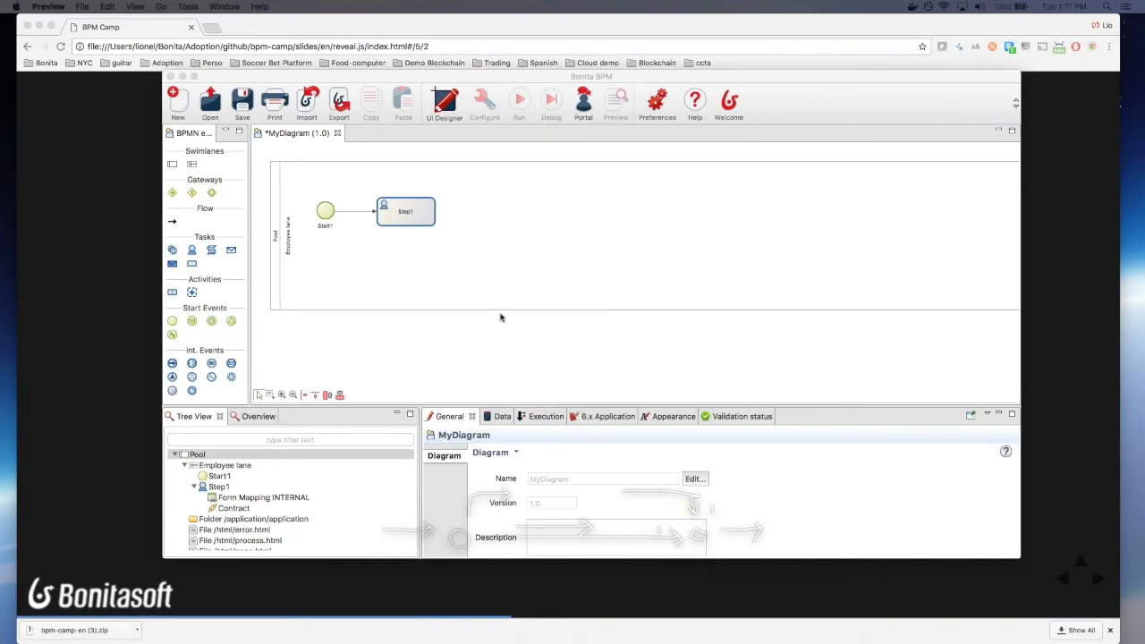
Step: Rename the diagram to 'Leave request' (version 1.0) and its pool to 'Leave request'
left_click(762, 311)
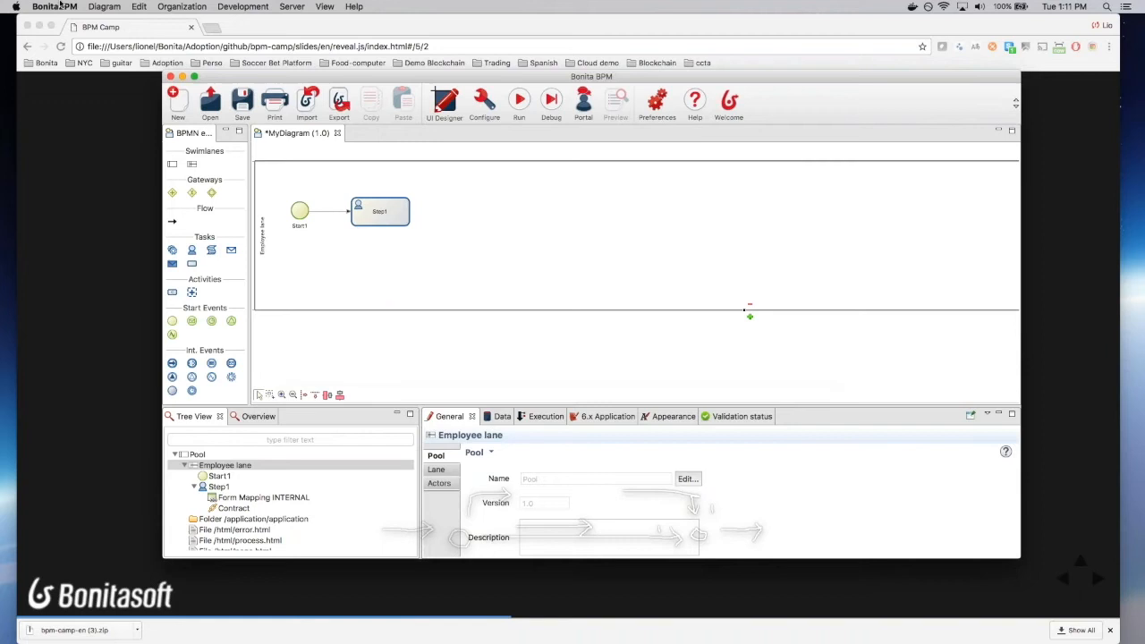
left_click(373, 338)
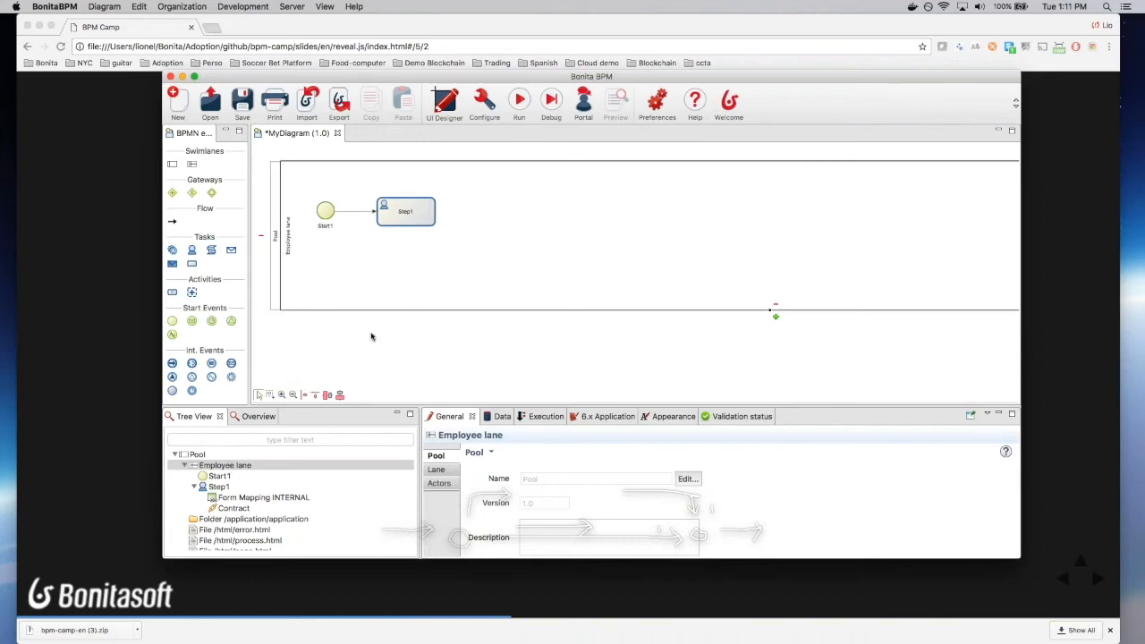
left_click(695, 479)
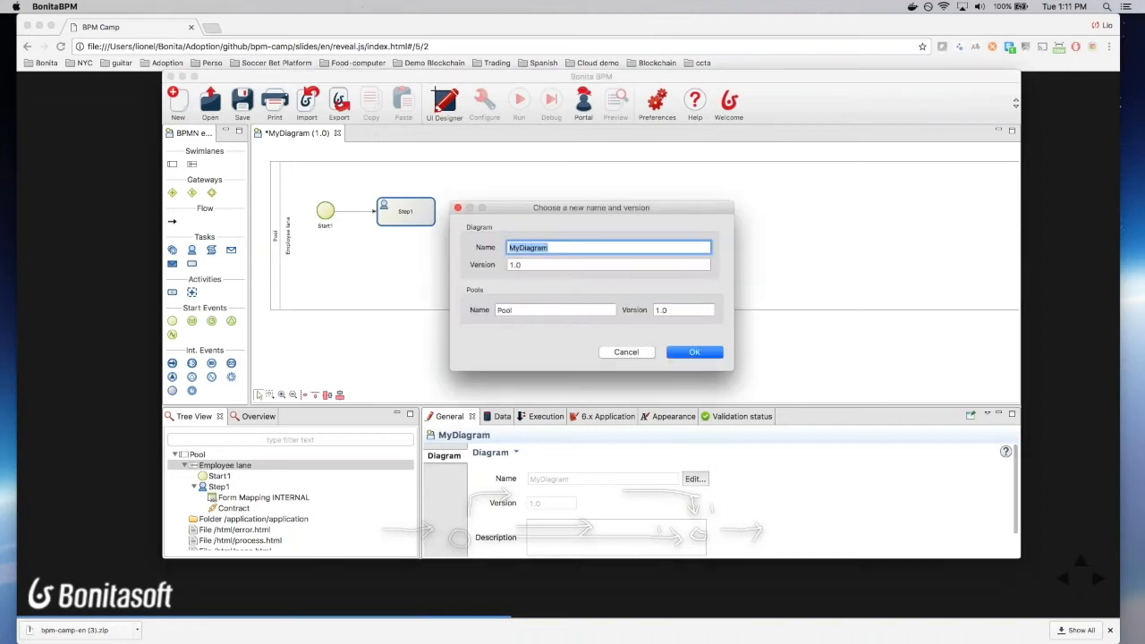
type("Leva")
type("ve reqeust")
key("BackSpace")
key("BackSpace")
key("BackSpace")
key("BackSpace")
type("uest d")
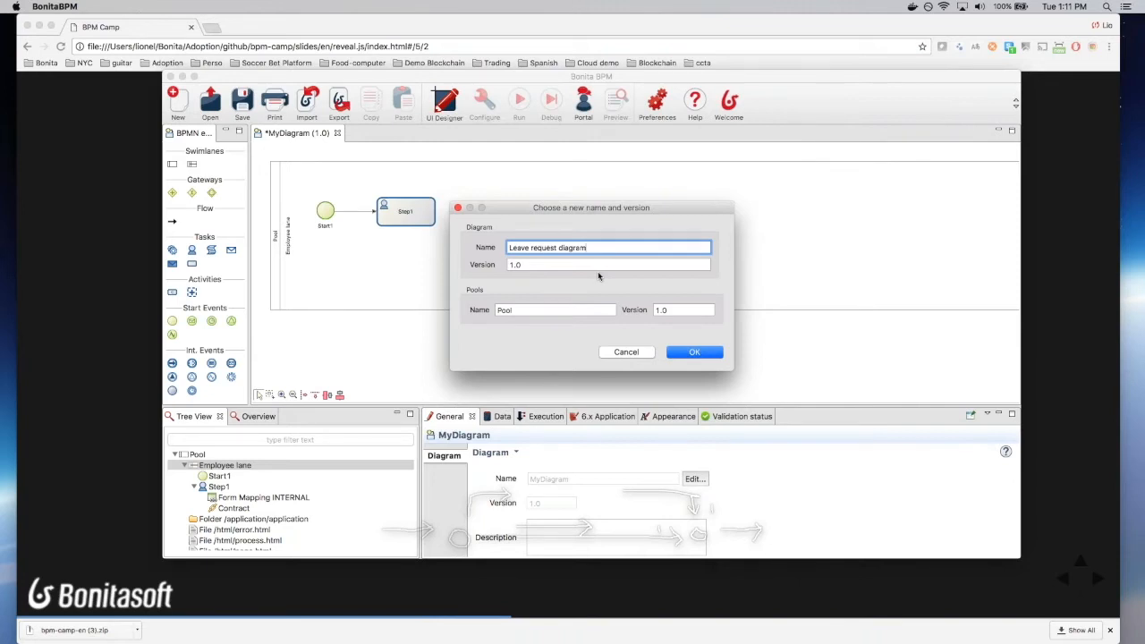
left_click(570, 311)
type("Leave request")
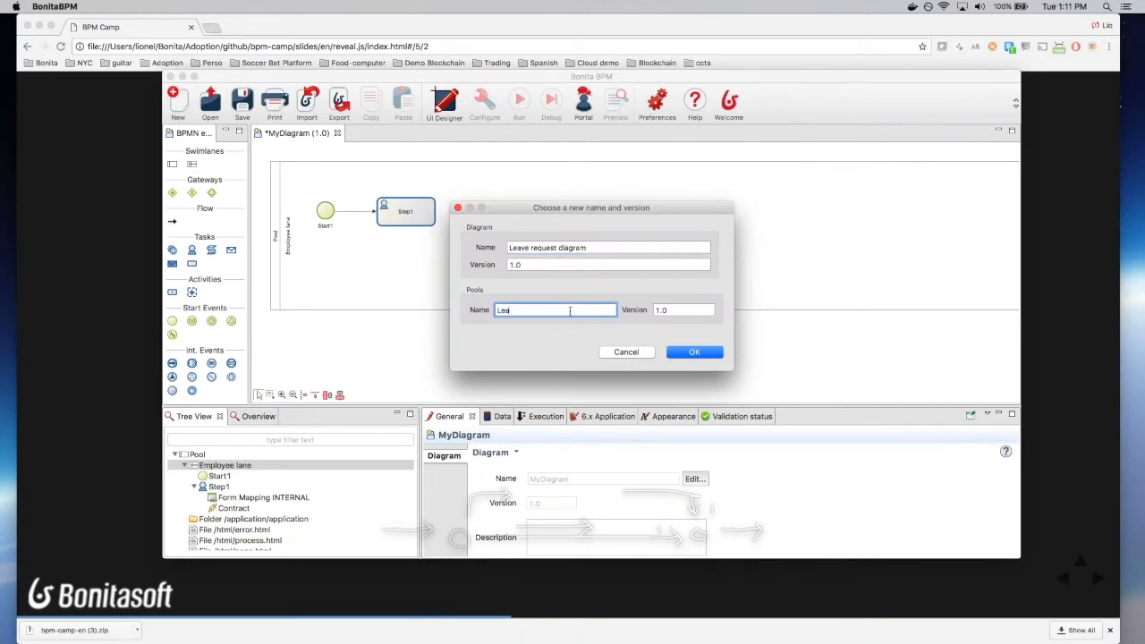
left_click(695, 352)
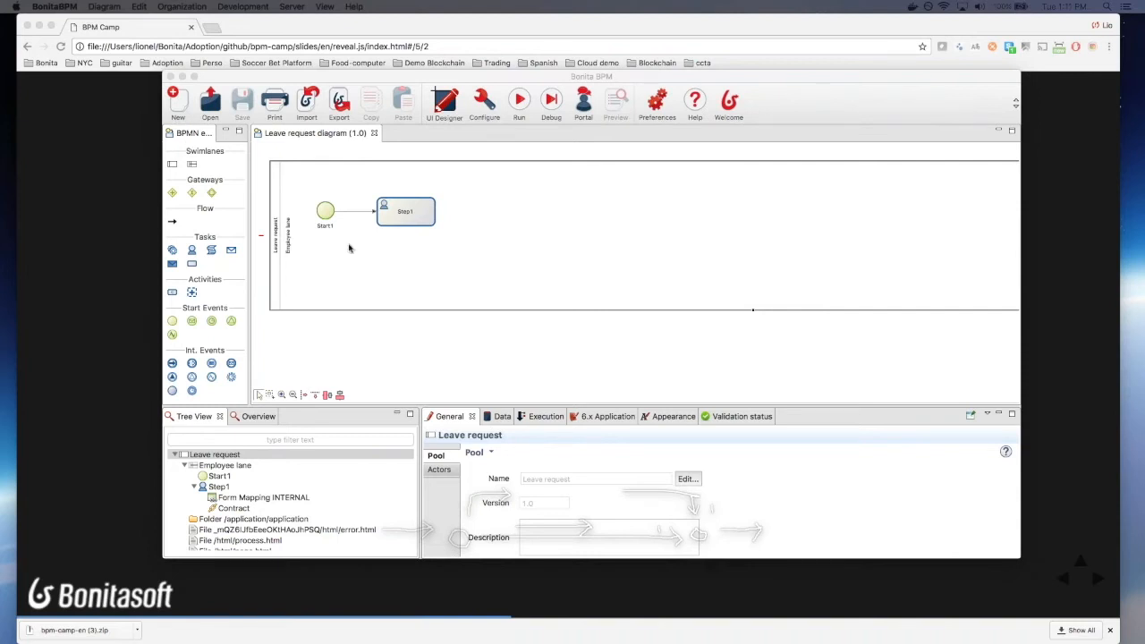
Step: Rename the Start1 start event to 'Fill request'
left_click(323, 225)
double_click(537, 478)
left_click(538, 478)
double_click(537, 478)
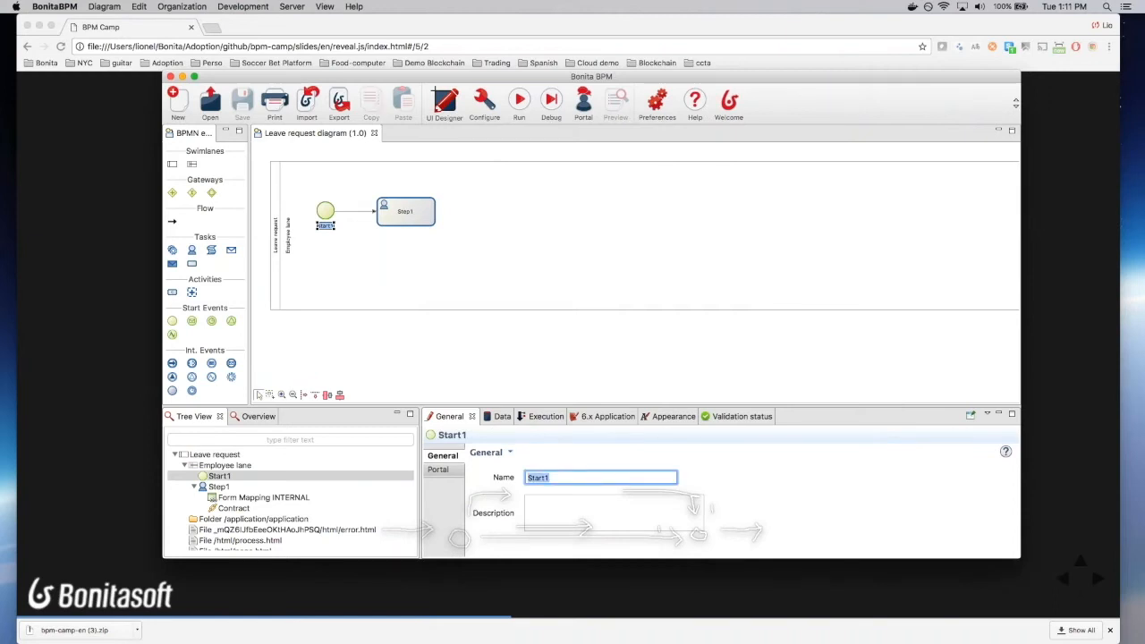
key("BackSpace")
type("Fill")
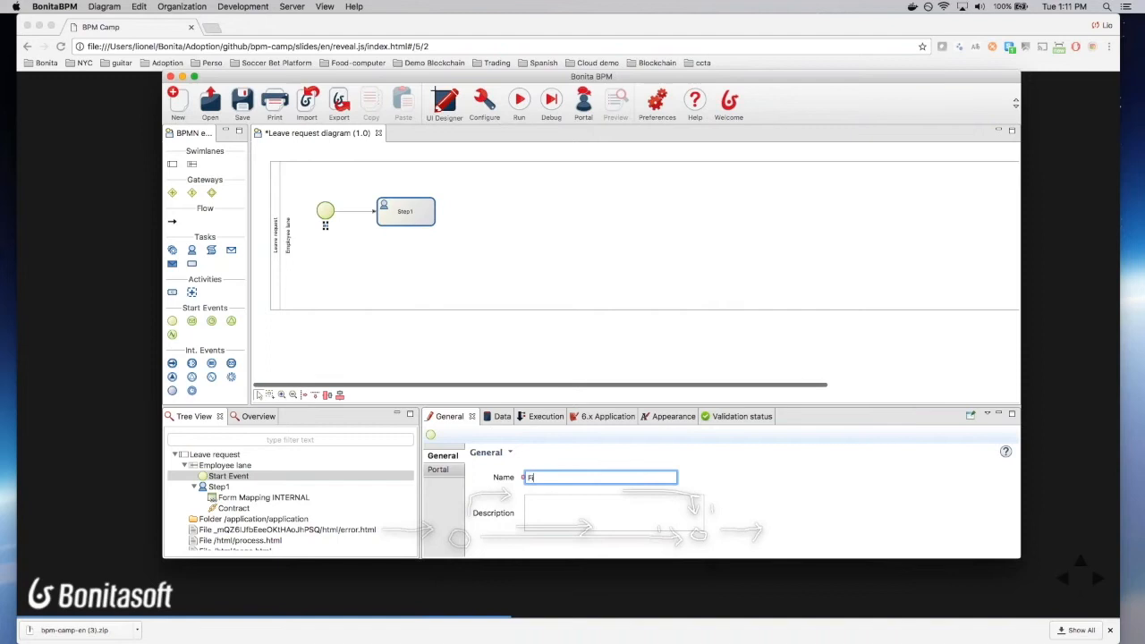
type(" request")
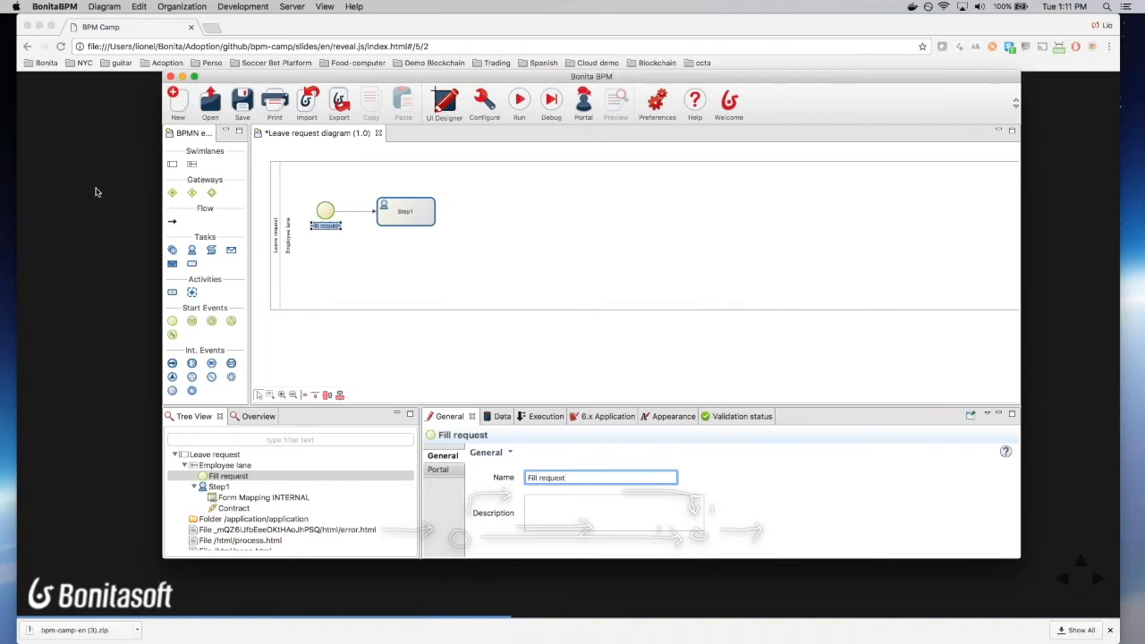
Step: Rename the Step1 task to 'Validate request' and save the diagram
left_click(416, 219)
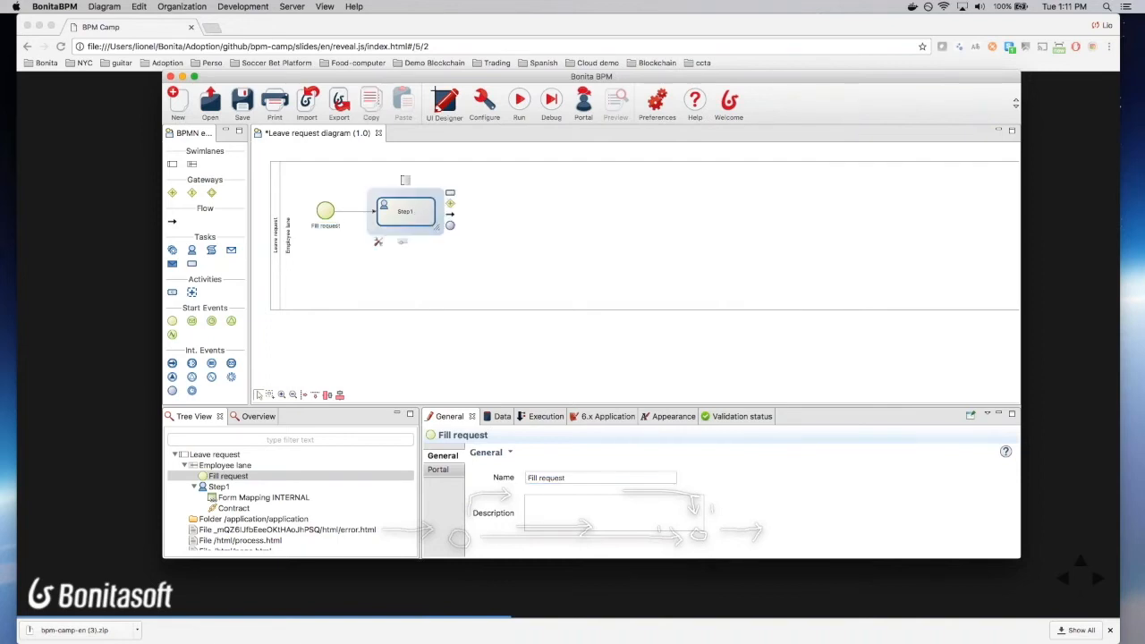
left_click(538, 477)
double_click(538, 477)
type("Validate request")
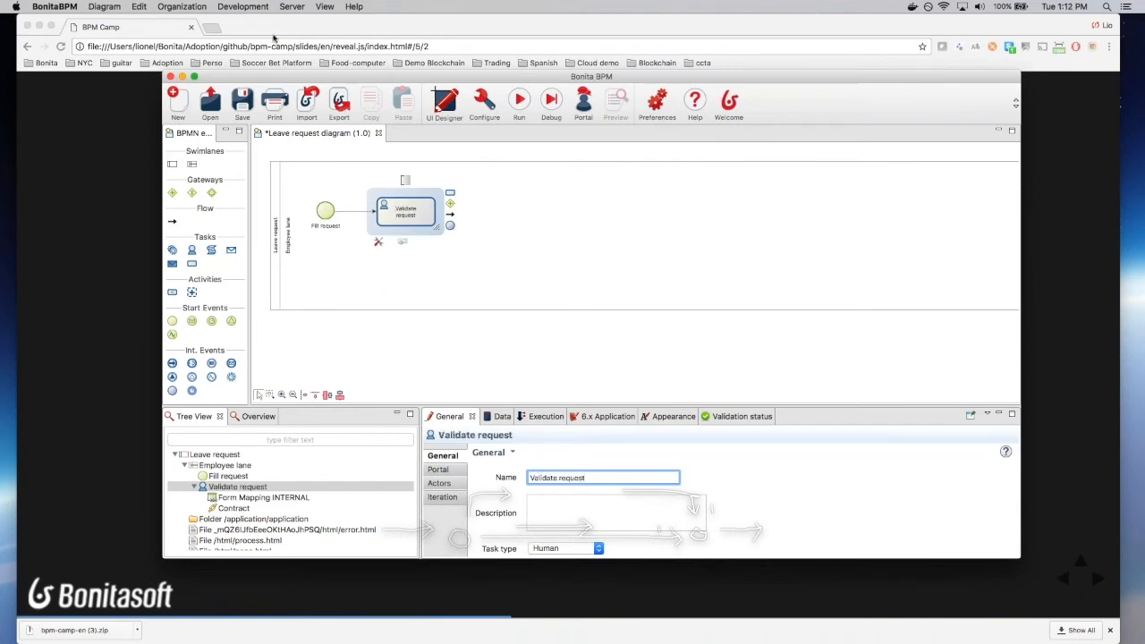
left_click(242, 100)
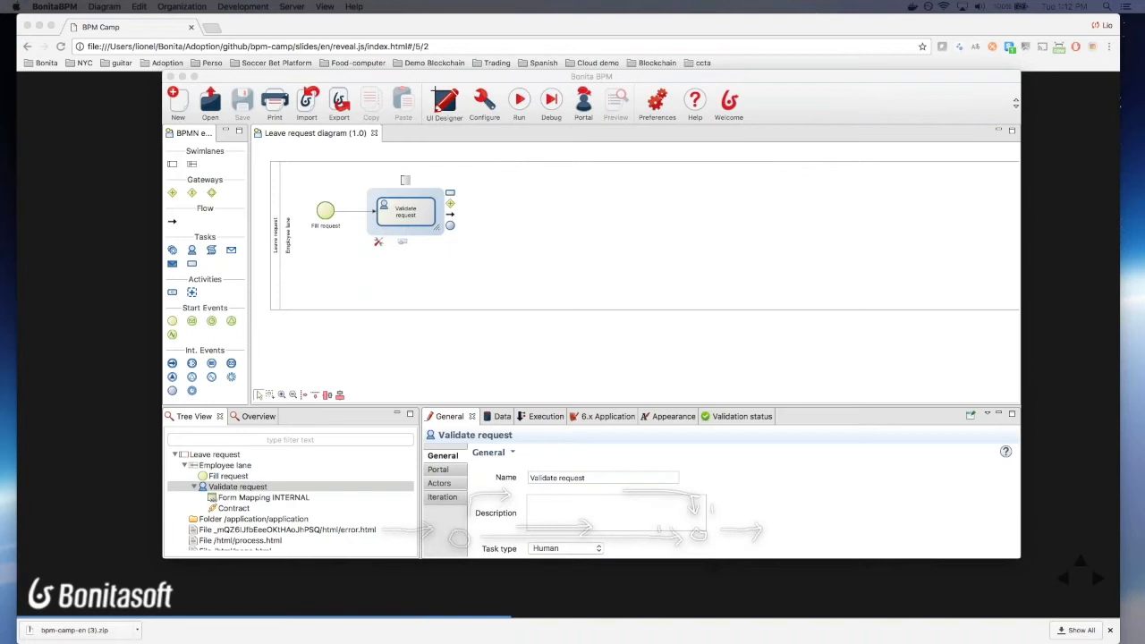
Step: Add an exclusive gateway after Validate request and name it 'is approved?'
left_click_drag(450, 204, 508, 193)
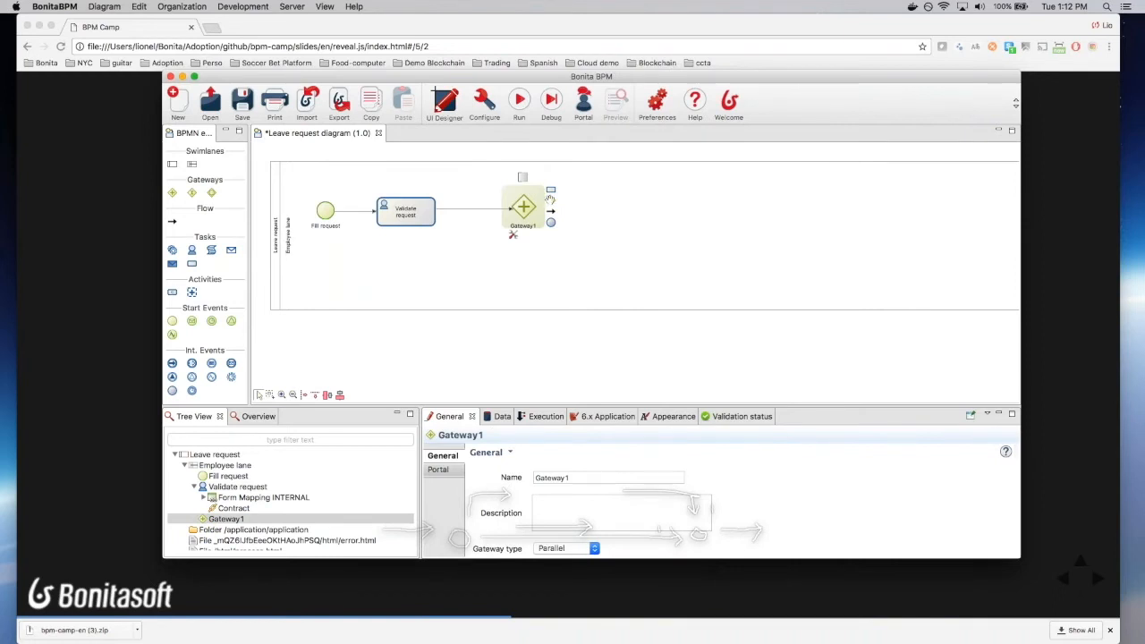
left_click(514, 236)
left_click(517, 251)
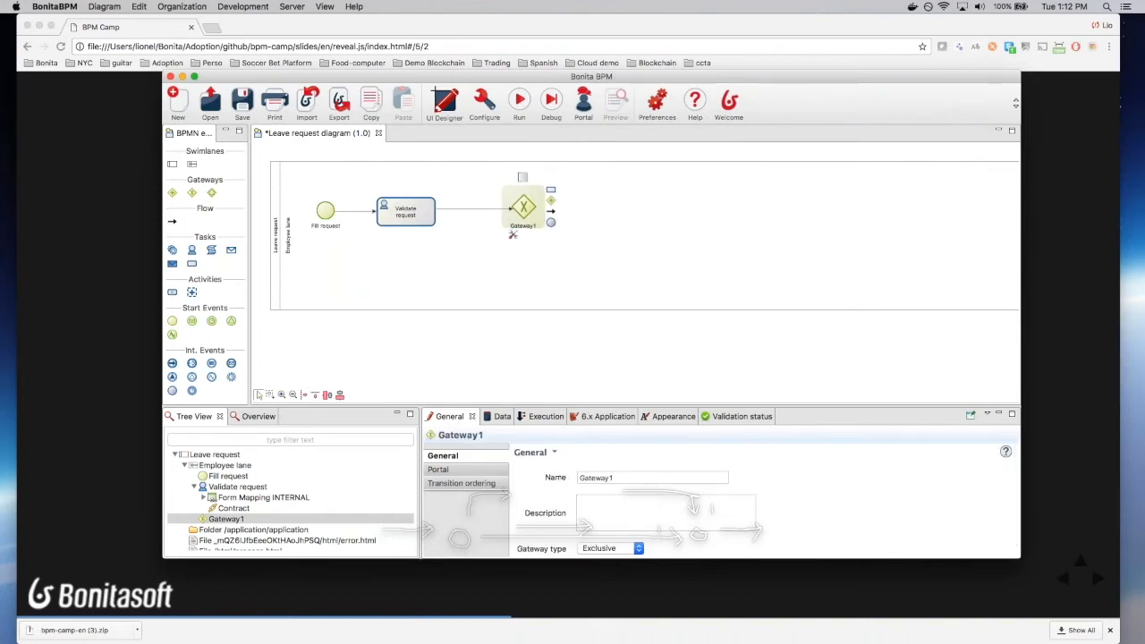
left_click(522, 227)
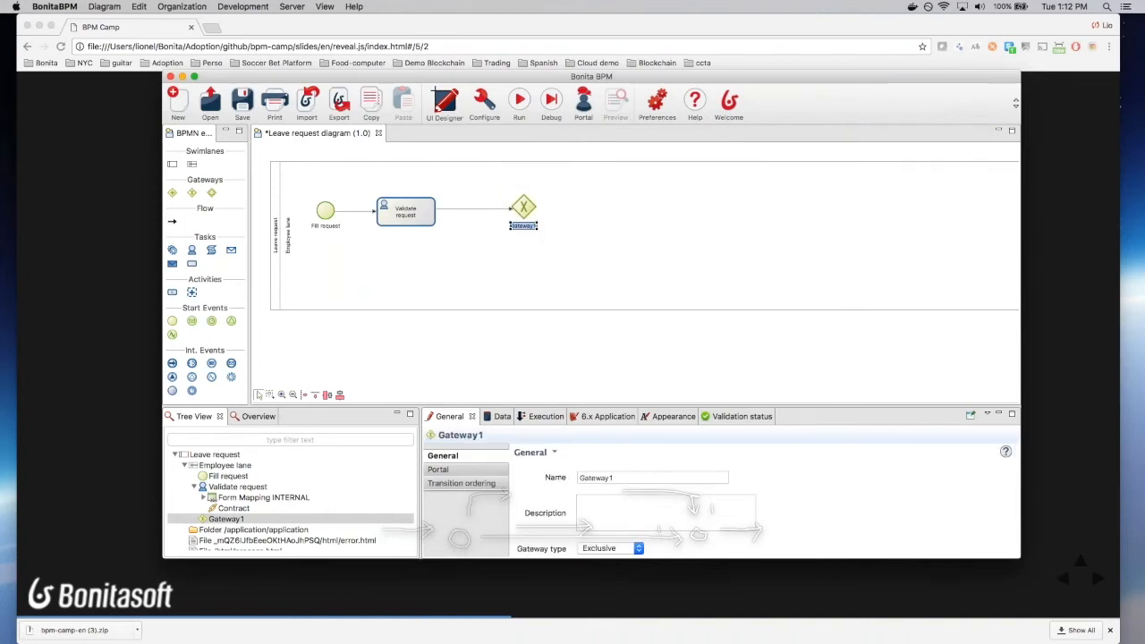
double_click(598, 477)
type("is approved?")
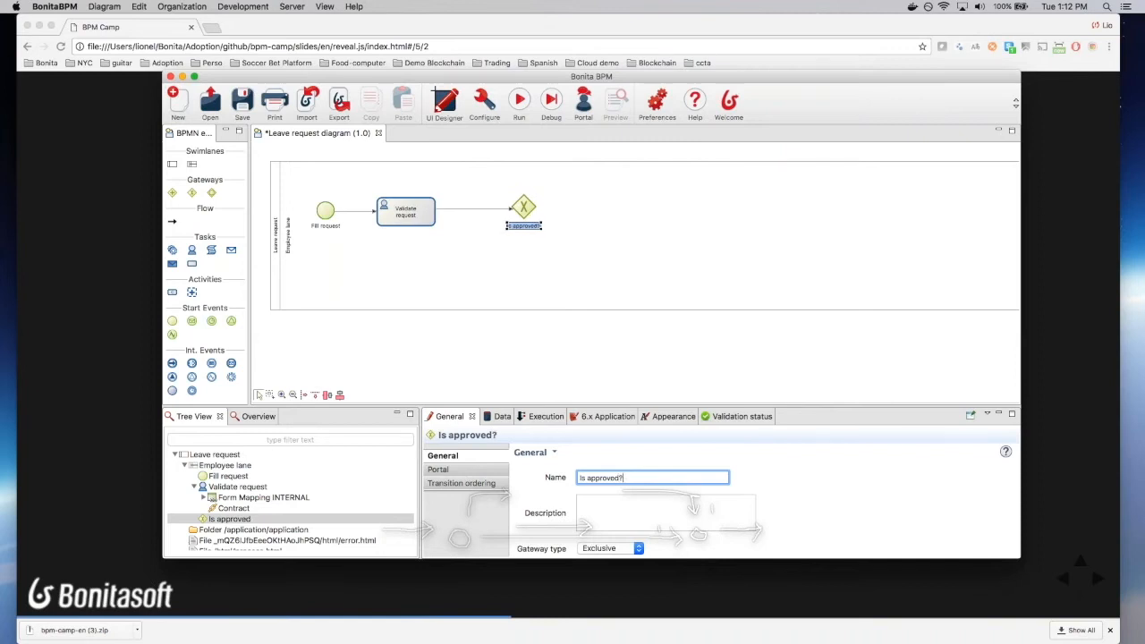
left_click(479, 264)
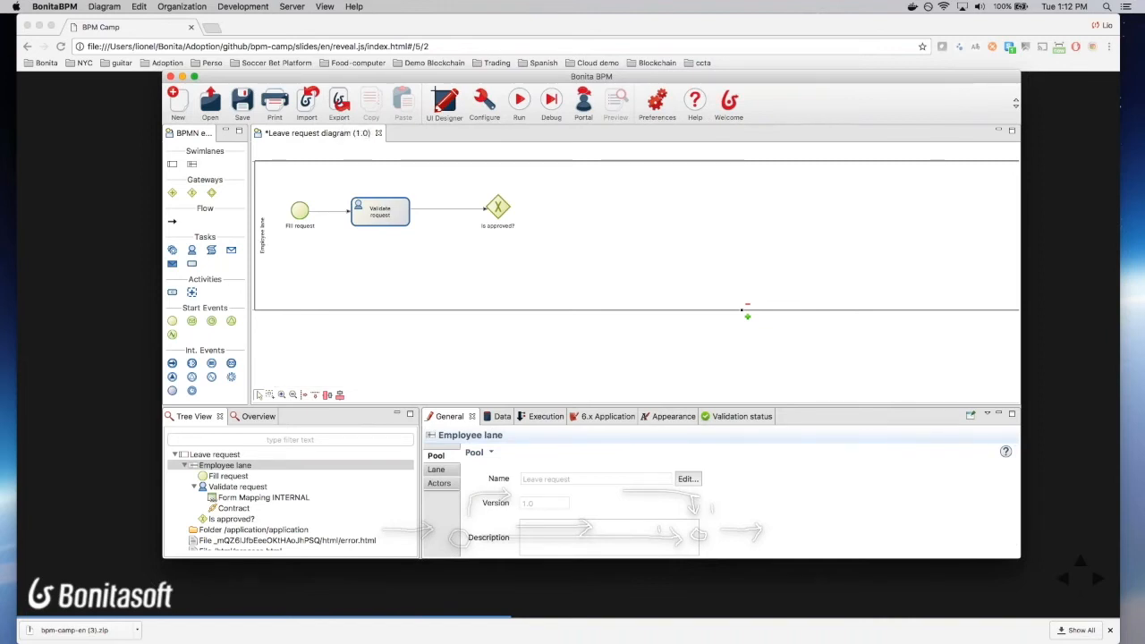
Step: Add two tasks, Step1 and Step2, connected after the Is approved? gateway
left_click(340, 119)
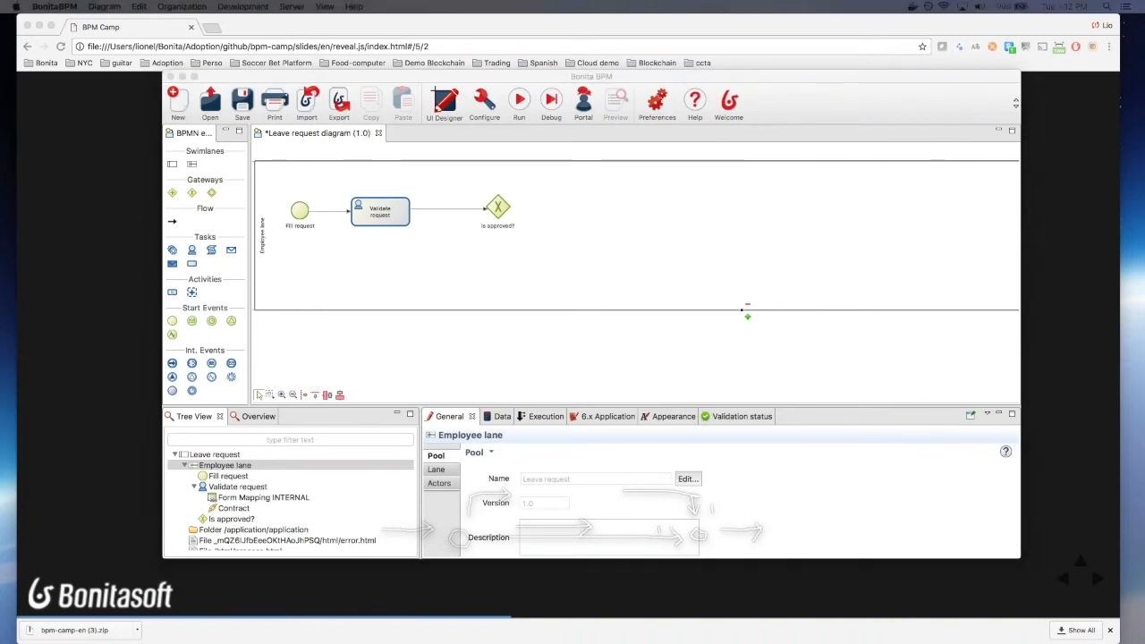
left_click(512, 227)
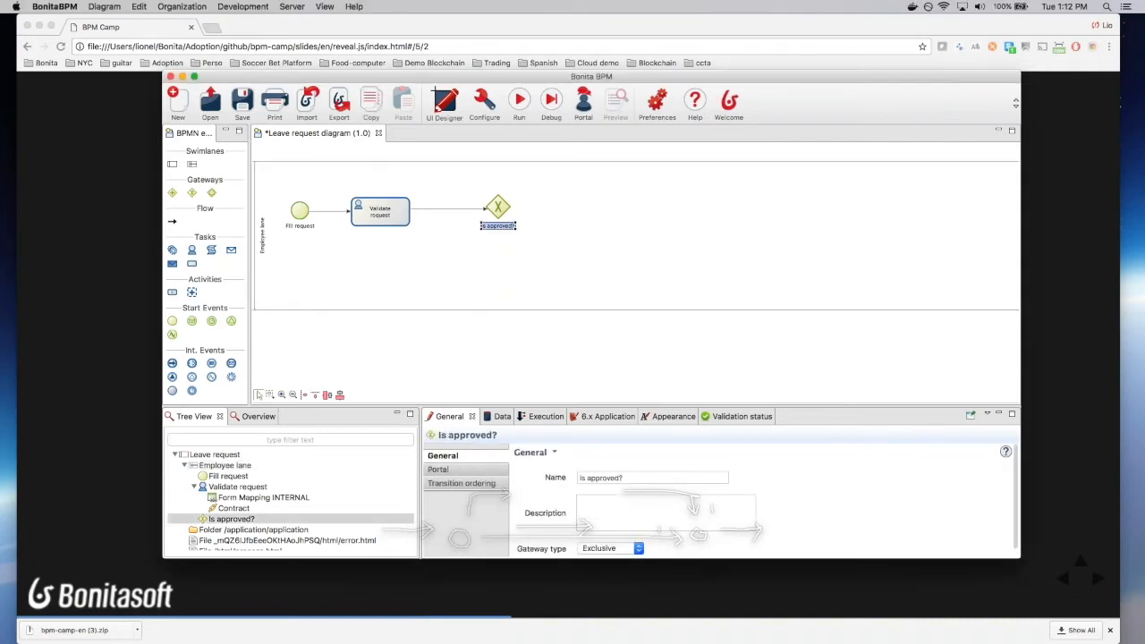
left_click(498, 208)
left_click_drag(525, 189, 598, 184)
left_click(496, 217)
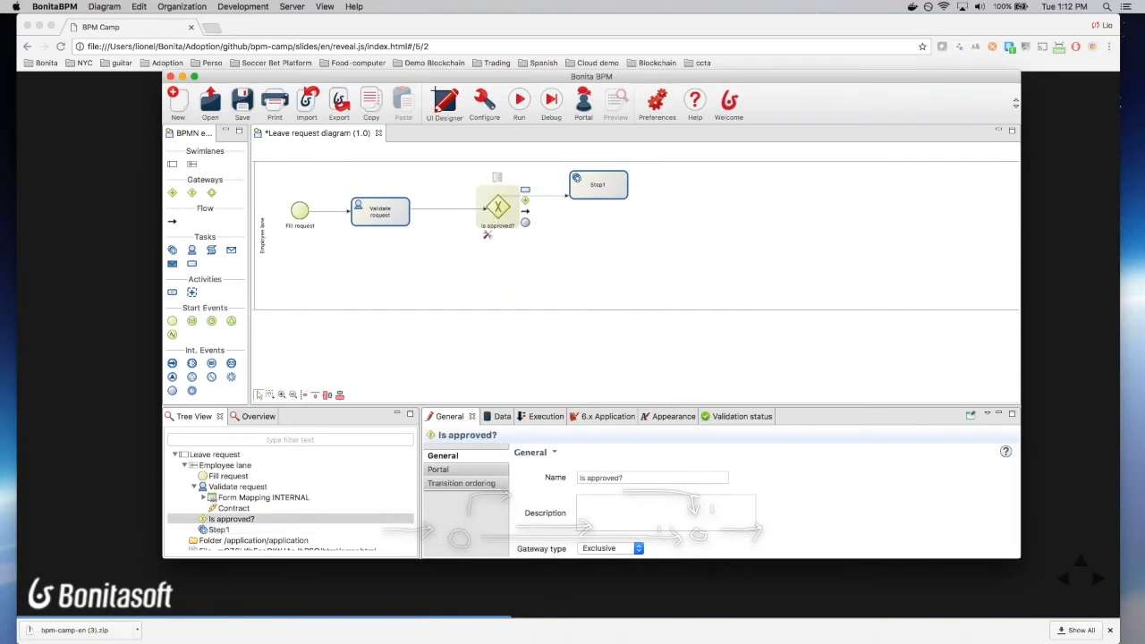
left_click_drag(525, 190, 571, 243)
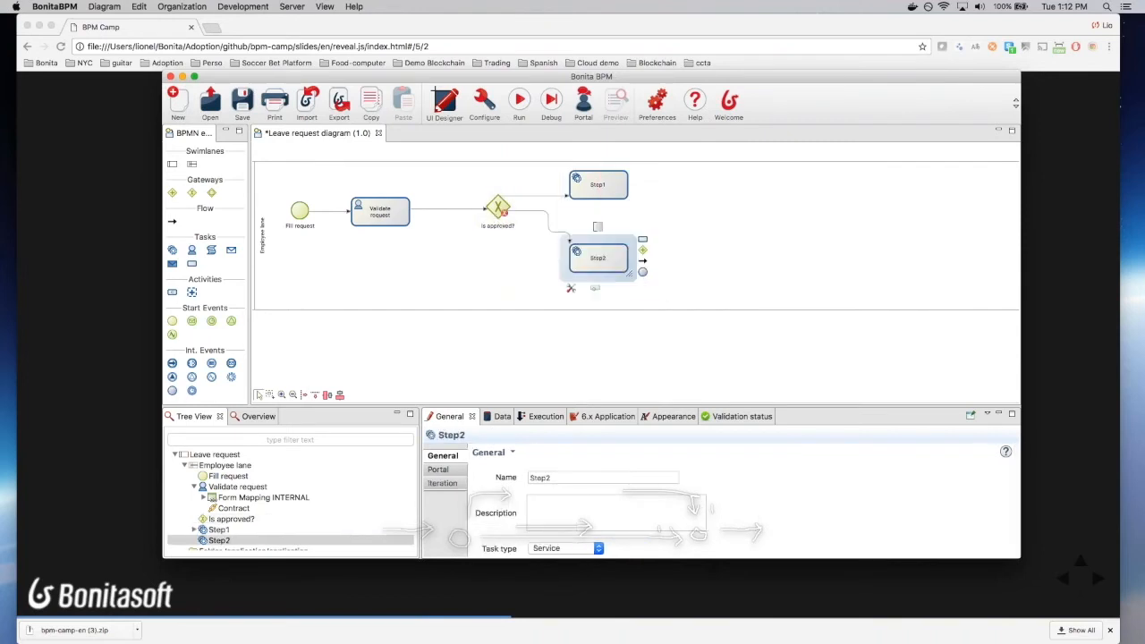
Step: Reroute the gateway's flows to Step1 and Step2 and move the Is approved? label left of the gateway
left_click(508, 249)
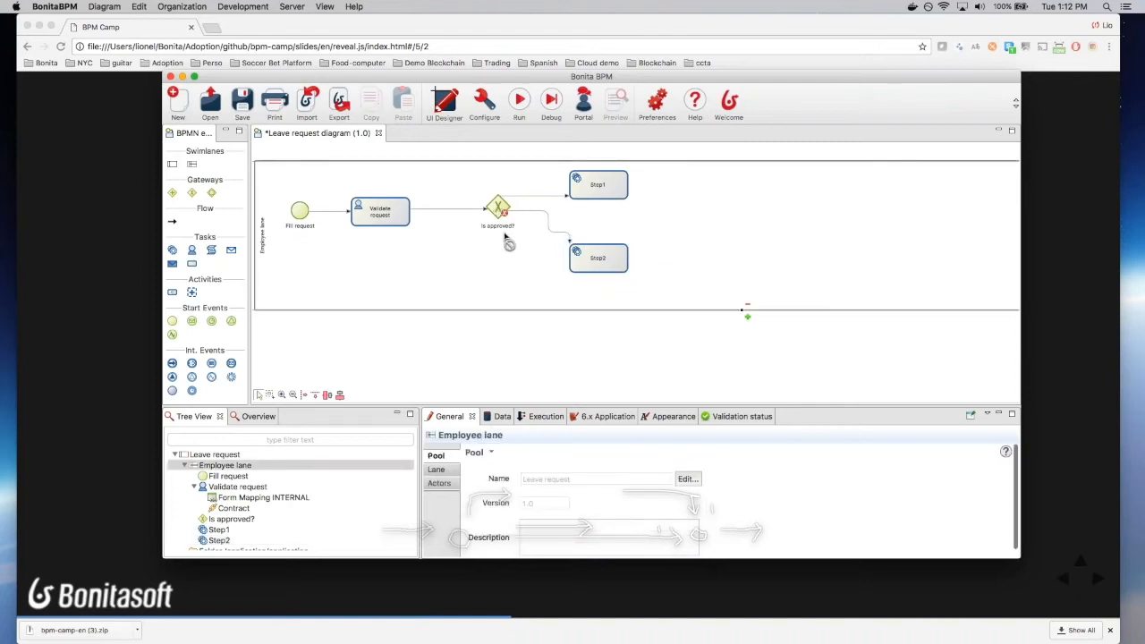
left_click_drag(521, 213, 502, 259)
left_click_drag(570, 241, 566, 259)
left_click_drag(527, 202, 529, 187)
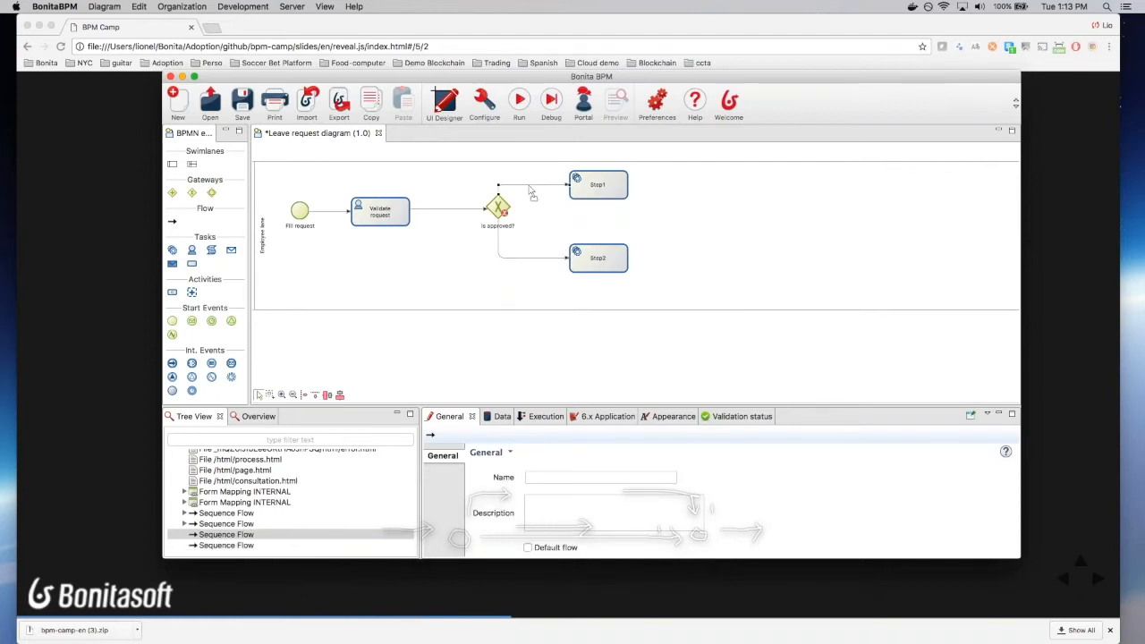
left_click_drag(499, 226, 469, 225)
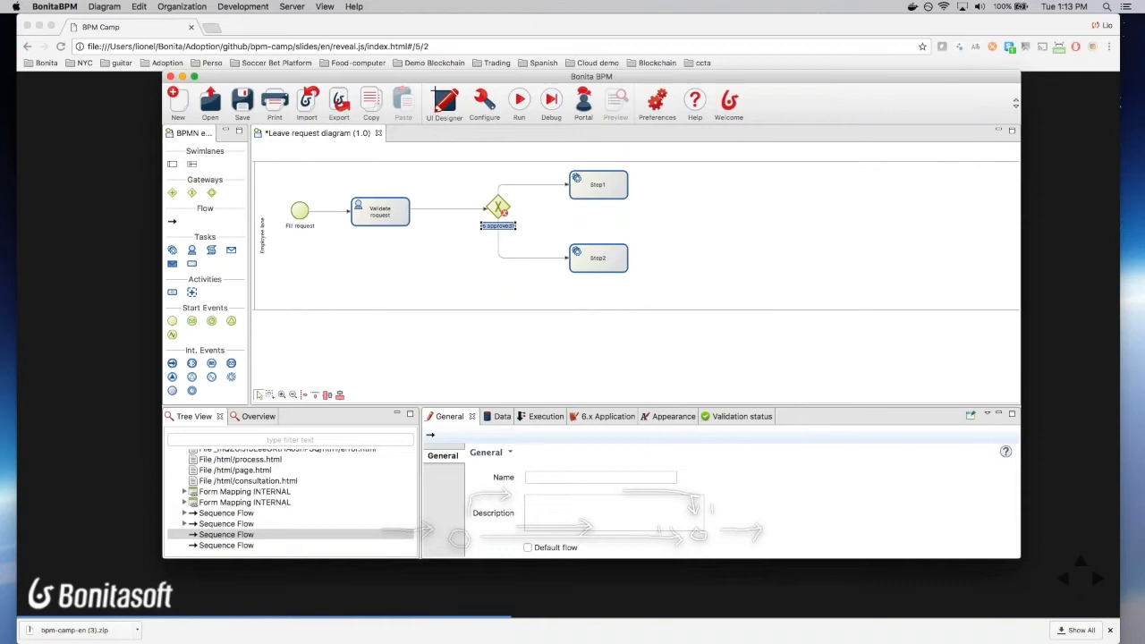
left_click(499, 209)
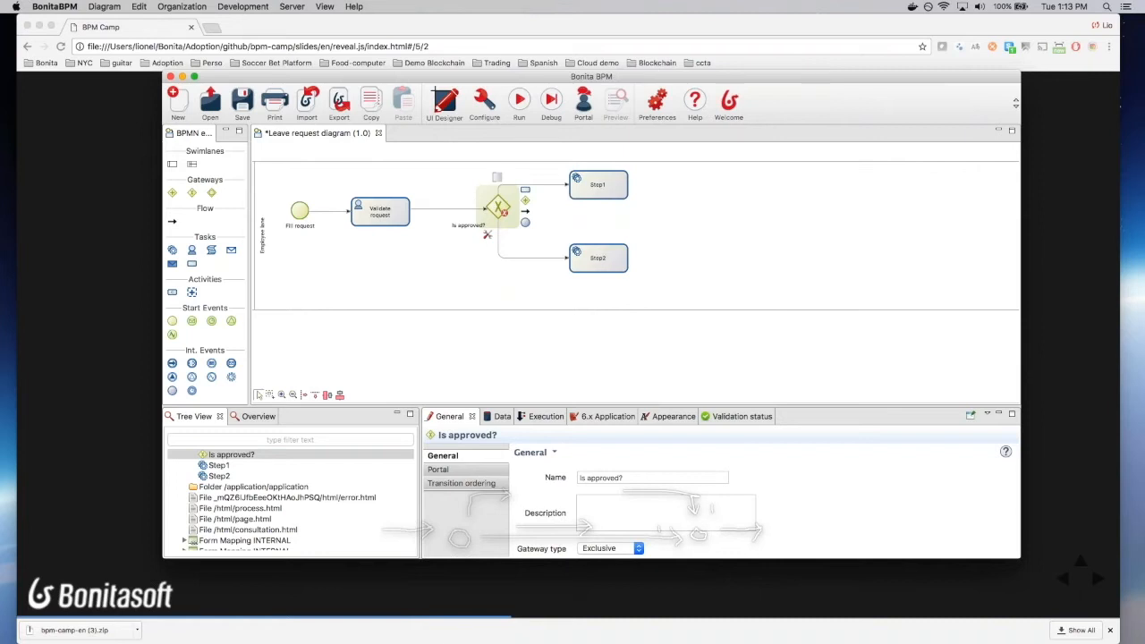
Step: Rename the Step1 task to 'Notify request rejected'
left_click(597, 188)
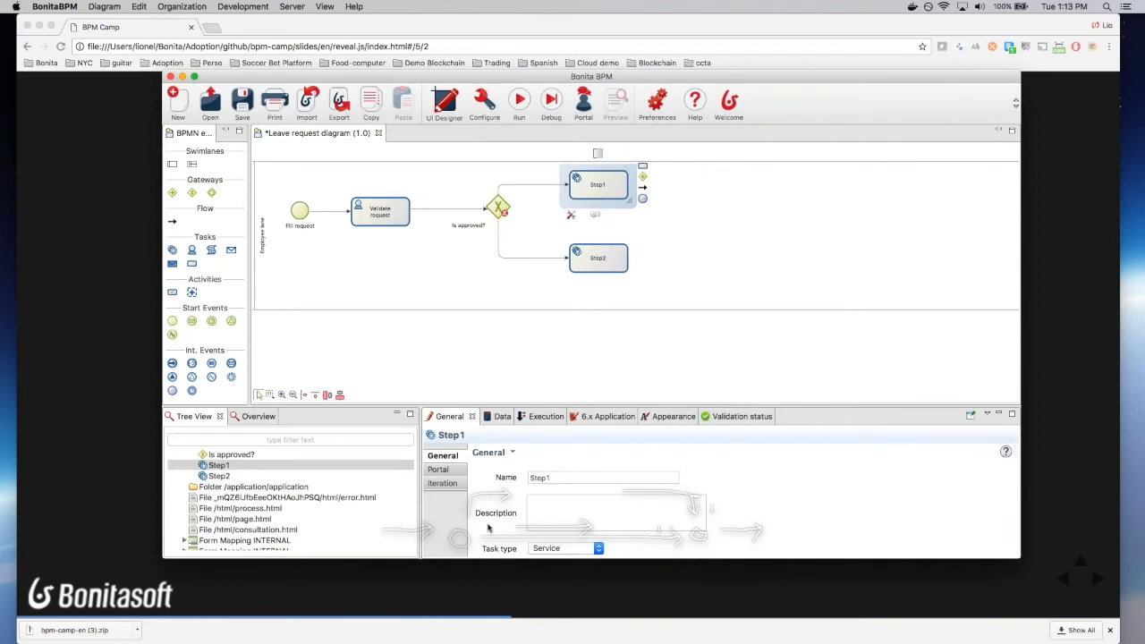
double_click(549, 478)
double_click(548, 478)
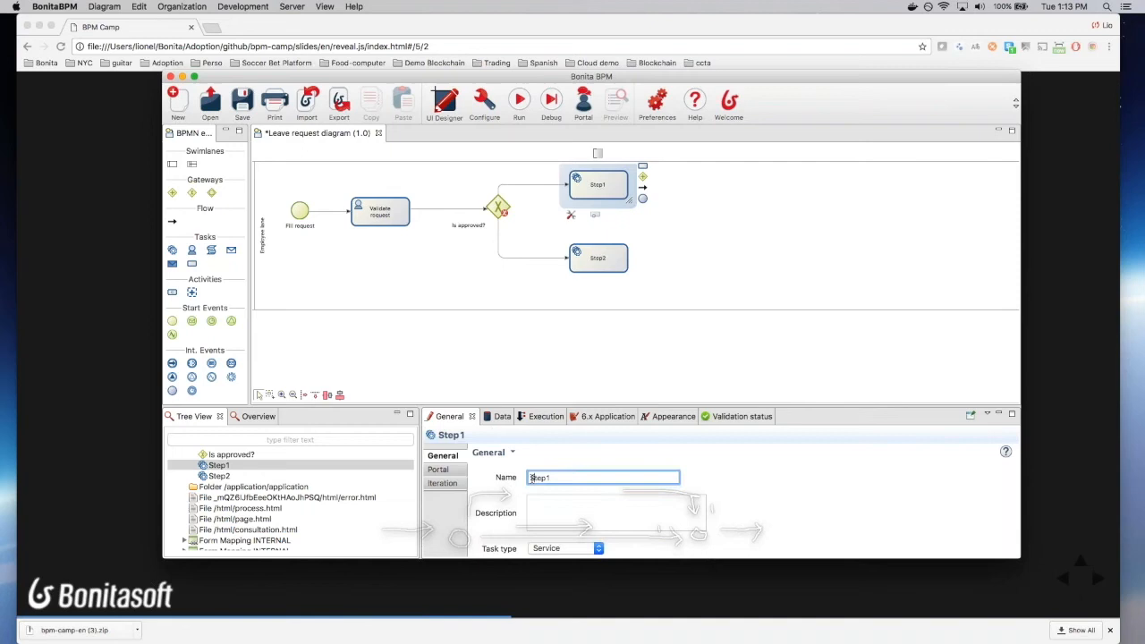
type("Notify reqyest")
key("super+Tab")
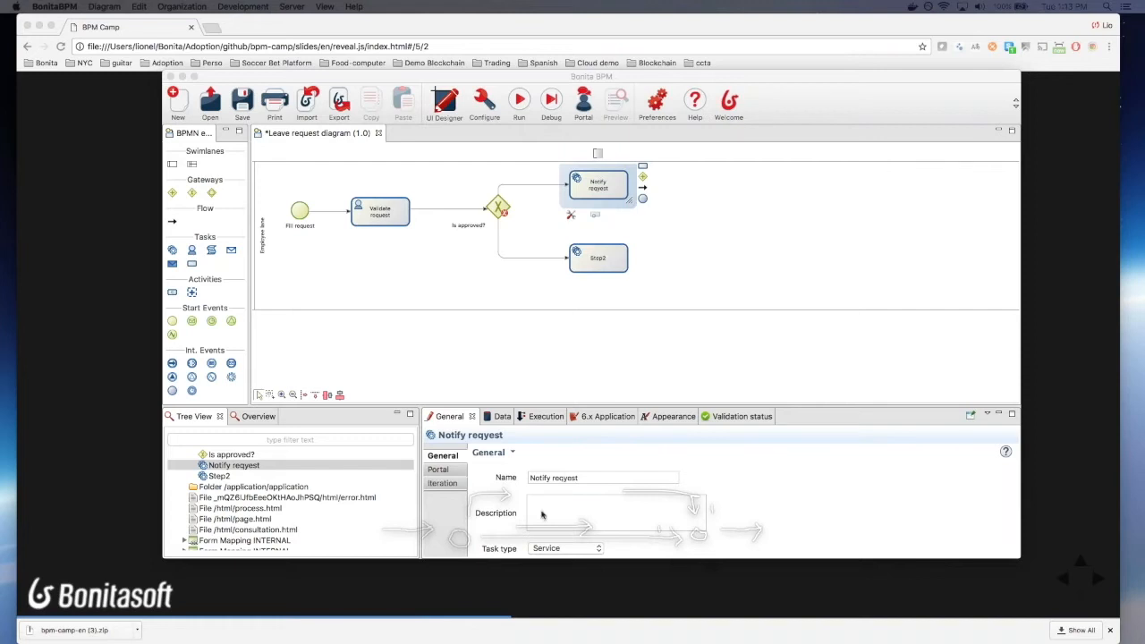
left_click(567, 478)
key("BackSpace")
type("uest")
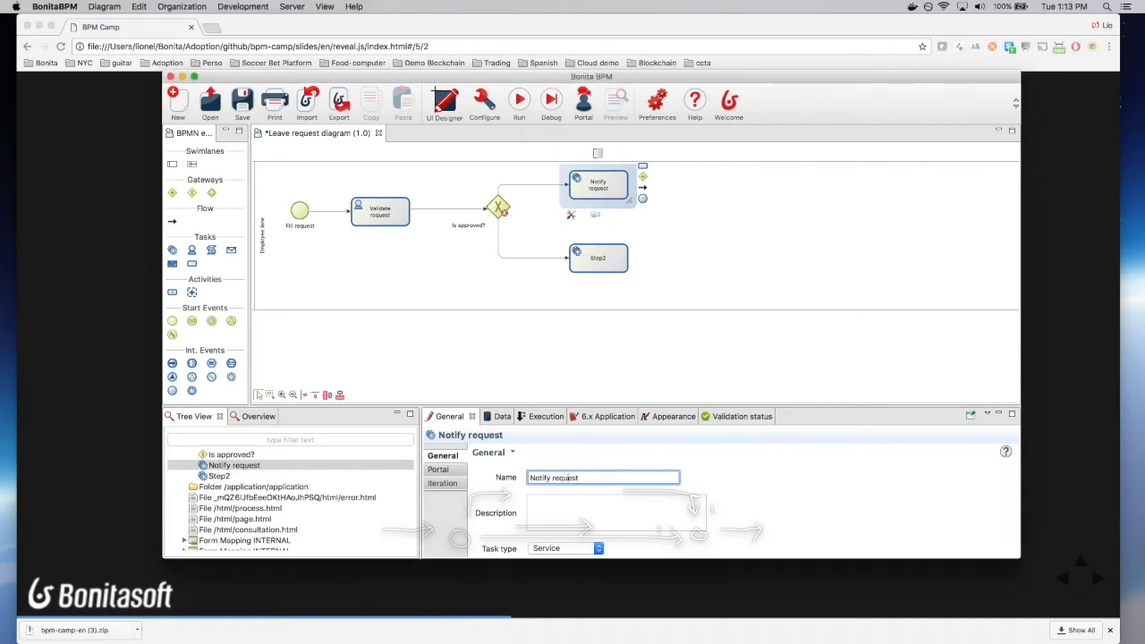
type(" rejected")
Step: Rename the Step2 task to 'Notify request approved'
left_click(599, 258)
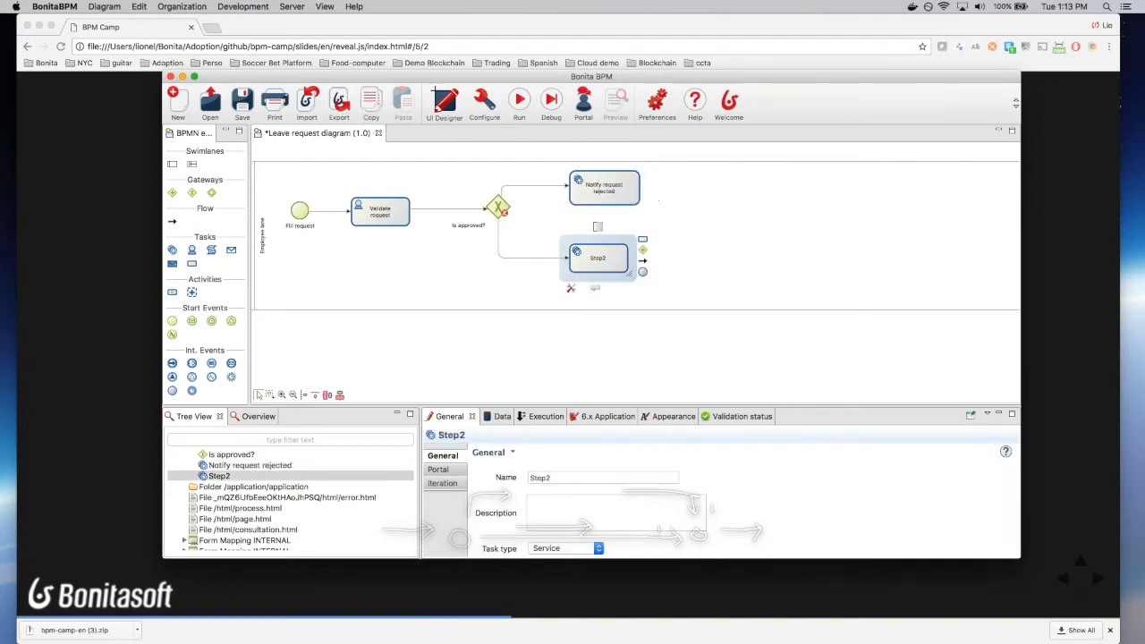
double_click(535, 477)
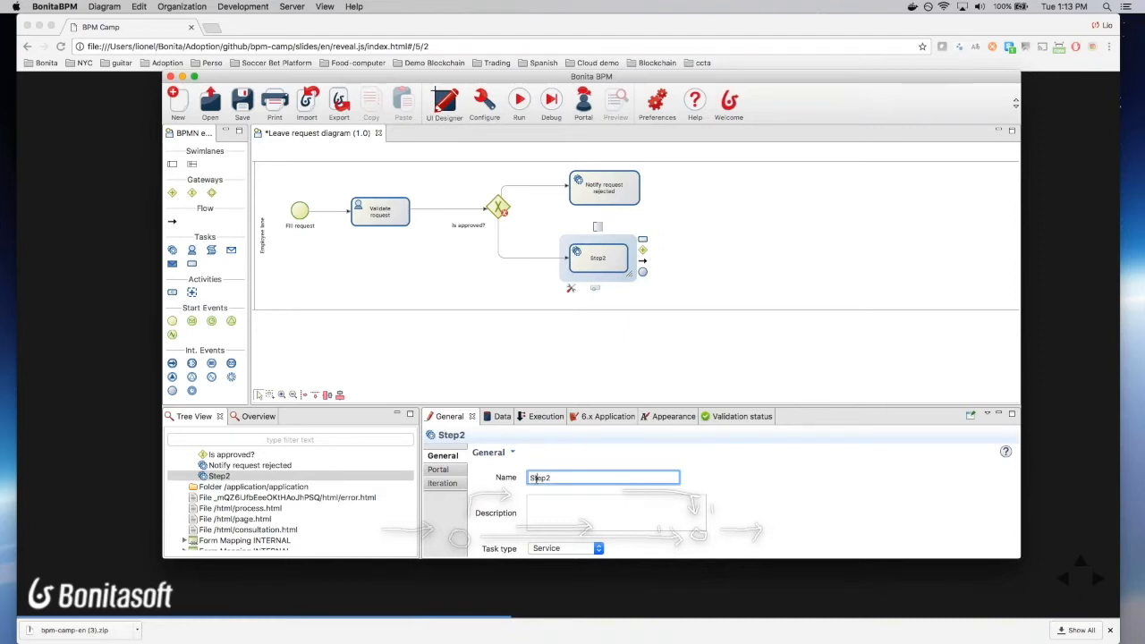
type("Notify reqyest")
key("BackSpace")
key("BackSpace")
key("BackSpace")
key("BackSpace")
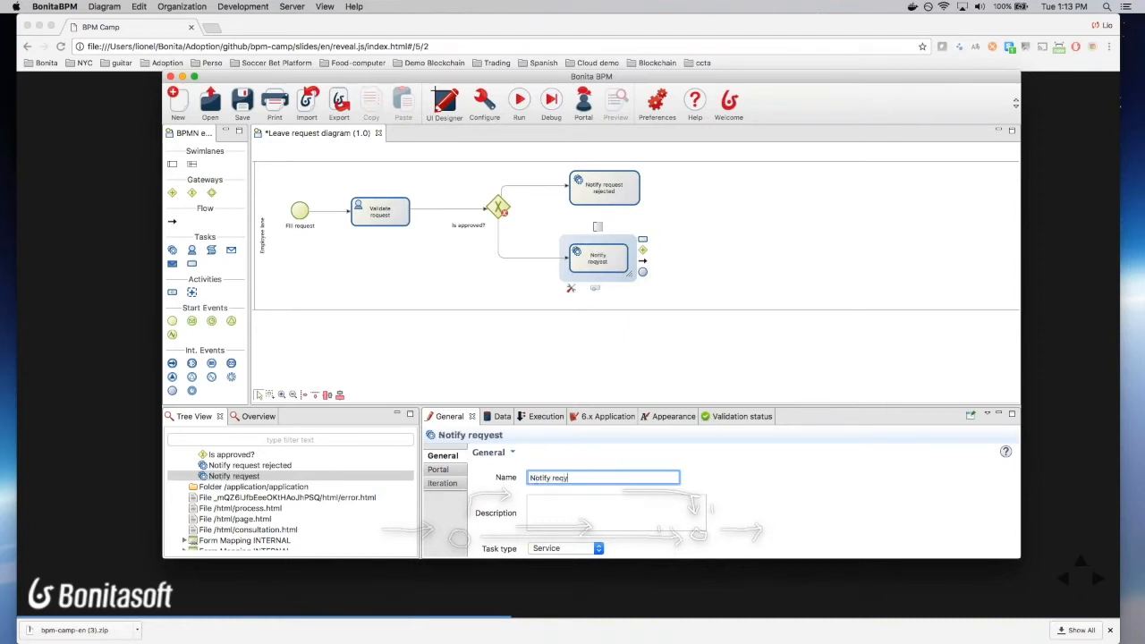
type("uest approved")
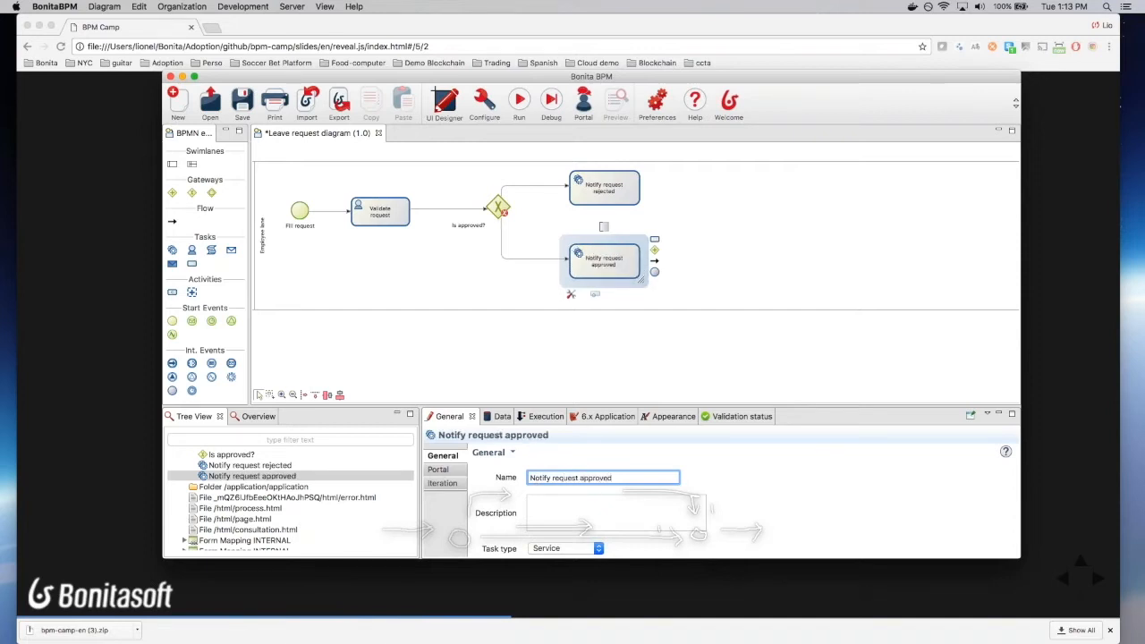
left_click(608, 191)
left_click(608, 263)
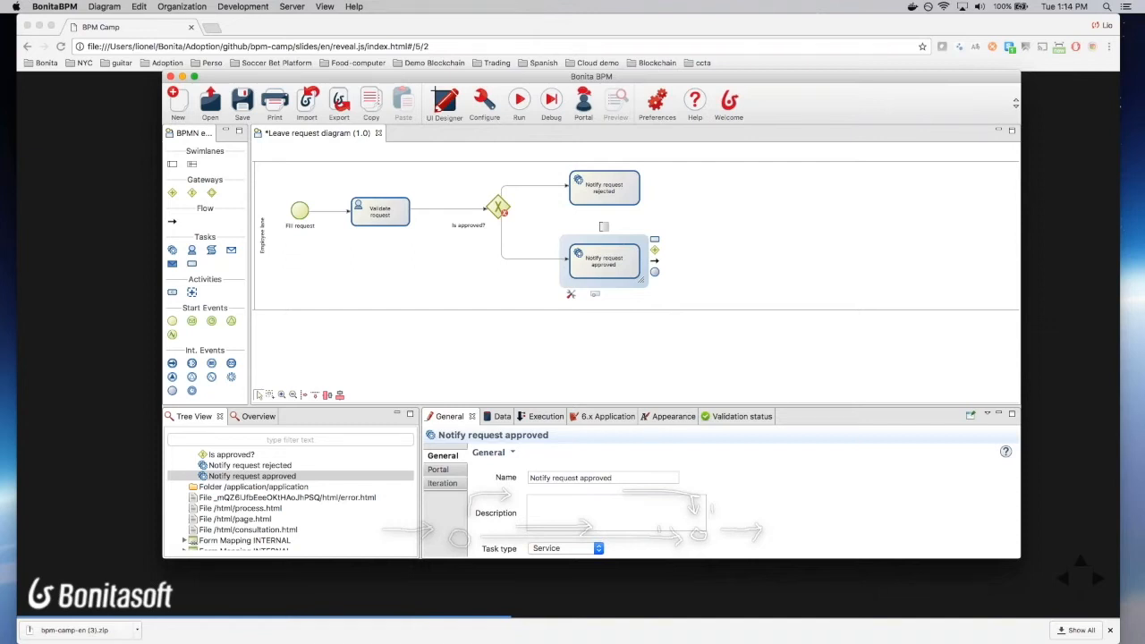
scroll(678, 189, "left", 2)
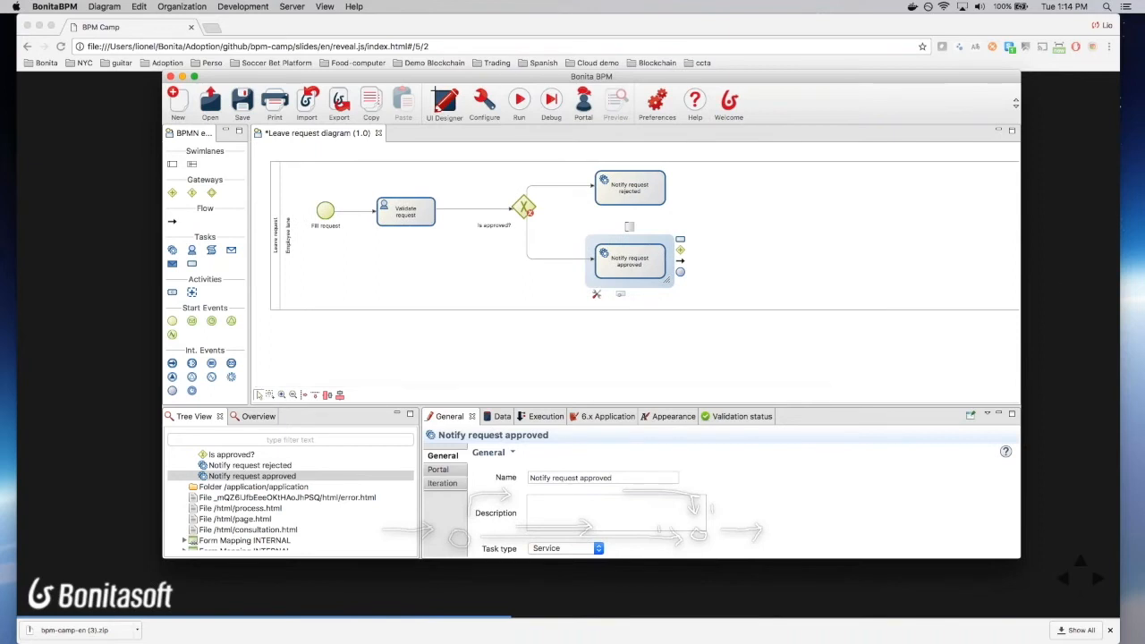
left_click(653, 192)
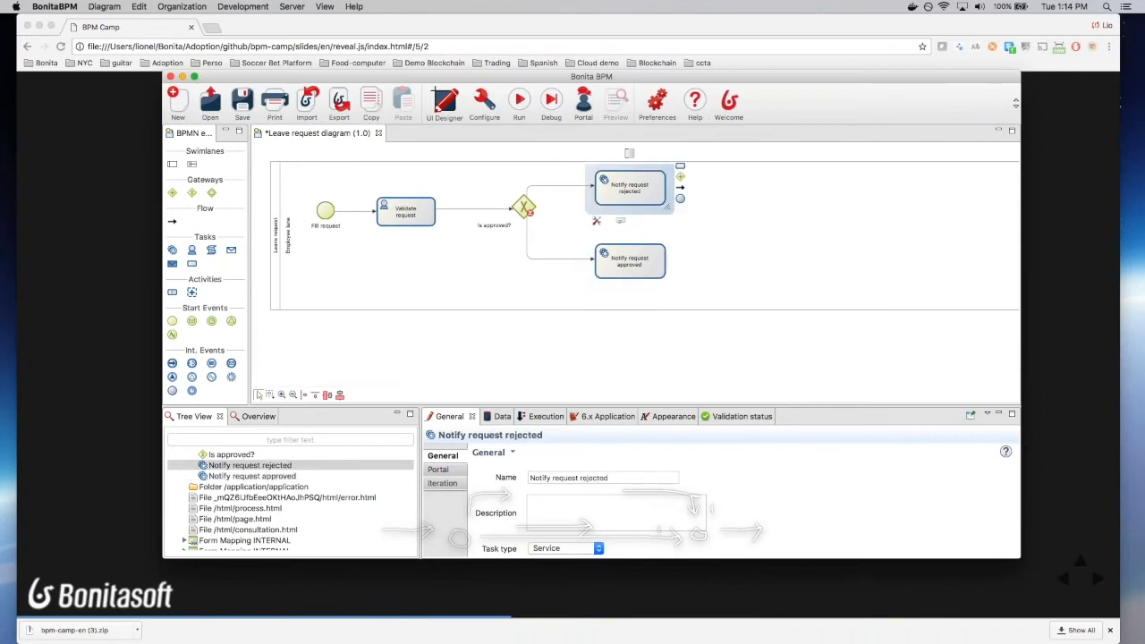
Step: Add an end event named 'End - Request rejected' after Notify request rejected
left_click_drag(681, 198, 722, 177)
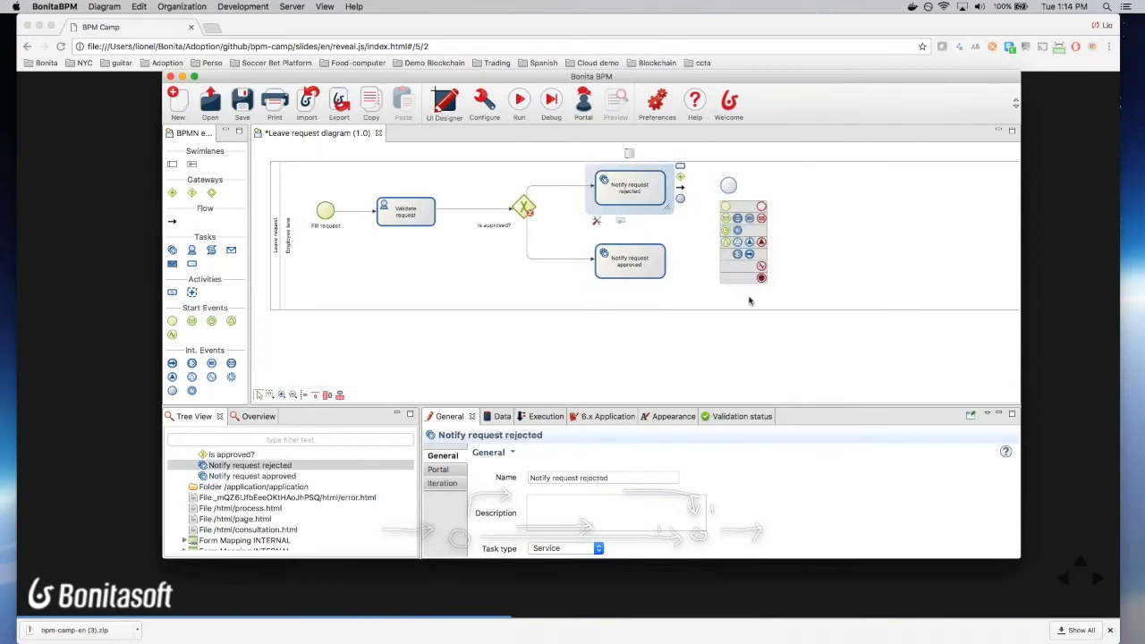
left_click(761, 277)
left_click(550, 478)
type("Reques")
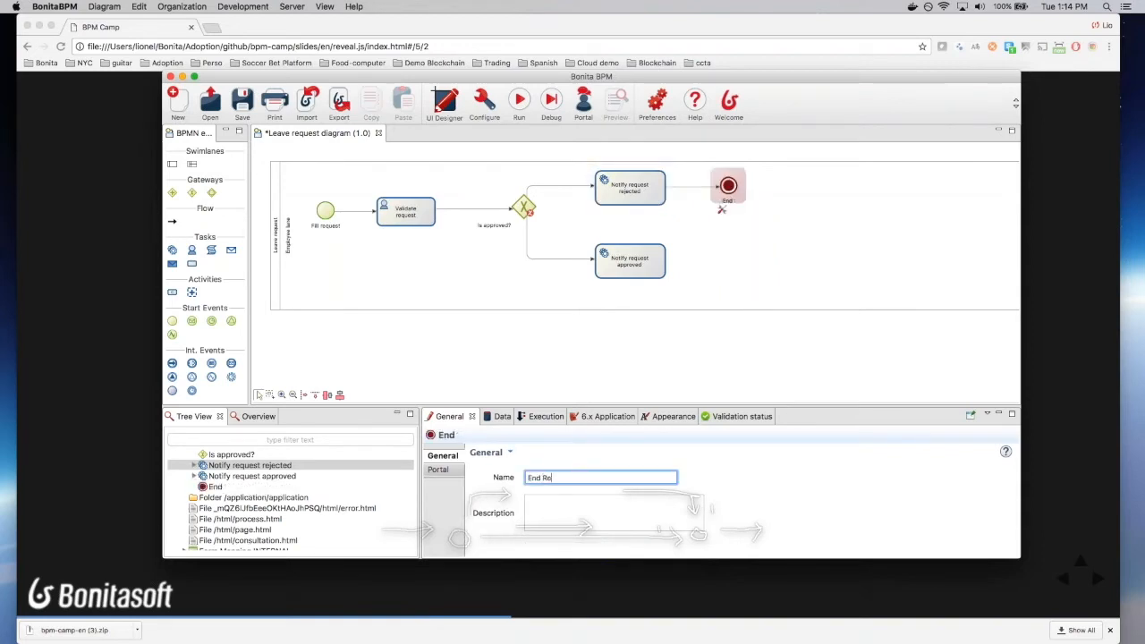
key("BackSpace")
key("BackSpace")
key("BackSpace")
key("BackSpace")
type("- Request rejected")
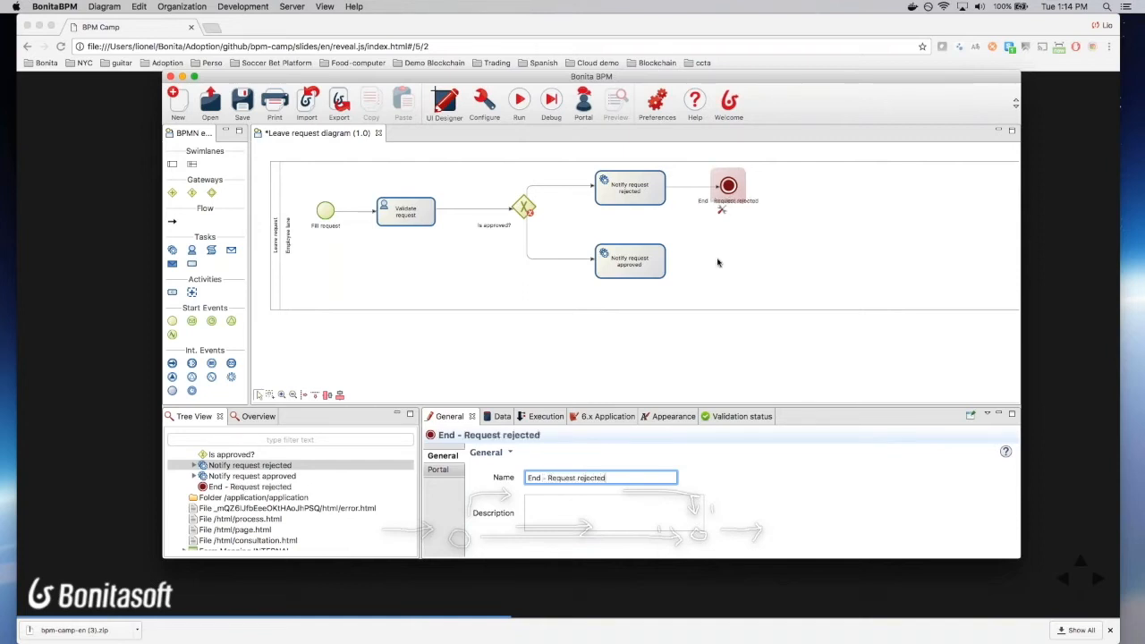
Step: Add an end event named 'End - Request approved' after Notify request approved and save
left_click(649, 267)
left_click_drag(740, 257, 733, 255)
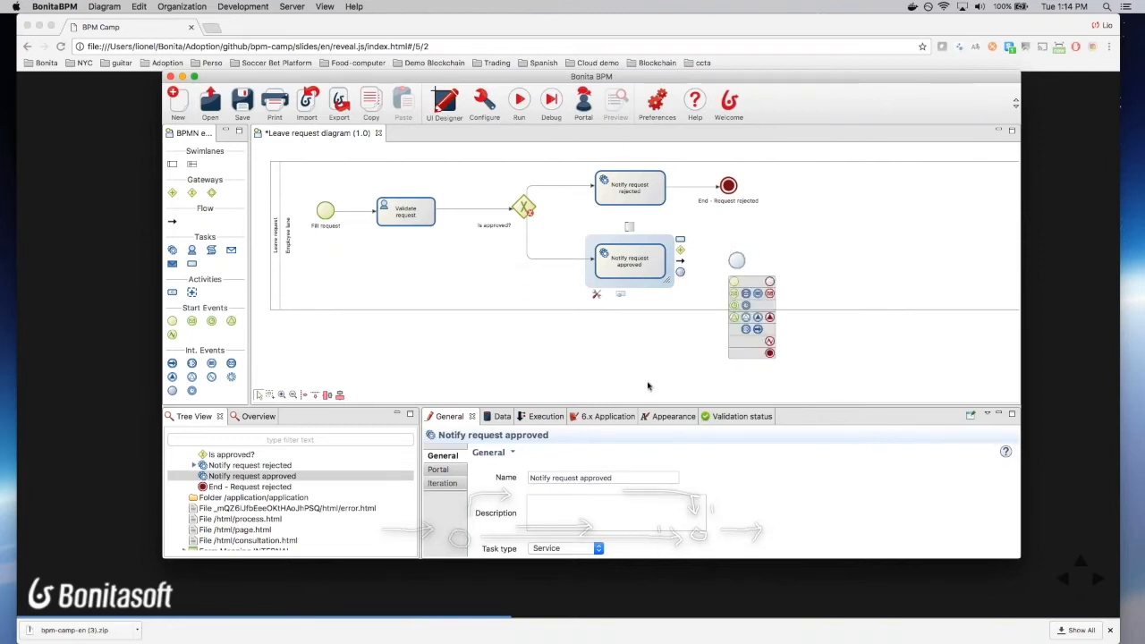
left_click(770, 353)
left_click(562, 479)
type("- Reqes")
key("BackSpace")
key("BackSpace")
type("uset app")
key("BackSpace")
key("BackSpace")
key("BackSpace")
key("BackSpace")
key("BackSpace")
key("BackSpace")
key("BackSpace")
type("est approved")
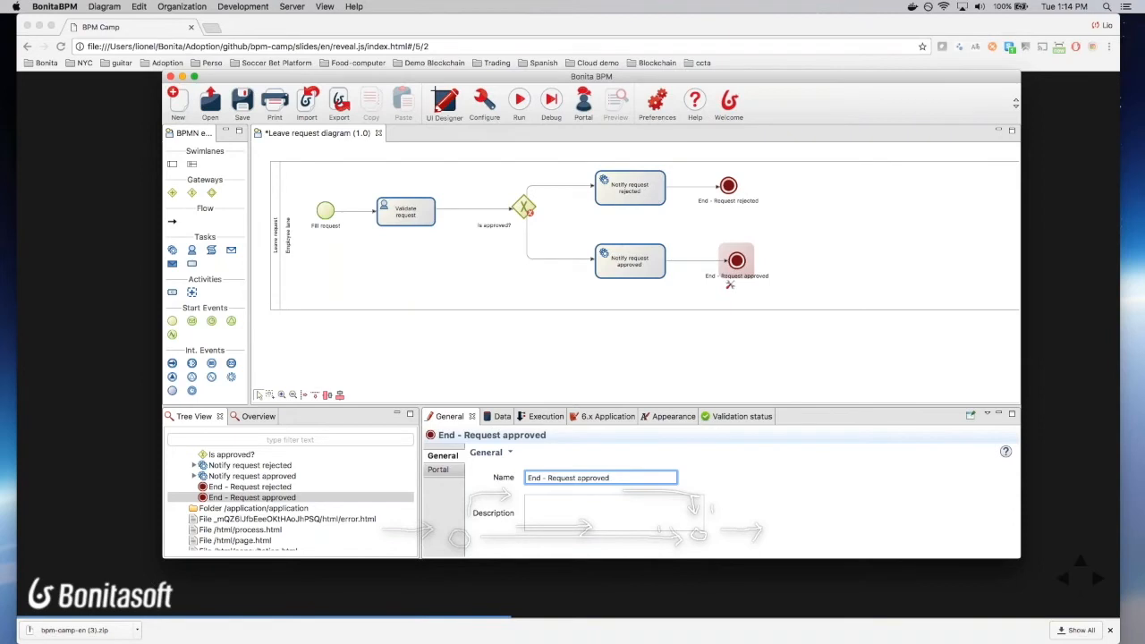
key("super+Tab")
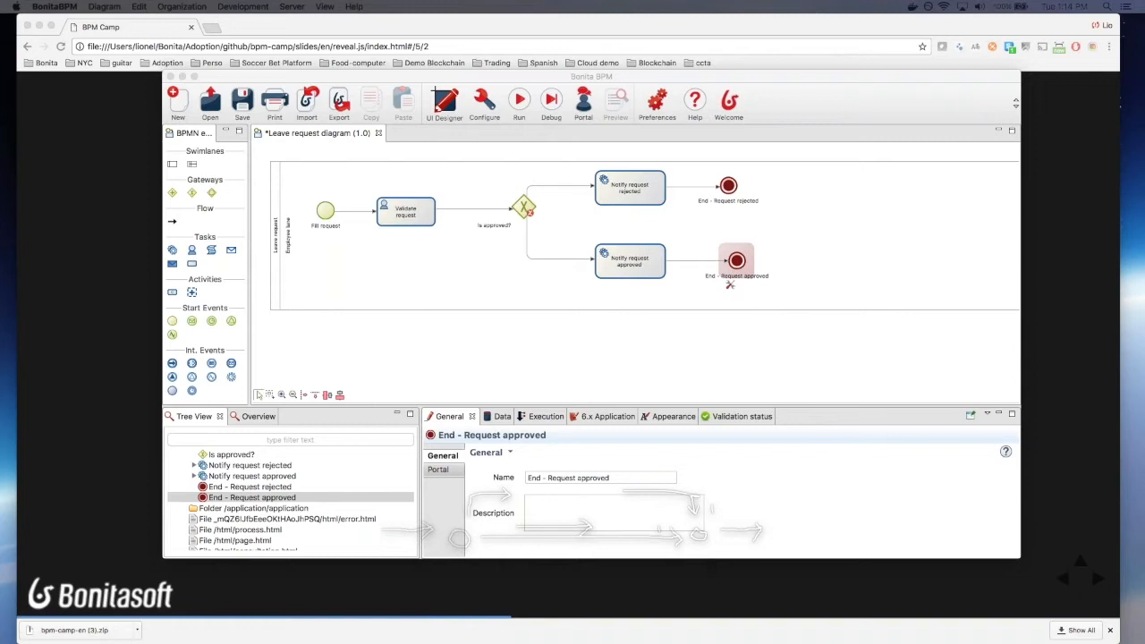
left_click(242, 104)
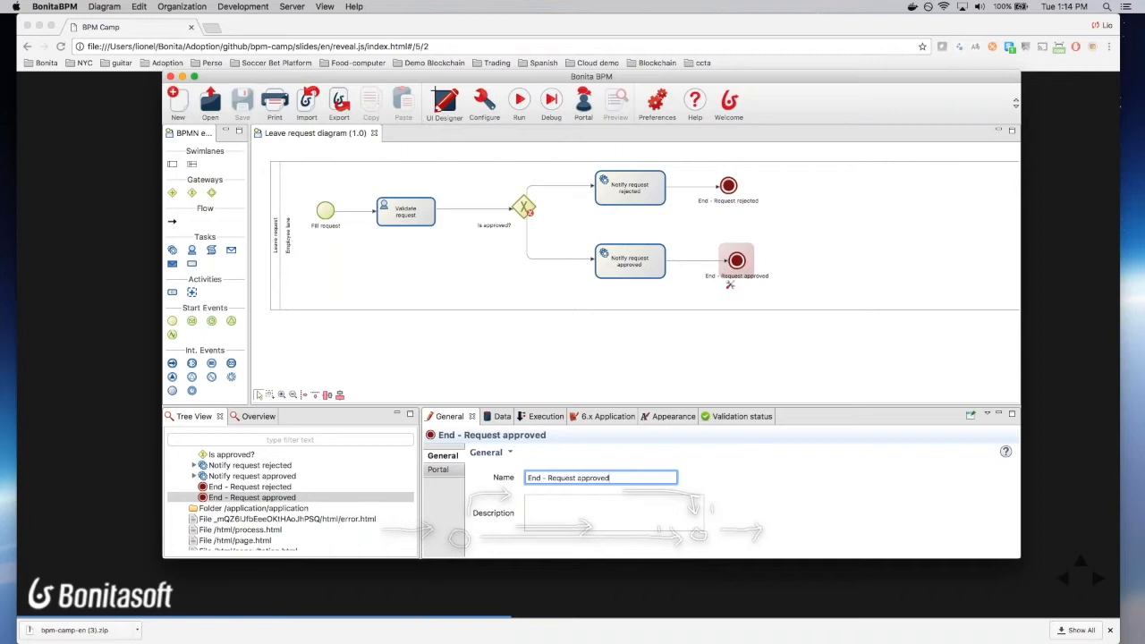
Step: Name the gateway's lower flow 'Yes' with condition 'true' and save
left_click(526, 192)
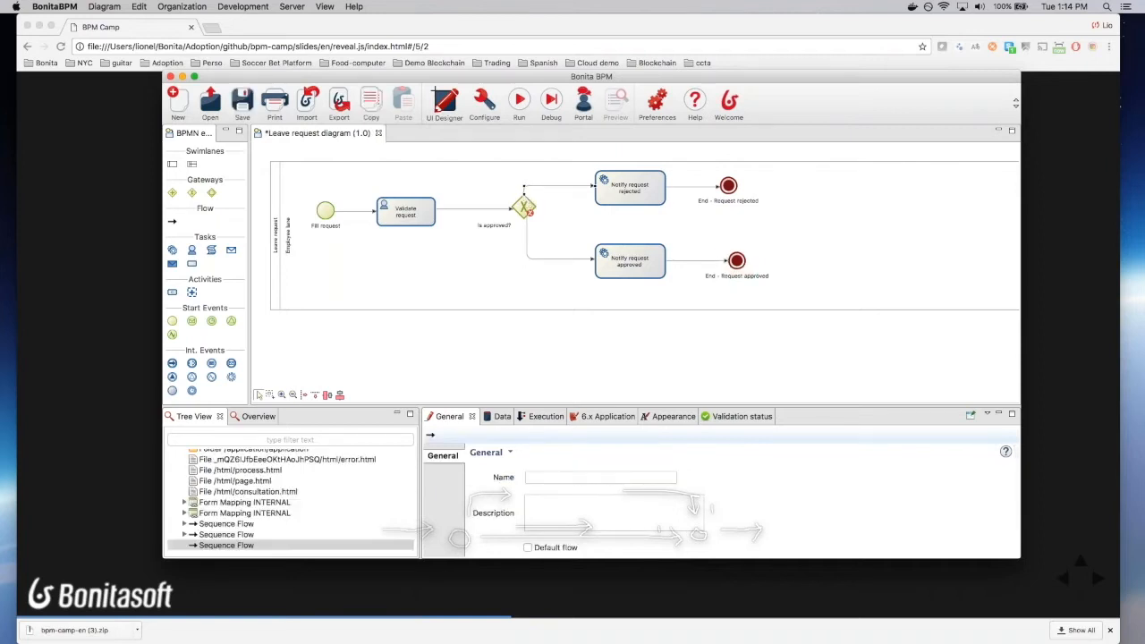
left_click(530, 230)
left_click(502, 235)
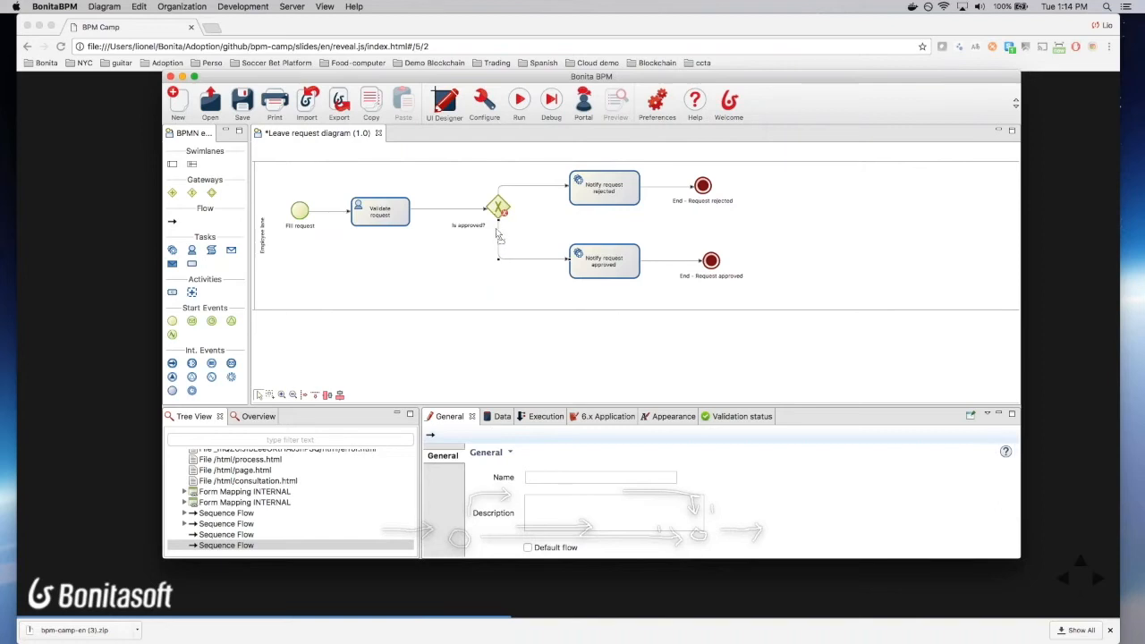
left_click(241, 105)
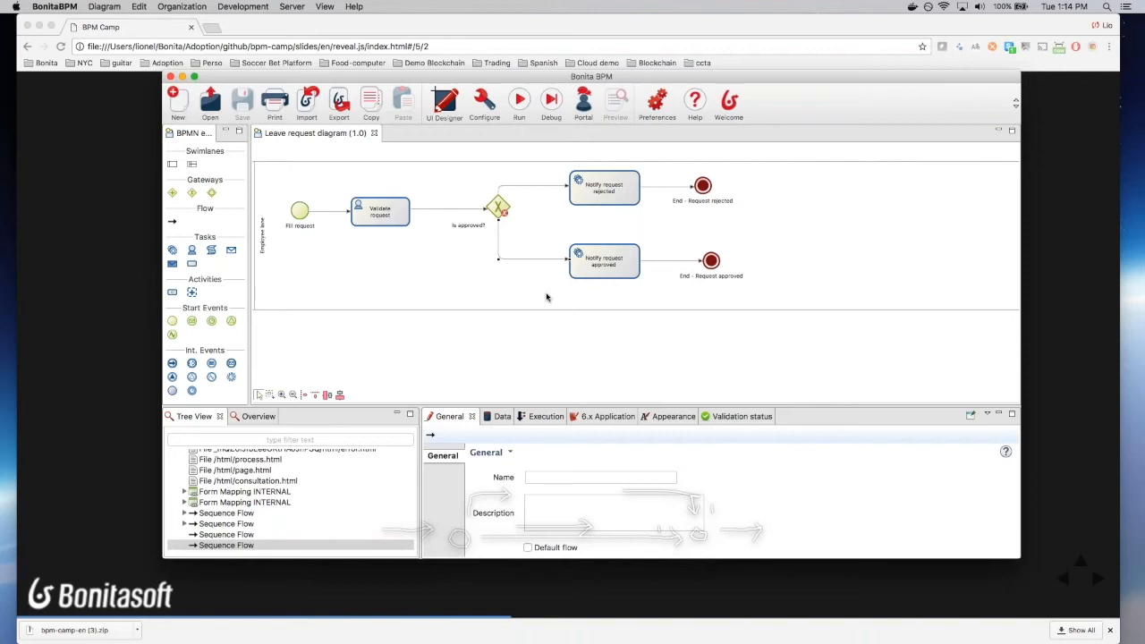
left_click(573, 478)
type("Yes")
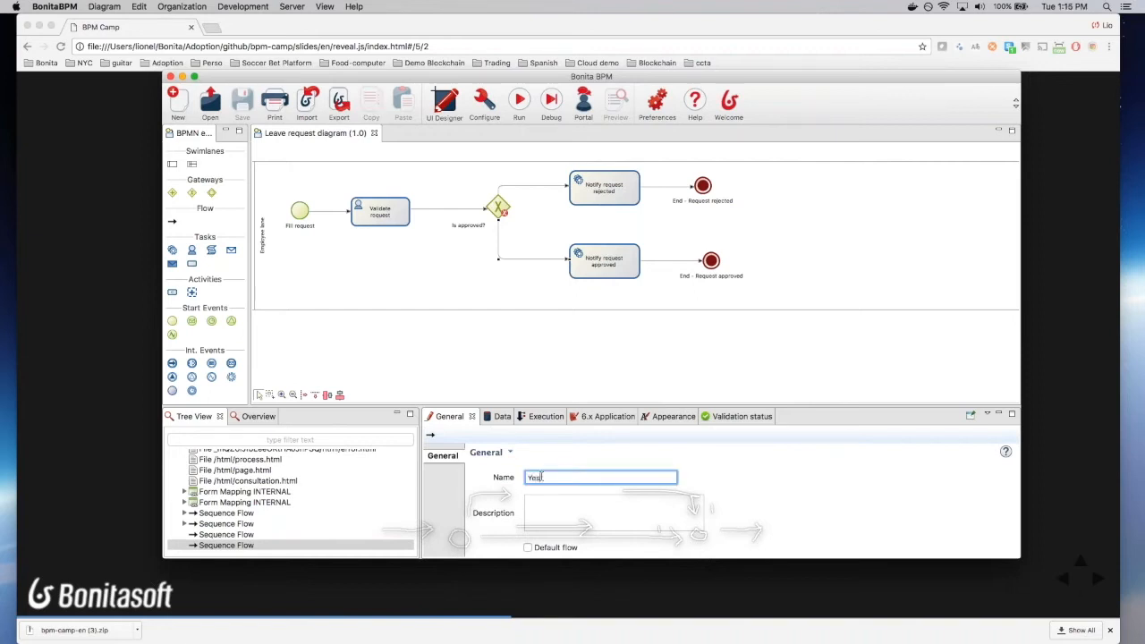
scroll(749, 505, "down", 2)
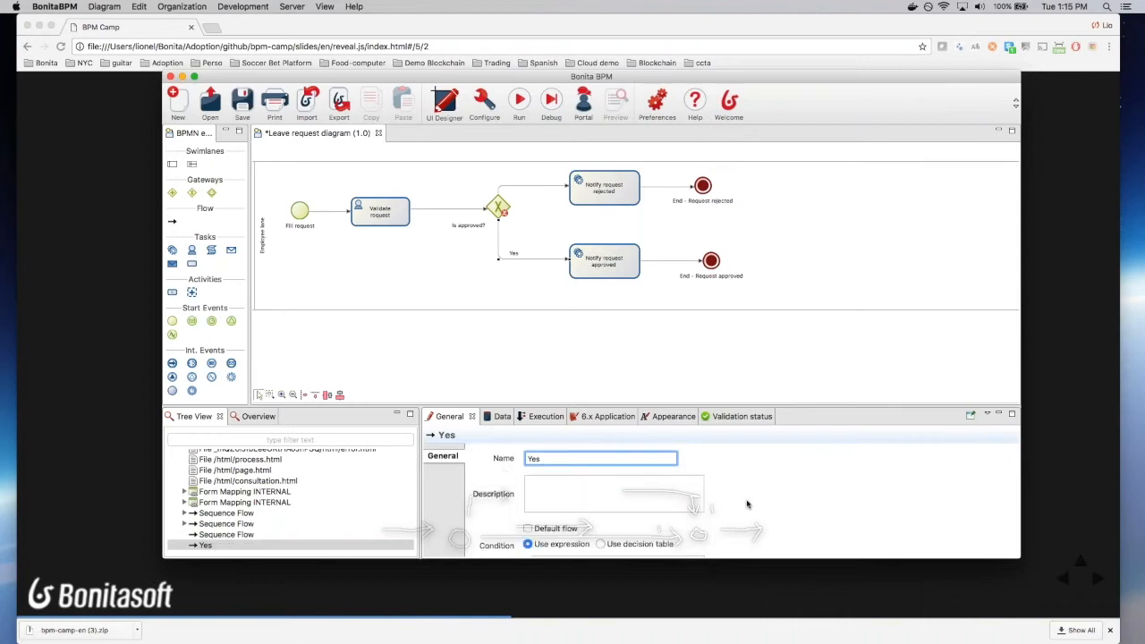
left_click(562, 542)
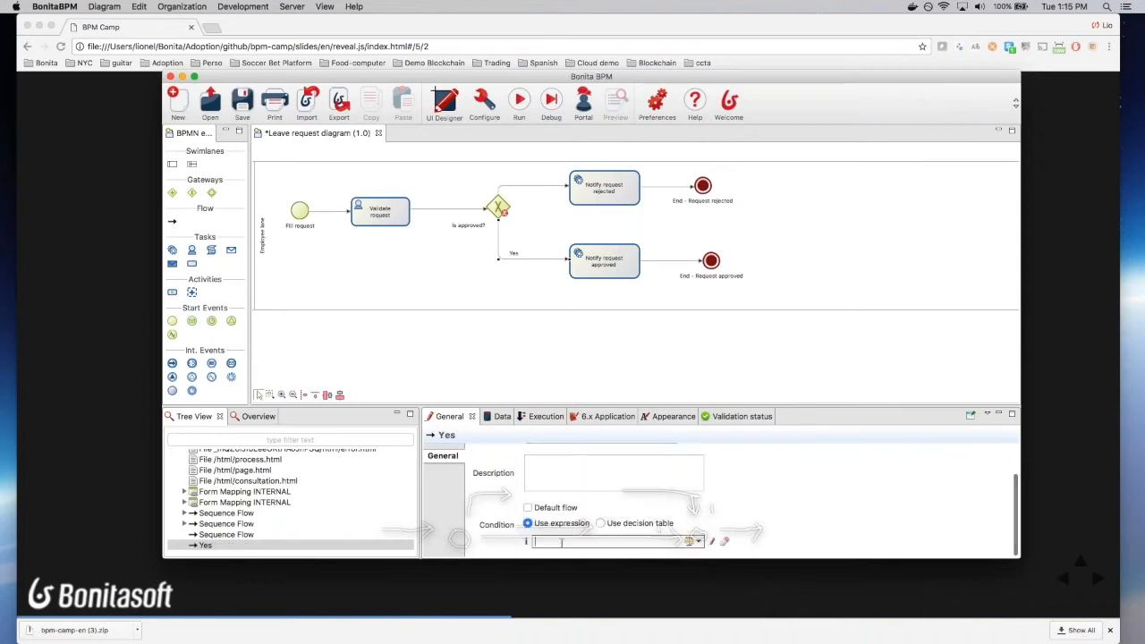
type("true")
left_click(241, 106)
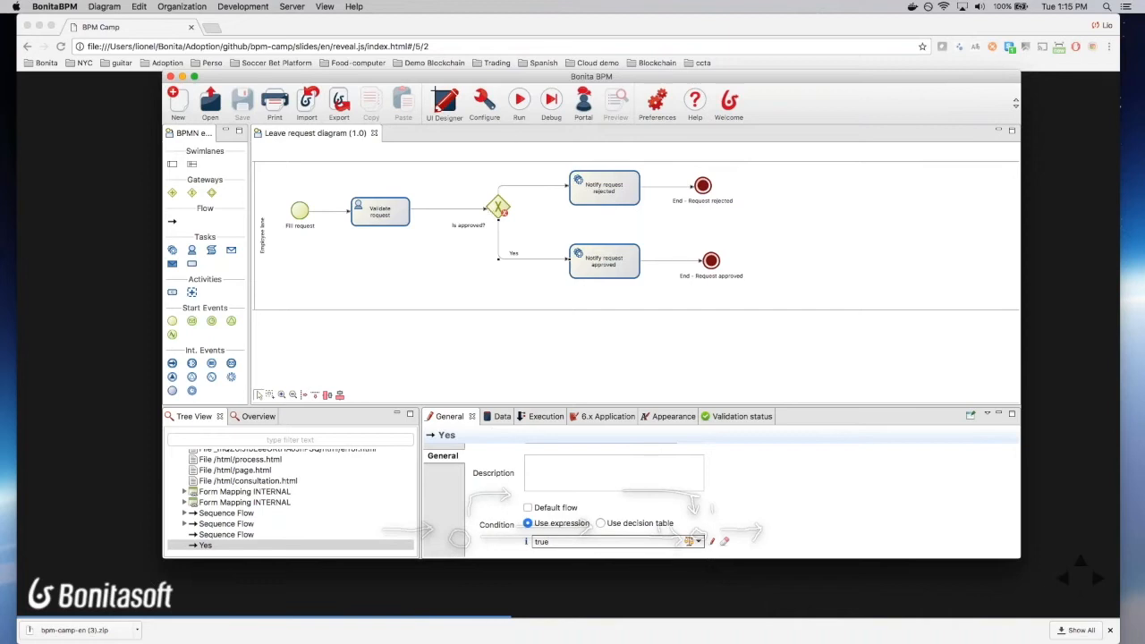
Step: Make the flow to Notify request rejected the default flow and save
left_click(499, 192)
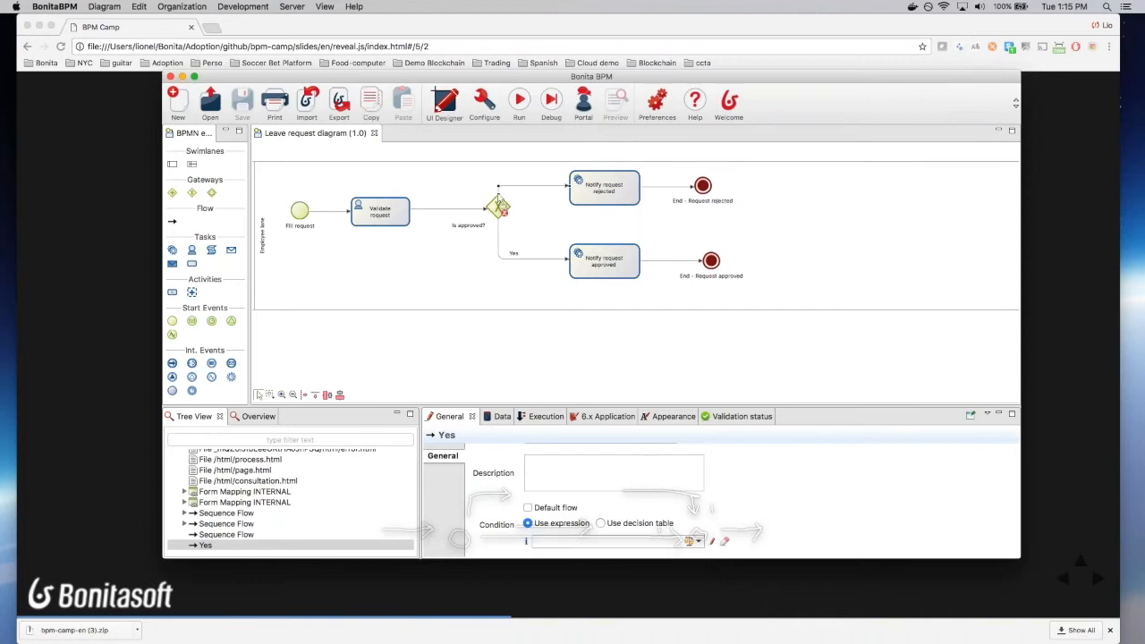
left_click(562, 509)
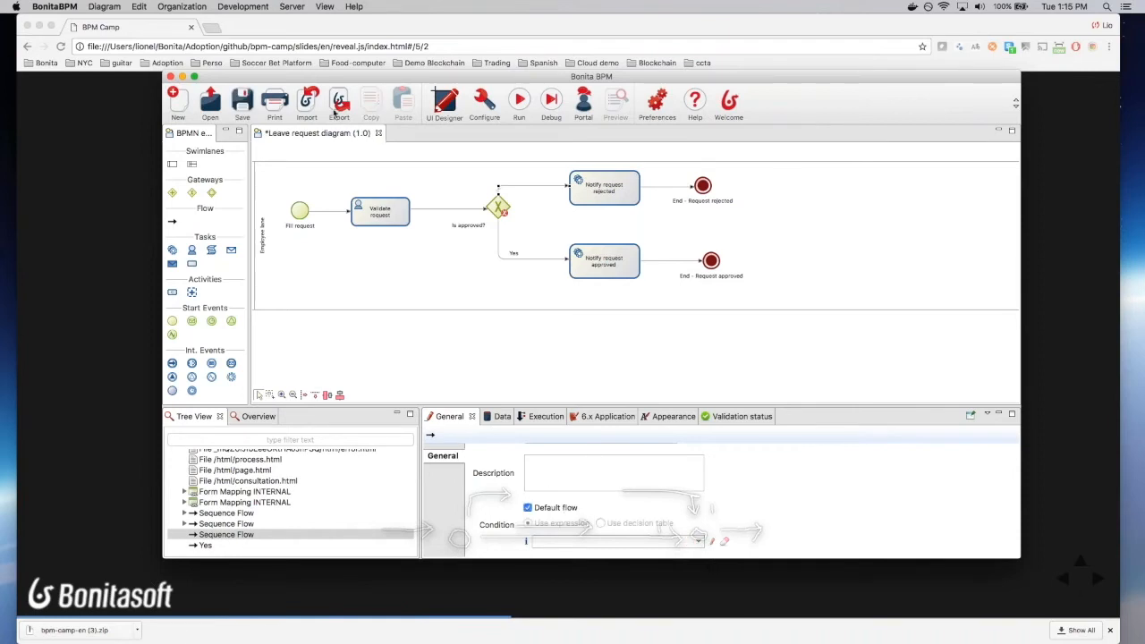
left_click(242, 100)
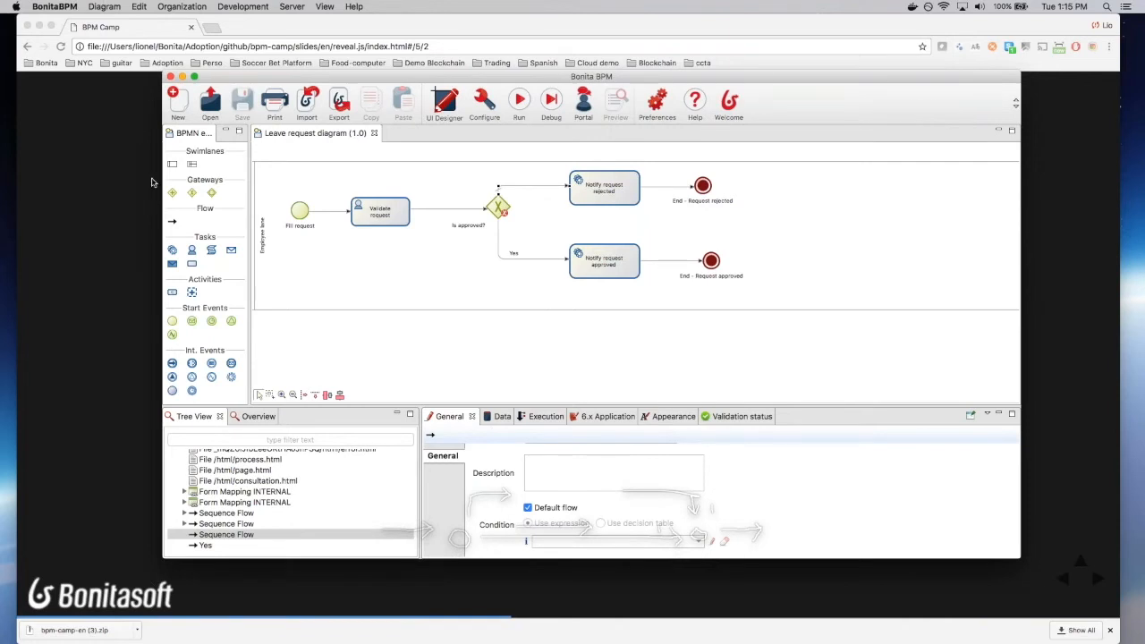
left_click_drag(276, 79, 205, 79)
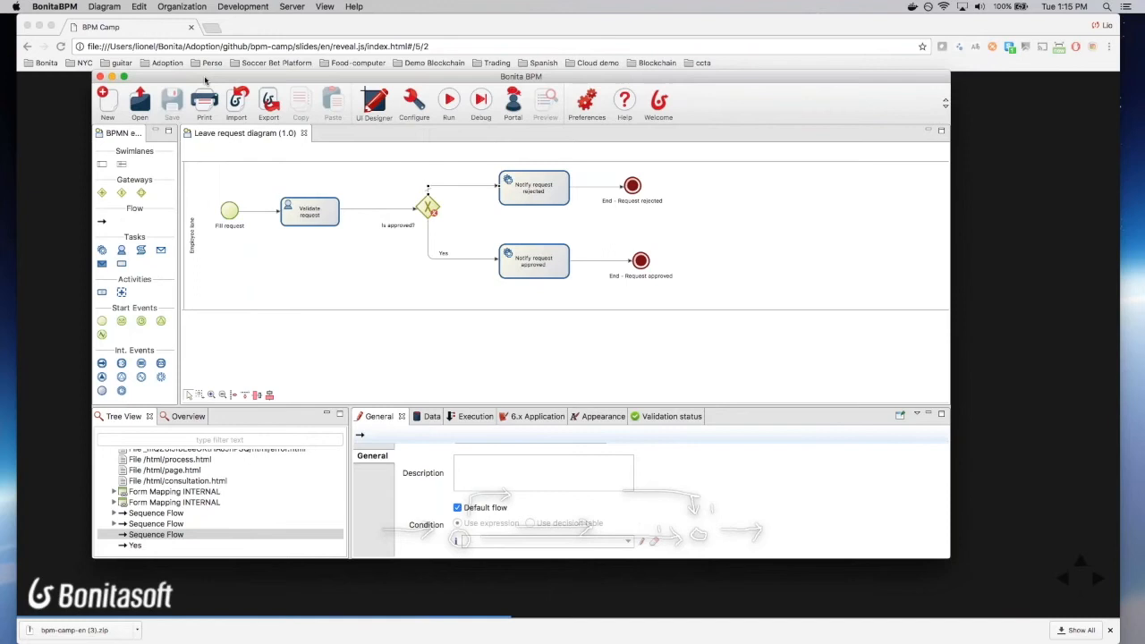
double_click(204, 79)
double_click(235, 23)
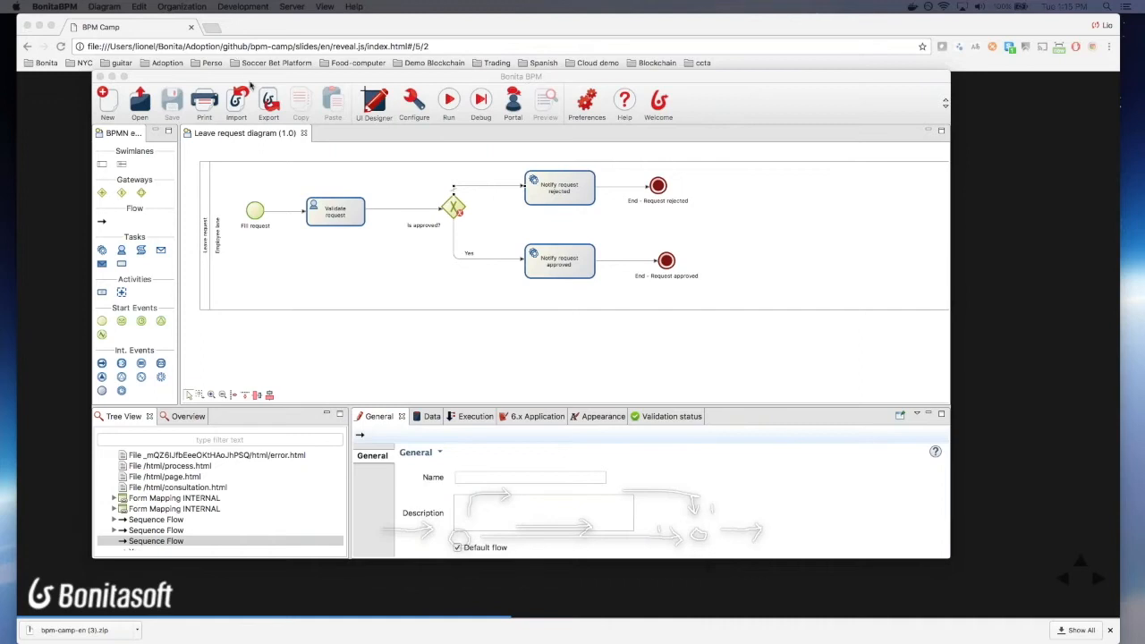
left_click(249, 82)
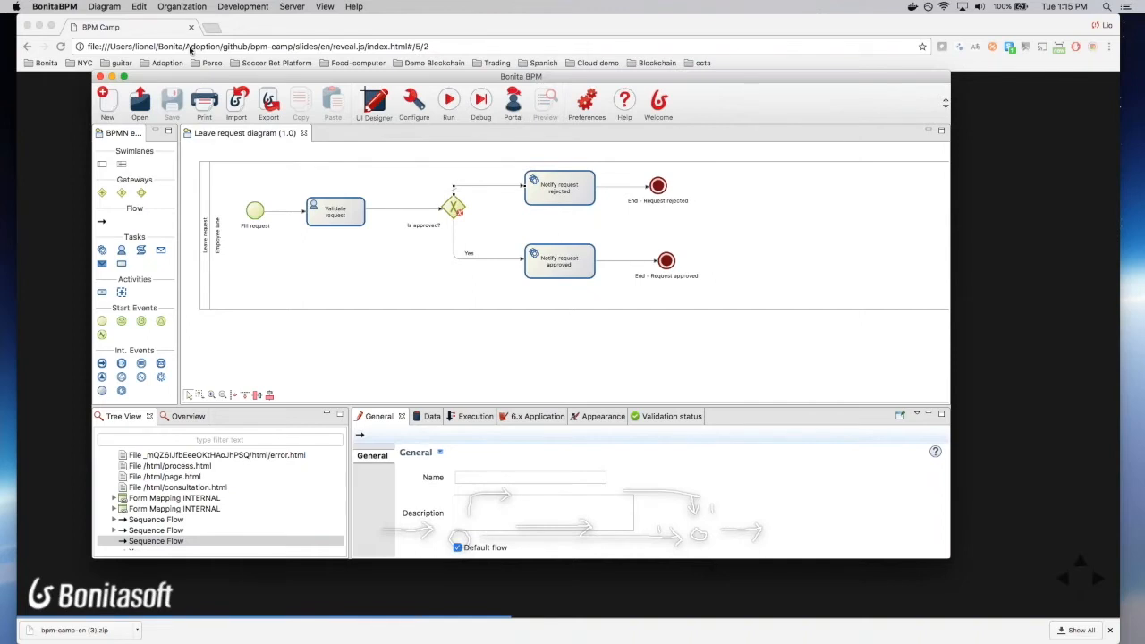
left_click_drag(191, 75, 0, 45)
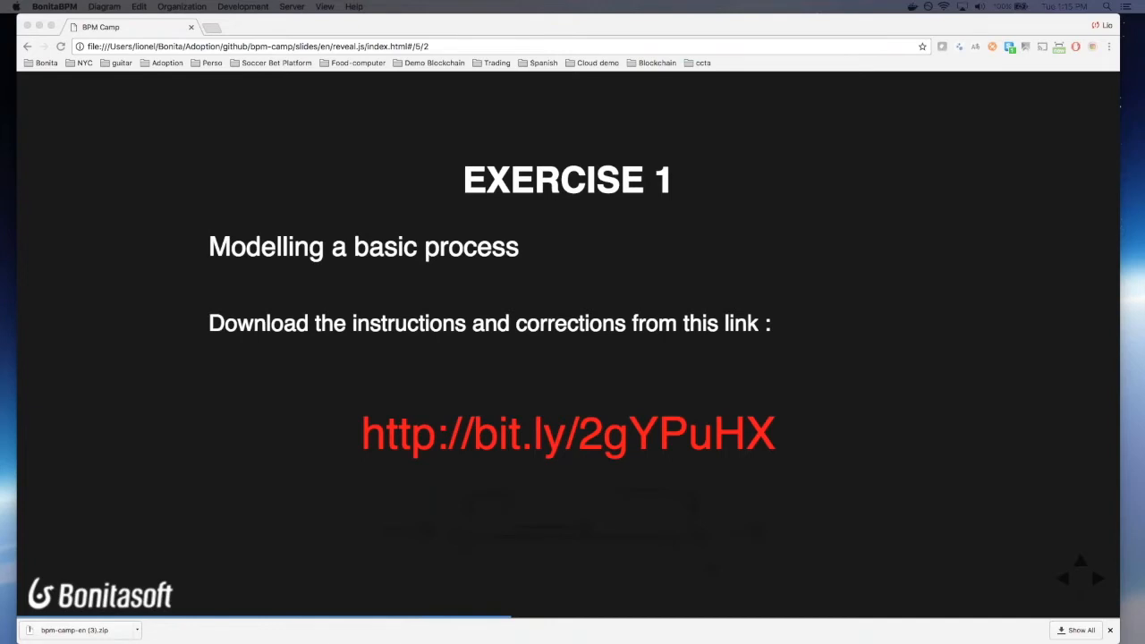
left_click_drag(0, 41, 471, 123)
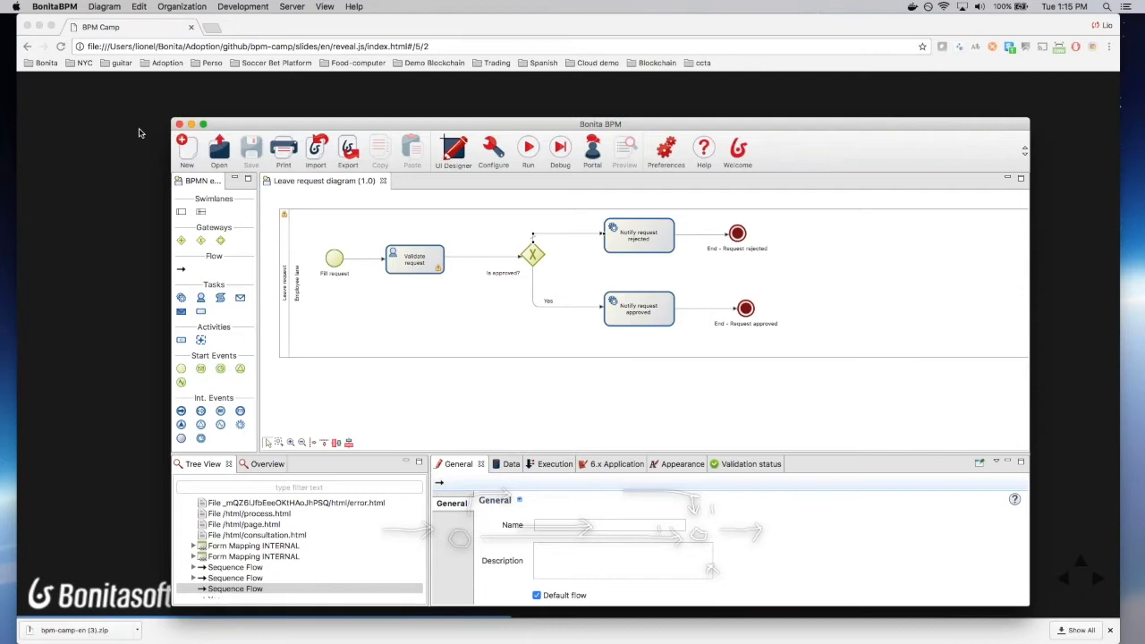
Step: Run the Leave request process from Studio and dock its start form tab in the BPM Camp window
left_click_drag(399, 127, 397, 125)
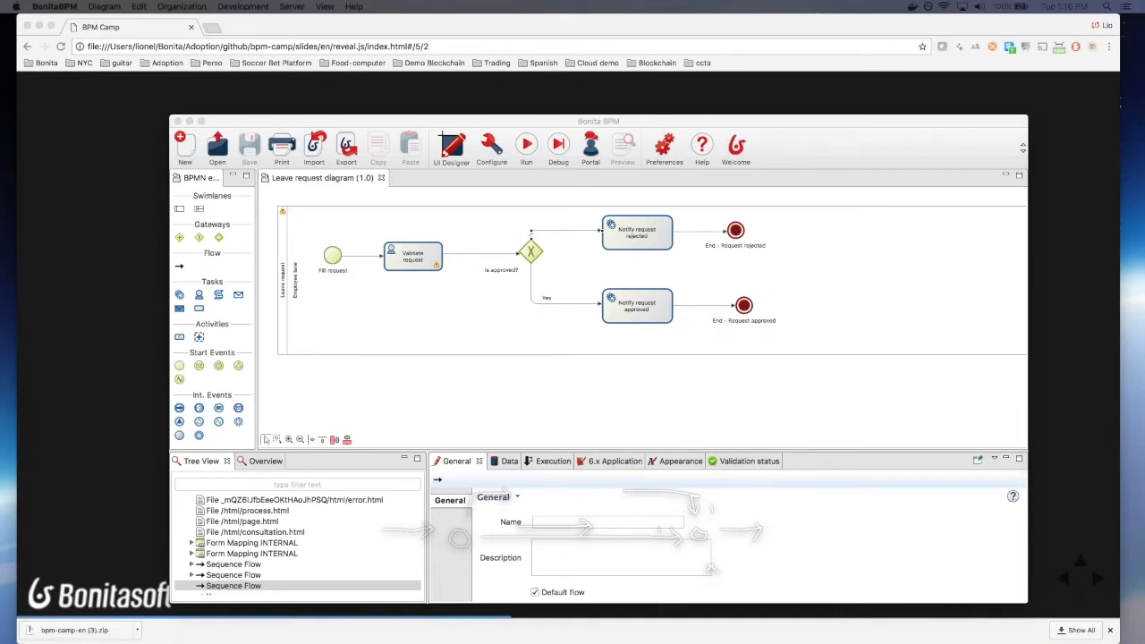
left_click(247, 141)
left_click(526, 143)
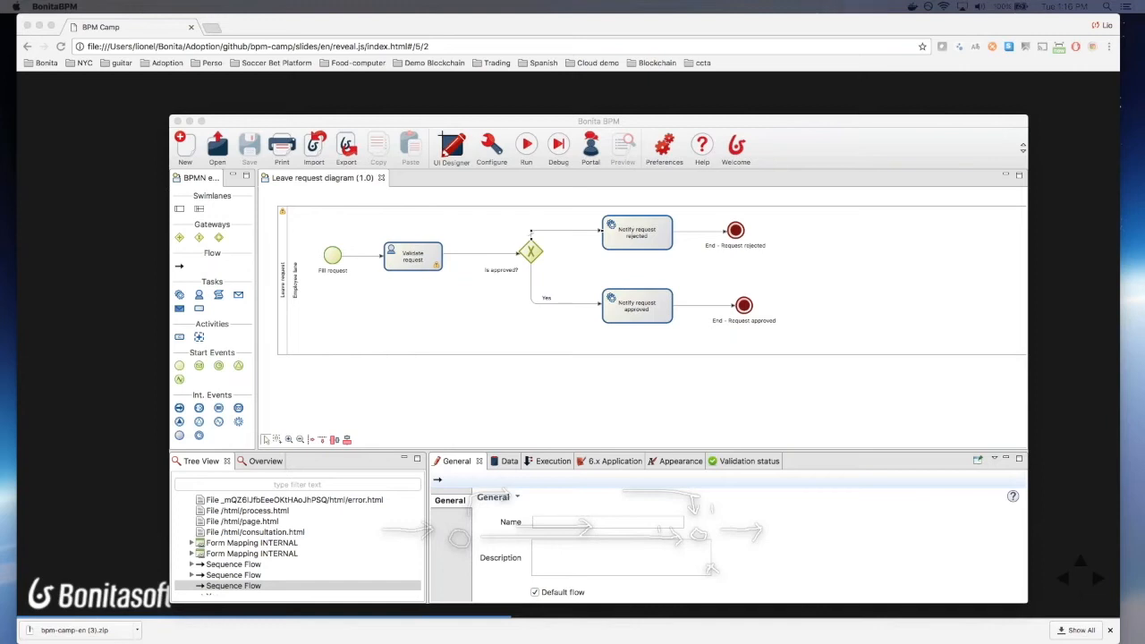
left_click_drag(148, 4, 418, 29)
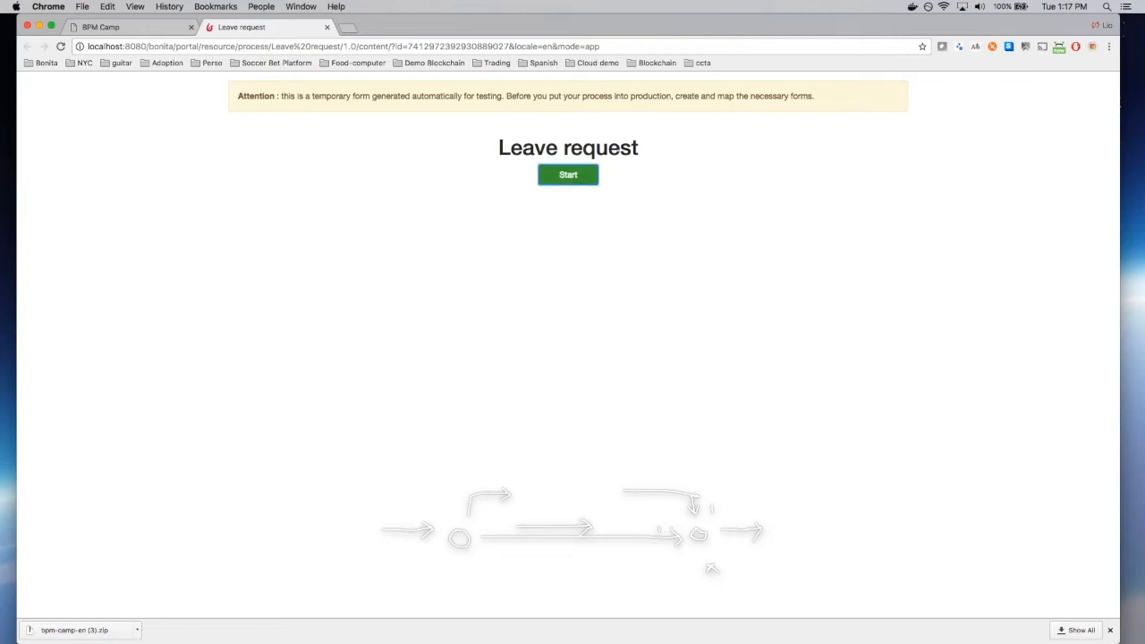
Step: Start a Leave request case, take the Validate request task and execute it
left_click(568, 174)
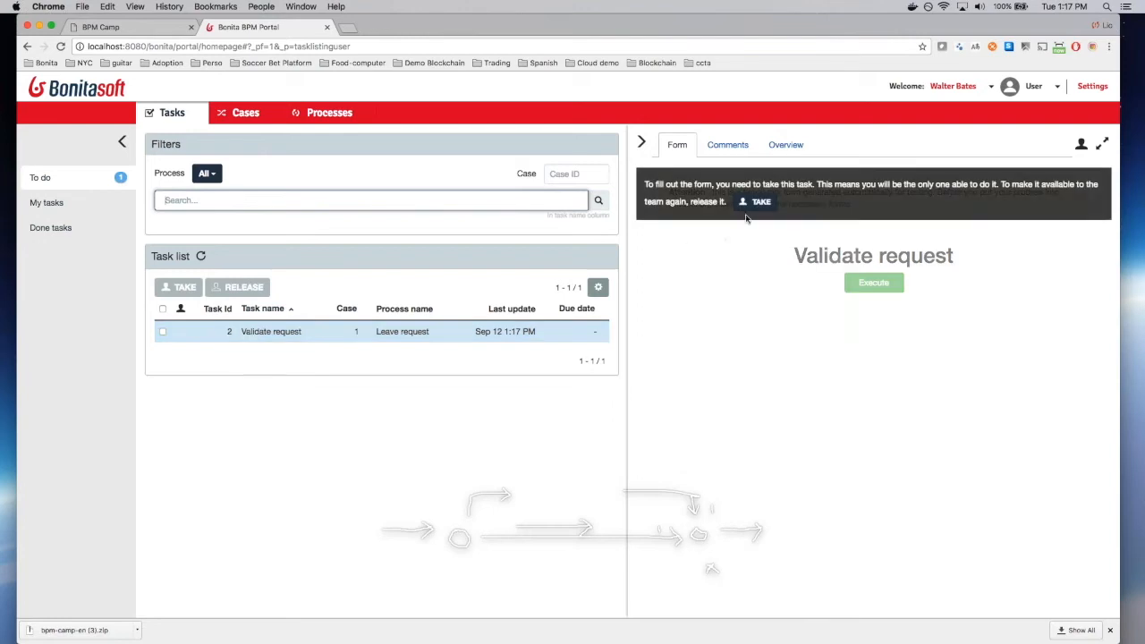
left_click(756, 203)
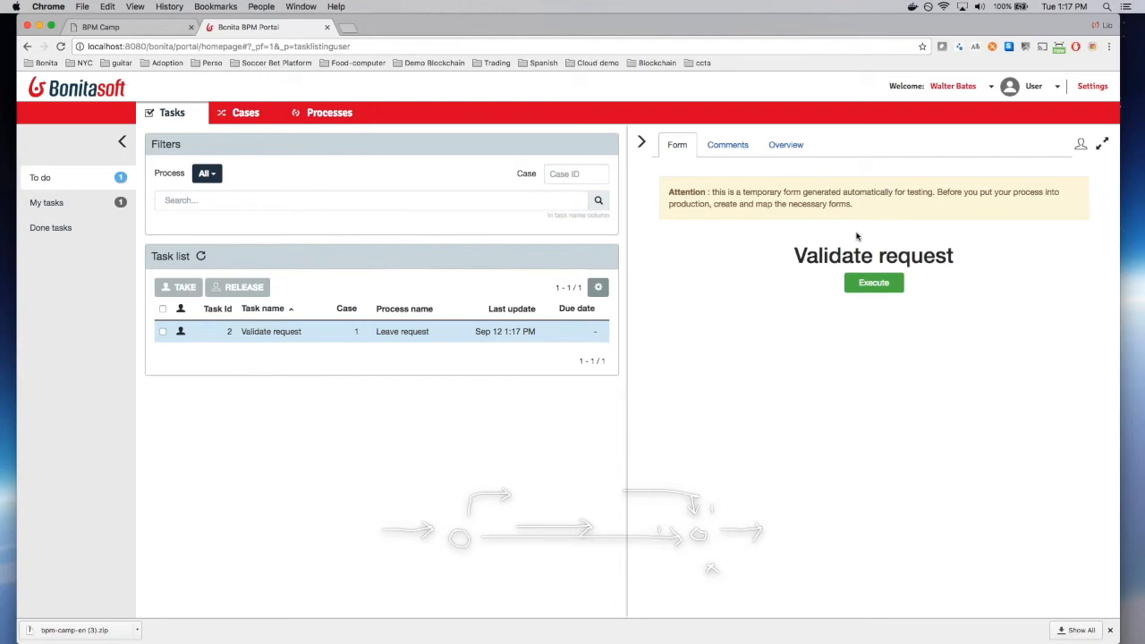
left_click(873, 283)
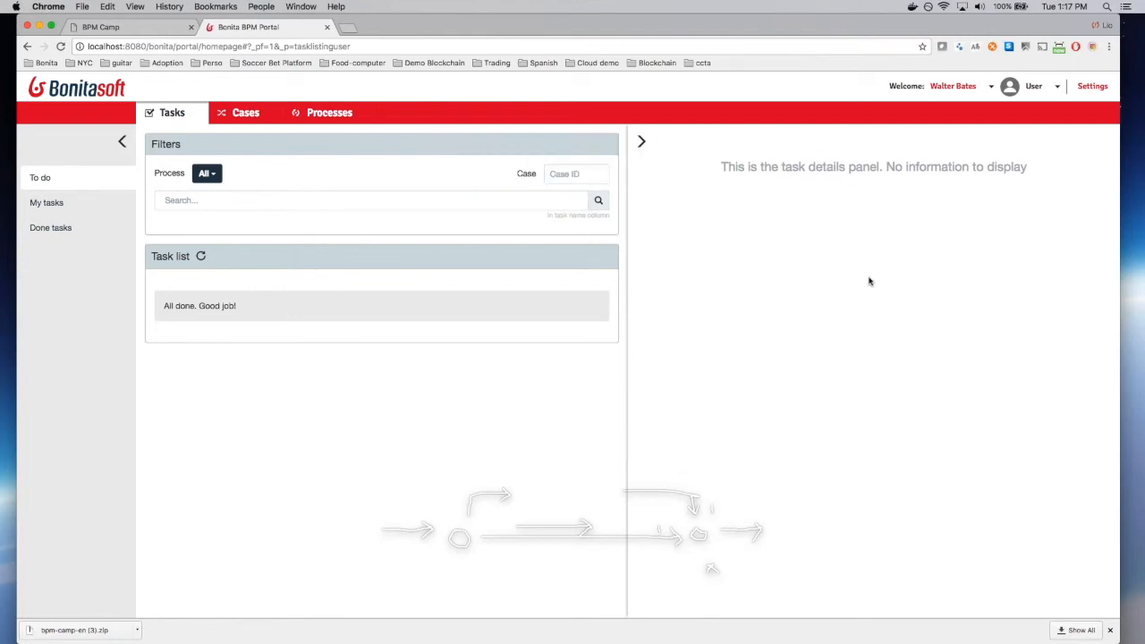
Step: Switch to the Administrator profile and view the archived cases under BPM > Cases
left_click(1049, 86)
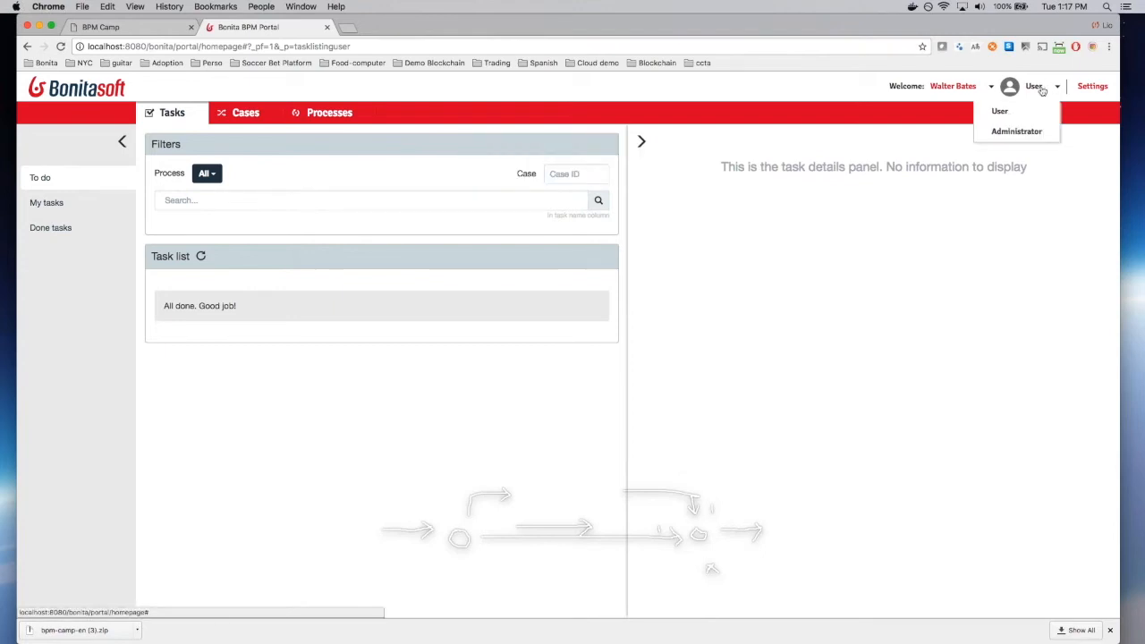
left_click(1026, 132)
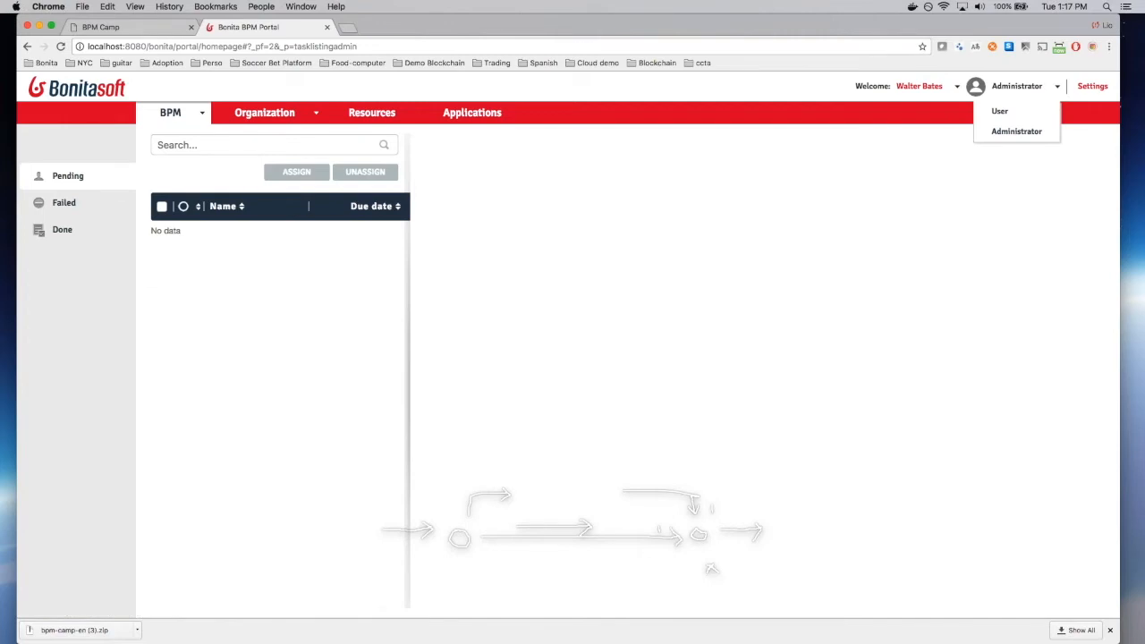
left_click(183, 120)
left_click(184, 153)
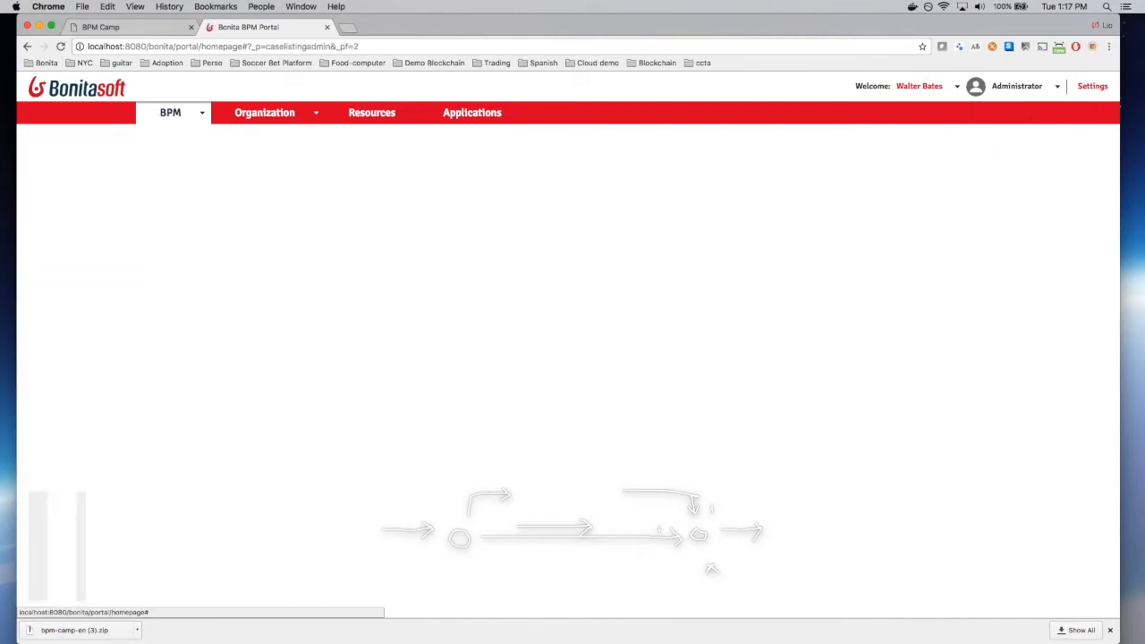
left_click(232, 193)
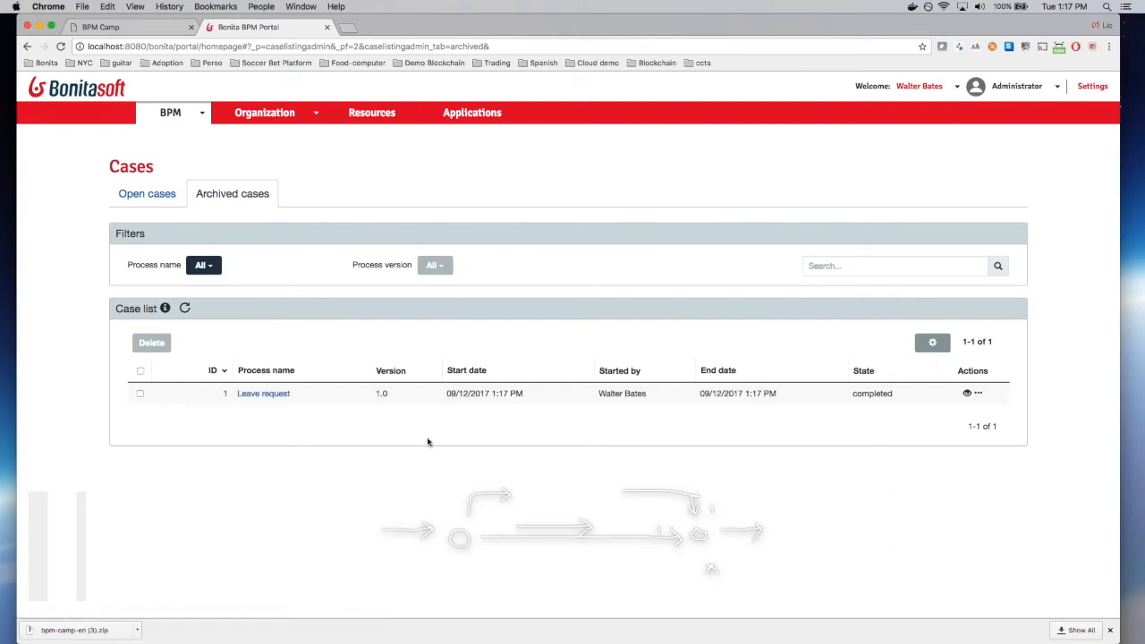
left_click(966, 392)
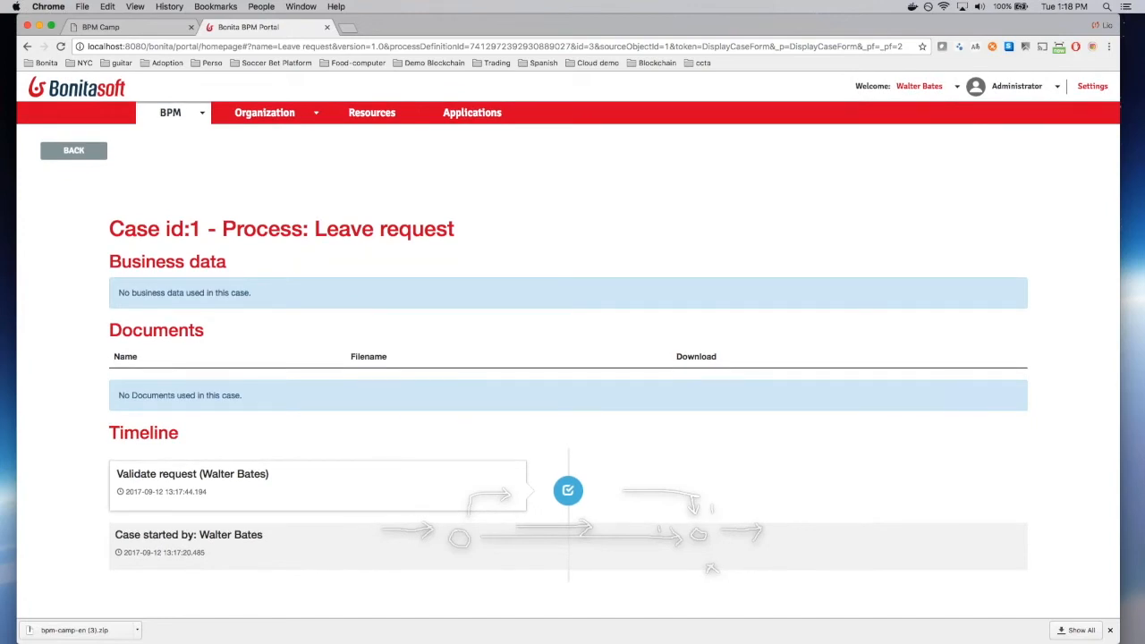
left_click(73, 150)
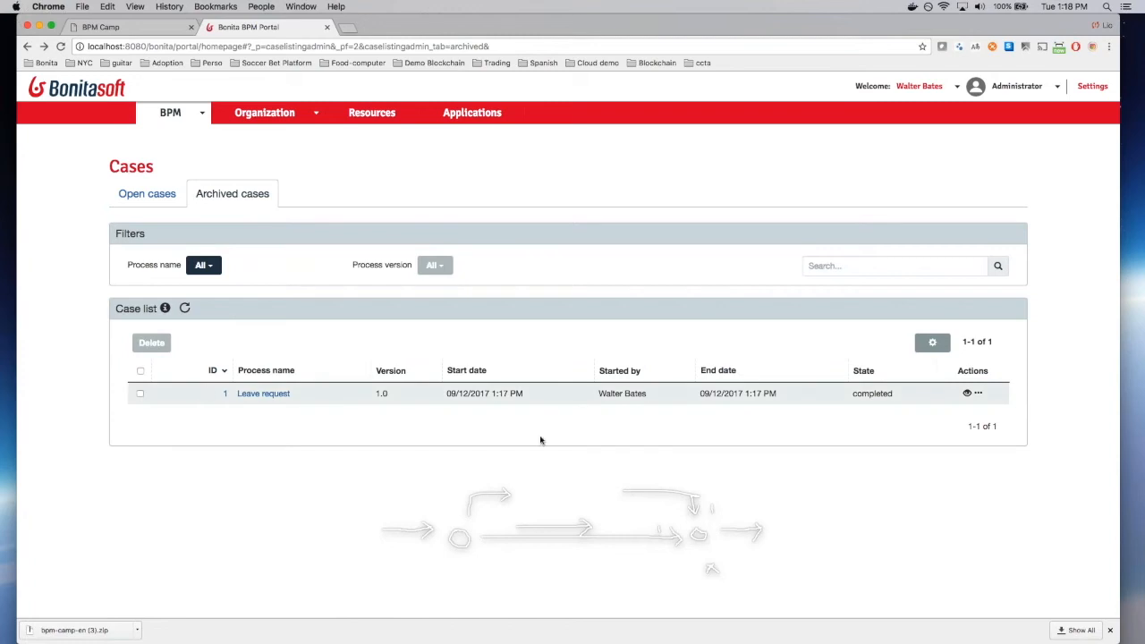
left_click_drag(790, 397, 700, 394)
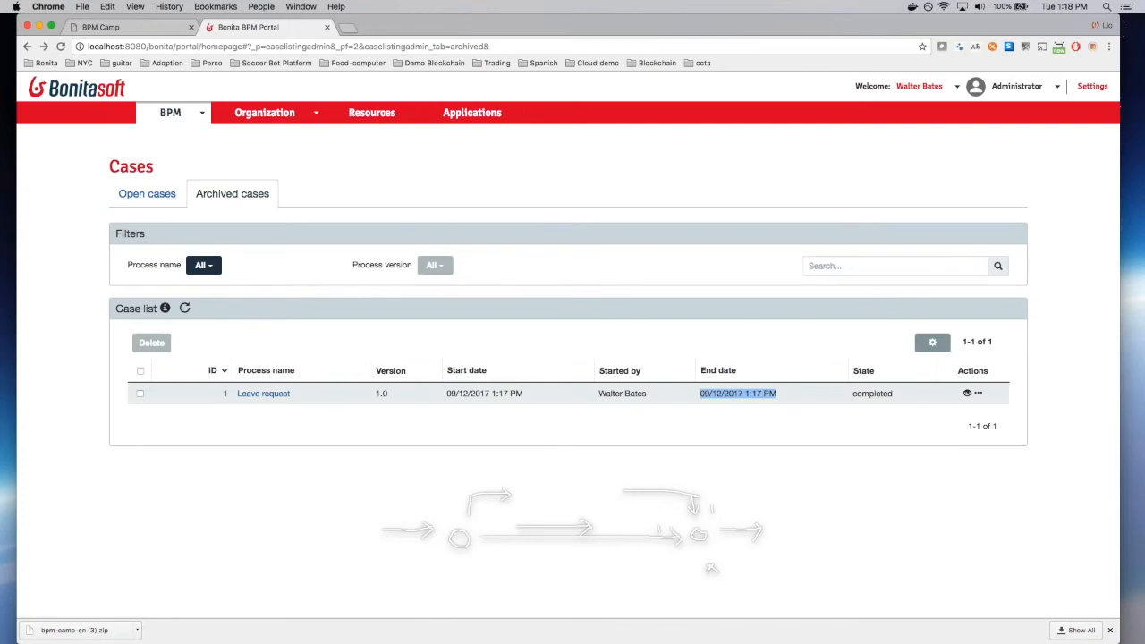
left_click(719, 338)
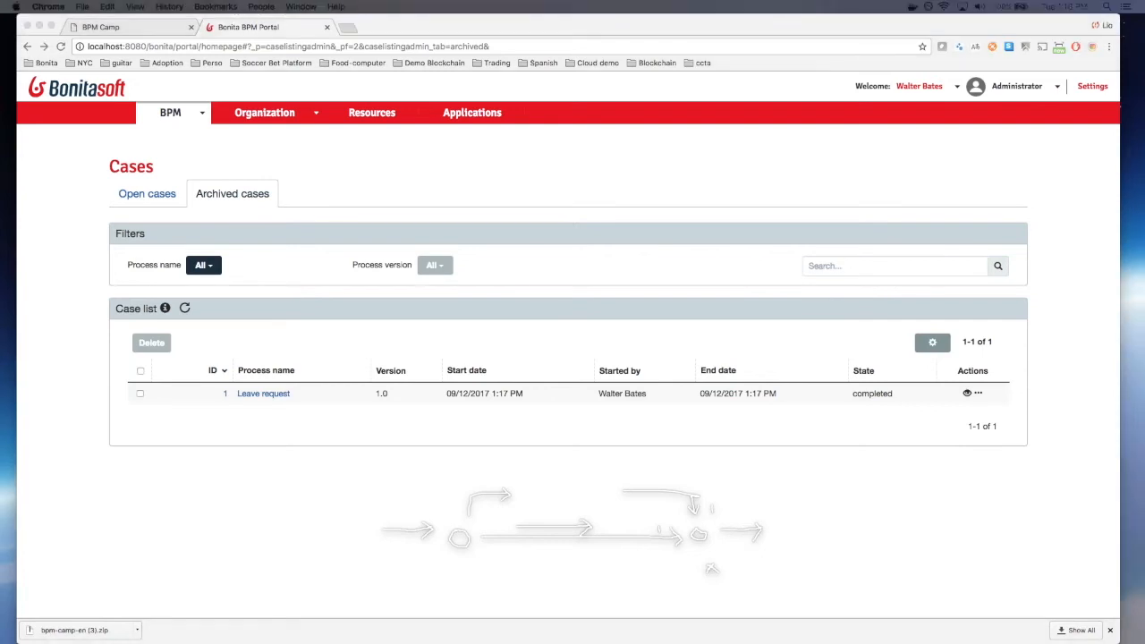
left_click_drag(0, 87, 686, 164)
Step: Review page 9 of bpm-camp-exercises.pdf, then return to Bonita BPM Studio
scroll(514, 435, "down", 1)
scroll(515, 436, "down", 10)
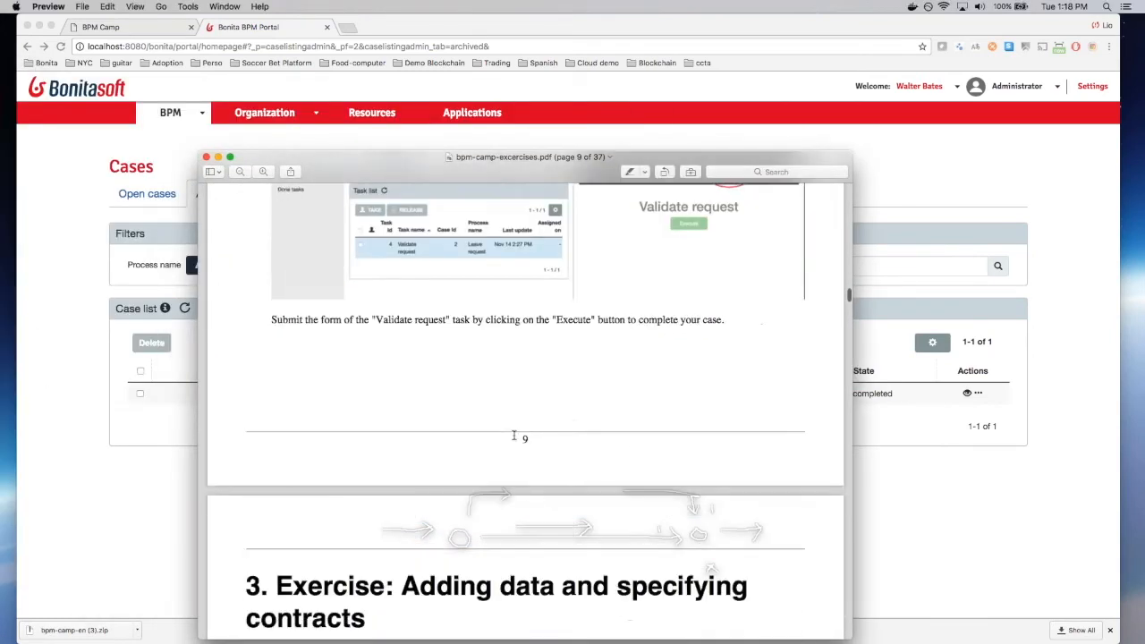
scroll(515, 435, "up", 5)
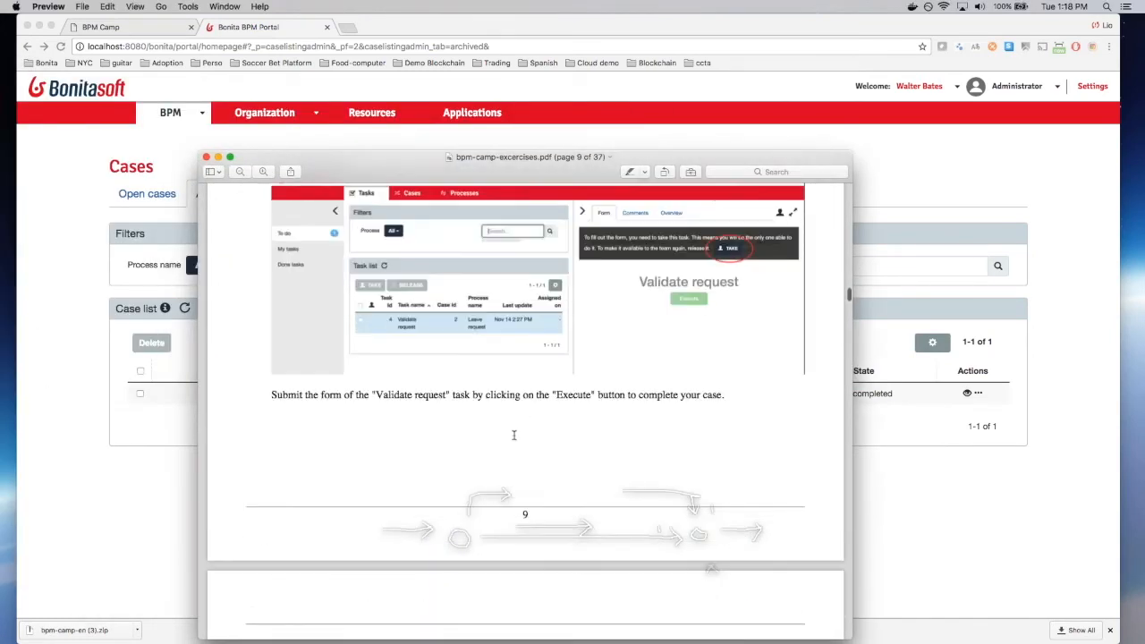
left_click_drag(527, 170, 526, 148)
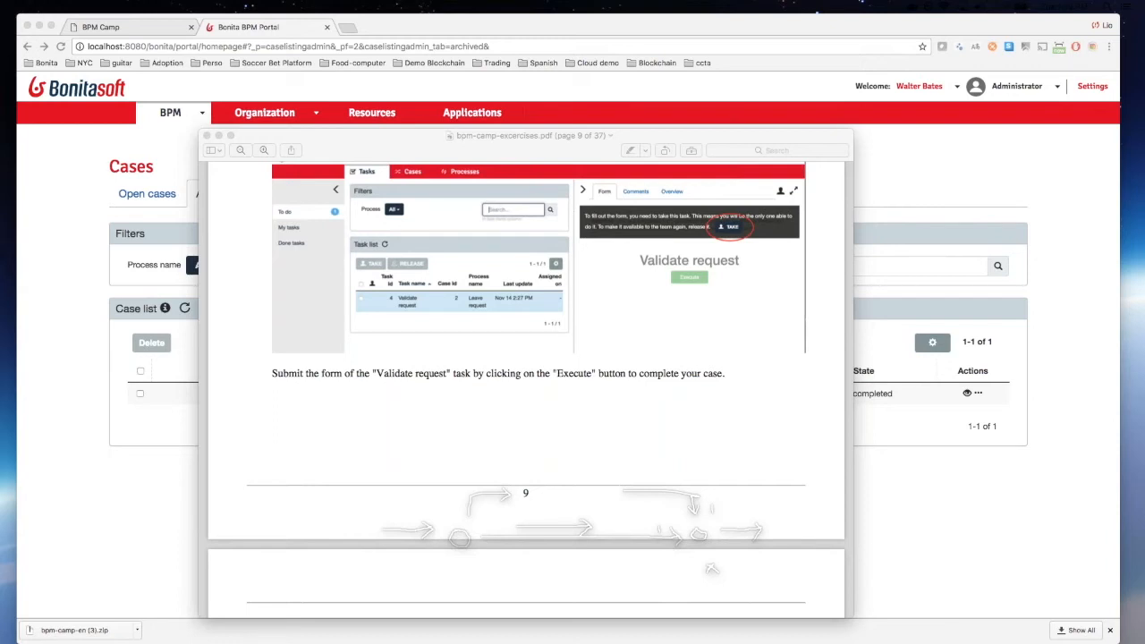
key("super+Tab")
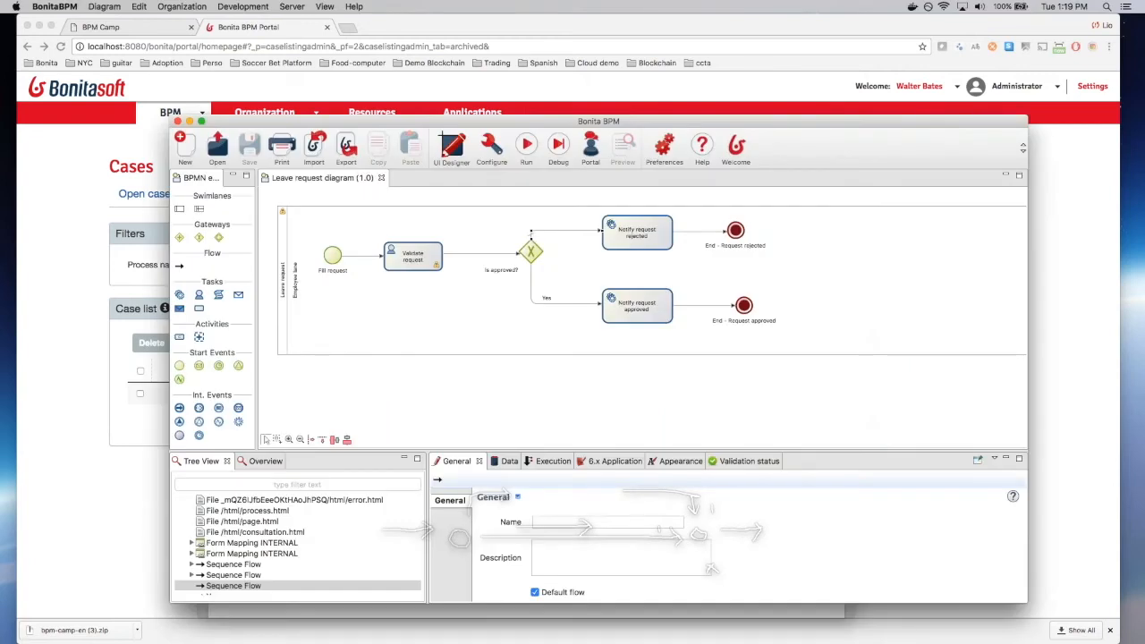
Step: Inspect Fill request and Validate request, then view the Fill request start event's Execution properties
left_click(333, 256)
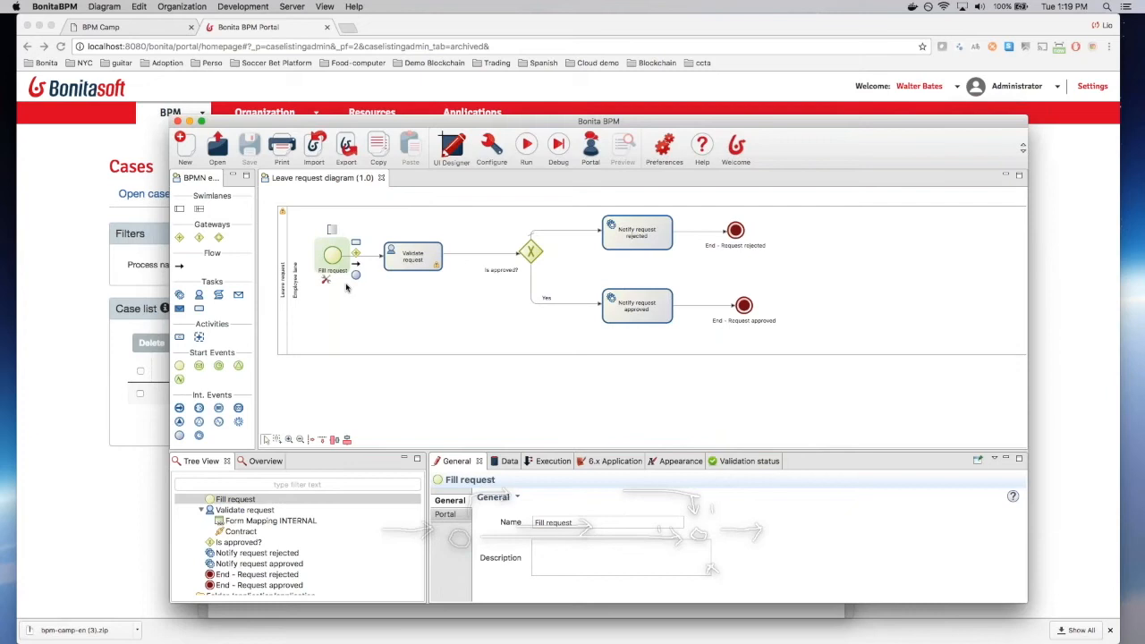
left_click(411, 256)
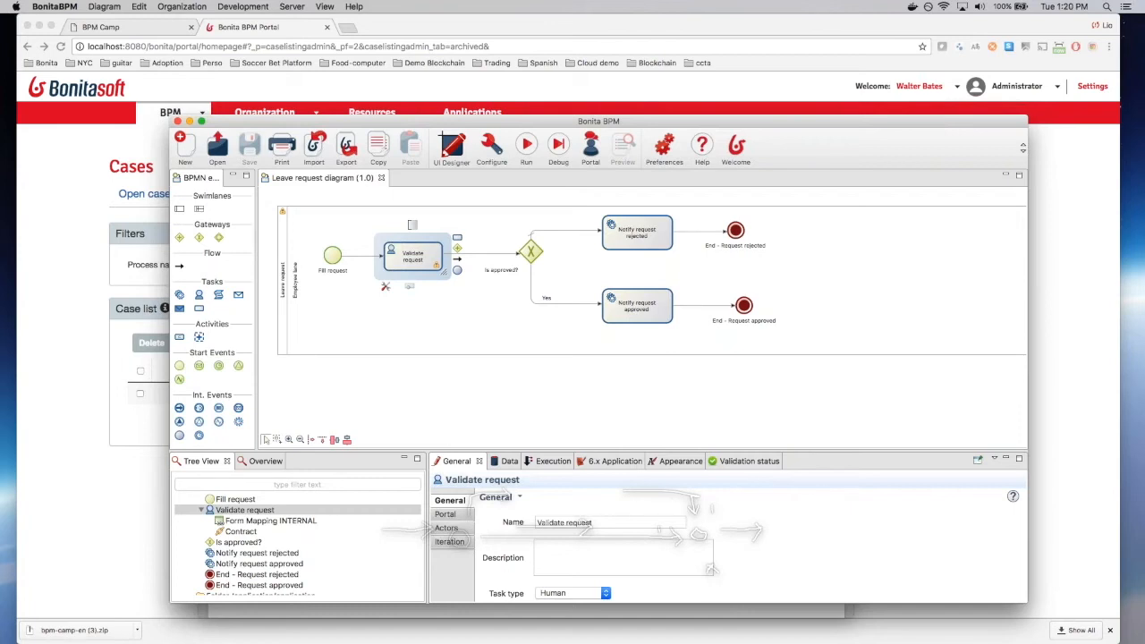
left_click(333, 255)
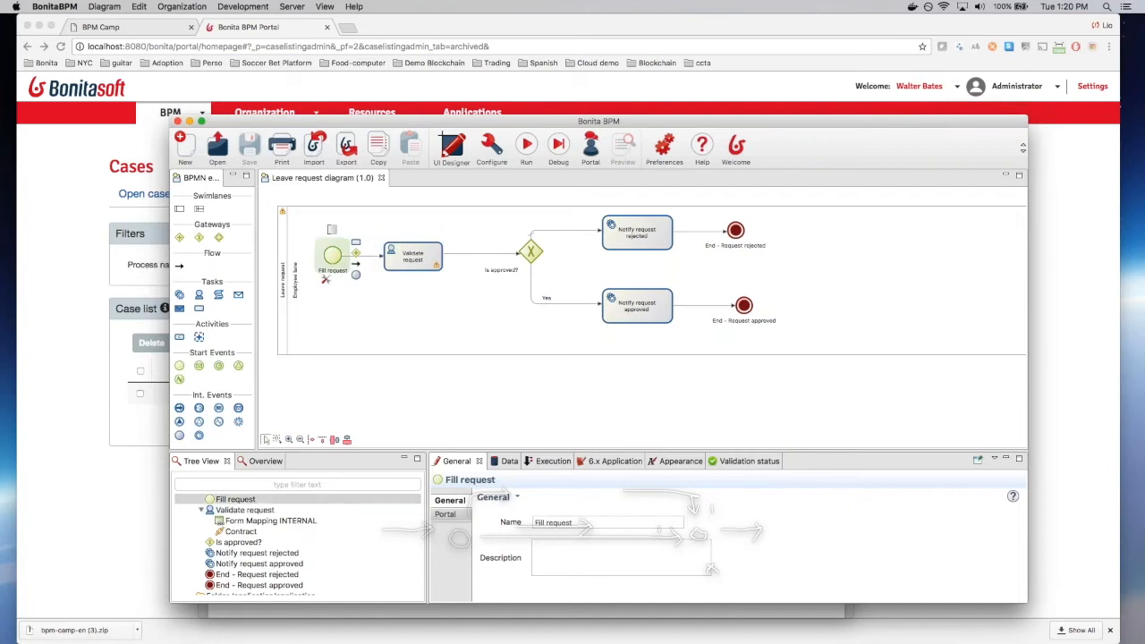
left_click(547, 461)
left_click(500, 462)
left_click(548, 467)
left_click(384, 327)
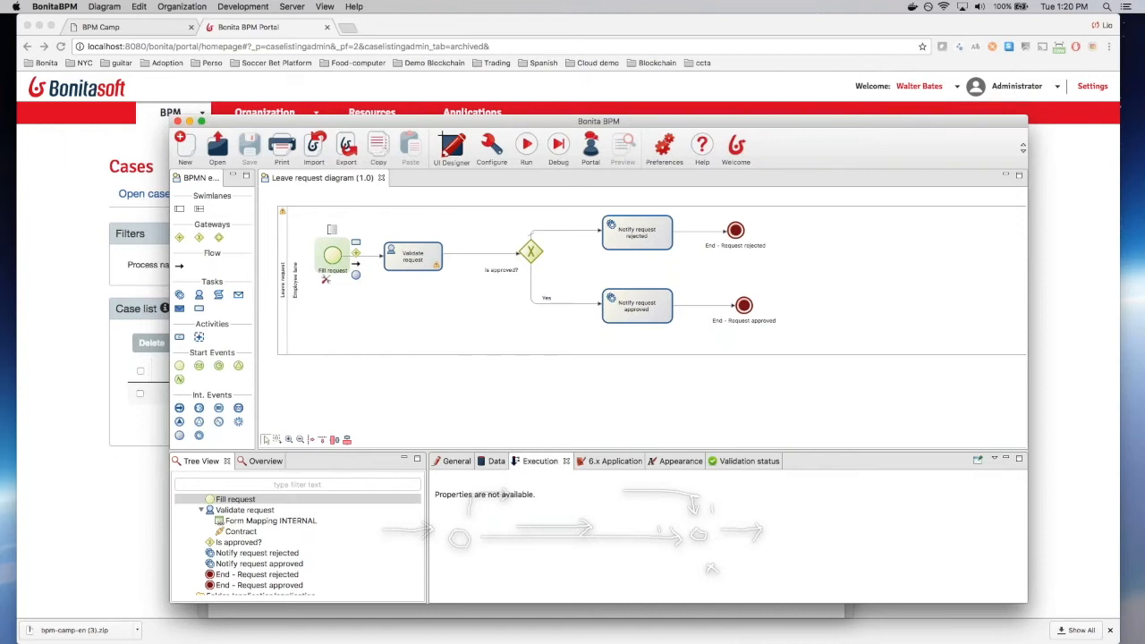
left_click(767, 351)
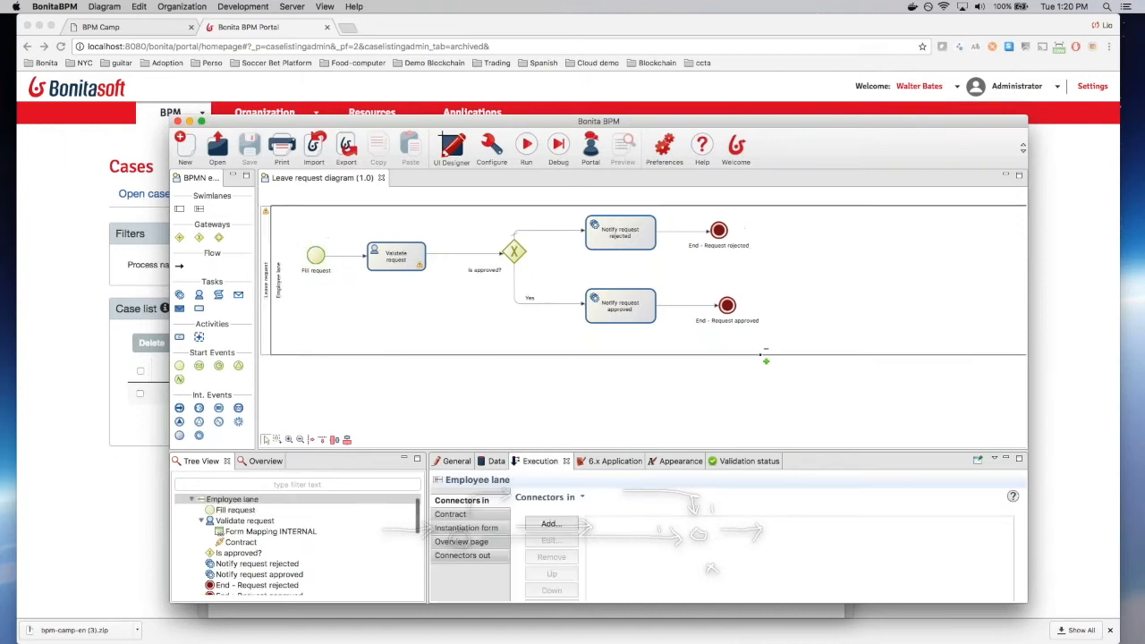
left_click(396, 256)
left_click(306, 256)
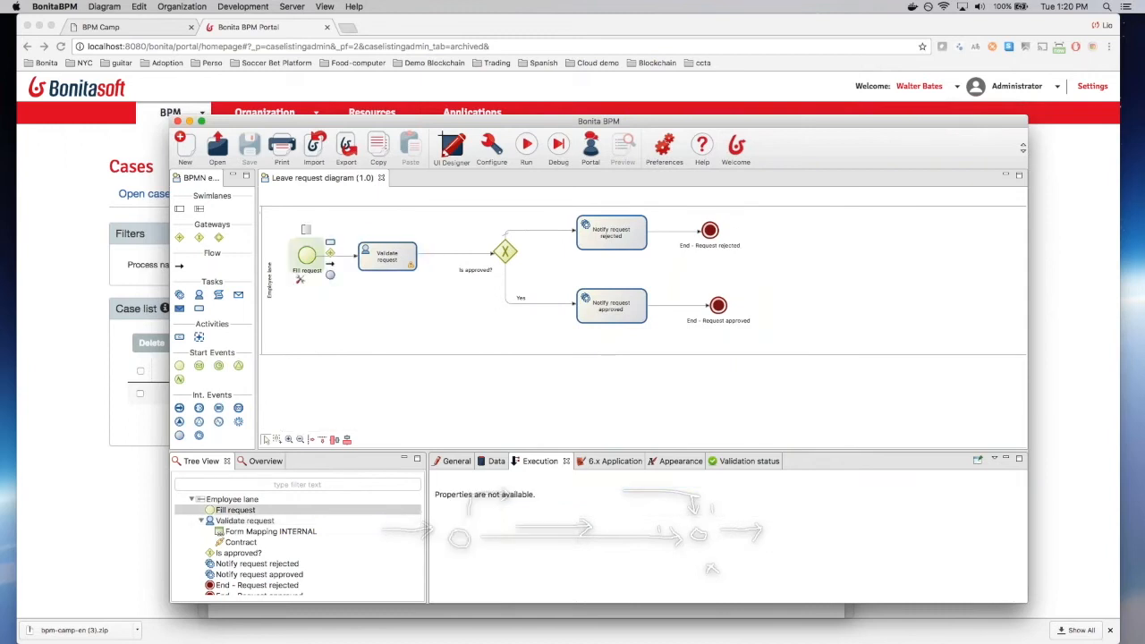
left_click(572, 340)
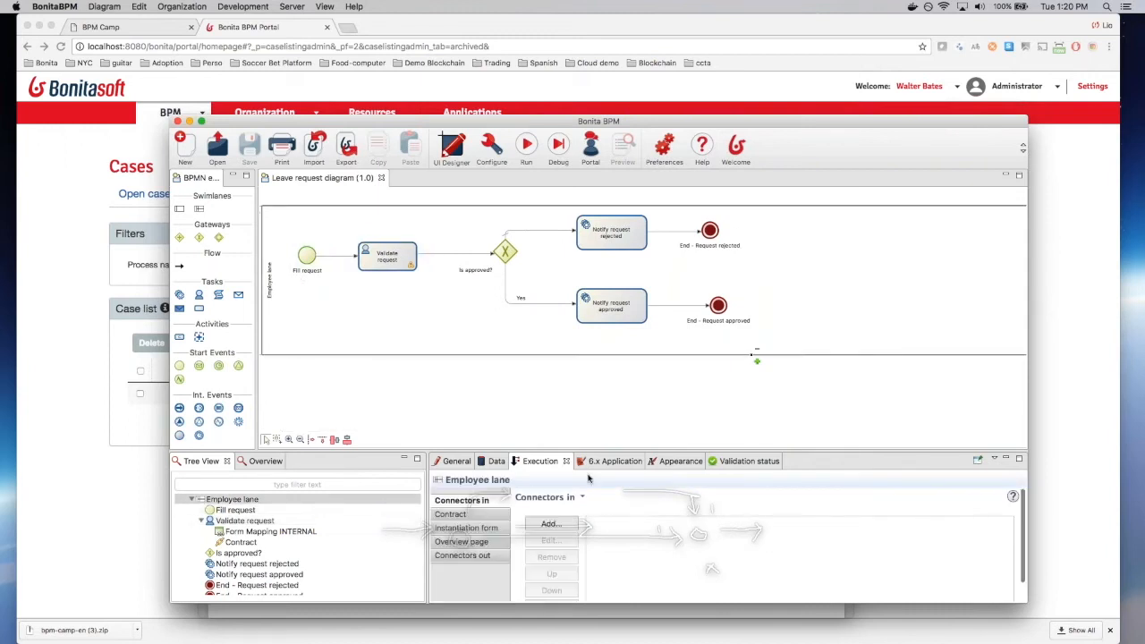
left_click(467, 528)
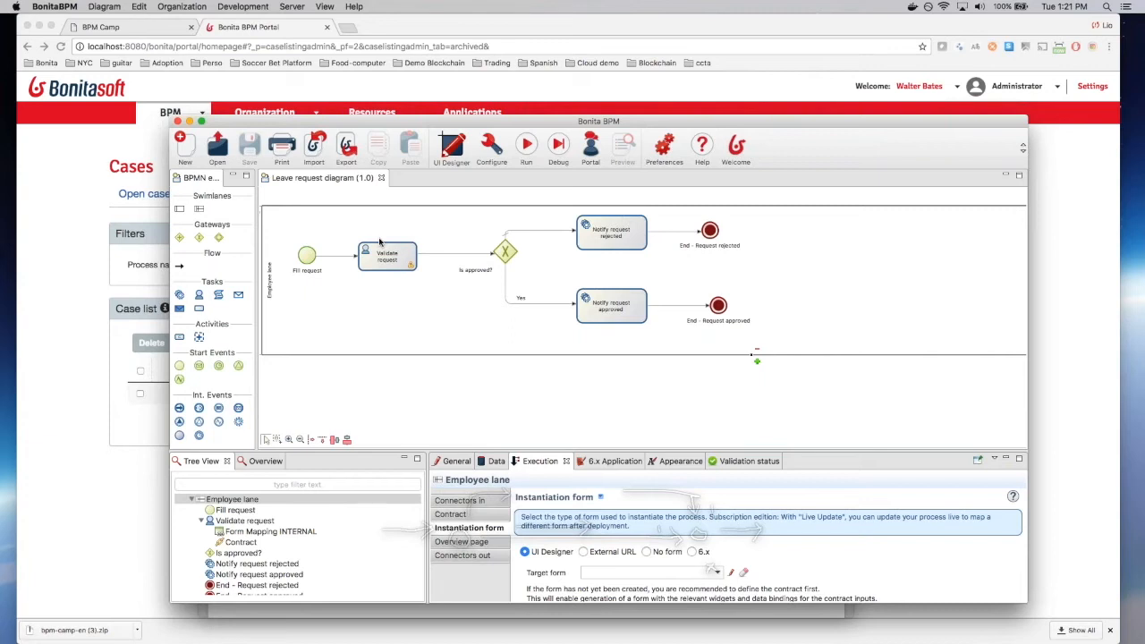
left_click(307, 255)
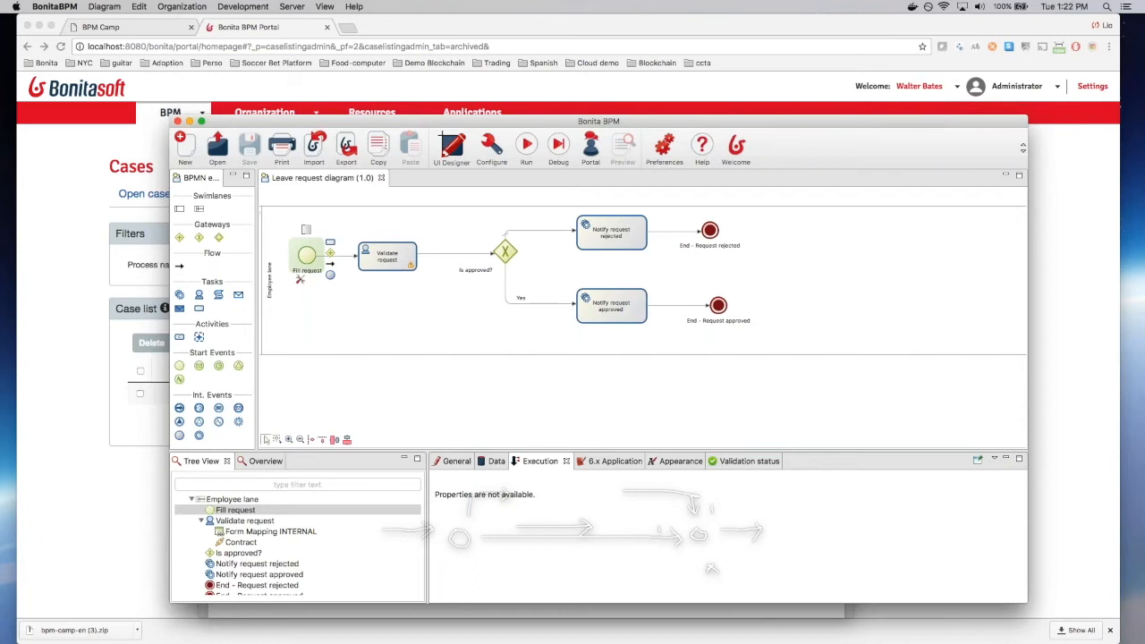
key("super+Tab")
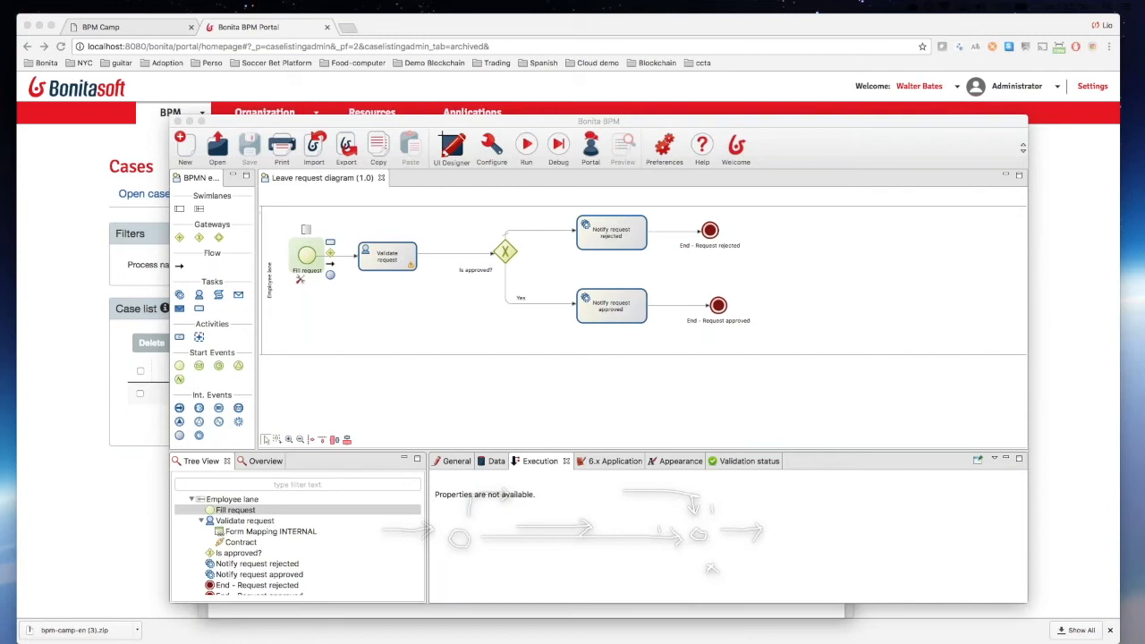
left_click(537, 126)
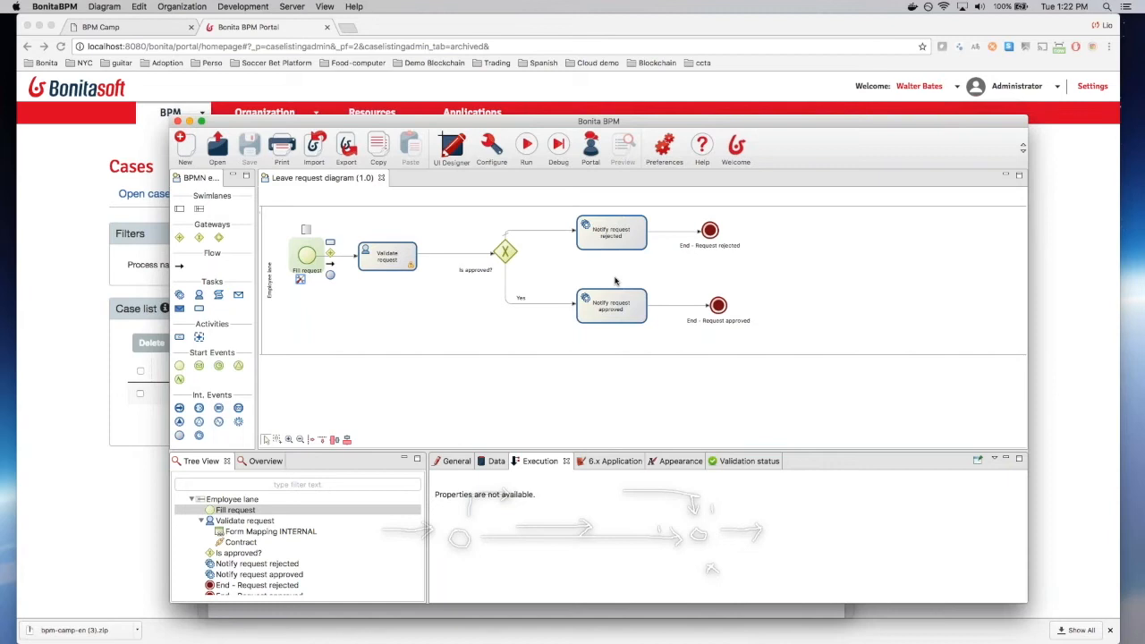
Step: Start a .bos archive import, cancel it, and switch over to Finder
left_click(315, 153)
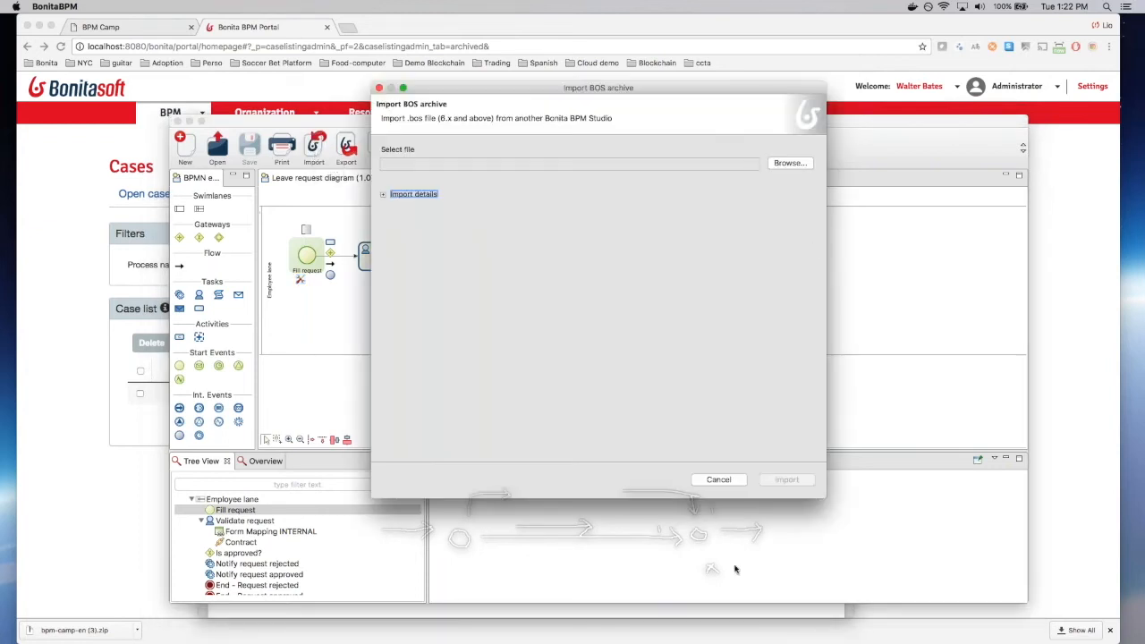
left_click(729, 481)
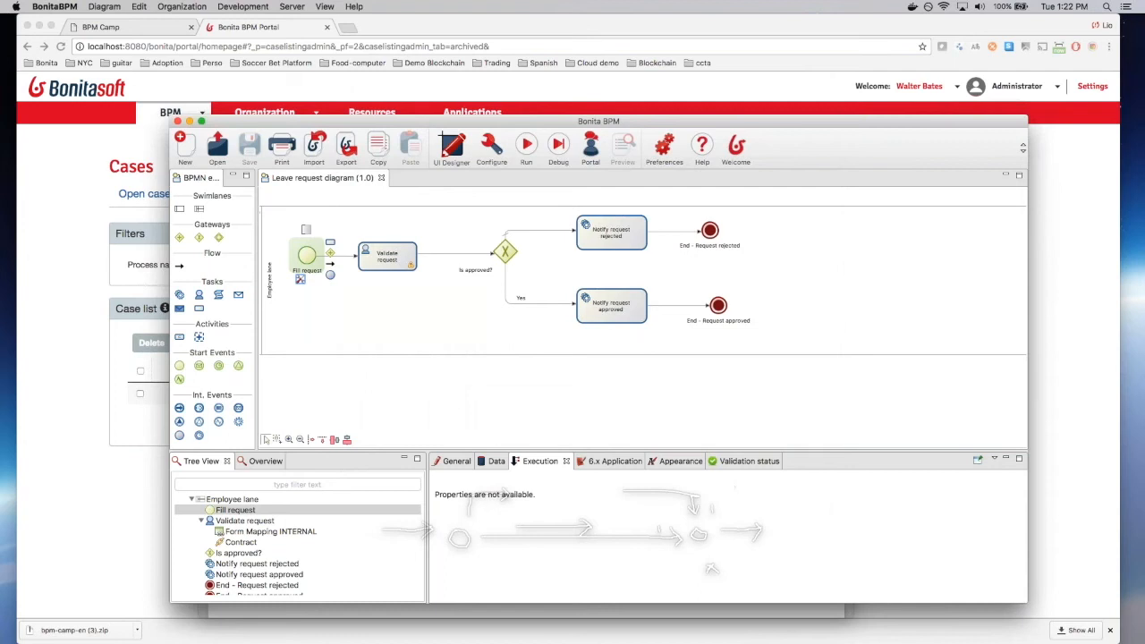
key("super+Tab")
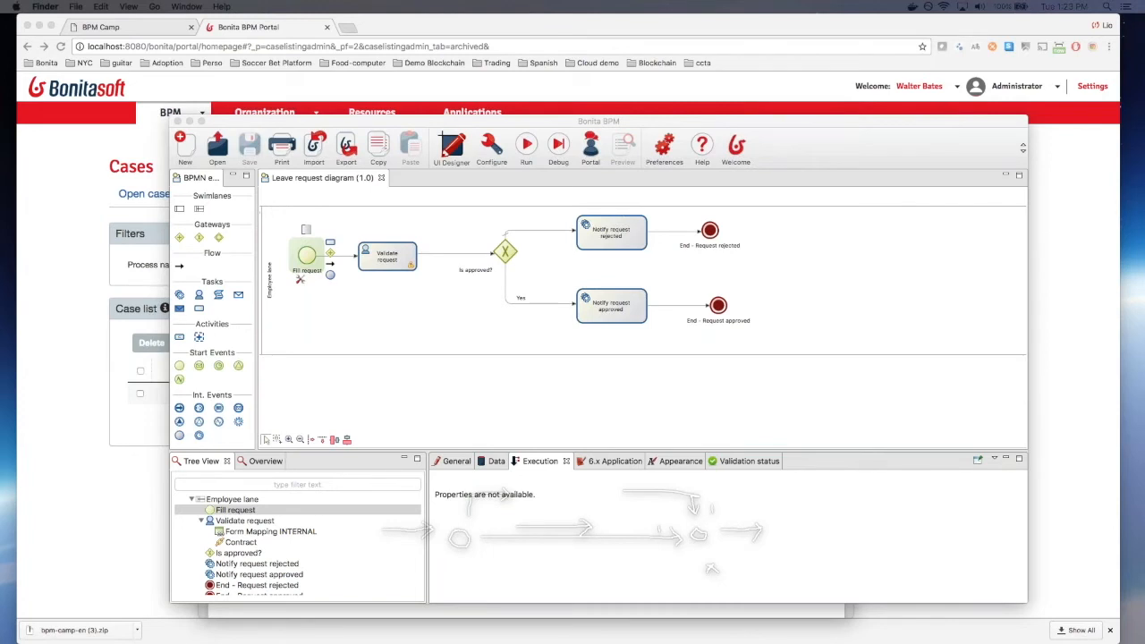
Step: Browse to Desktop > bpm-camp-en > corrections and select Leave request diagram-1.0.bos for import
left_click(316, 145)
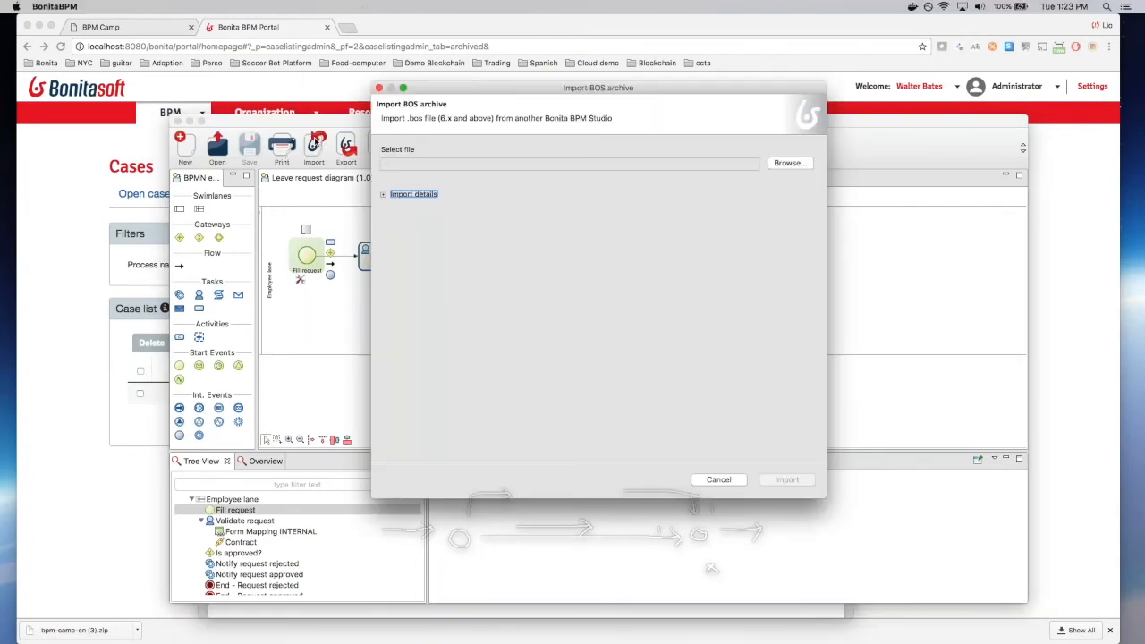
left_click(794, 166)
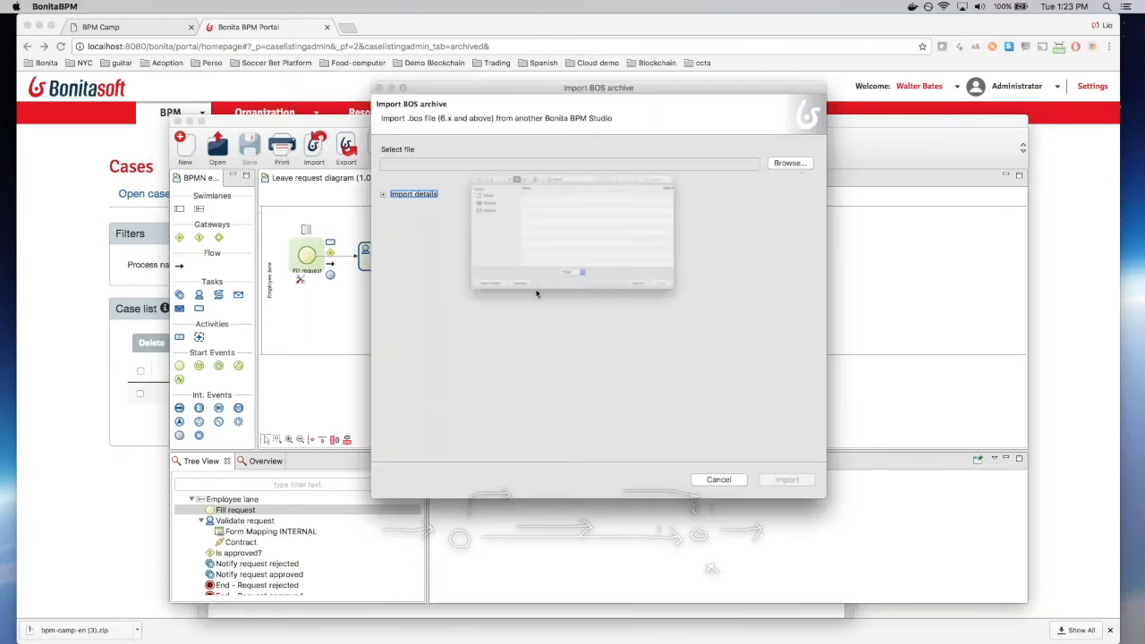
left_click(402, 219)
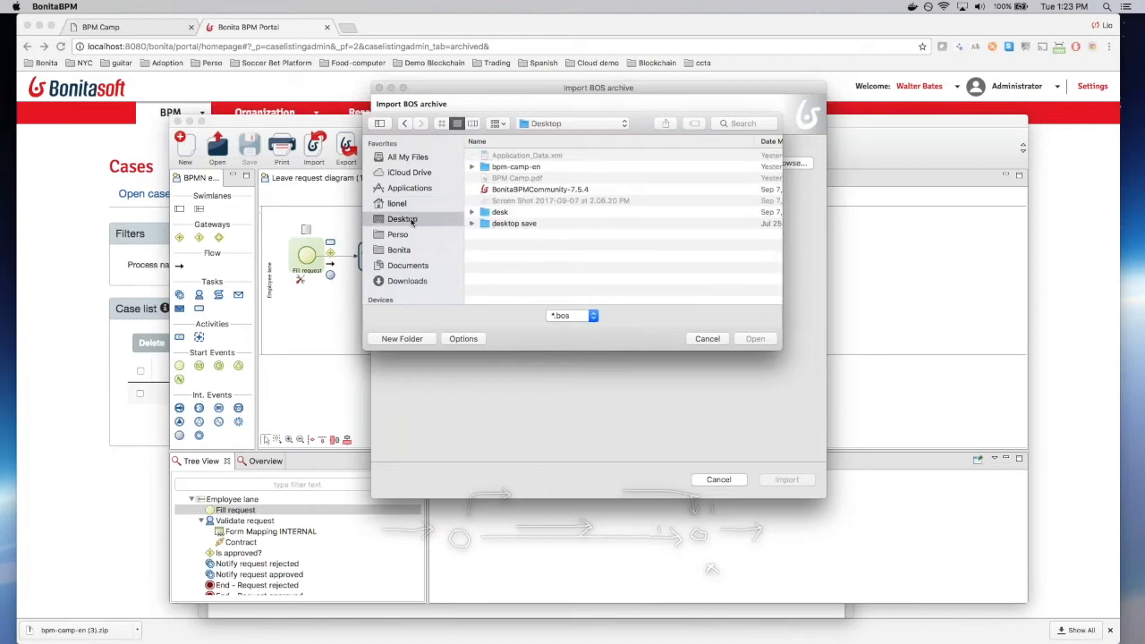
left_click(490, 167)
left_click(473, 167)
left_click(520, 204)
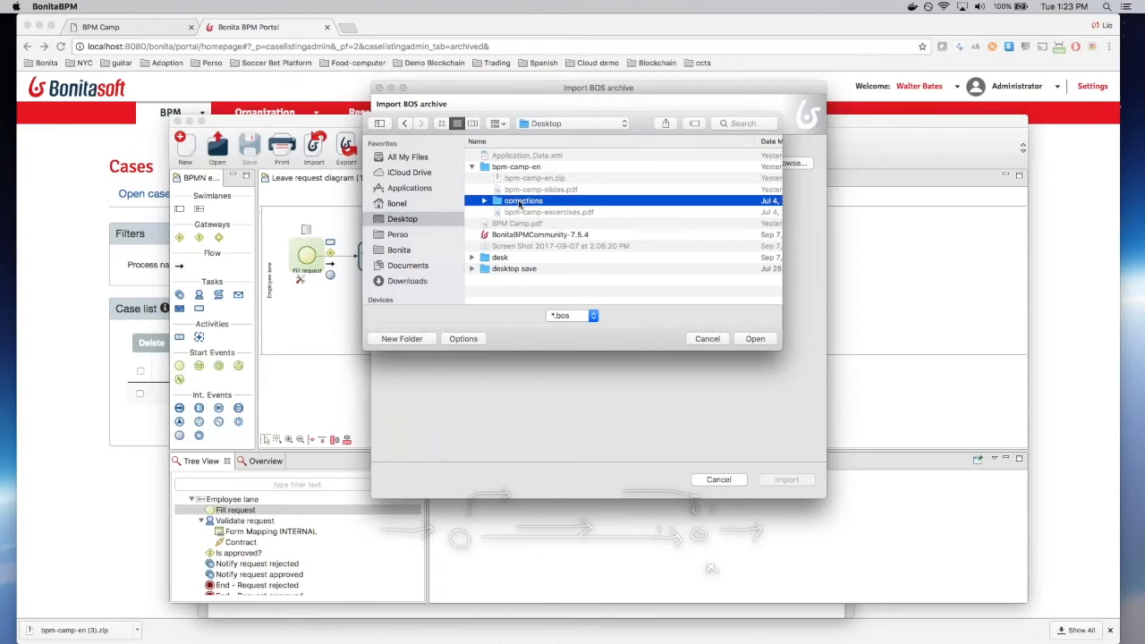
left_click(484, 200)
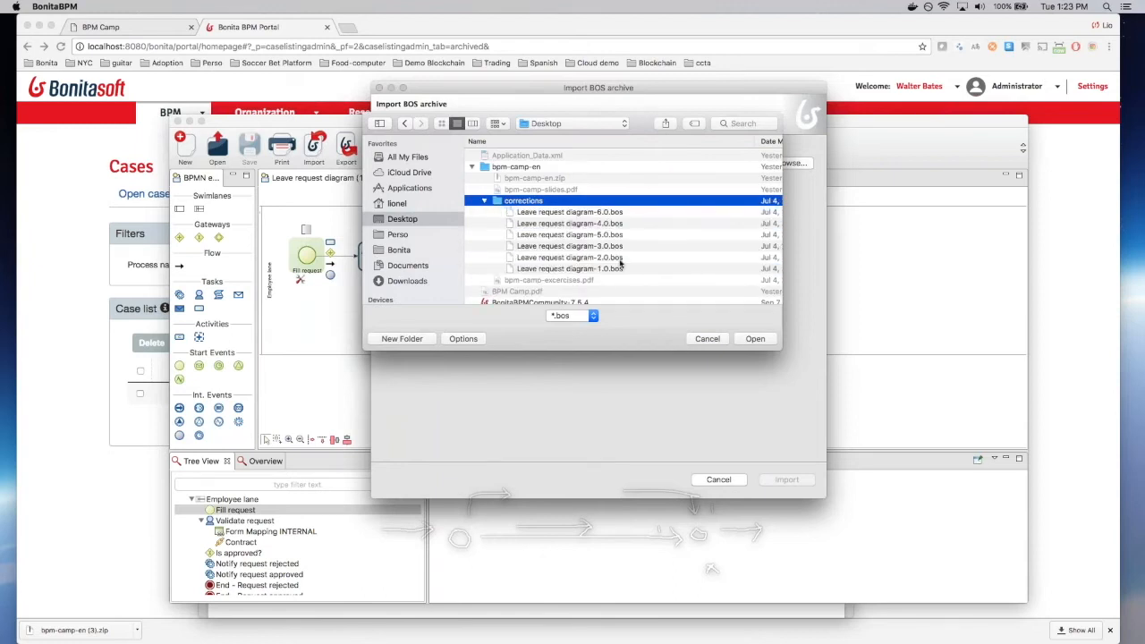
left_click(618, 268)
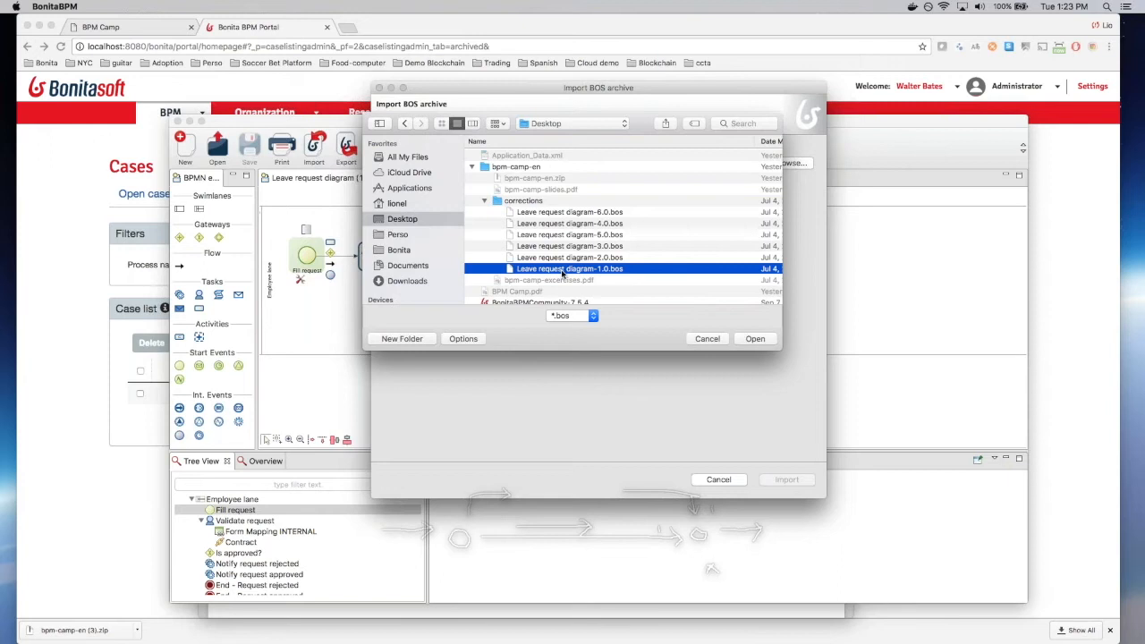
Step: Abandon the archive import and return to the BPM Camp slides in Chrome
left_click(707, 339)
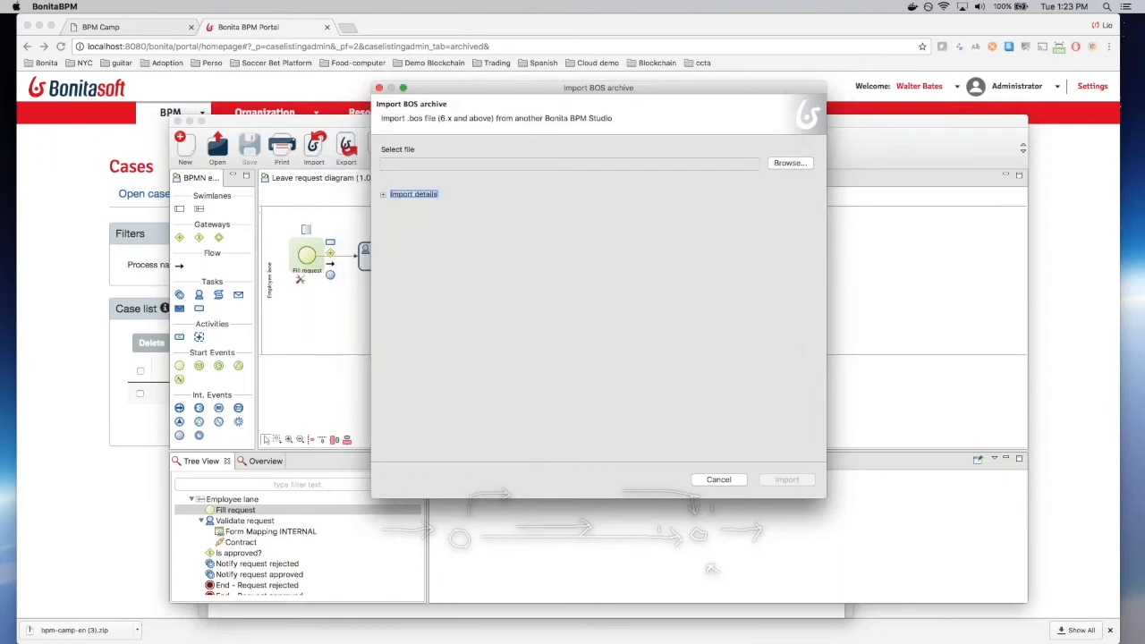
left_click(728, 478)
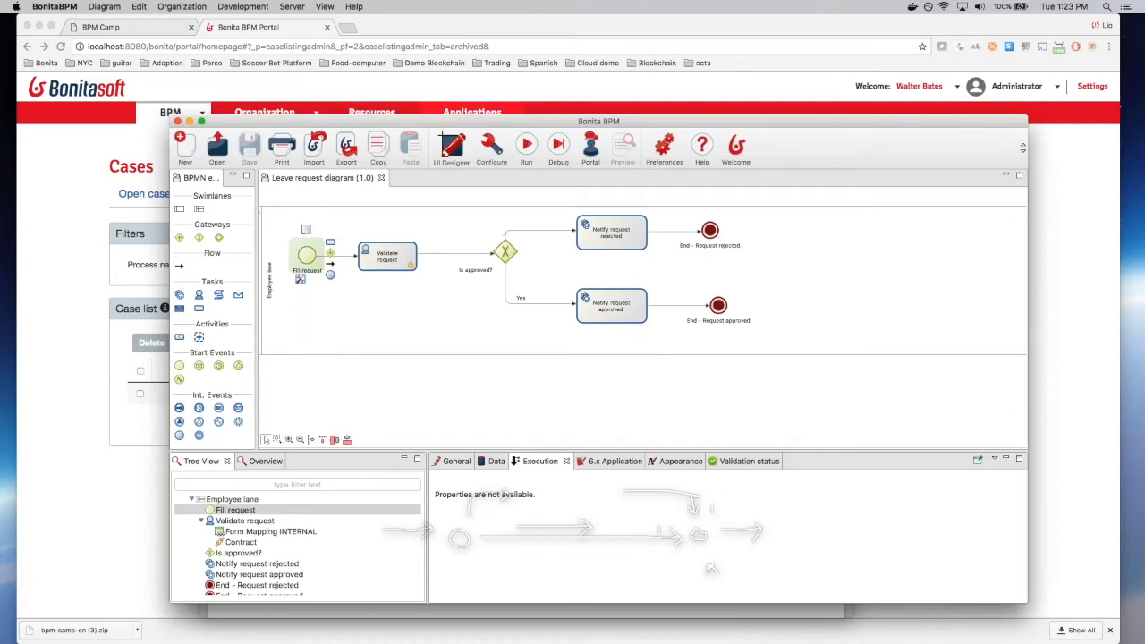
left_click(154, 30)
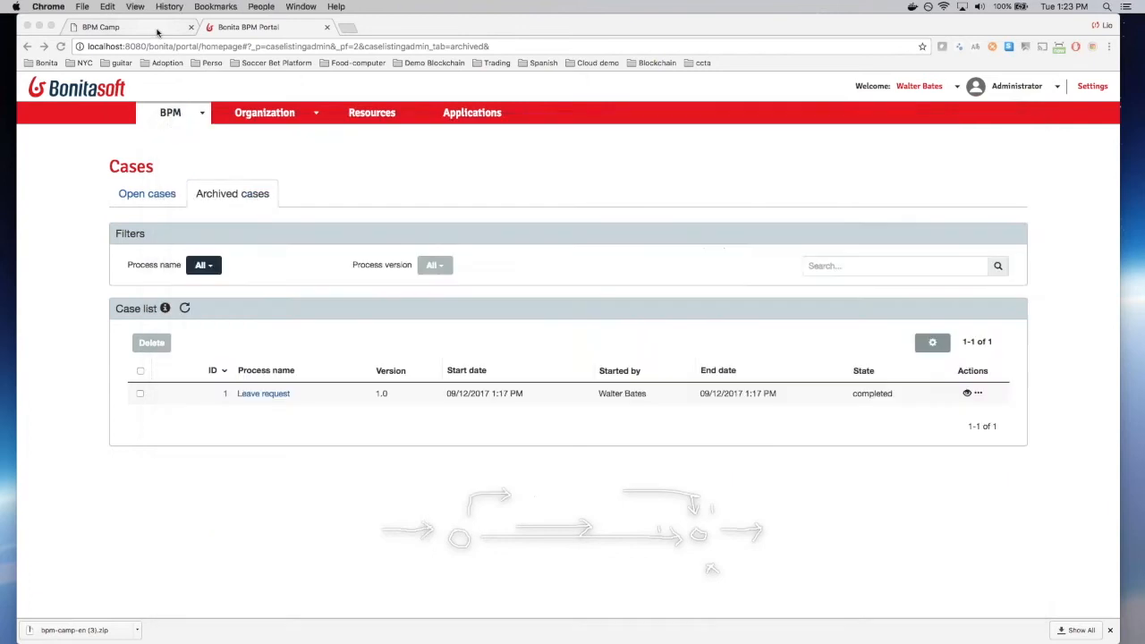
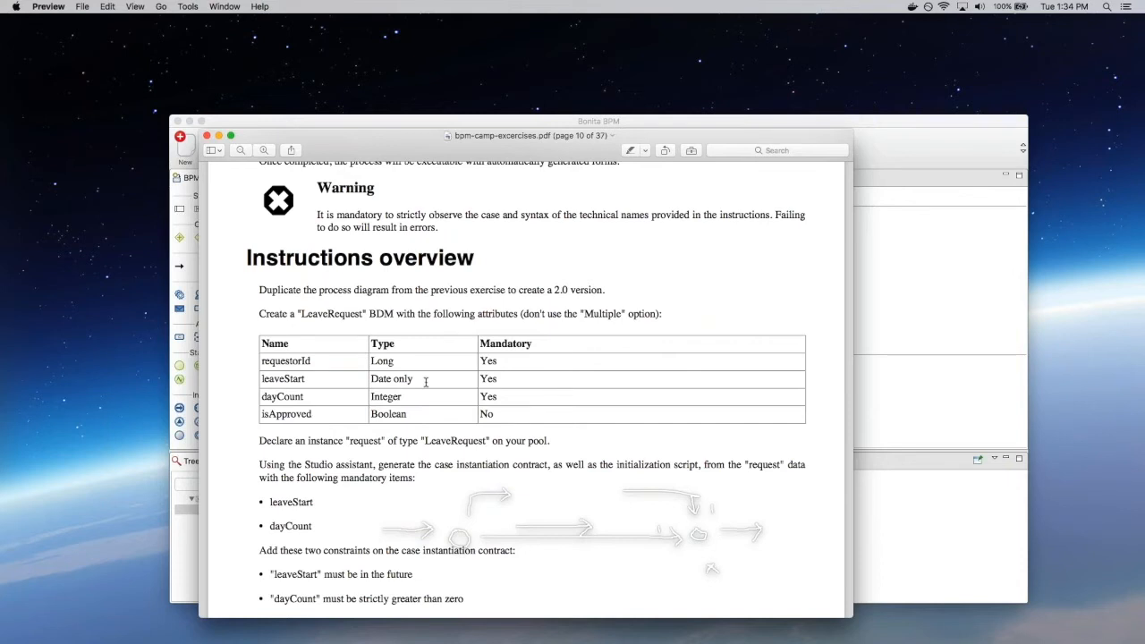
Step: Read page 10, highlighting the case instantiation contract, the leaveStart-in-the-future rule and the greater-than-zero rule
scroll(425, 382, "down", 5)
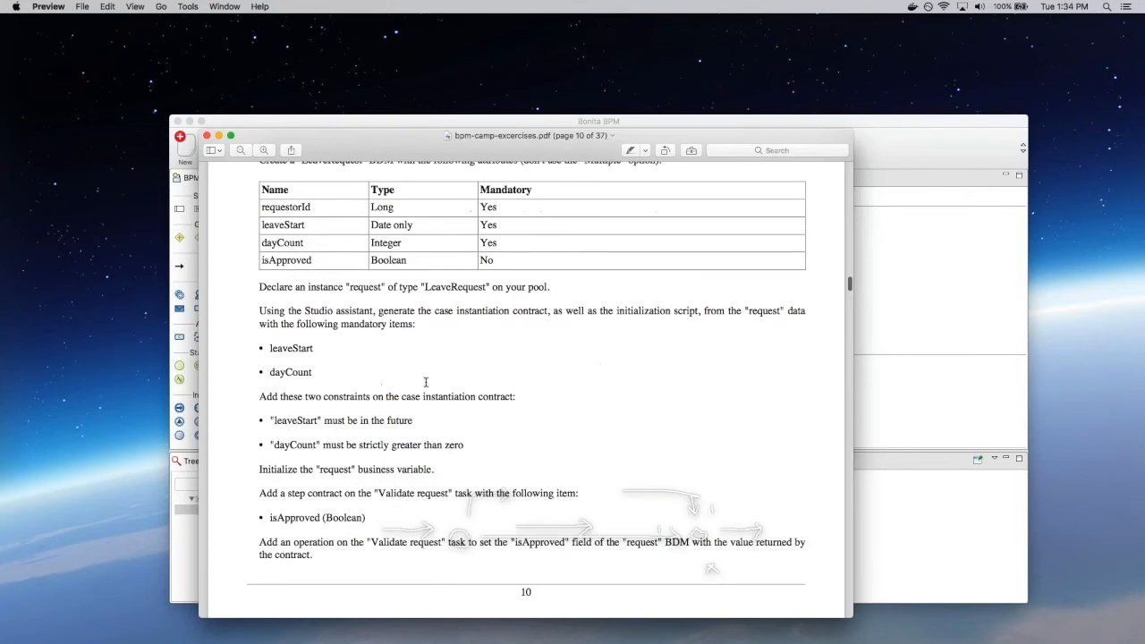
scroll(426, 382, "down", 5)
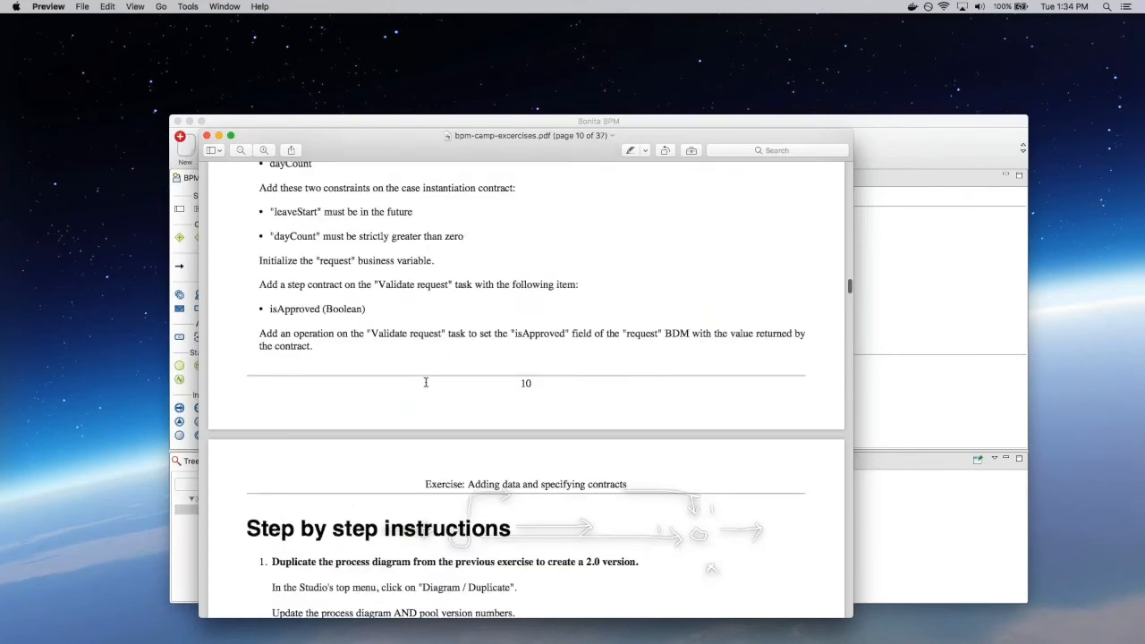
scroll(426, 382, "up", 2)
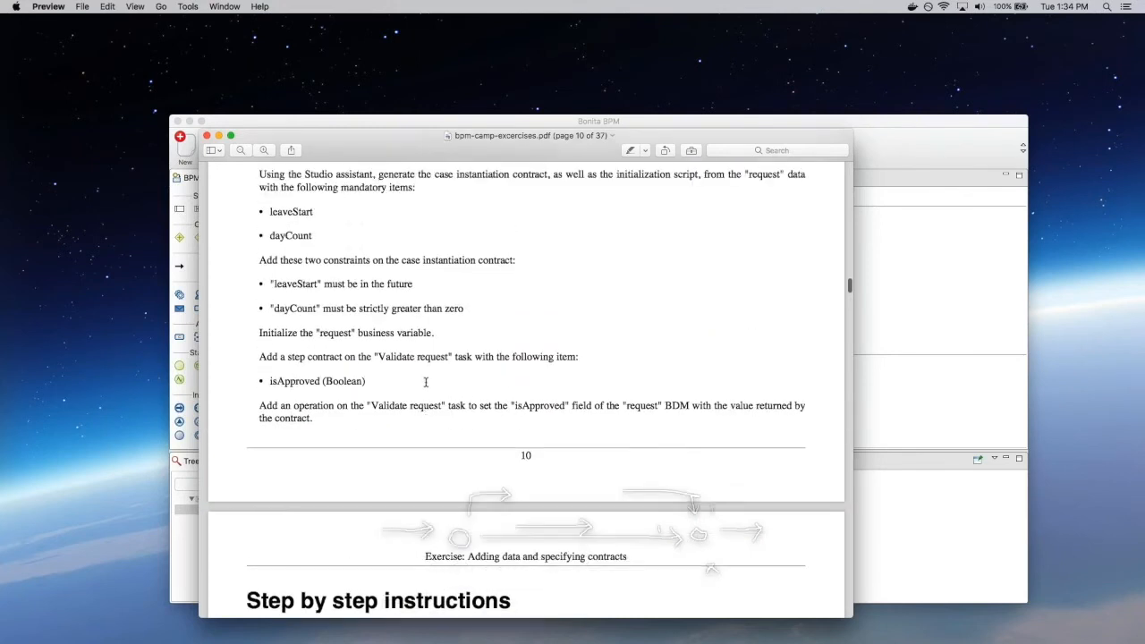
left_click_drag(397, 260, 497, 260)
left_click(497, 260)
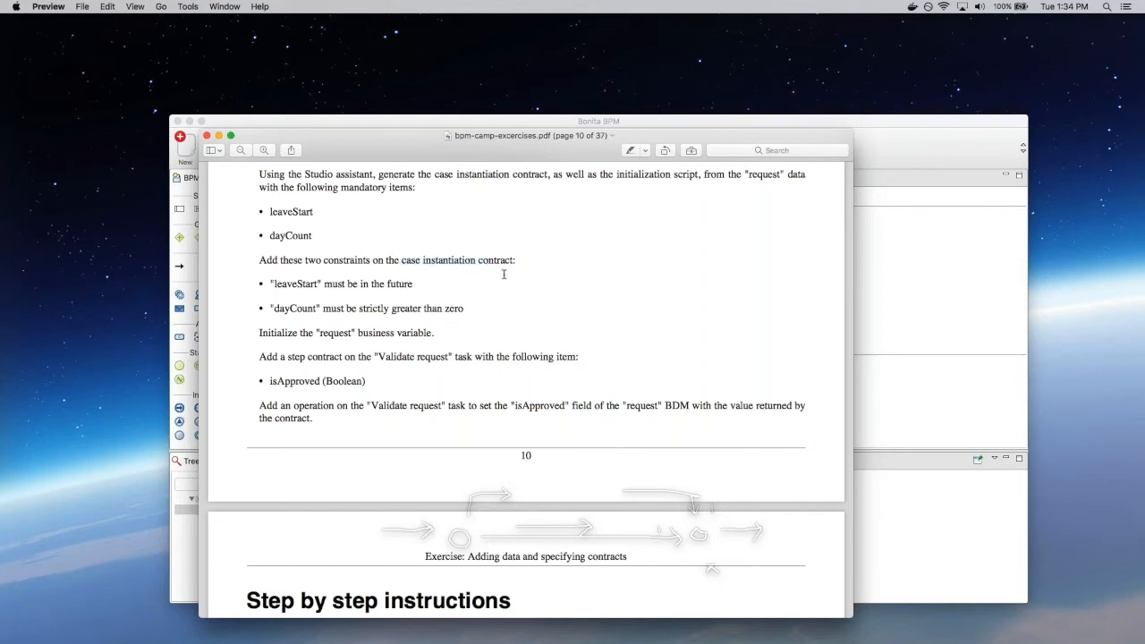
left_click_drag(270, 284, 319, 283)
left_click_drag(322, 283, 424, 286)
left_click(423, 288)
left_click_drag(393, 311, 512, 315)
left_click(512, 315)
left_click_drag(270, 281, 427, 291)
left_click(431, 309)
Step: Scroll on to page 11, marking the isApproved step contract item along the way
scroll(361, 380, "down", 2)
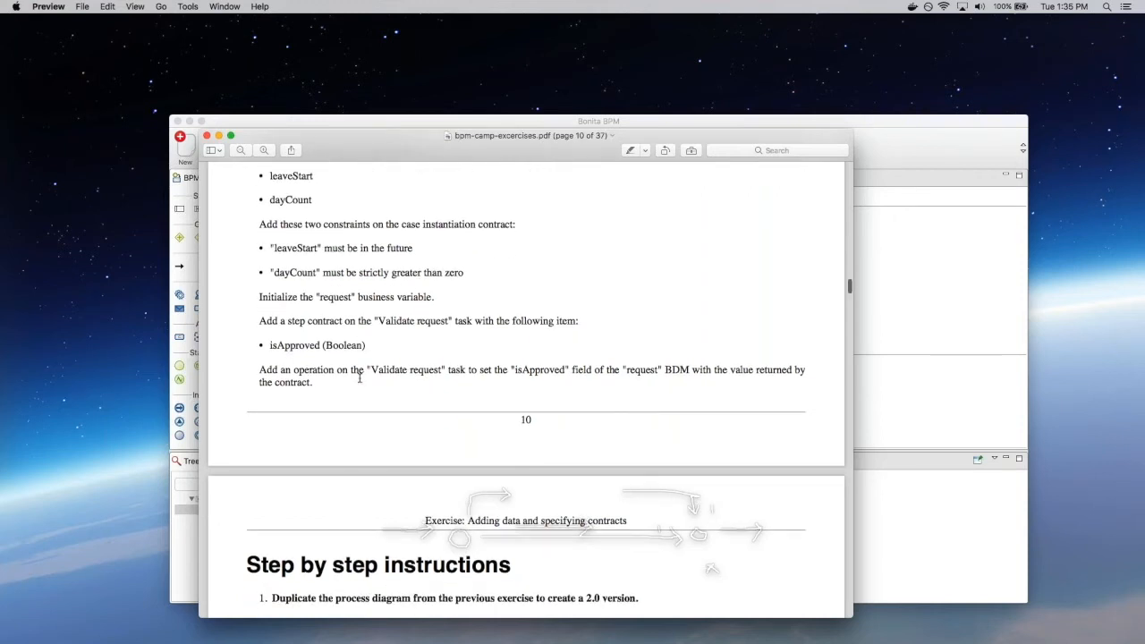
scroll(359, 378, "down", 3)
scroll(372, 280, "down", 1)
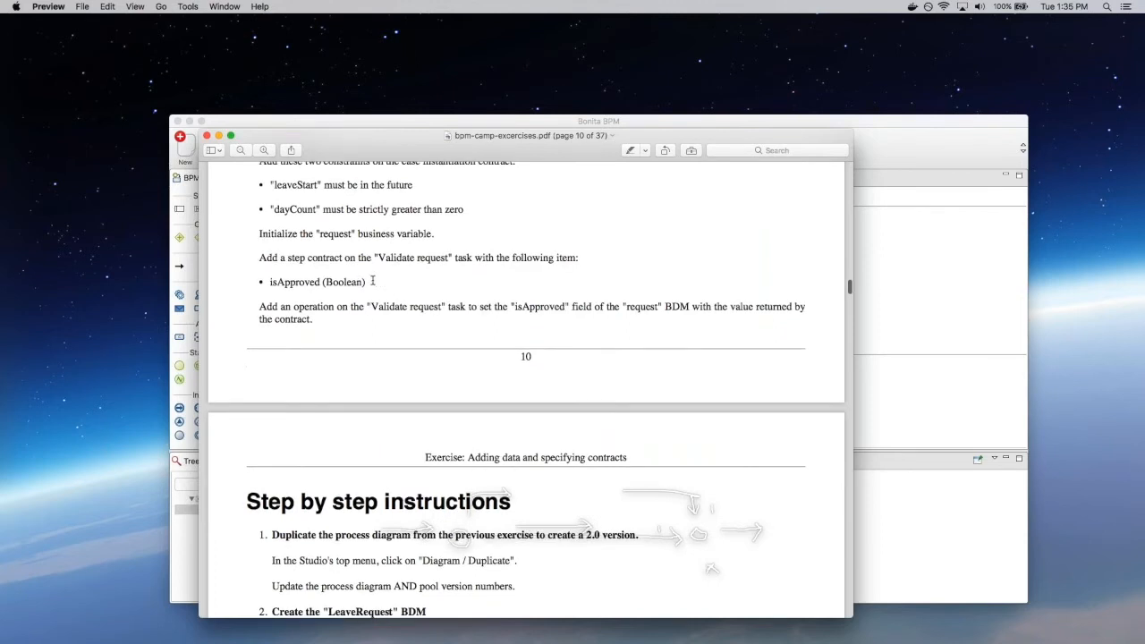
left_click_drag(267, 264, 320, 264)
left_click(320, 264)
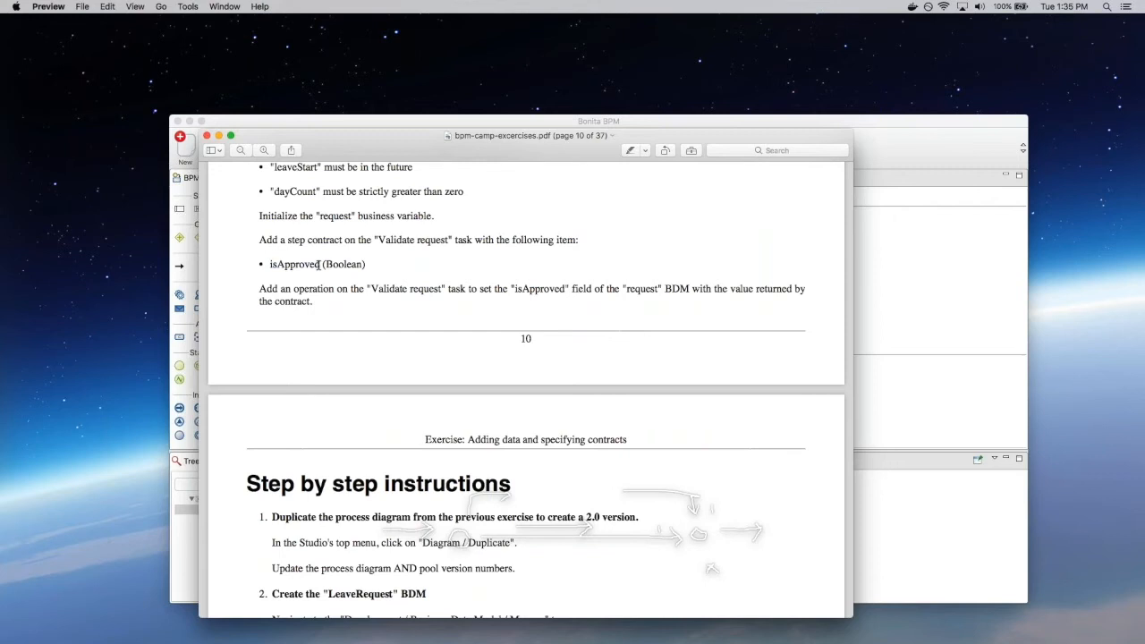
scroll(319, 264, "down", 10)
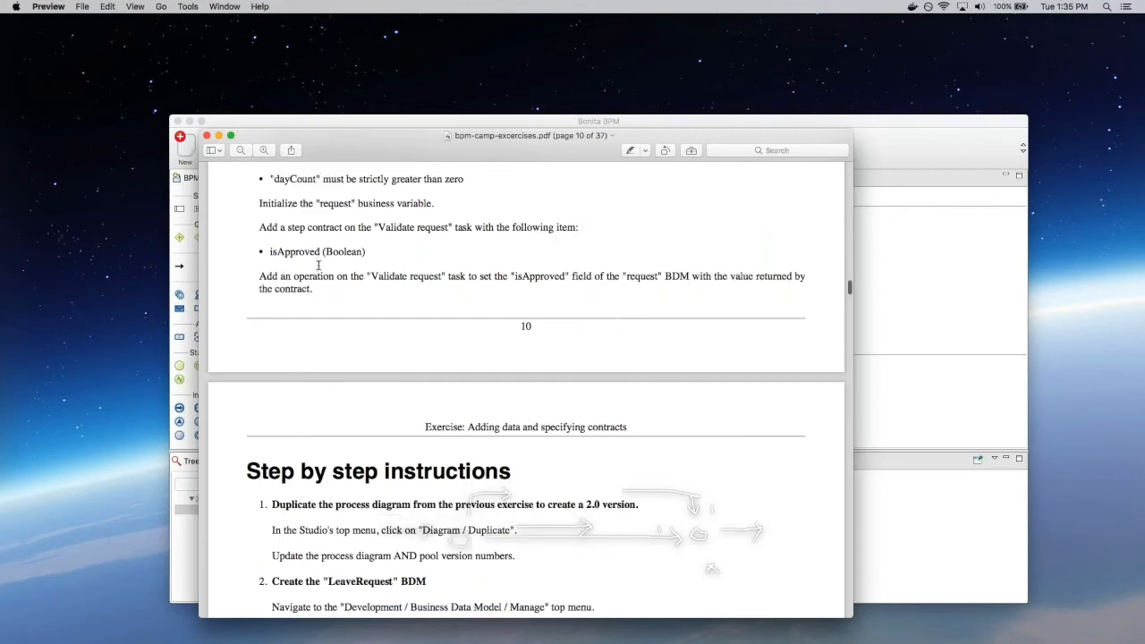
scroll(318, 264, "down", 6)
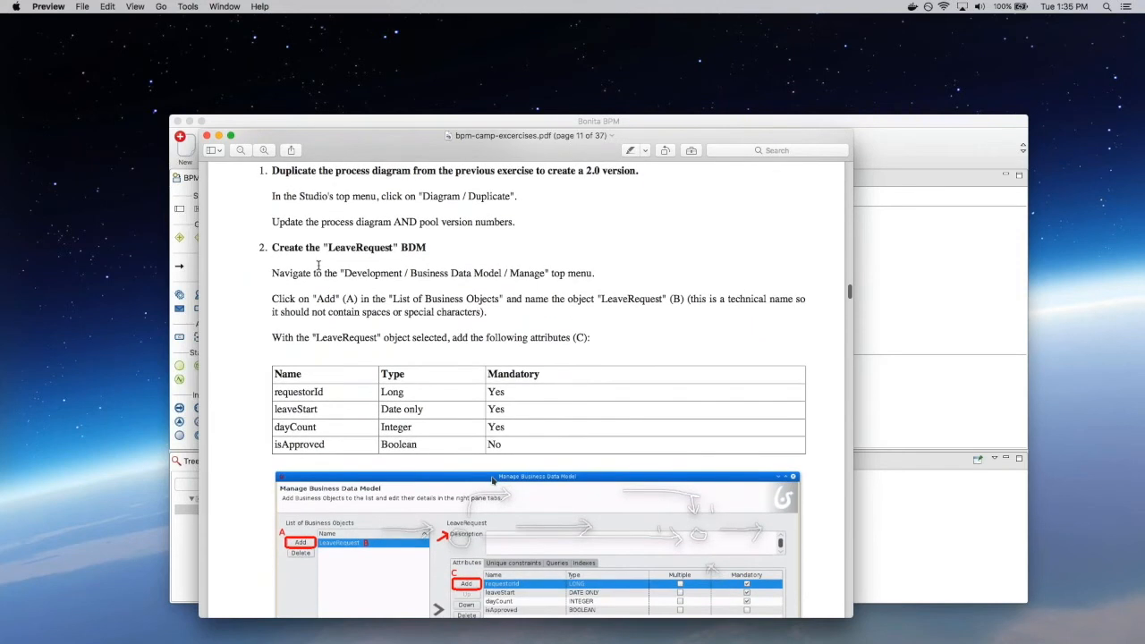
Step: Highlight and reread step 1's instruction to duplicate the diagram in the exercise PDF
scroll(317, 266, "up", 1)
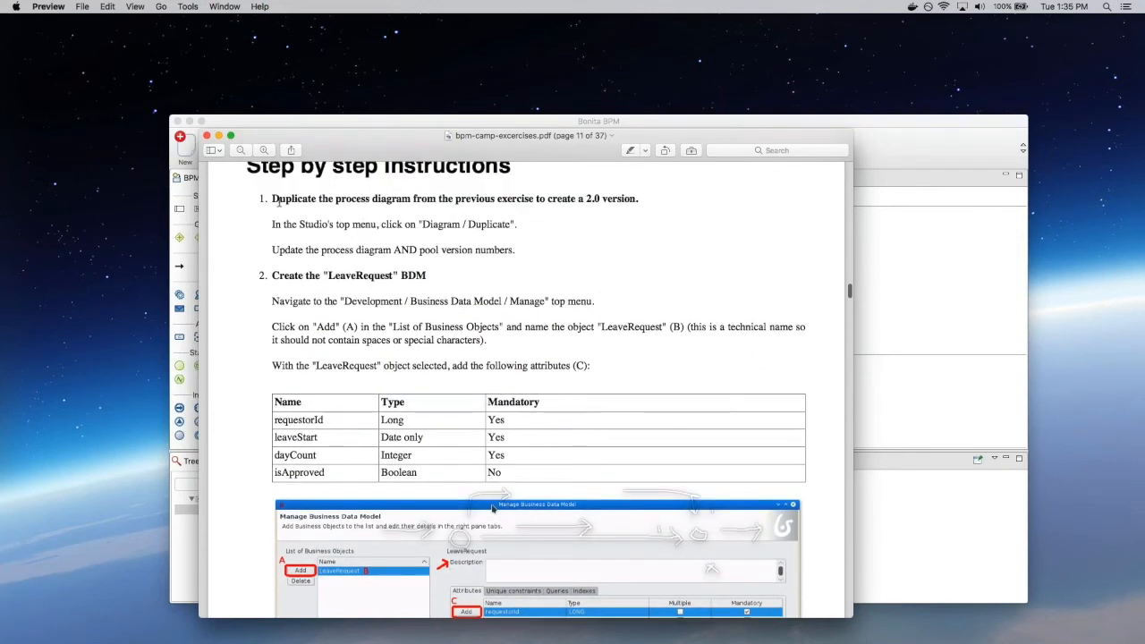
left_click_drag(263, 200, 386, 200)
left_click(384, 200)
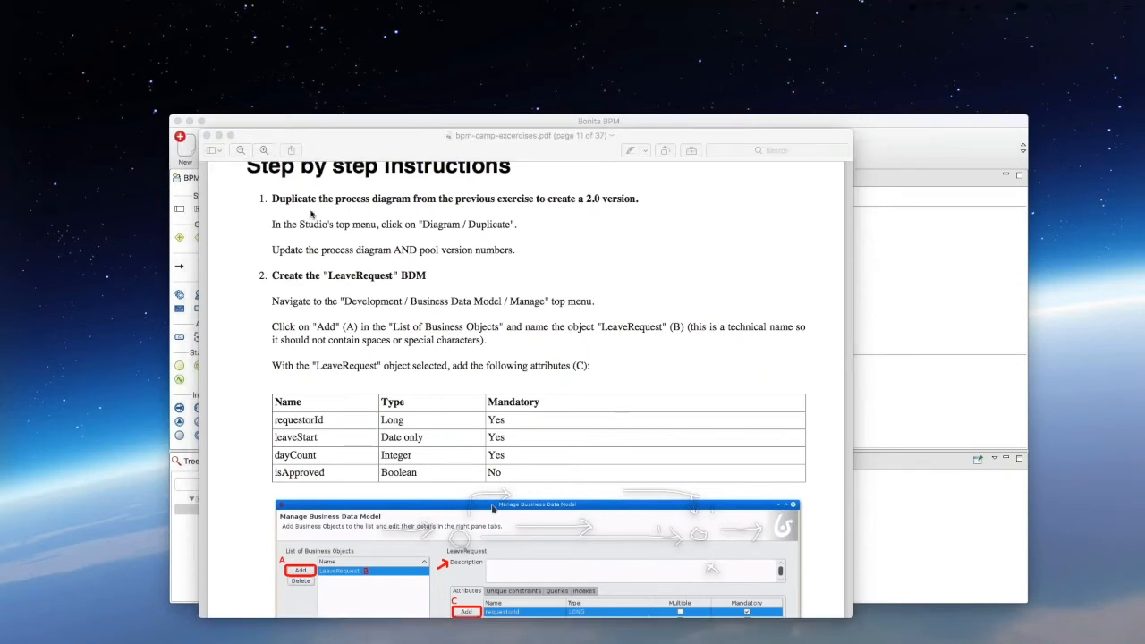
left_click(388, 136)
scroll(411, 287, "up", 3)
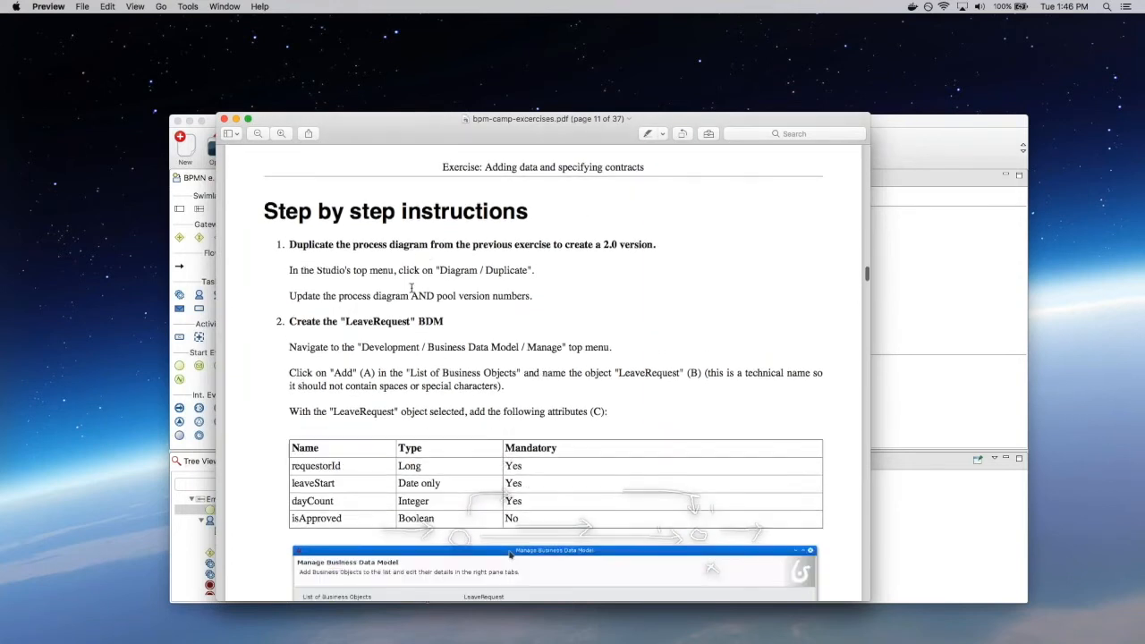
scroll(411, 287, "down", 3)
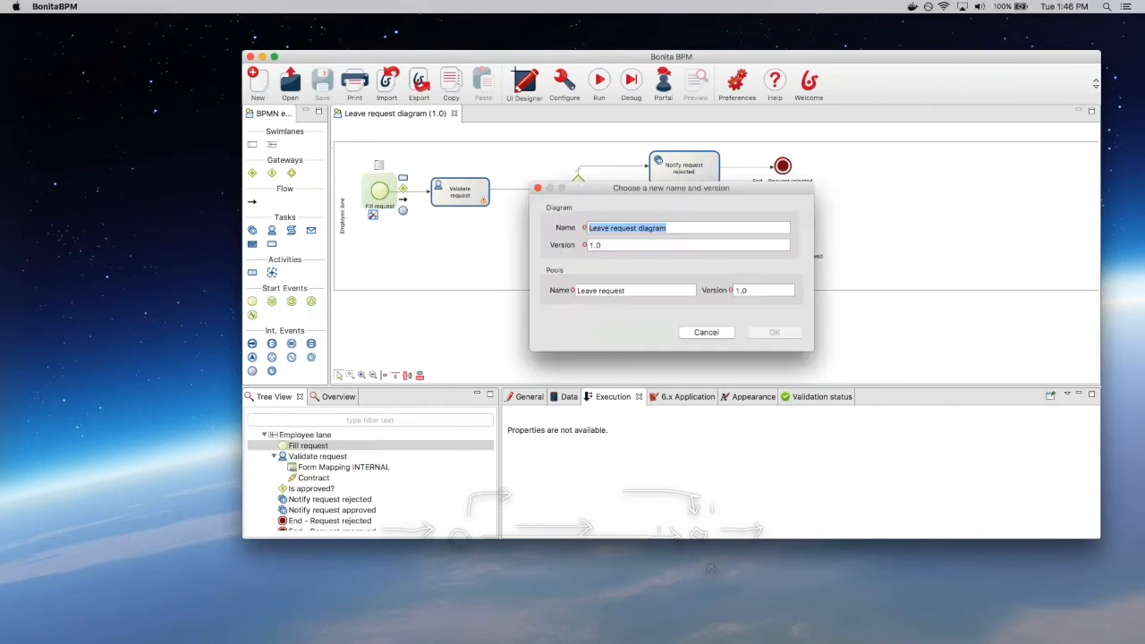
Step: Duplicate the Leave request diagram with both diagram and pool version set to 2.0
left_click(600, 246)
key("BackSpace")
type("2")
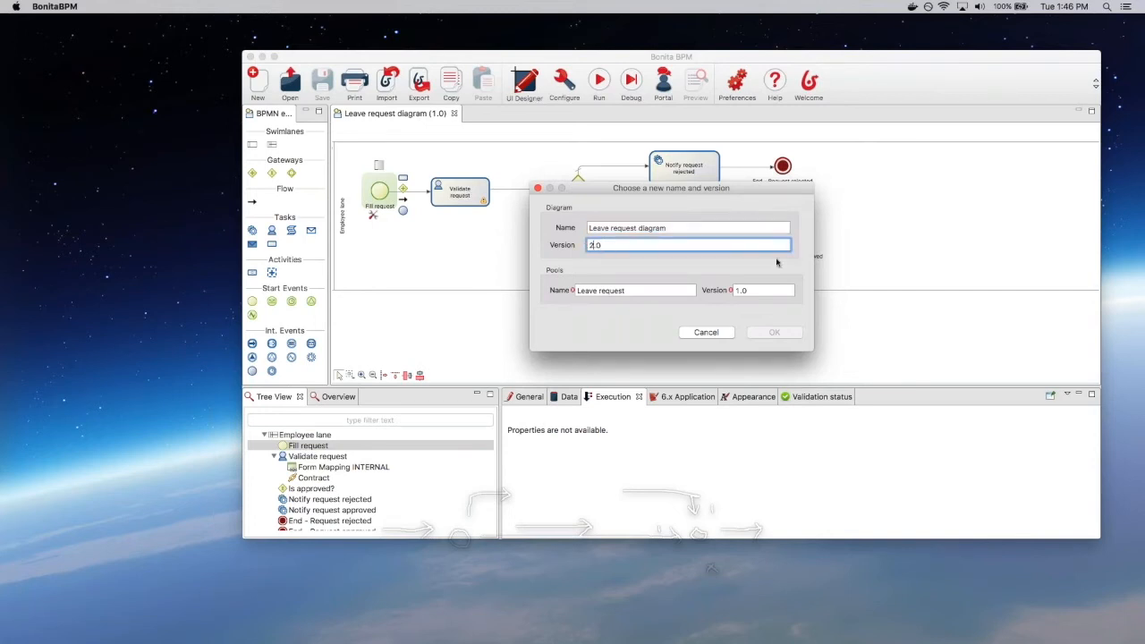
left_click(738, 291)
key("BackSpace")
type("2")
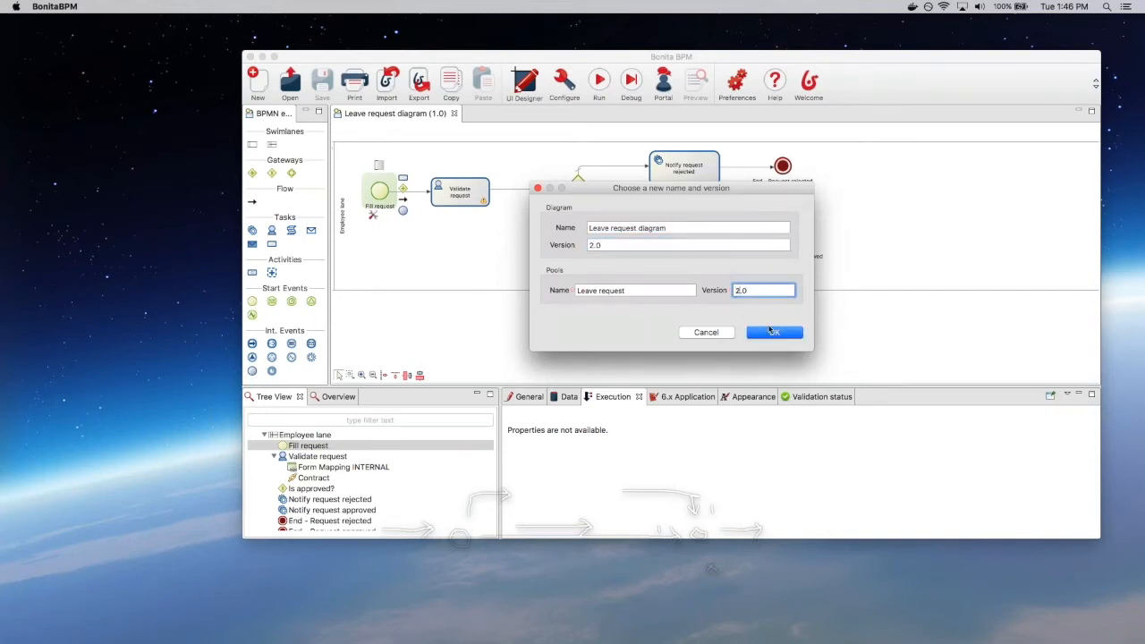
left_click(774, 332)
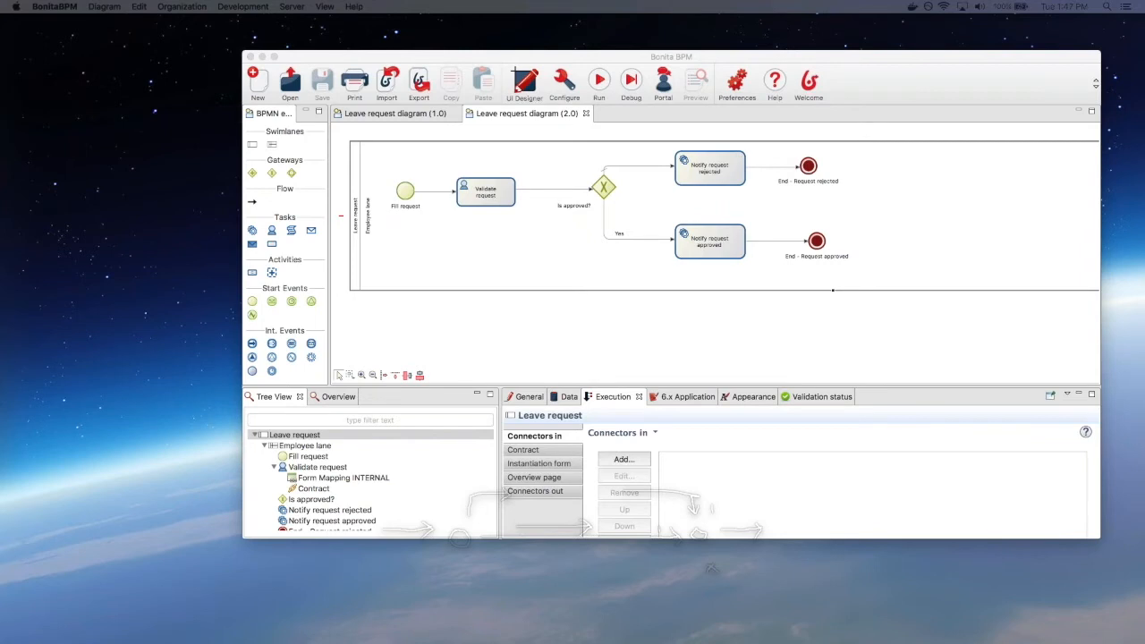
Step: Close the original 1.0 diagram and move the studio window mostly off-screen
left_click(437, 112)
left_click(455, 113)
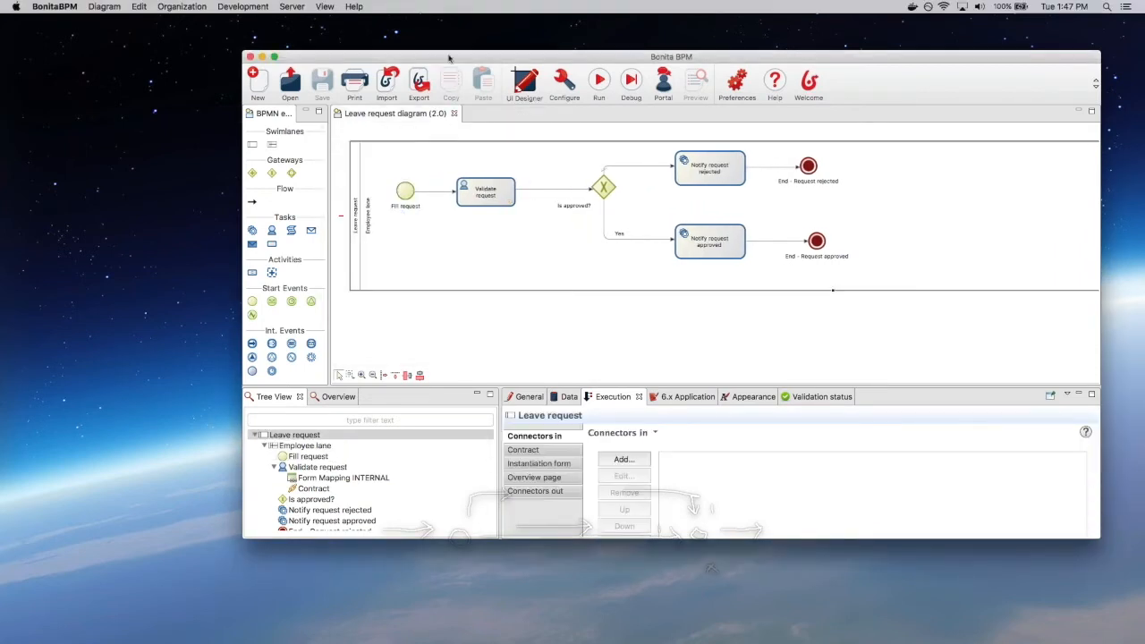
left_click_drag(624, 57, 91, 12)
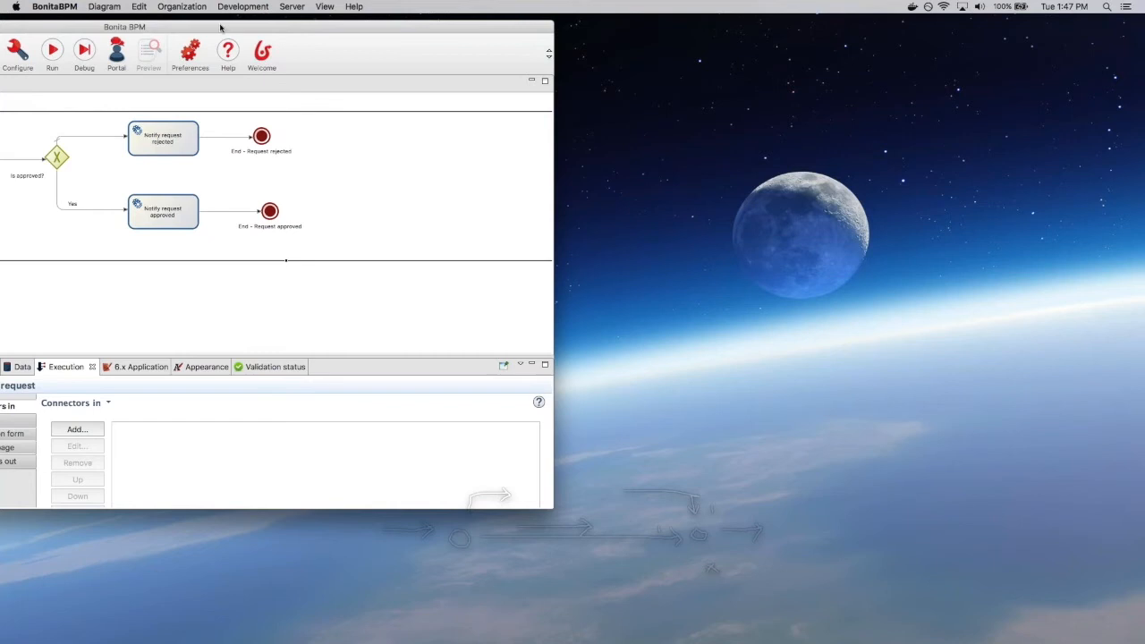
left_click_drag(275, 37, 18, 36)
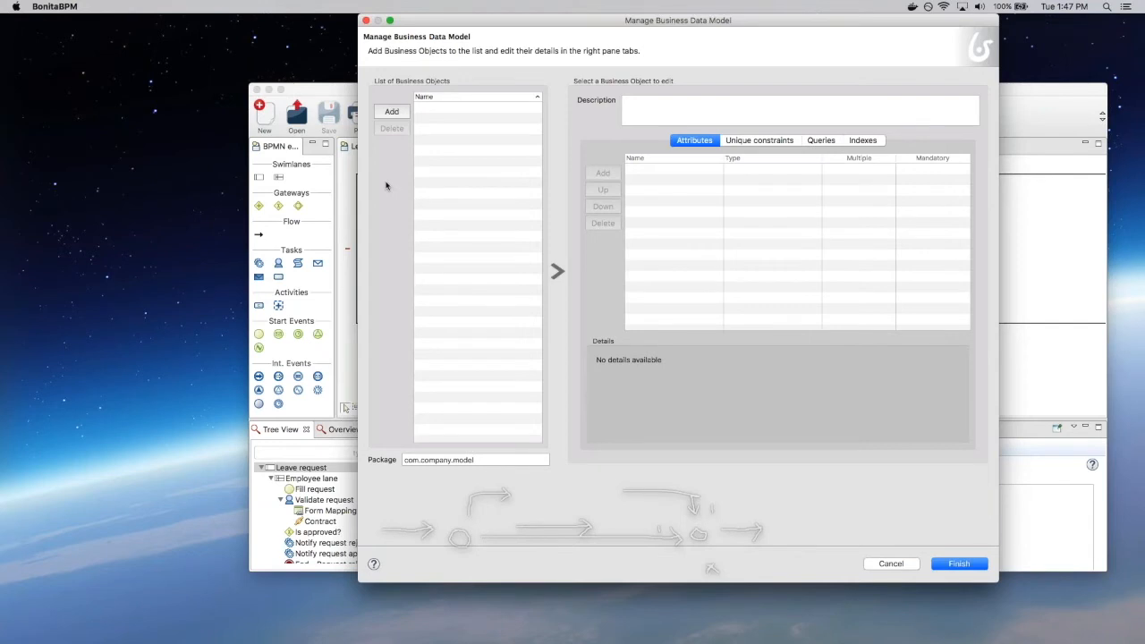
Step: Create the LeaveRequest business object with a mandatory LONG attribute requestorId
left_click(394, 112)
type("Leav")
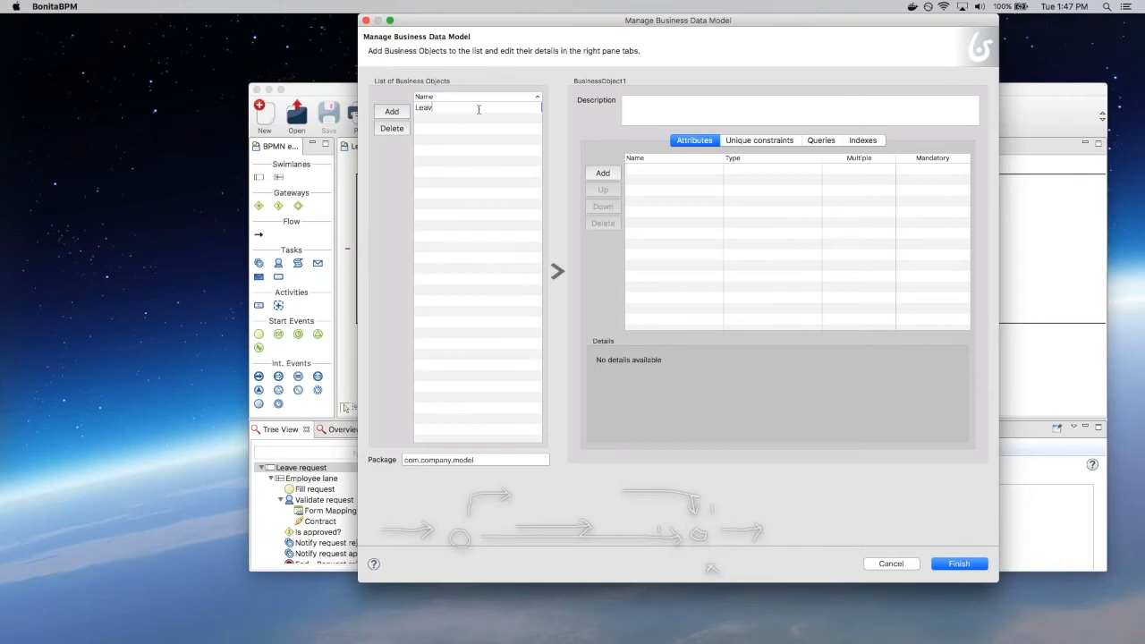
type("eRequest")
key("Return")
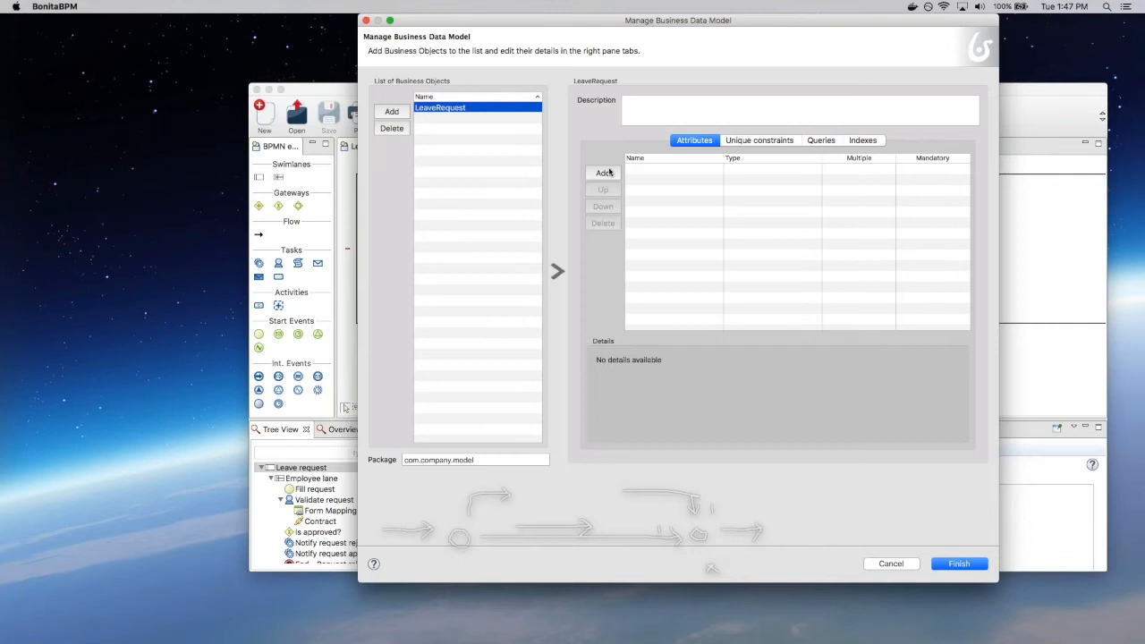
left_click(608, 172)
type("reques")
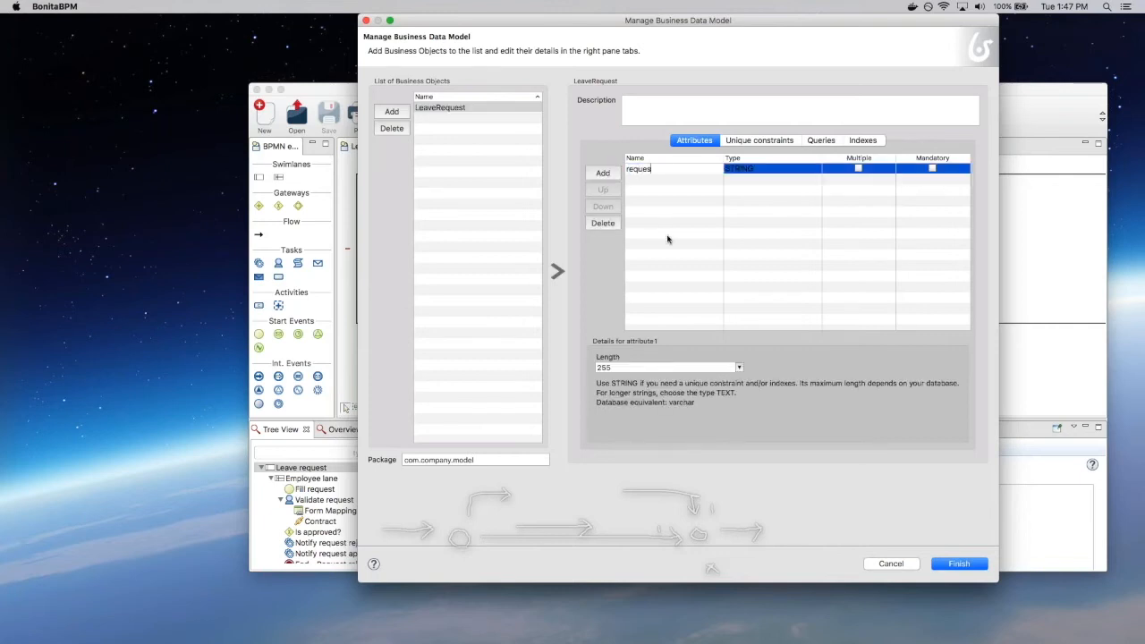
type("torId")
key("Return")
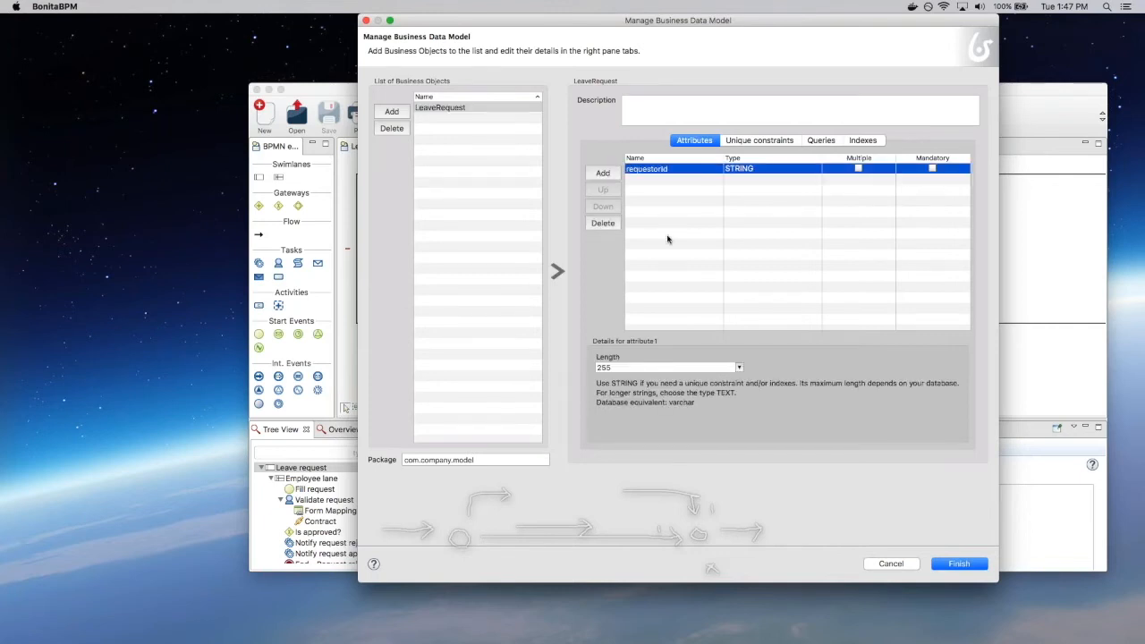
left_click(772, 169)
left_click(742, 256)
key("Return")
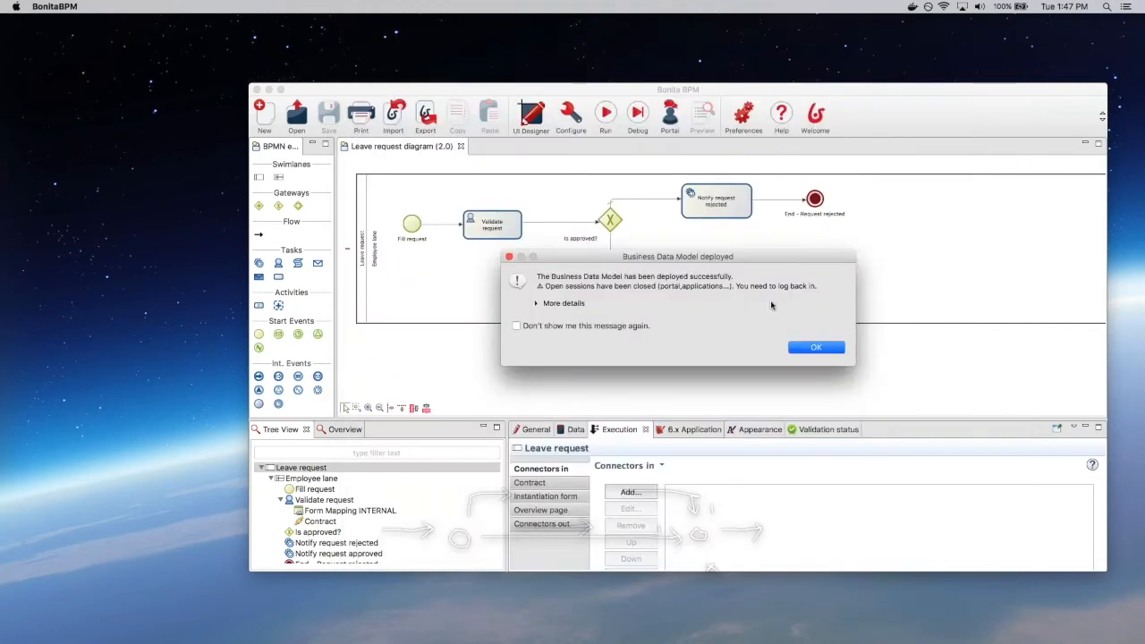
left_click(806, 348)
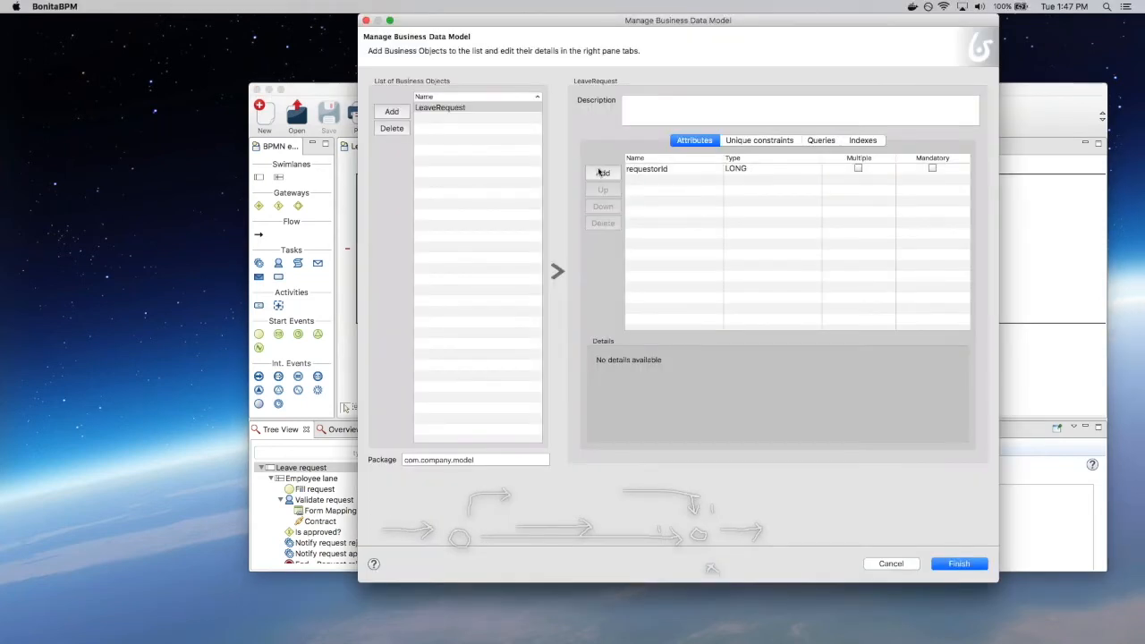
left_click(931, 168)
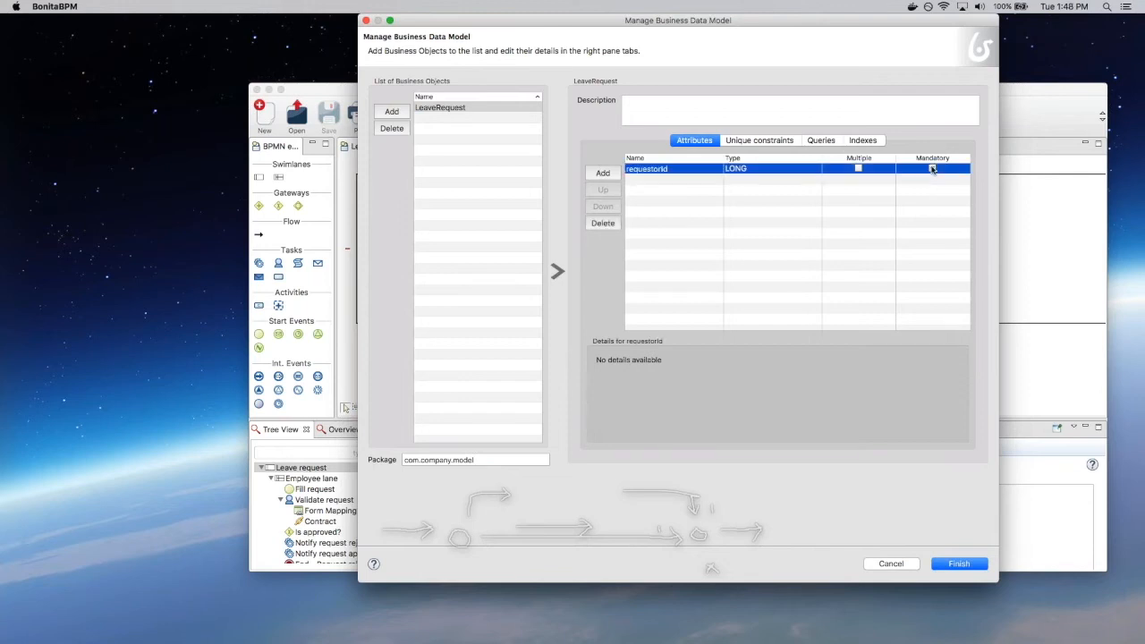
Step: Add mandatory attributes leaveStart (DATE ONLY) and dayCount (INTEGER) to LeaveRequest
left_click(599, 173)
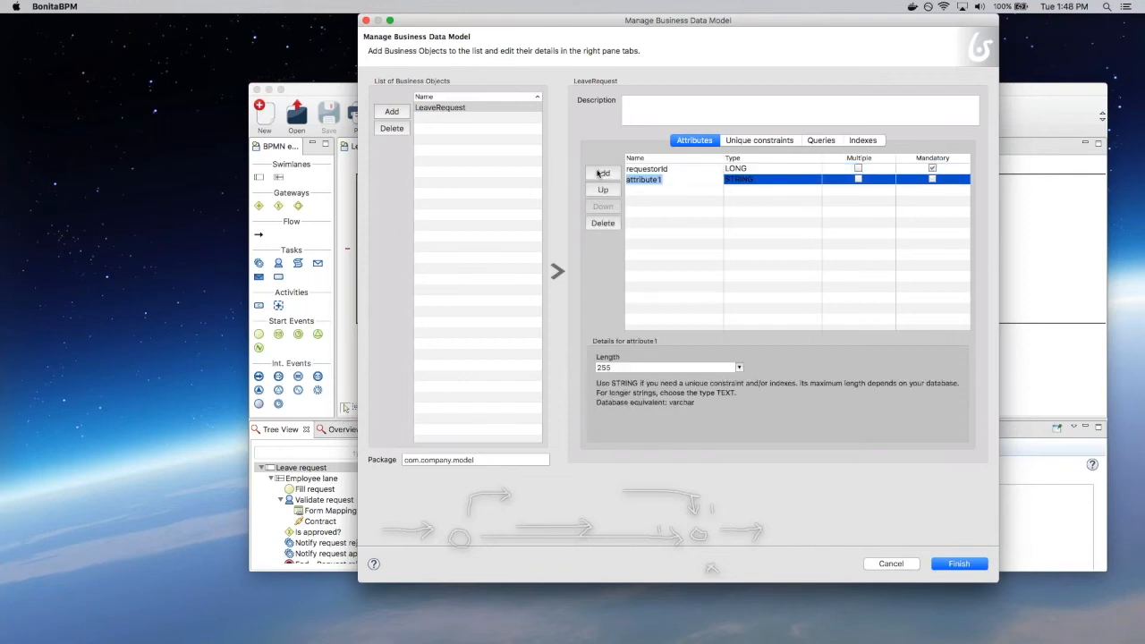
type("leaveS")
type("tart")
left_click(794, 180)
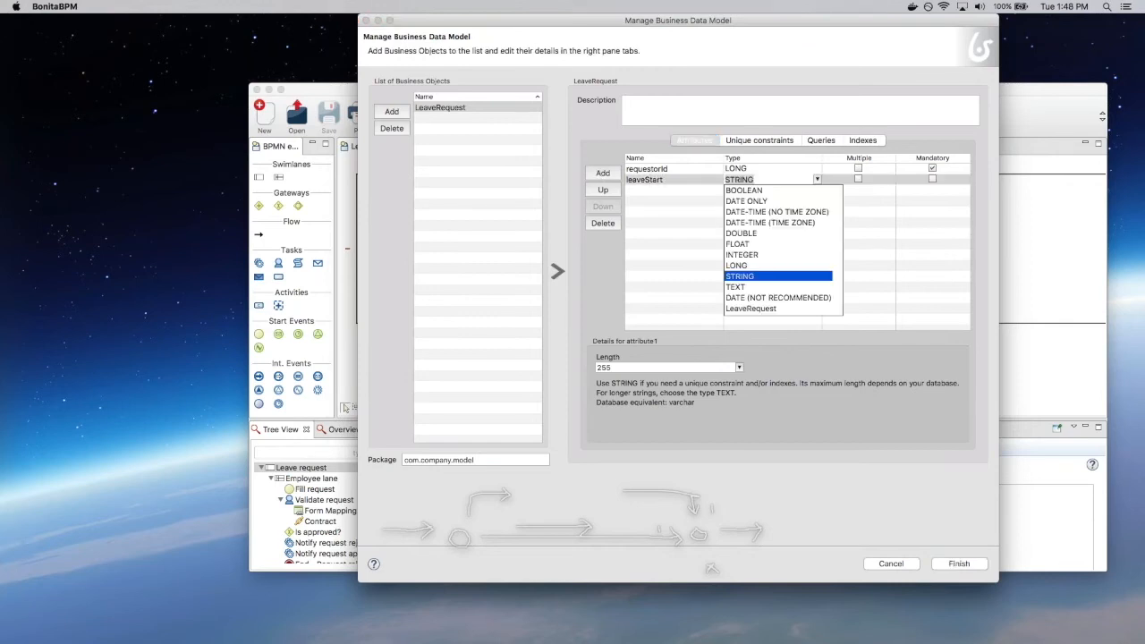
left_click(756, 201)
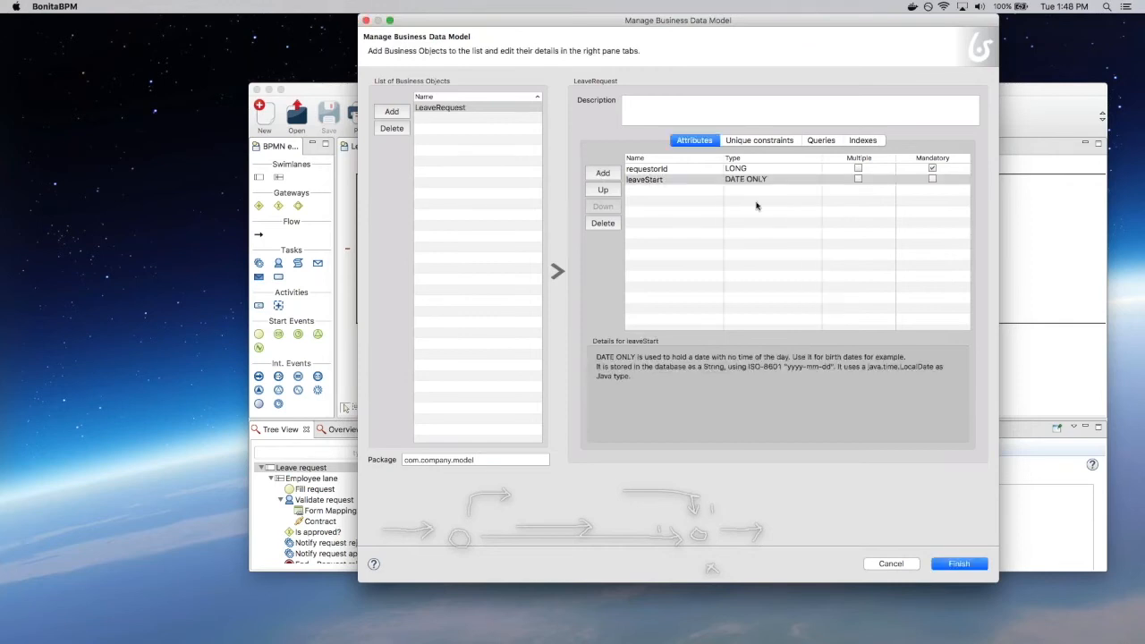
left_click(932, 179)
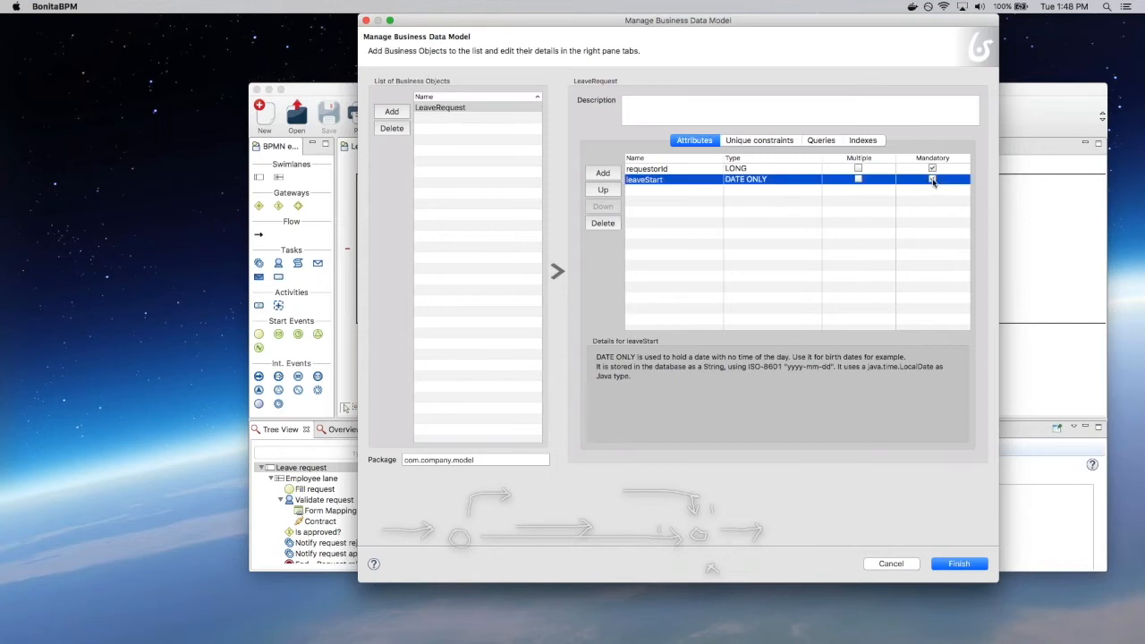
left_click(603, 173)
type("dayCount")
left_click(745, 192)
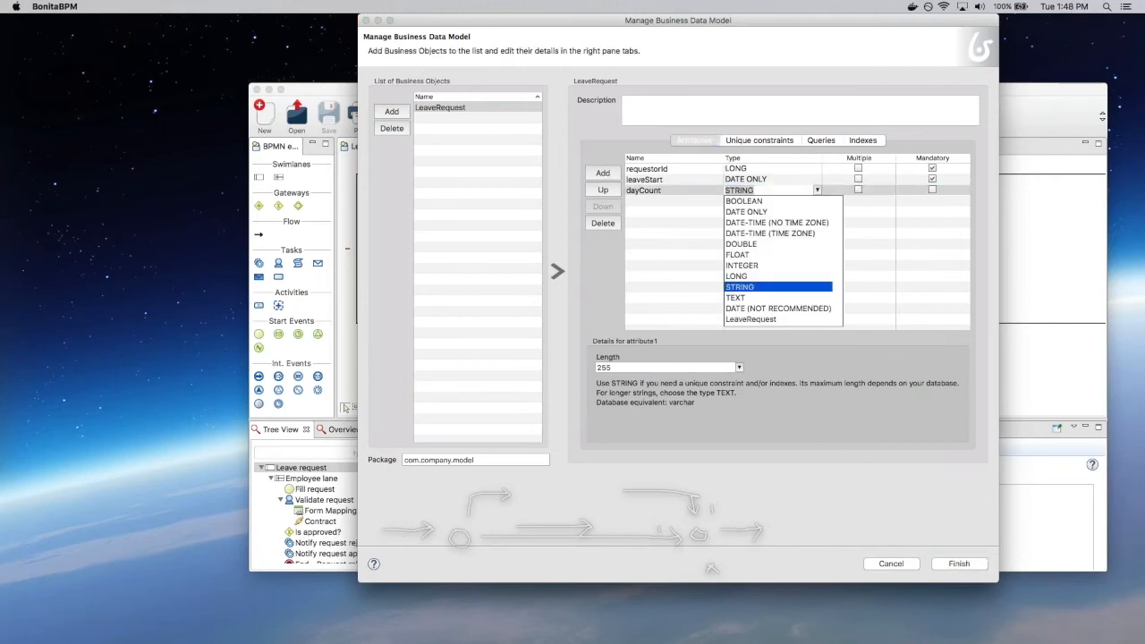
left_click(743, 266)
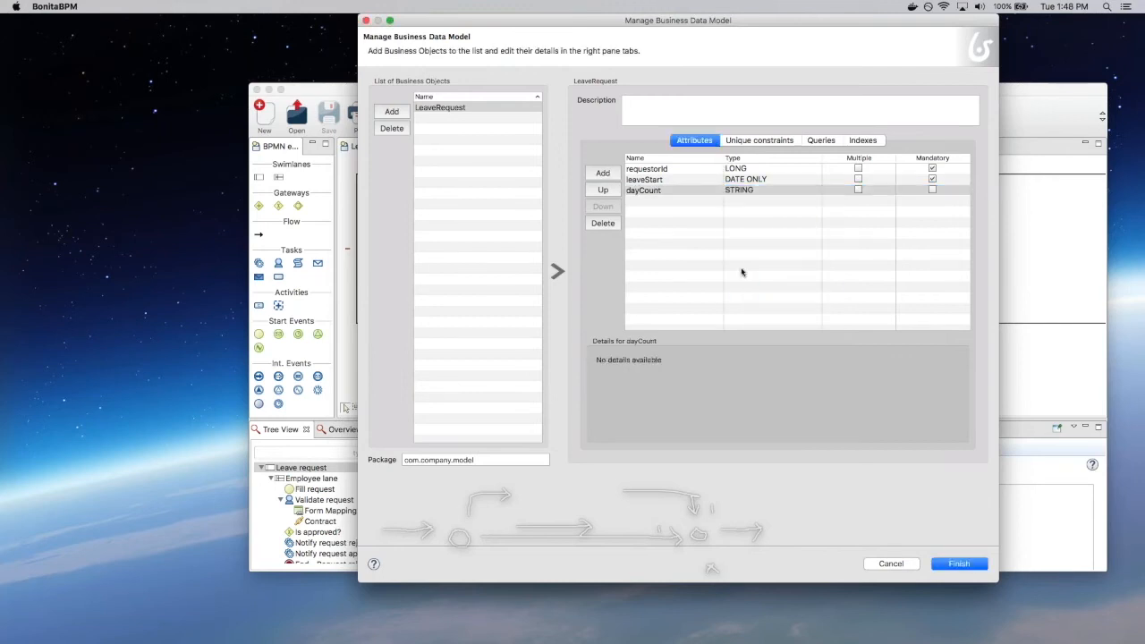
left_click(932, 190)
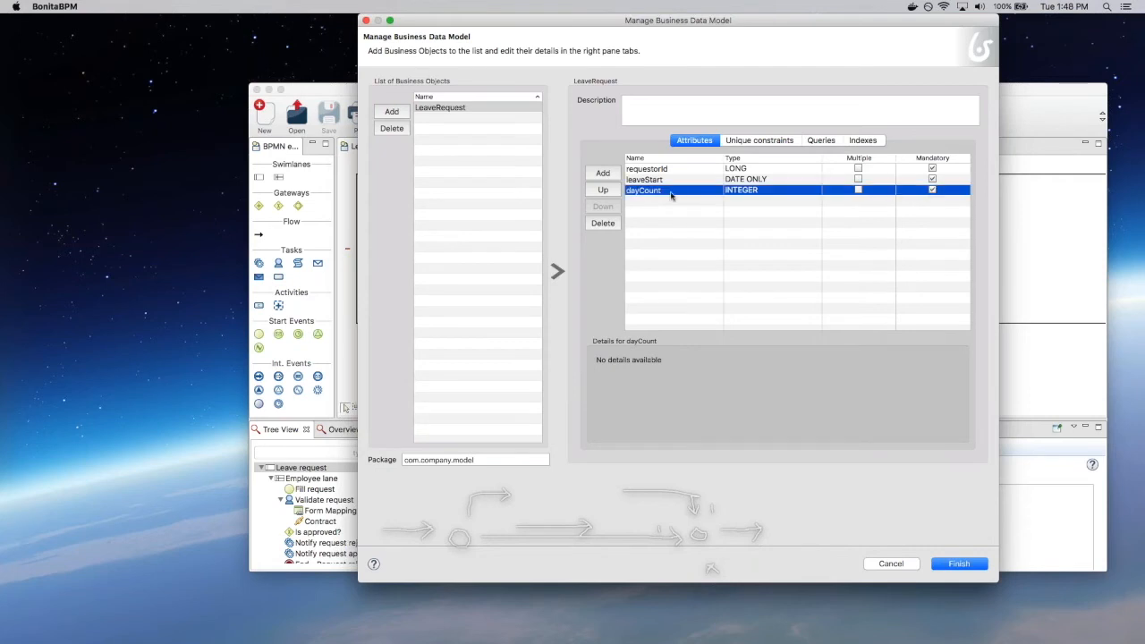
Step: Add a BOOLEAN attribute isApproved to LeaveRequest
left_click(595, 174)
type("is")
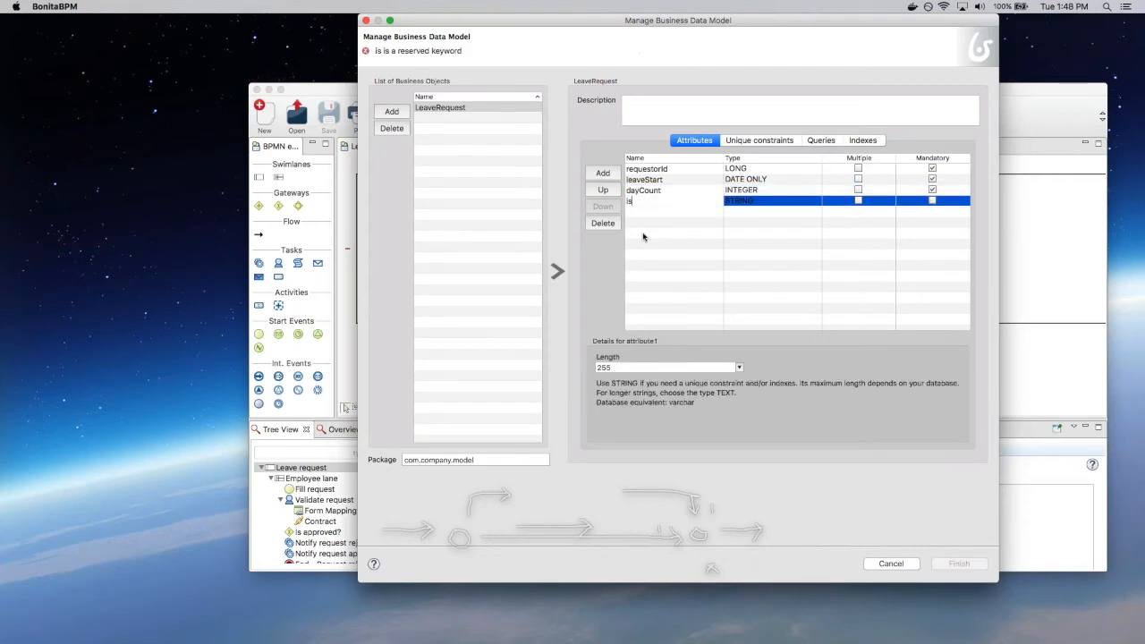
type("Approved")
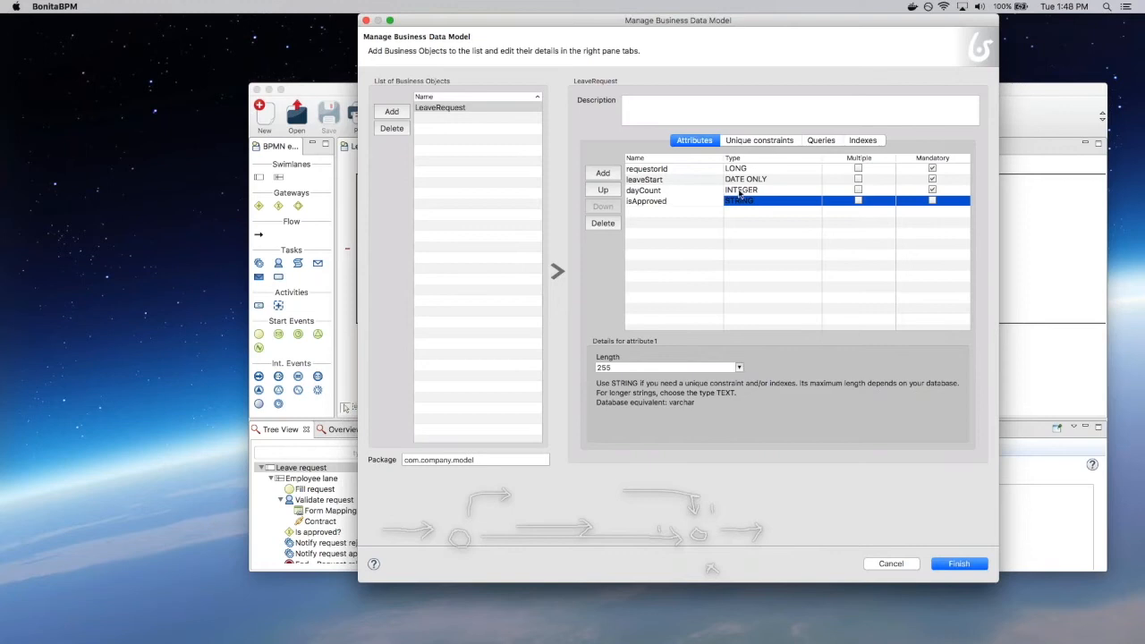
left_click(741, 200)
left_click(742, 212)
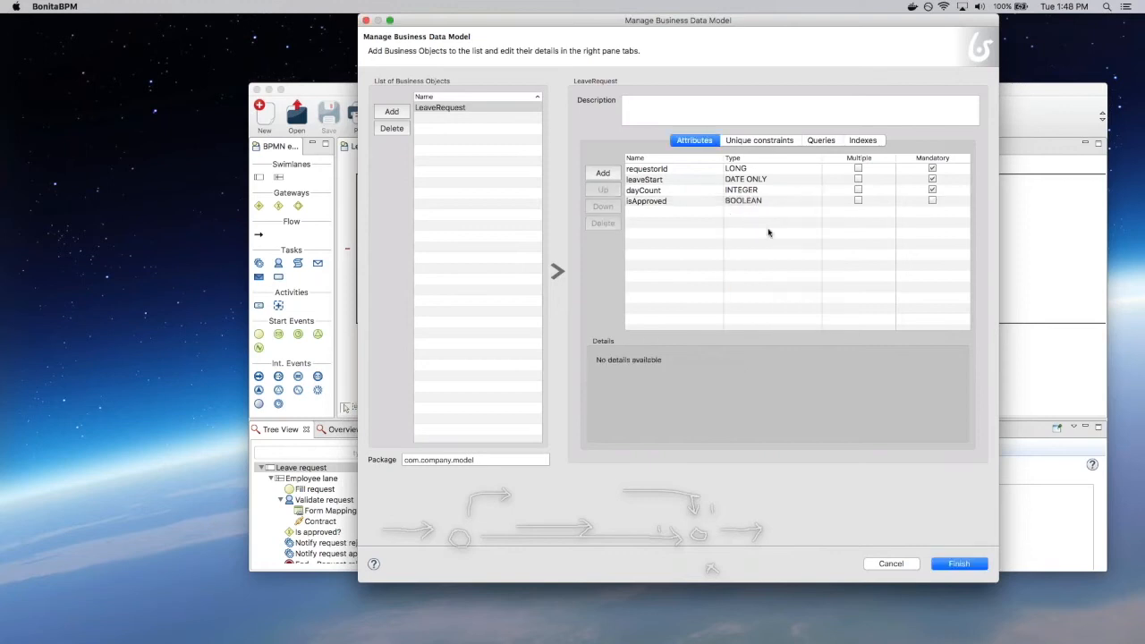
Step: Keep leaveStart as DATE ONLY, deploy the LeaveRequest model past the warnings, and show the pool's data
left_click(750, 180)
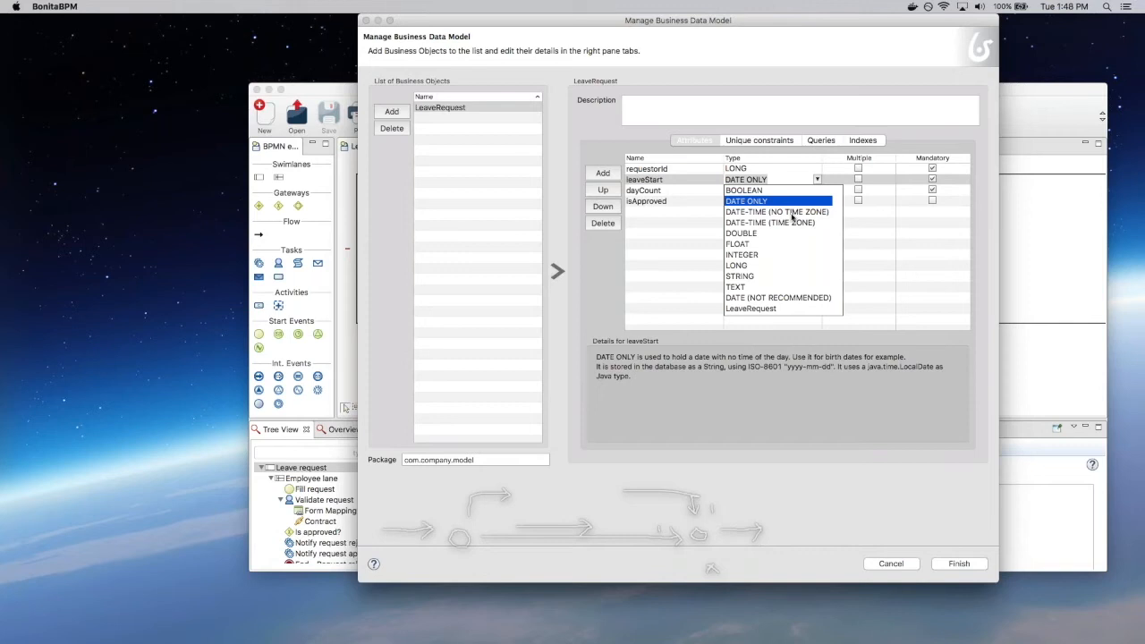
left_click(638, 275)
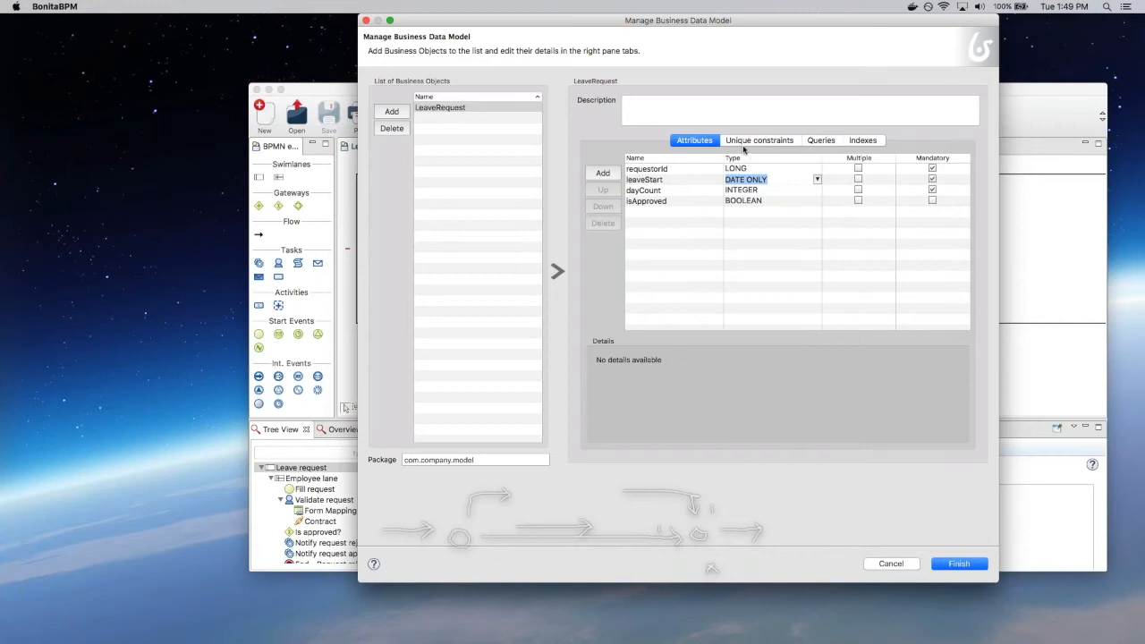
left_click(958, 563)
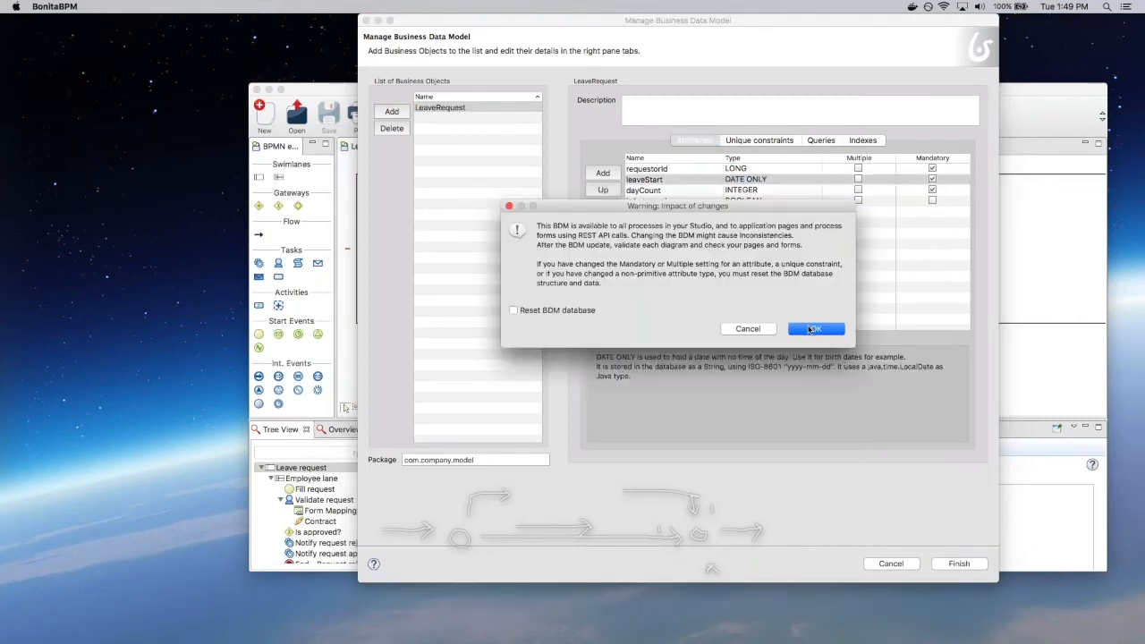
left_click(810, 329)
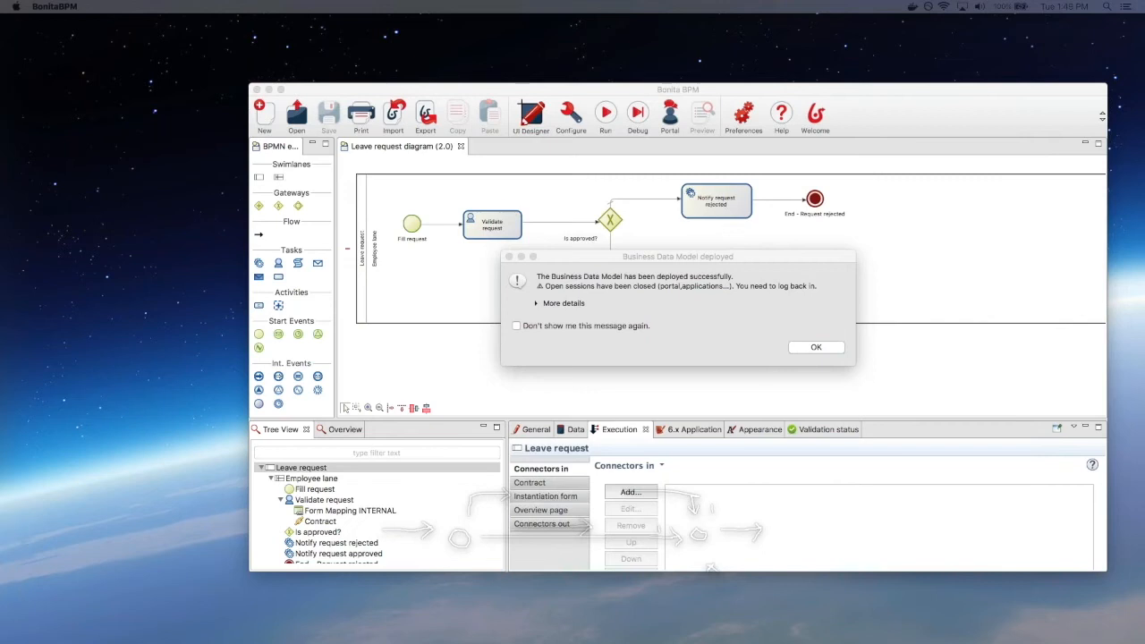
left_click(832, 350)
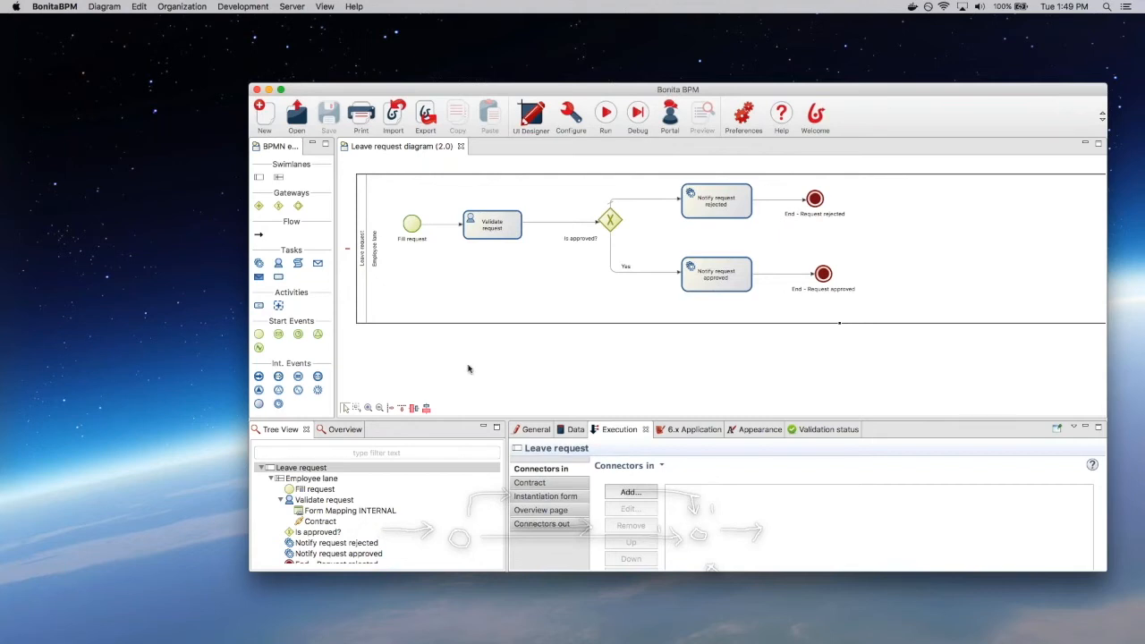
left_click(569, 431)
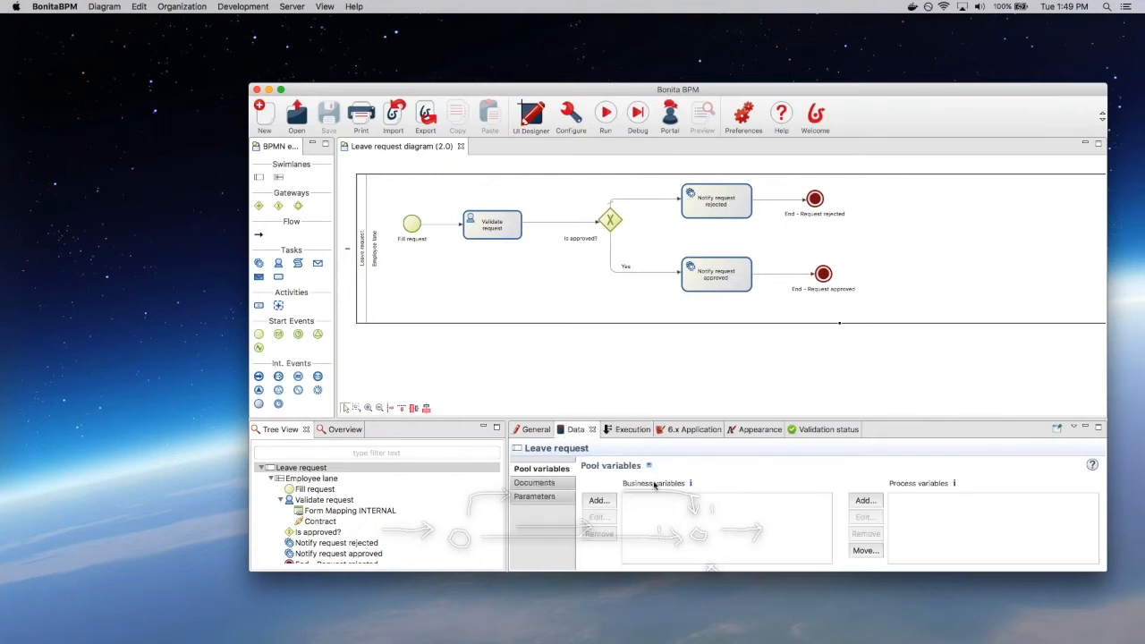
Step: Add a pool business variable 'request' of type LeaveRequest and save the diagram
left_click_drag(642, 90, 587, 85)
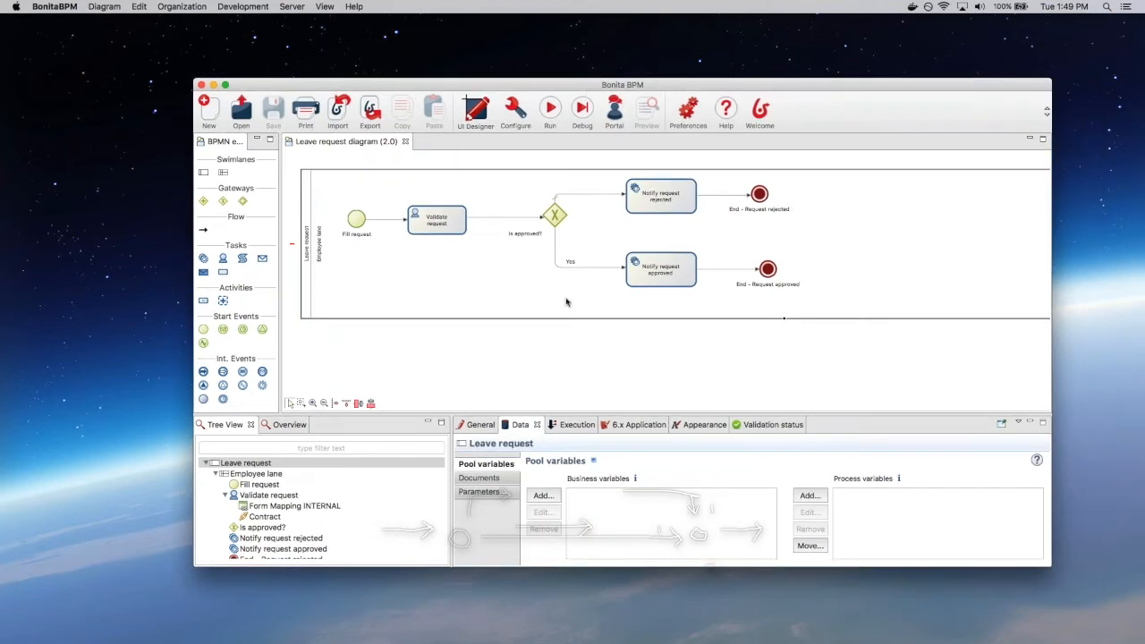
left_click(540, 496)
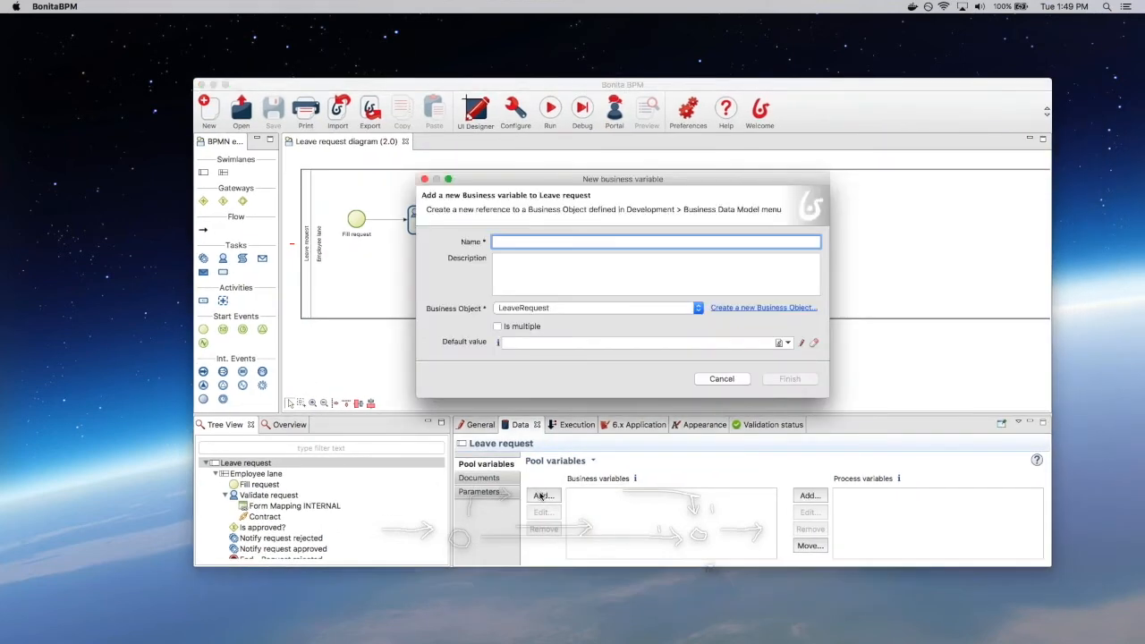
type("request")
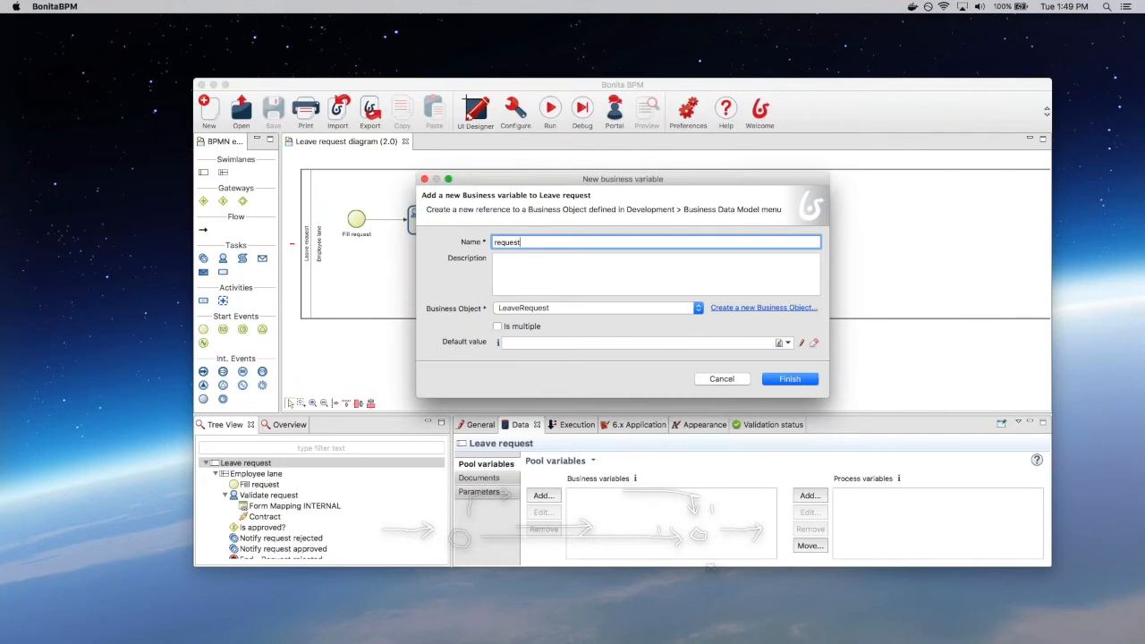
left_click(803, 380)
left_click(277, 110)
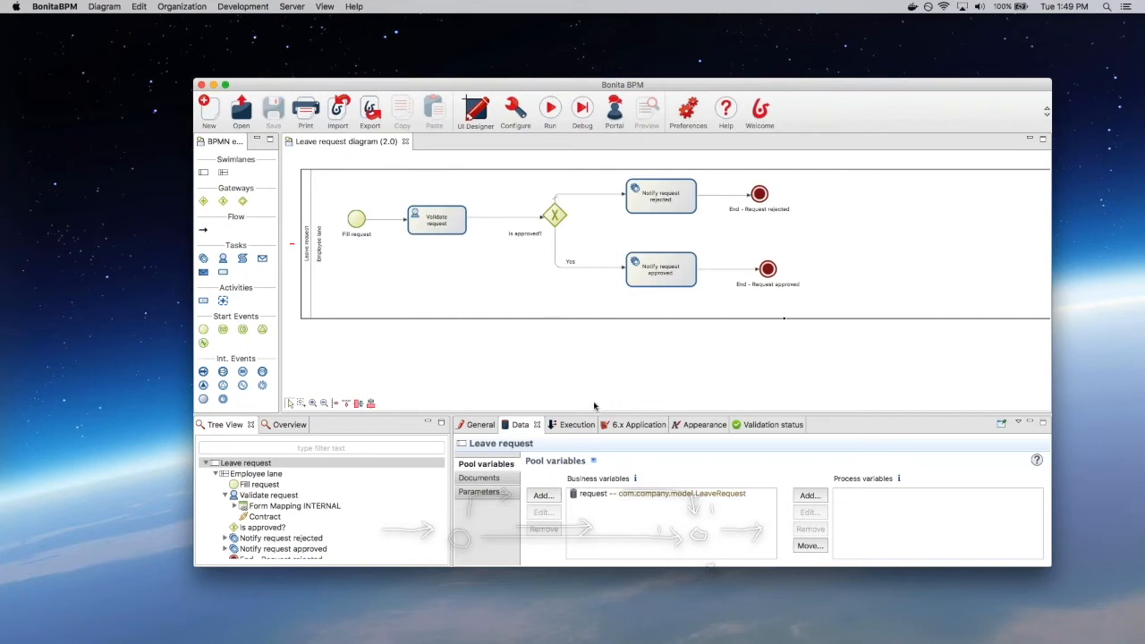
Step: Open the pool's instantiation contract from the Employee lane and start adding inputs from data
left_click(519, 294)
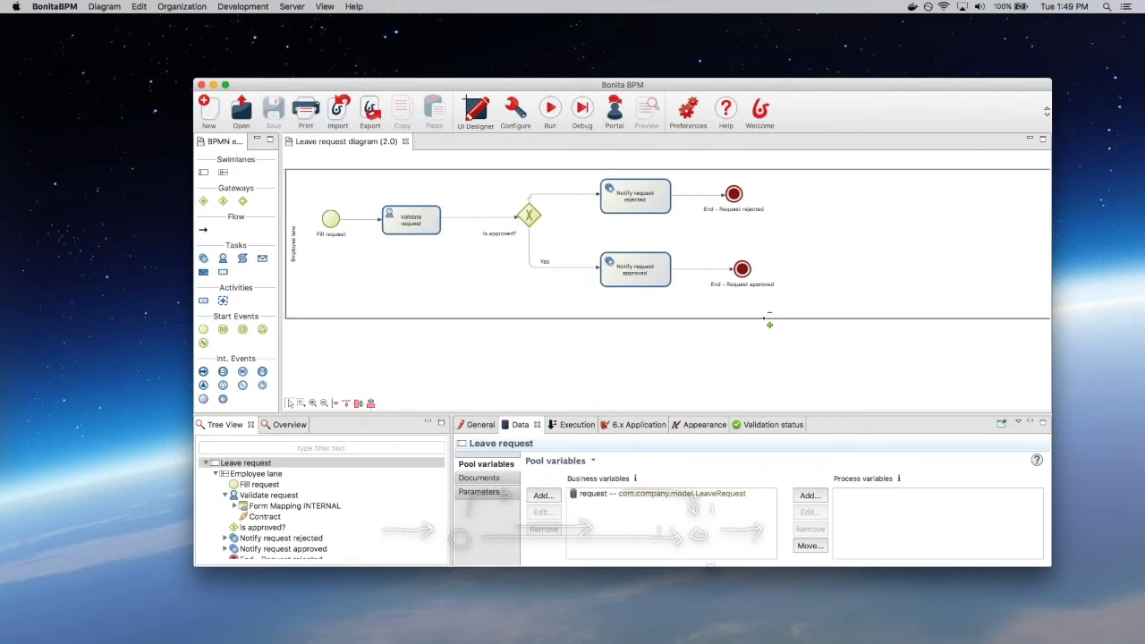
left_click(582, 428)
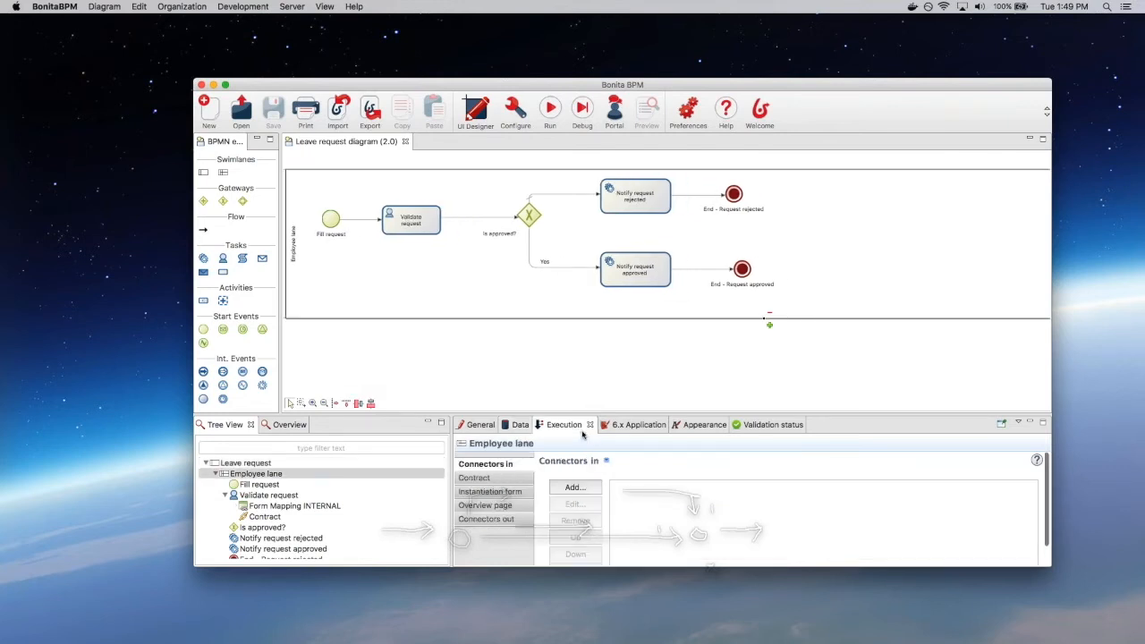
left_click(474, 478)
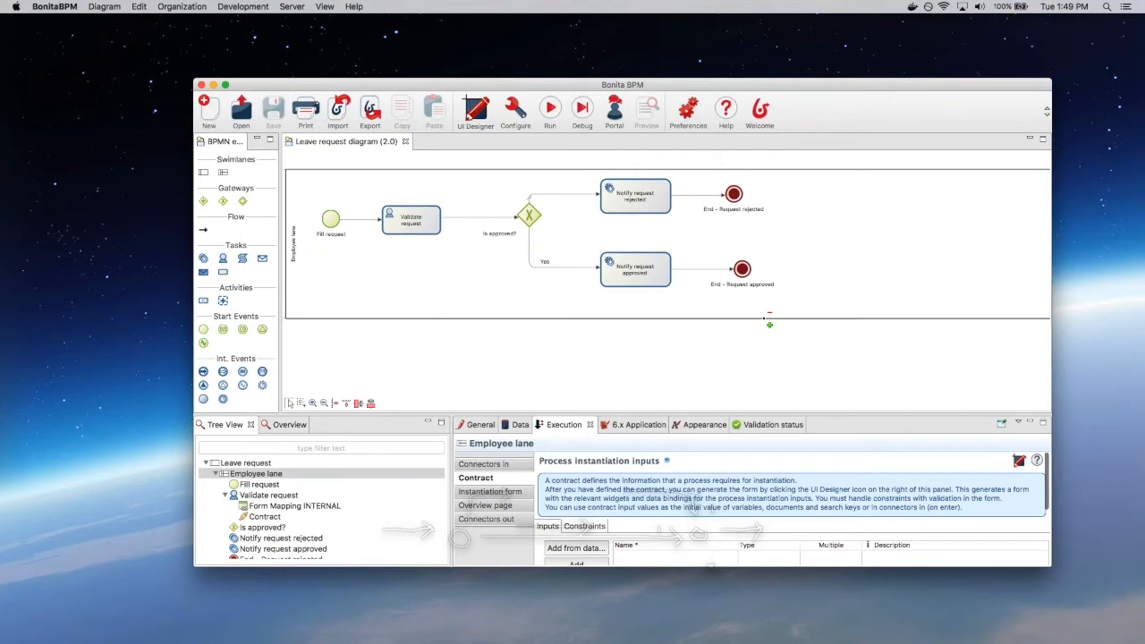
left_click_drag(643, 413, 642, 357)
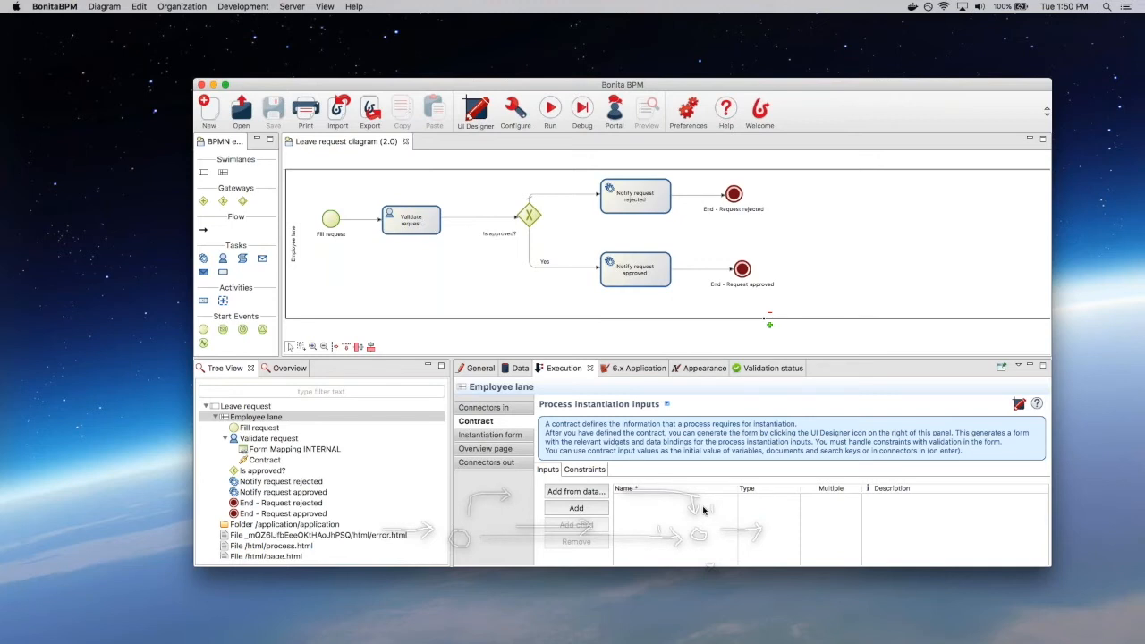
left_click(589, 492)
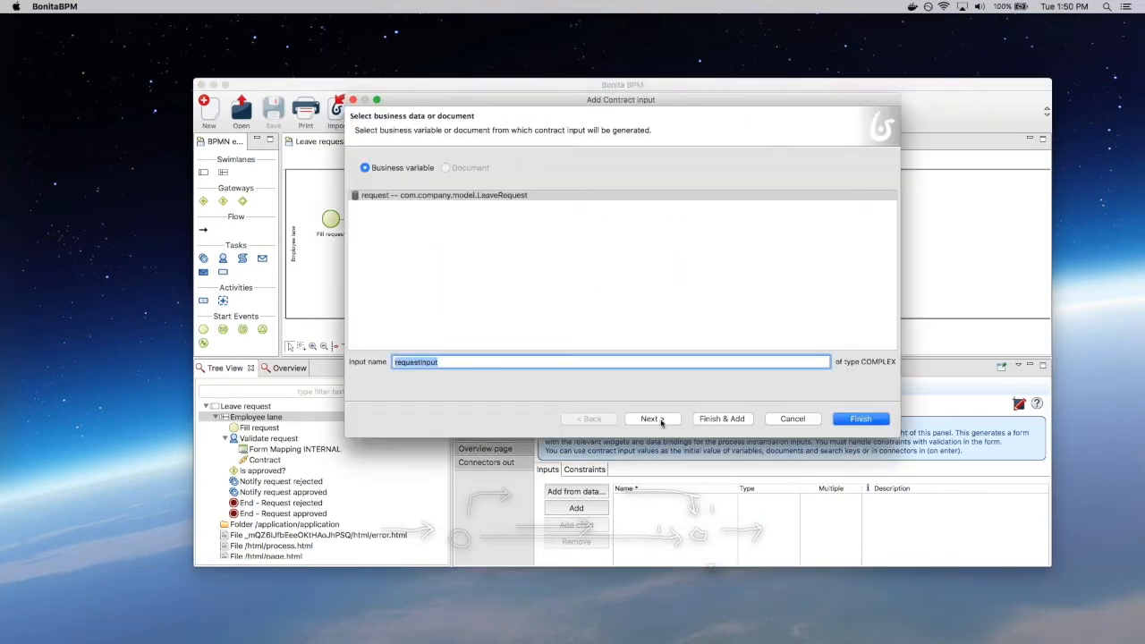
Step: Generate requestInput from request with only leaveStart and dayCount, excluding isApproved and requestorId
left_click(651, 419)
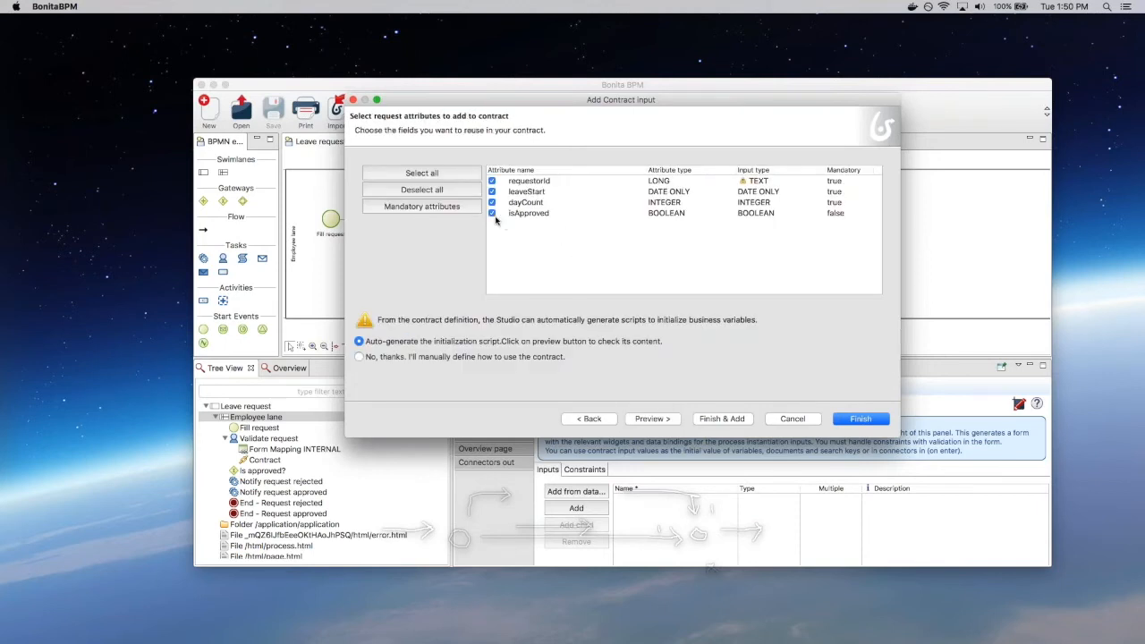
left_click(492, 214)
left_click(492, 180)
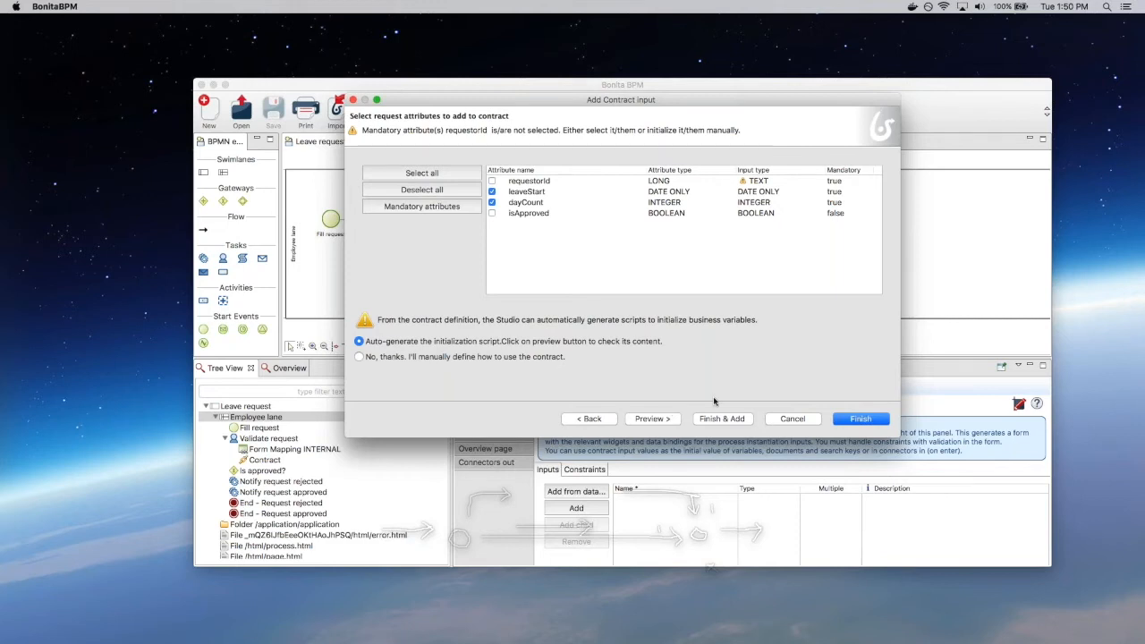
left_click(848, 419)
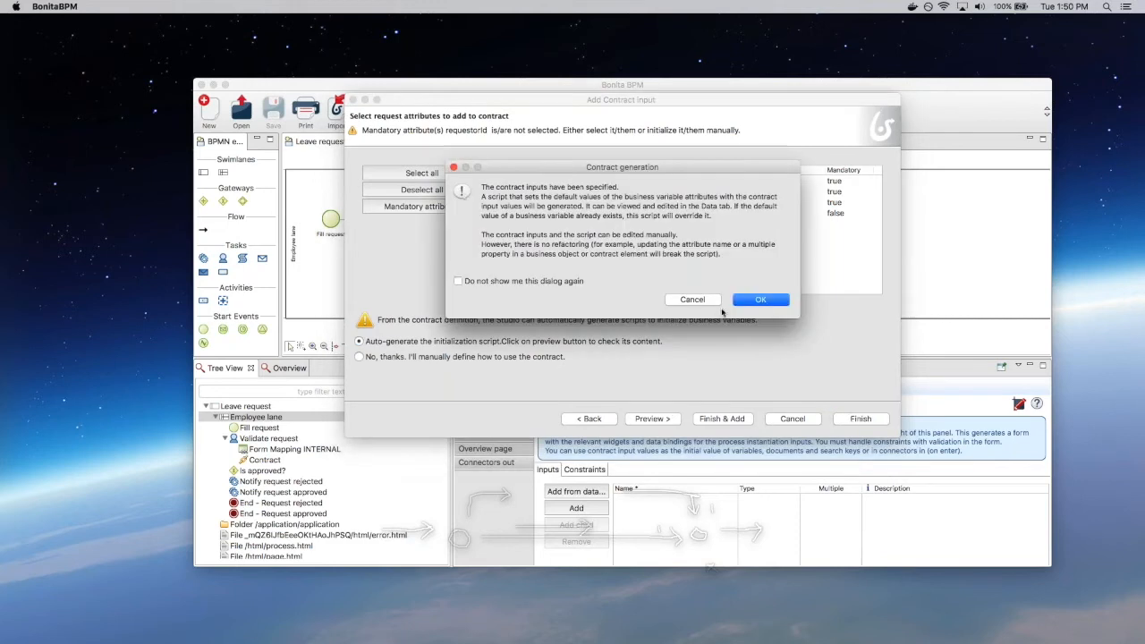
left_click(752, 300)
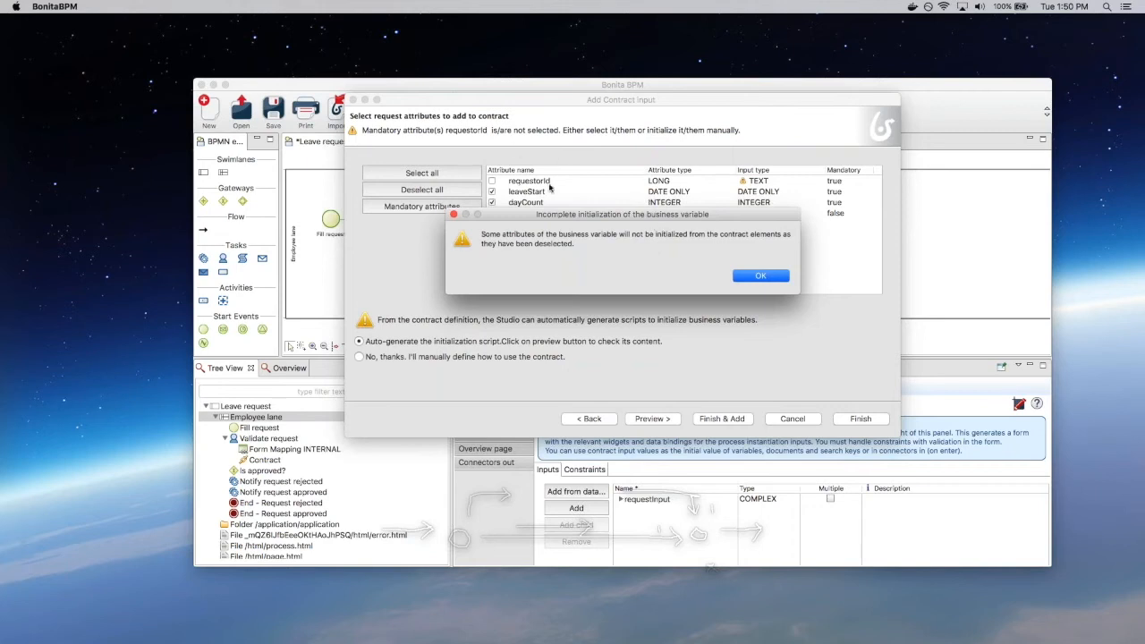
left_click(760, 276)
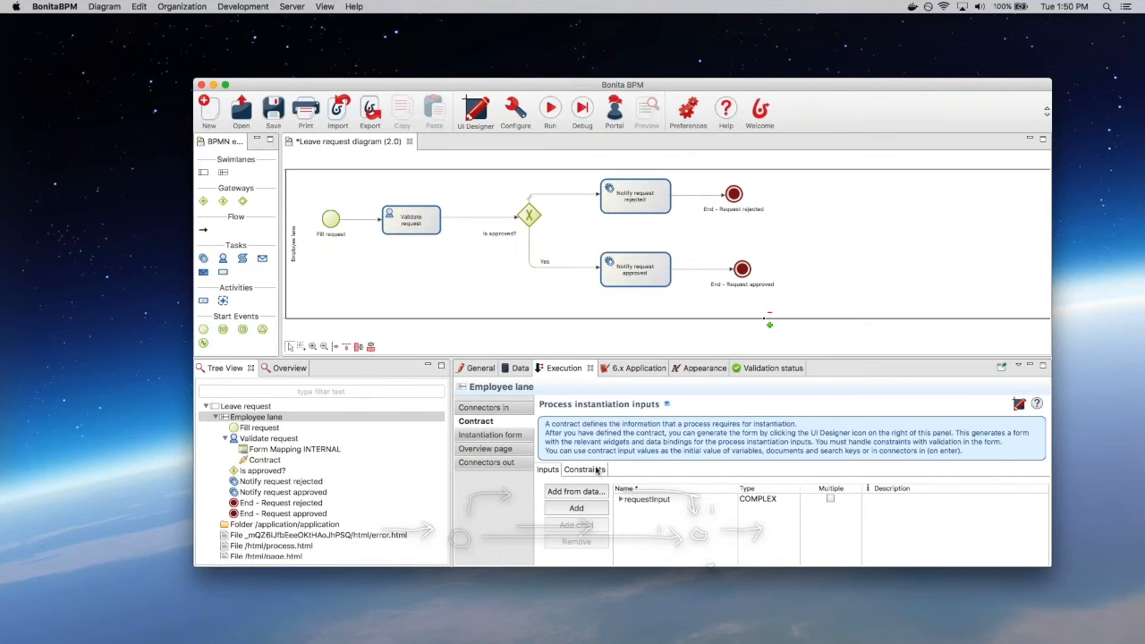
Step: Add a leaveStartIsFuture constraint whose expression checks that leaveStart is in the future
left_click(598, 471)
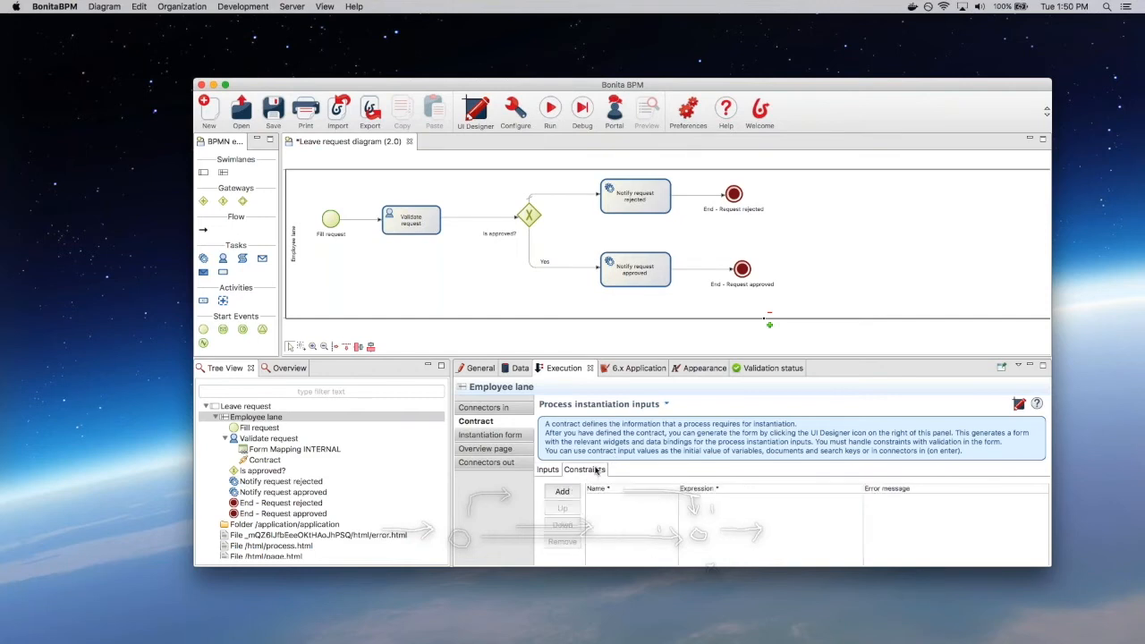
left_click(566, 491)
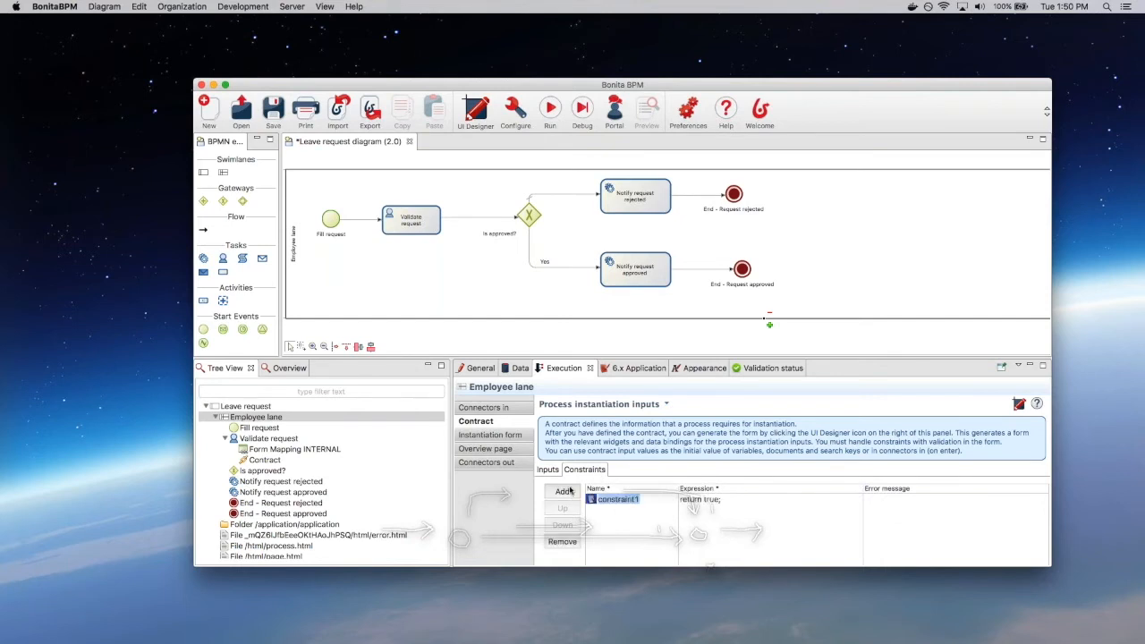
type("leaveStartIsFuture")
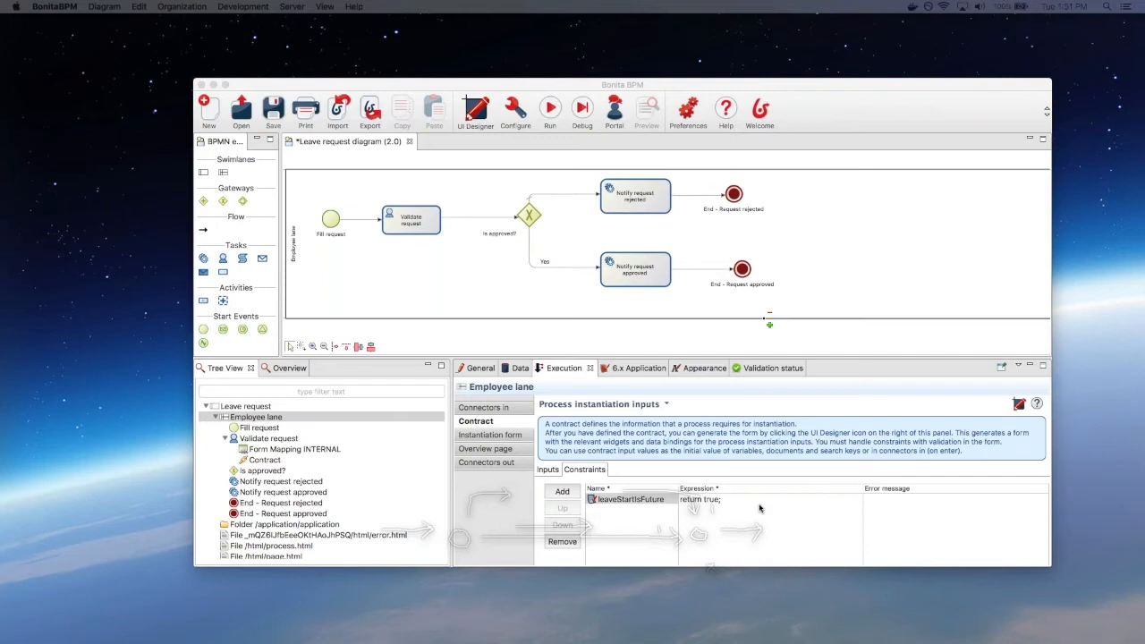
left_click(760, 508)
left_click(716, 502)
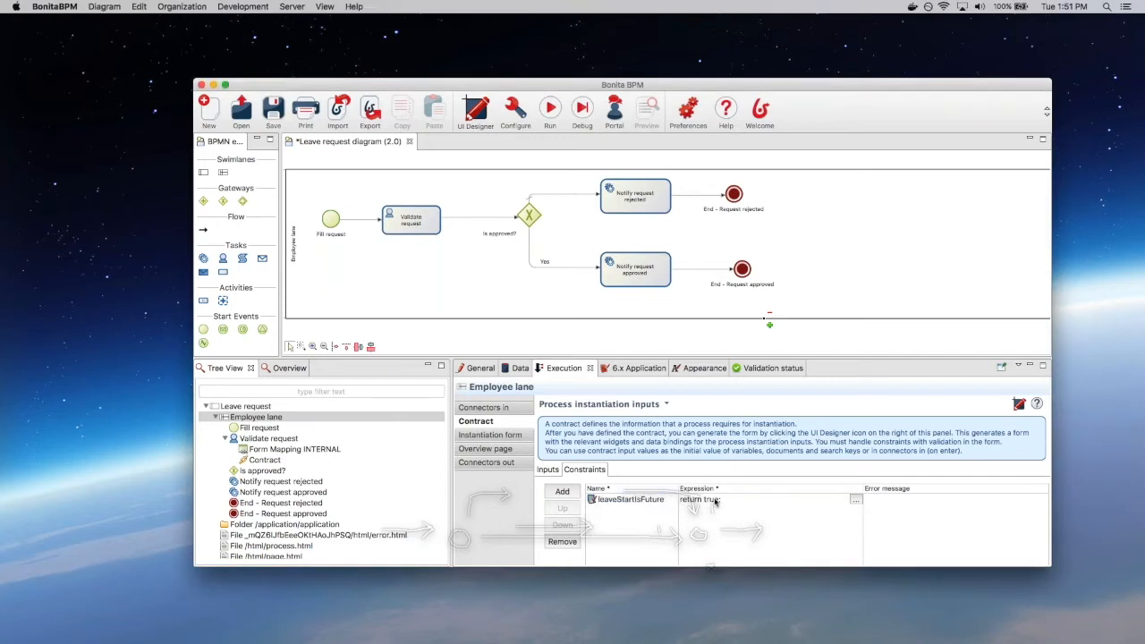
left_click(855, 499)
key("super+a")
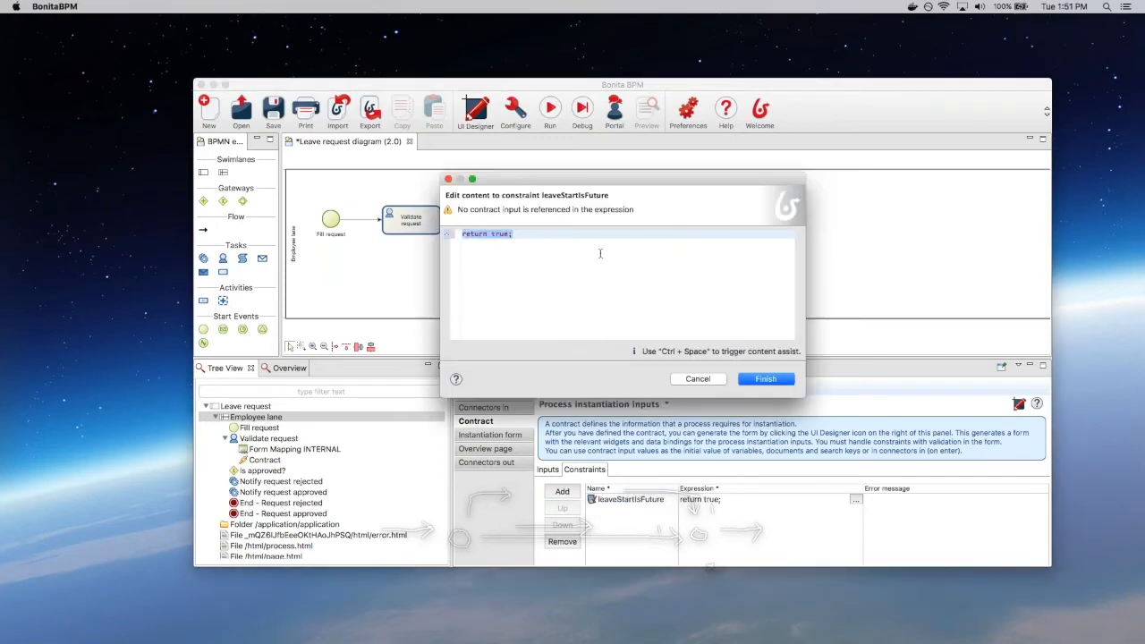
type("requestInput.leaveStart.isAfter(java.time.LocalDate.now())")
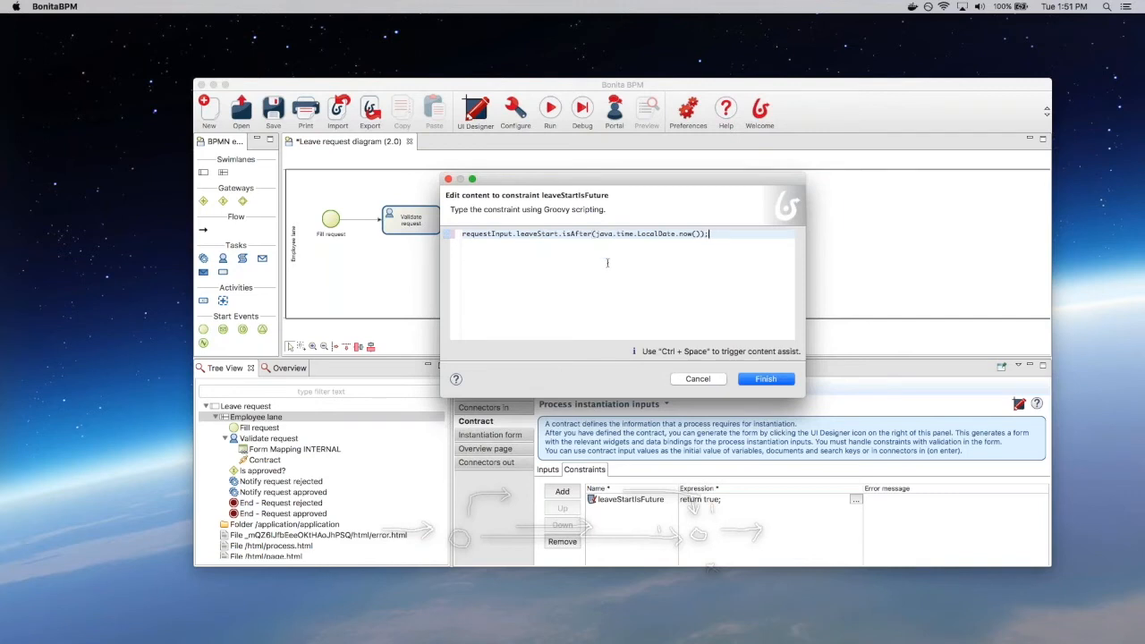
left_click(766, 379)
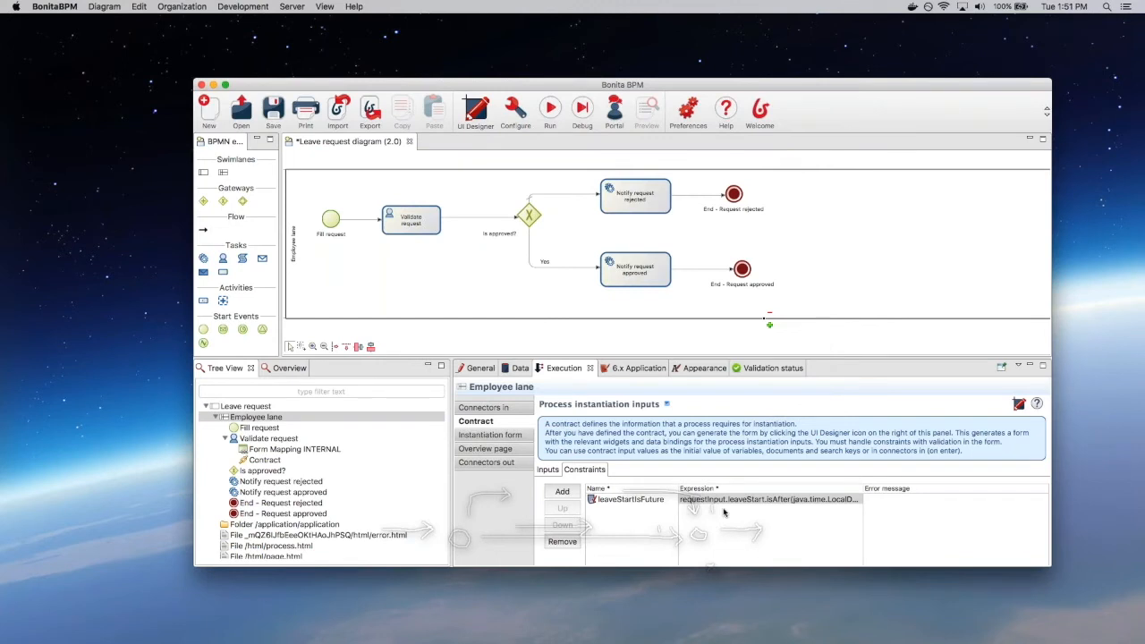
Step: Give it the message 'Leave start must be in the future.' and start an atLeastOneDay constraint
left_click(945, 502)
type("Lea")
type("ta")
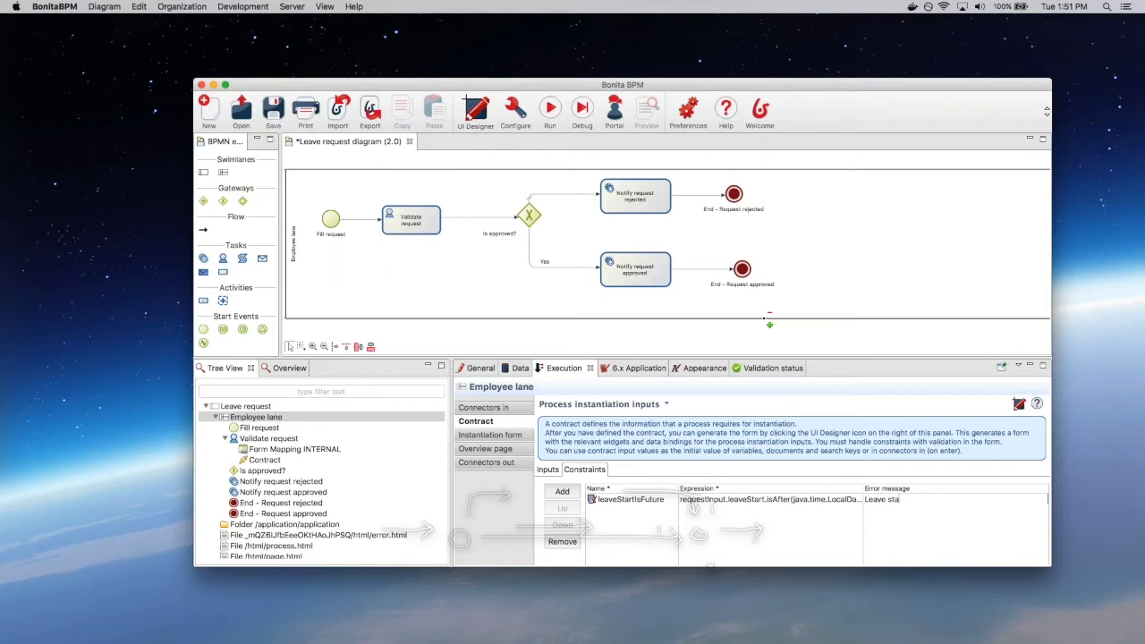
type("rt must be in the future.")
key("Return")
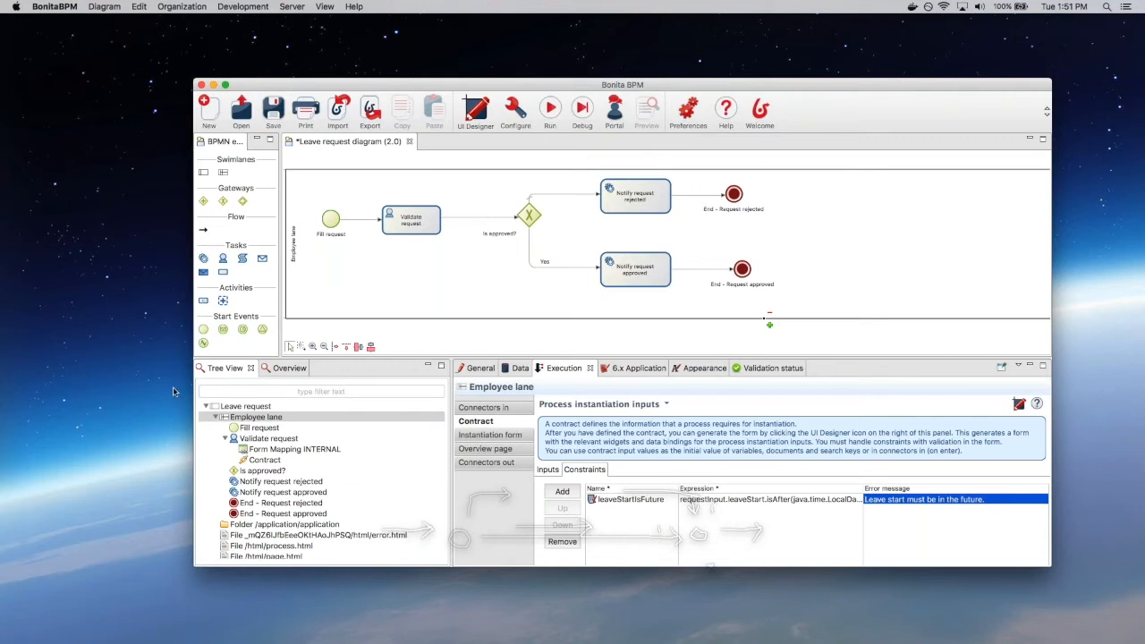
left_click(574, 491)
type("atLeastO")
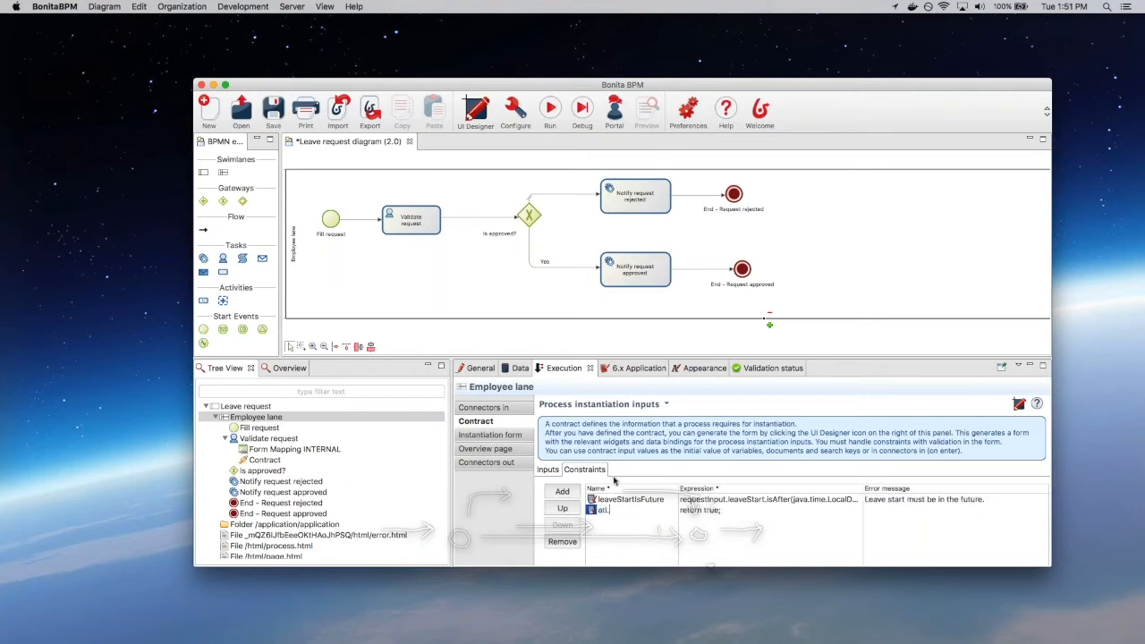
type("neDay")
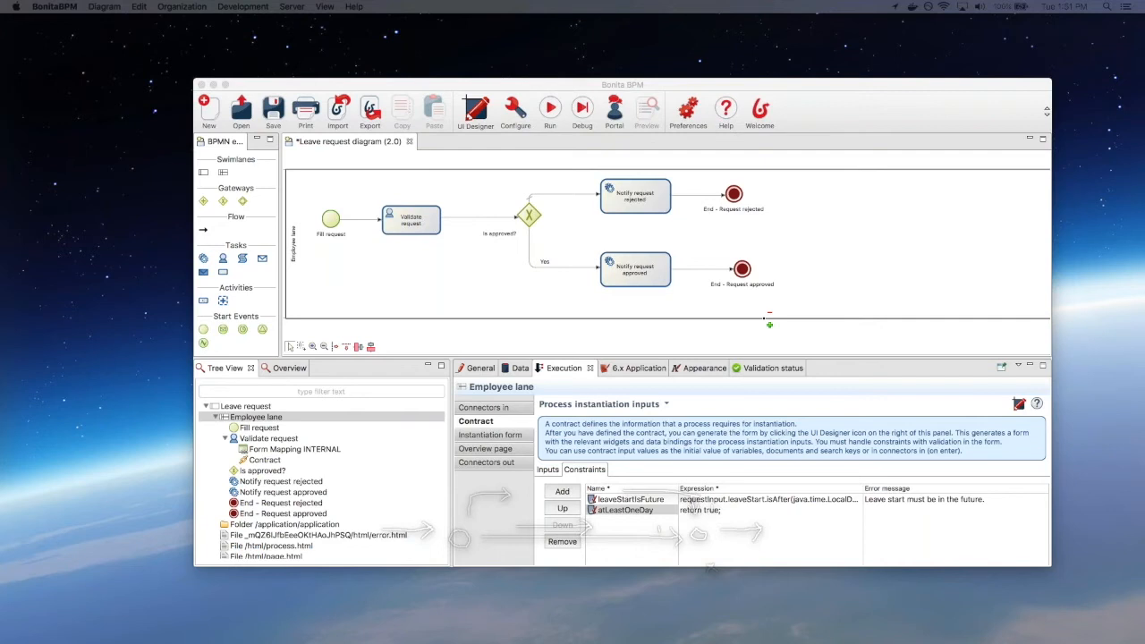
Step: Set atLeastOneDay to dayCount > 0 with message 'Day count must be greater than zero', then save
left_click(725, 513)
left_click(856, 511)
double_click(496, 236)
type("requestInput.dayCount > 0")
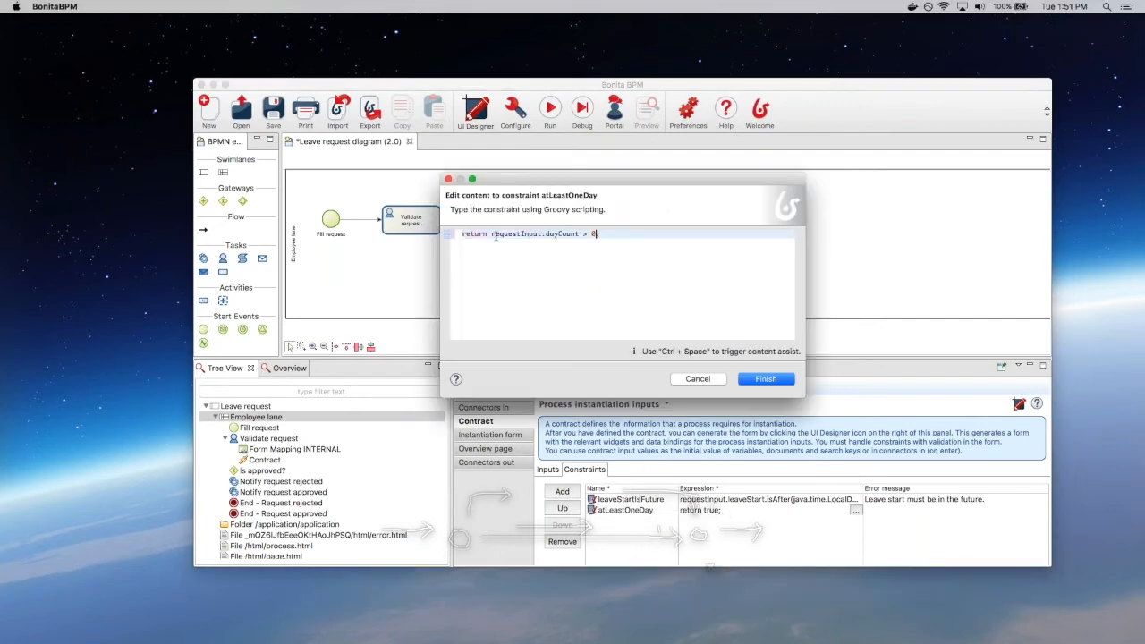
left_click(756, 380)
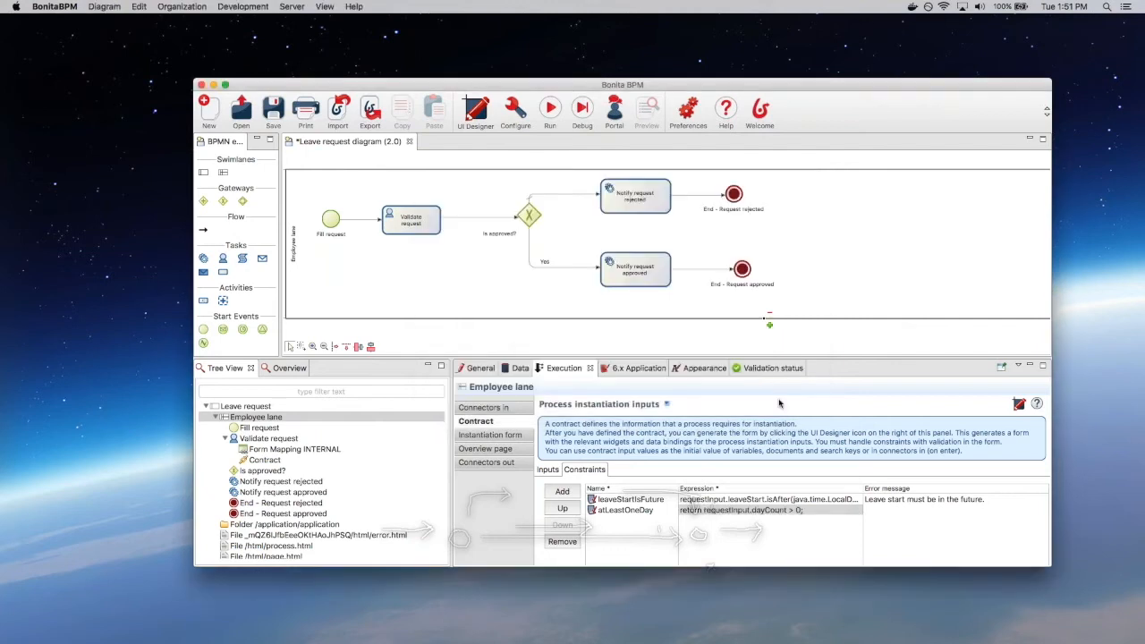
left_click(900, 510)
type("Day count must be greater than zero.")
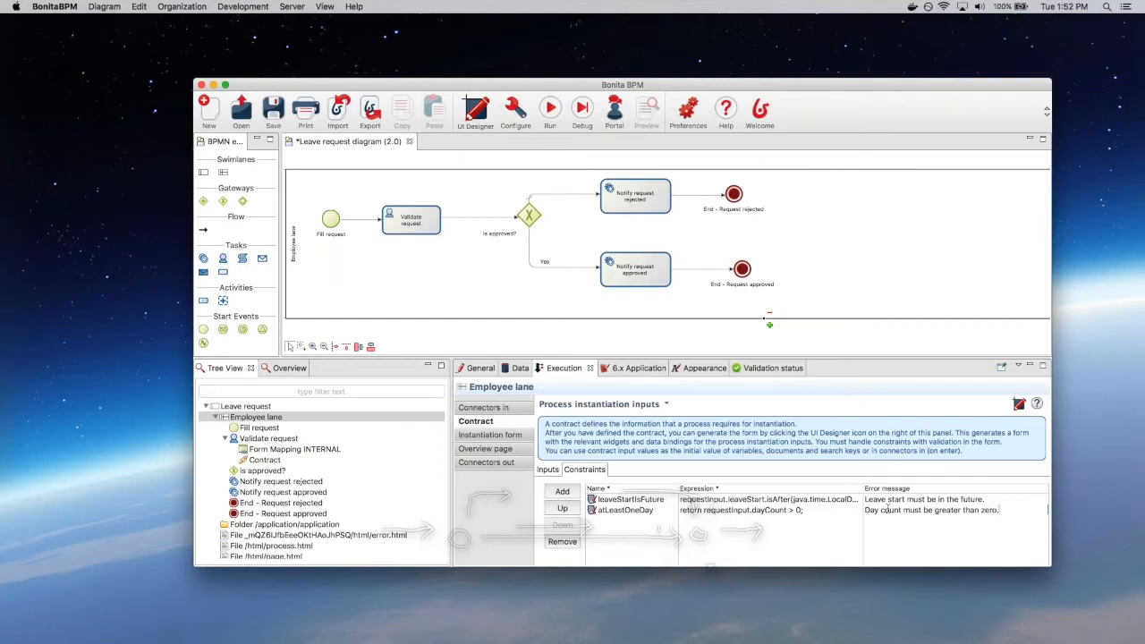
key("Return")
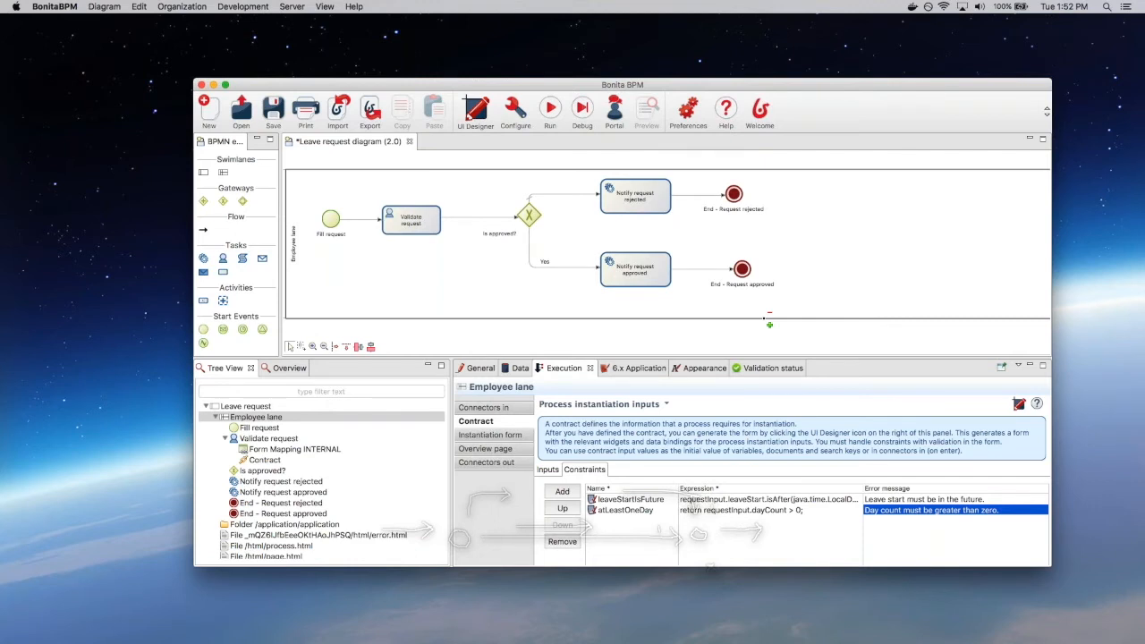
left_click(273, 109)
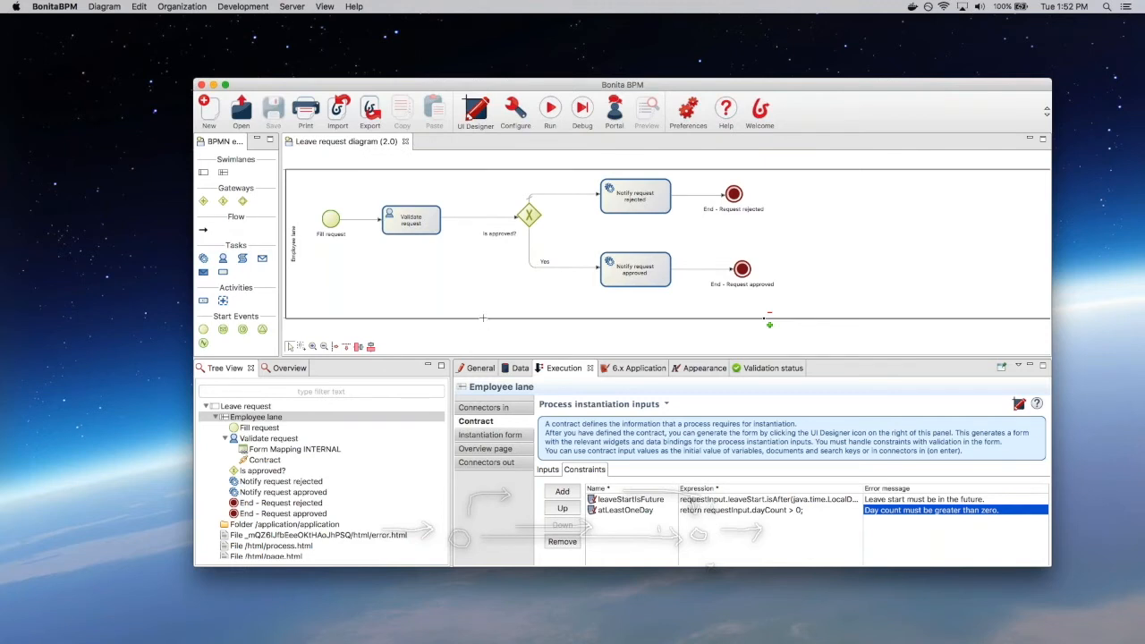
left_click(521, 368)
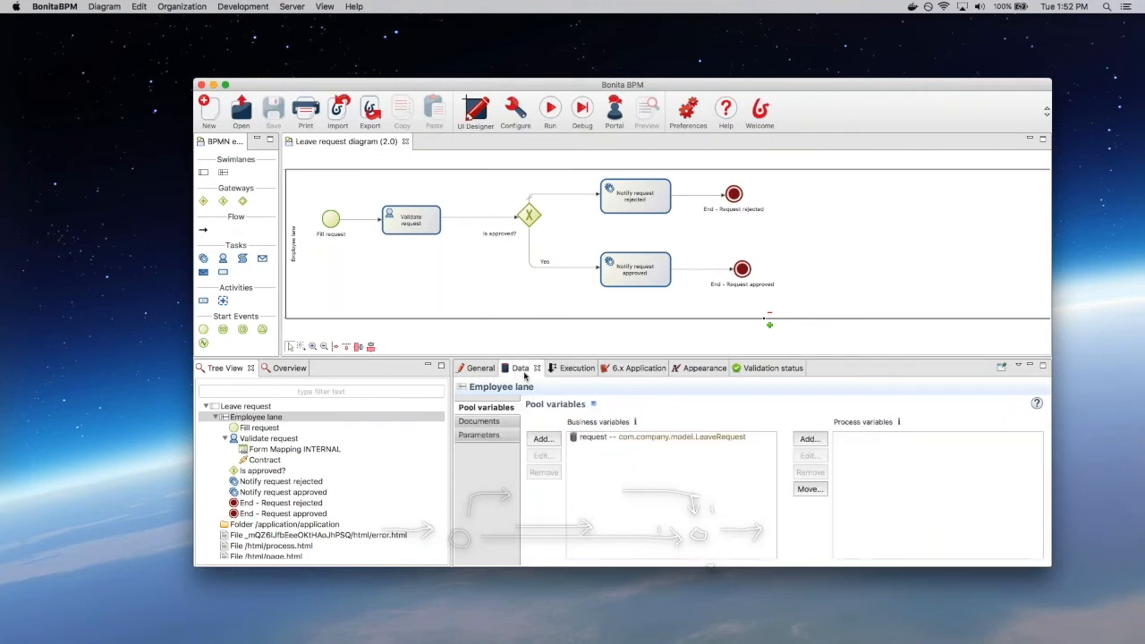
Step: Open the request business variable's initRequest() default-value script in the Edit expression dialog
double_click(591, 437)
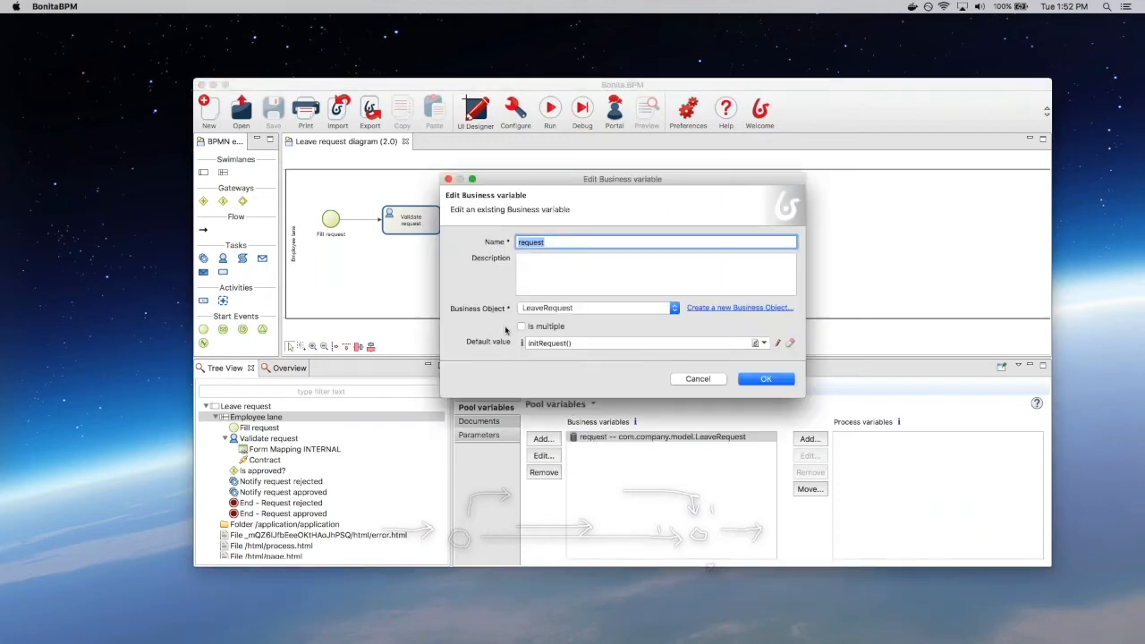
left_click(778, 345)
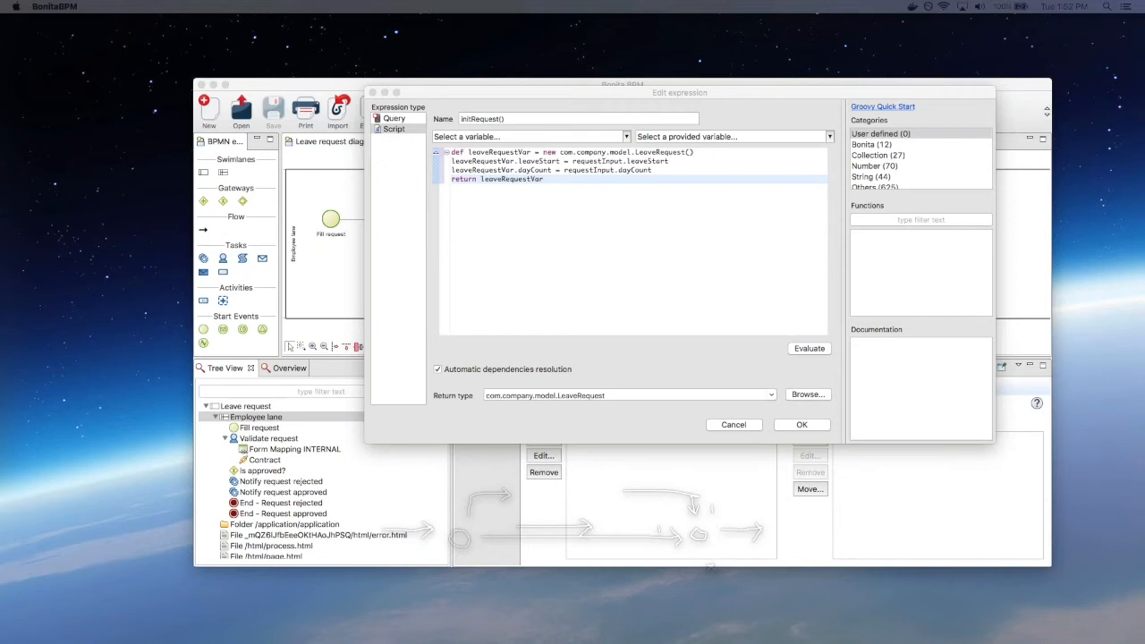
Step: Paste code after the dayCount line setting requestorId from processInstance startedBy, and confirm both dialogs
left_click(671, 164)
left_click(670, 171)
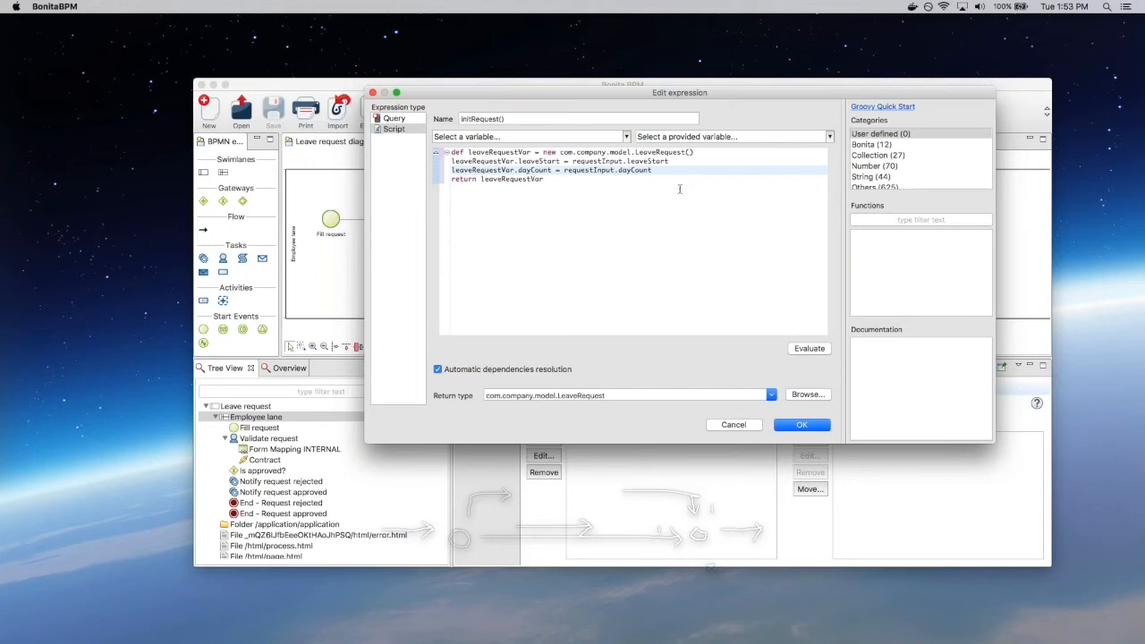
key("Return")
key("Return")
key("Return")
key("Up")
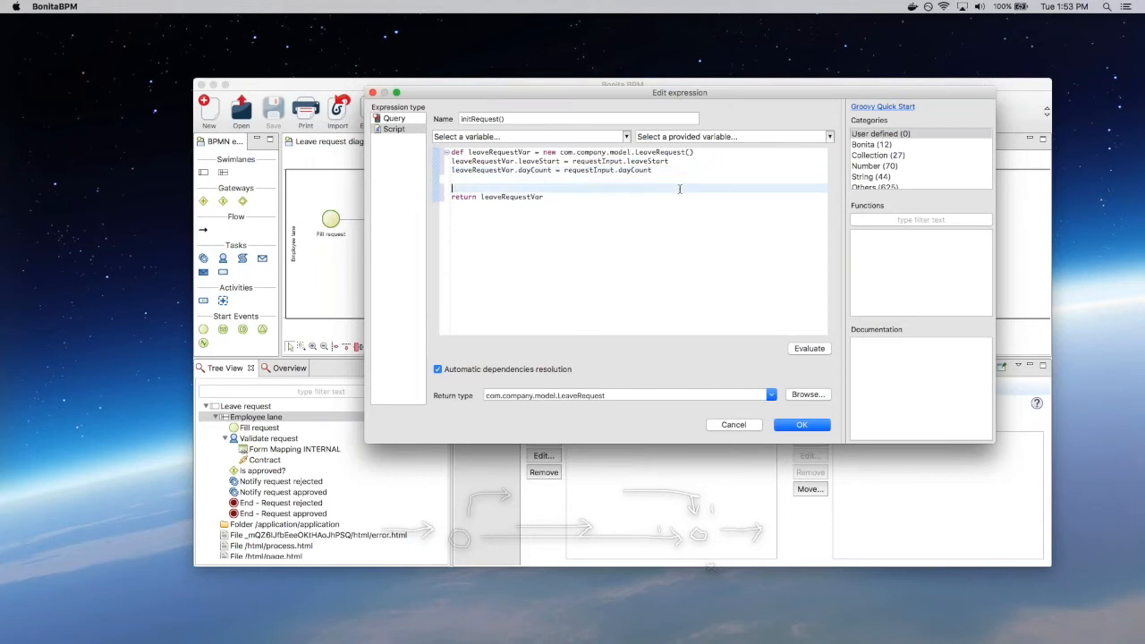
type("// Retrieve current process instance def processInstance = apiAccessor.processAPI.getProcessInstance(processInstanceId) // Add requestor id to the new request leaveRequestVar.requestorId = processInstance.startedBy")
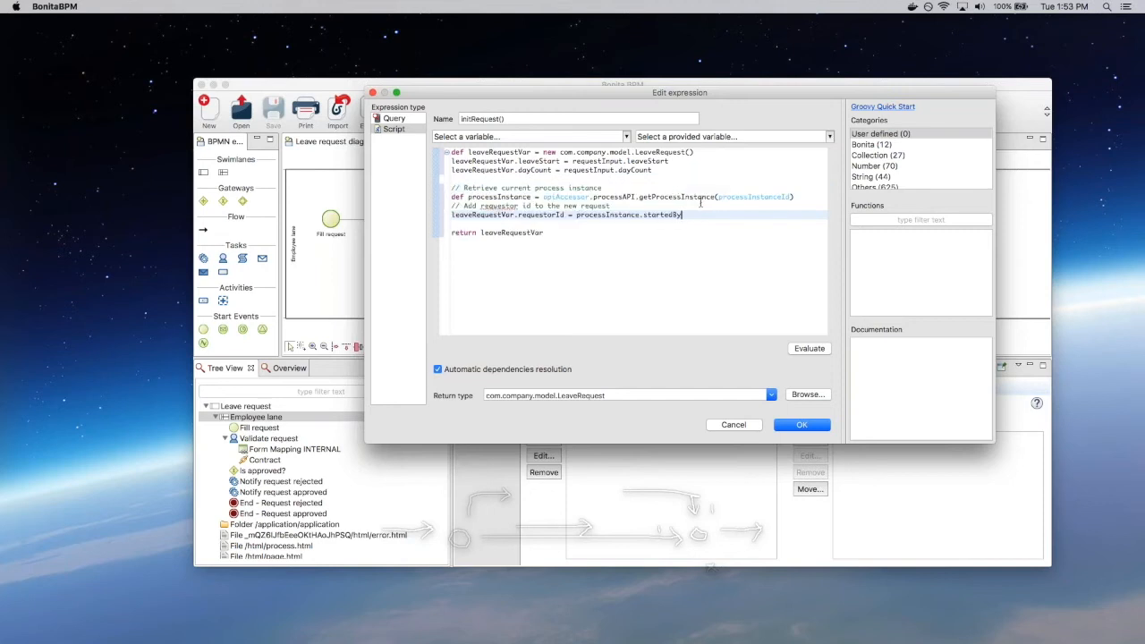
left_click(692, 195)
left_click(626, 187)
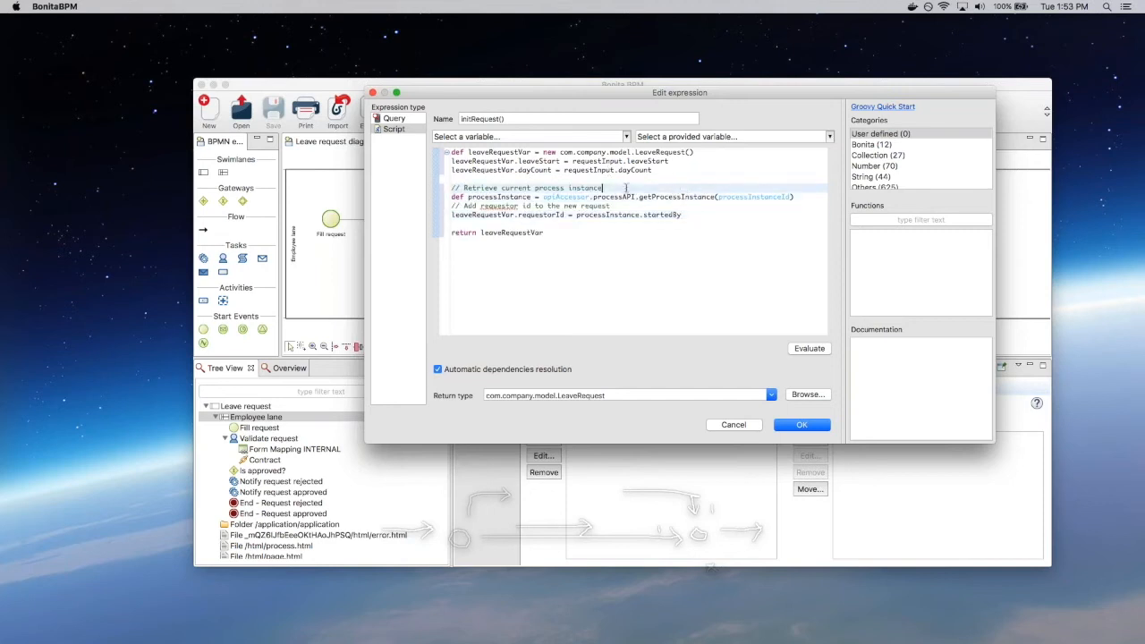
left_click(650, 196)
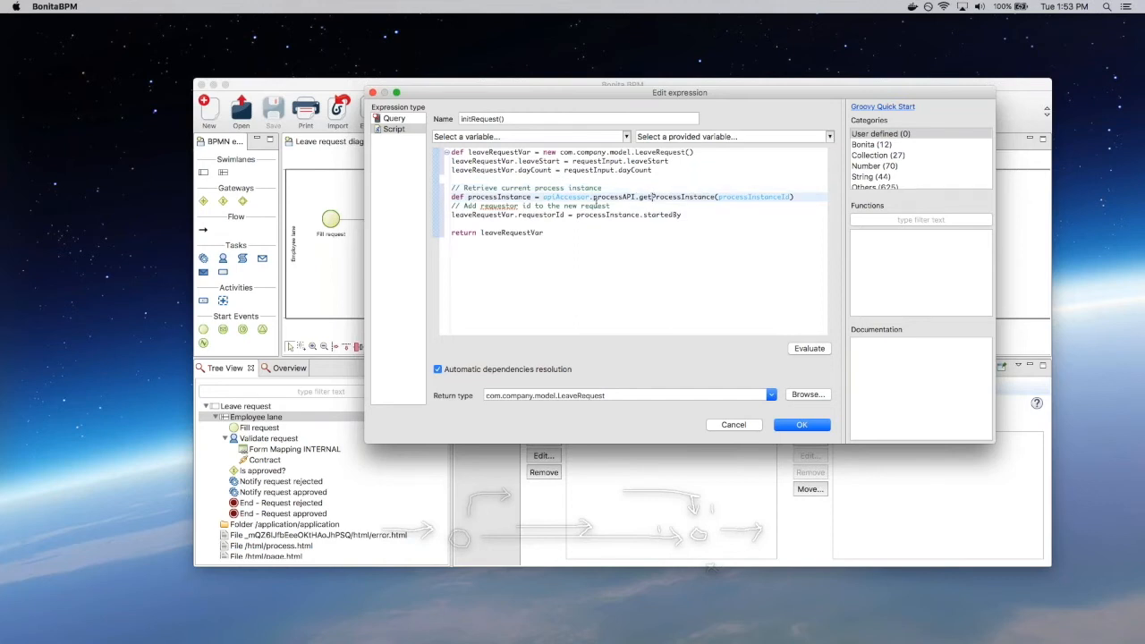
left_click(689, 213)
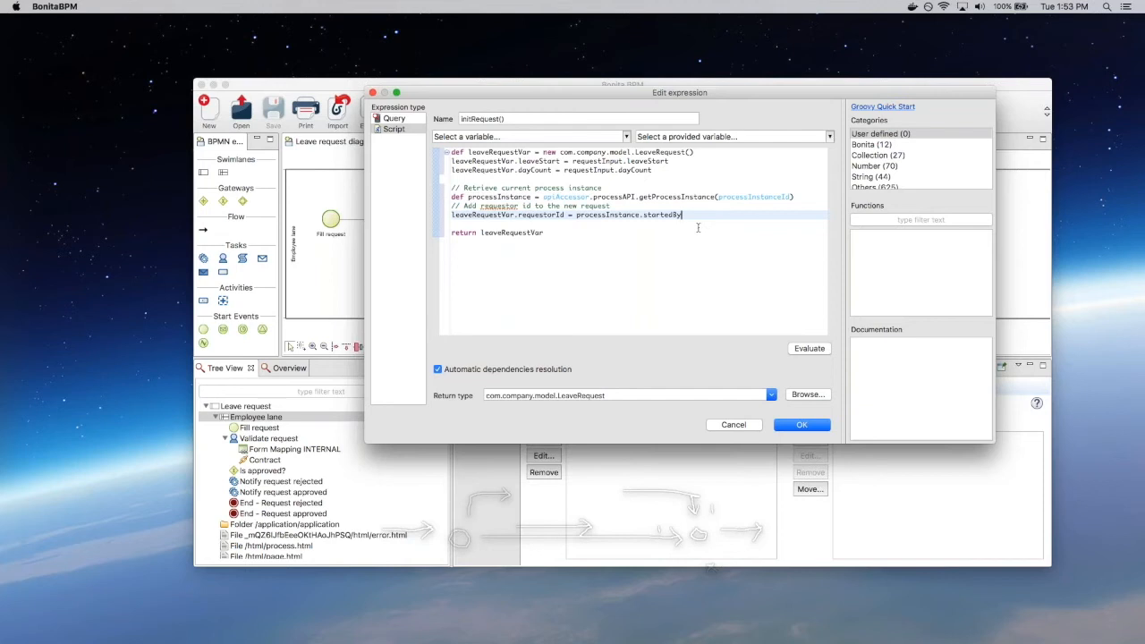
left_click(802, 429)
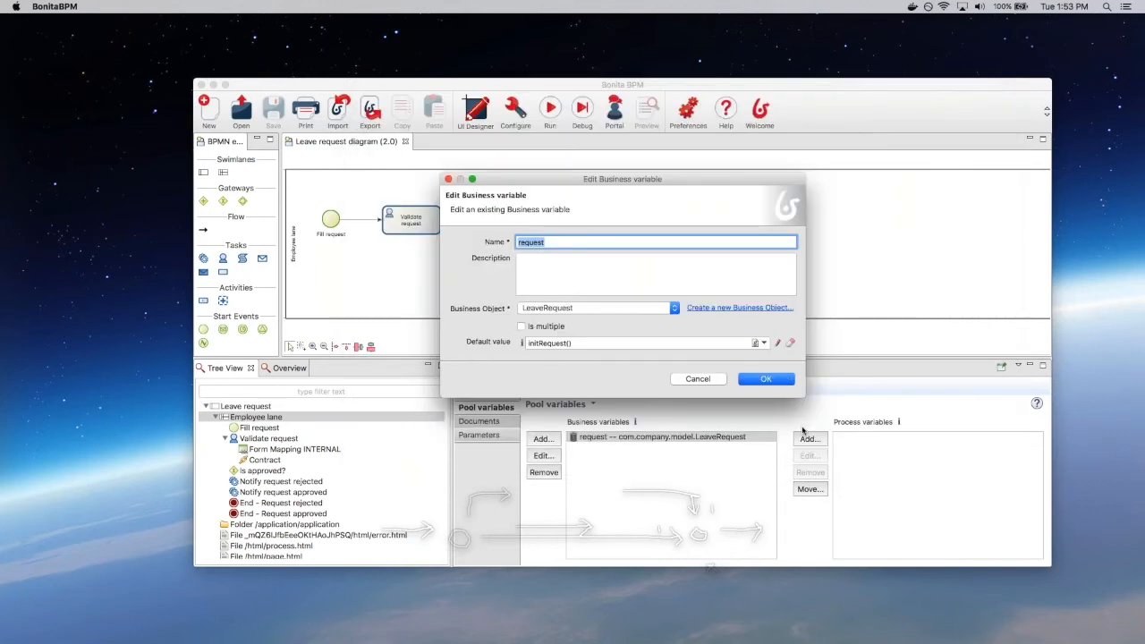
left_click(766, 379)
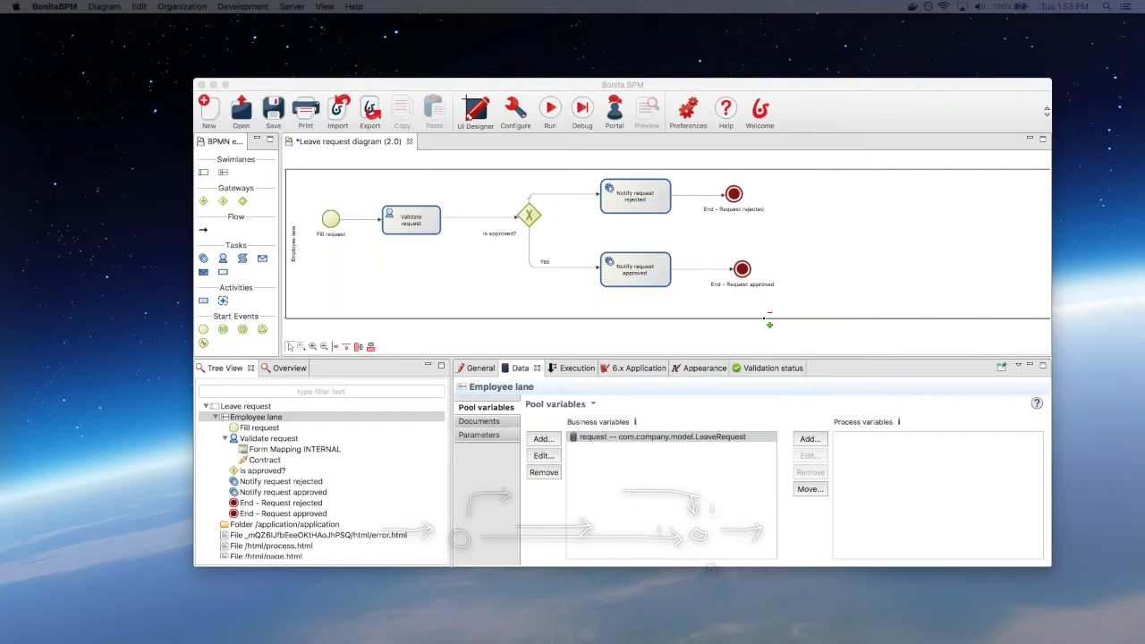
Step: Add a BOOLEAN contract input named isApproved to the Validate request task and save
left_click(412, 220)
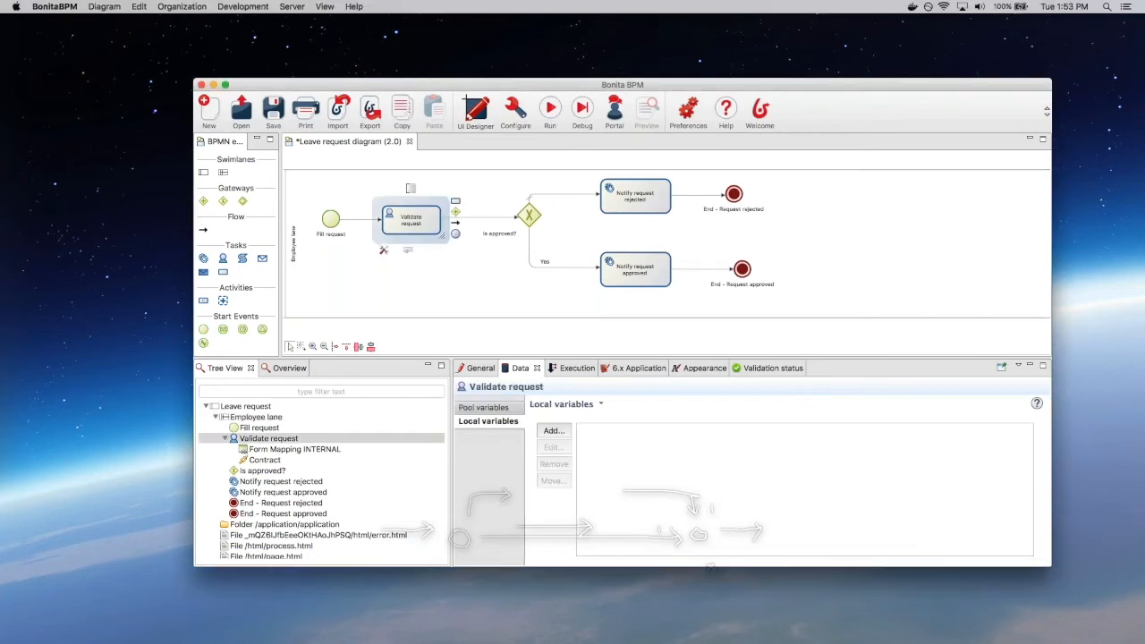
left_click(573, 368)
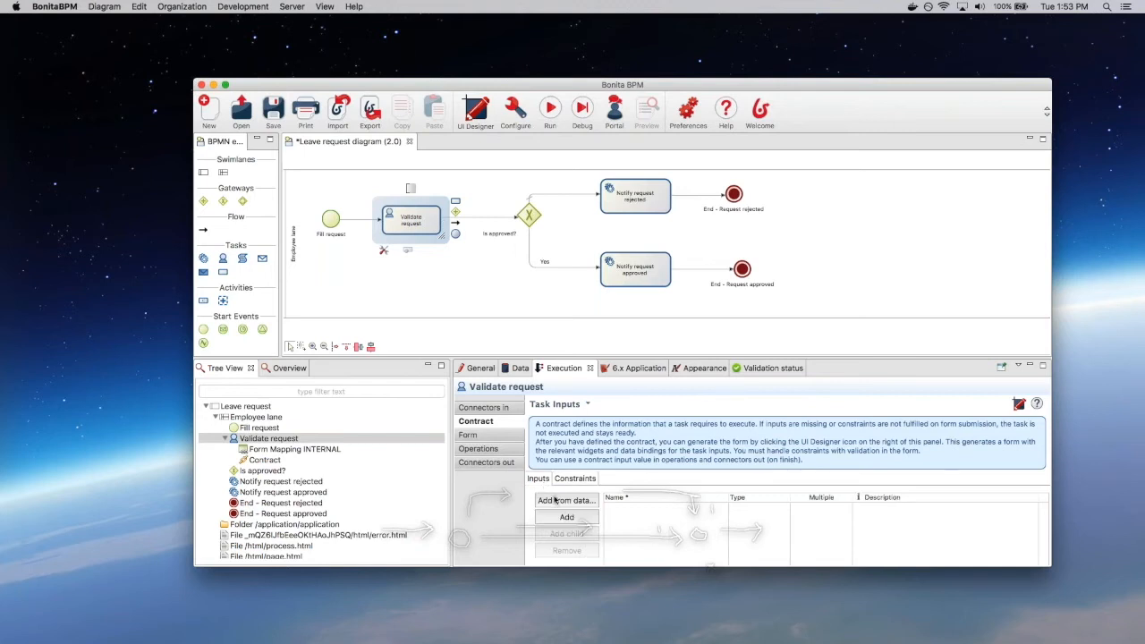
left_click(569, 516)
type("isApproved")
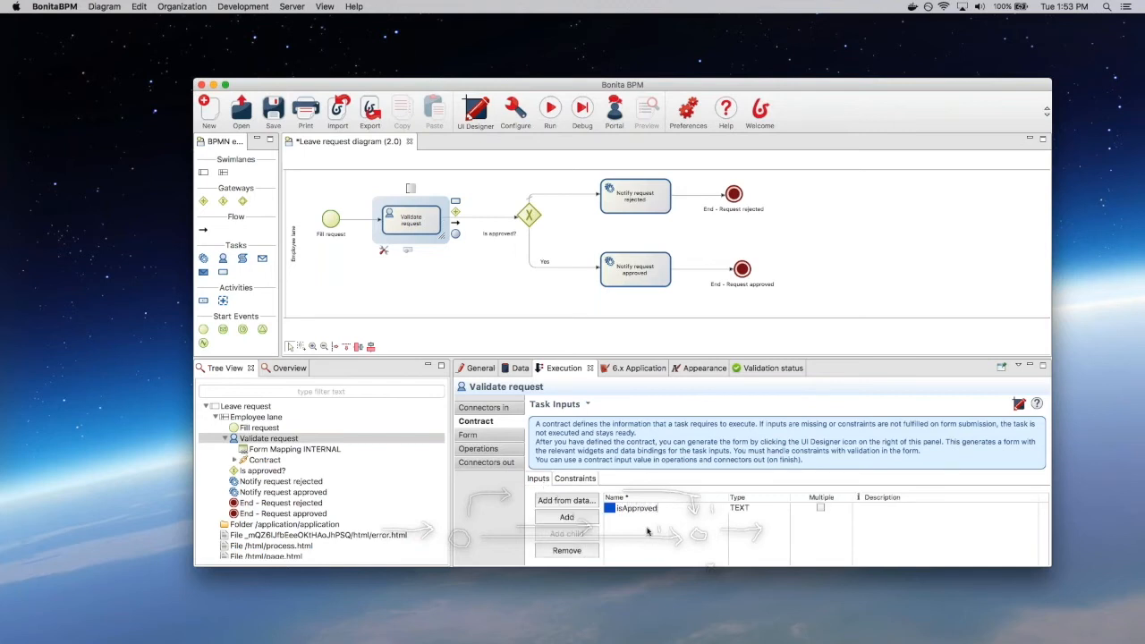
left_click(761, 507)
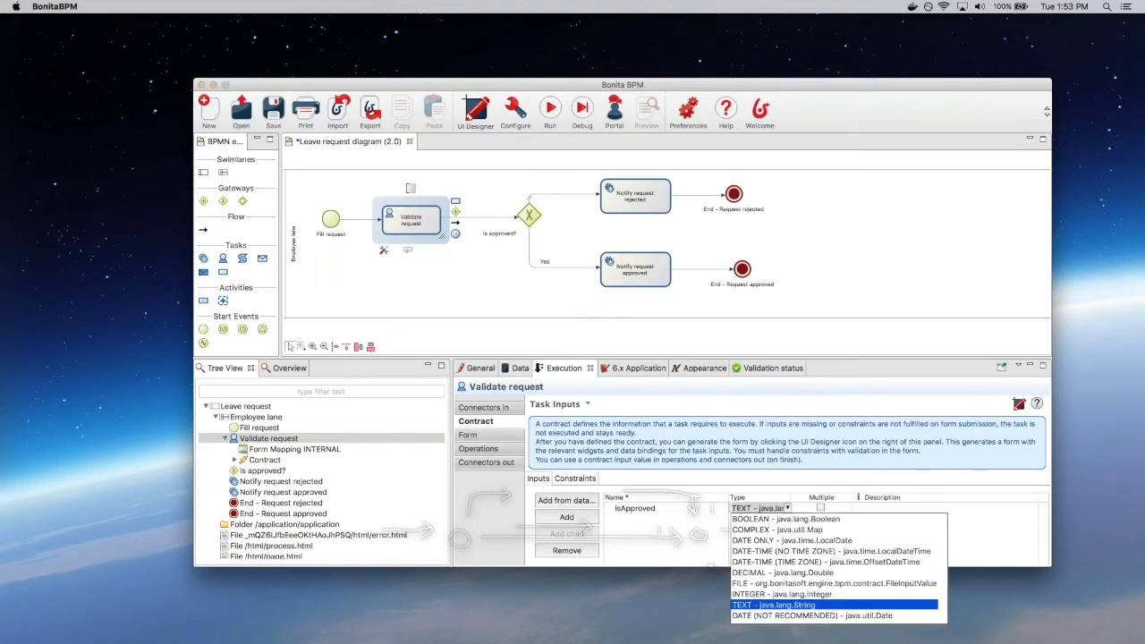
left_click(762, 519)
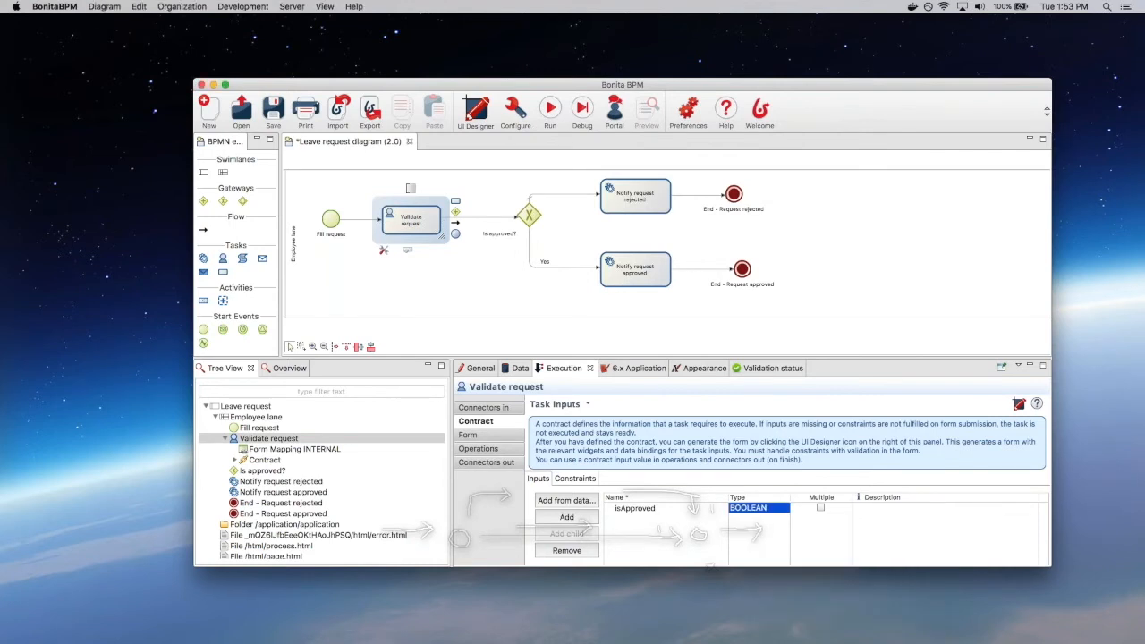
left_click(273, 113)
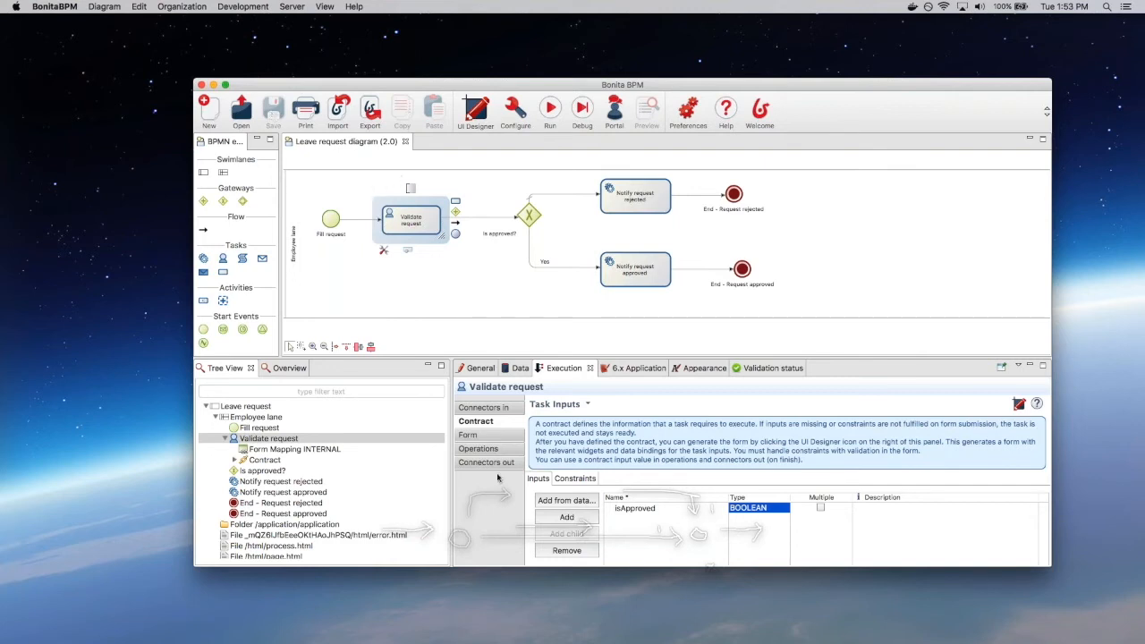
left_click(503, 450)
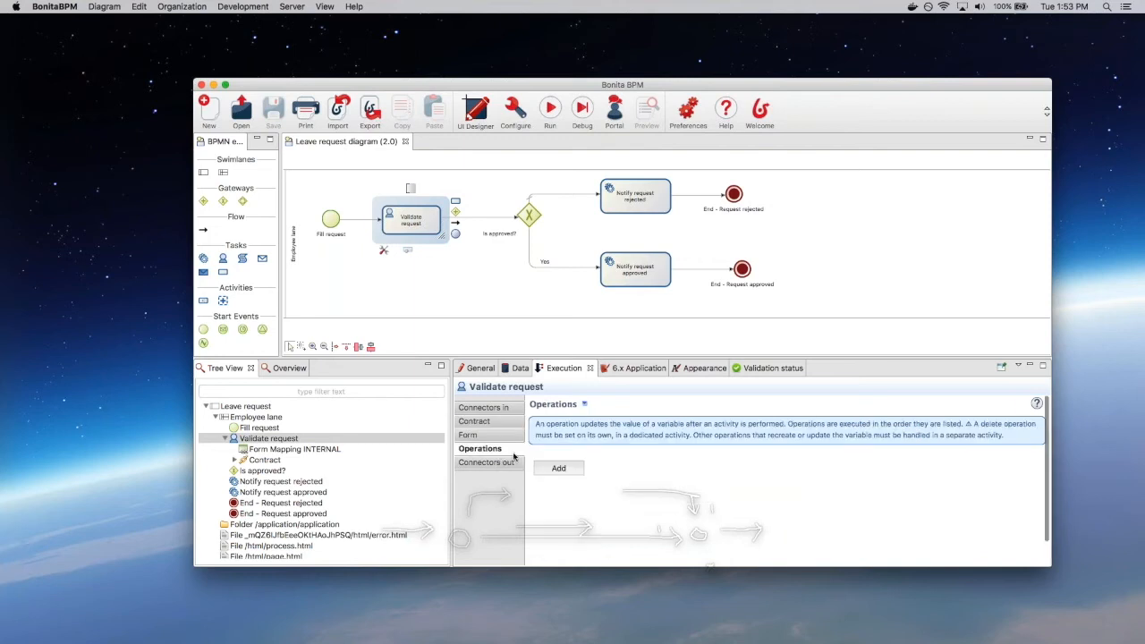
Step: Add an operation calling request.setIsApproved(Boolean) with the isApproved input, then save the diagram
left_click(578, 468)
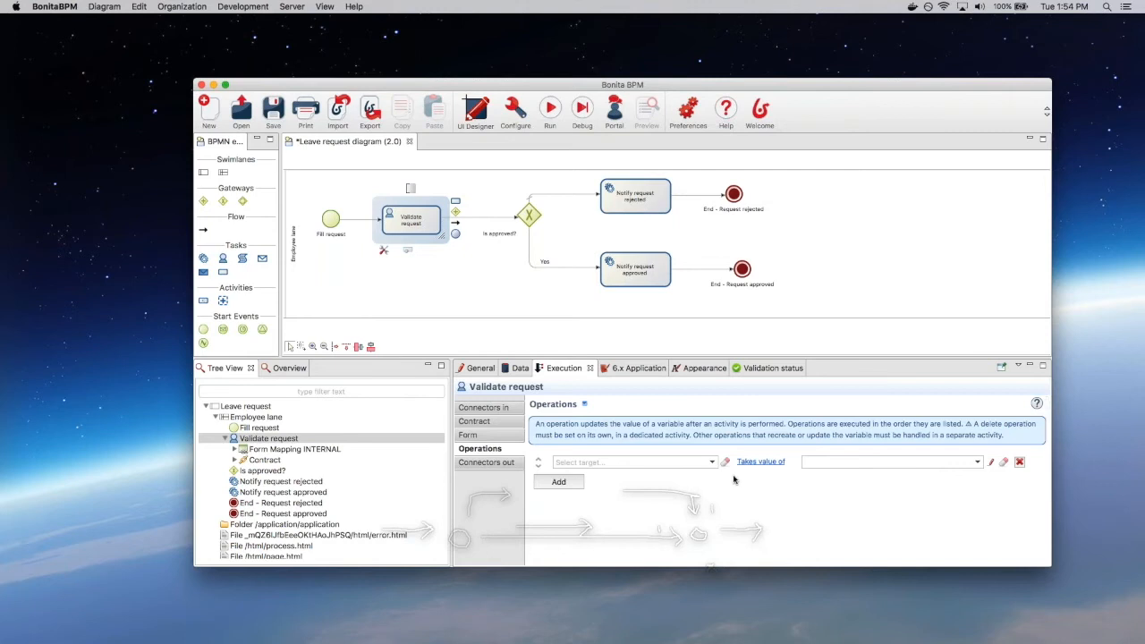
left_click(713, 463)
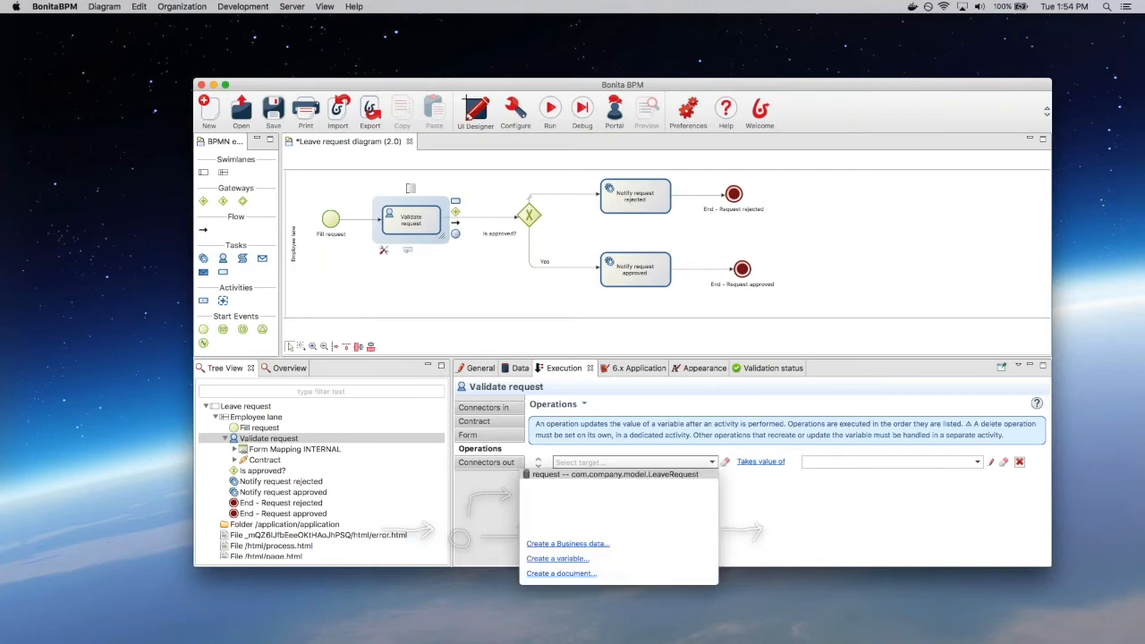
left_click(569, 475)
left_click(743, 465)
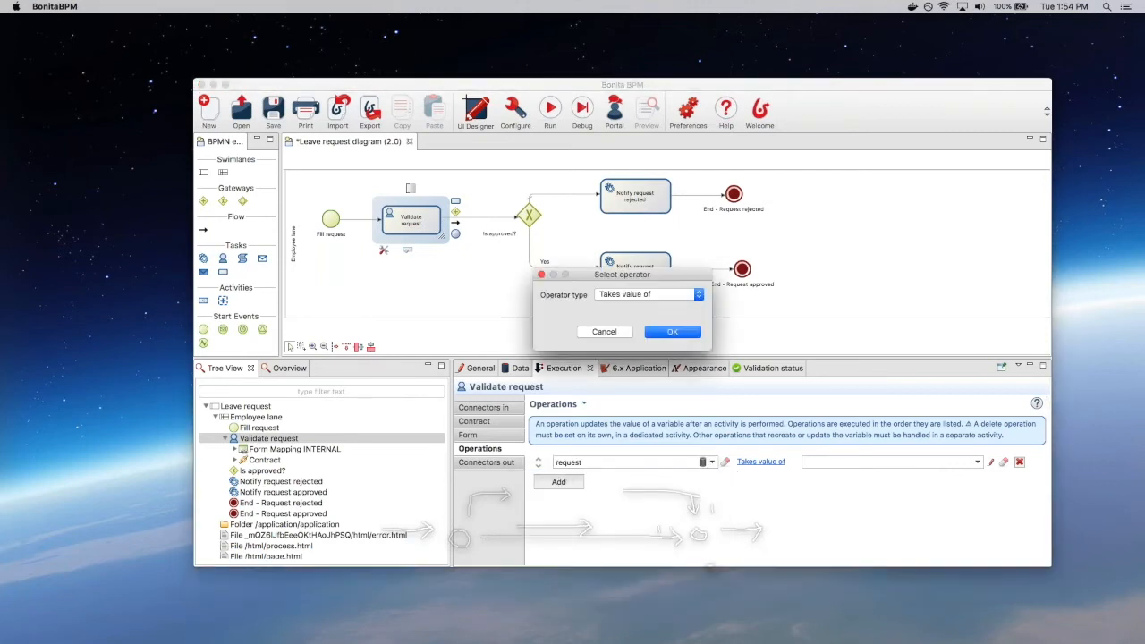
left_click(643, 295)
left_click(640, 304)
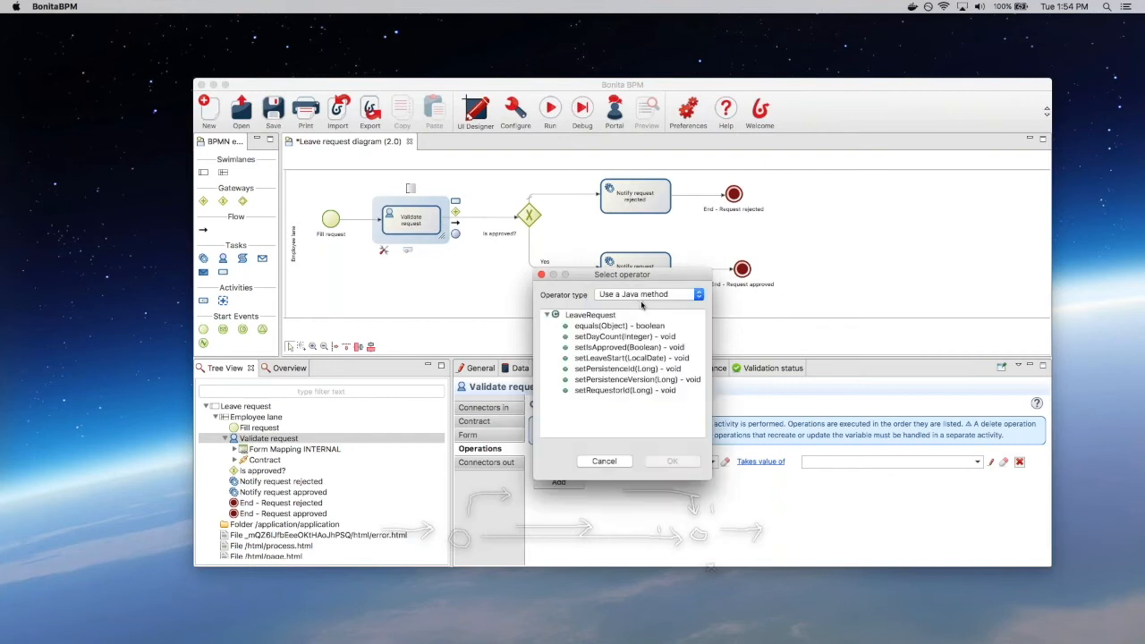
left_click(625, 350)
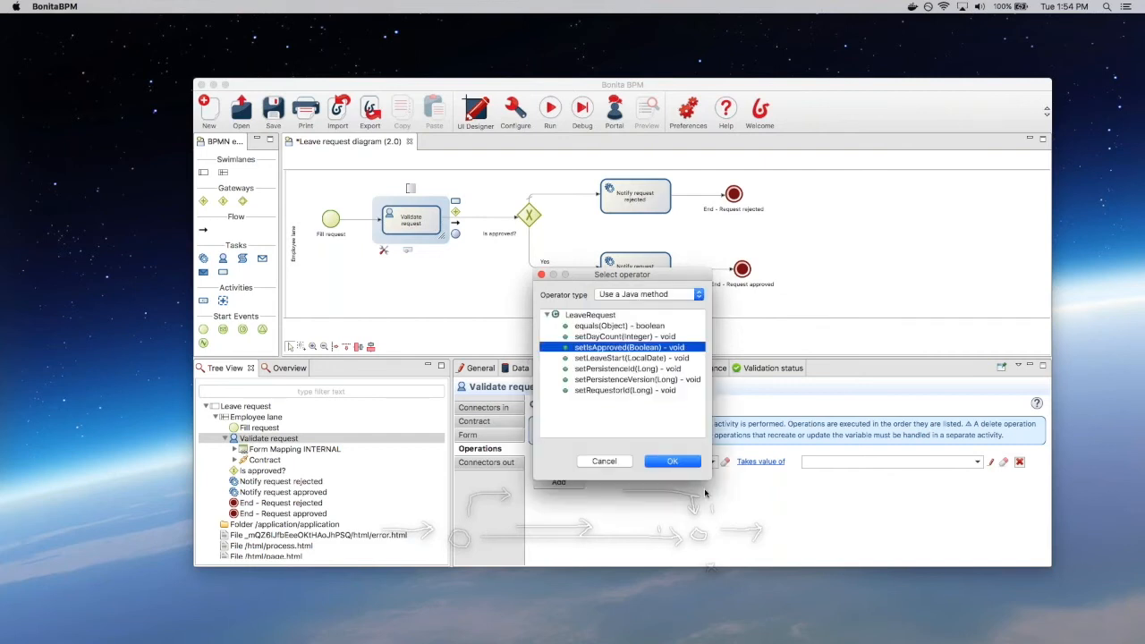
left_click(684, 465)
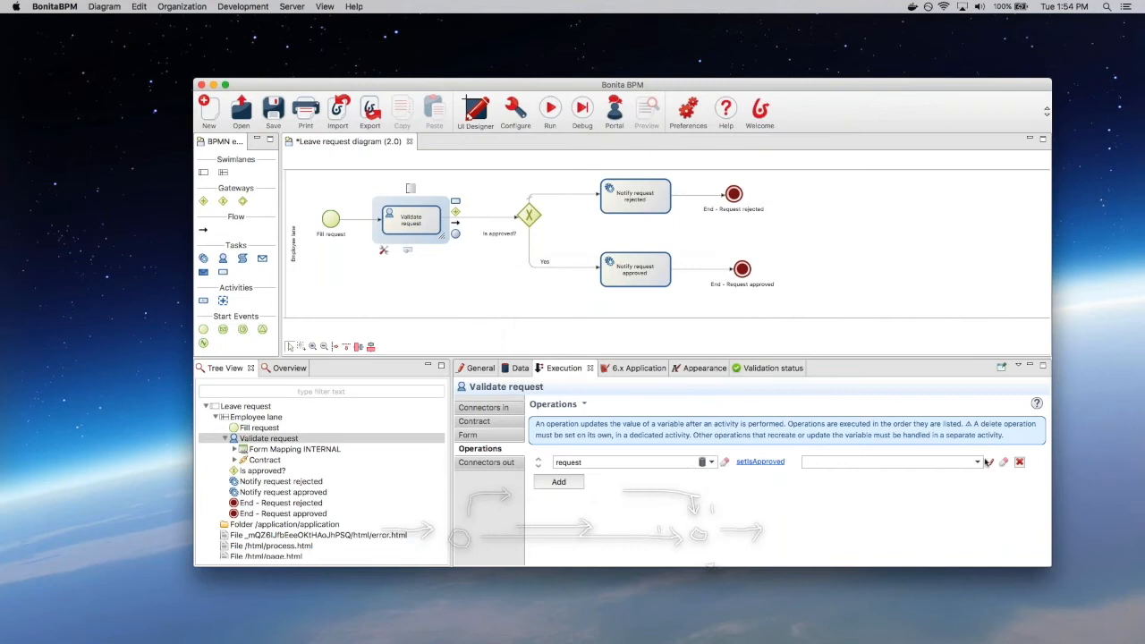
left_click(978, 461)
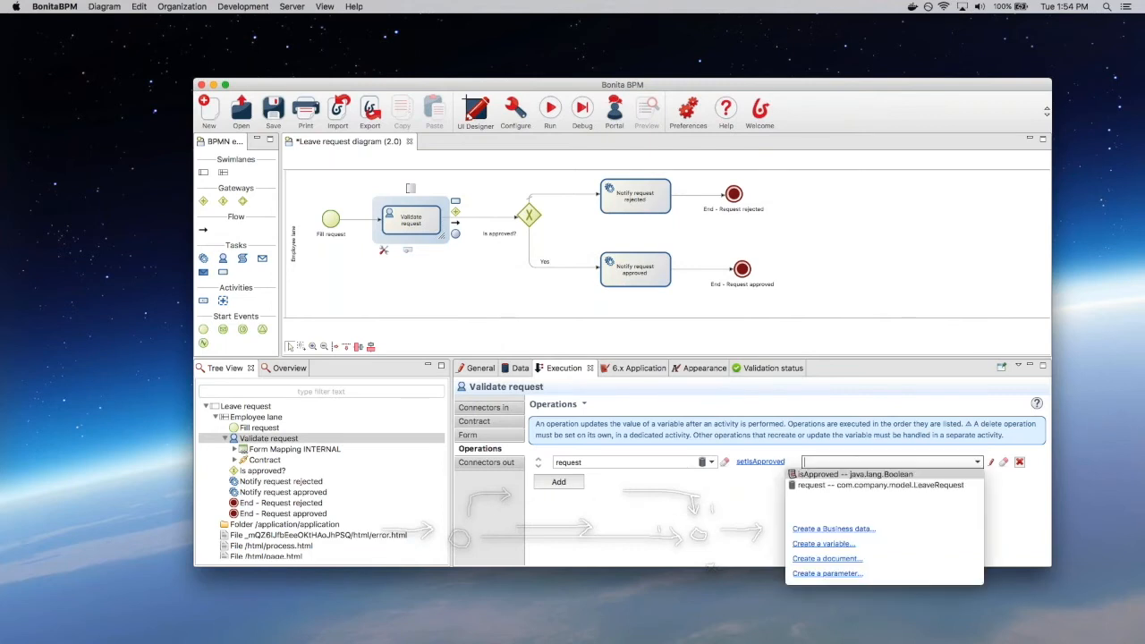
left_click(839, 474)
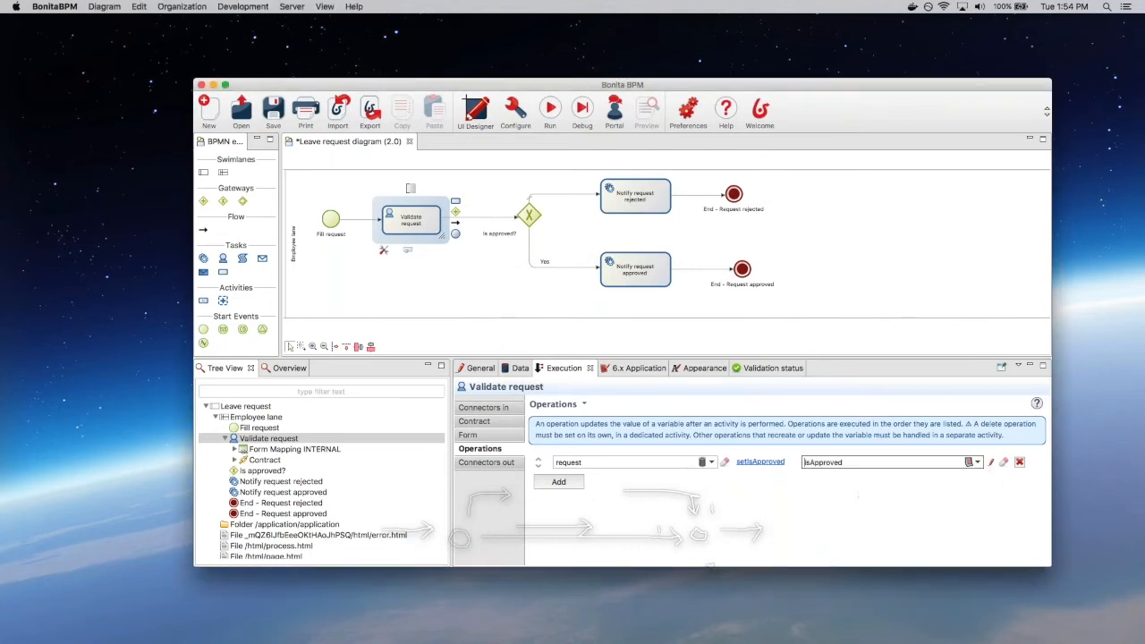
left_click(271, 107)
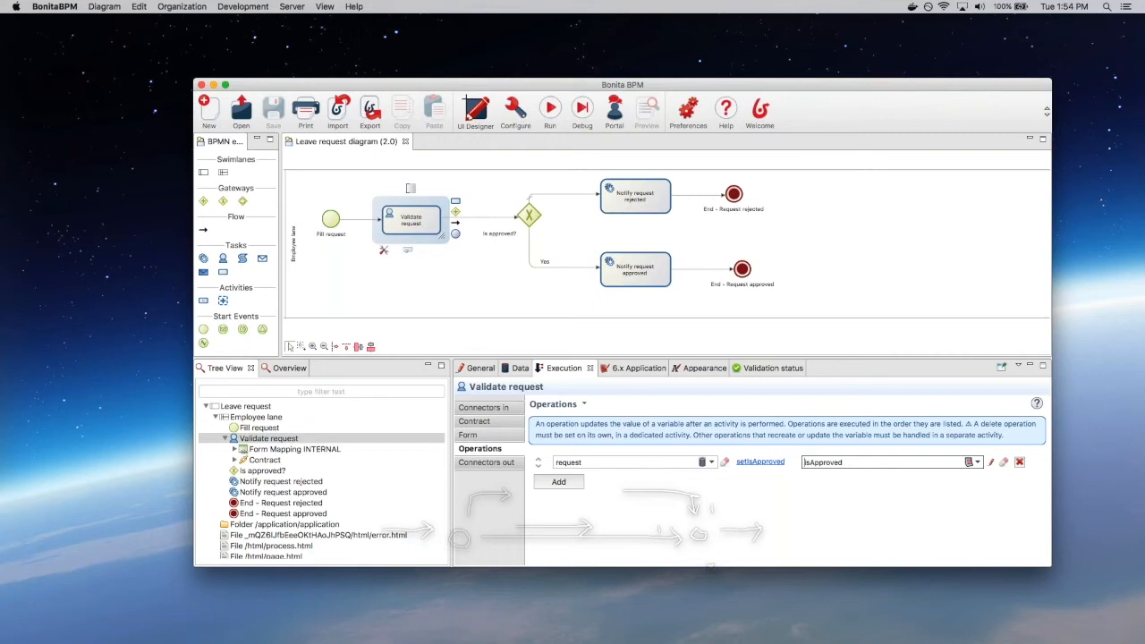
left_click(532, 252)
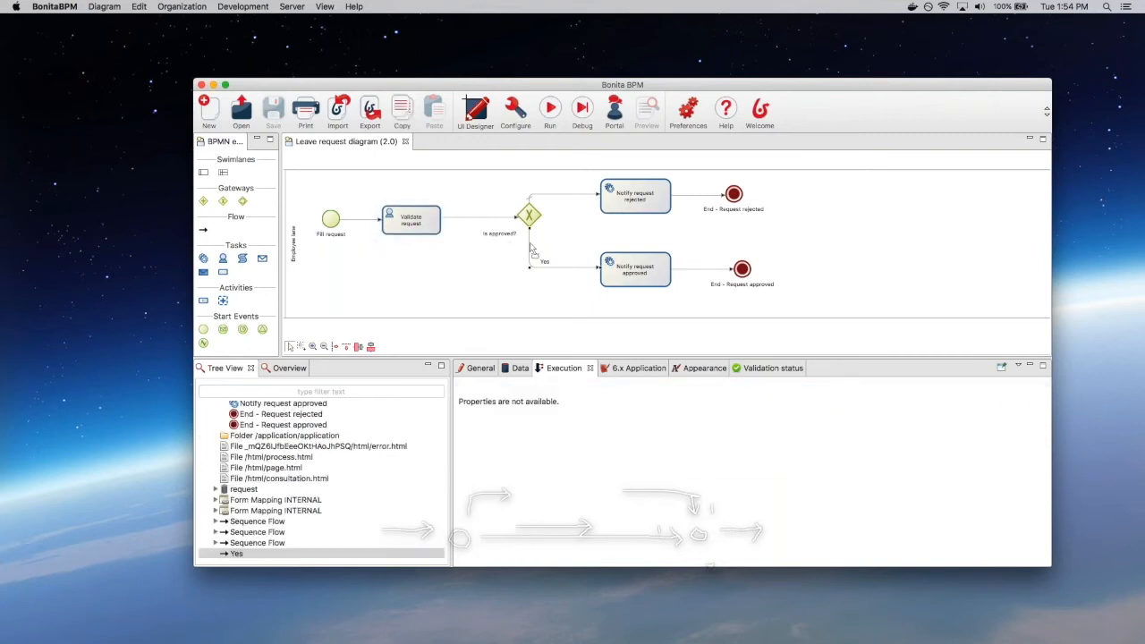
Step: Set the Yes flow condition to the Java expression request.isIsApproved(), save, and run the process
left_click(515, 366)
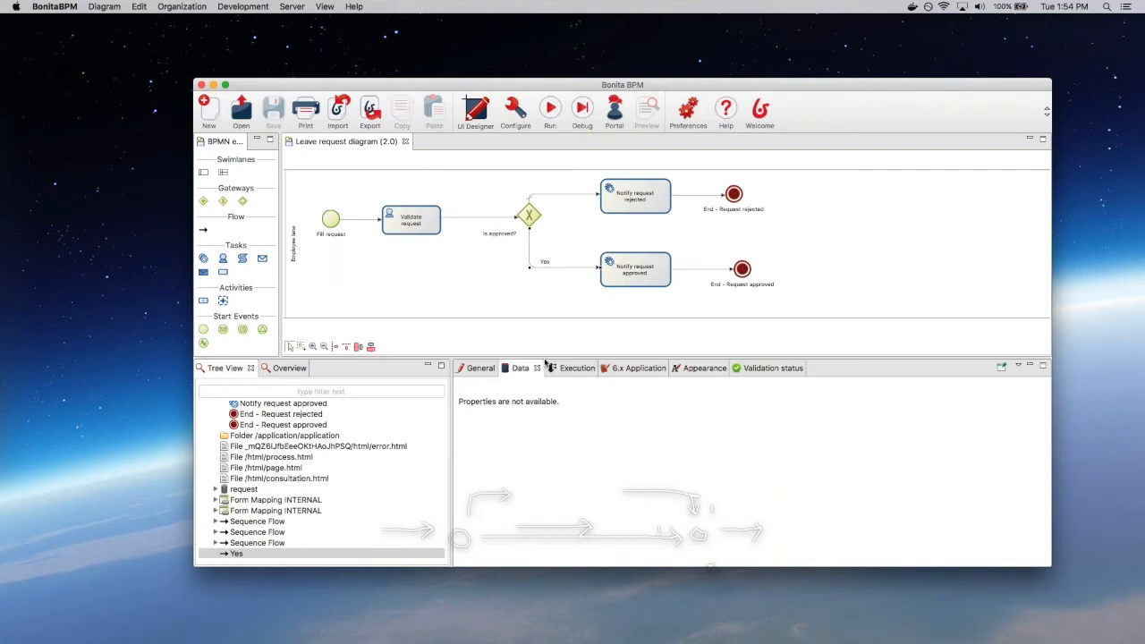
left_click_drag(545, 362, 545, 336)
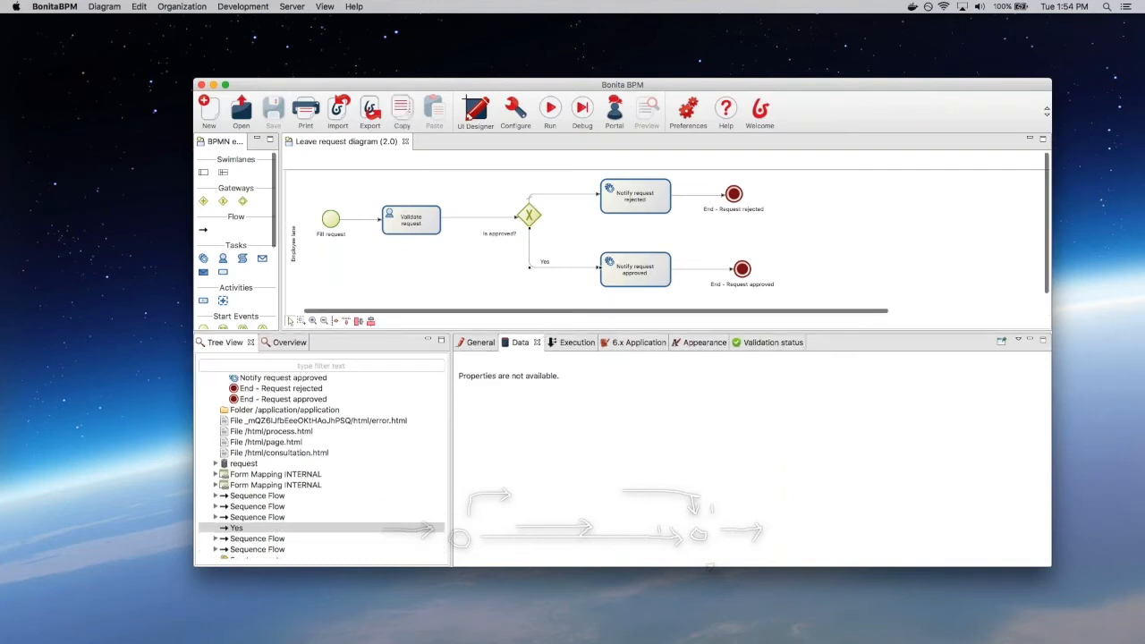
left_click(529, 218)
left_click(530, 252)
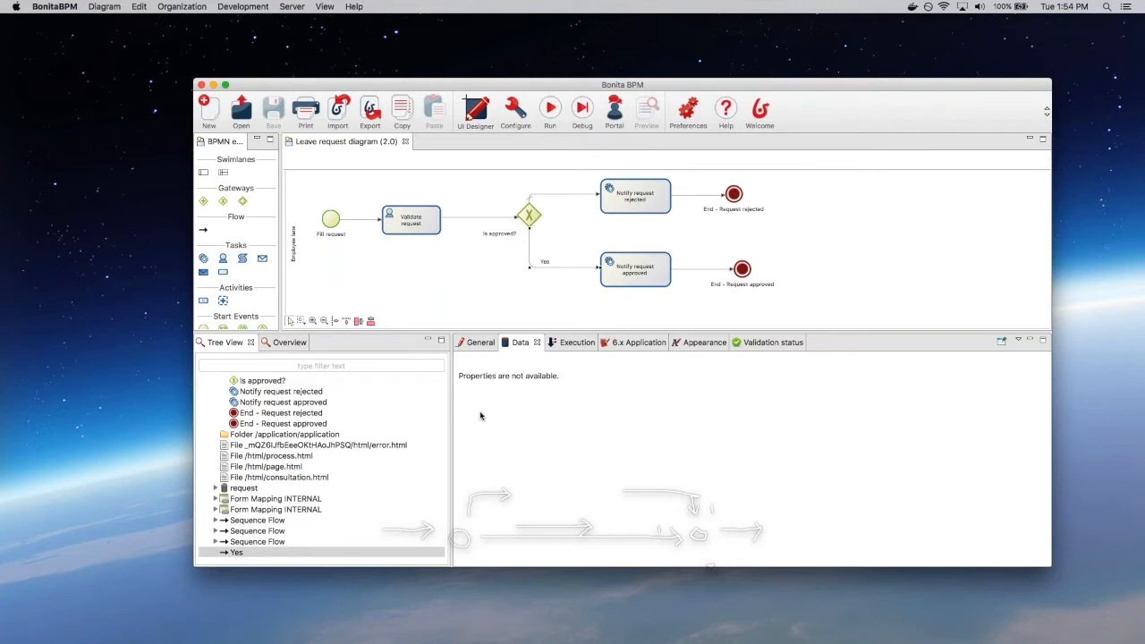
left_click(467, 345)
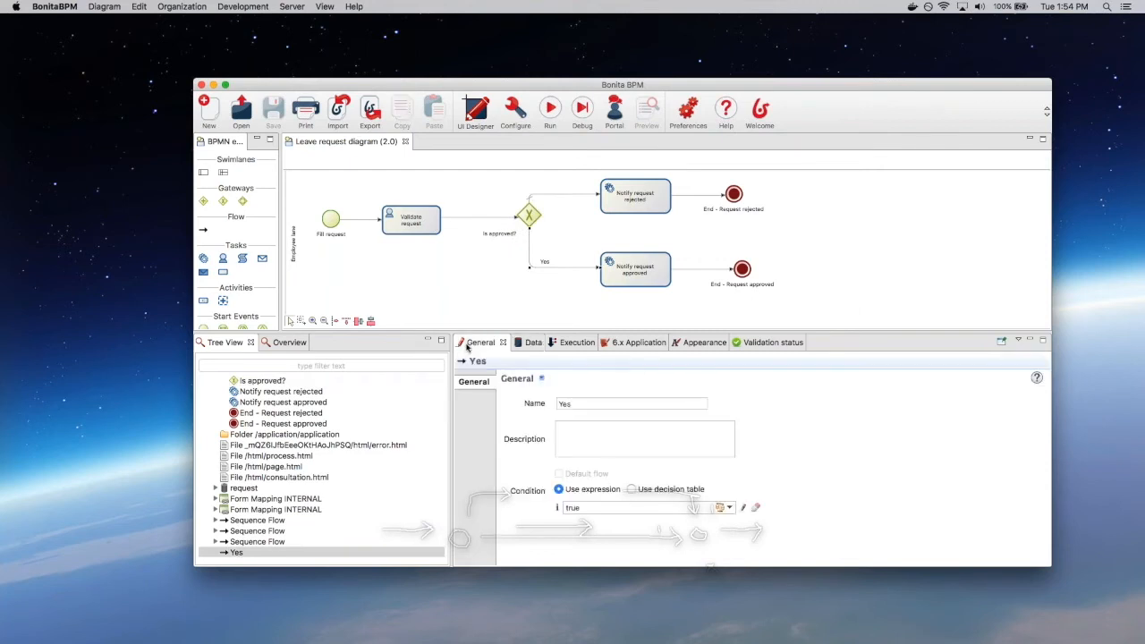
left_click(742, 508)
left_click(414, 139)
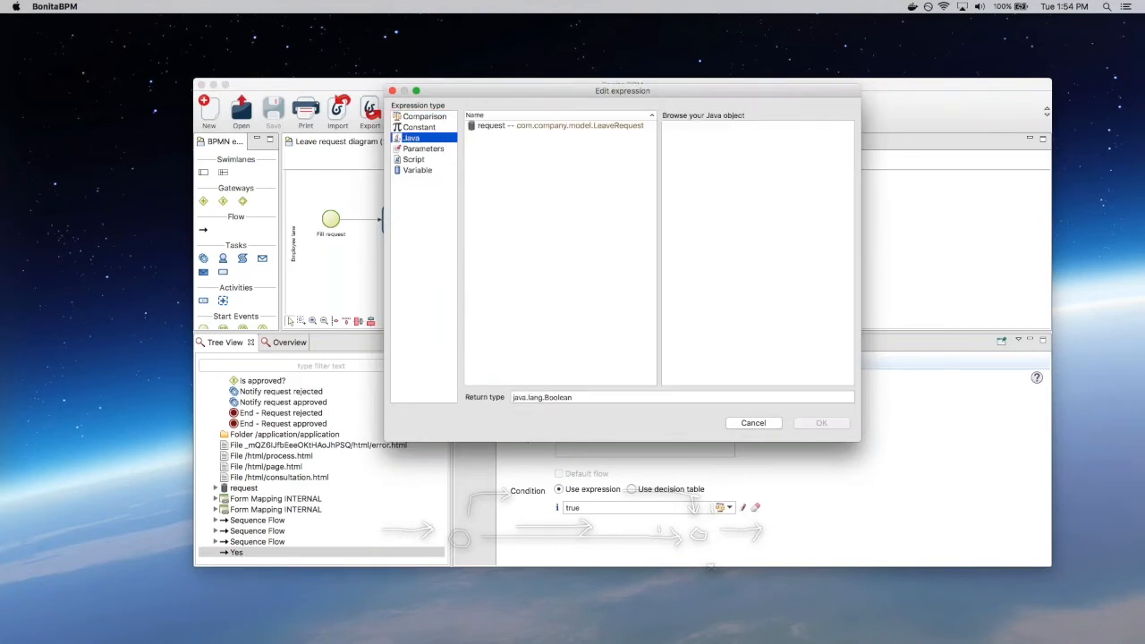
left_click(524, 127)
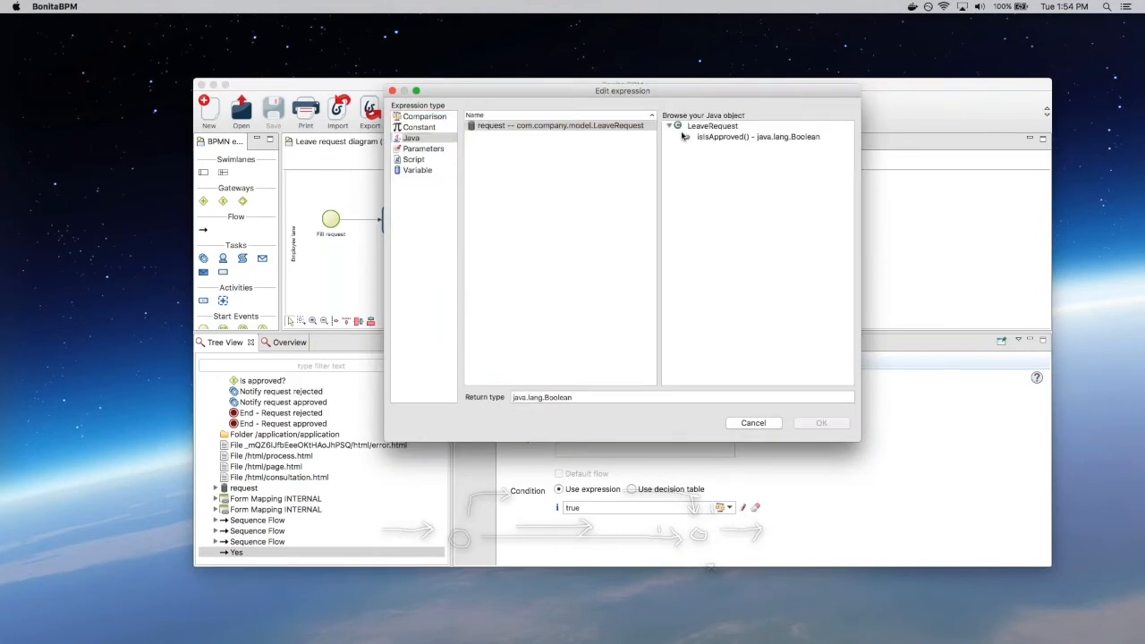
left_click(710, 138)
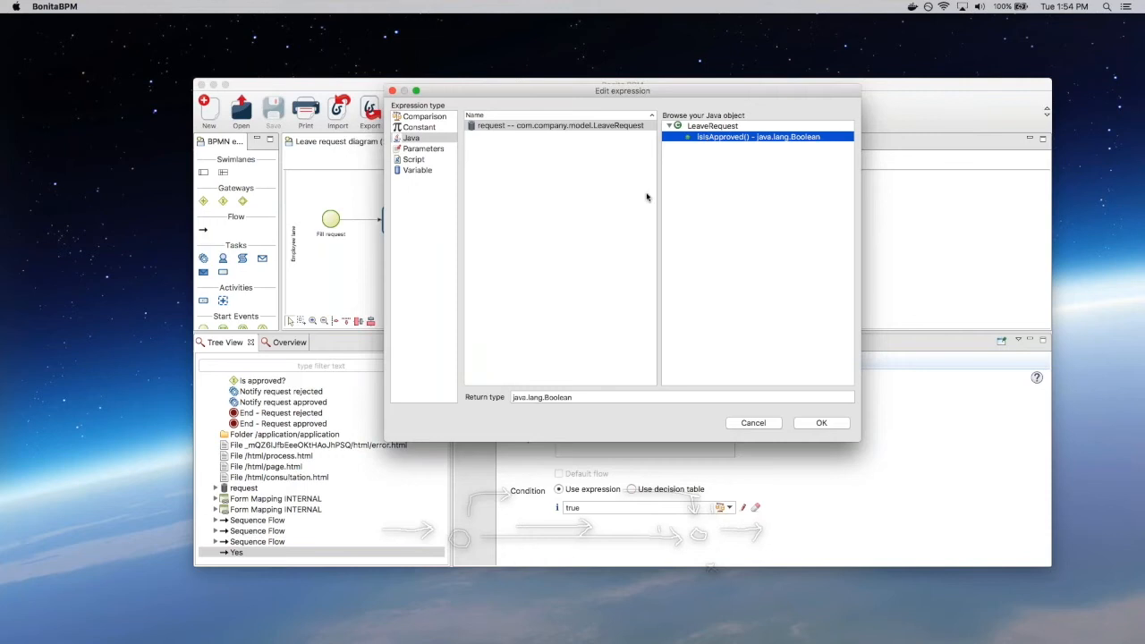
left_click(821, 423)
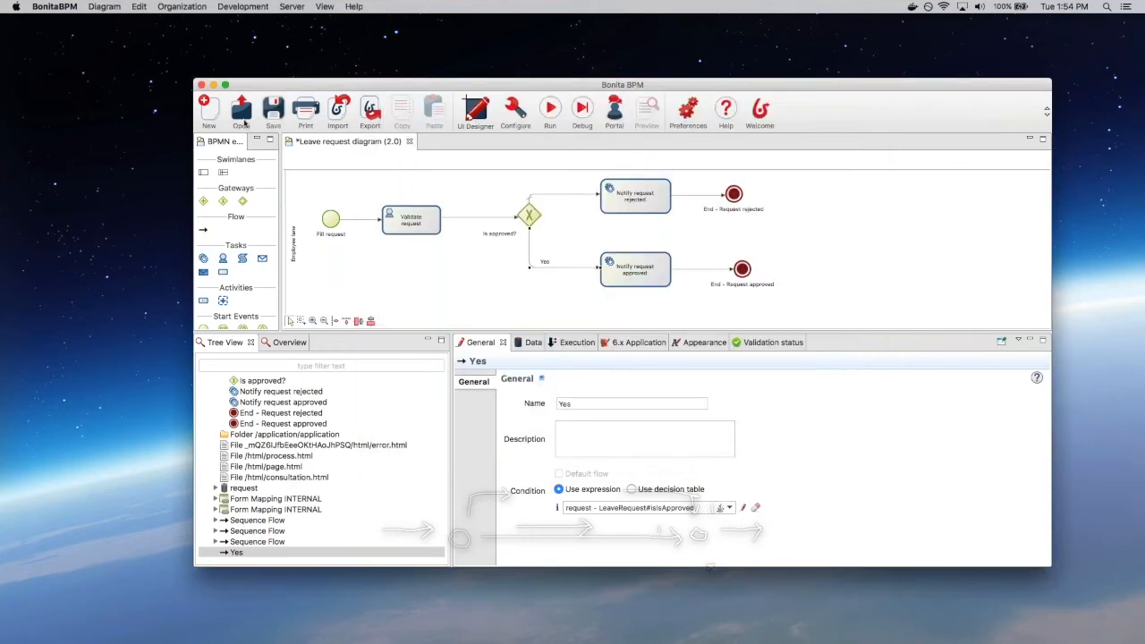
left_click(270, 113)
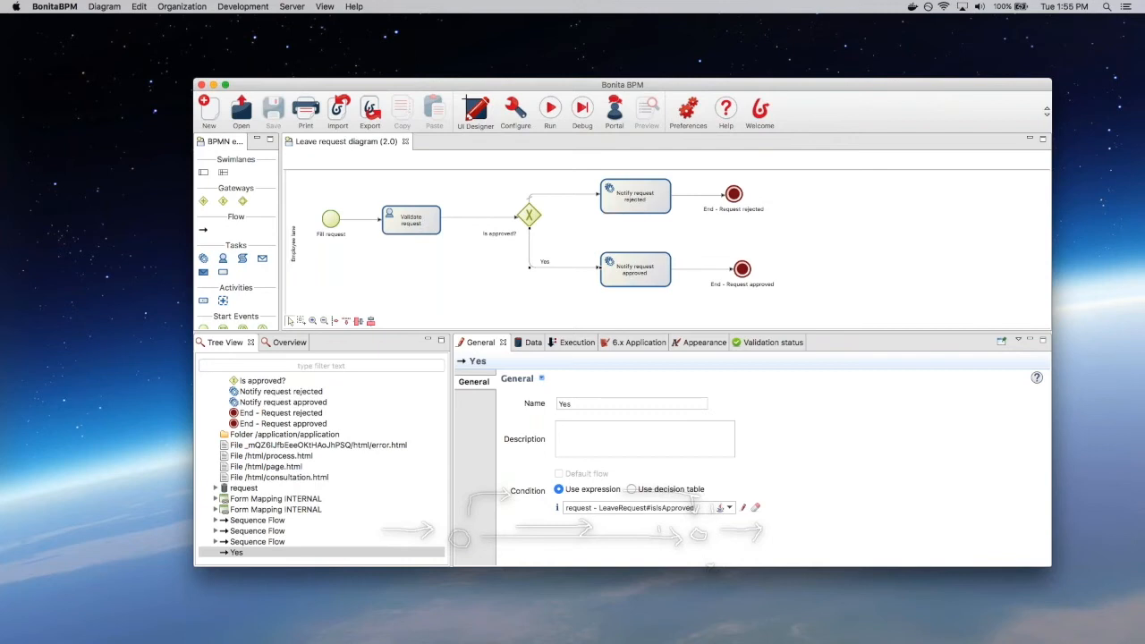
left_click(548, 108)
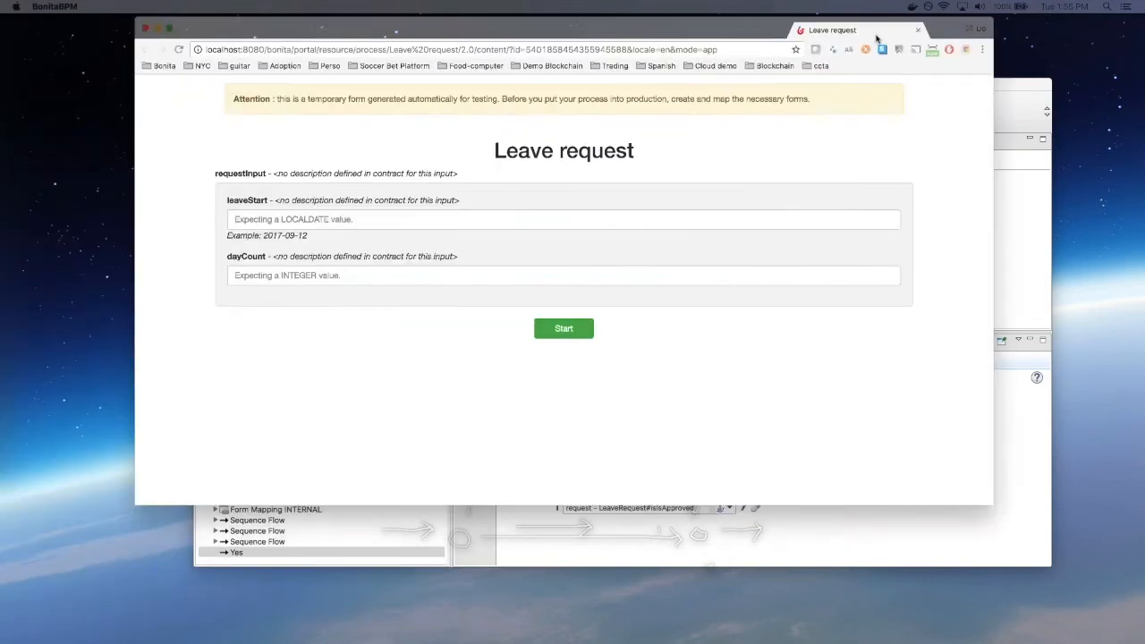
Step: Start a leave request in the portal with leaveStart 2017-09-13 and dayCount 12
left_click_drag(876, 37, 869, 37)
double_click(869, 34)
left_click(392, 219)
type("2017-")
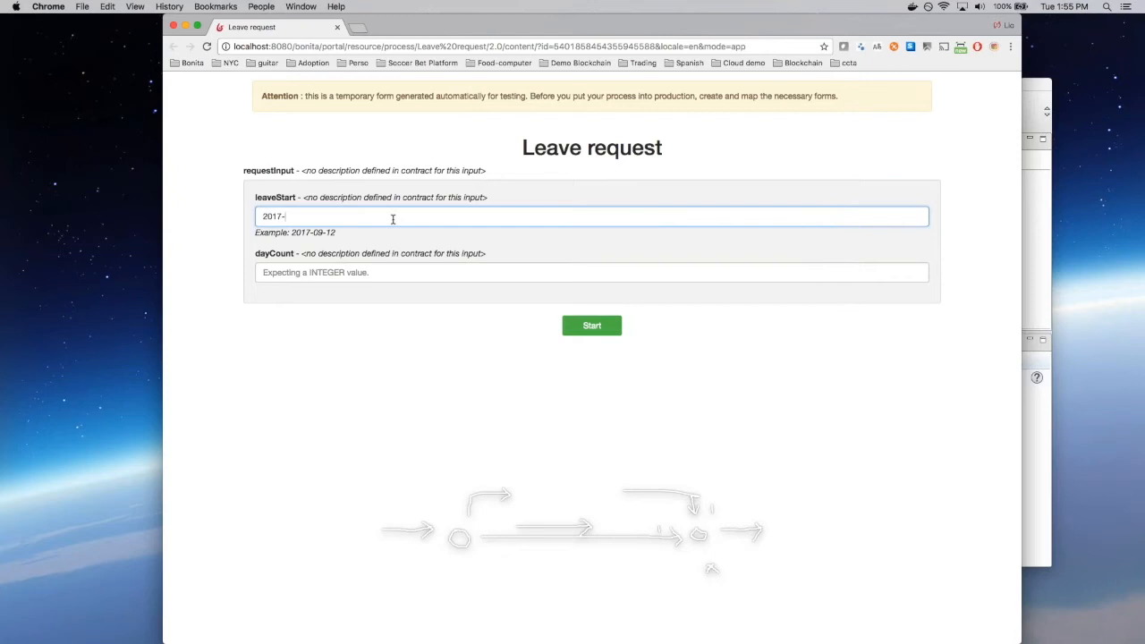
type("9-13")
left_click(306, 277)
type("12")
left_click(487, 411)
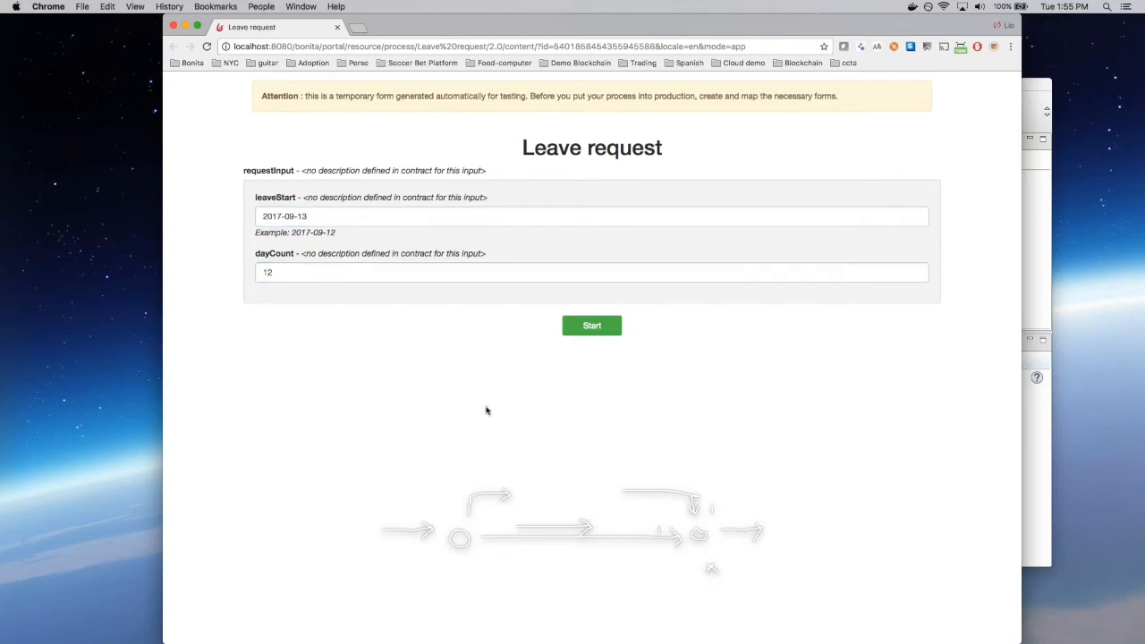
left_click(606, 328)
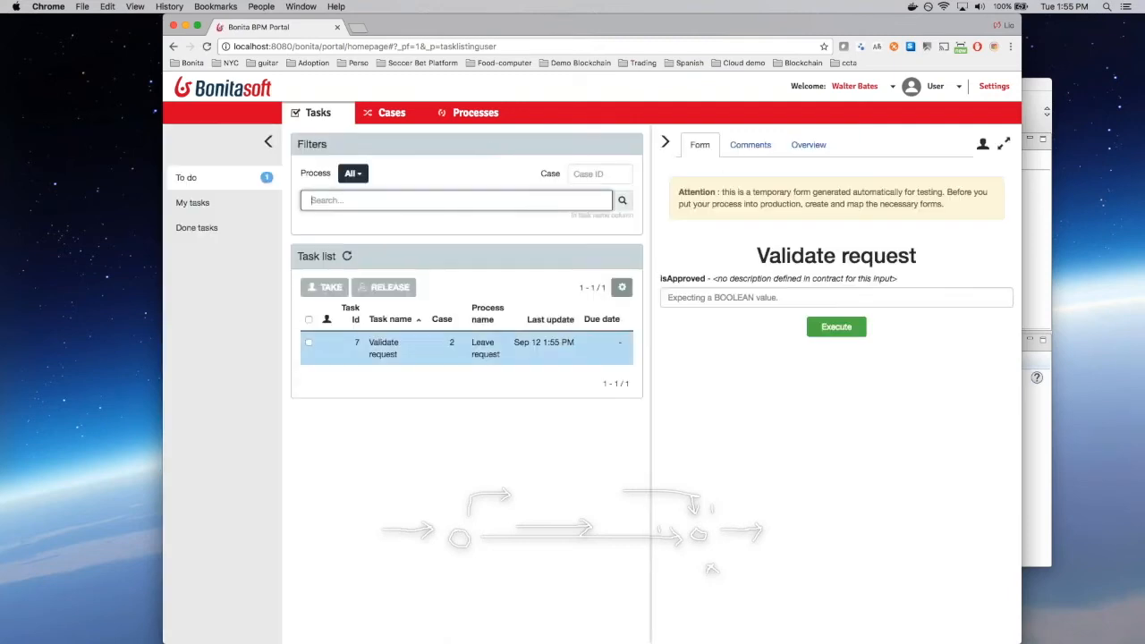
Step: Take the Validate request task and execute it with isApproved set to true
left_click(899, 201)
left_click(788, 297)
type("true")
left_click(900, 384)
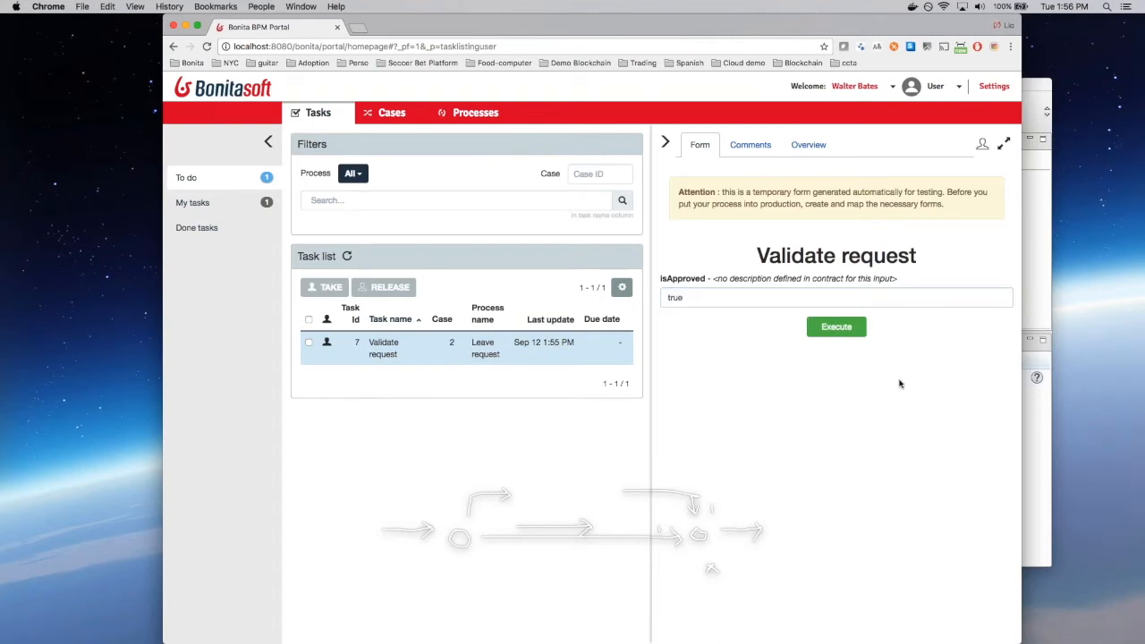
left_click(836, 326)
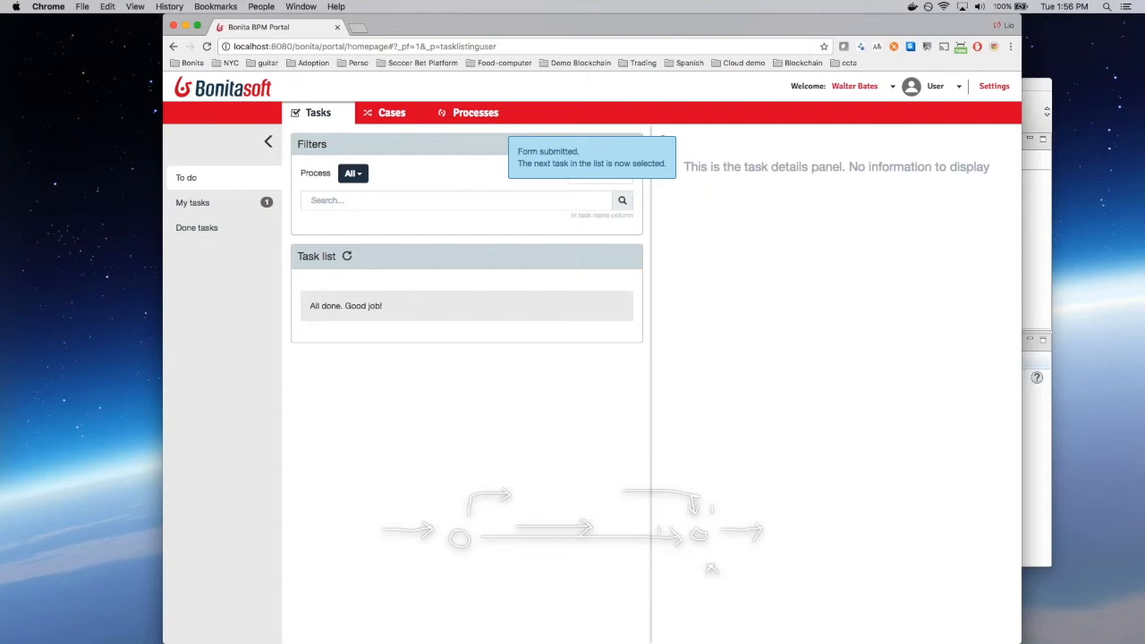
key("super+Tab")
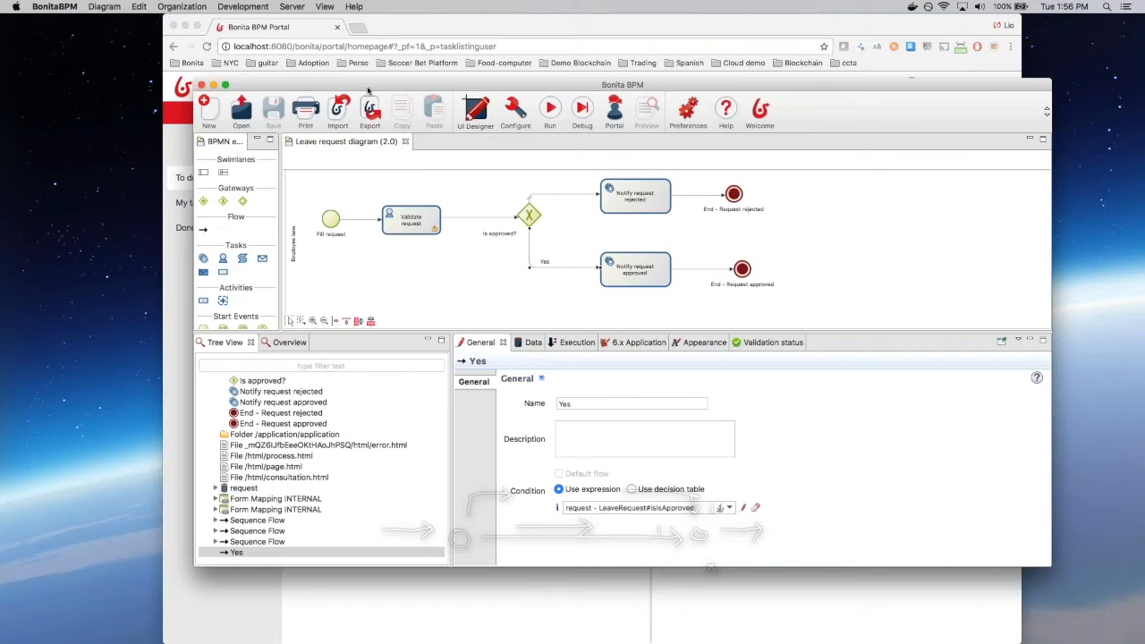
Step: Move the studio window aside and bring it back over the portal
left_click_drag(261, 84, 0, 45)
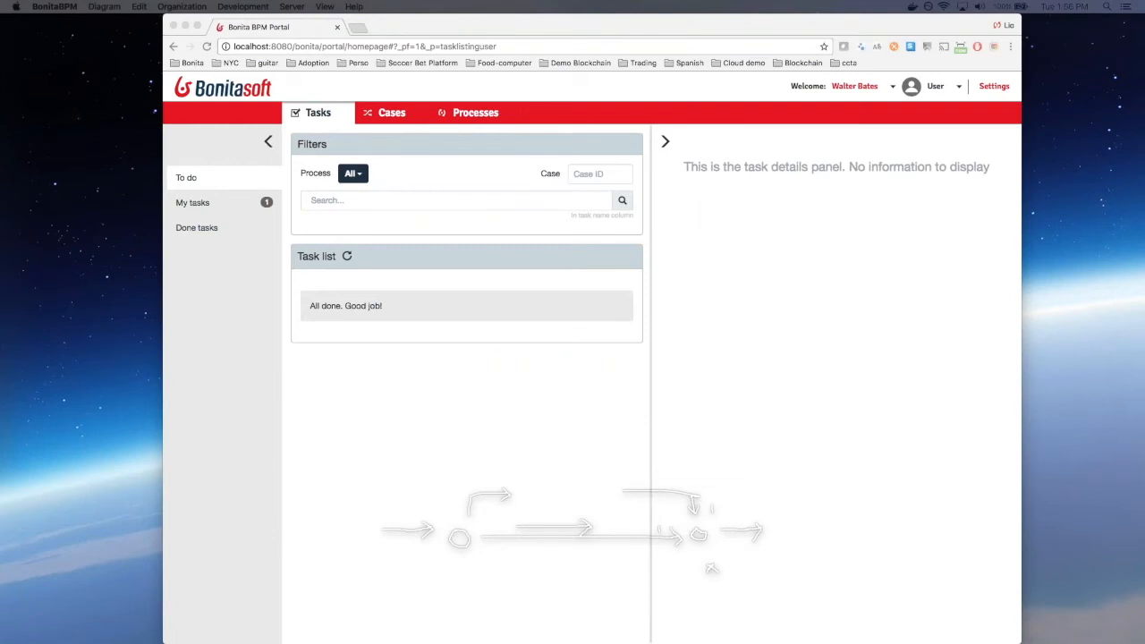
left_click_drag(0, 90, 761, 106)
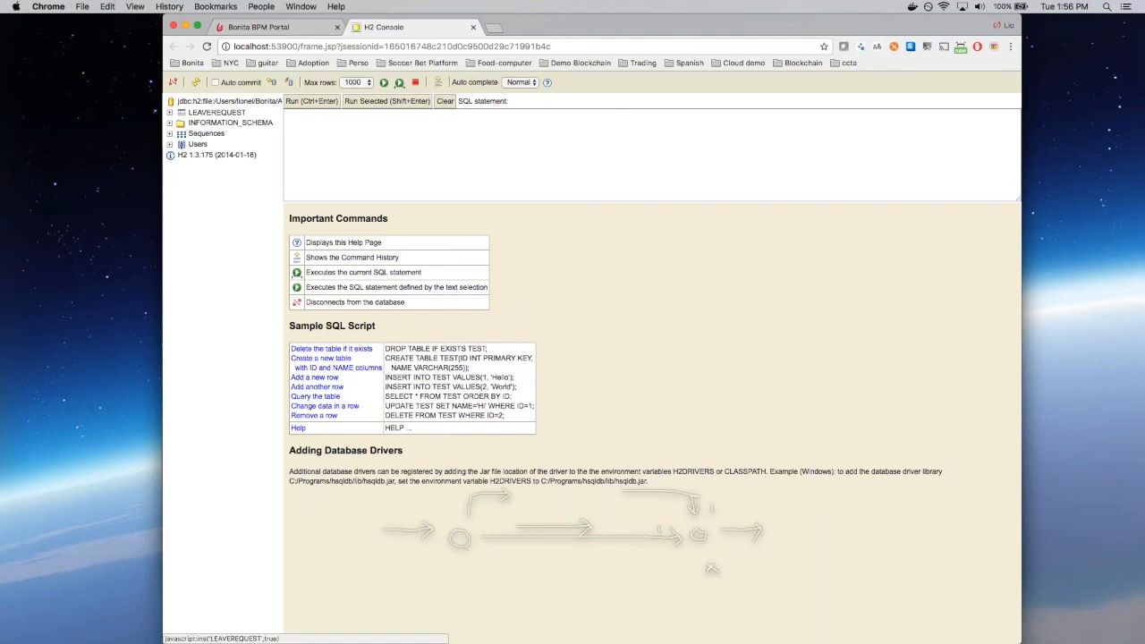
Step: Run SELECT * FROM LEAVEREQUEST to confirm the row, then advance to the Forms & Pages slide
left_click(232, 117)
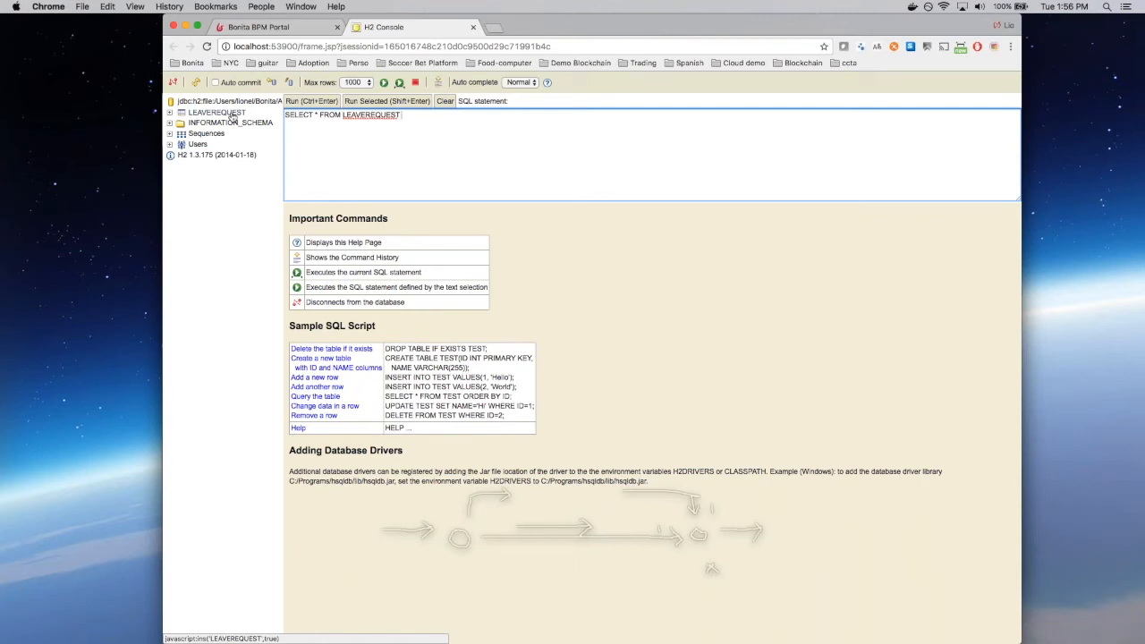
left_click(325, 103)
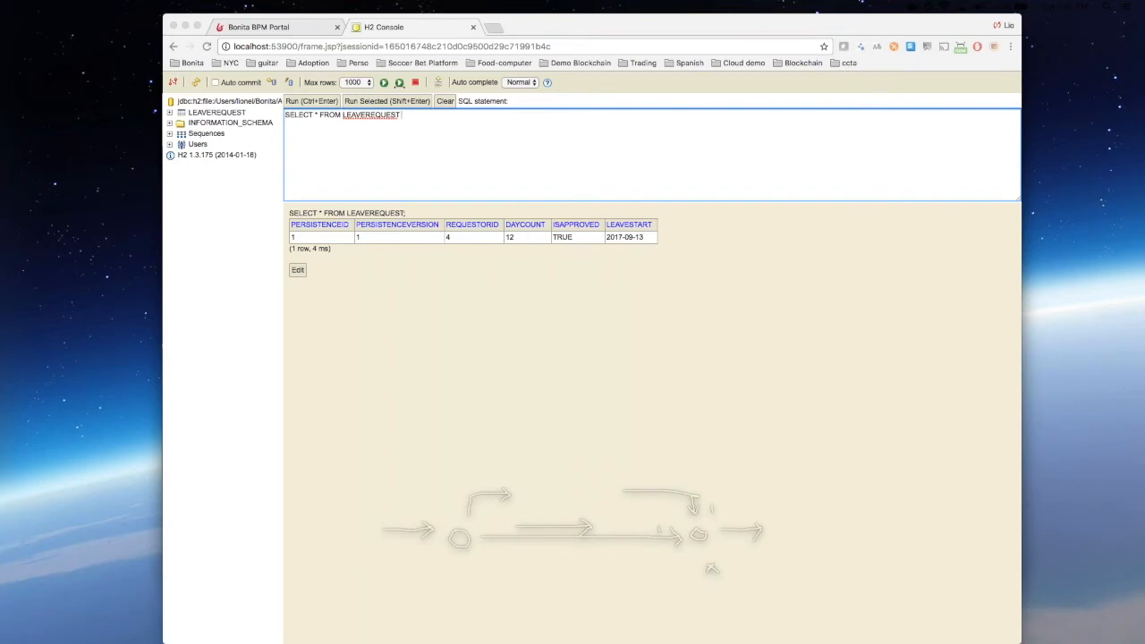
key("ctrl+Right")
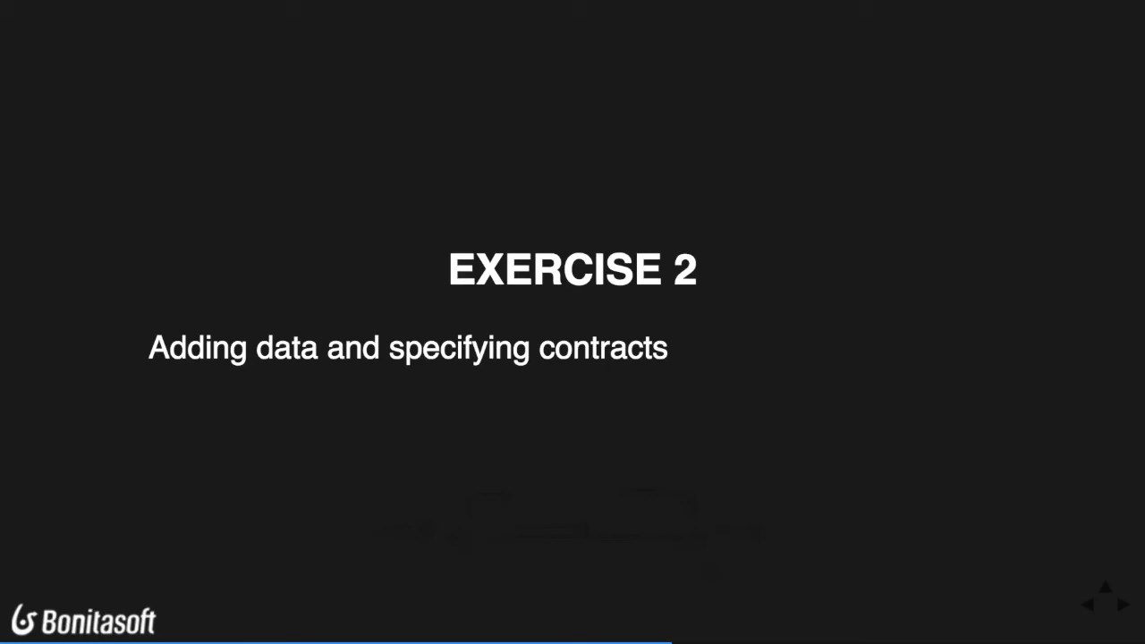
key("Right")
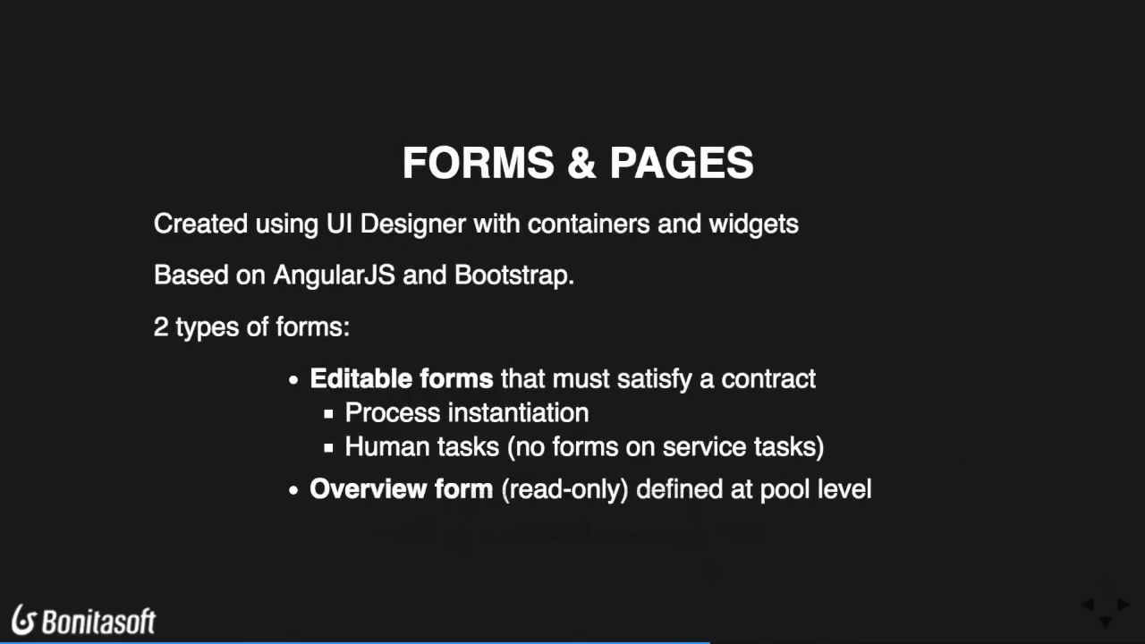
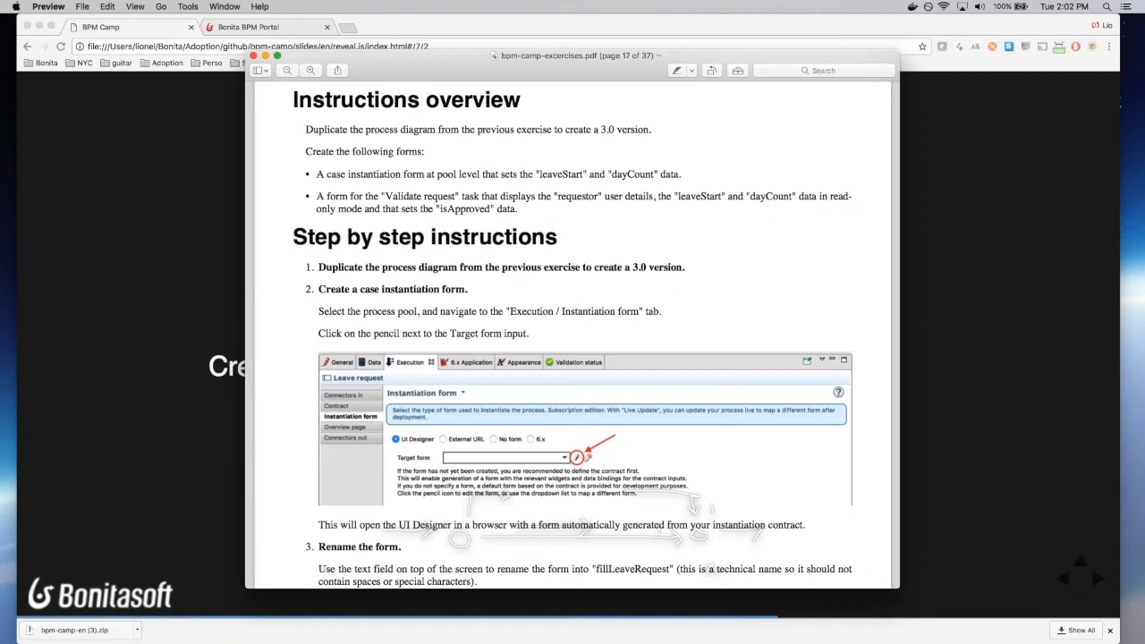
Step: Move the exercise PDF aside to reveal the 'EXERCISE 3 – Creating forms' slide
key("super+Tab")
key("super+Tab")
key("super+Tab")
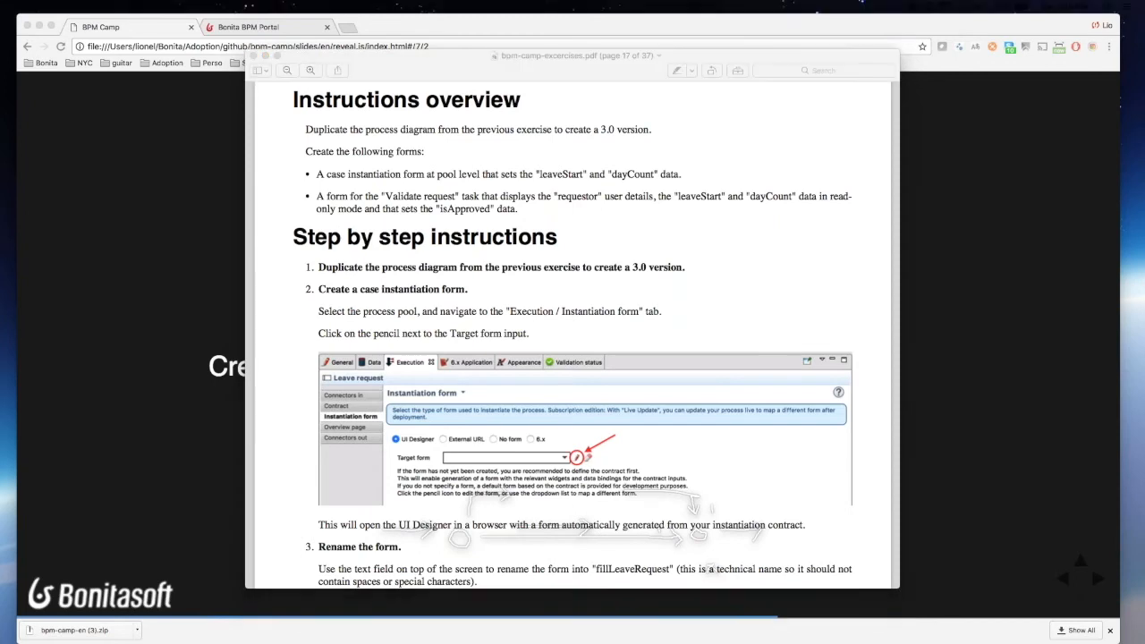
key("super+Tab")
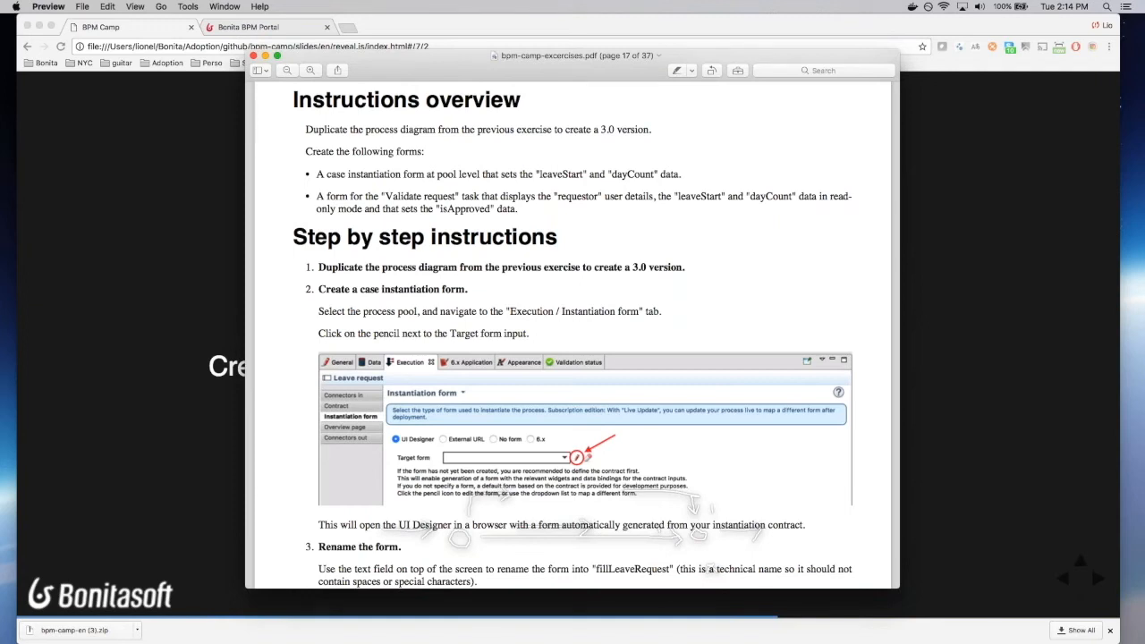
left_click_drag(682, 66, 0, 90)
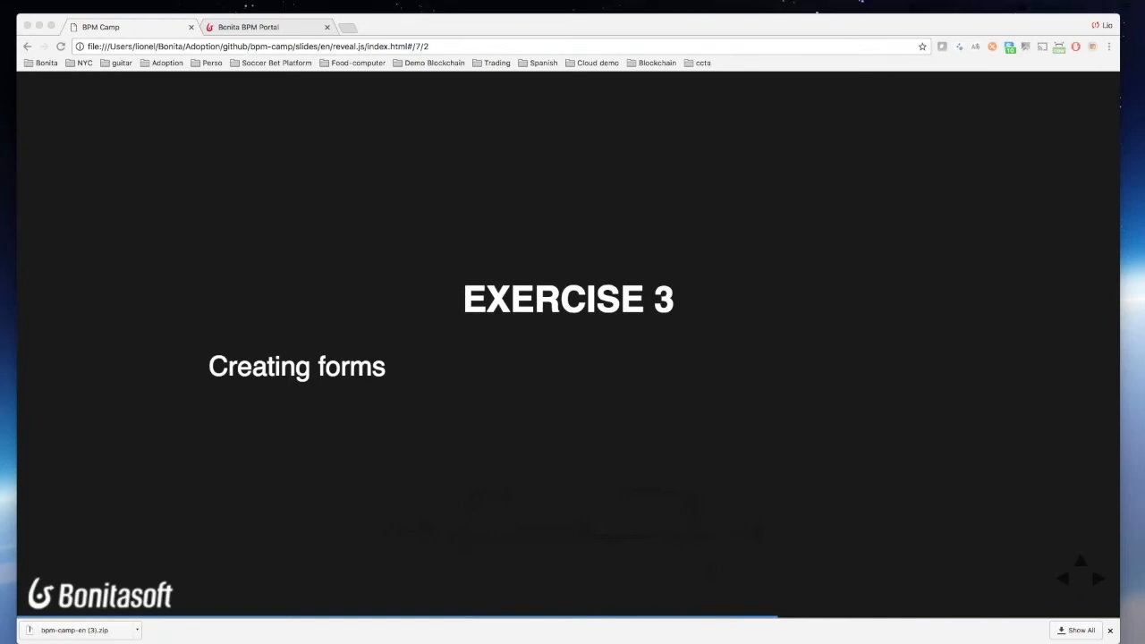
Step: Place Bonita BPM Studio over the slide and close Leave request diagram 2.0, keeping version 3.0
key("super+Tab")
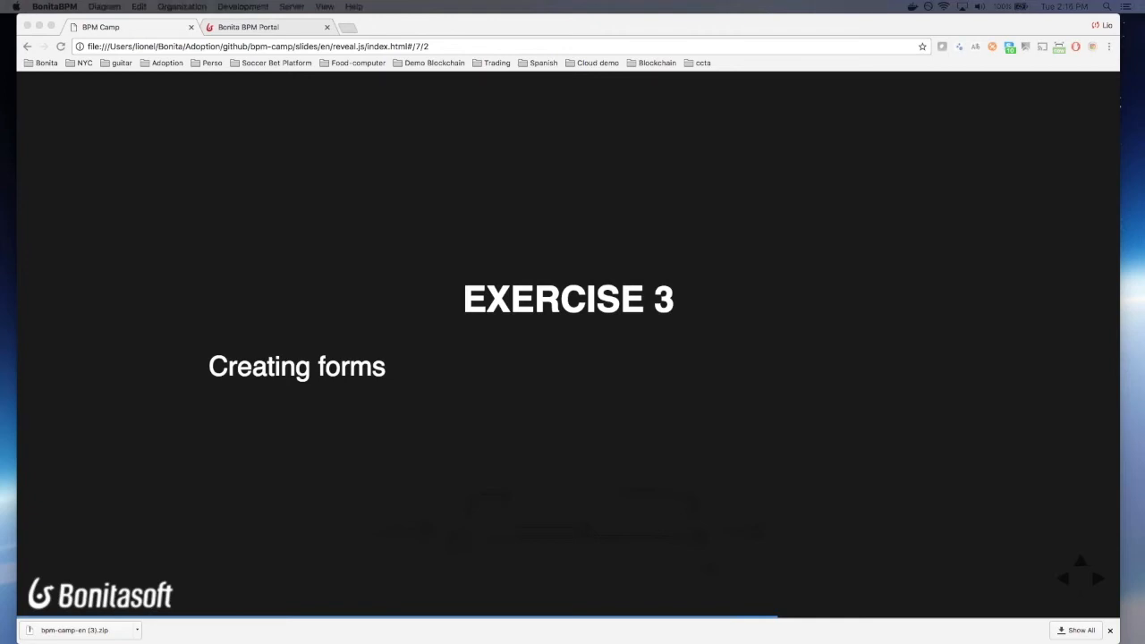
left_click_drag(2, 110, 545, 106)
left_click(402, 159)
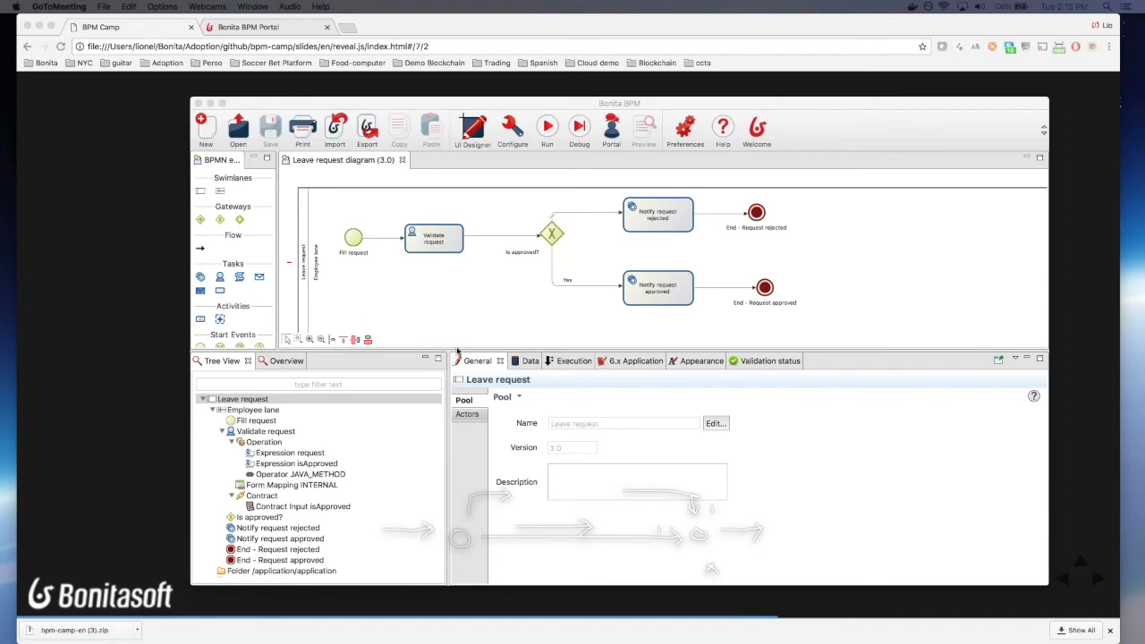
Step: From the pool's Execution > Instantiation form settings, create a new target form and edit newForm
left_click(571, 361)
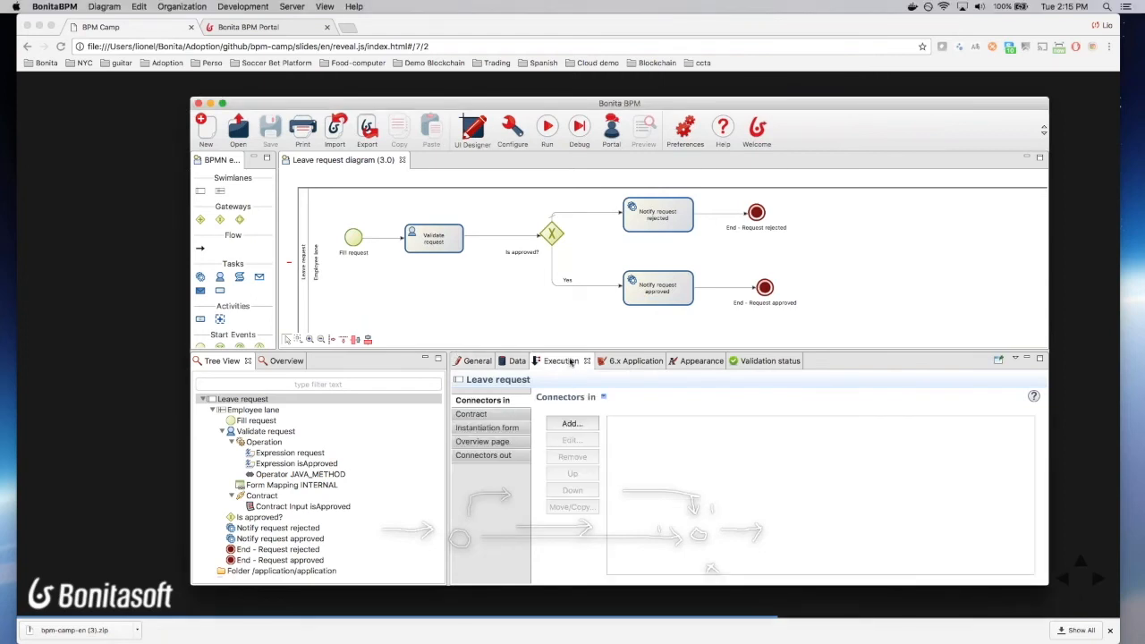
left_click(517, 428)
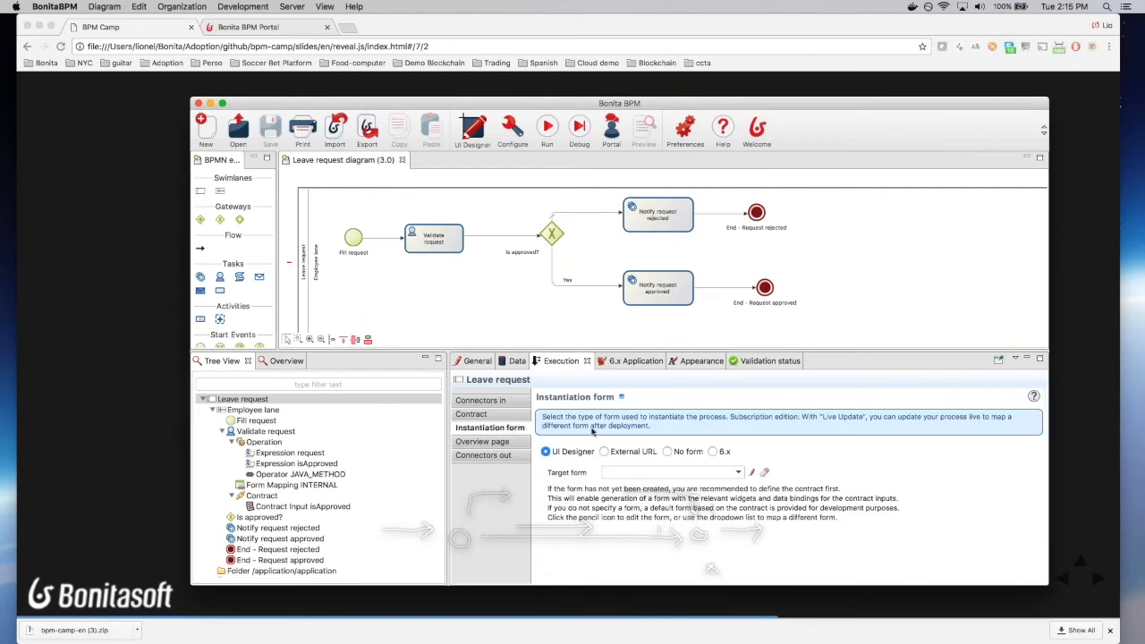
left_click(754, 474)
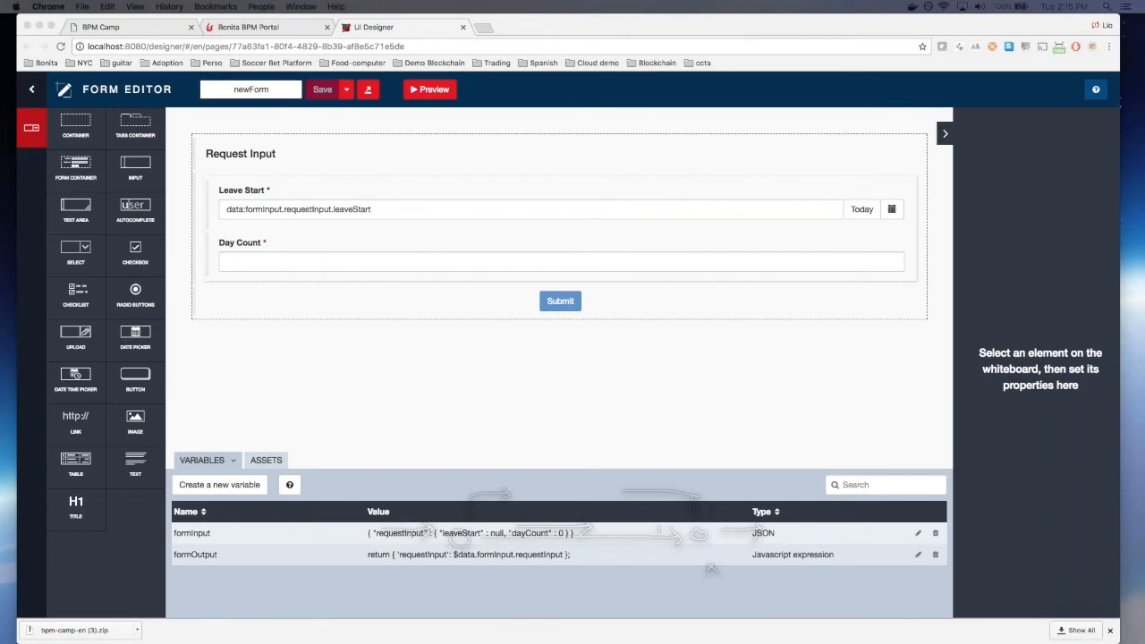
Step: Rename newForm to fillLeaveRequest and save it
double_click(261, 91)
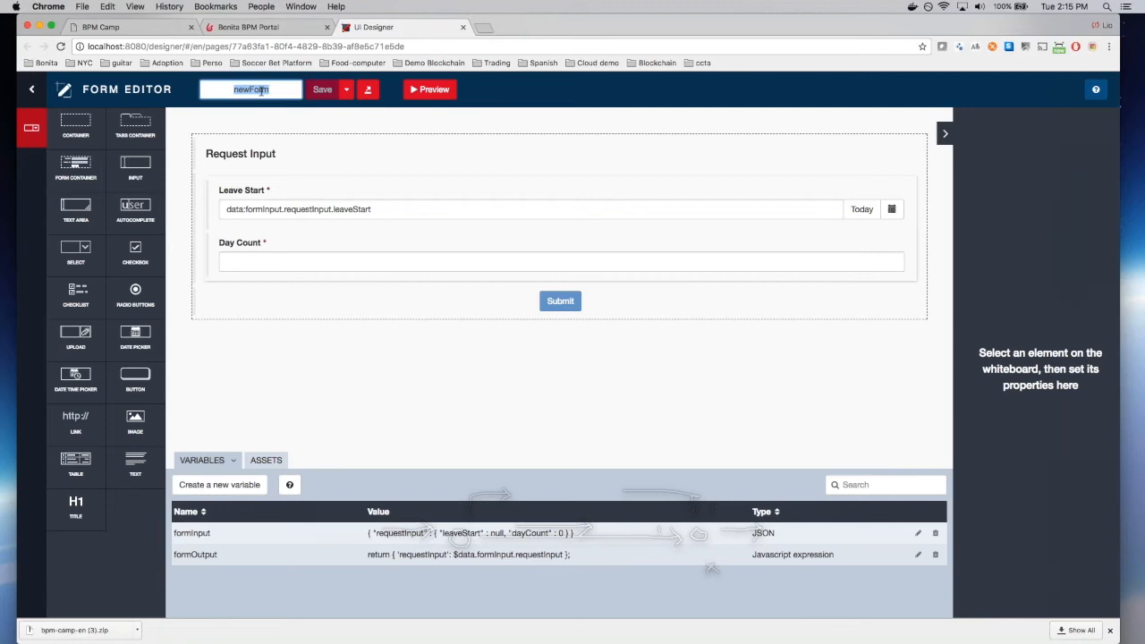
type("fillLeaveRequest")
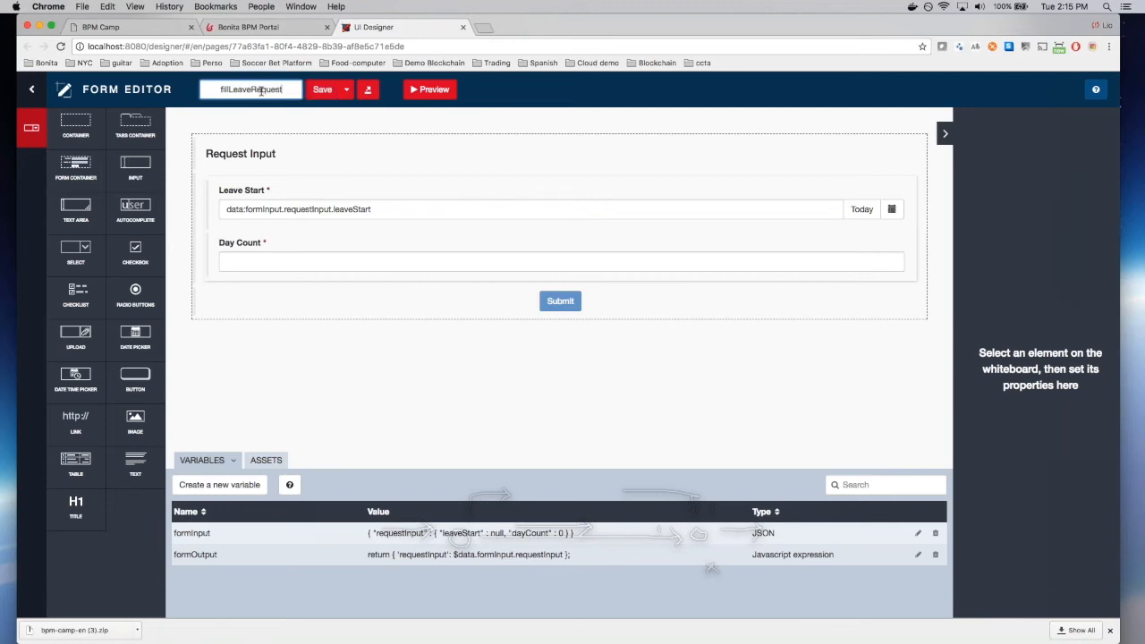
left_click(322, 90)
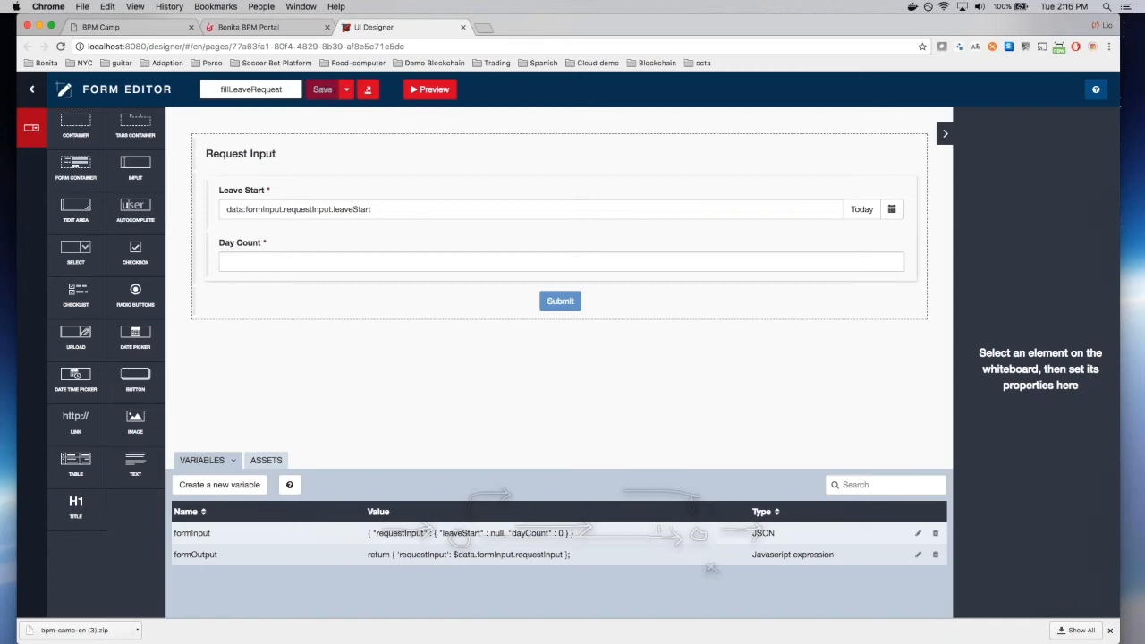
left_click(436, 151)
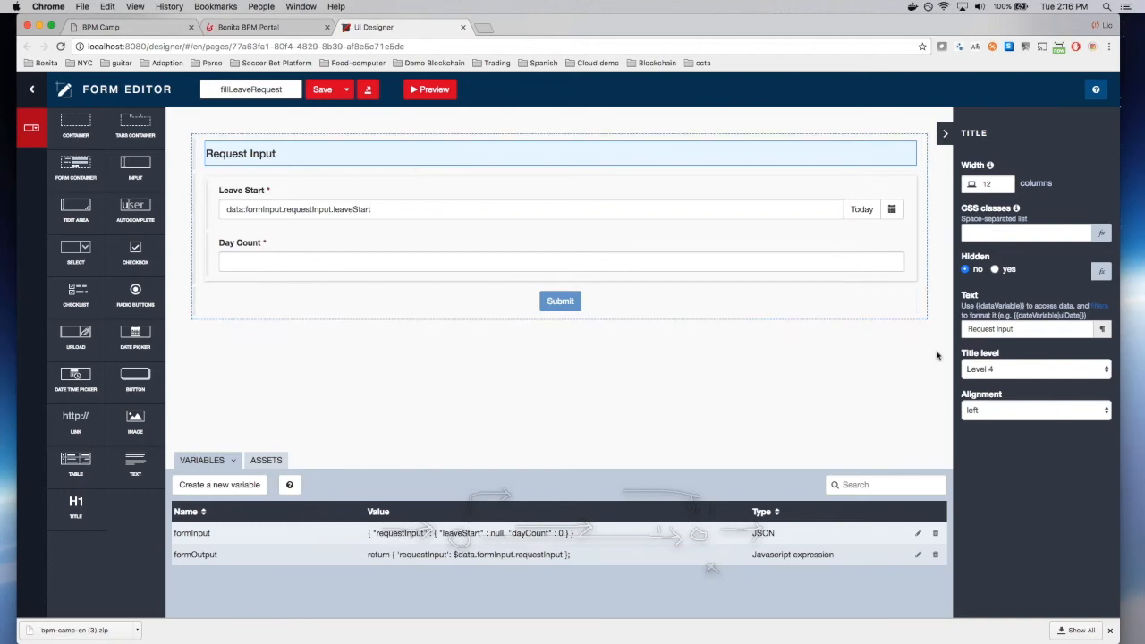
Step: Change the title to 'Fill a new leave request' as a centred Level 2 heading
left_click_drag(1016, 329, 967, 329)
type("F")
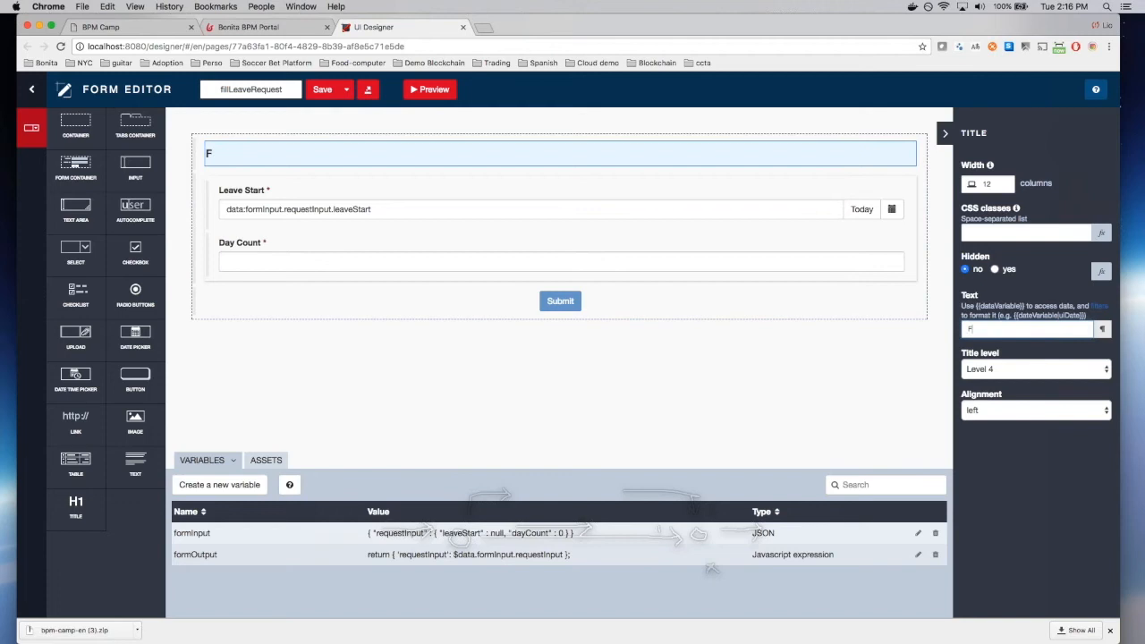
type("ill a new leave request")
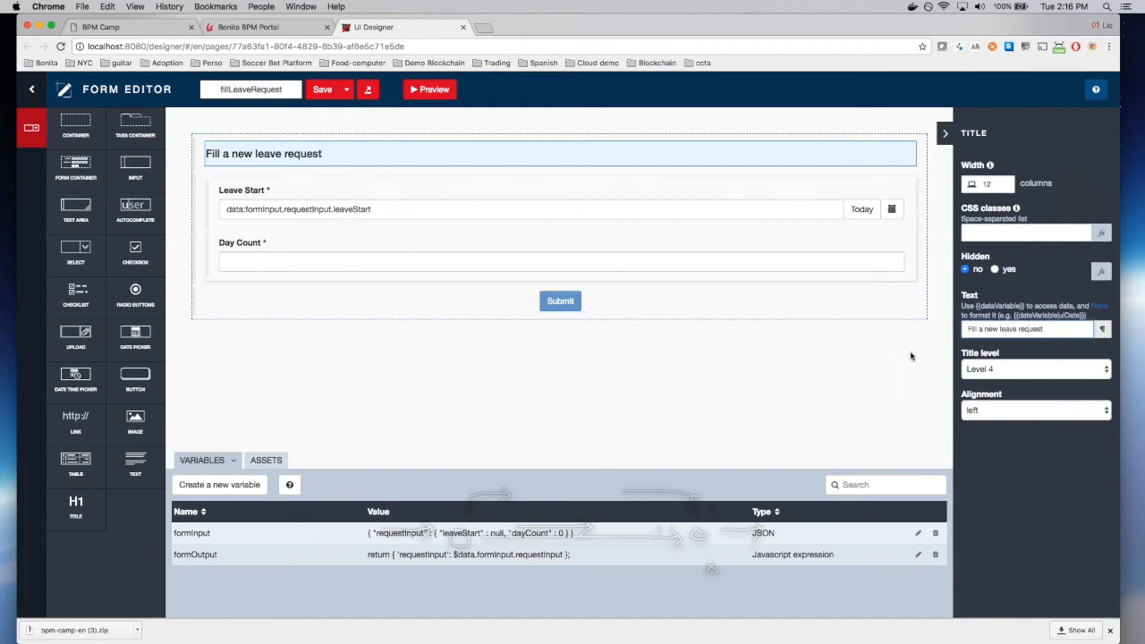
left_click(1027, 374)
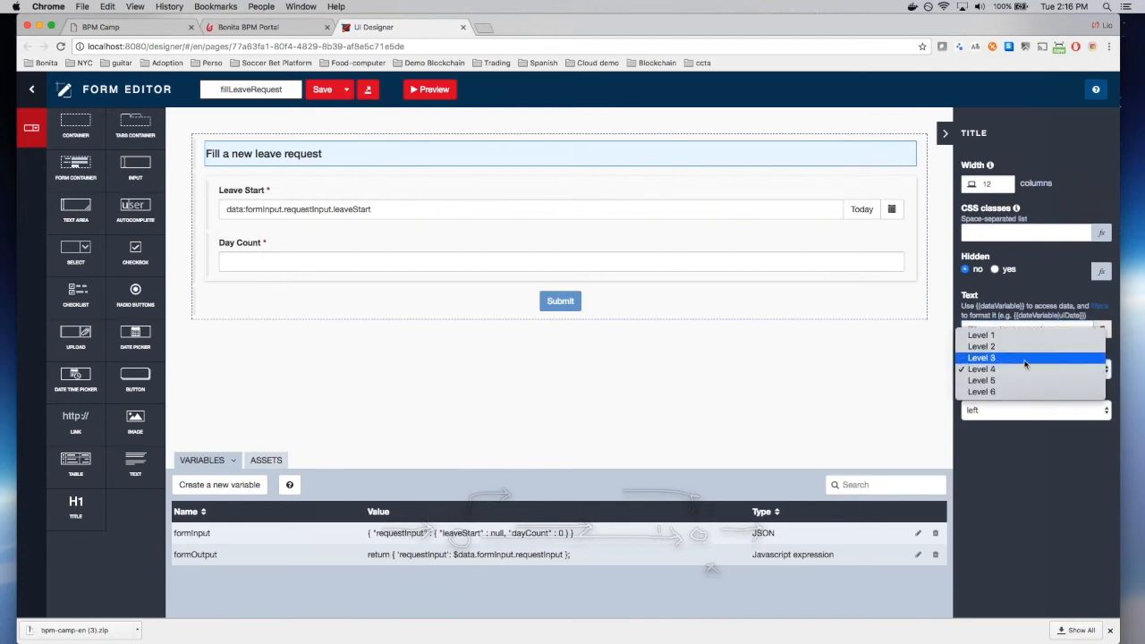
left_click(1025, 346)
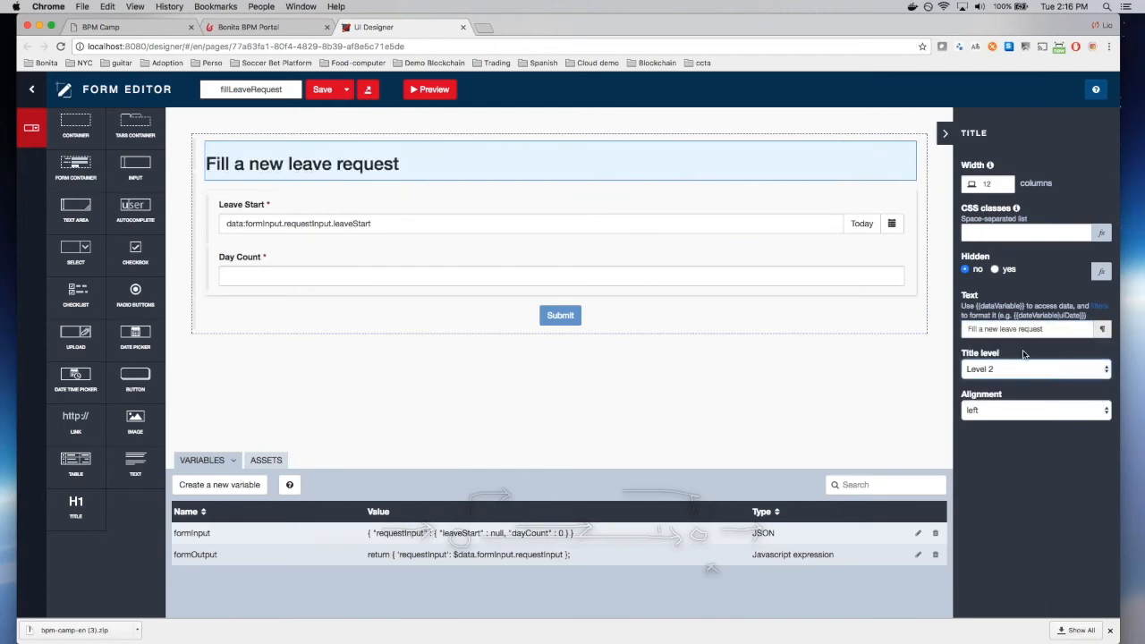
left_click(1053, 410)
left_click(1055, 420)
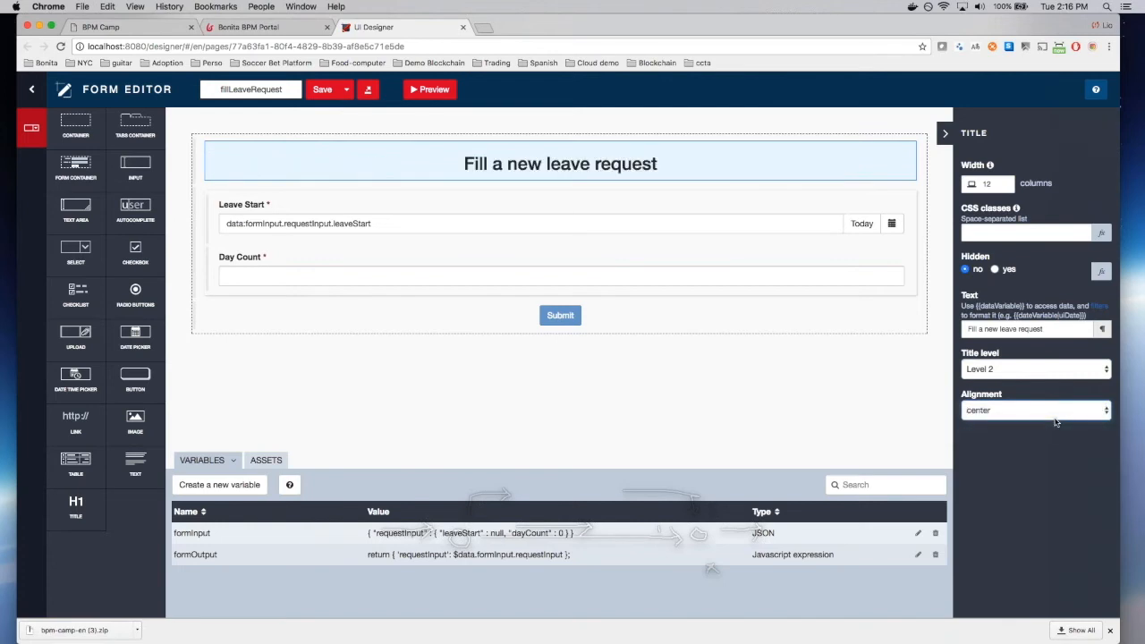
Step: Inspect the Leave Start, Day Count and container properties, then save the form
left_click(830, 218)
left_click(846, 267)
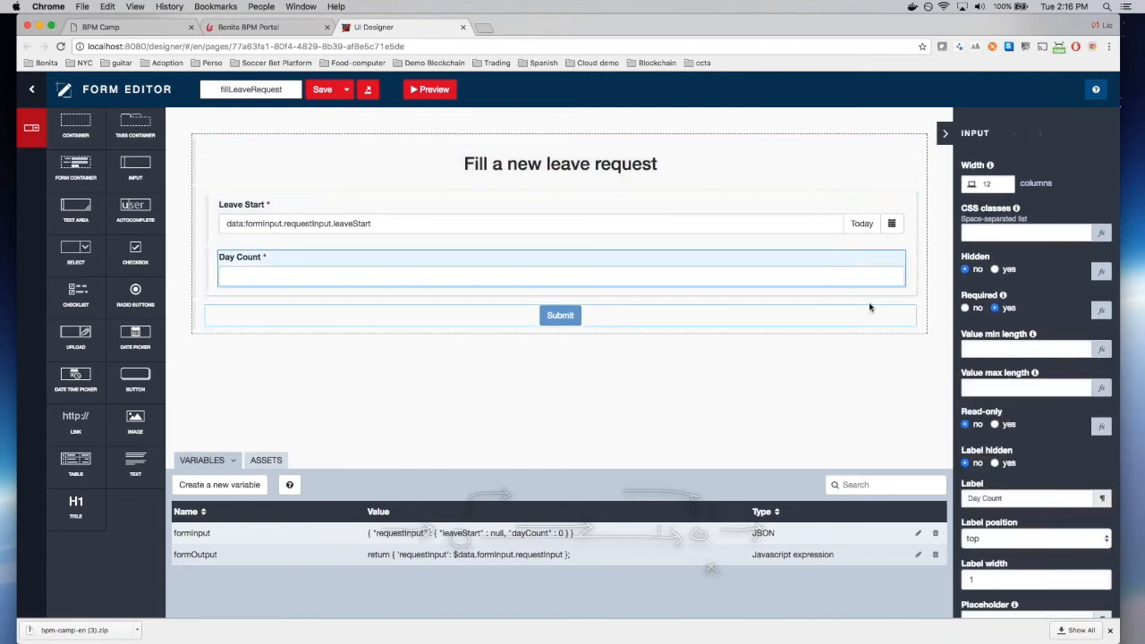
left_click(896, 333)
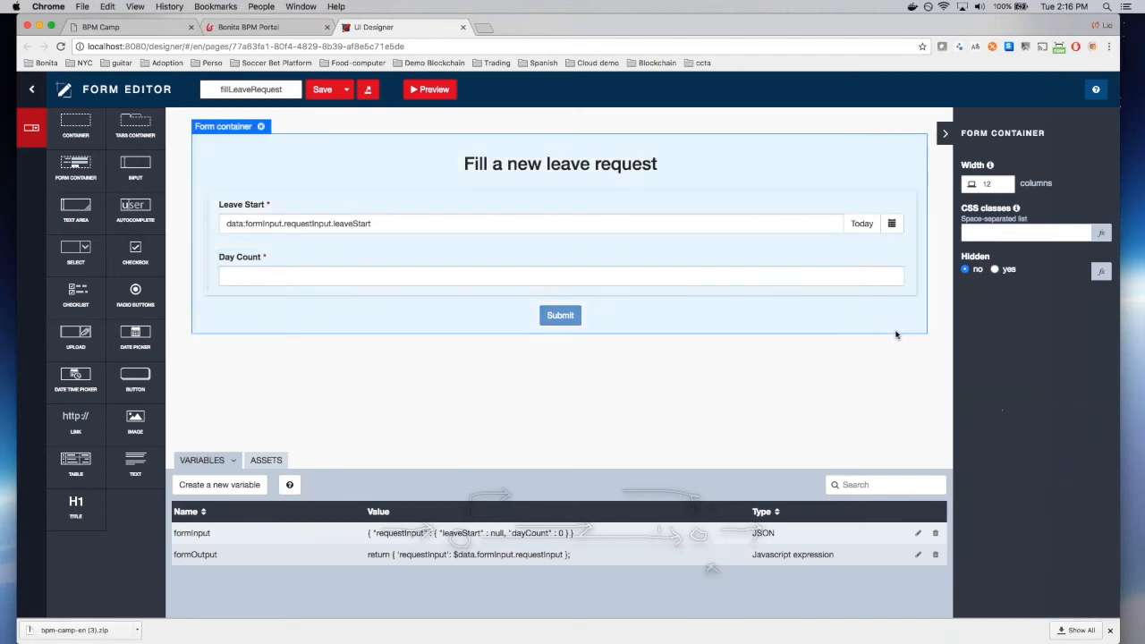
left_click(746, 223)
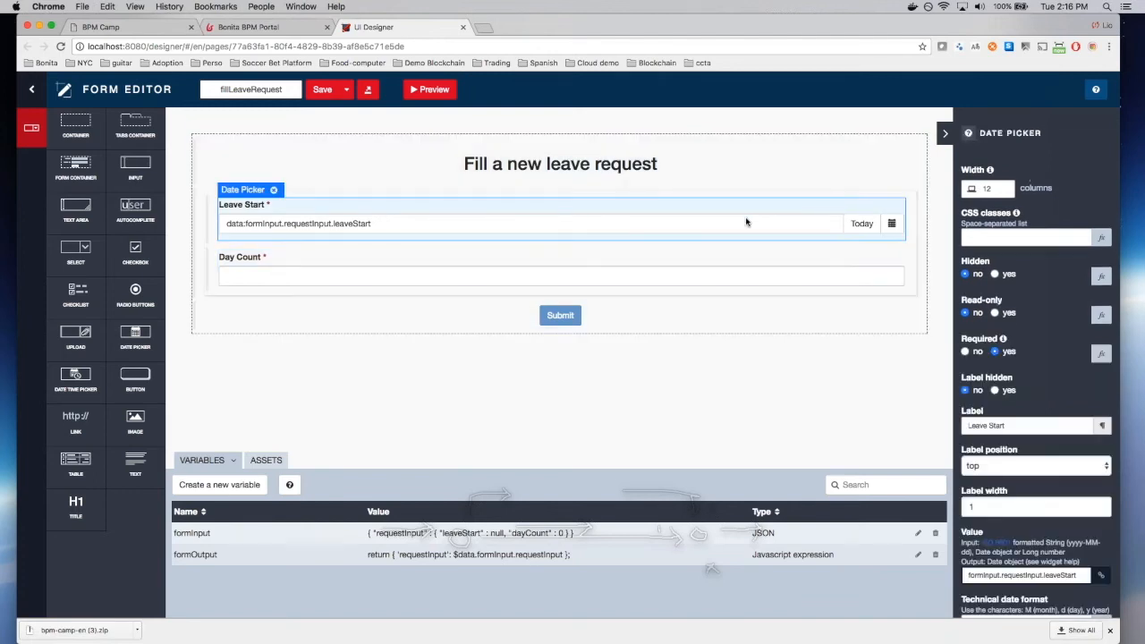
left_click(716, 175)
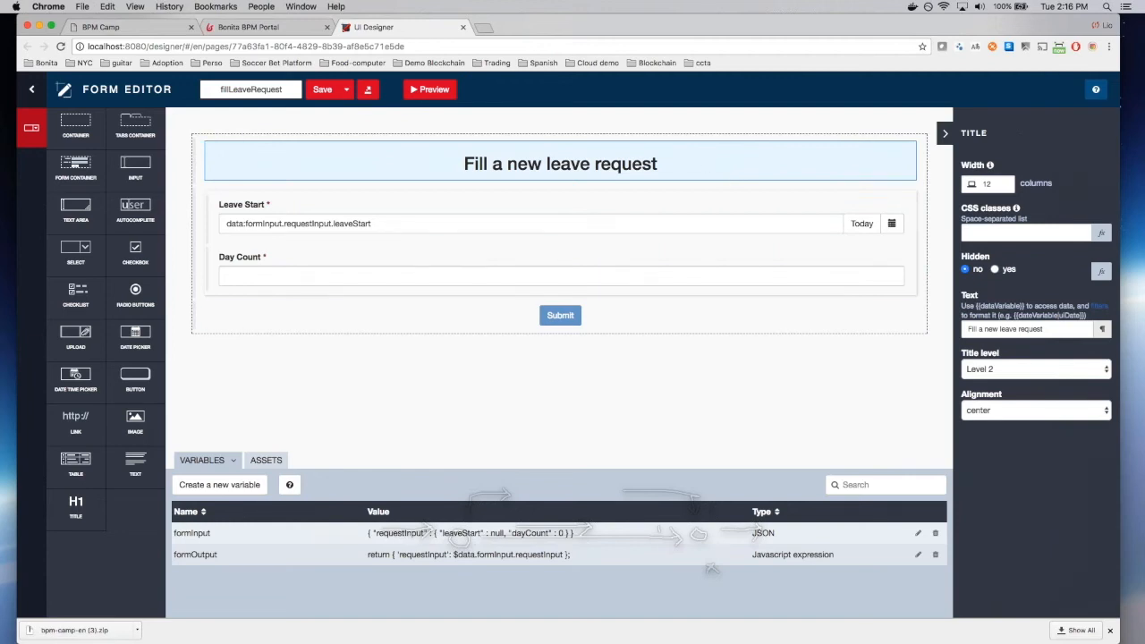
left_click(320, 93)
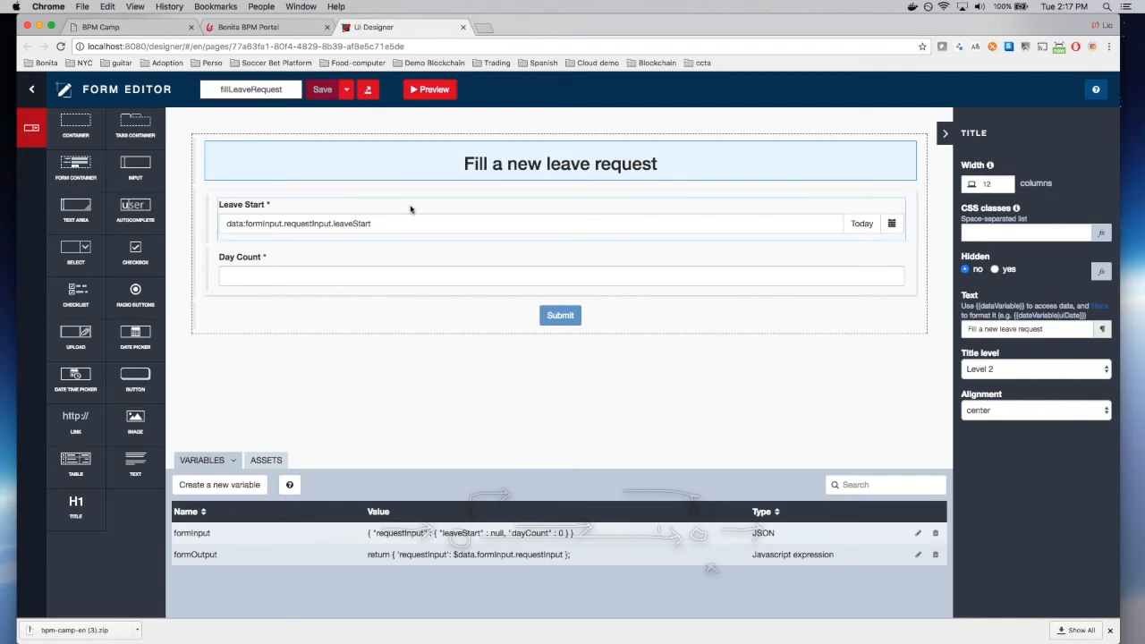
Step: Relabel Day Count as 'Number of days' with placeholder 'Number the leave days', and save
left_click(401, 284)
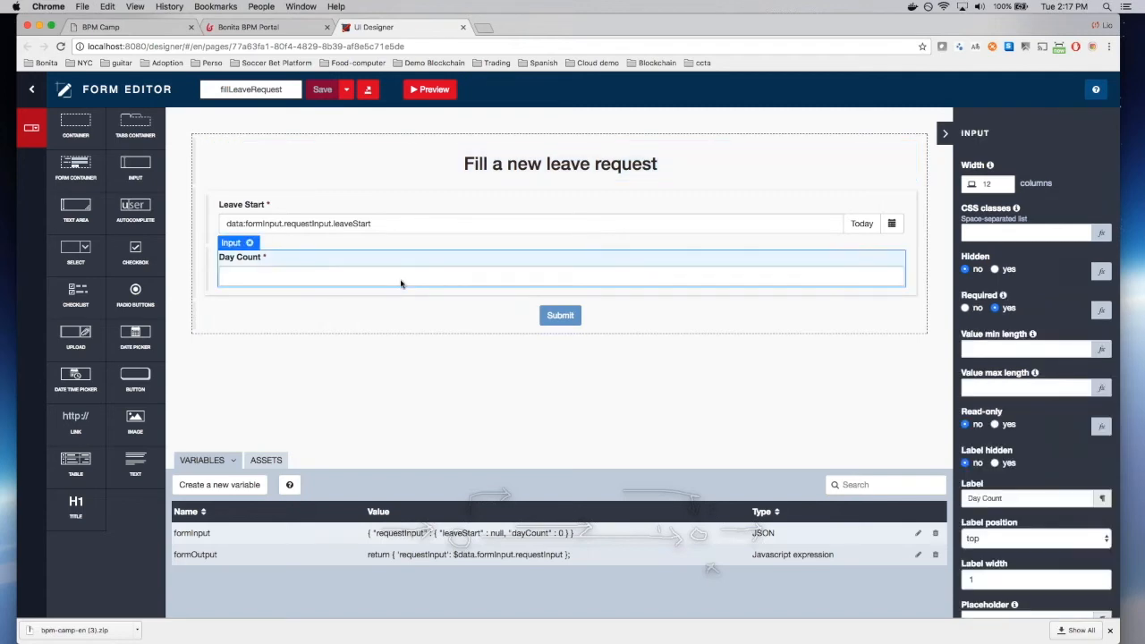
double_click(992, 498)
triple_click(992, 498)
type("Number of days")
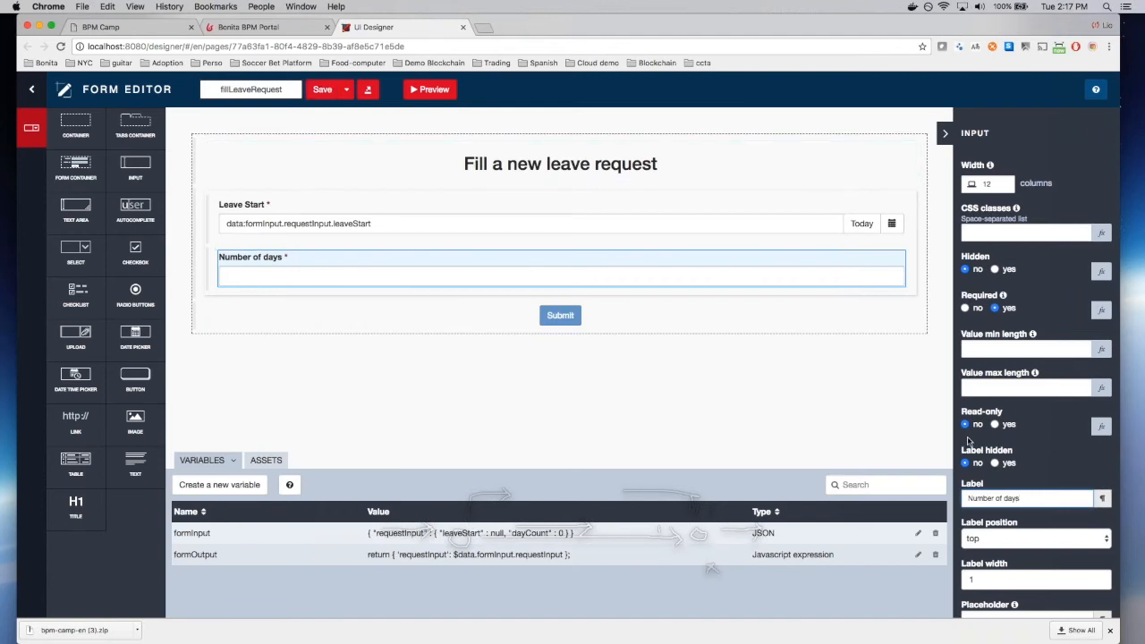
scroll(973, 442, "down", 4)
scroll(985, 430, "down", 1)
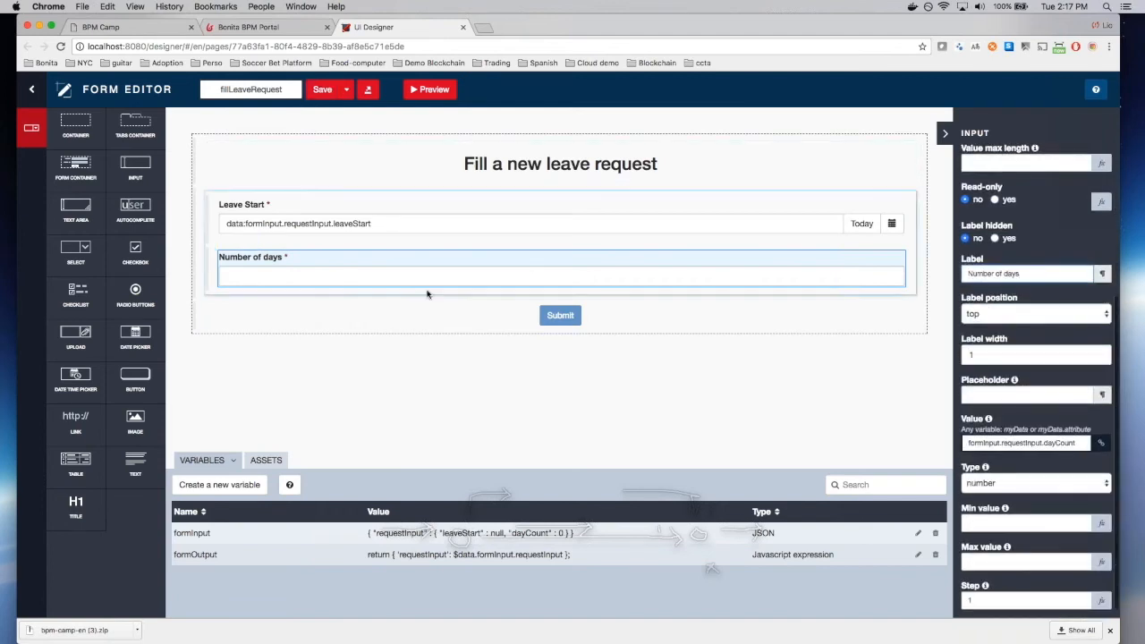
left_click(994, 394)
type("Number")
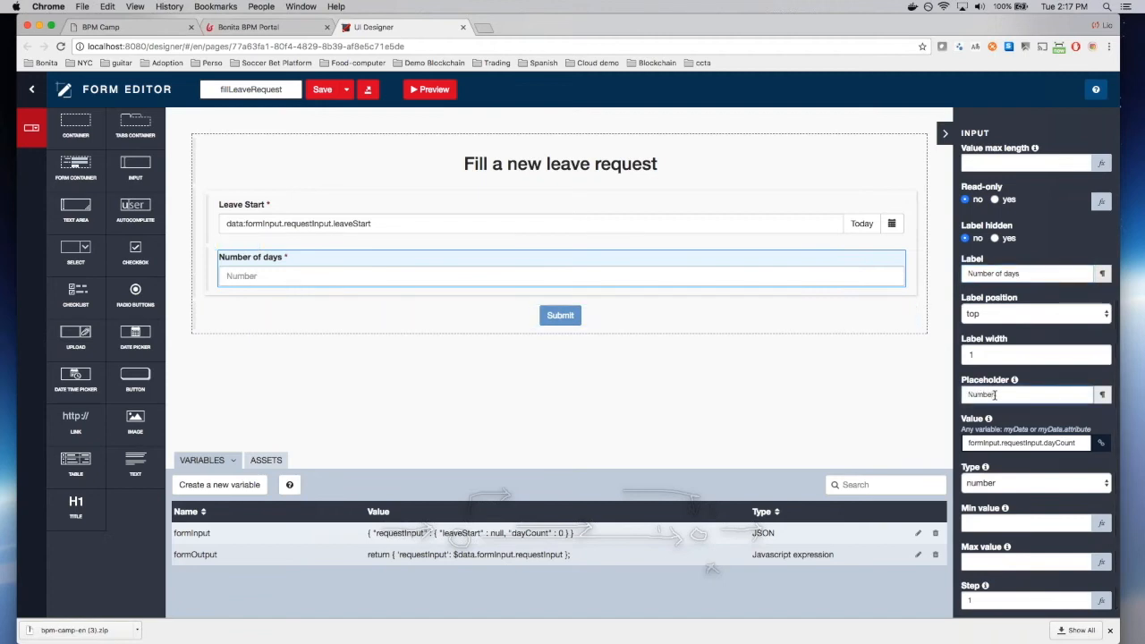
type(" the leave datys")
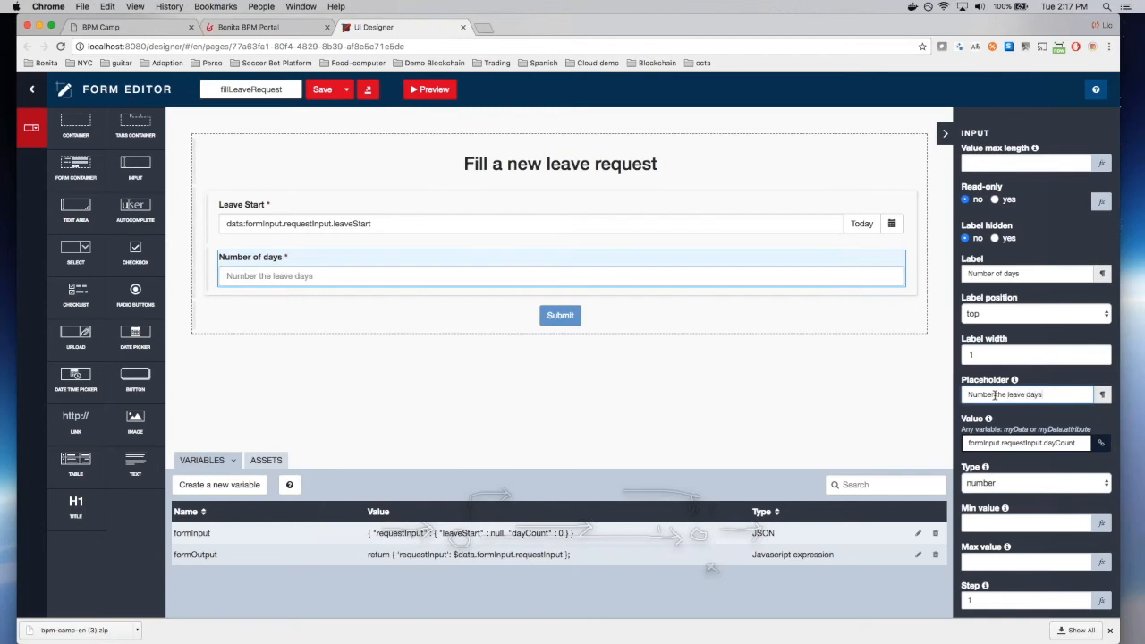
left_click(322, 90)
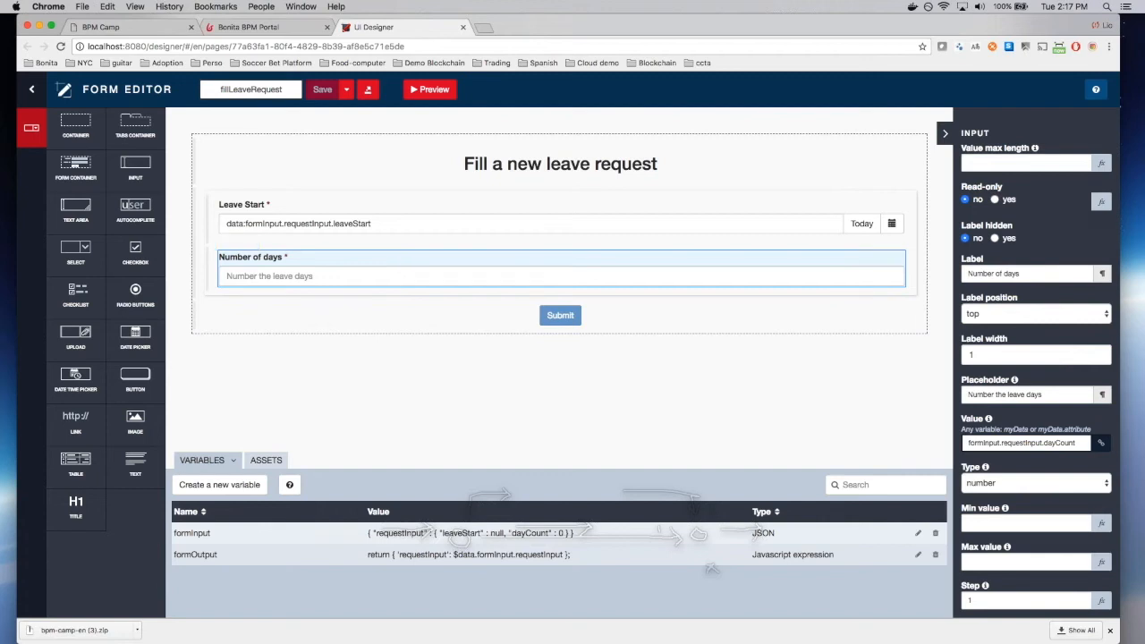
Step: Give the days input a minimum value of 1, save, and enlarge the Variables panel
scroll(1015, 509, "down", 1)
left_click(1017, 514)
type("1")
left_click(325, 93)
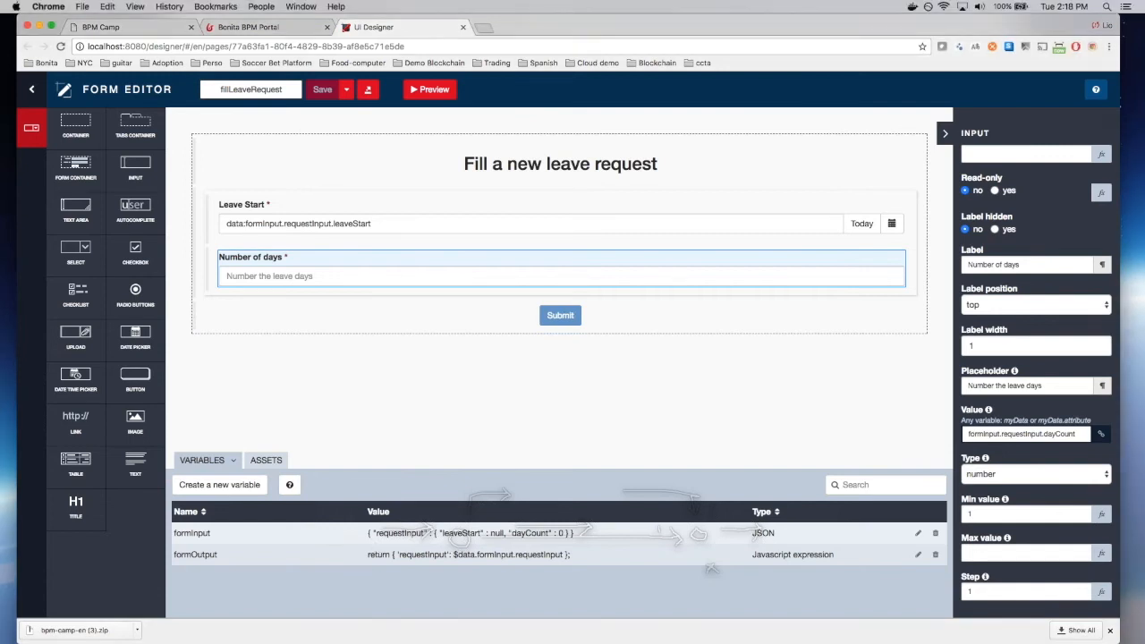
left_click_drag(601, 469, 601, 381)
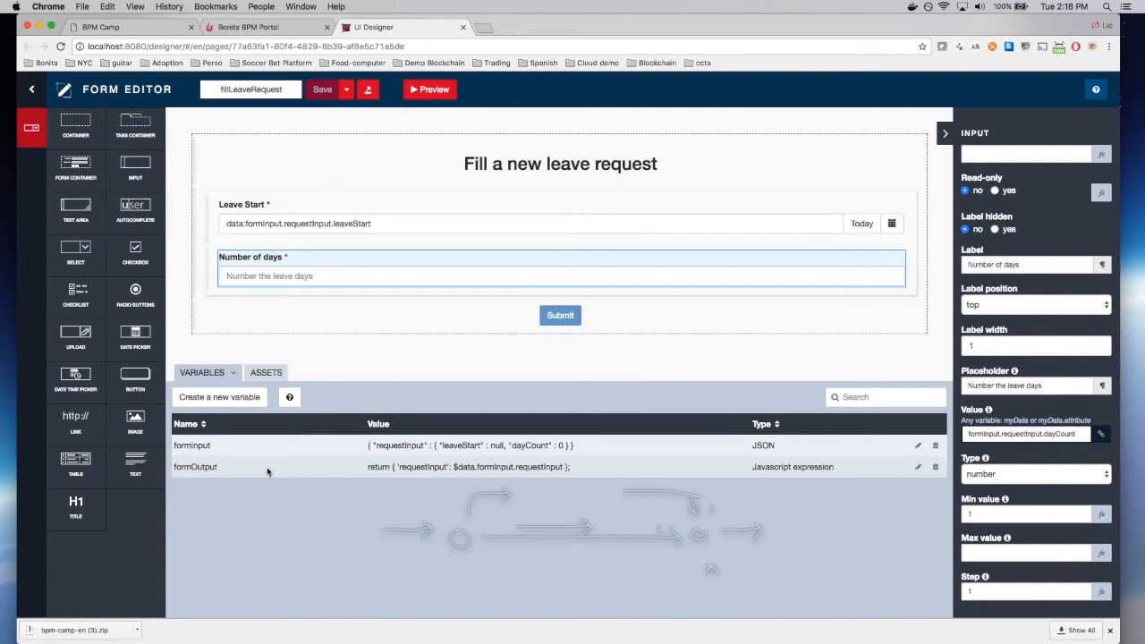
Step: Edit the formInput variable's JSON so dayCount is null
left_click(917, 444)
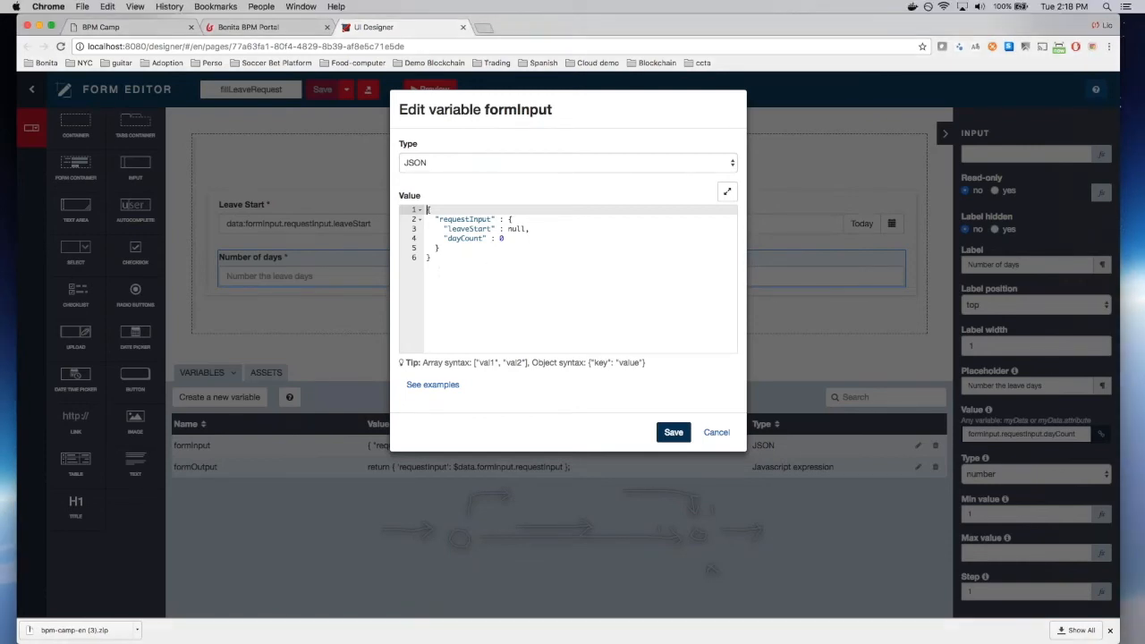
key("super+a")
type("{   \"requestInput\" : {     \"leaveStart\" : null,     \"dayCount\" : null   } }")
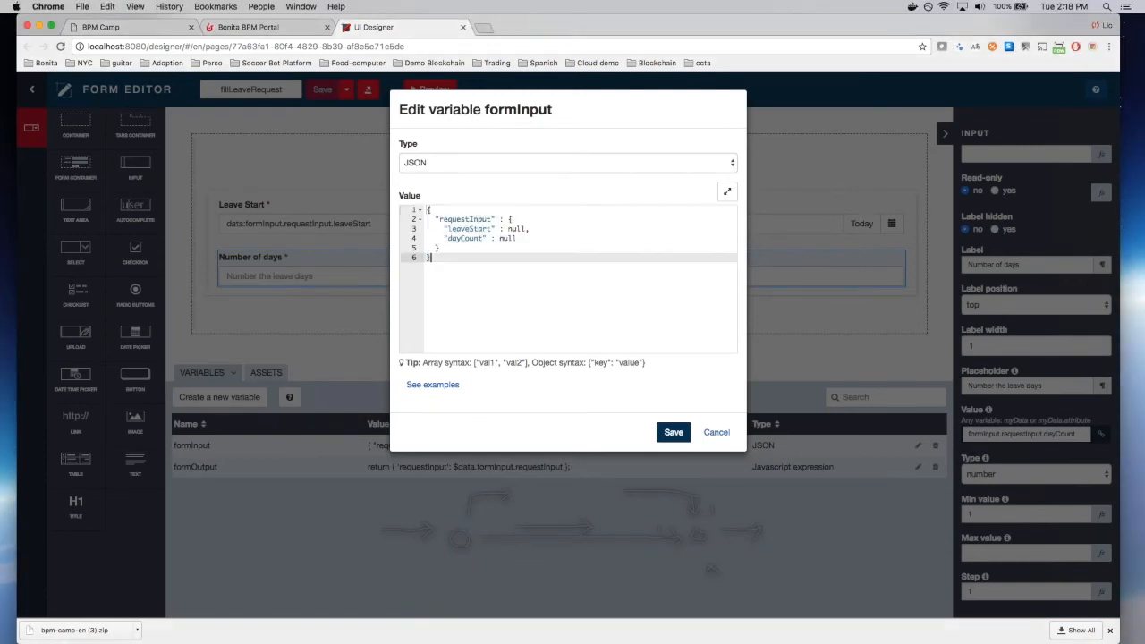
left_click(520, 238)
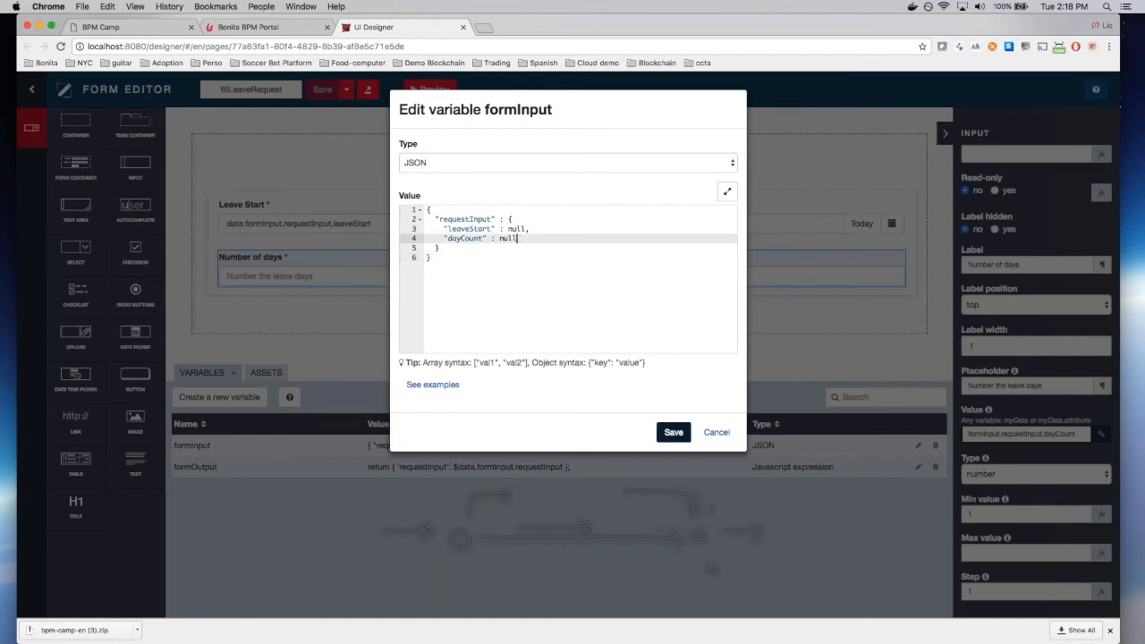
left_click(674, 432)
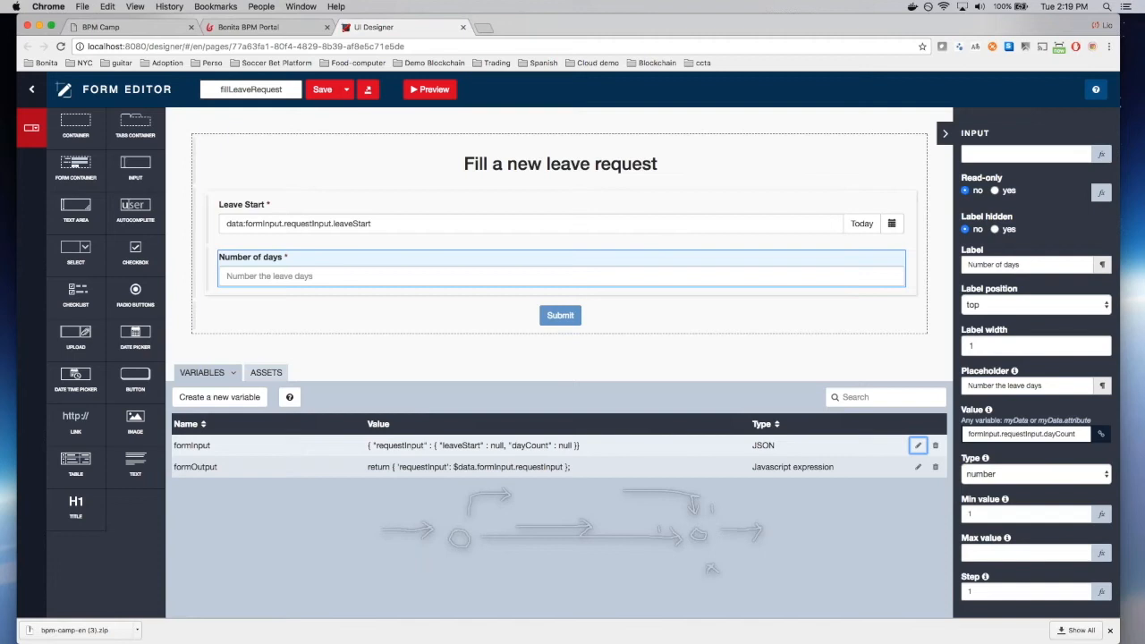
Step: Add a new String variable named error
left_click(225, 397)
type("error")
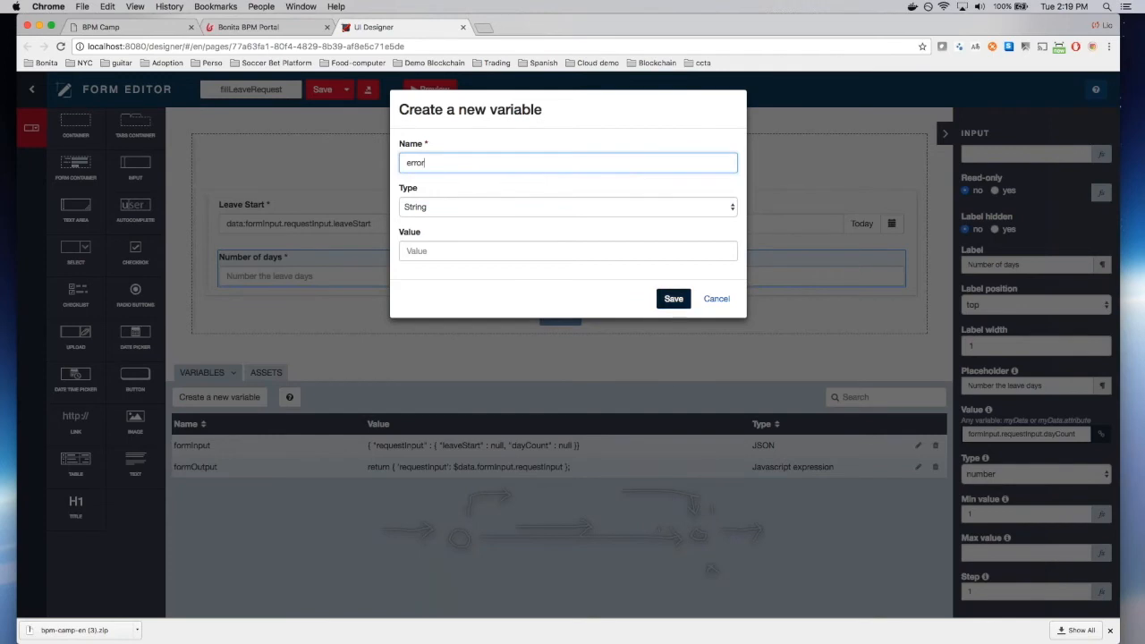
left_click(674, 298)
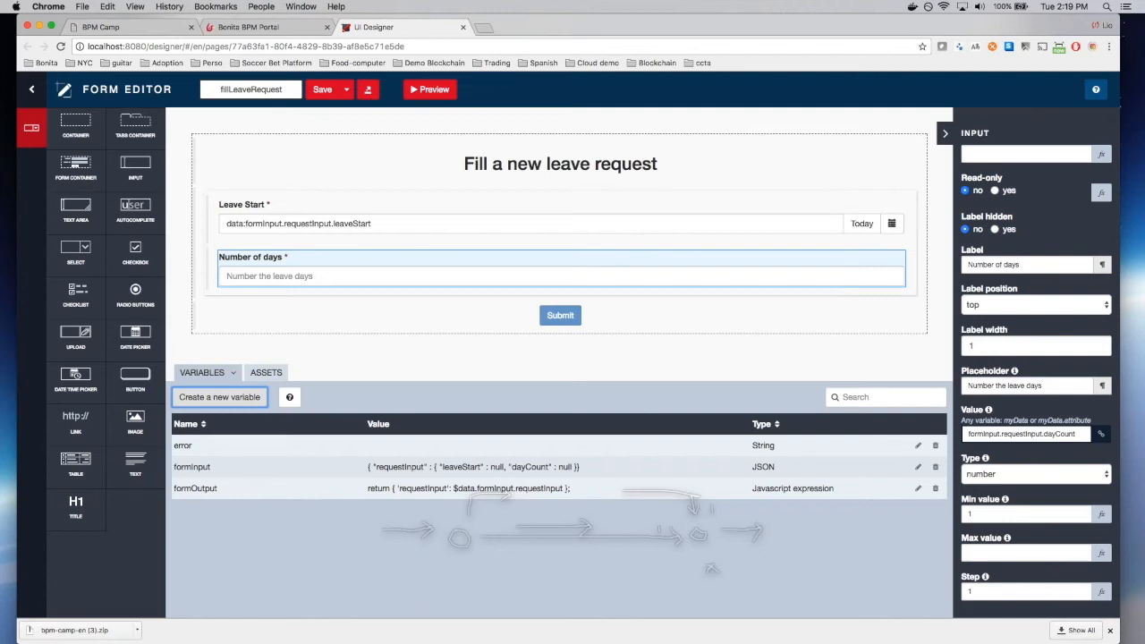
left_click(583, 318)
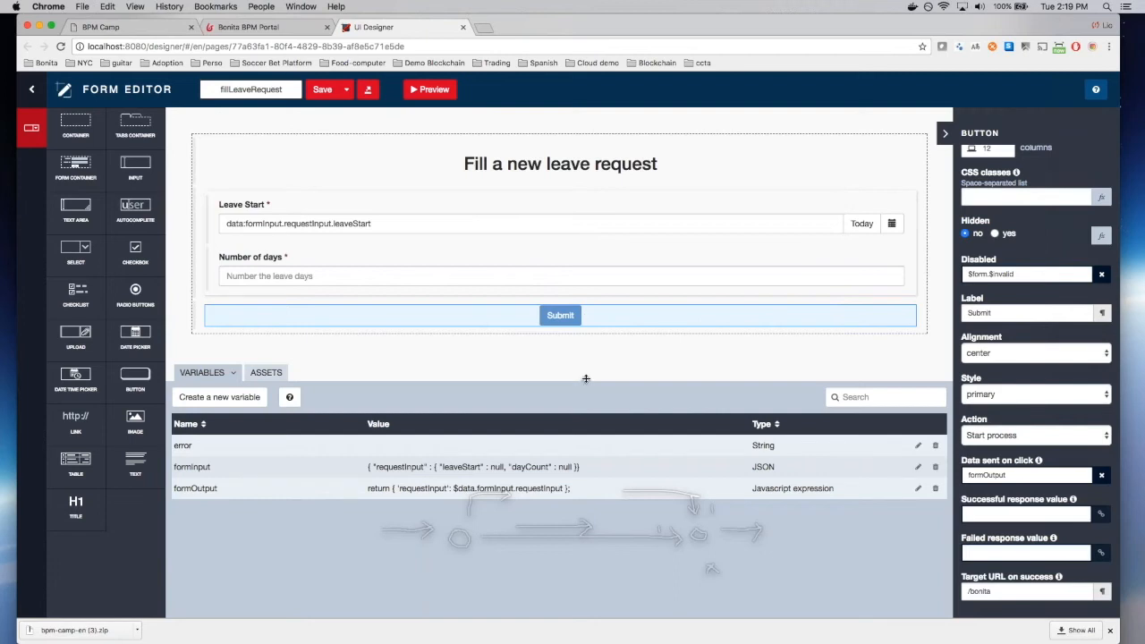
Step: Keep the Submit button's action as Start process and bind its Failed response value to error
left_click_drag(943, 349, 890, 354)
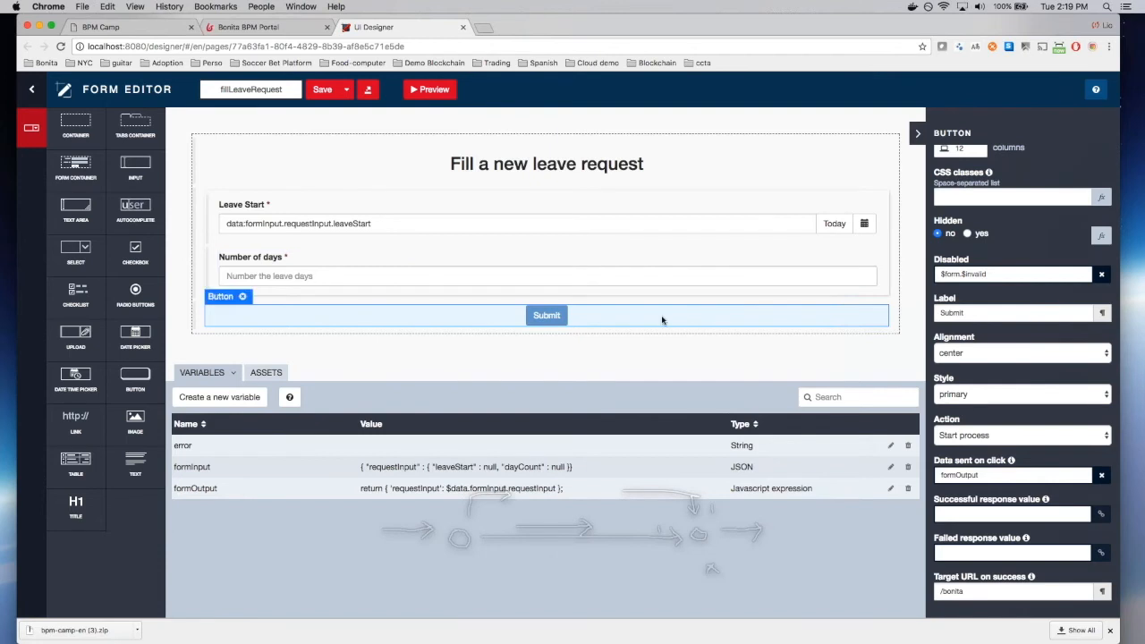
scroll(1020, 376, "down", 1)
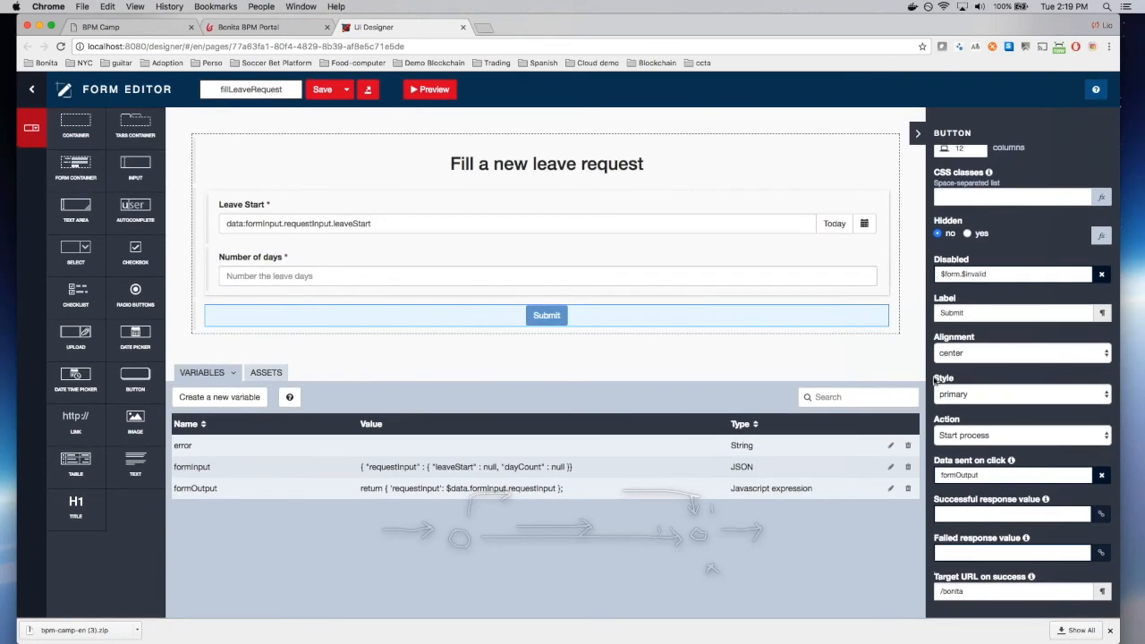
left_click(999, 435)
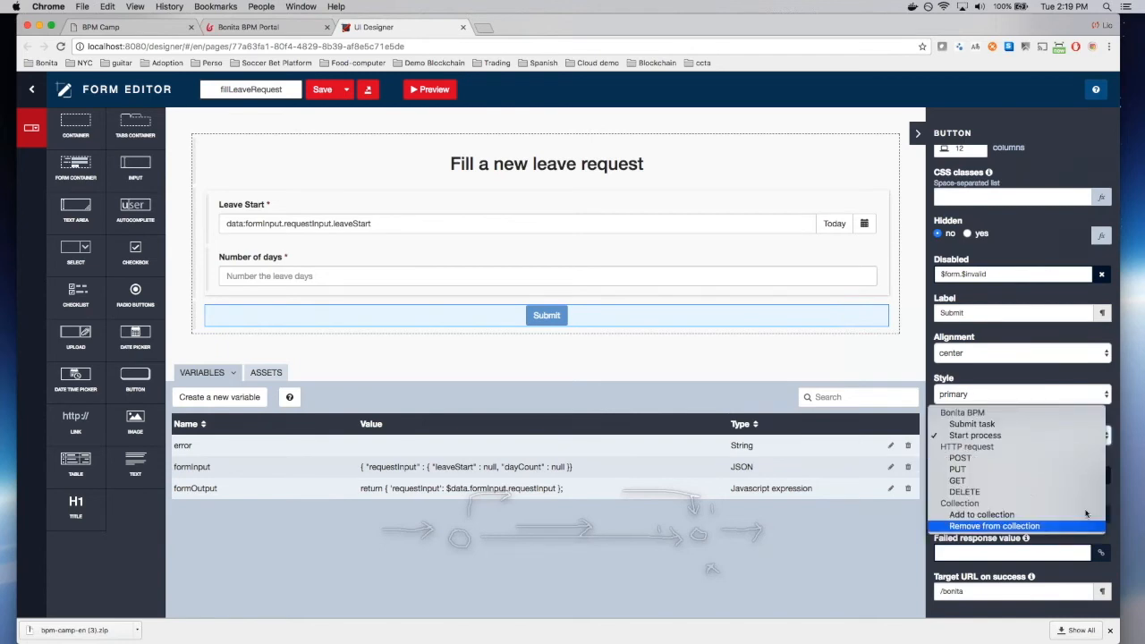
left_click(1071, 436)
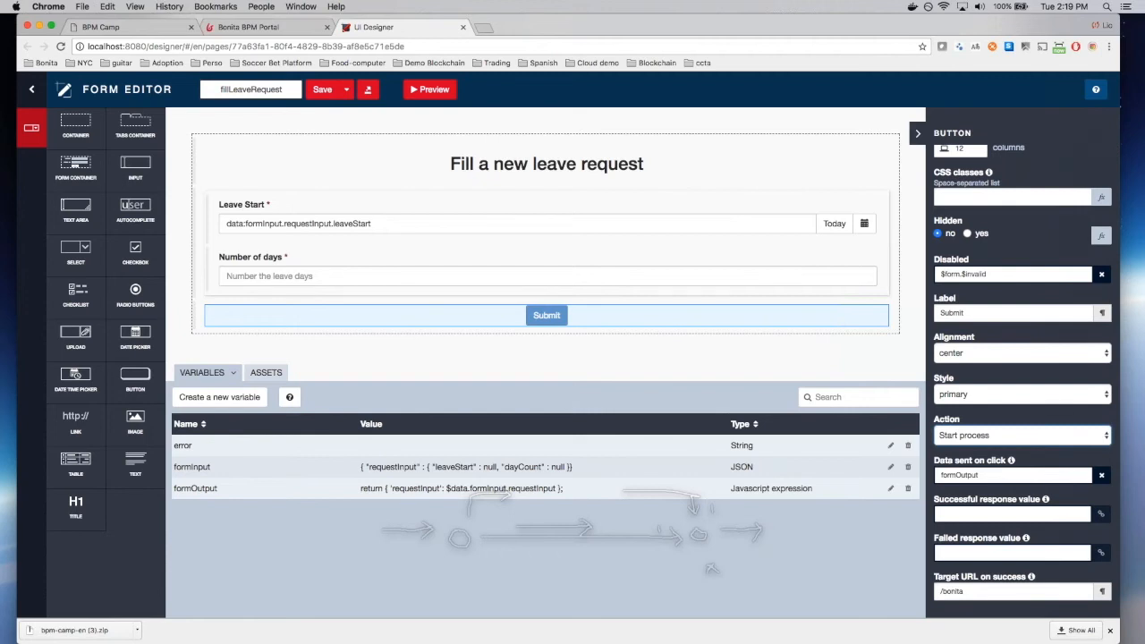
left_click(966, 476)
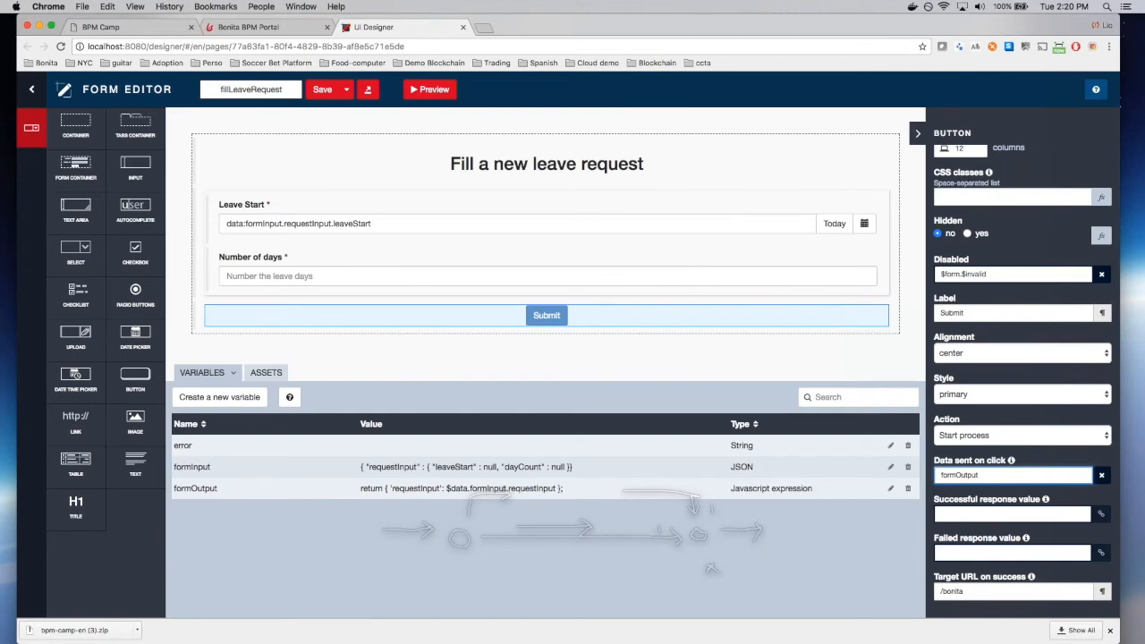
left_click(999, 554)
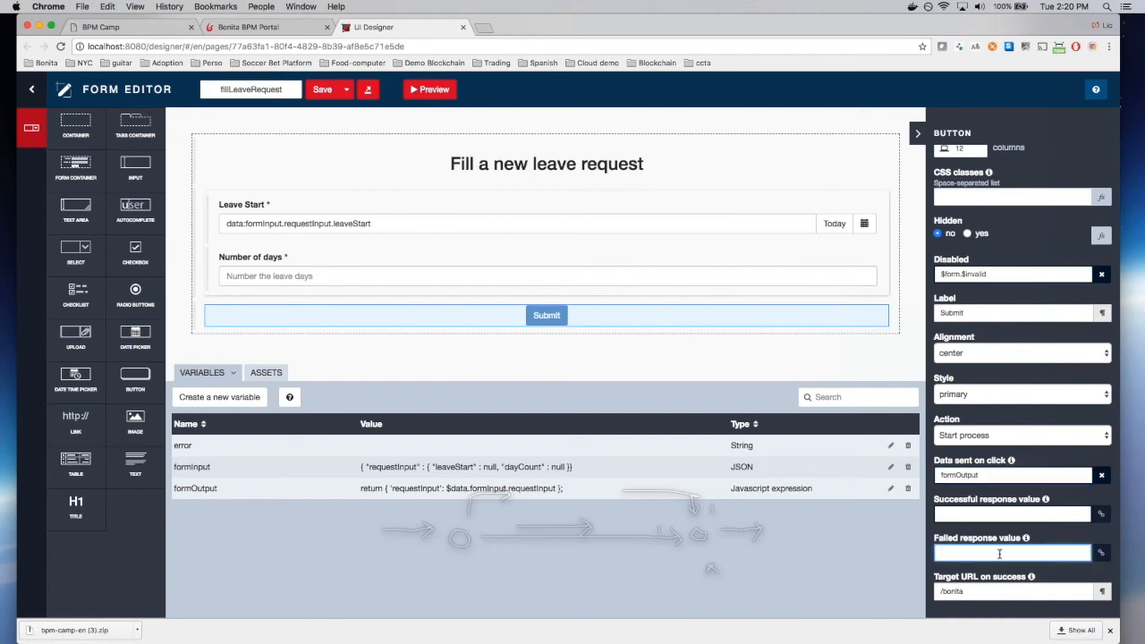
type("err")
key("Return")
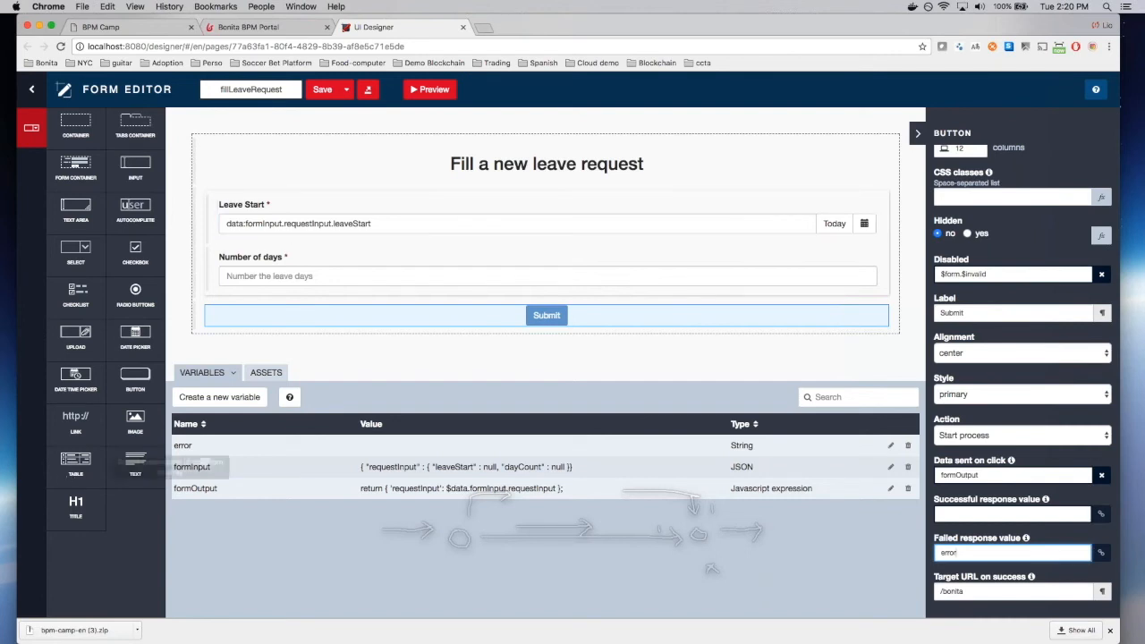
Step: Add a Text widget below Submit reading '<b>Error: </b> {{error | json}}'
left_click_drag(141, 463, 267, 359)
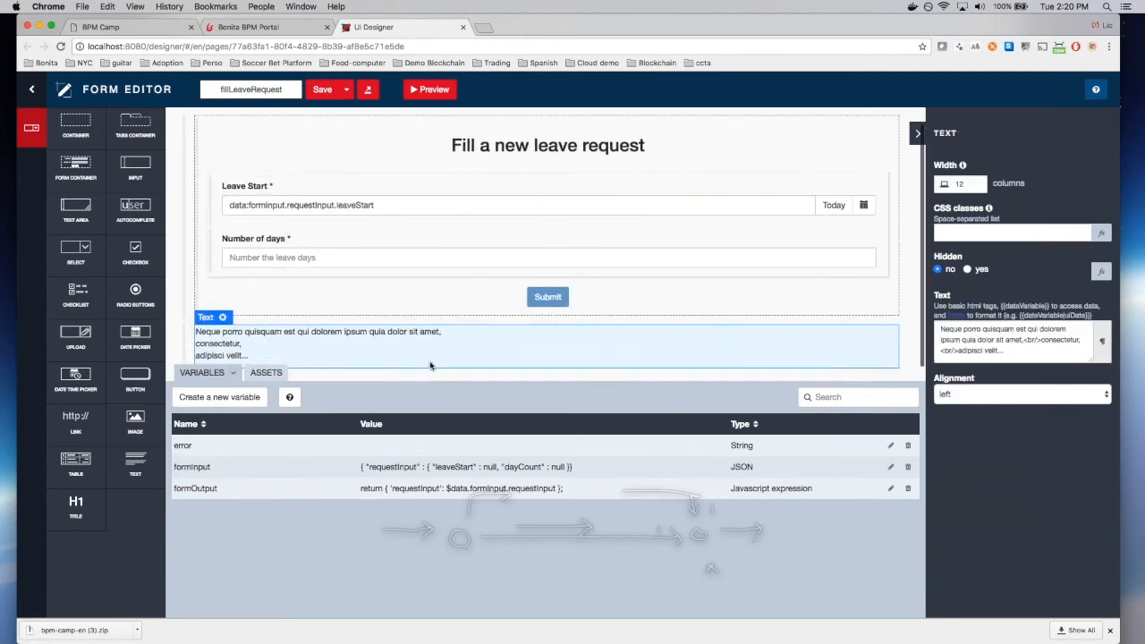
triple_click(1029, 355)
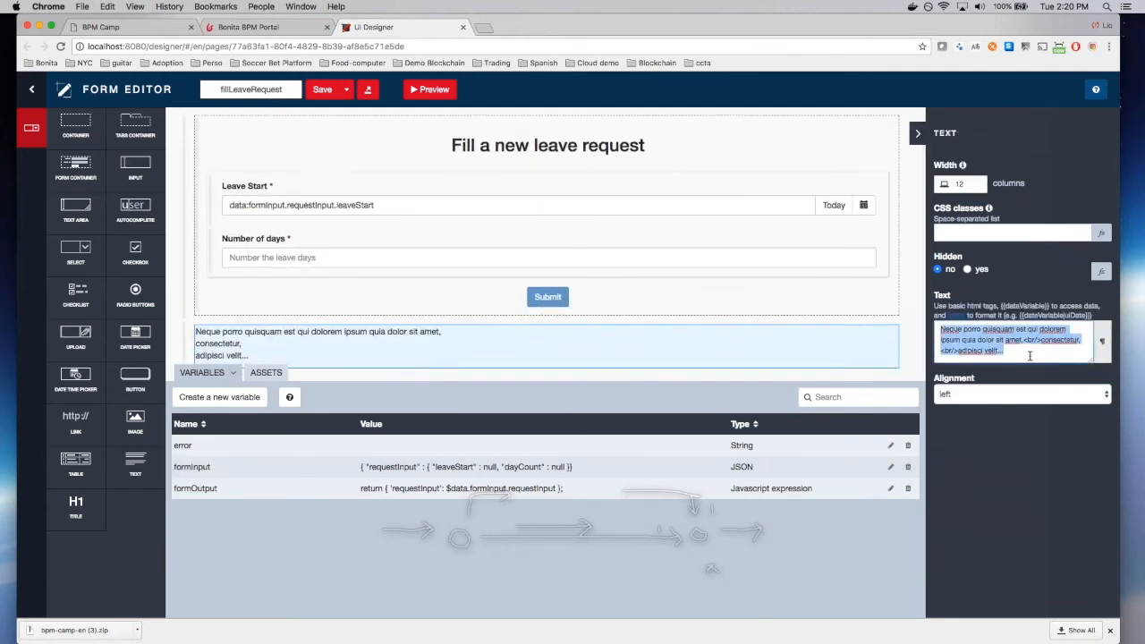
key("BackSpace")
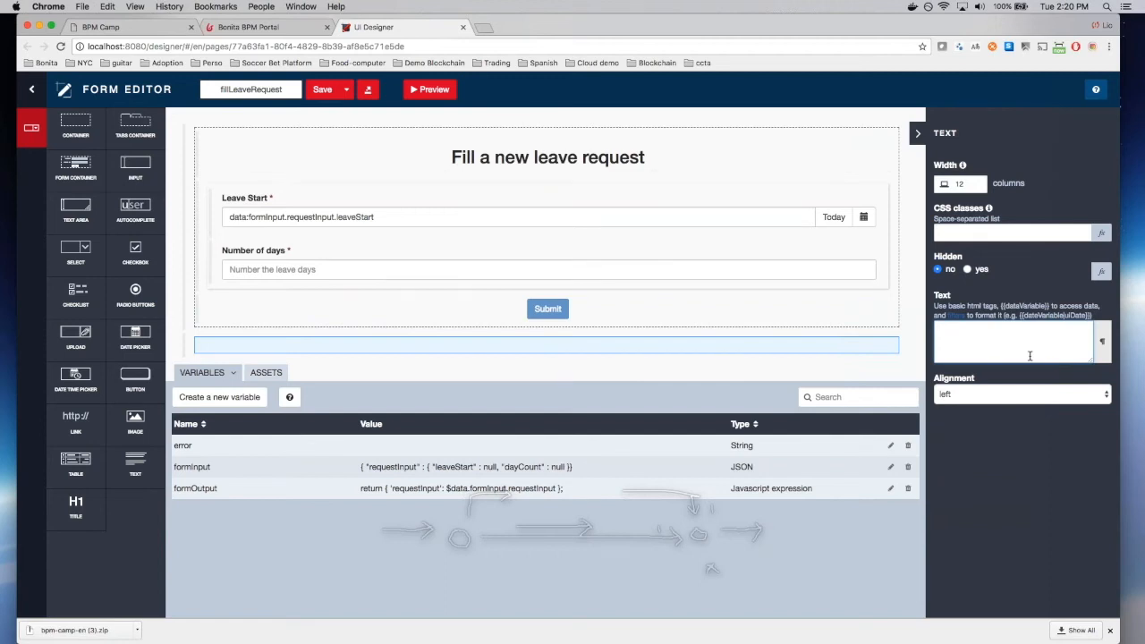
type("<b>Error")
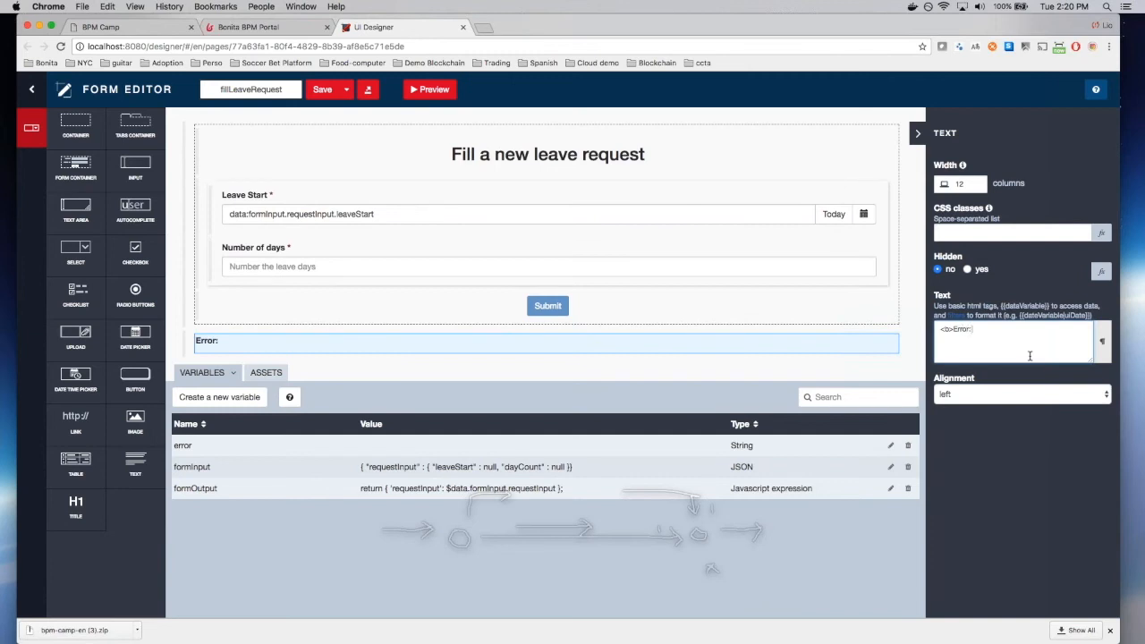
type(": </b> {{error | json}}")
Step: Hide the error text when !error, give it CSS class text-danger, and save the form
left_click(1101, 271)
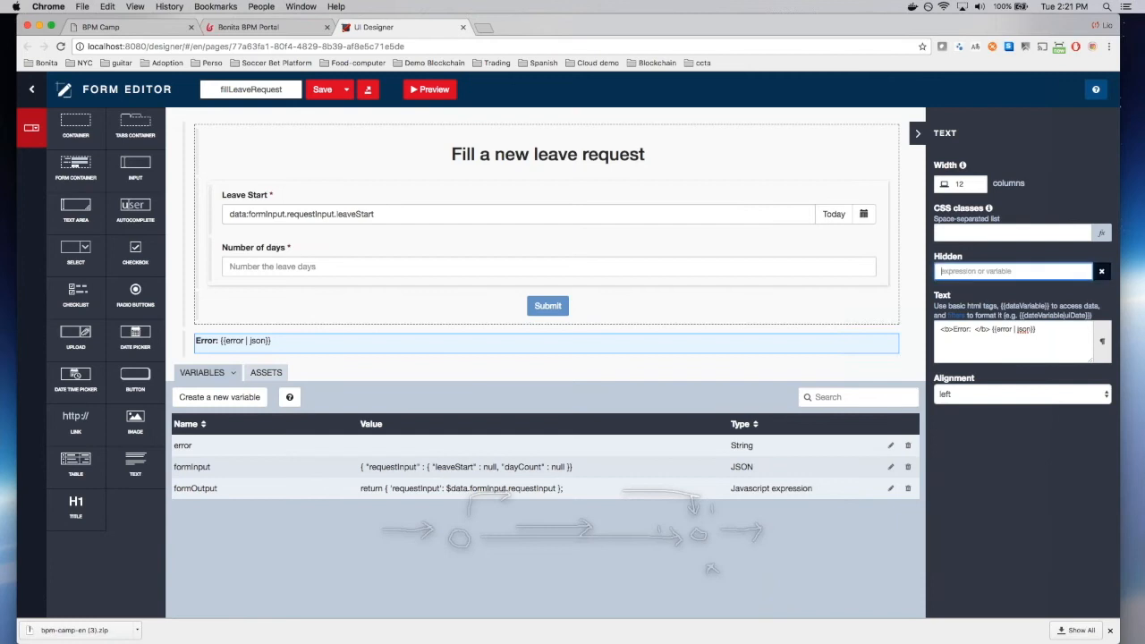
type("!error")
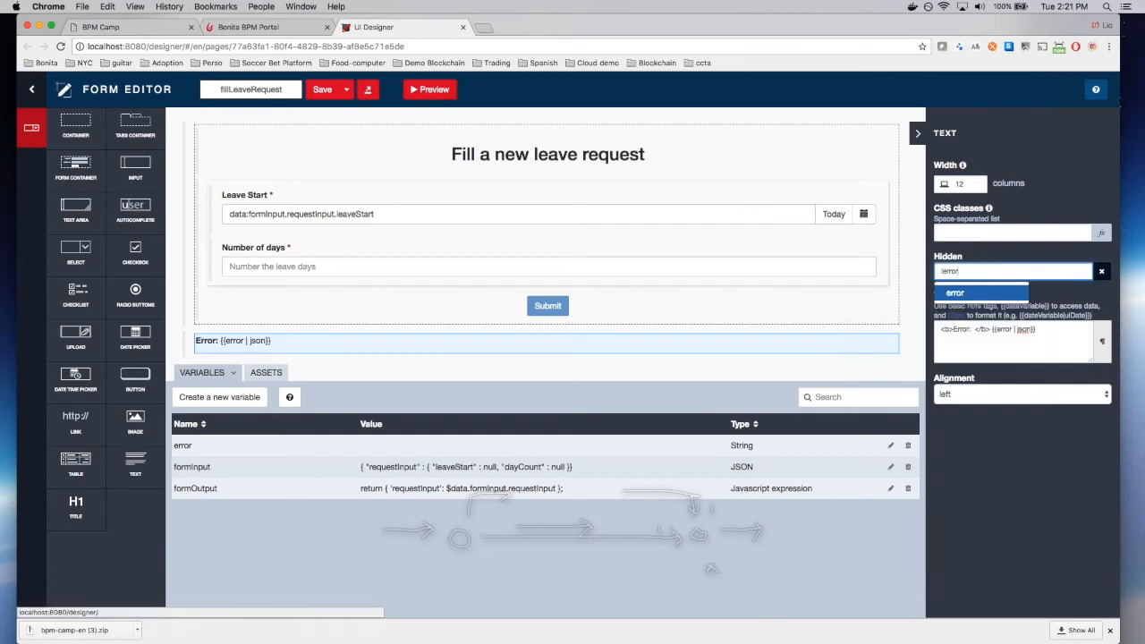
left_click(993, 296)
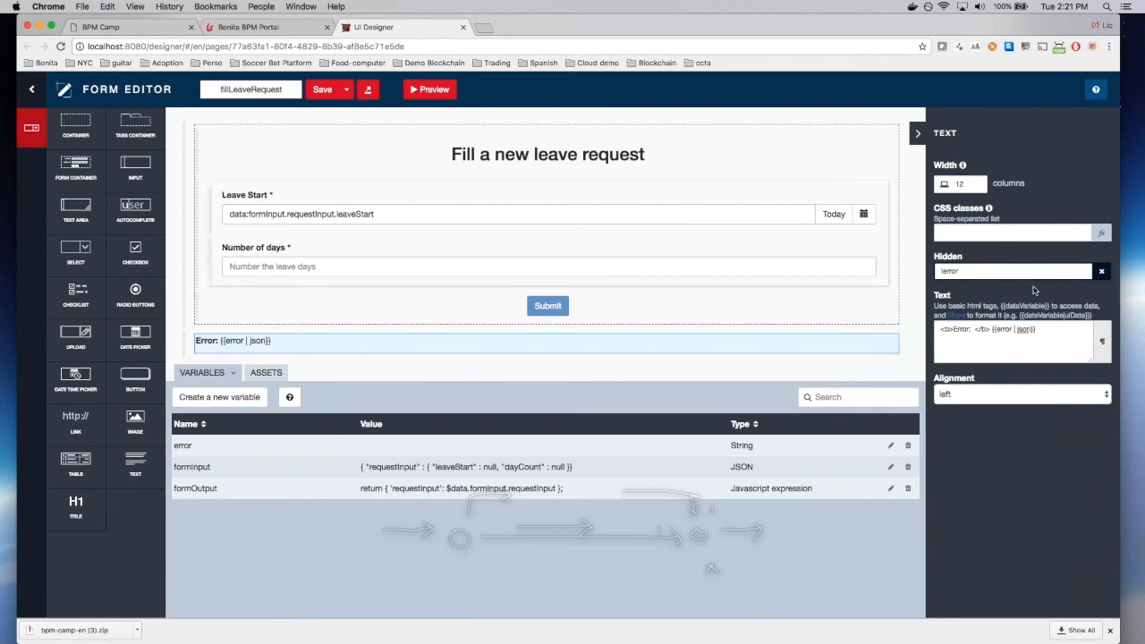
left_click(1029, 232)
type("text-danger")
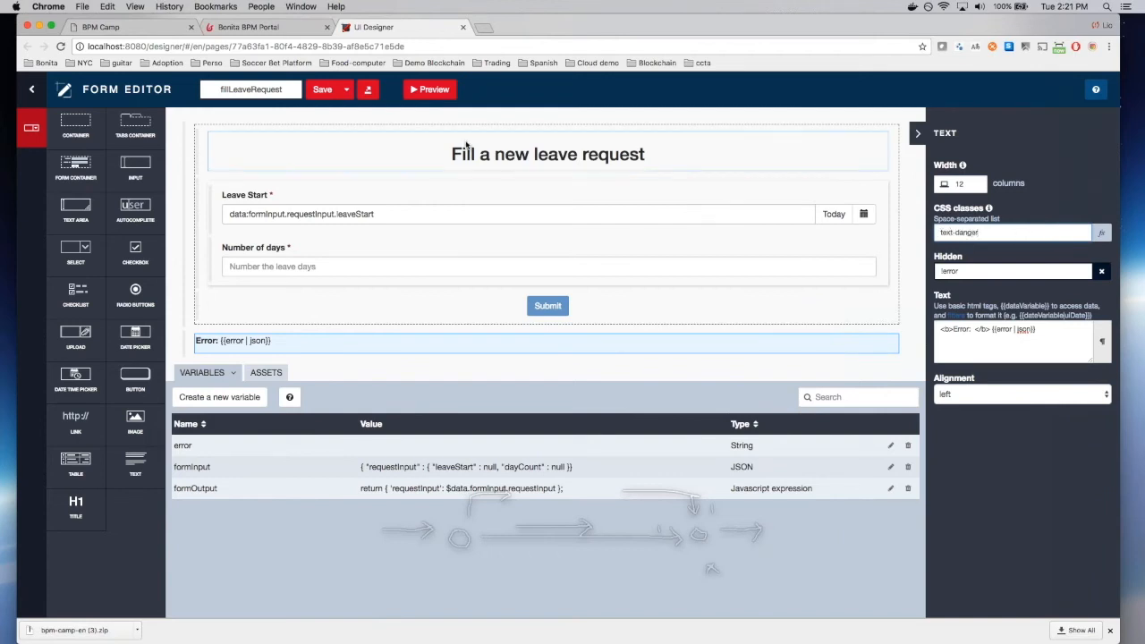
left_click(324, 89)
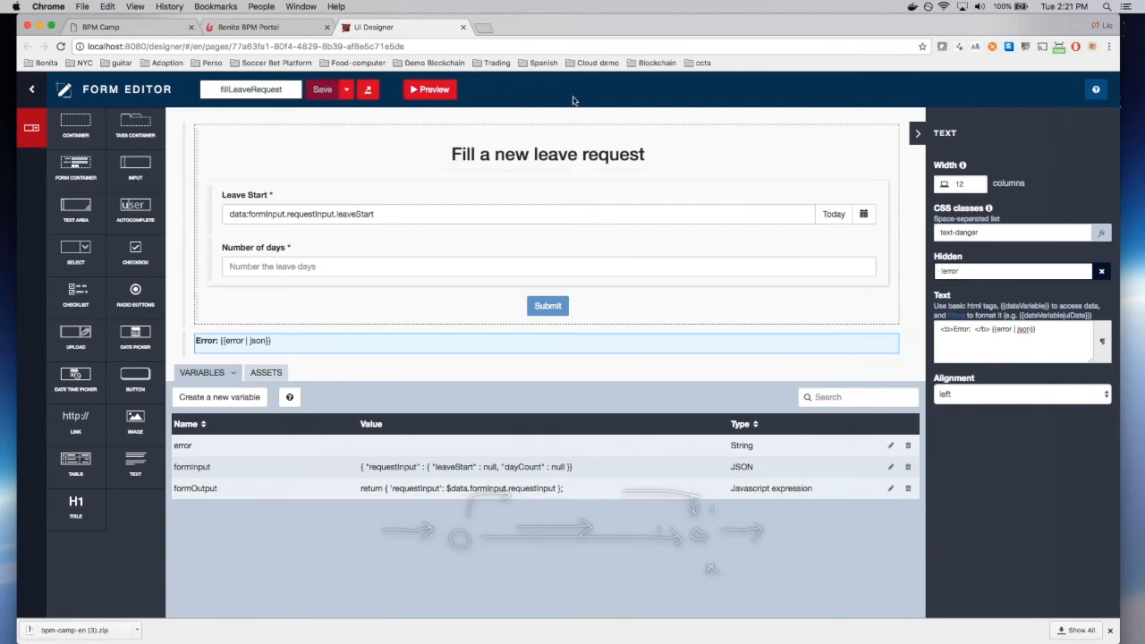
Step: Browse the Bootstrap 3.3 CSS documentation in a new tab, then return to the UI Designer
left_click(490, 28)
type("getboo")
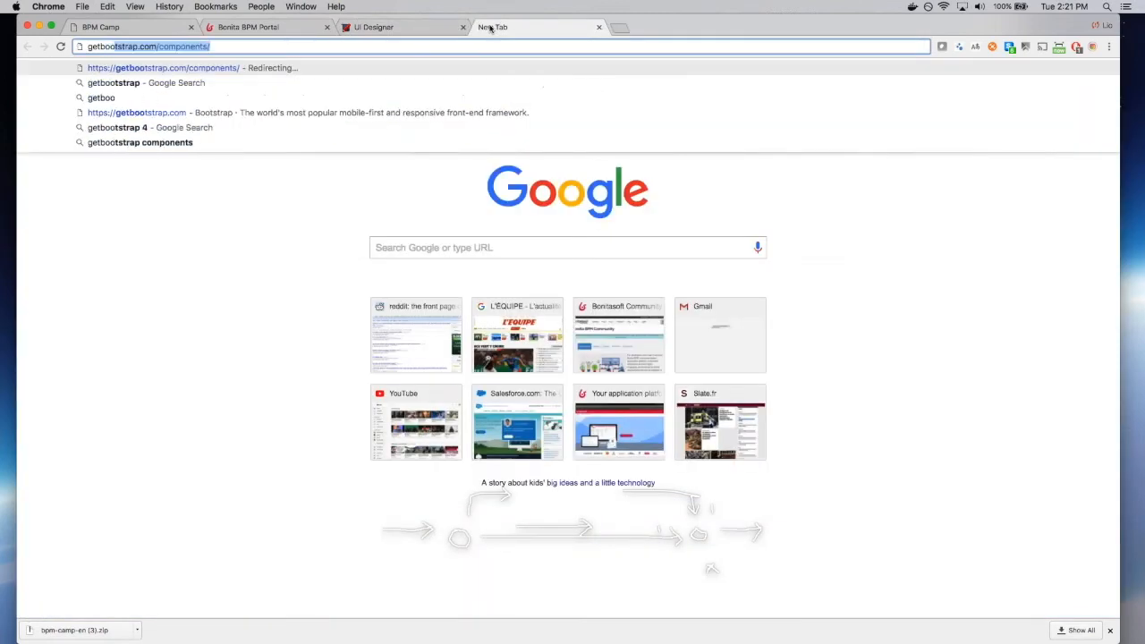
key("Return")
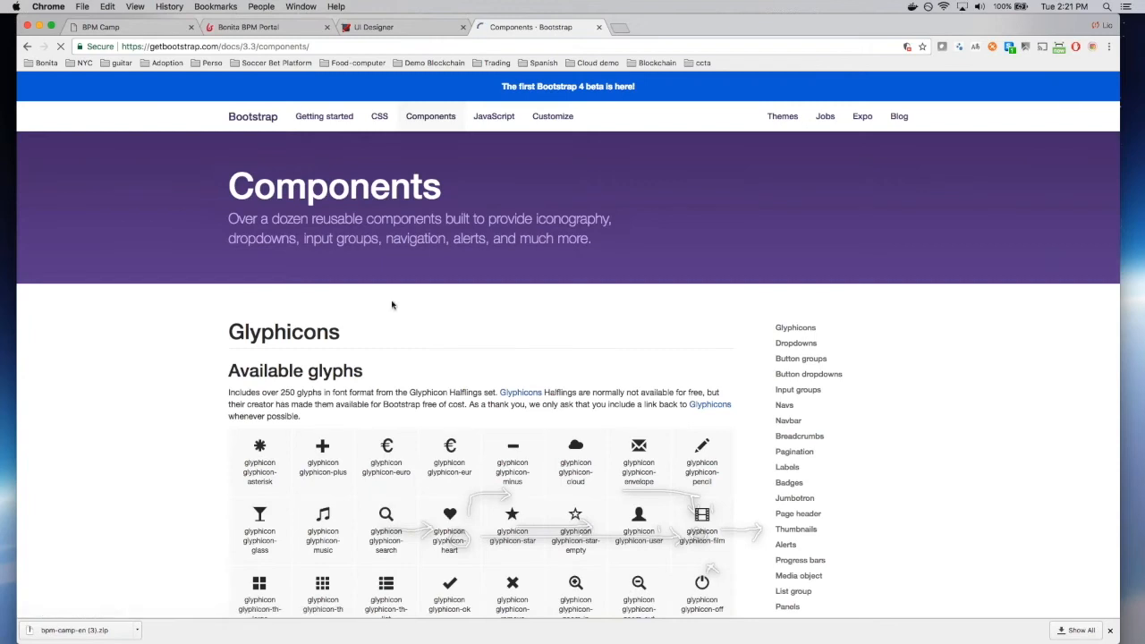
left_click(253, 116)
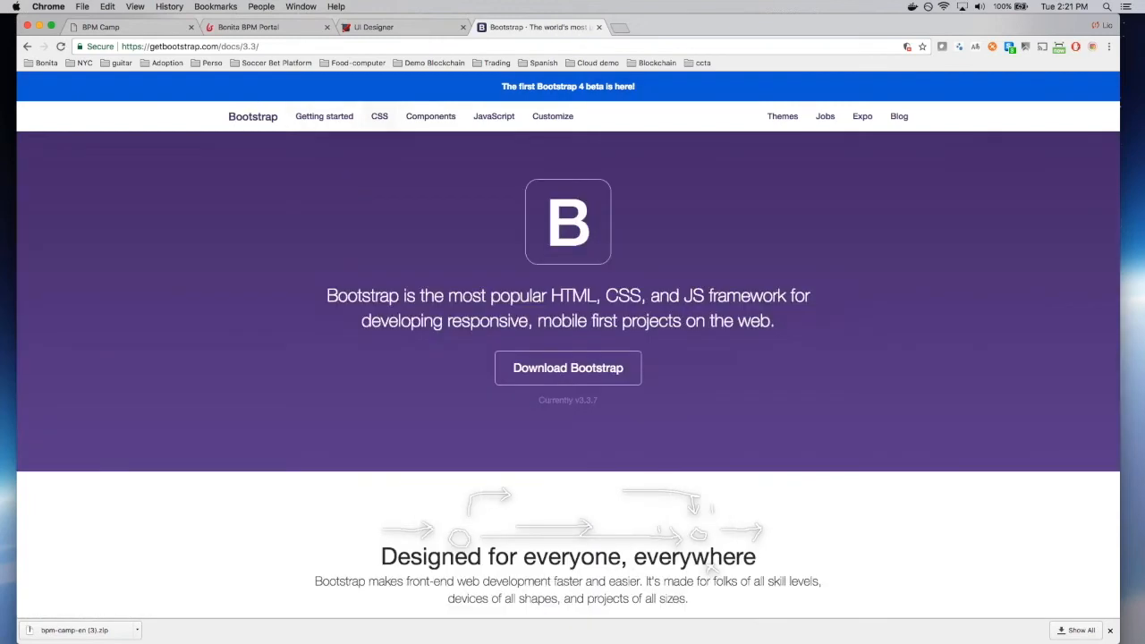
scroll(391, 468, "down", 10)
scroll(391, 468, "up", 7)
scroll(391, 358, "up", 5)
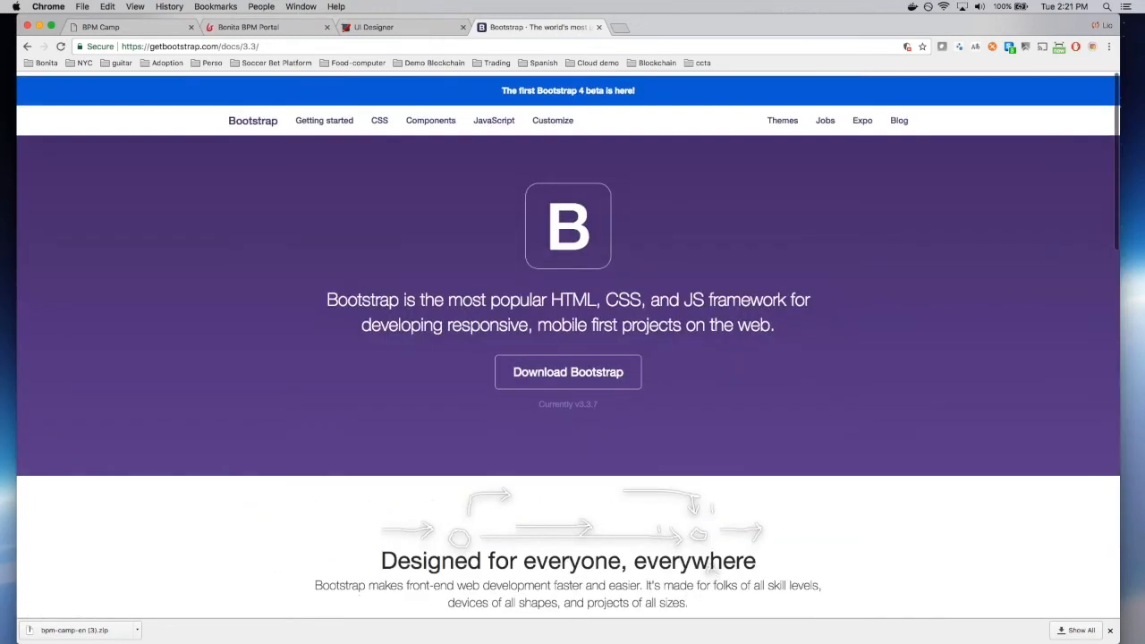
left_click(379, 118)
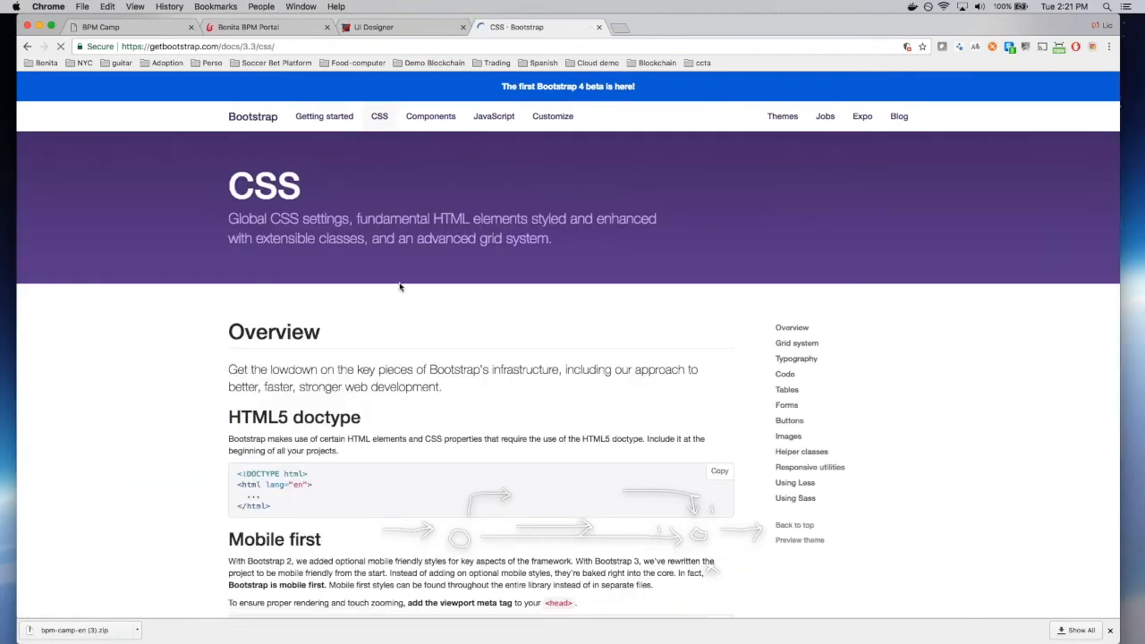
scroll(400, 286, "down", 3)
scroll(400, 286, "down", 5)
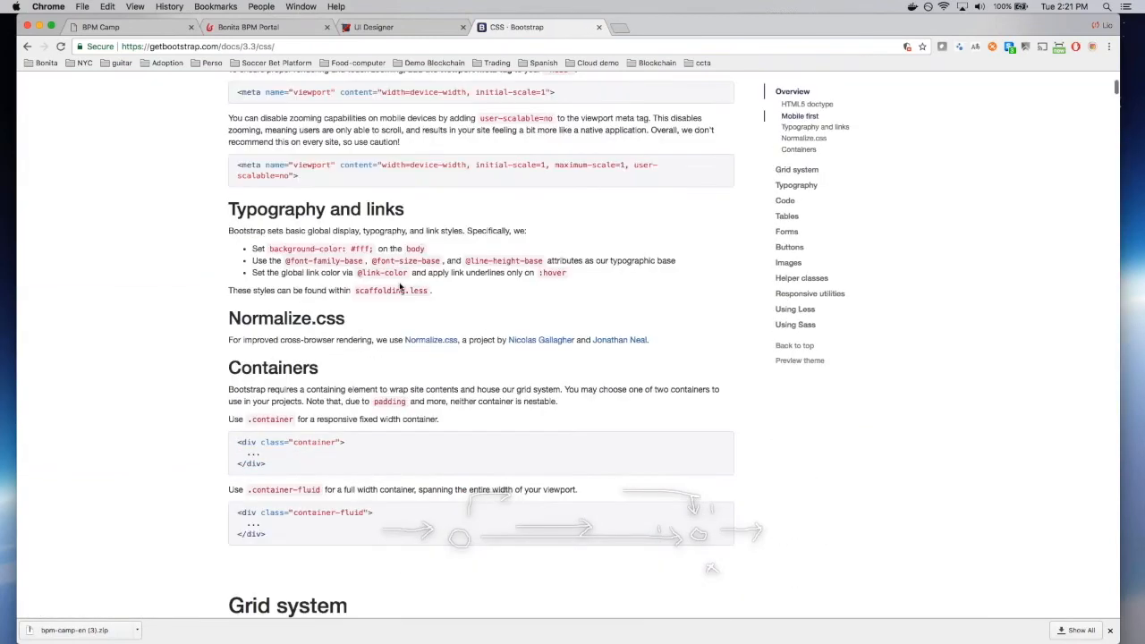
scroll(399, 287, "up", 10)
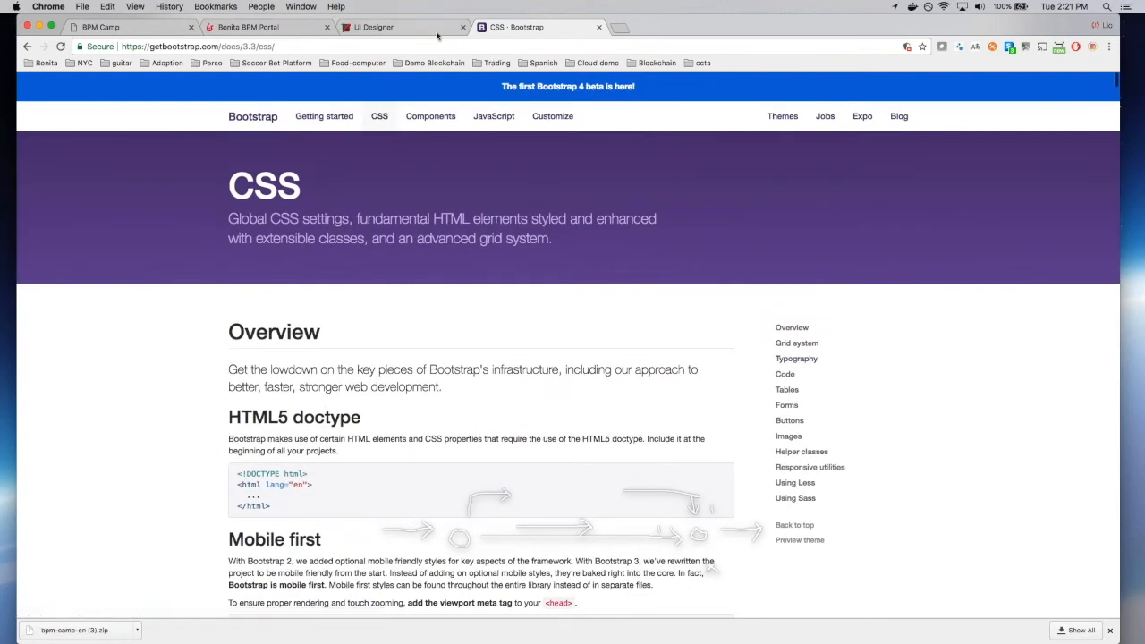
left_click(374, 27)
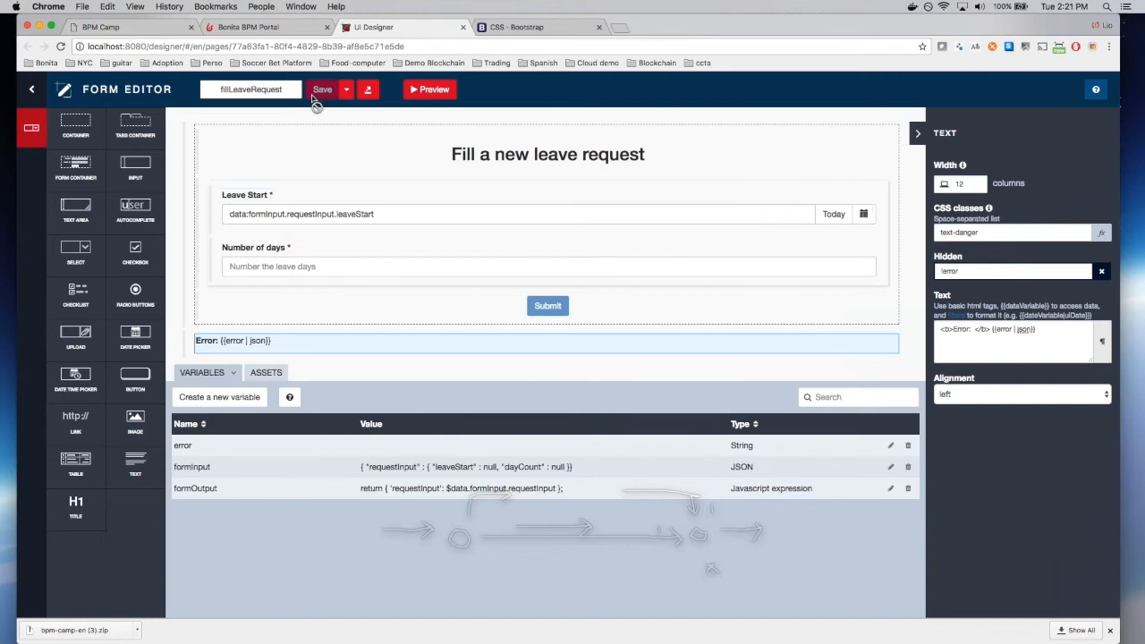
left_click(430, 90)
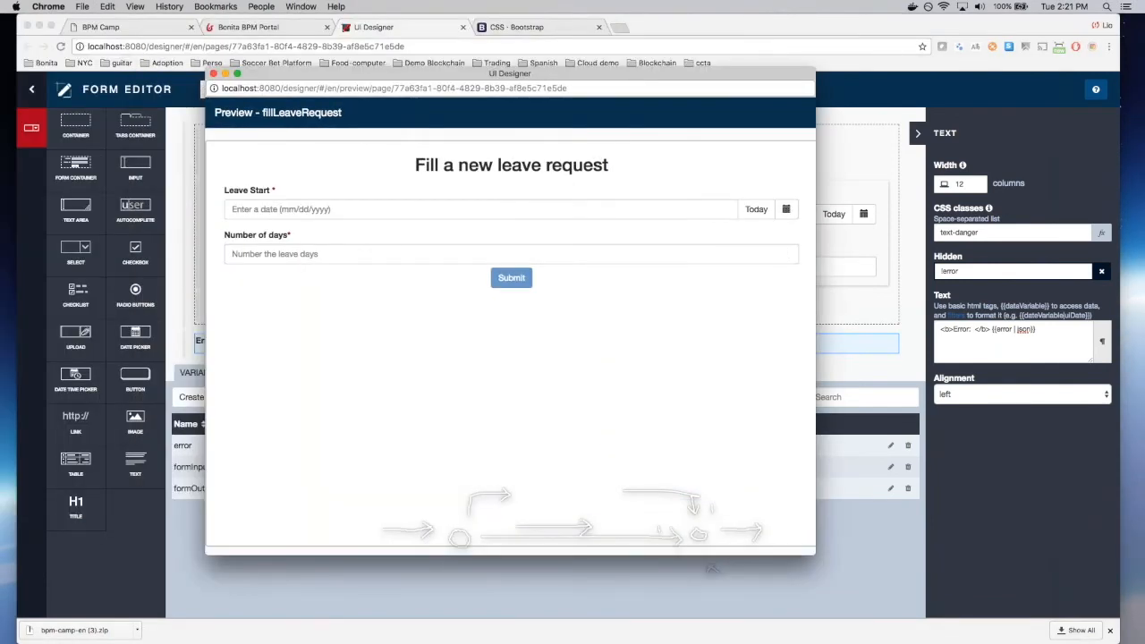
left_click(304, 208)
left_click(319, 307)
left_click(347, 256)
type("-1")
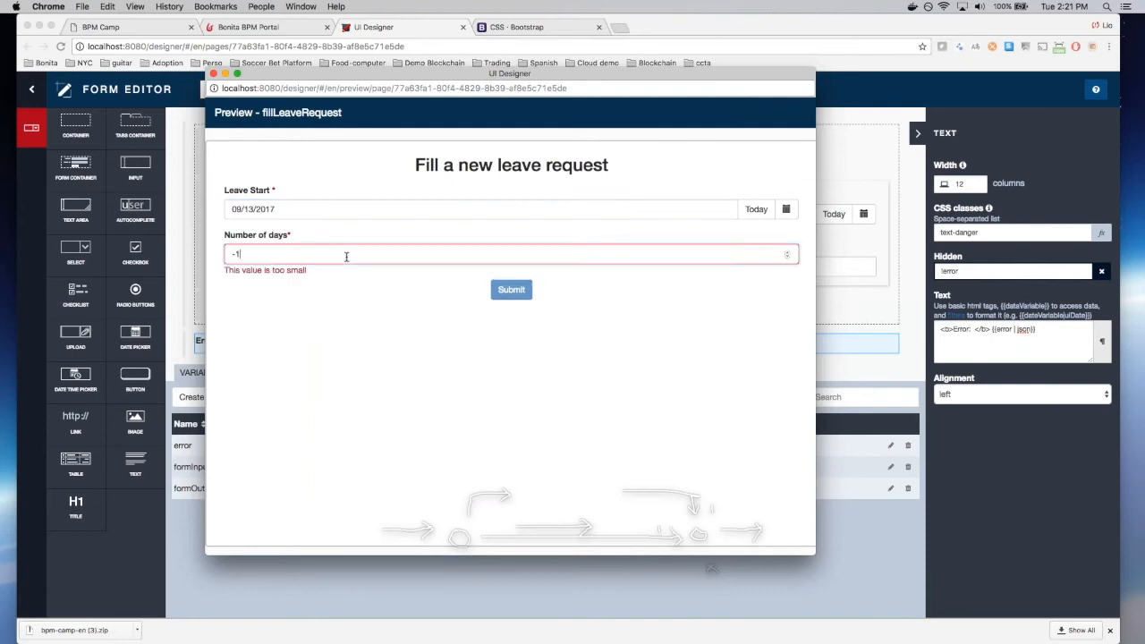
key("BackSpace")
key("BackSpace")
type("933")
left_click(320, 388)
left_click(522, 285)
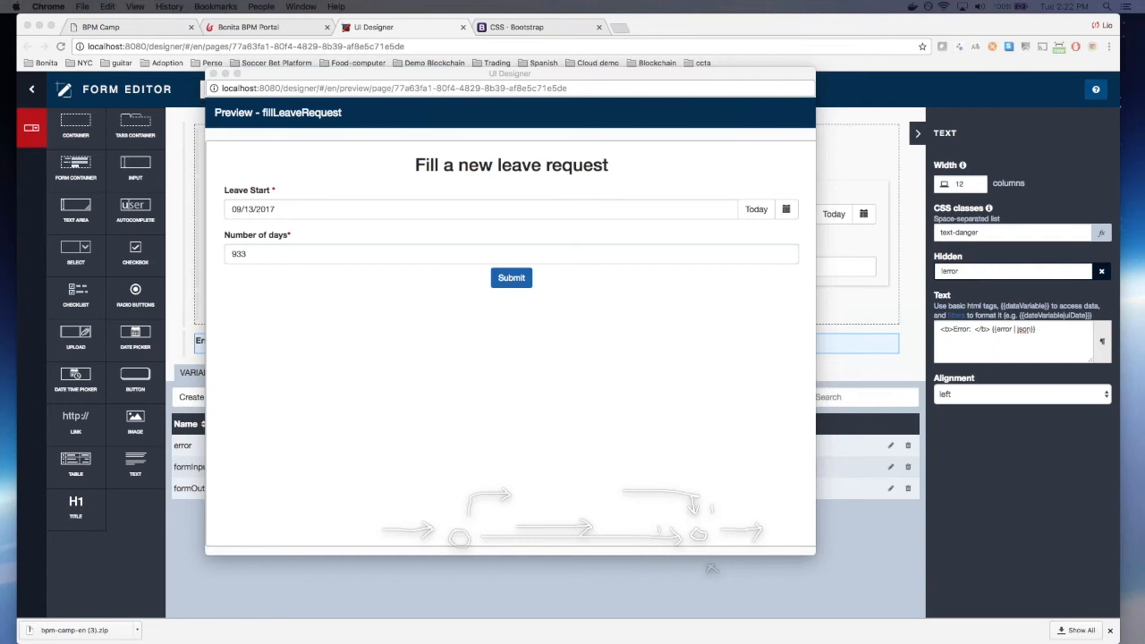
left_click(214, 74)
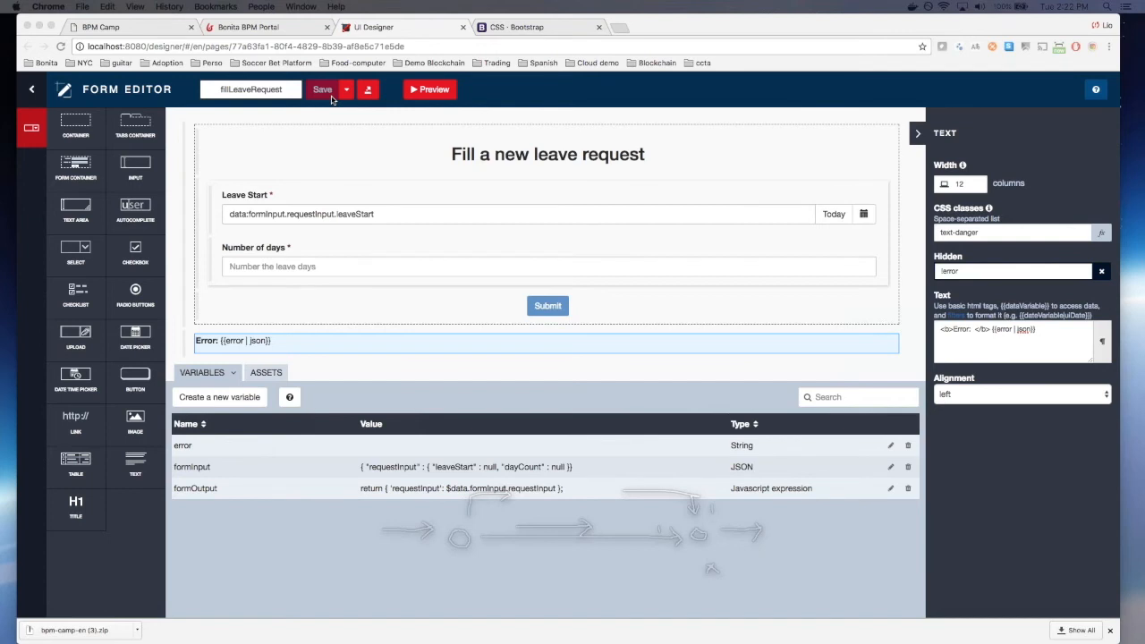
Step: From the Validate request task's Form settings in Studio, create a new UI Designer form, newForm
key("super+Tab")
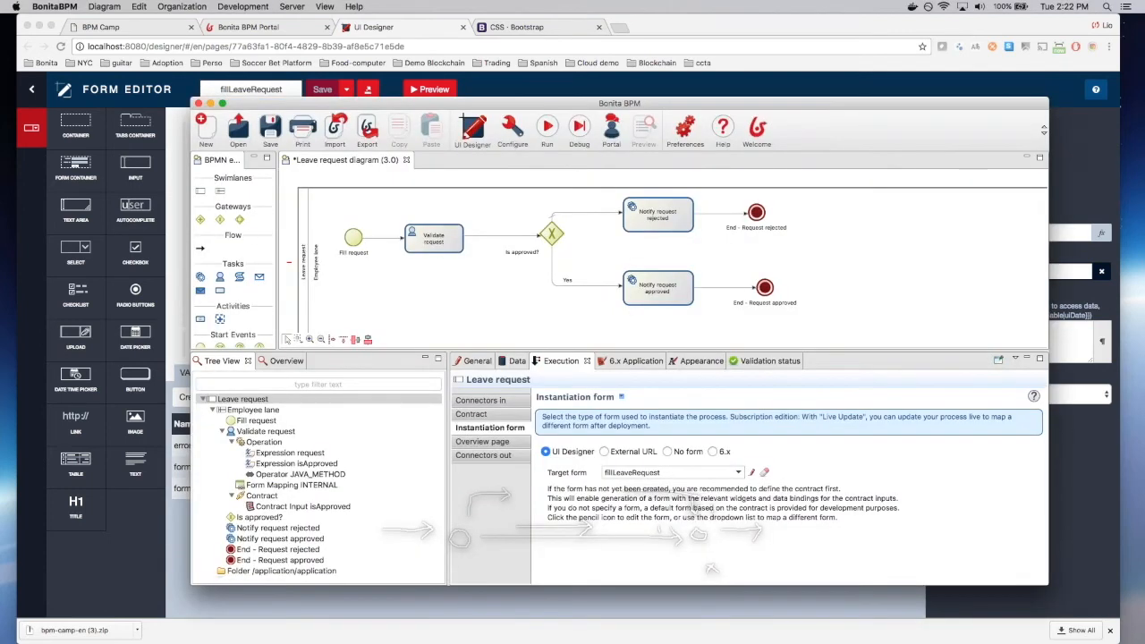
left_click(434, 237)
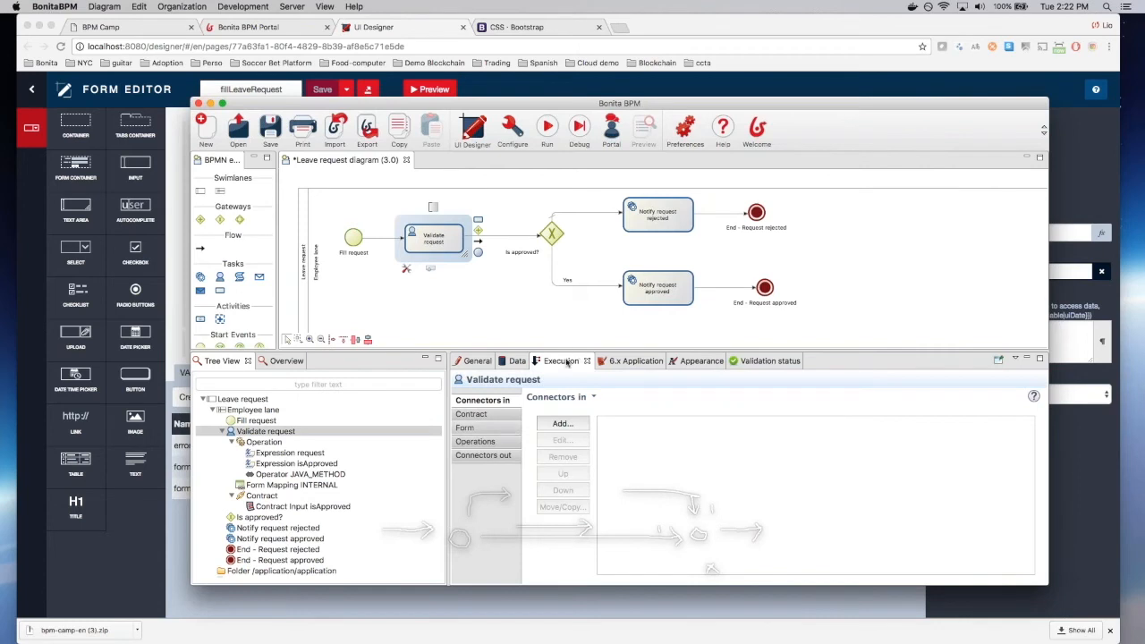
left_click(466, 428)
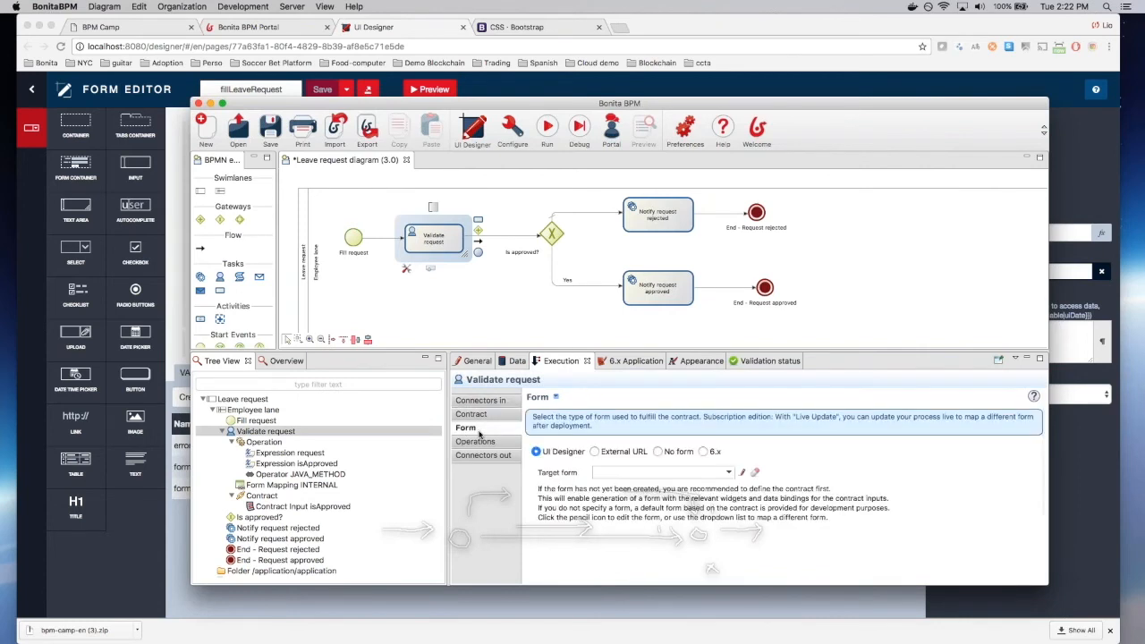
left_click(742, 474)
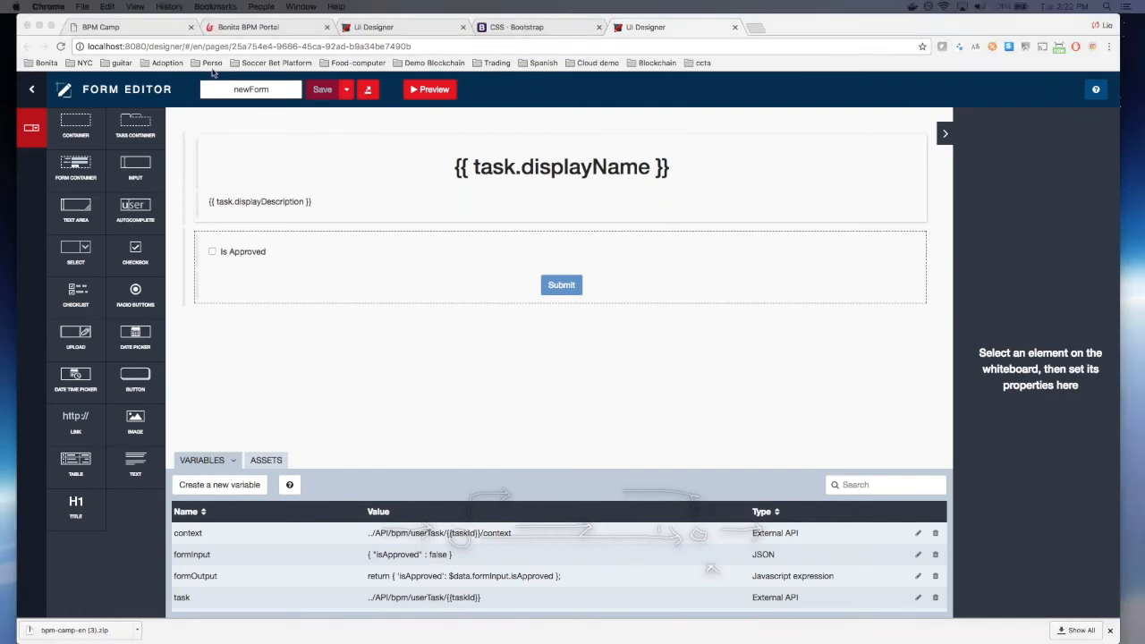
Step: Rename the form from newForm to validateLeaveRequest and save it
double_click(269, 93)
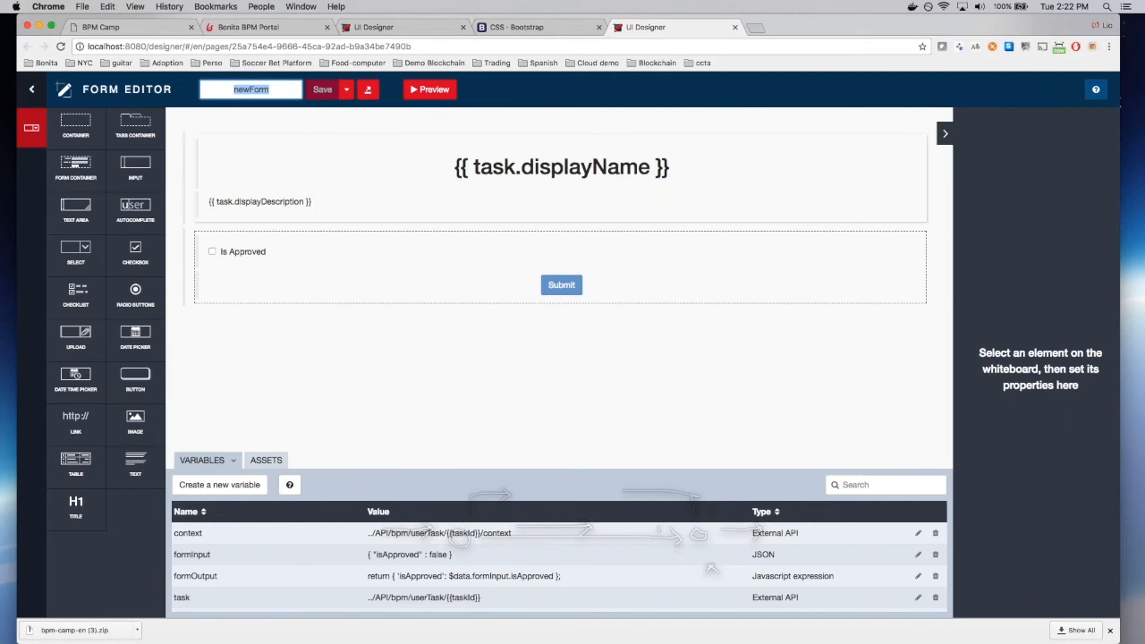
type("validateLeaveRequest")
left_click(318, 92)
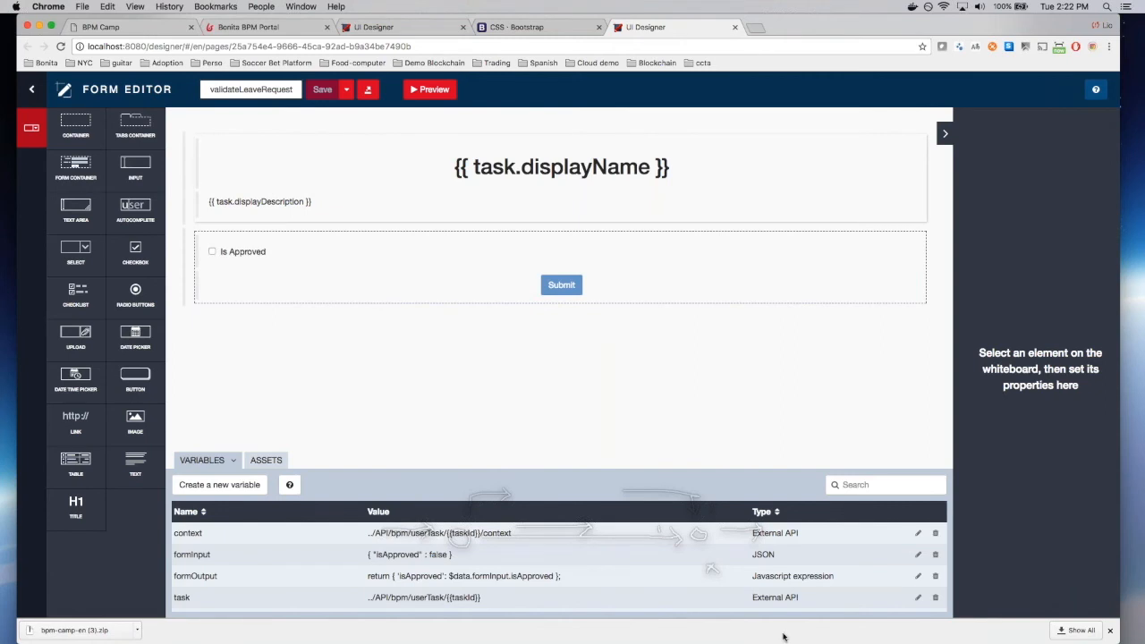
Step: Delete the formInput and formOutput variables and save the form
left_click(935, 555)
left_click(936, 555)
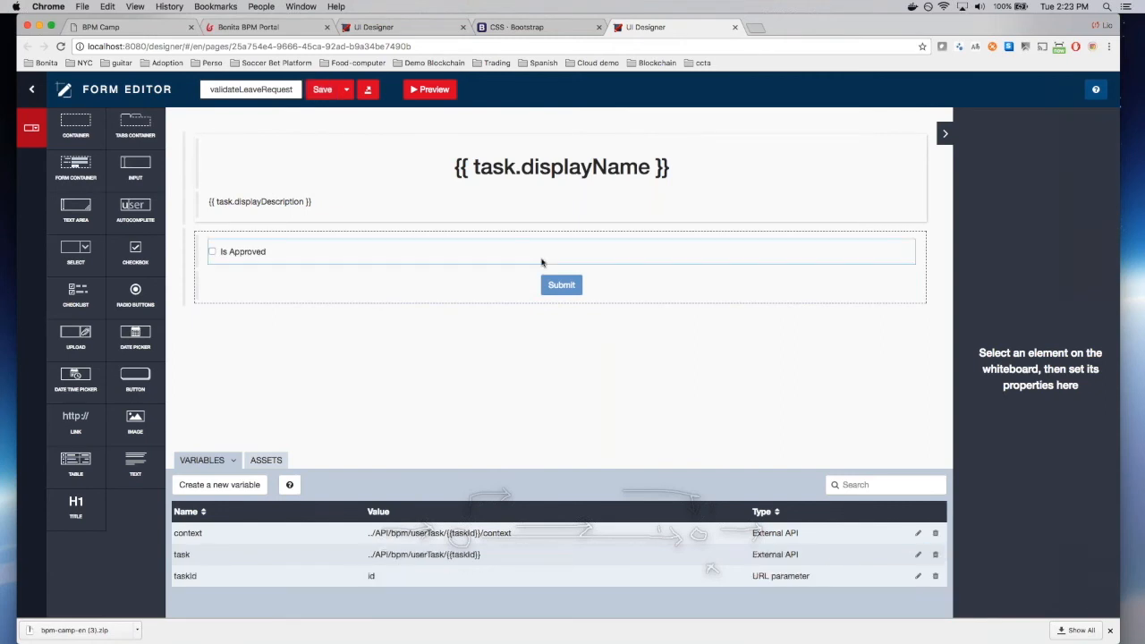
left_click(322, 89)
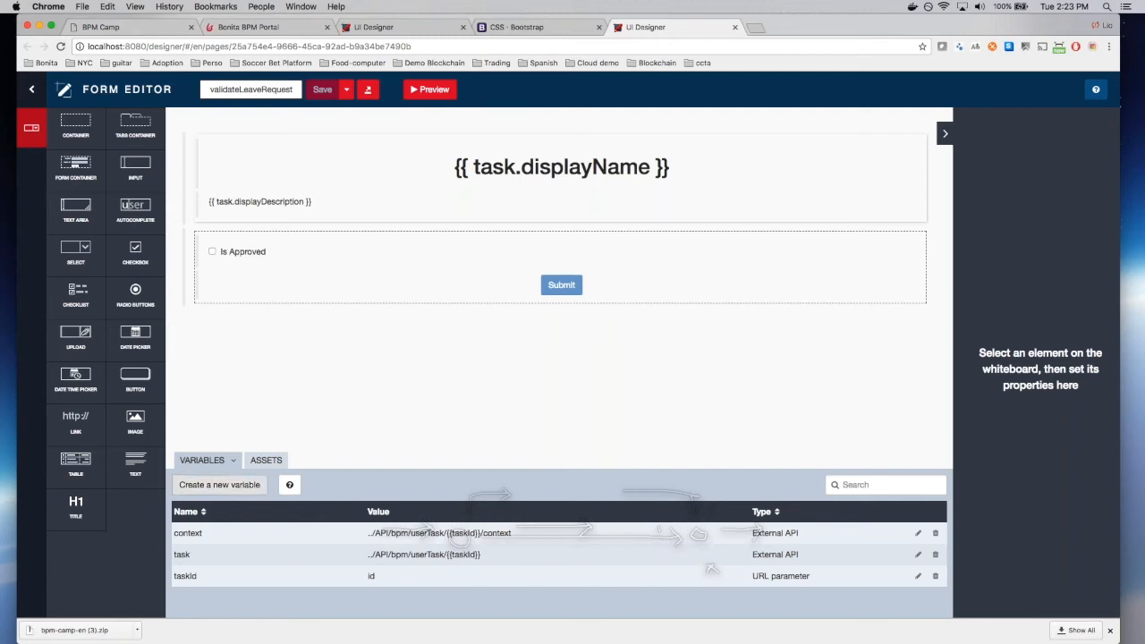
Step: Start a new External API variable named request with URL ../{{context.request
left_click(219, 484)
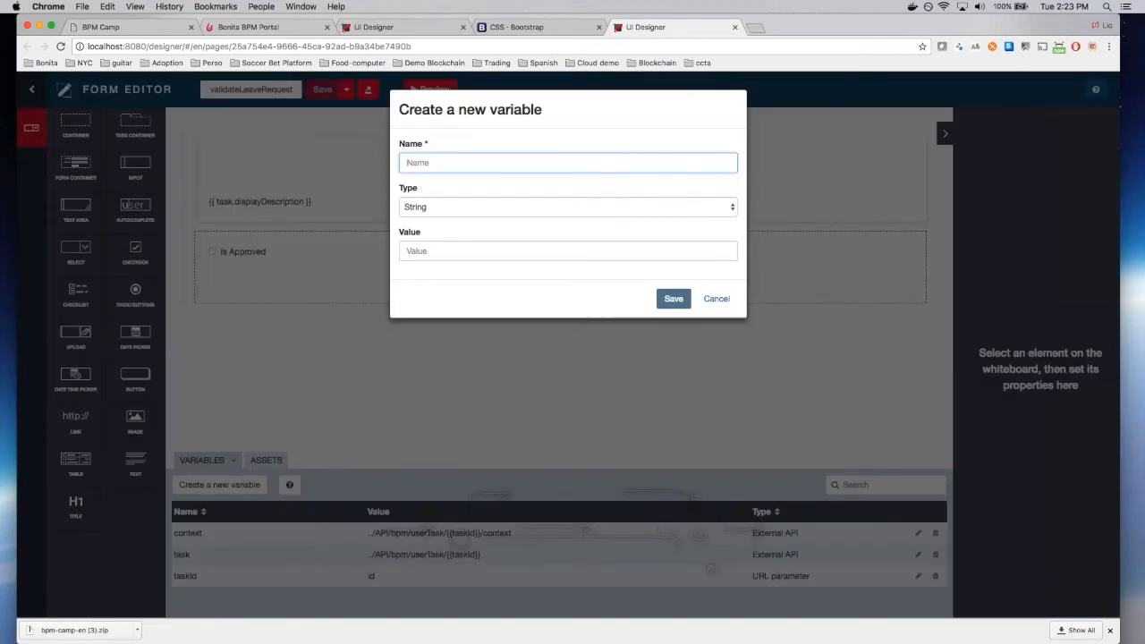
type("request")
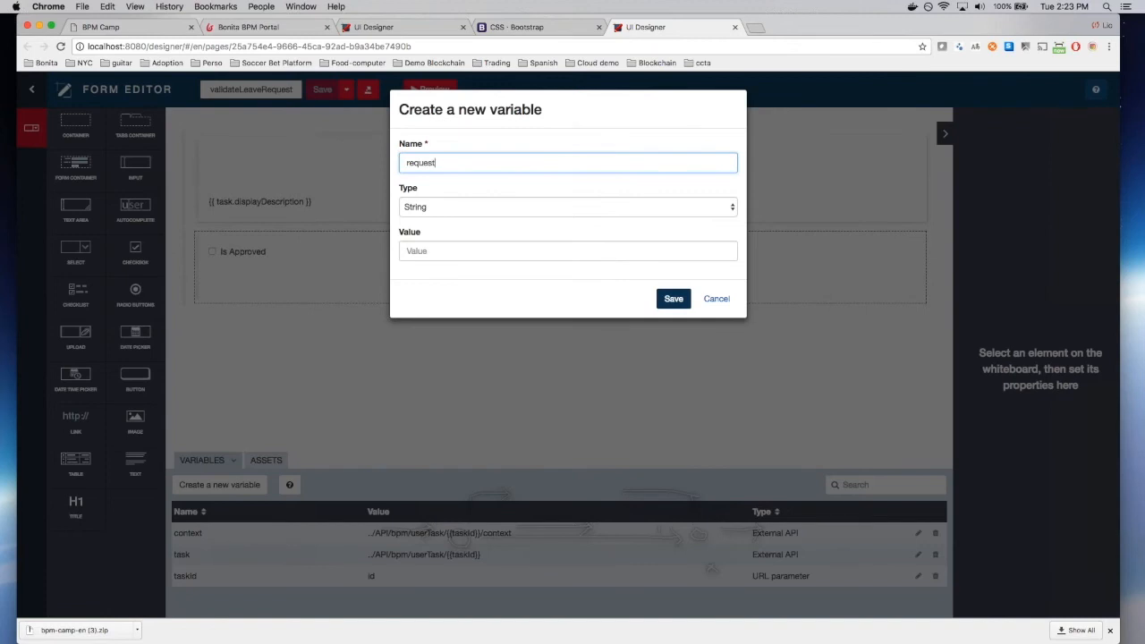
left_click(527, 207)
left_click(536, 242)
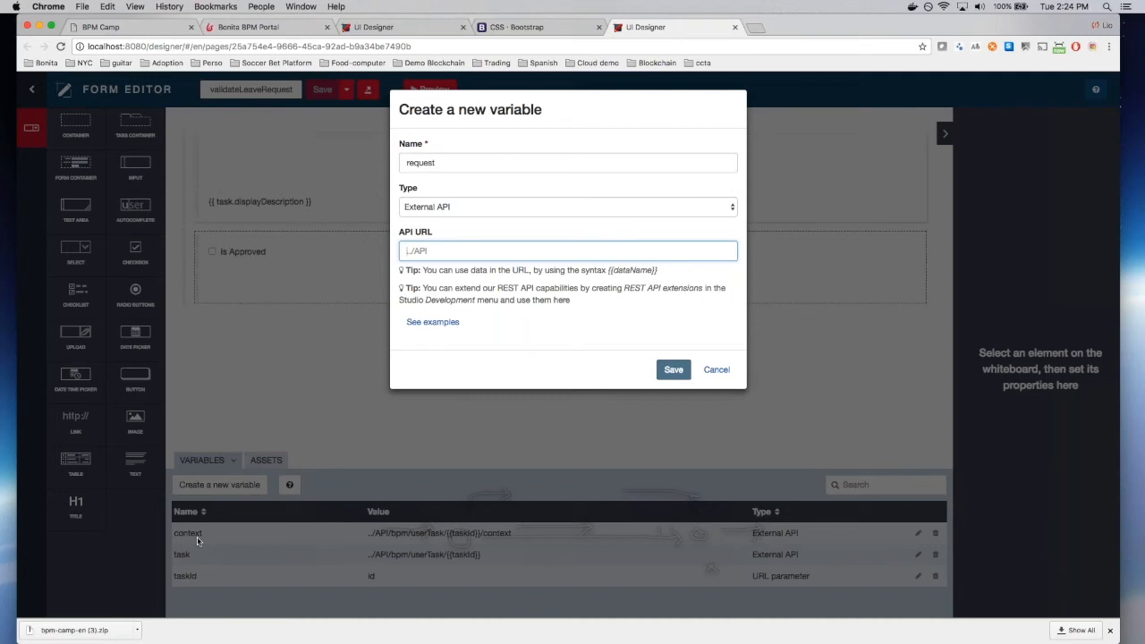
type("../")
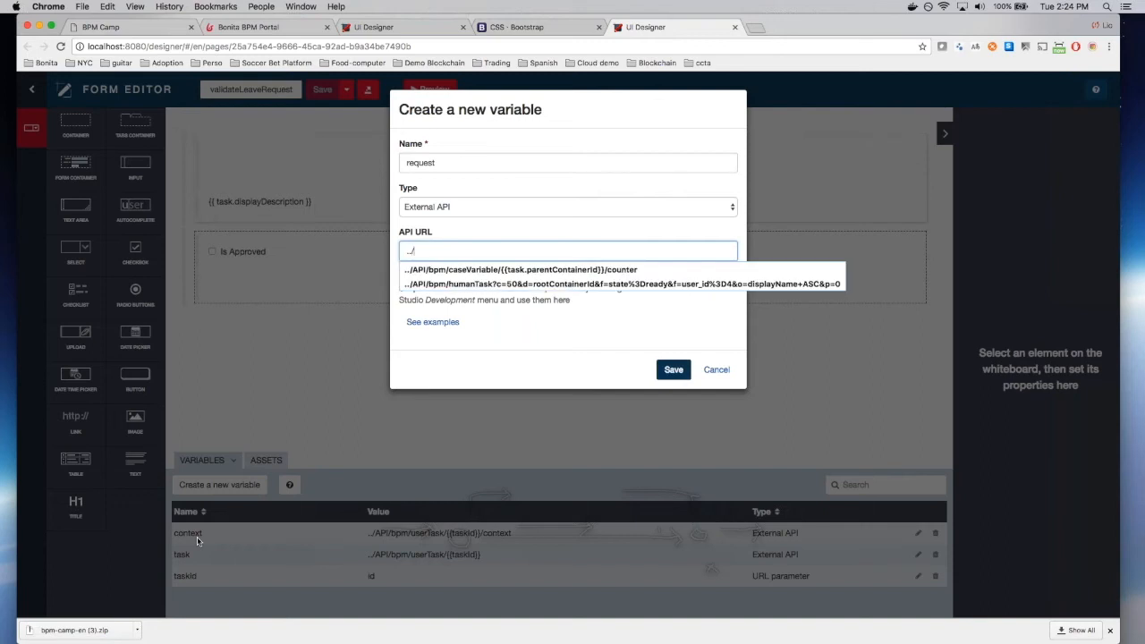
type("{{context")
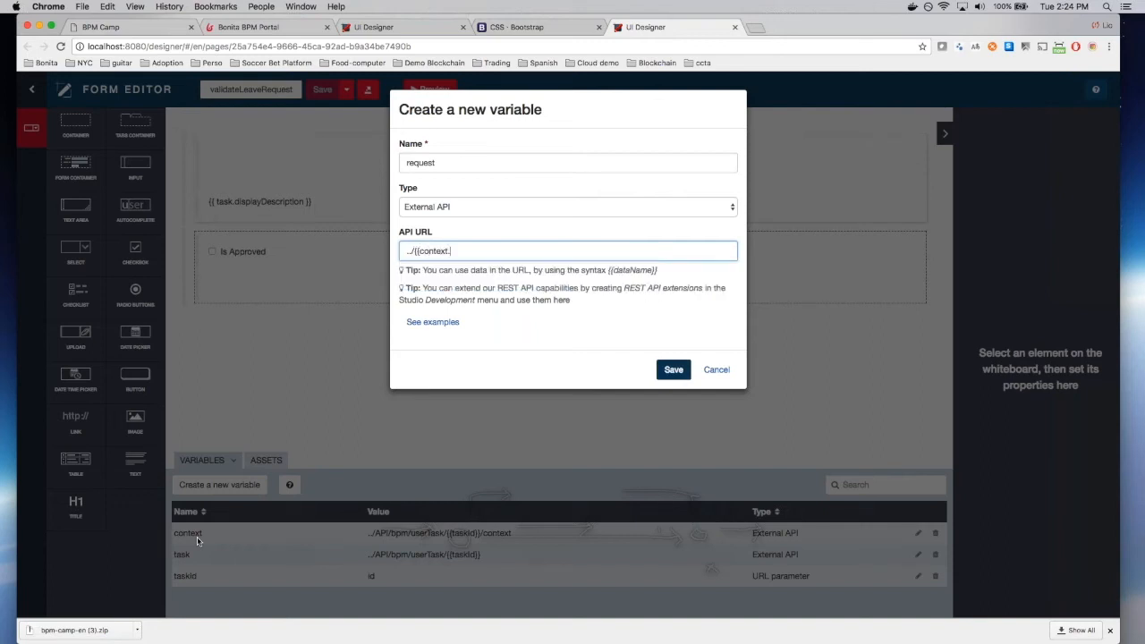
type(".request")
Step: Check the request business variable of the Employee pool in Studio
key("super+Tab")
left_click(254, 409)
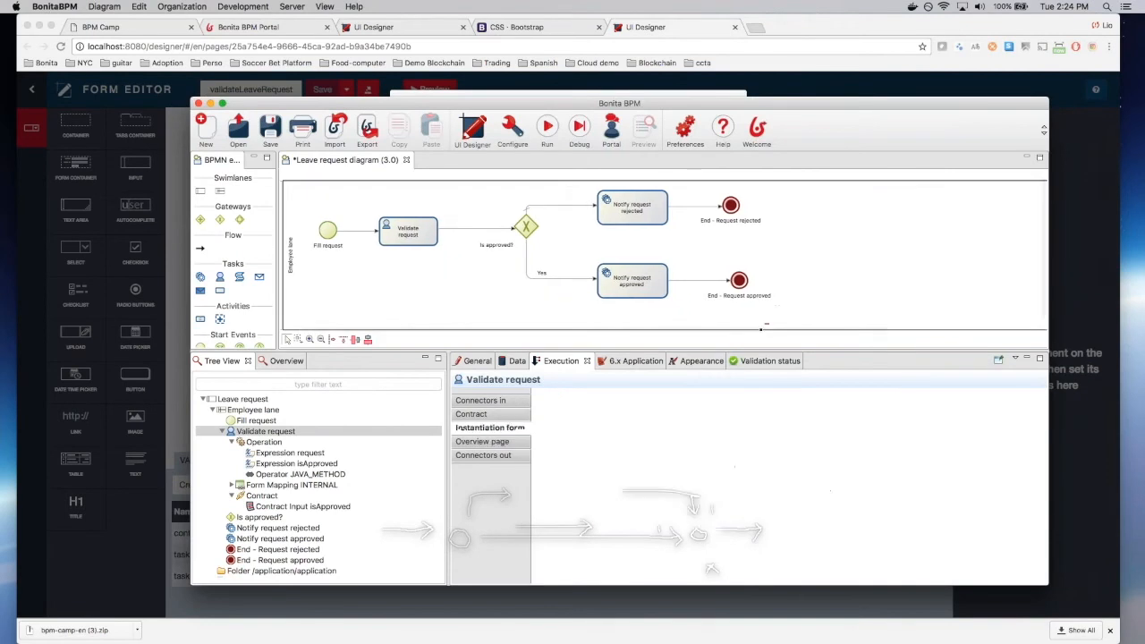
left_click(518, 360)
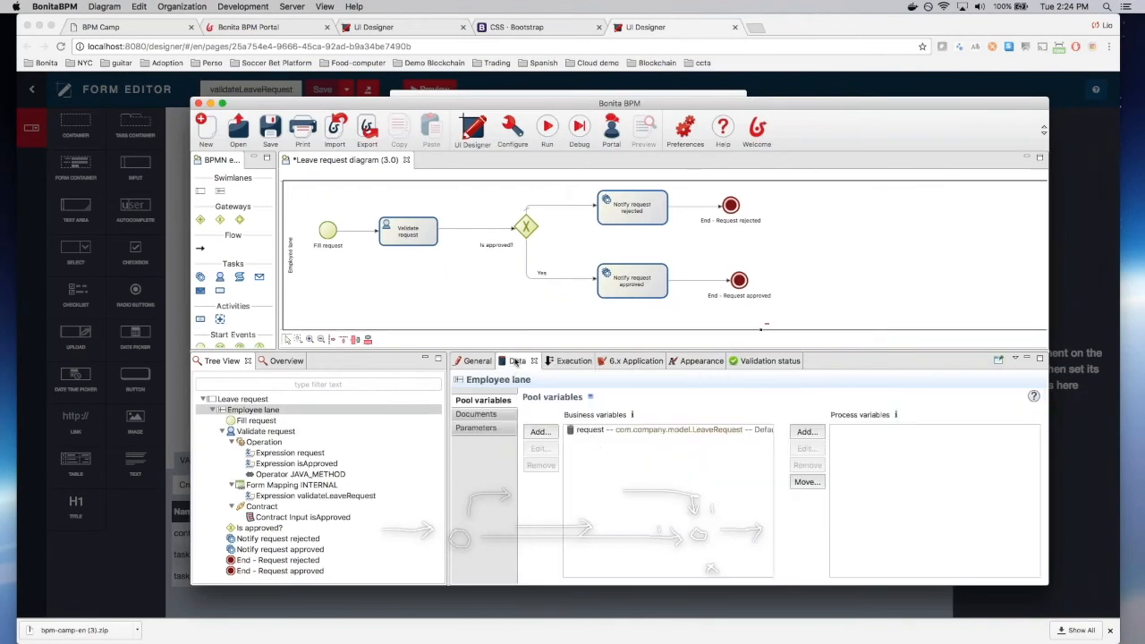
left_click(602, 433)
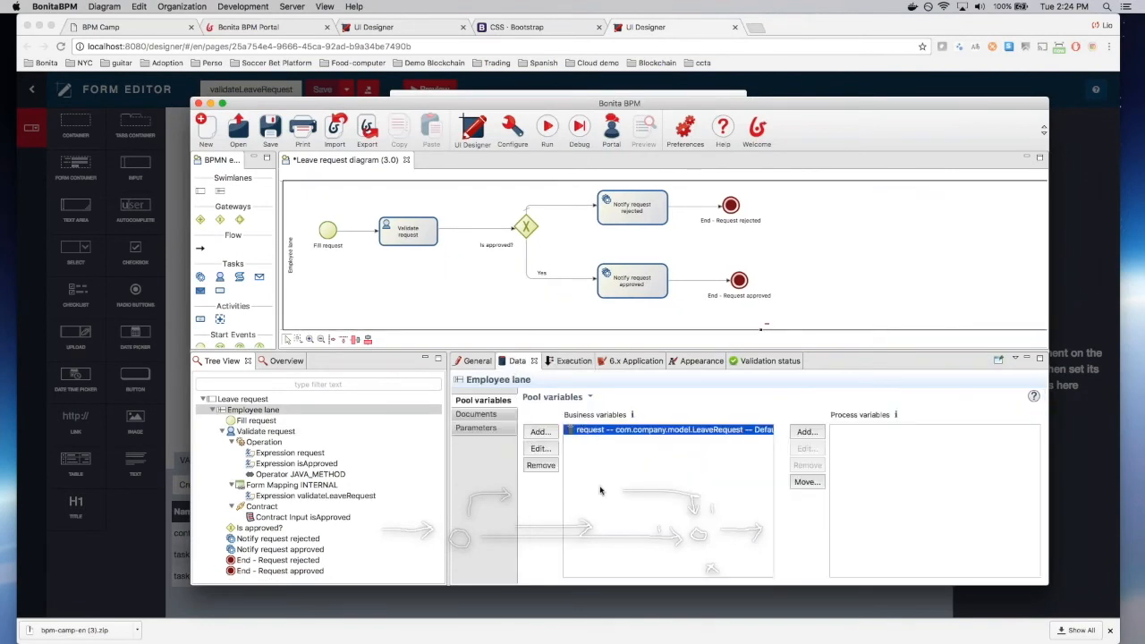
key("super+Tab")
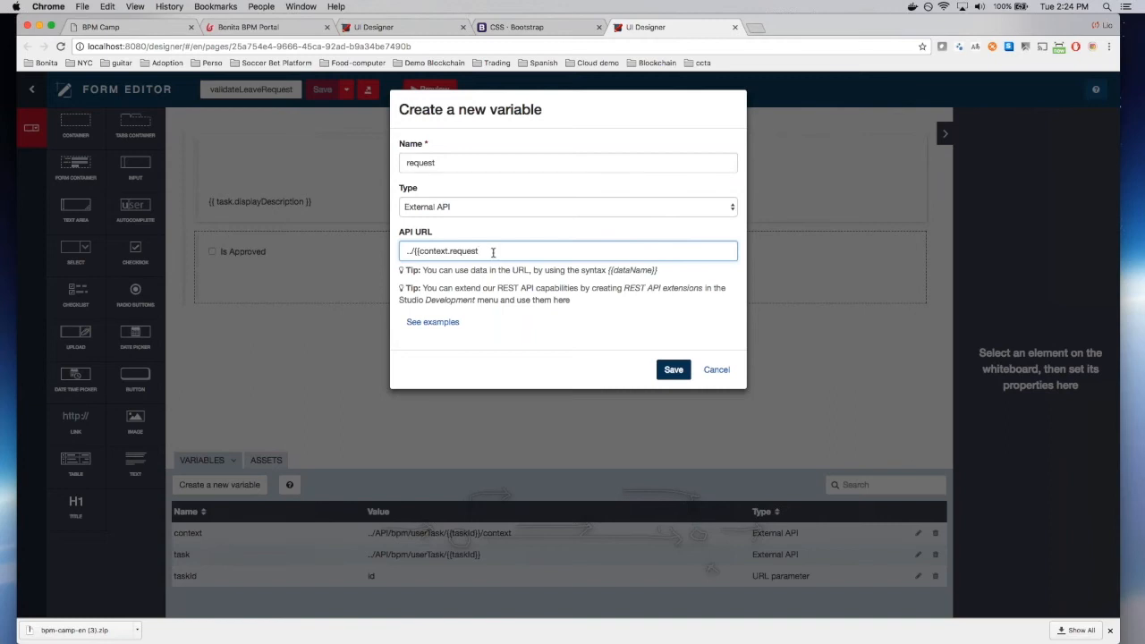
Step: Complete the URL as ../{{context.request_ref.link}}, then save the variable and the form
type("ref")
key("super+Tab")
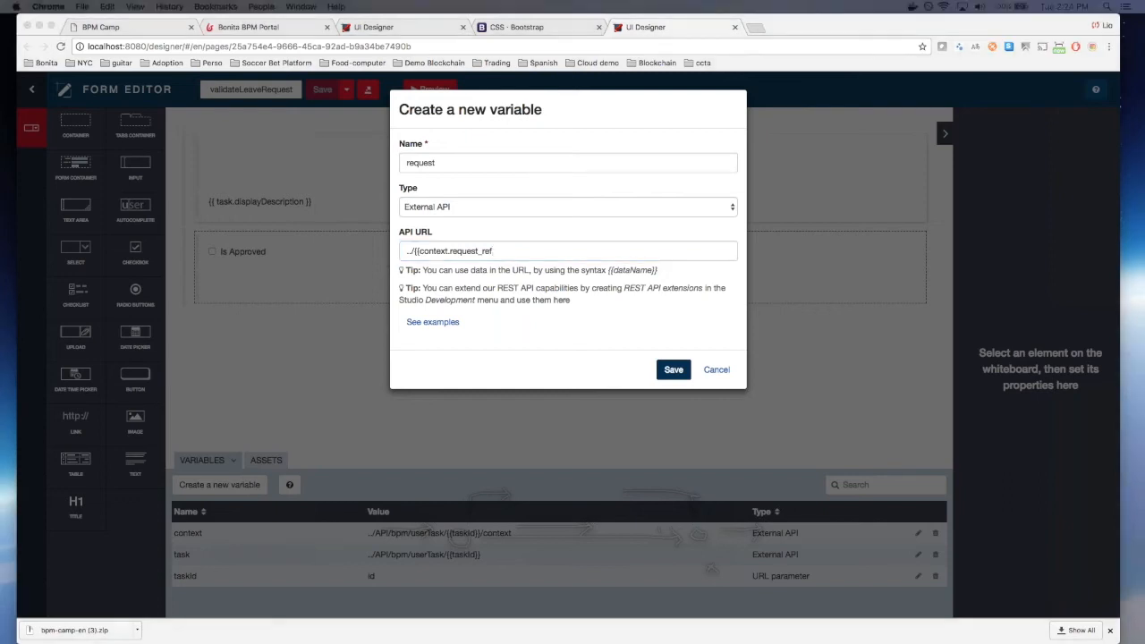
left_click(533, 252)
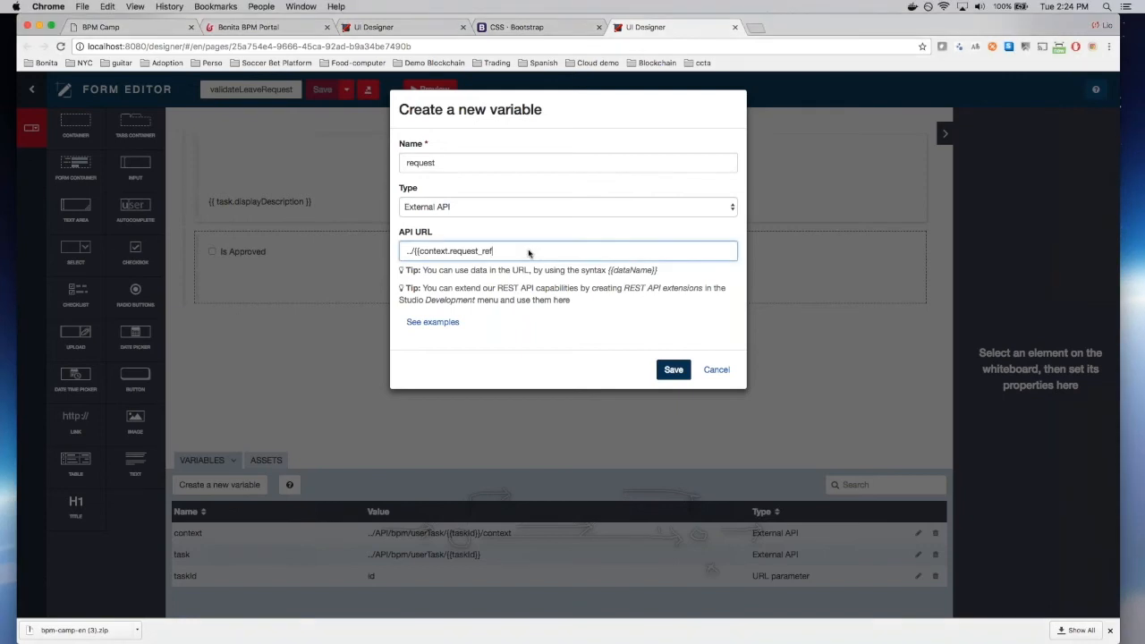
type("link}}")
left_click(566, 163)
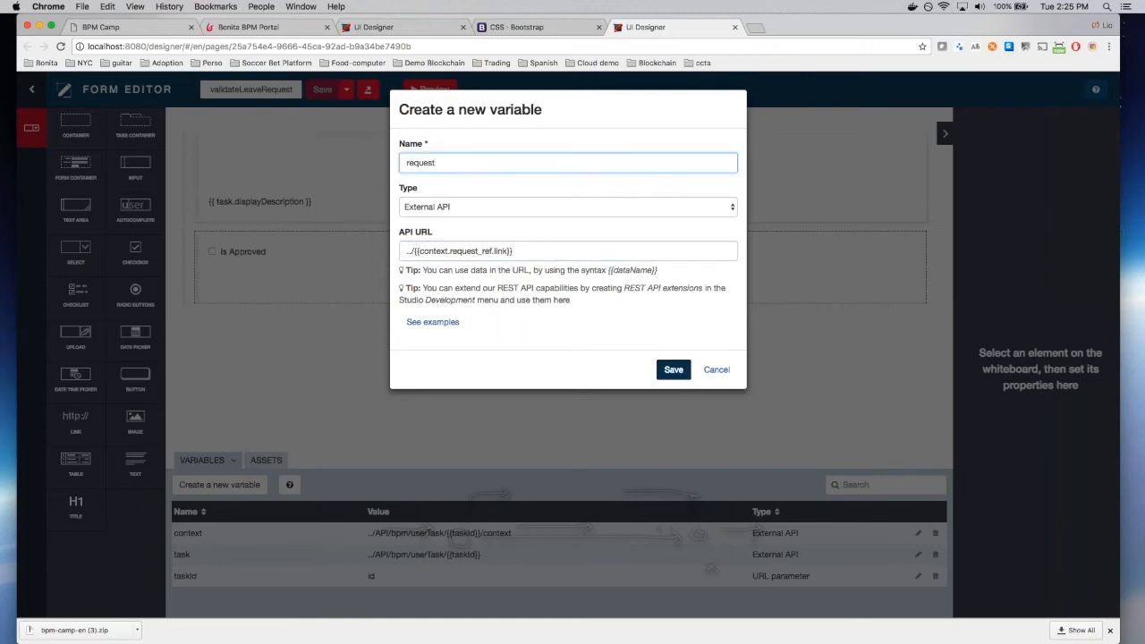
left_click(674, 370)
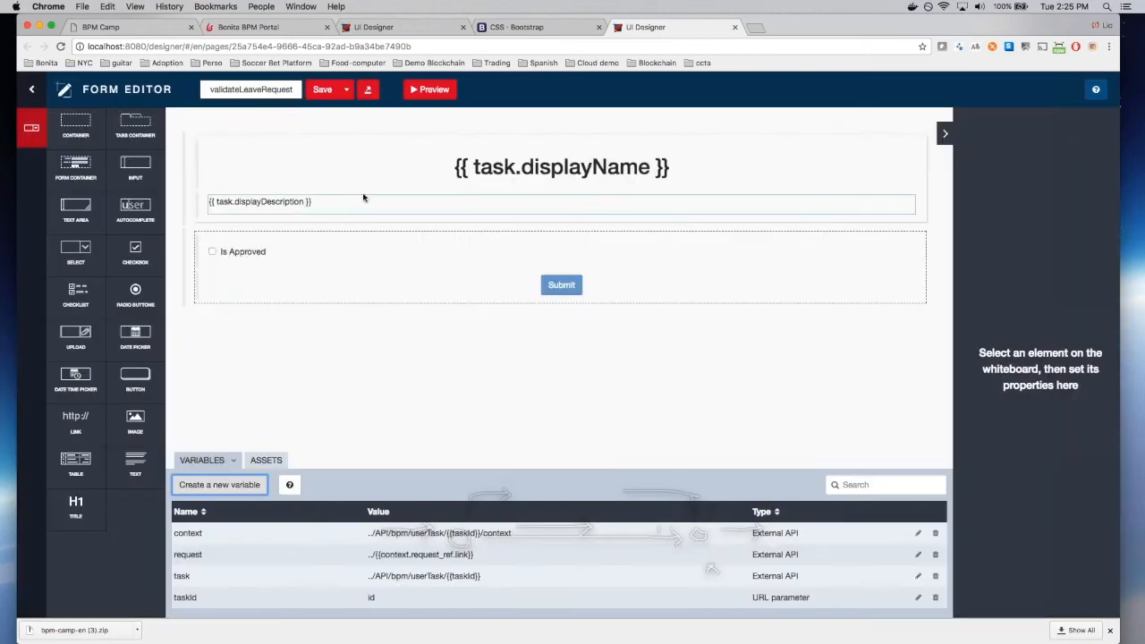
left_click(322, 90)
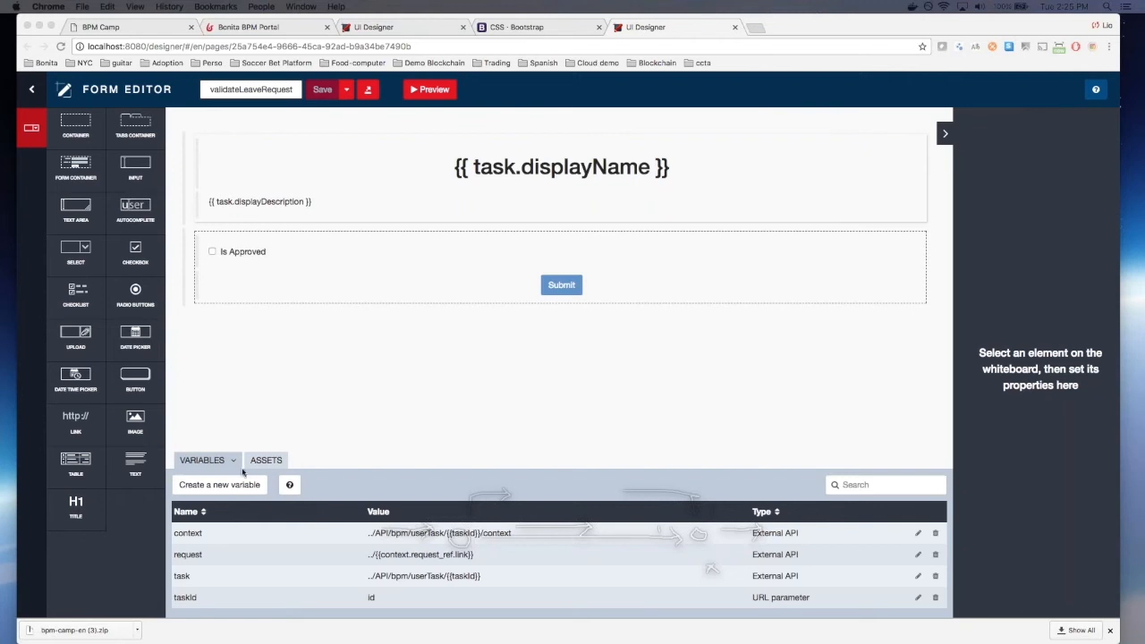
left_click(219, 484)
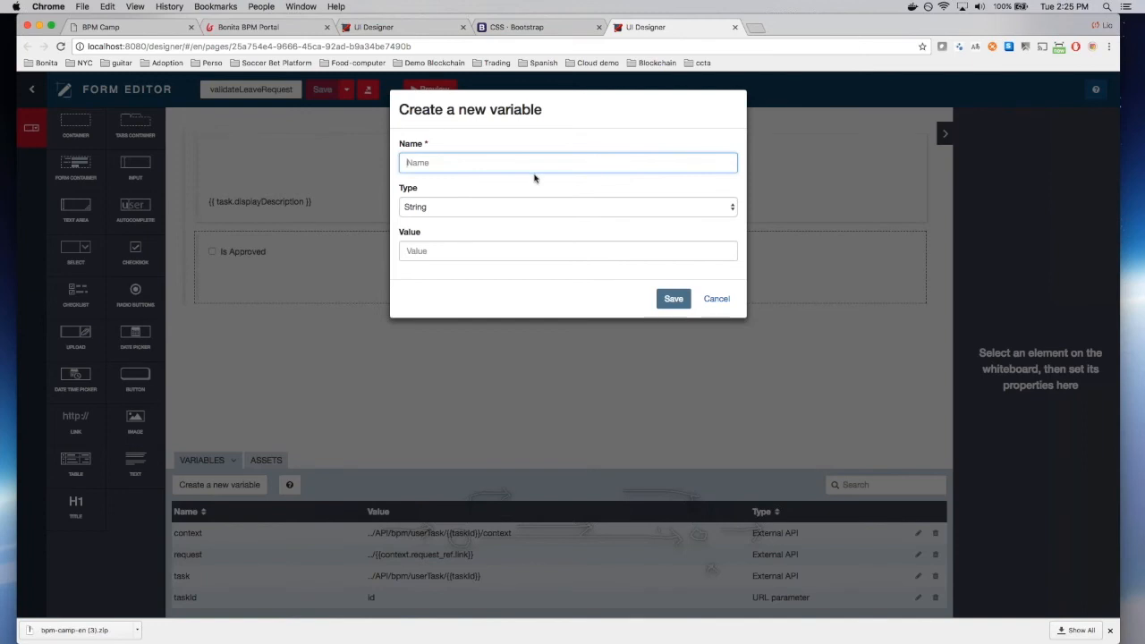
Step: Define an External API variable requestor with URL ../API/identity/user/{{request.requestorId}}
type("requestI")
key("BackSpace")
type("or")
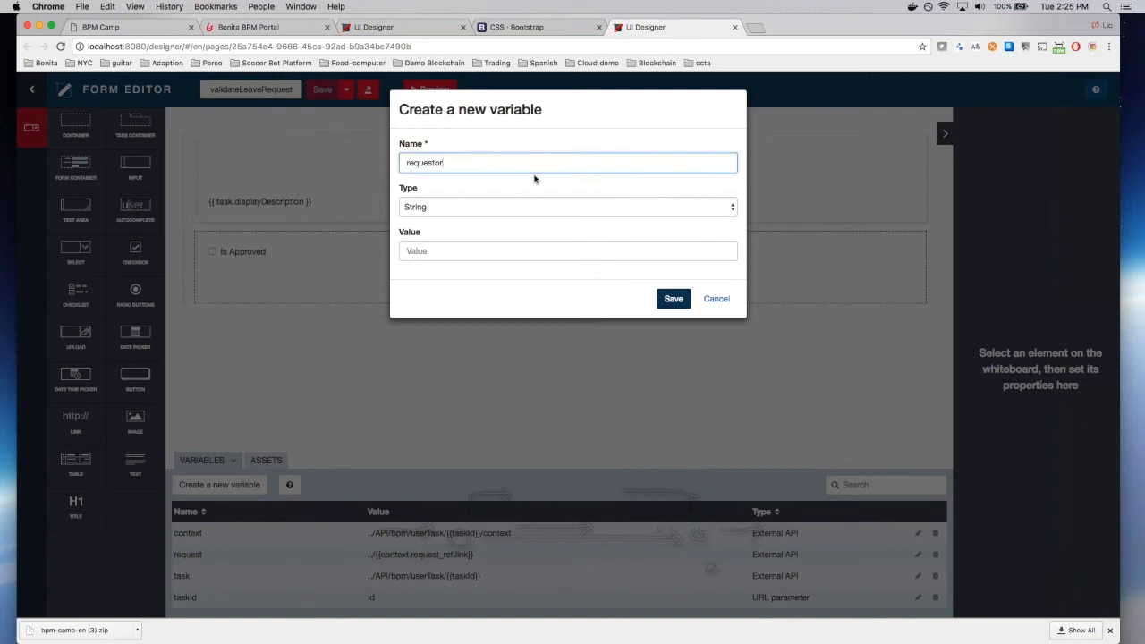
left_click(539, 206)
left_click(544, 241)
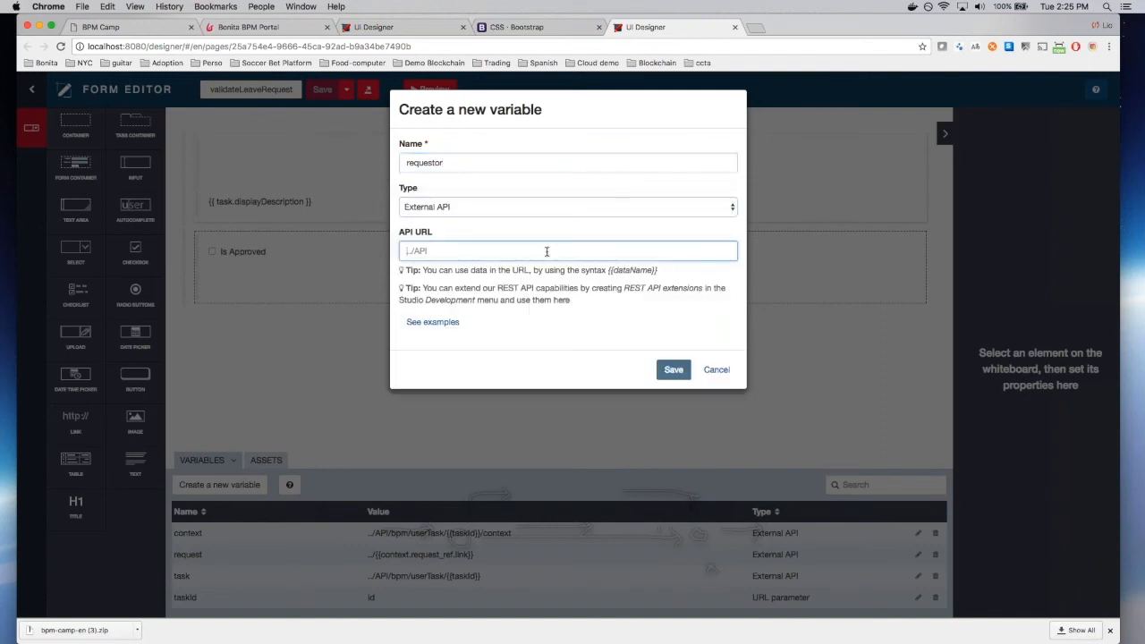
type("../API/identity/")
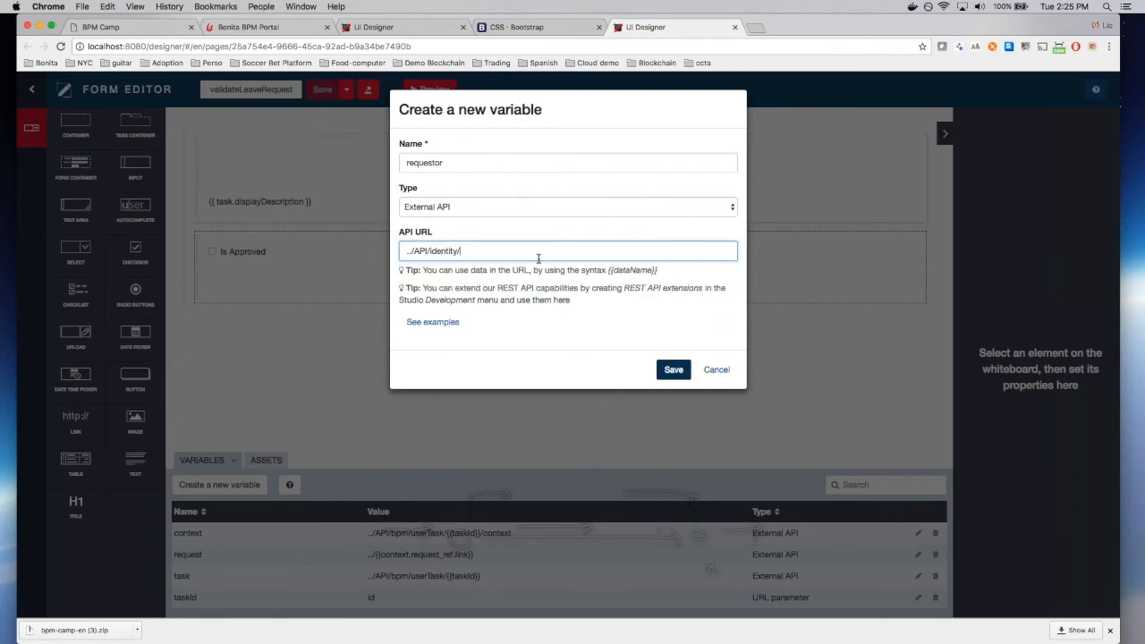
type("user/{{requset==")
key("BackSpace")
key("BackSpace")
key("BackSpace")
key("BackSpace")
key("BackSpace")
type("est.requestorId}}")
Step: Open documentation.bonitasoft.com in a new browser tab
left_click(756, 28)
type("doc")
key("Return")
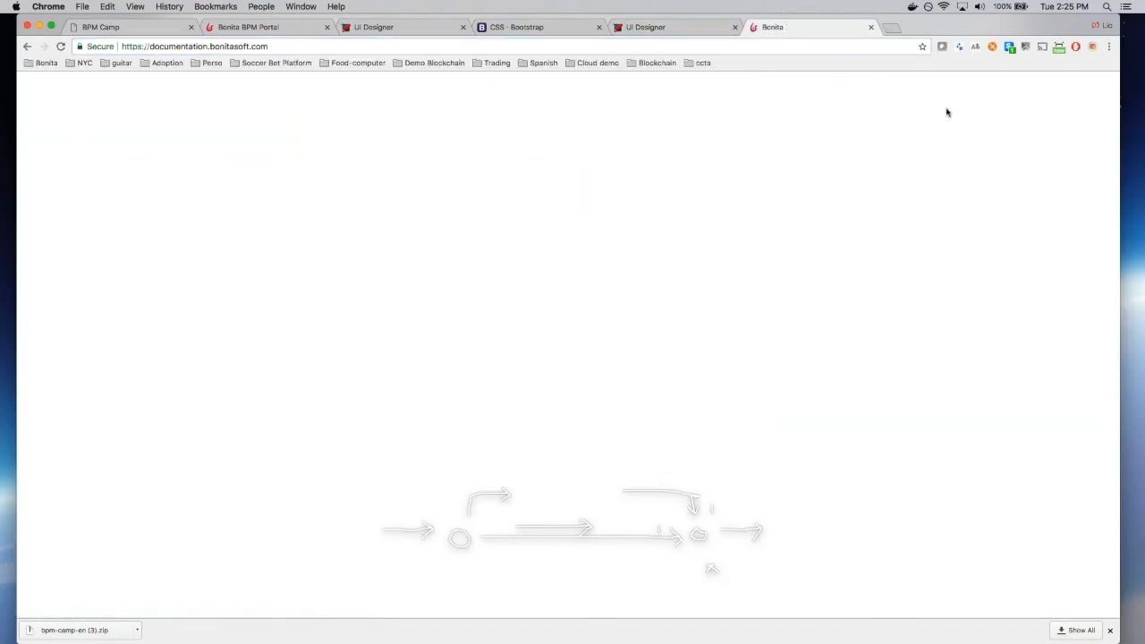
Step: Search the docs for 'REST api', read the identity API's User description, then return to UI Designer
left_click(1011, 97)
type("REST")
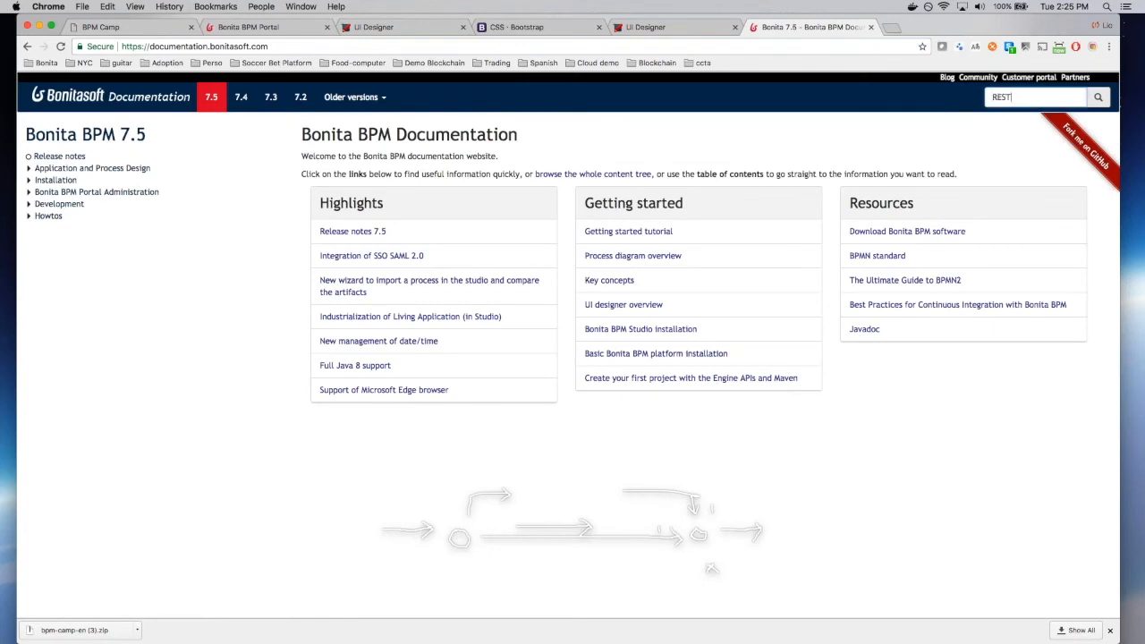
type(" api")
key("Return")
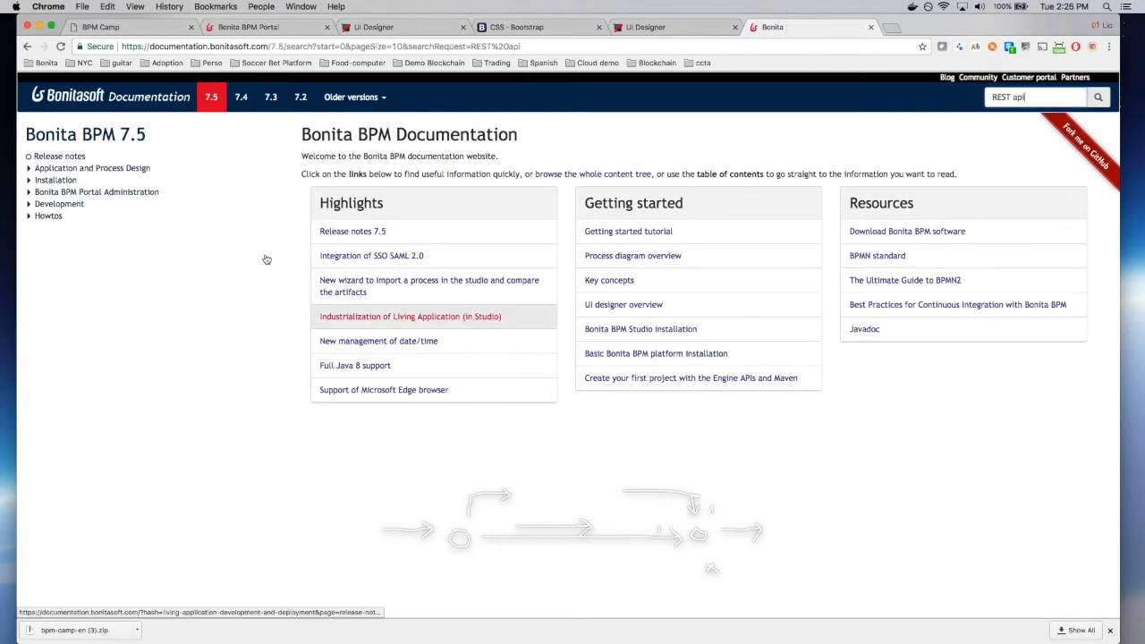
left_click(329, 467)
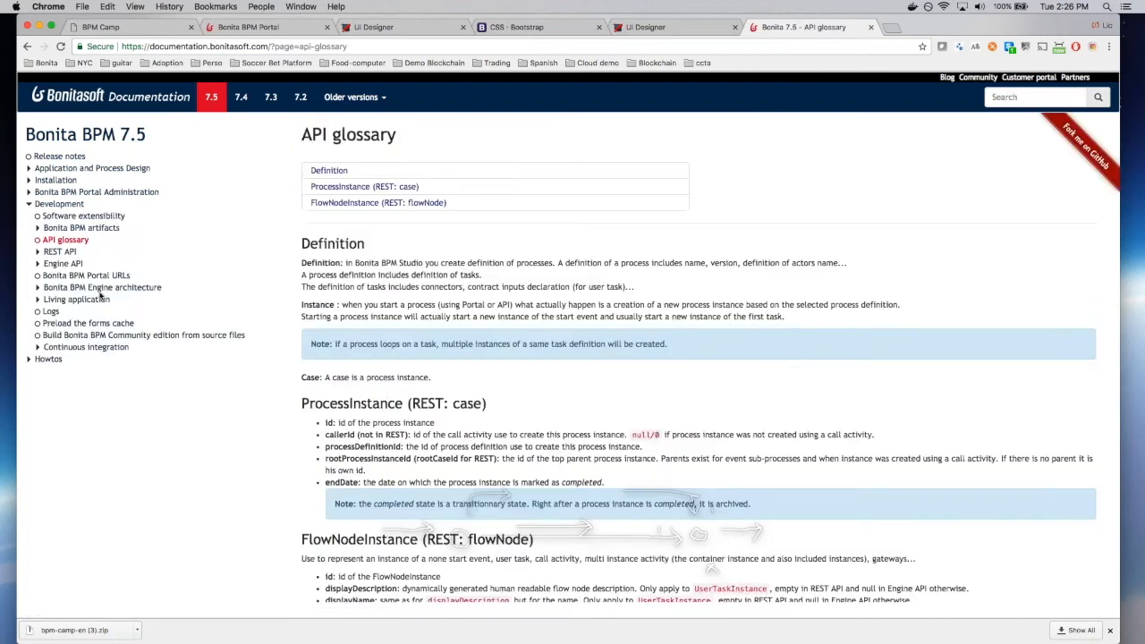
left_click(38, 253)
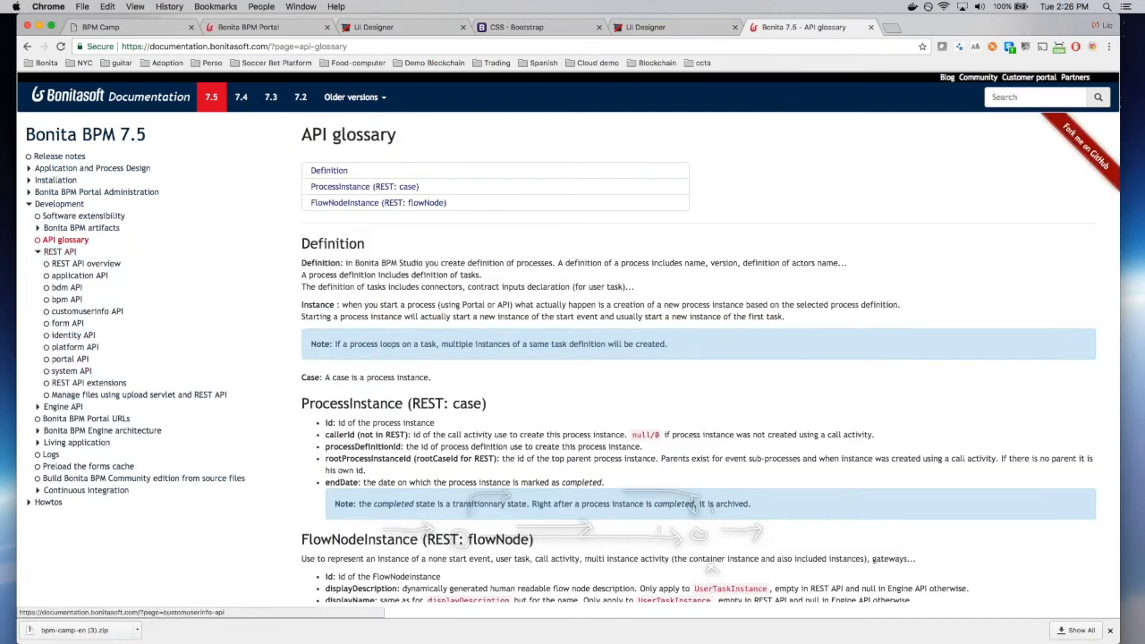
left_click(73, 335)
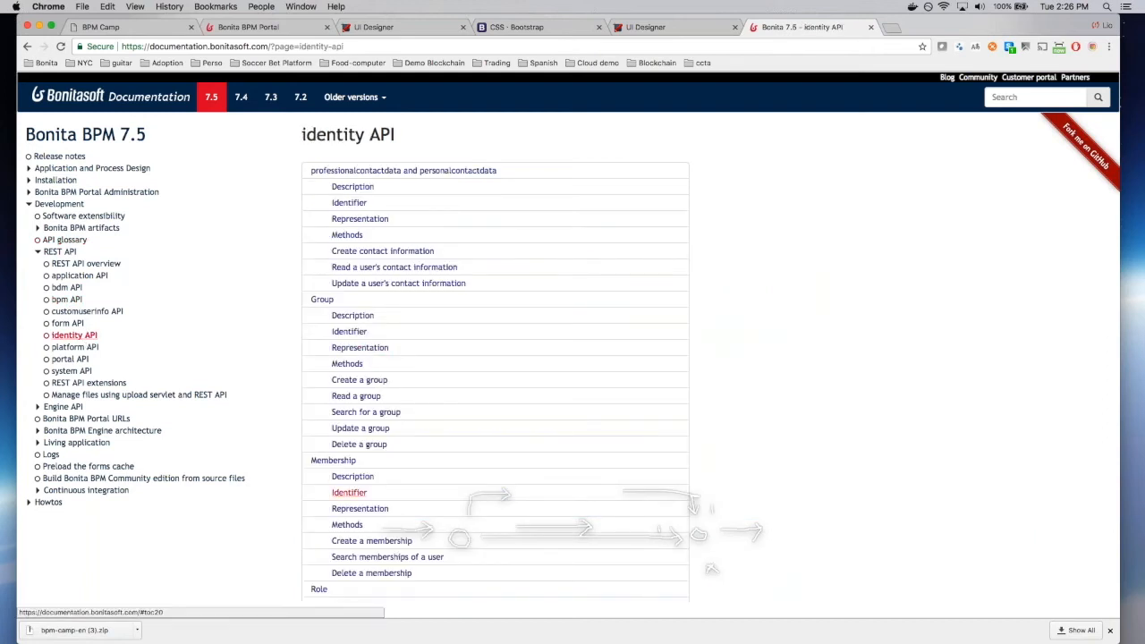
scroll(360, 219, "down", 5)
scroll(351, 382, "down", 2)
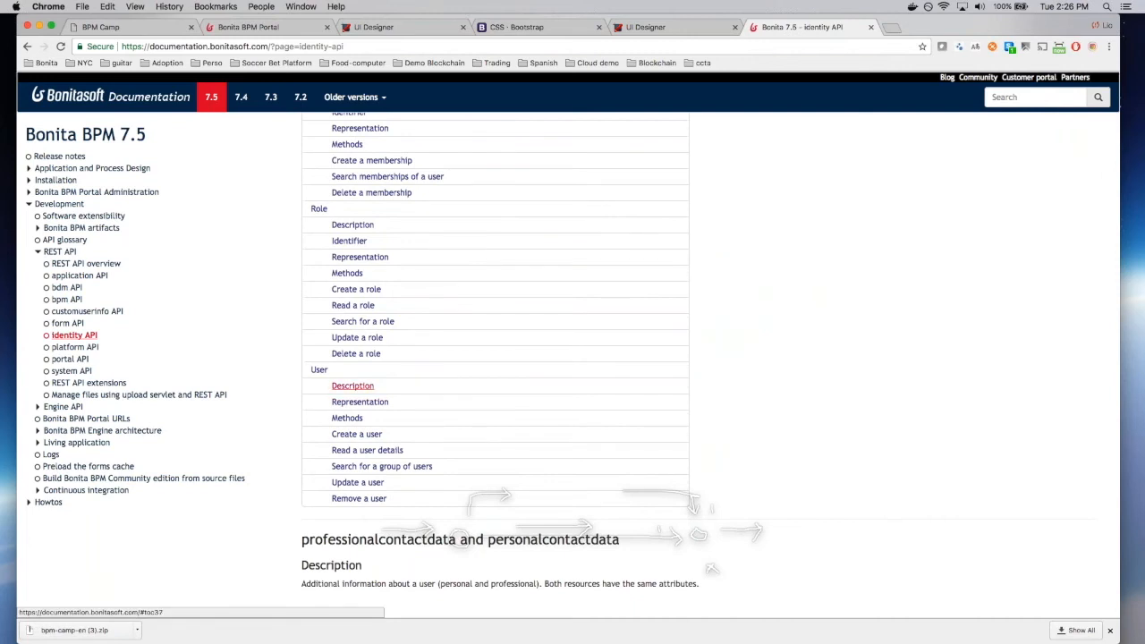
left_click(353, 385)
scroll(401, 376, "up", 5)
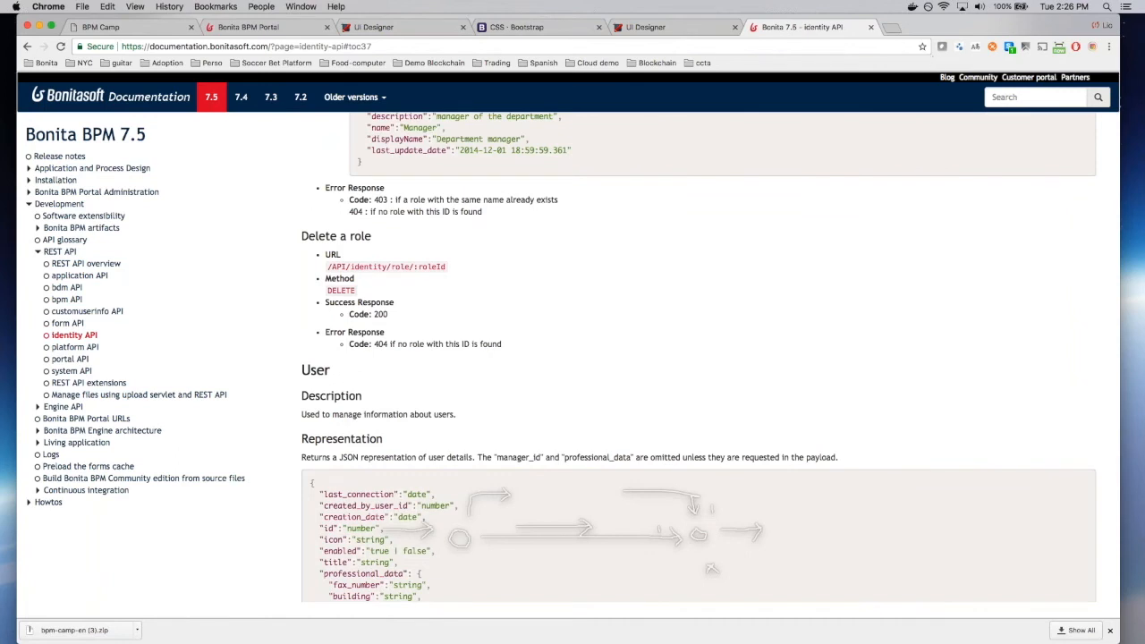
left_click(648, 29)
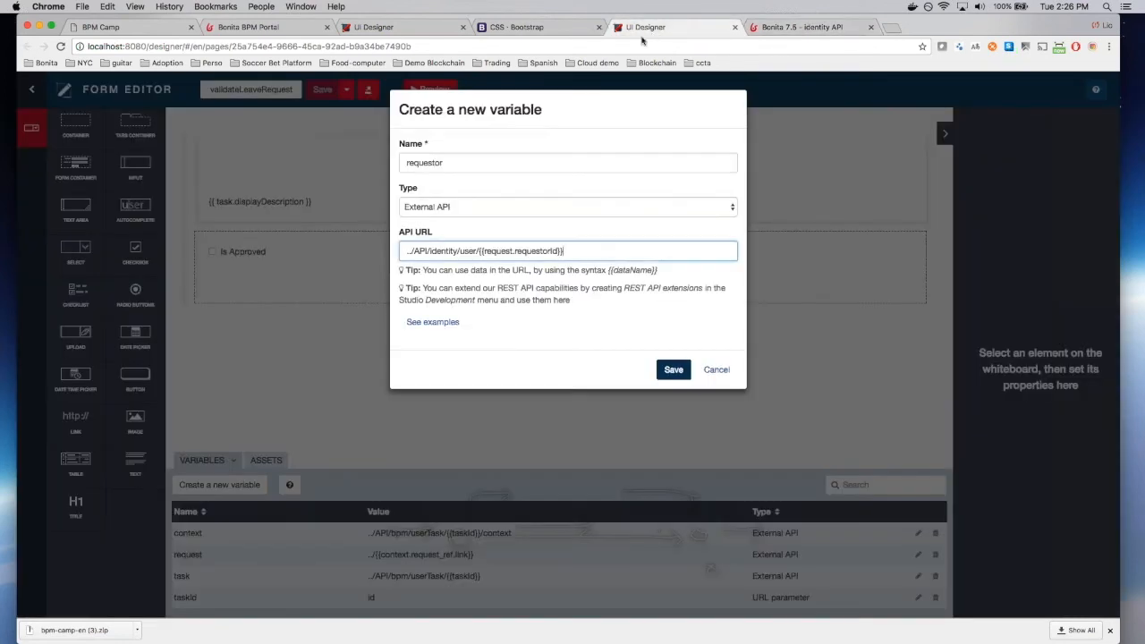
Step: Save the requestor variable and add a String variable named error
left_click(673, 371)
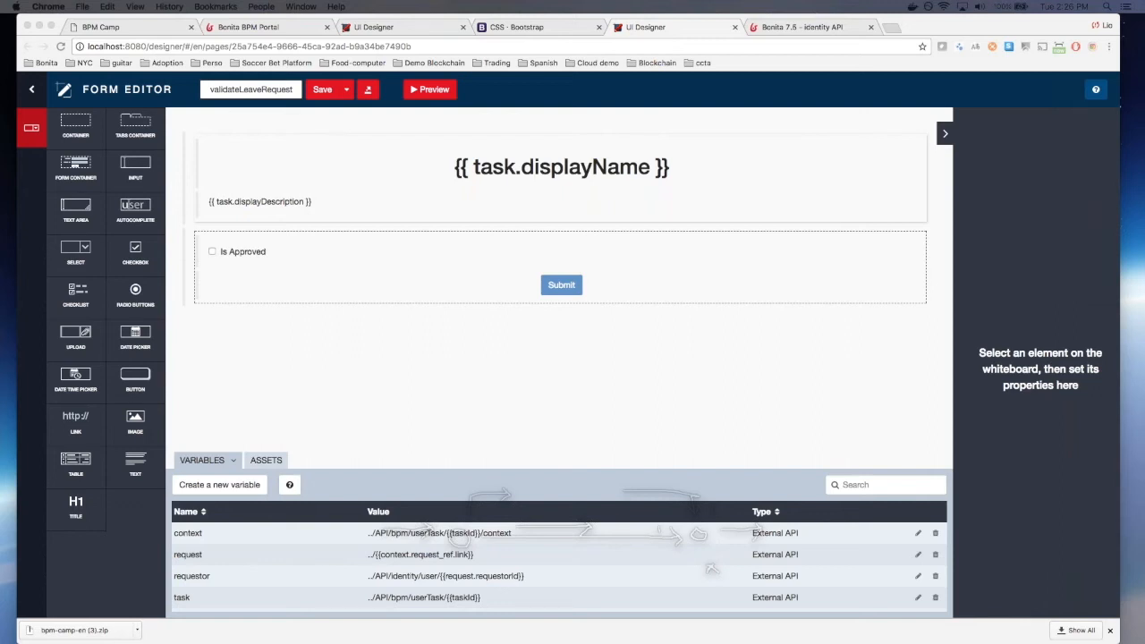
left_click(235, 498)
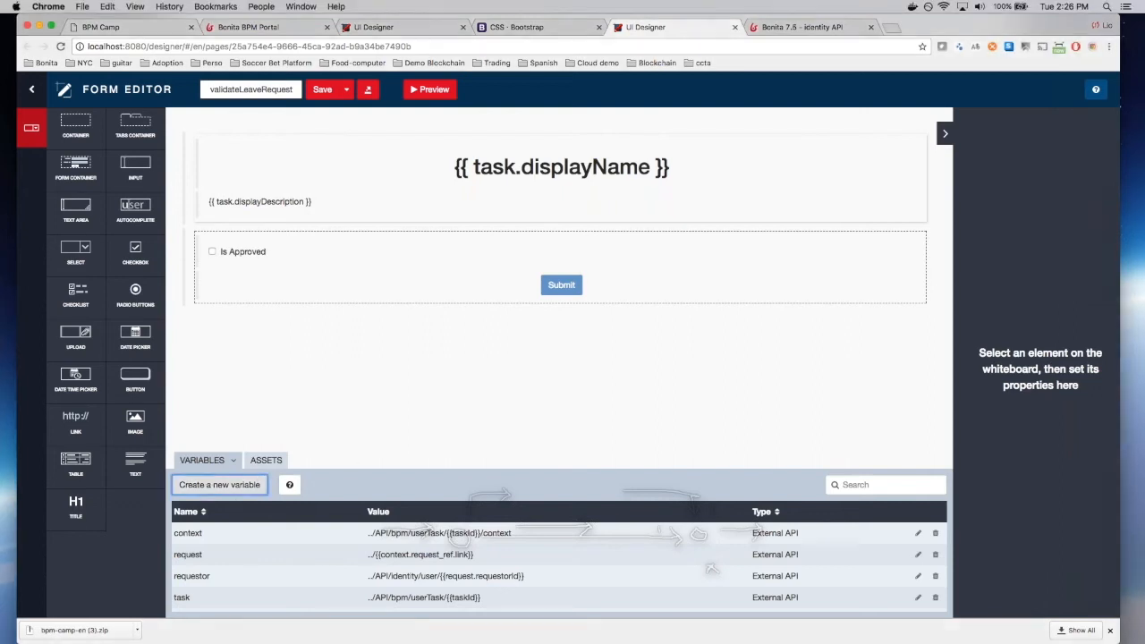
left_click(211, 485)
type("error")
left_click(673, 299)
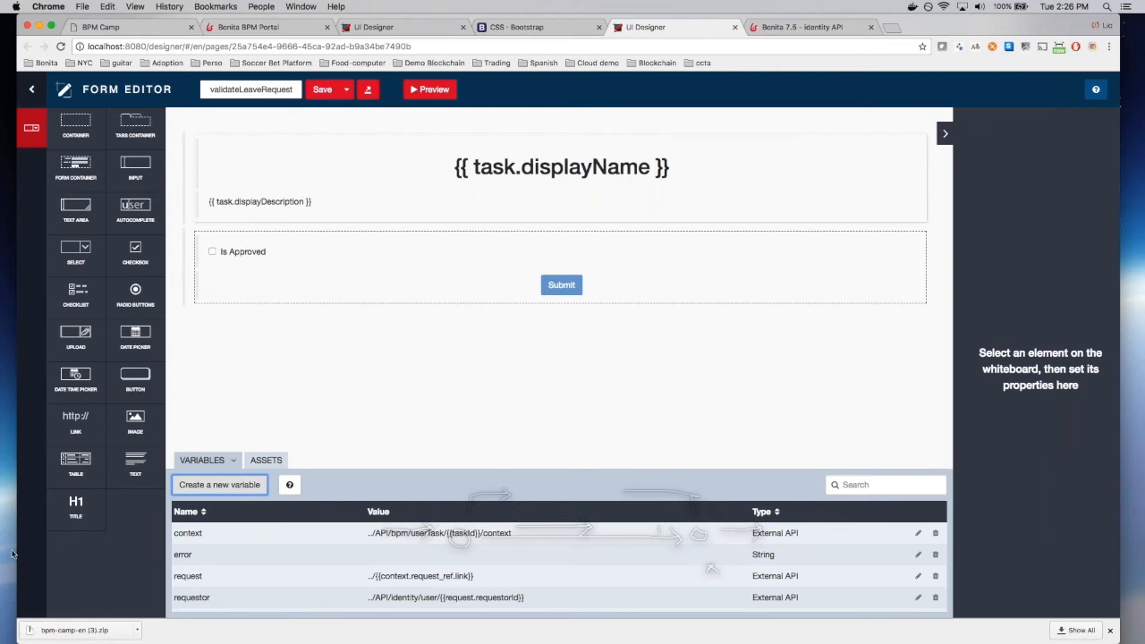
left_click_drag(223, 556, 165, 556)
Step: Delete the Is Approved checkbox widget from the form
left_click(152, 556)
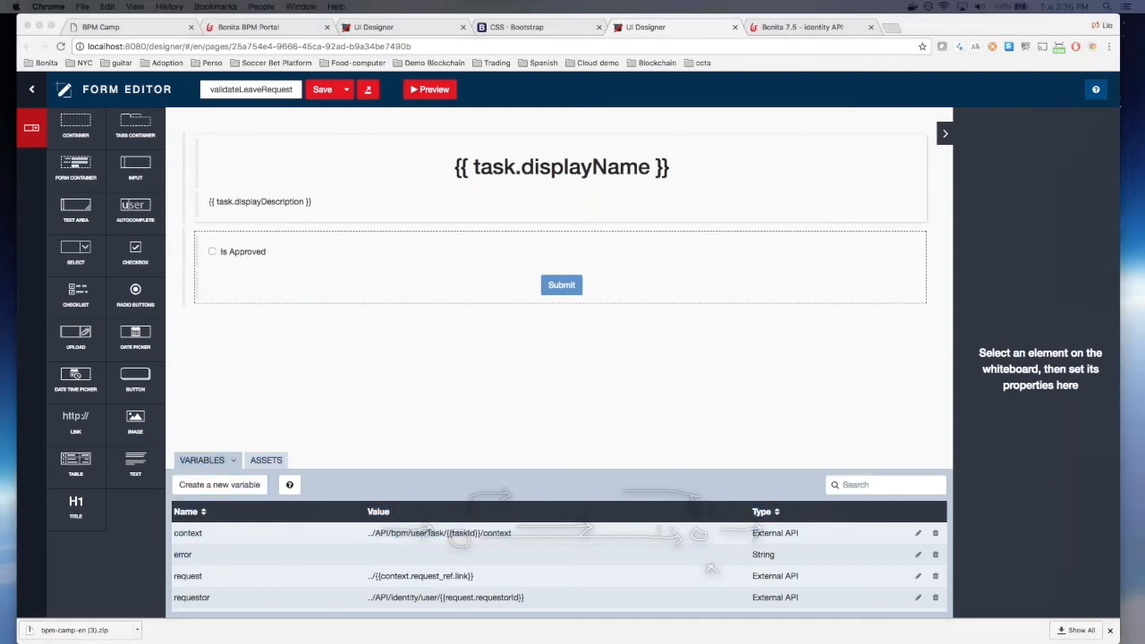
left_click(302, 262)
left_click(231, 256)
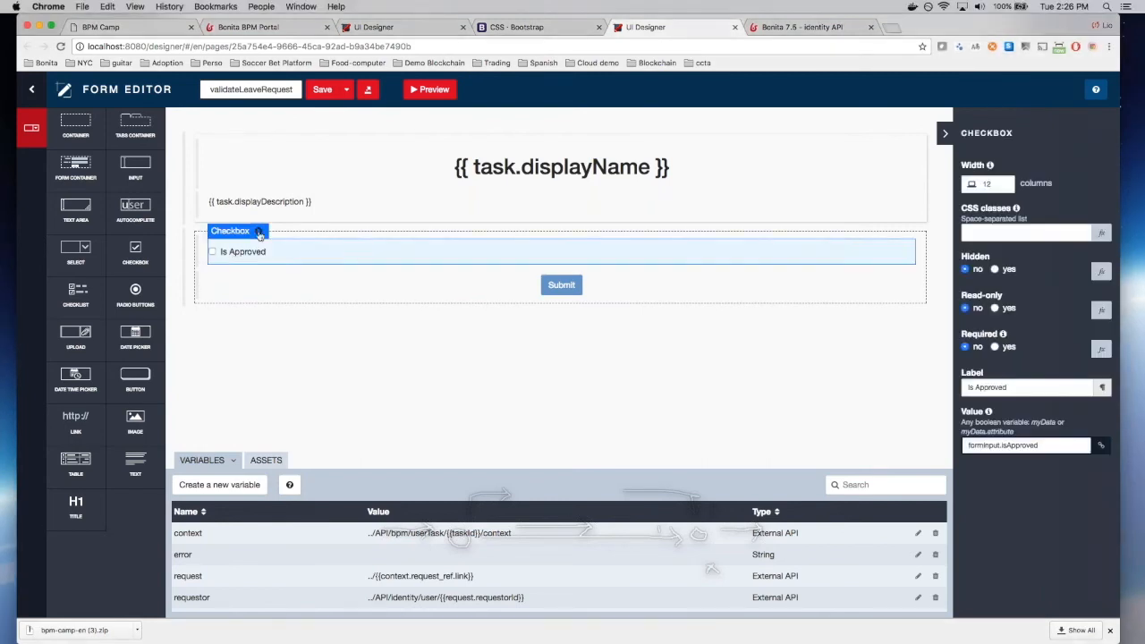
left_click(258, 232)
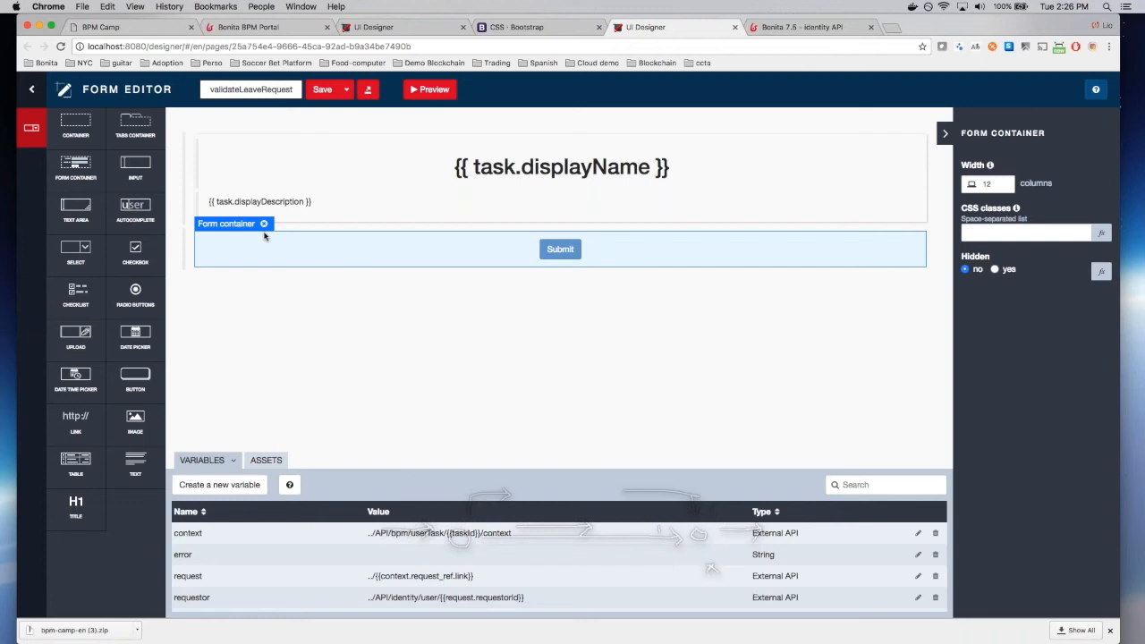
Step: Inspect the title, container and description widgets, then add a text widget above Submit
left_click(307, 204)
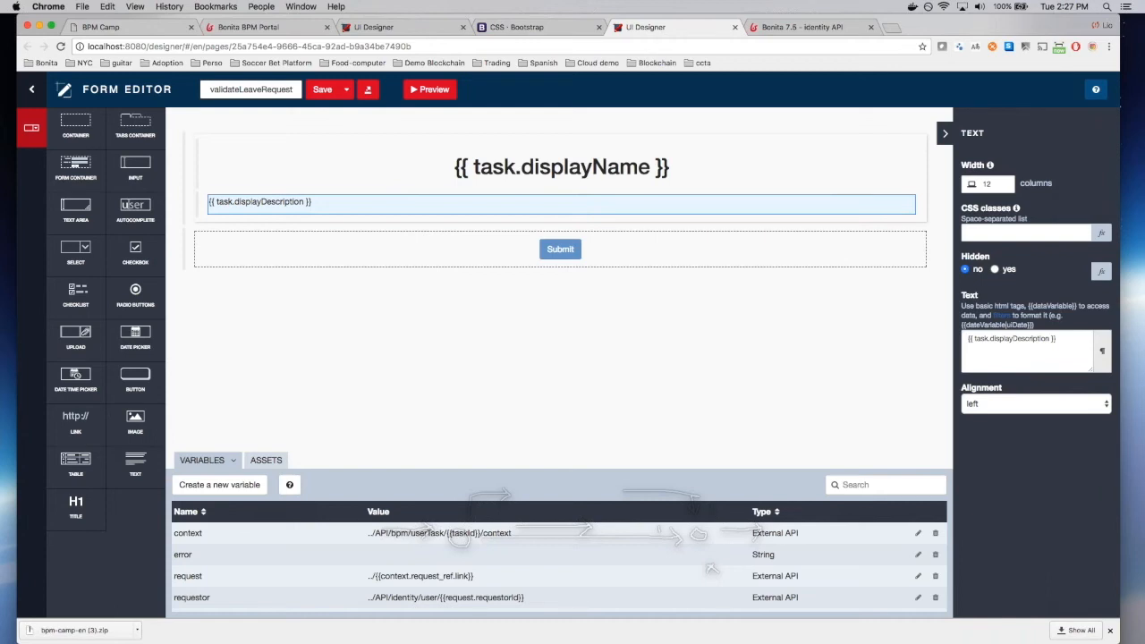
left_click(516, 177)
left_click(513, 166)
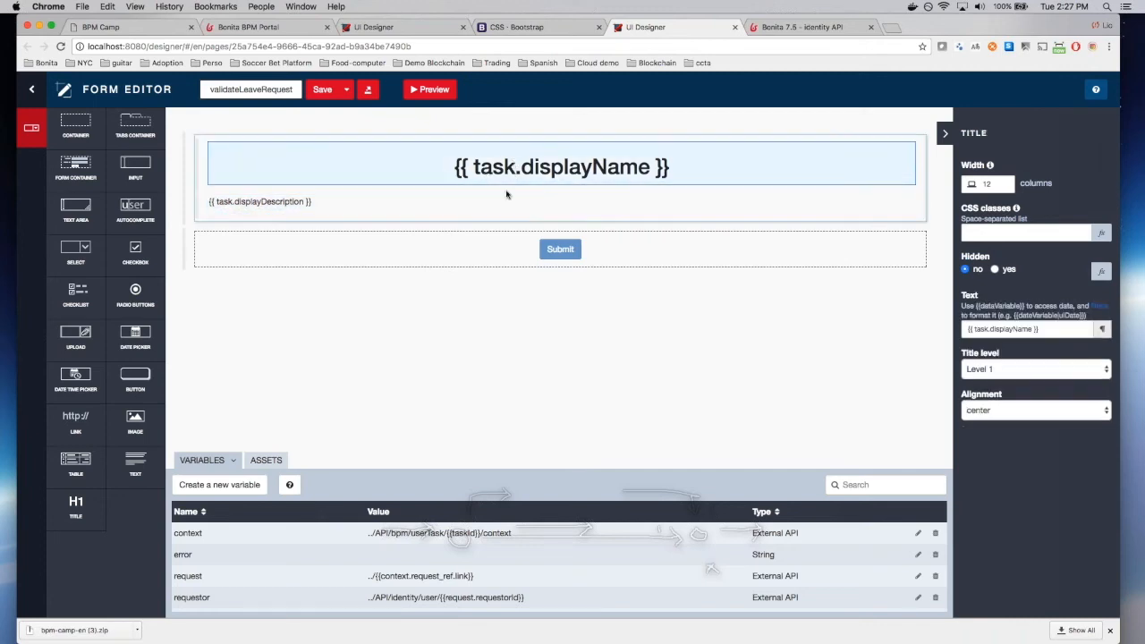
left_click(506, 190)
left_click(498, 210)
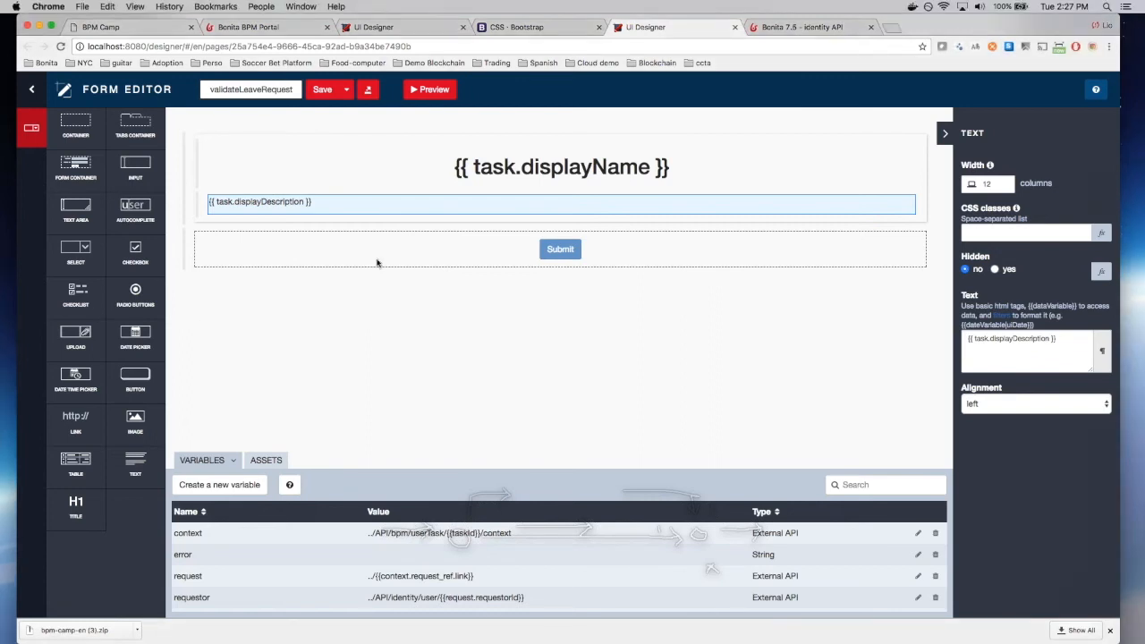
left_click_drag(134, 473, 341, 233)
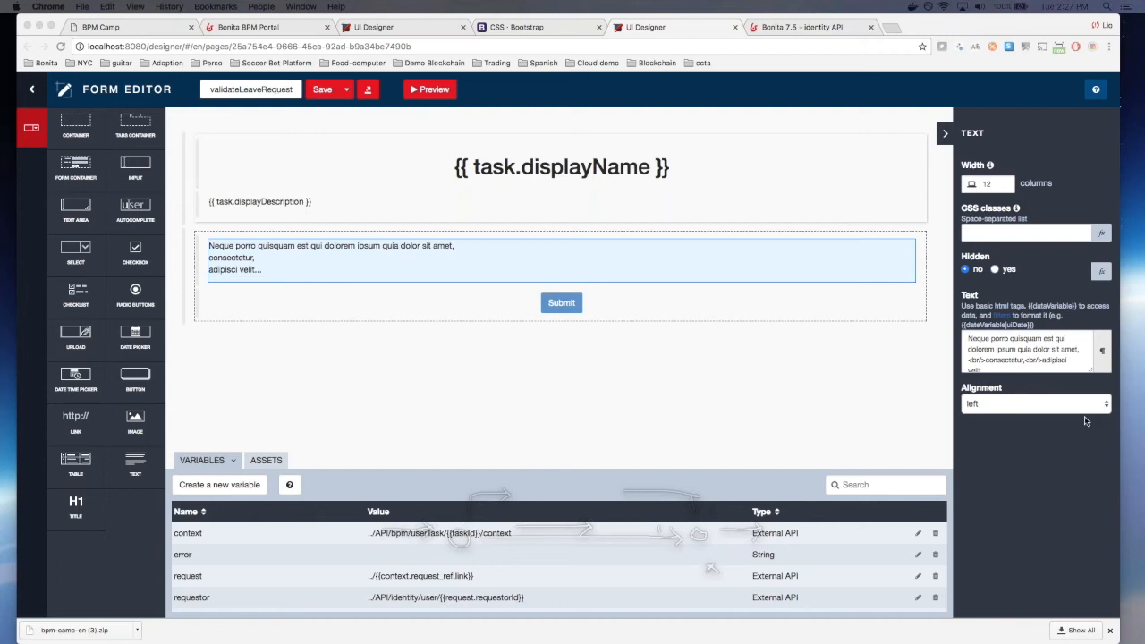
Step: Replace the new text block's placeholder with the pasted Requestor name line and save
left_click(1029, 355)
key("super+a")
key("BackSpace")
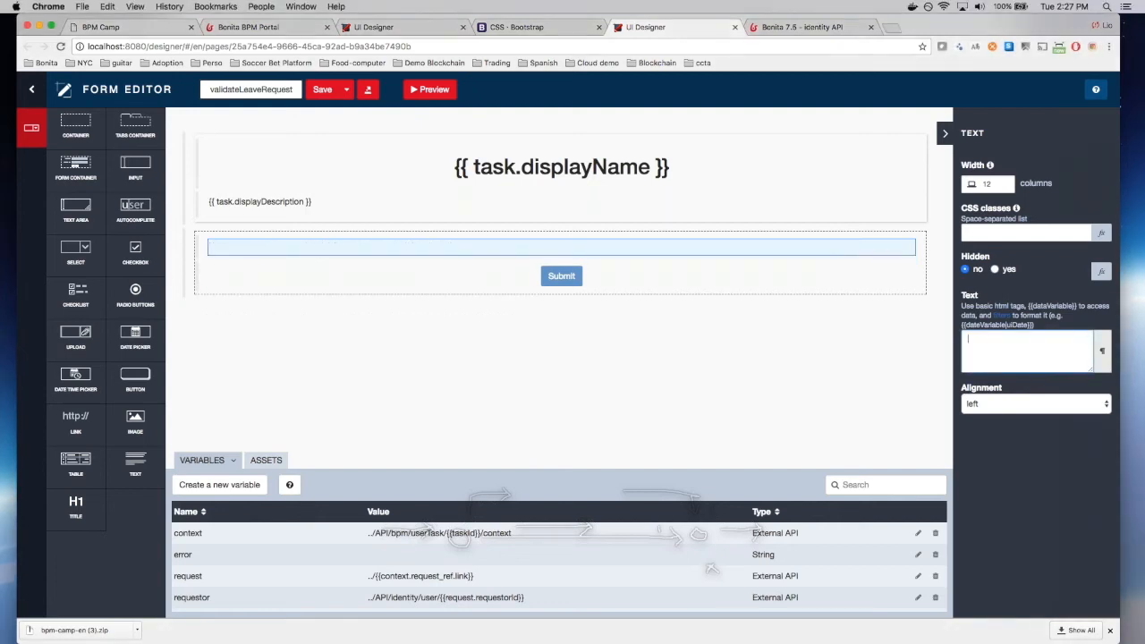
type("<b>Requestor: </b> {{requestor.firstname}} {{requestor.lastname}}")
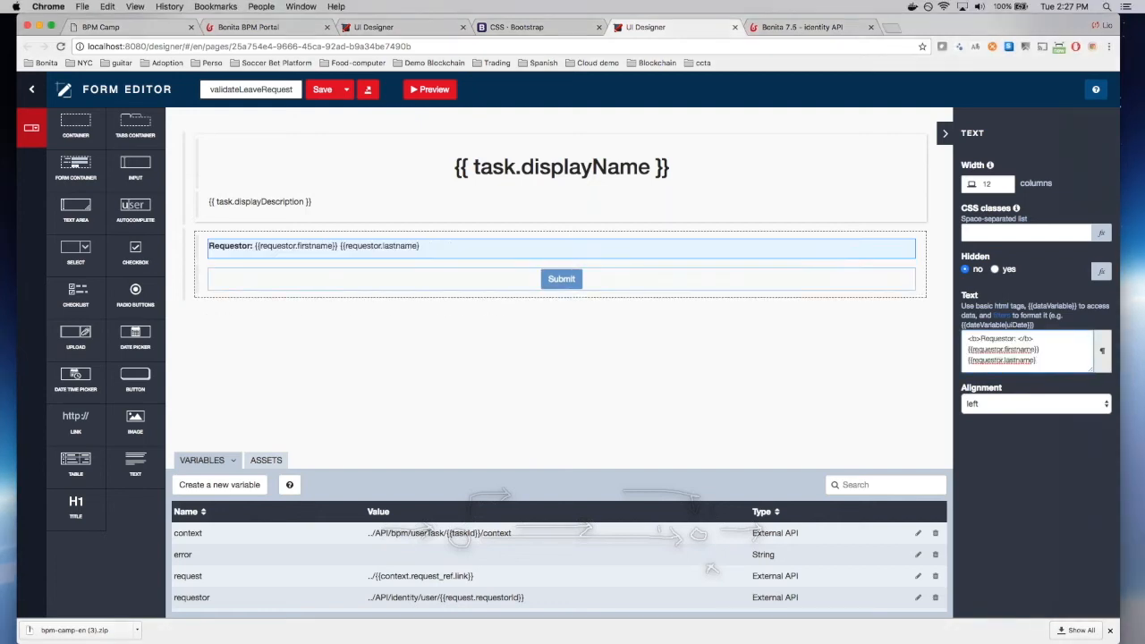
left_click(321, 89)
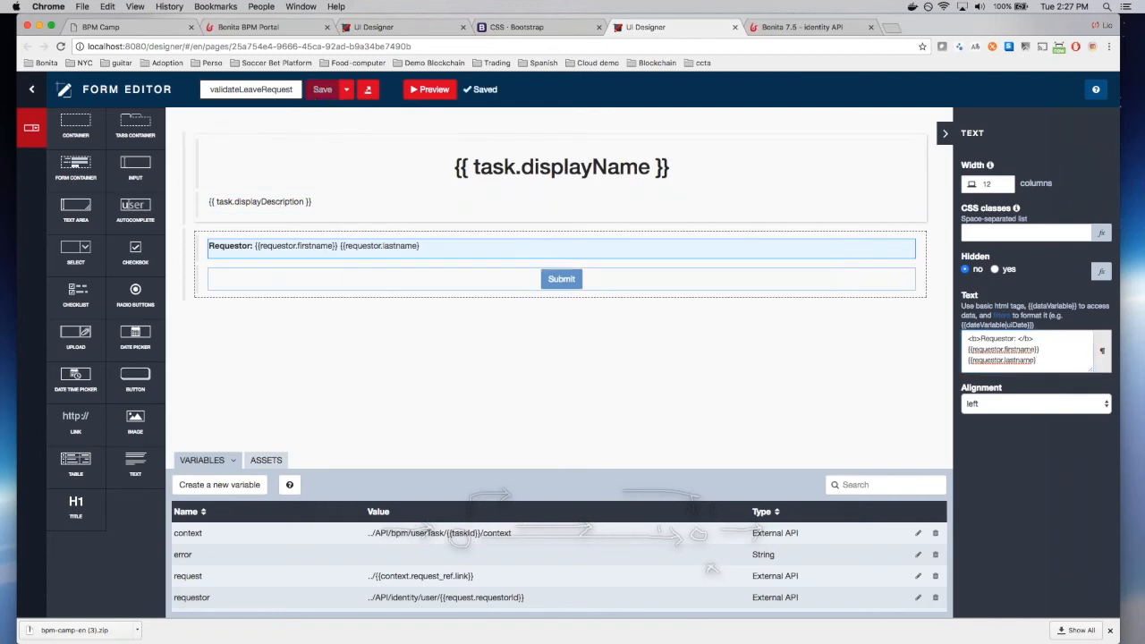
left_click(266, 253)
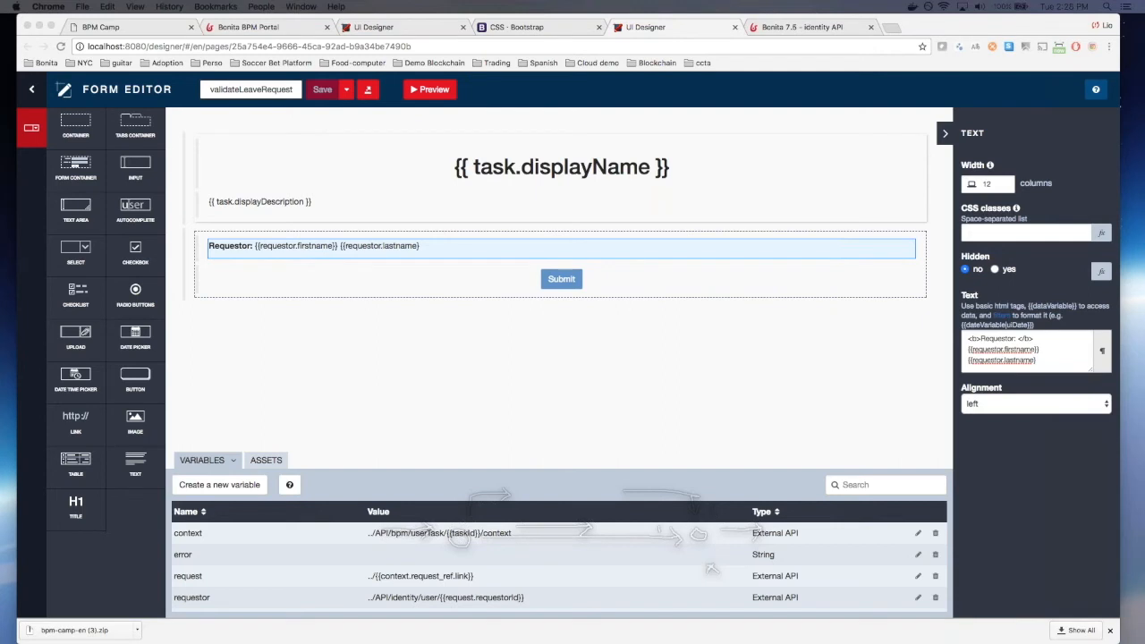
left_click(187, 446)
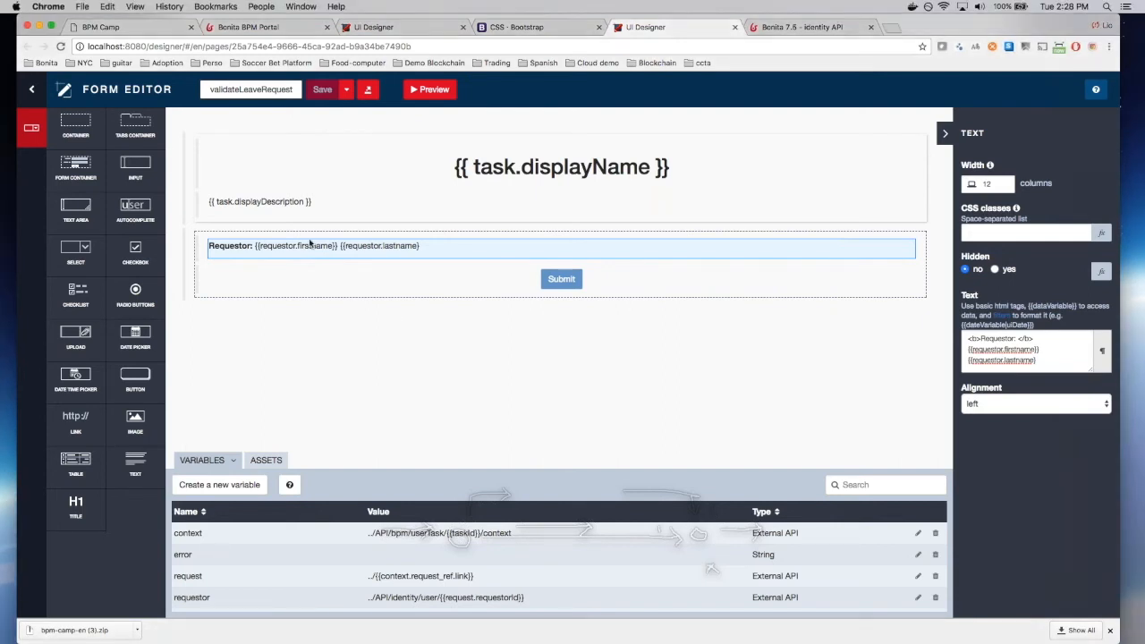
Step: Add a text block below Requestor with the formatted Leave start date line and save
left_click_drag(156, 455, 256, 268)
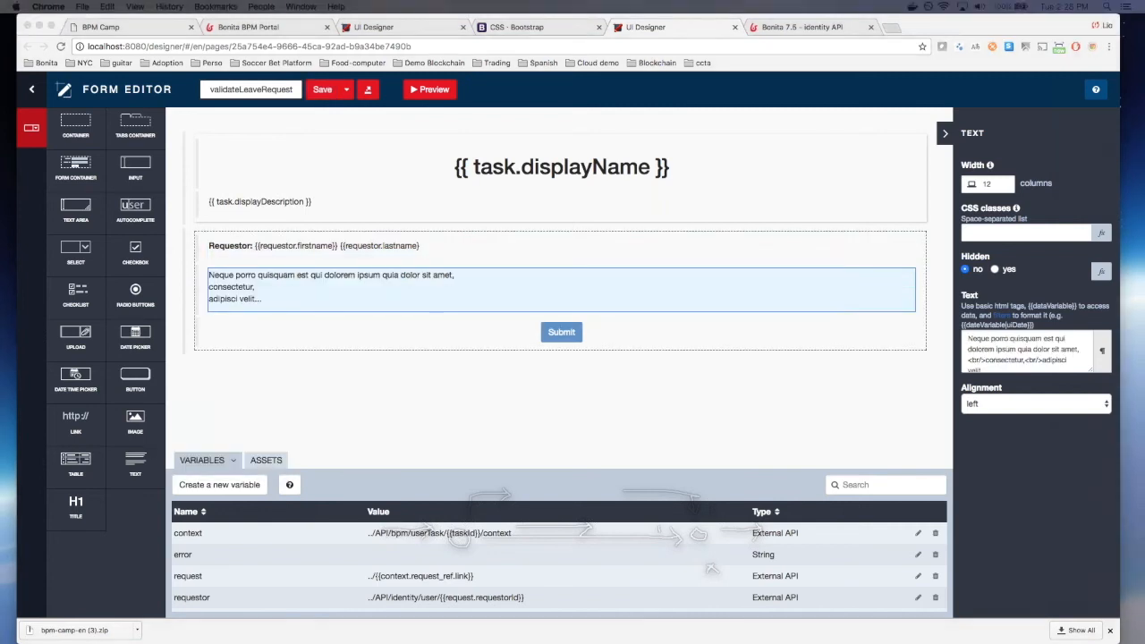
triple_click(1040, 346)
key("BackSpace")
type("<b>Leave start date: </b> {{request.leaveStart | date : 'dd/MM/yyyy'}}")
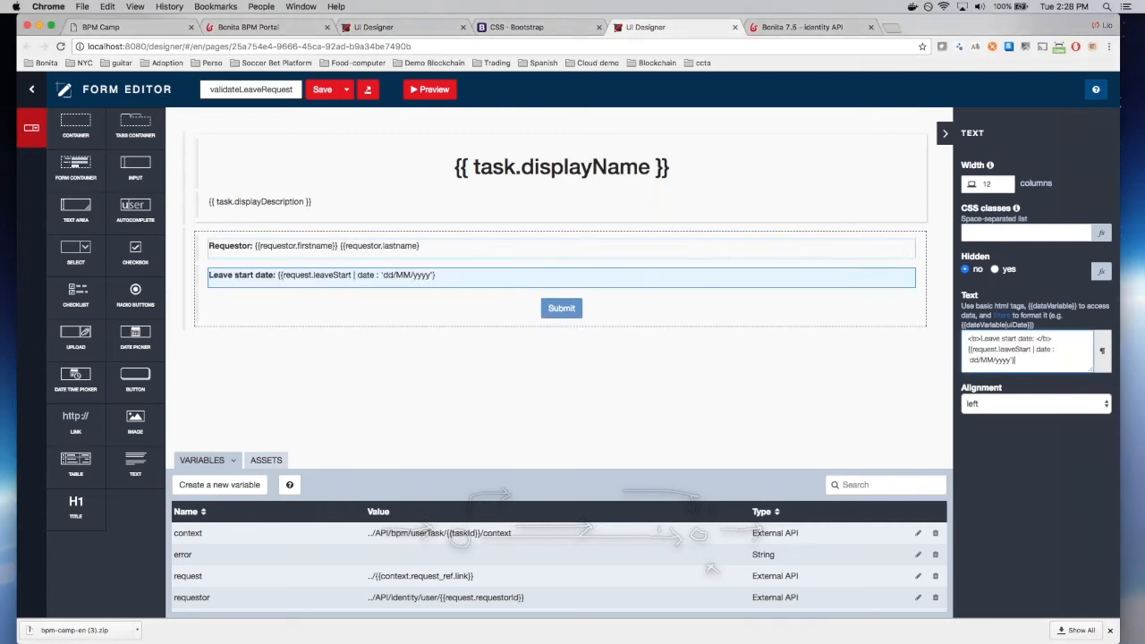
key("super+s")
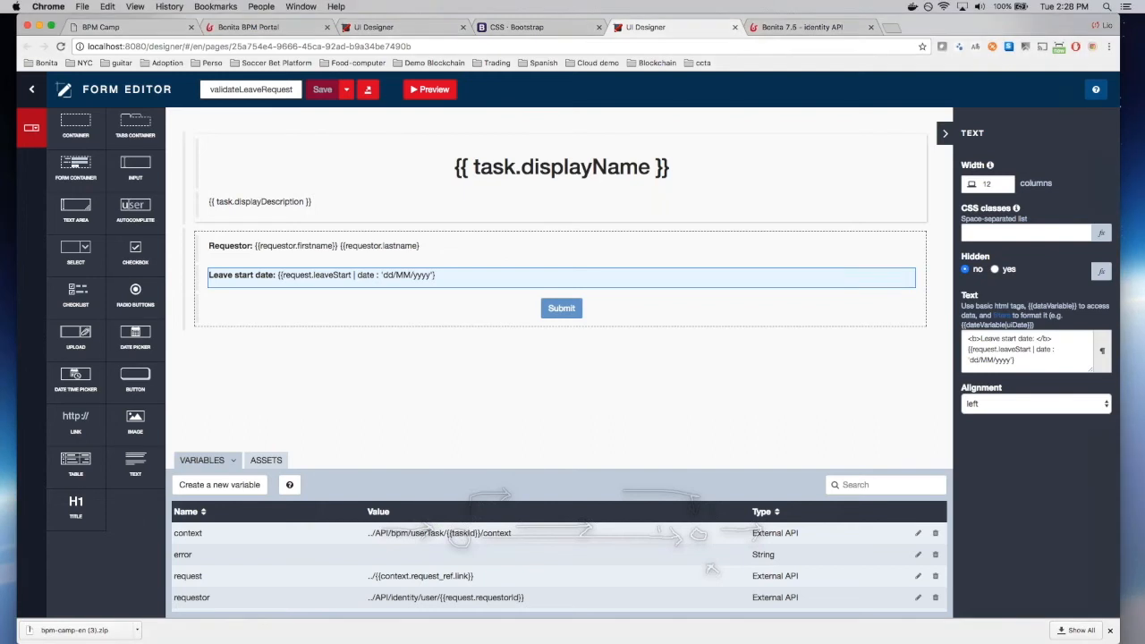
Step: Add a text row with <b>Number of days:</b> {{request.dayCount}} and save
left_click_drag(136, 465, 314, 309)
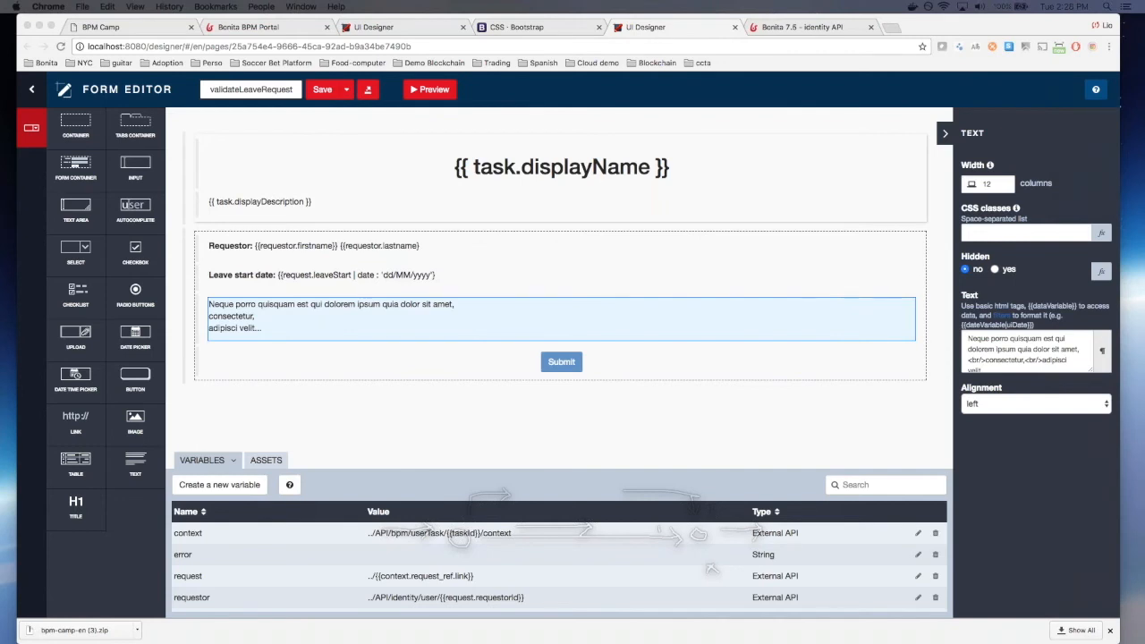
left_click(1027, 354)
key("super+a")
type("<b>Number of days: </b> {{request.dayCount}}")
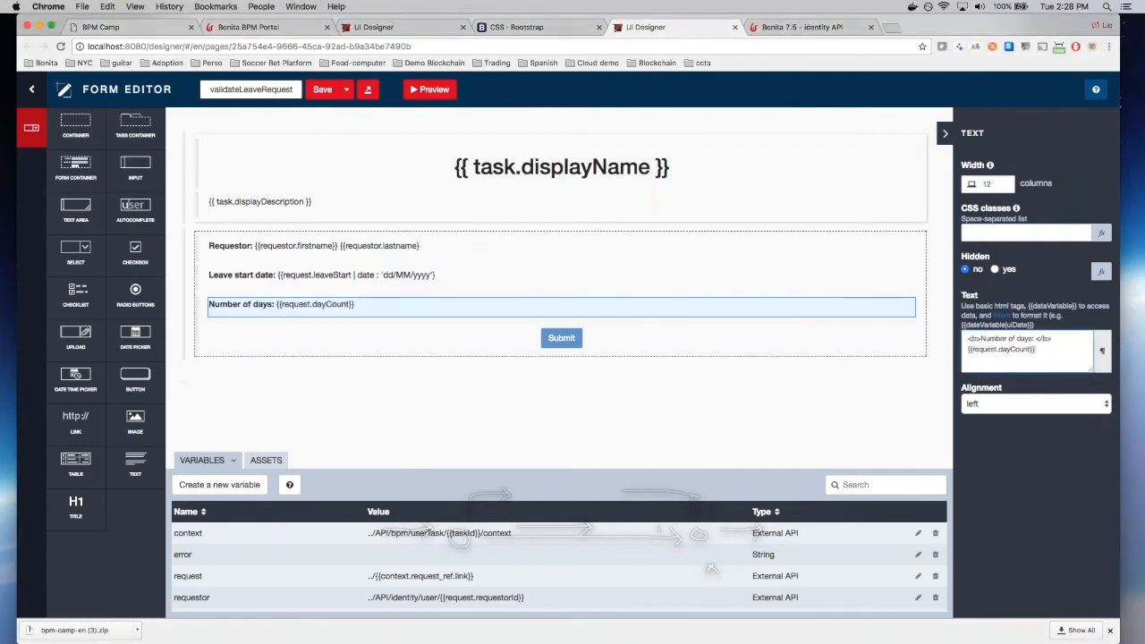
key("super+s")
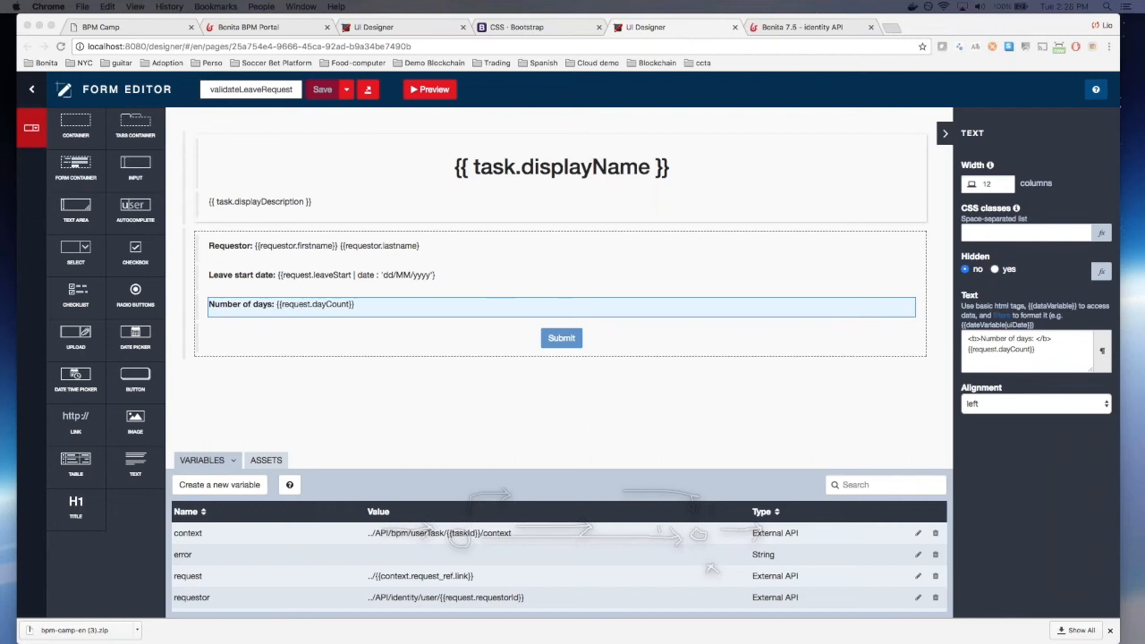
left_click_drag(132, 380, 411, 340)
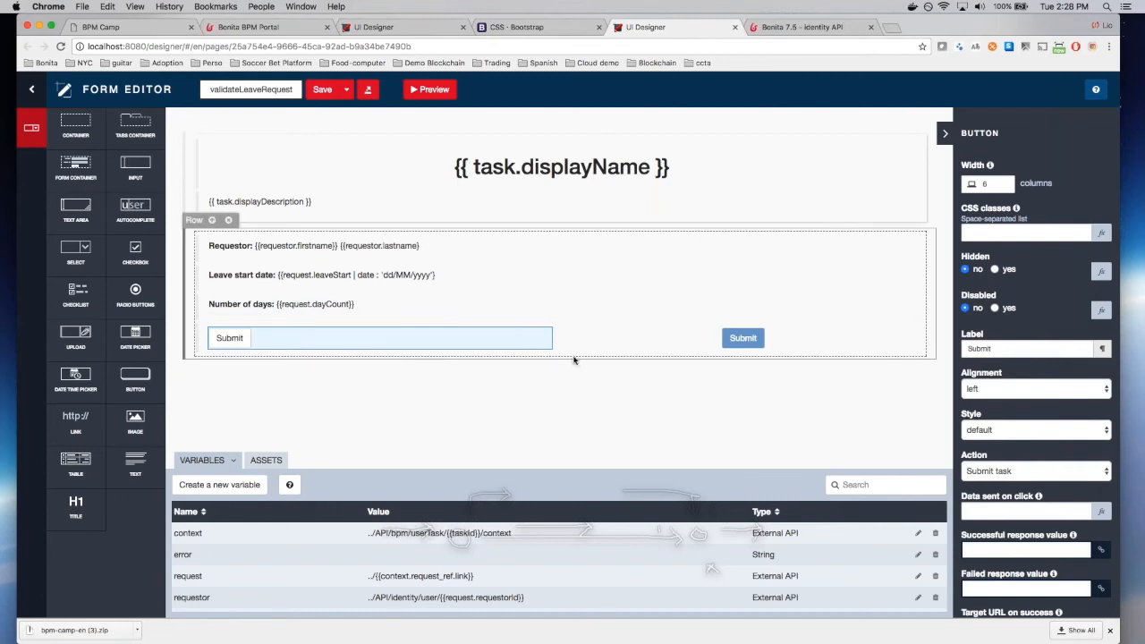
Step: Label the new button Reject, right-aligned with the danger style
double_click(1027, 349)
type("Reject")
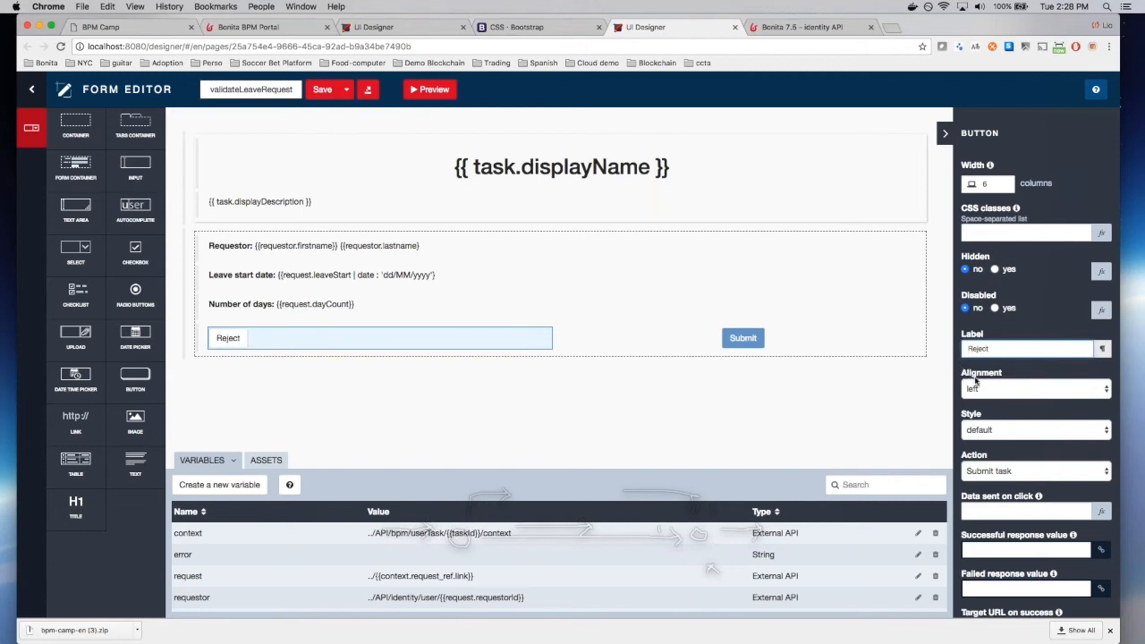
left_click(975, 388)
left_click(988, 415)
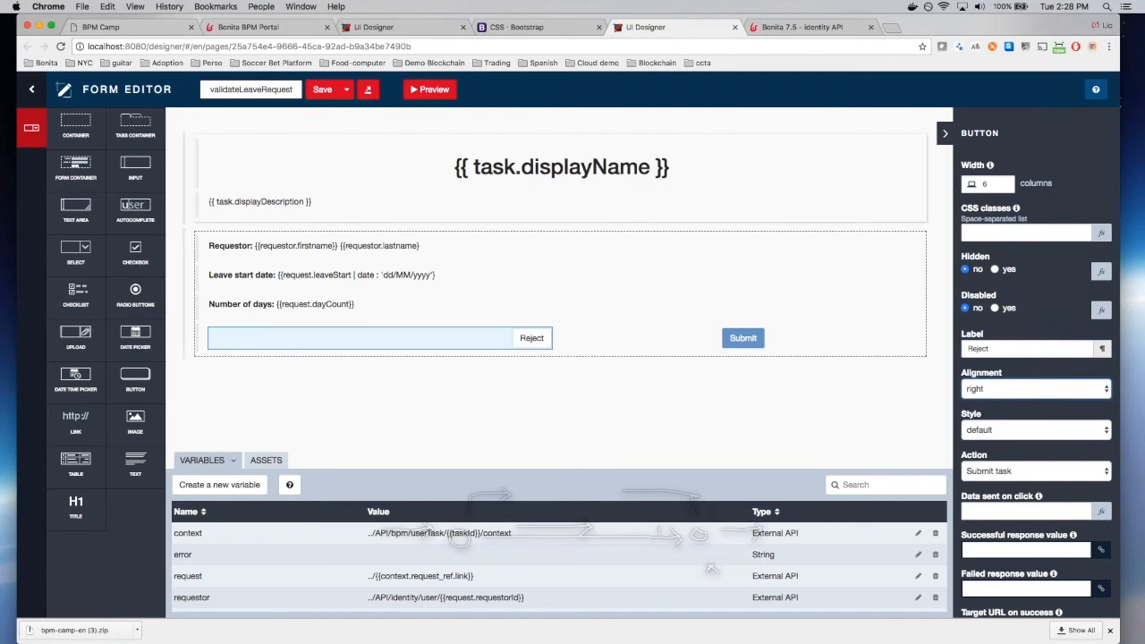
left_click(1015, 432)
left_click(1012, 487)
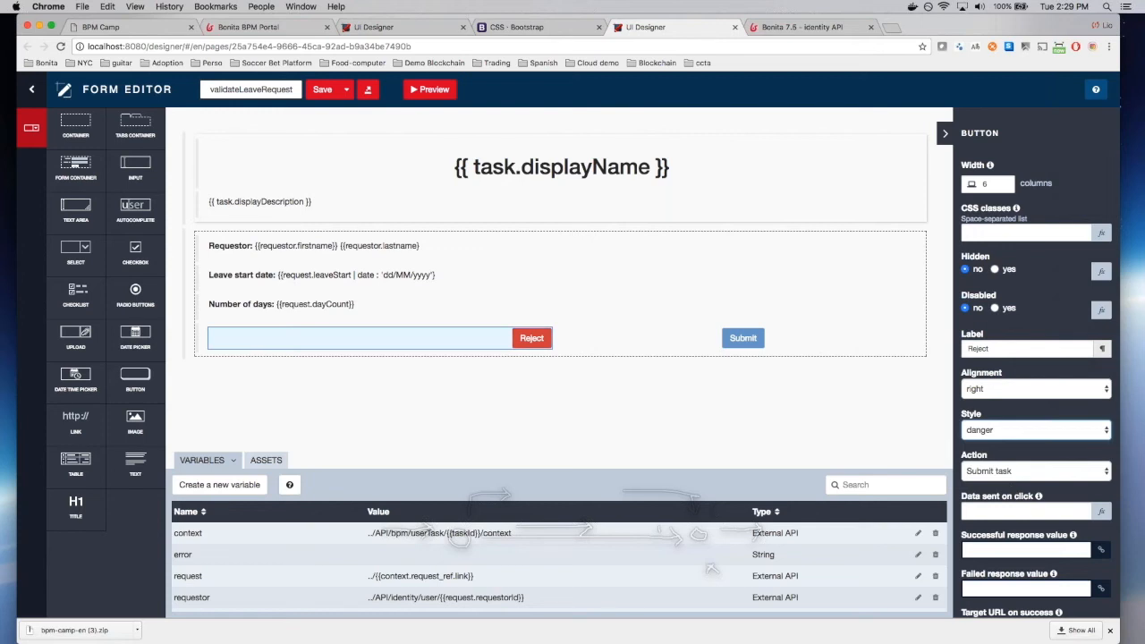
Step: Make Reject send {"isApproved": false}, store failures in error, redirect to /bonita, and save
scroll(1011, 487, "down", 2)
left_click(1005, 475)
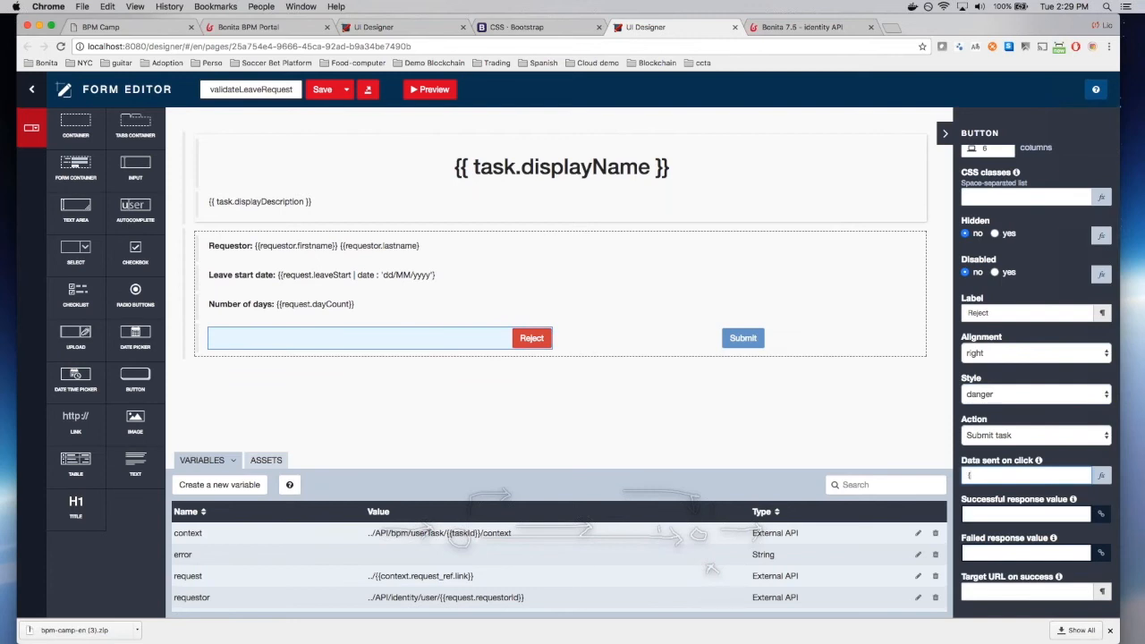
type("{\"isApproved\": false")
left_click(995, 552)
type("err")
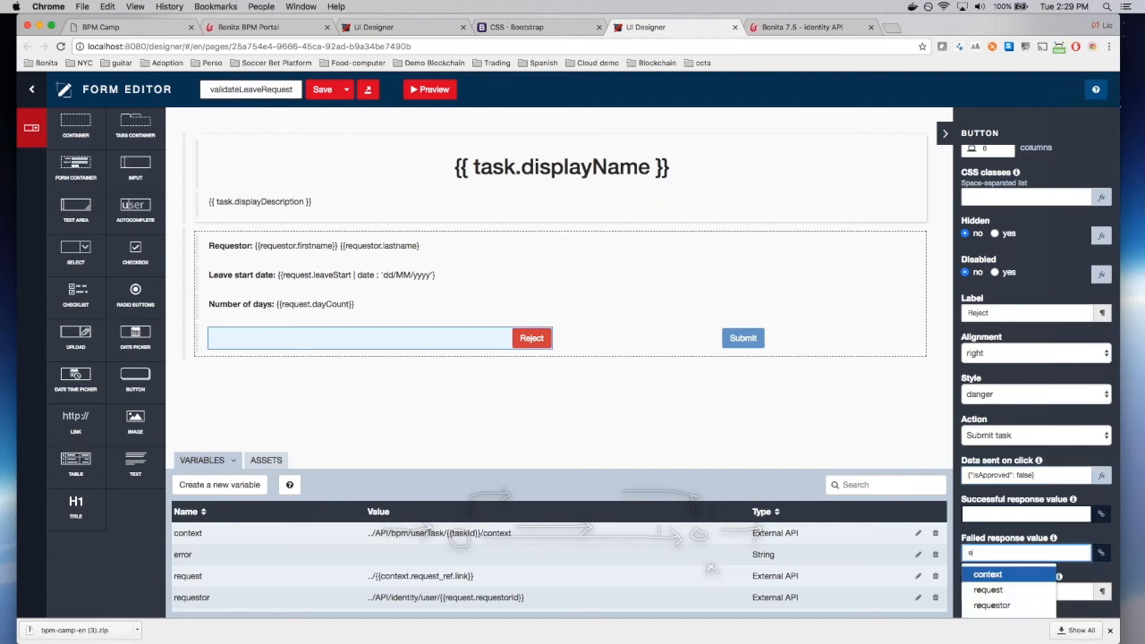
key("BackSpace")
key("BackSpace")
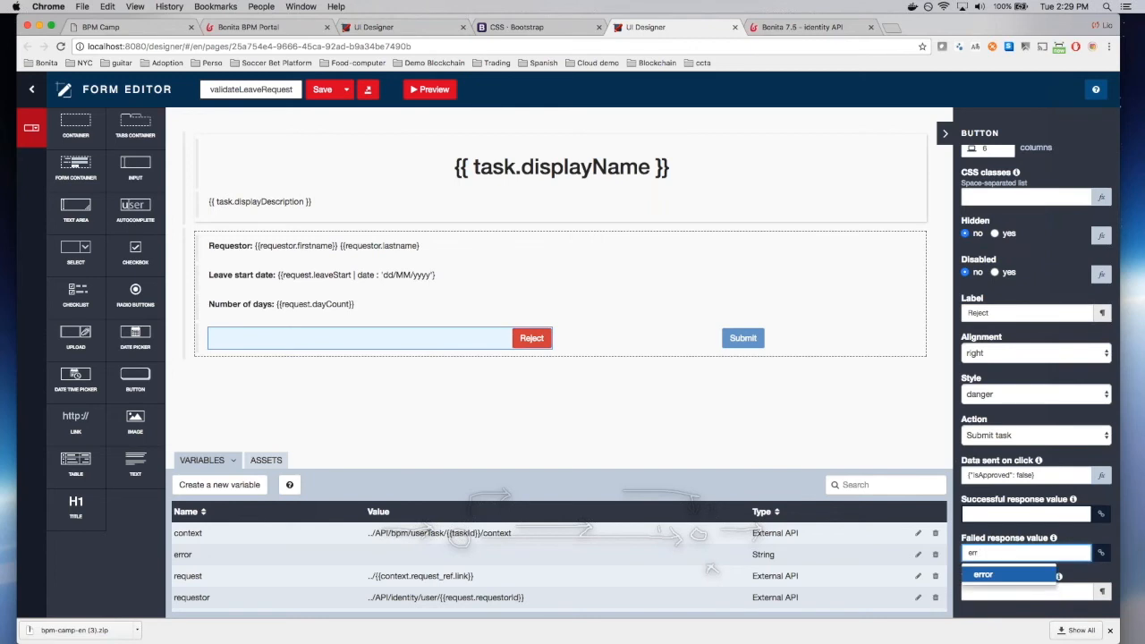
type("or")
left_click(996, 590)
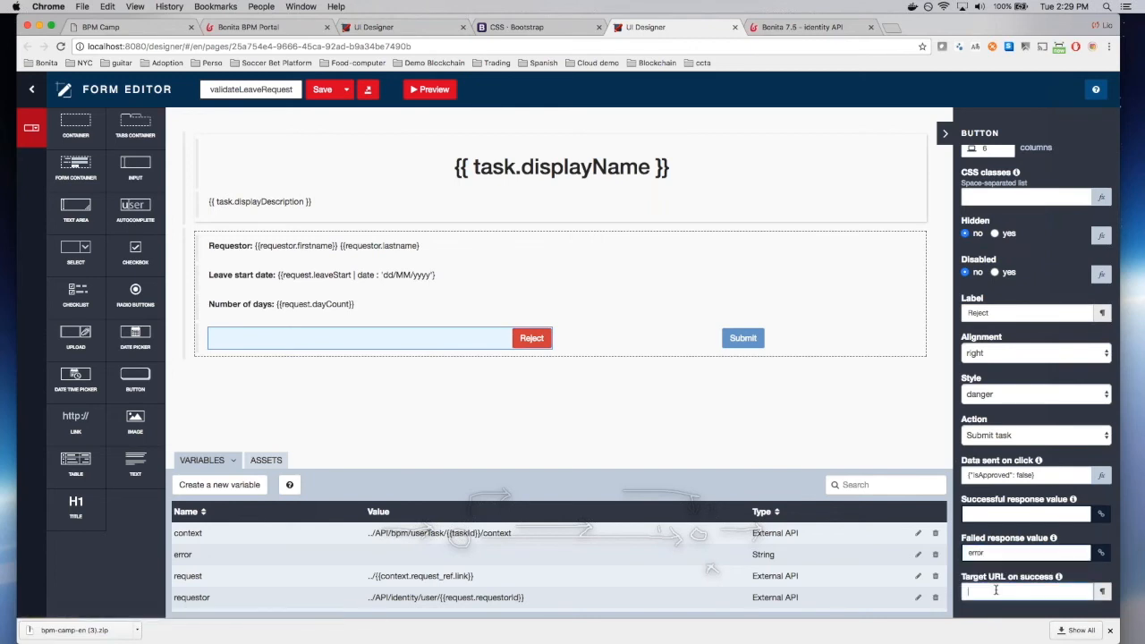
type("/bonita")
left_click(320, 91)
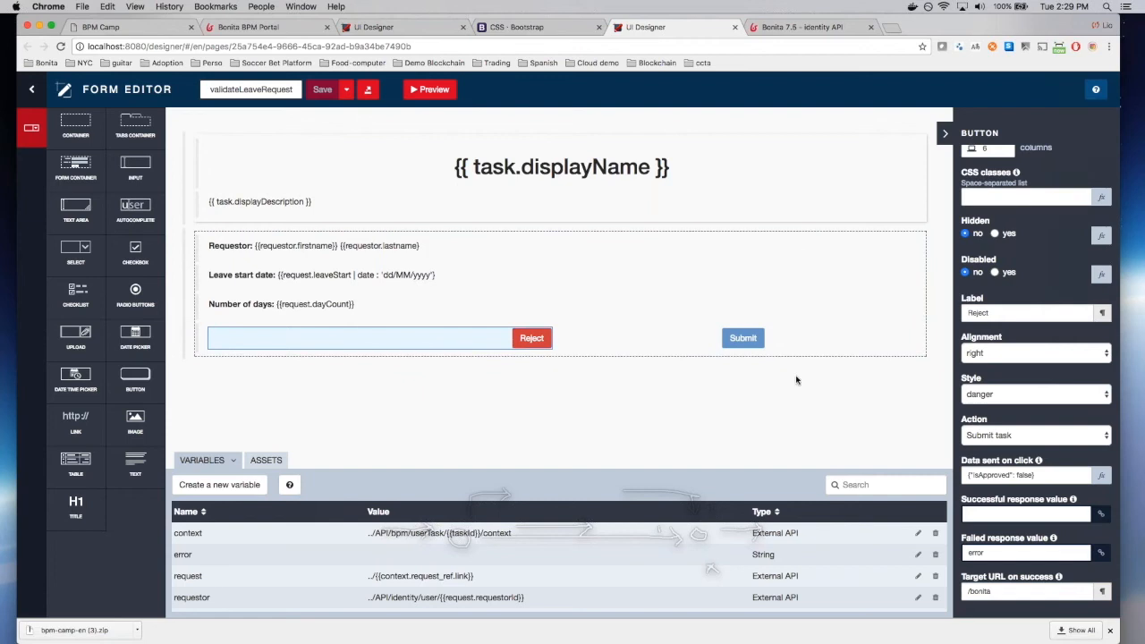
left_click(774, 338)
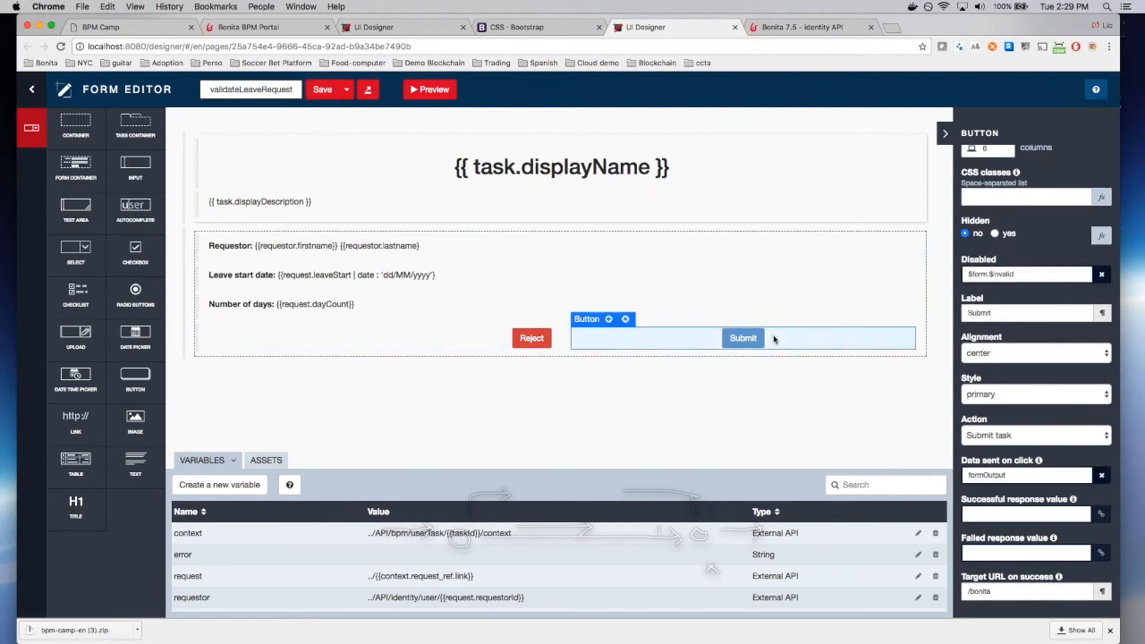
Step: Relabel Submit as Approve, left-aligned with the green success style
double_click(978, 313)
type("Approve")
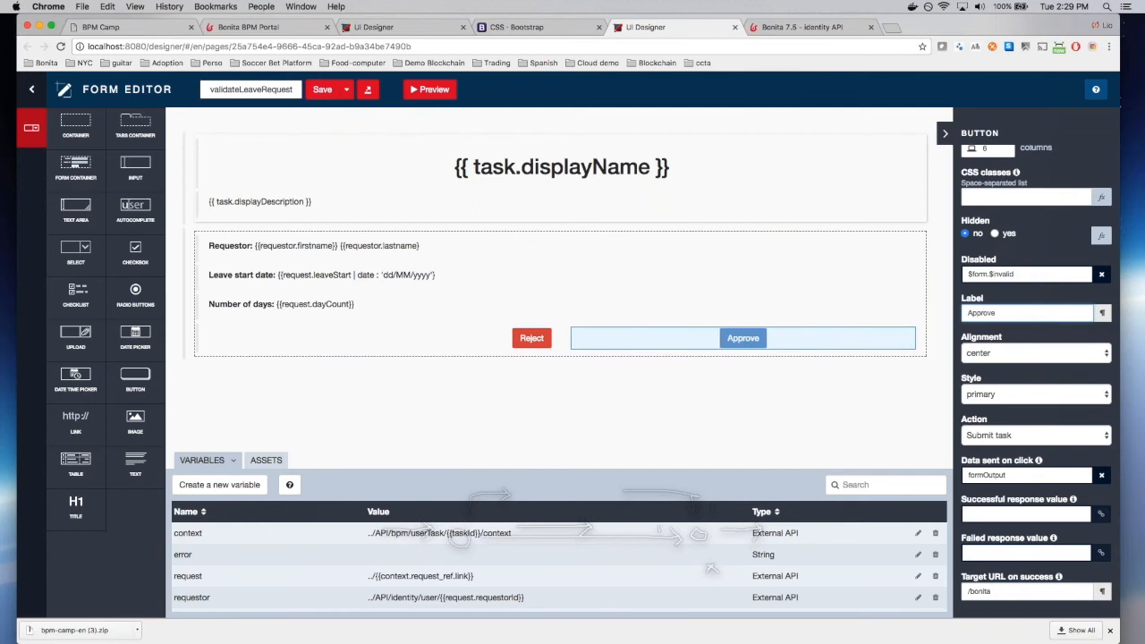
left_click(1016, 353)
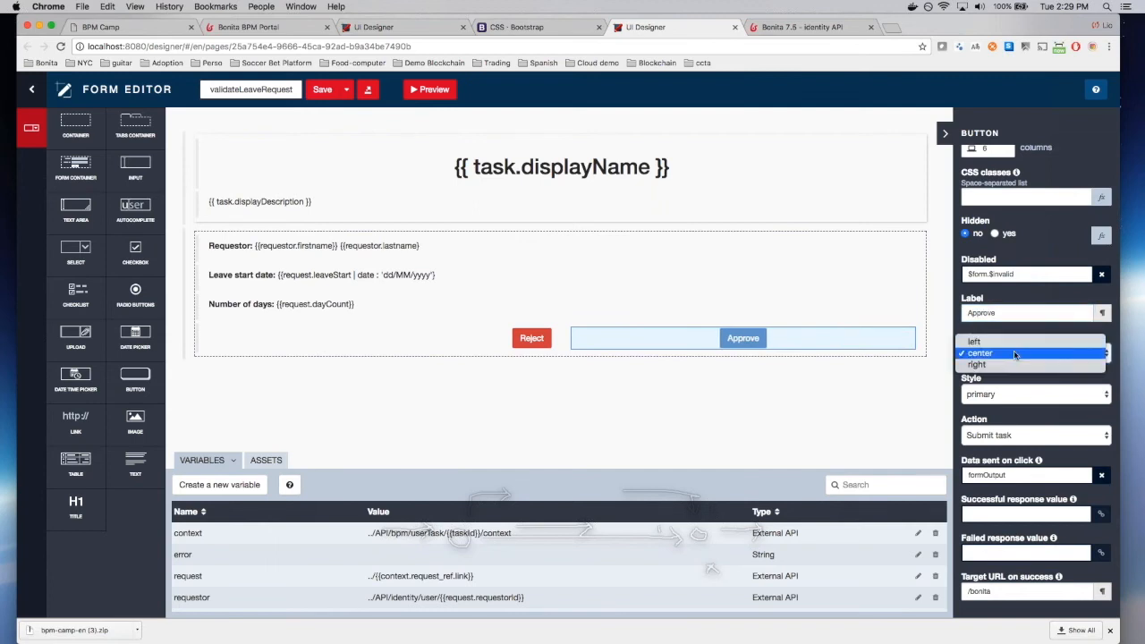
left_click(1022, 349)
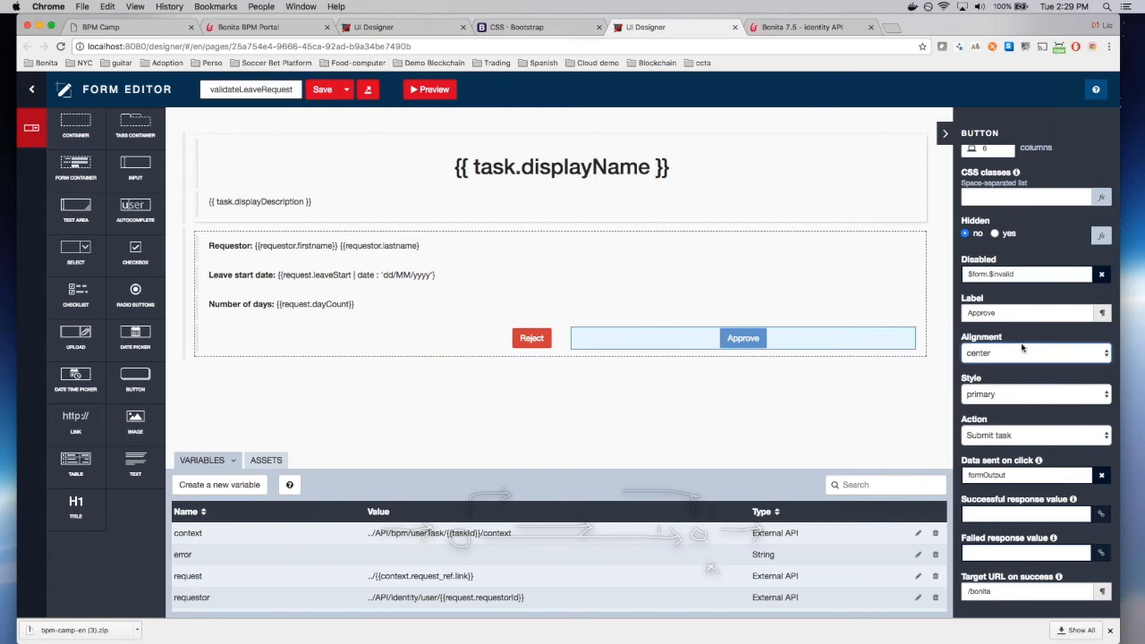
left_click(1043, 394)
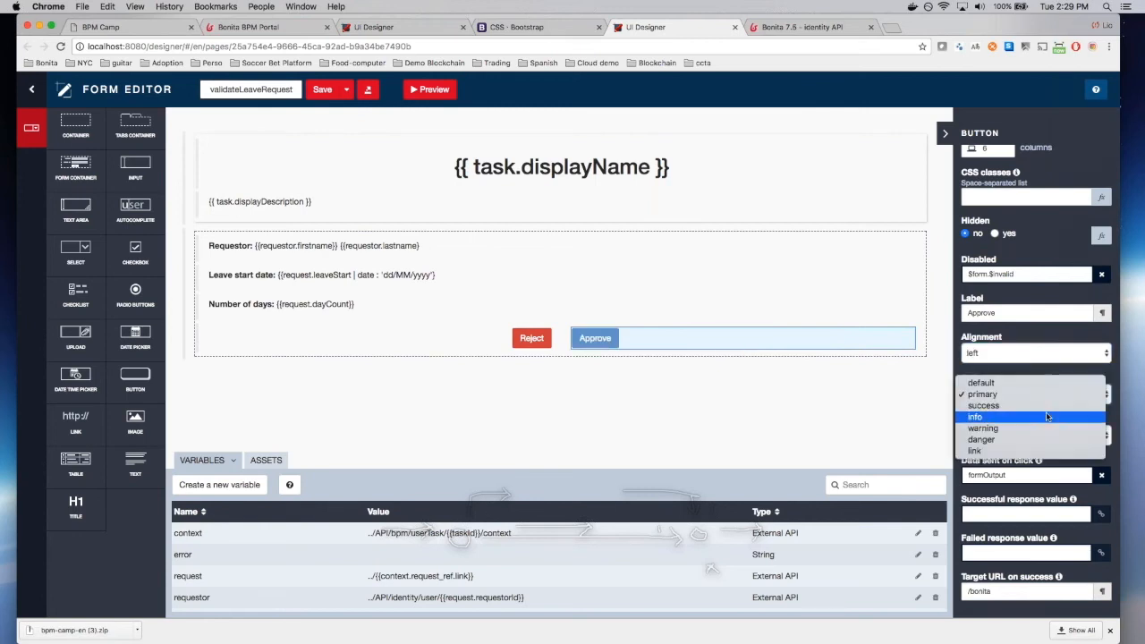
left_click(1047, 406)
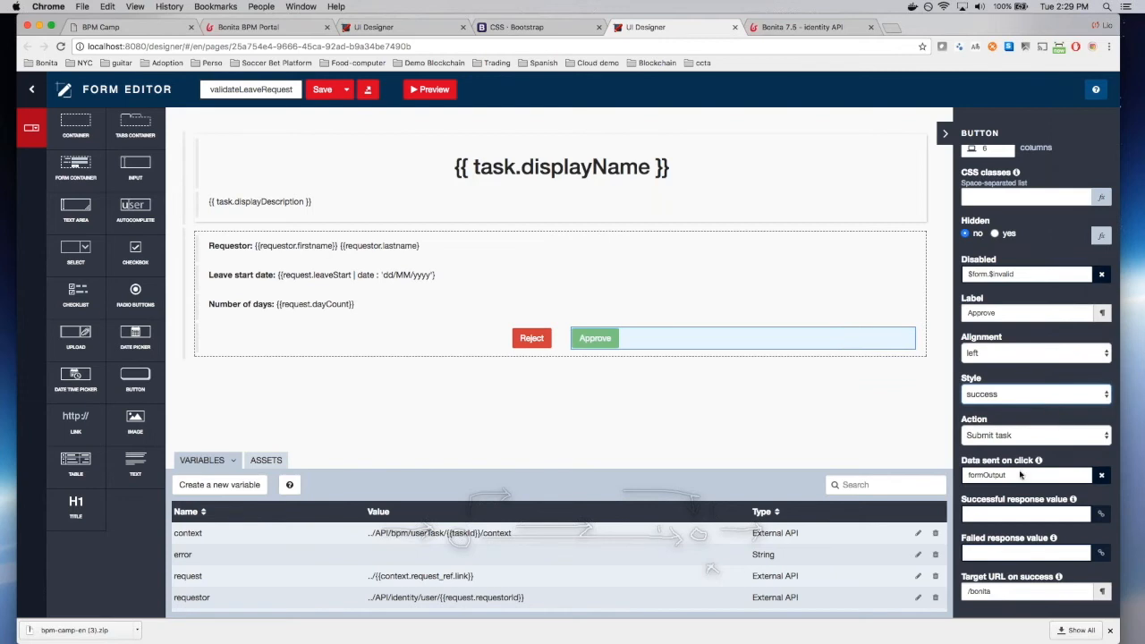
Step: Make Approve send {"isApproved": true}, store failures in error, and save the form
left_click(1020, 513)
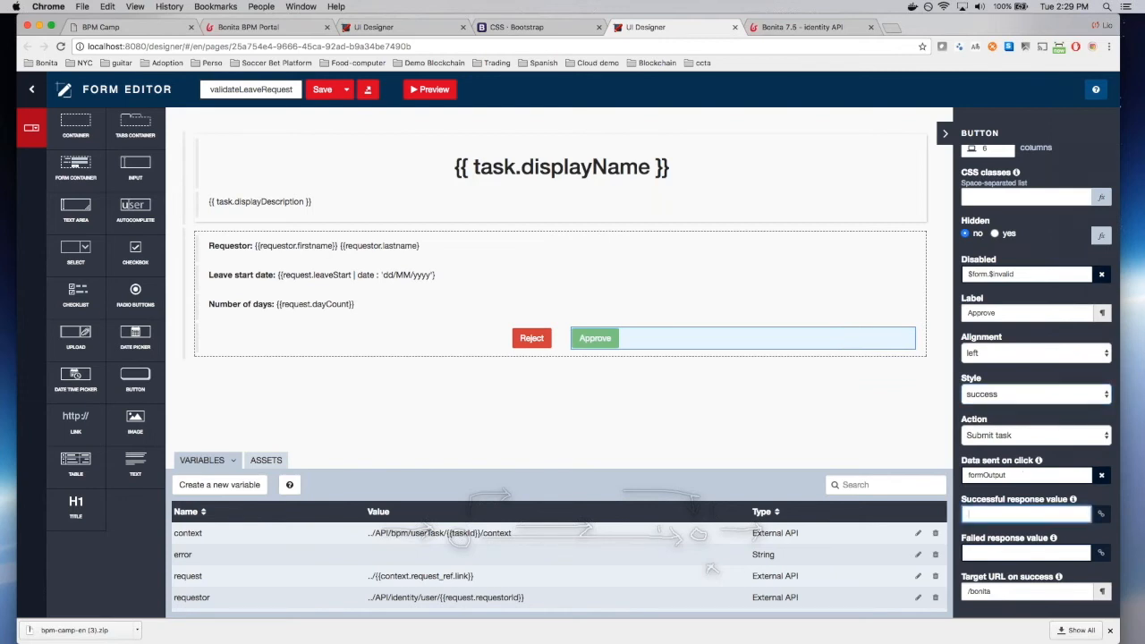
double_click(1005, 477)
type("{")
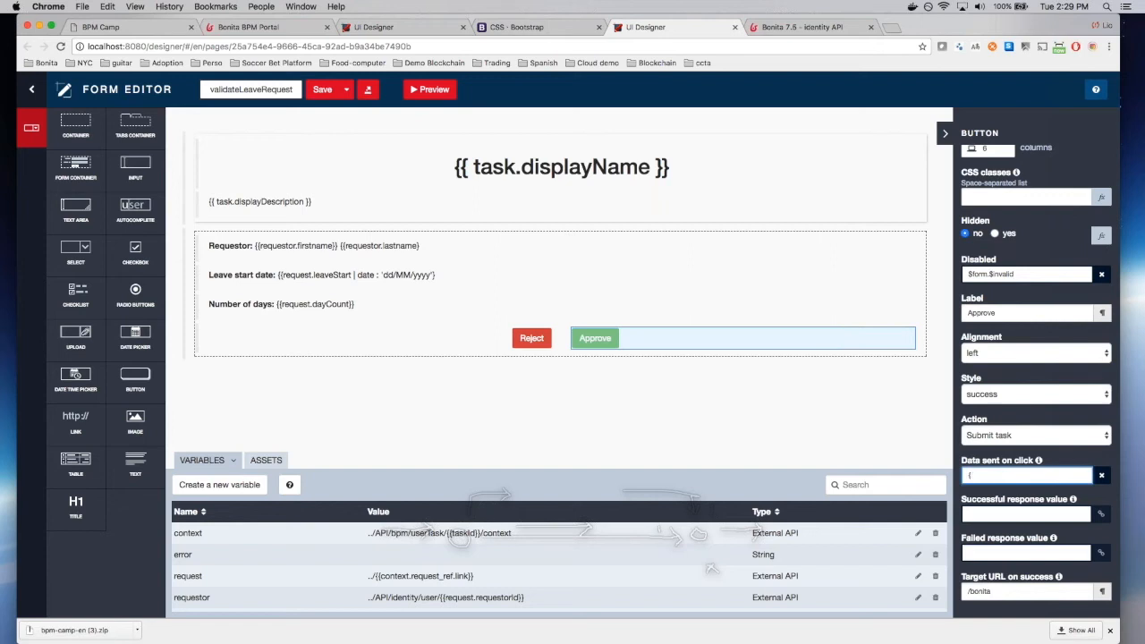
type("{isApproved\": true")
key("Tab")
key("Tab")
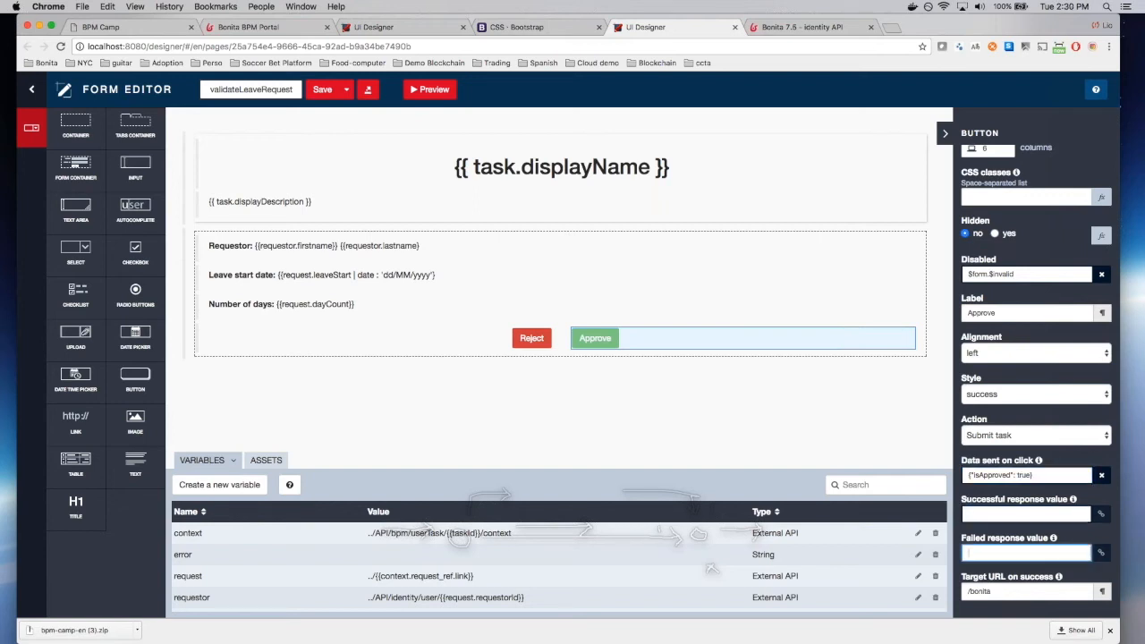
type("error")
key("Return")
left_click(320, 90)
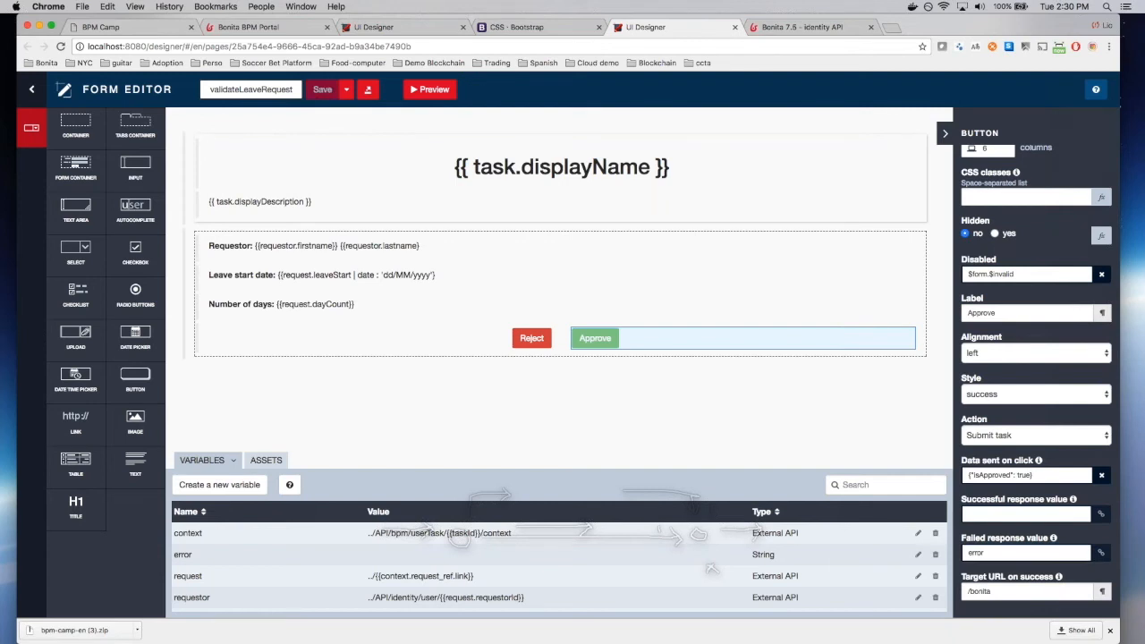
Step: Add a text row below the buttons containing <b>Error :</b> {{error | json}}
left_click_drag(135, 460, 268, 376)
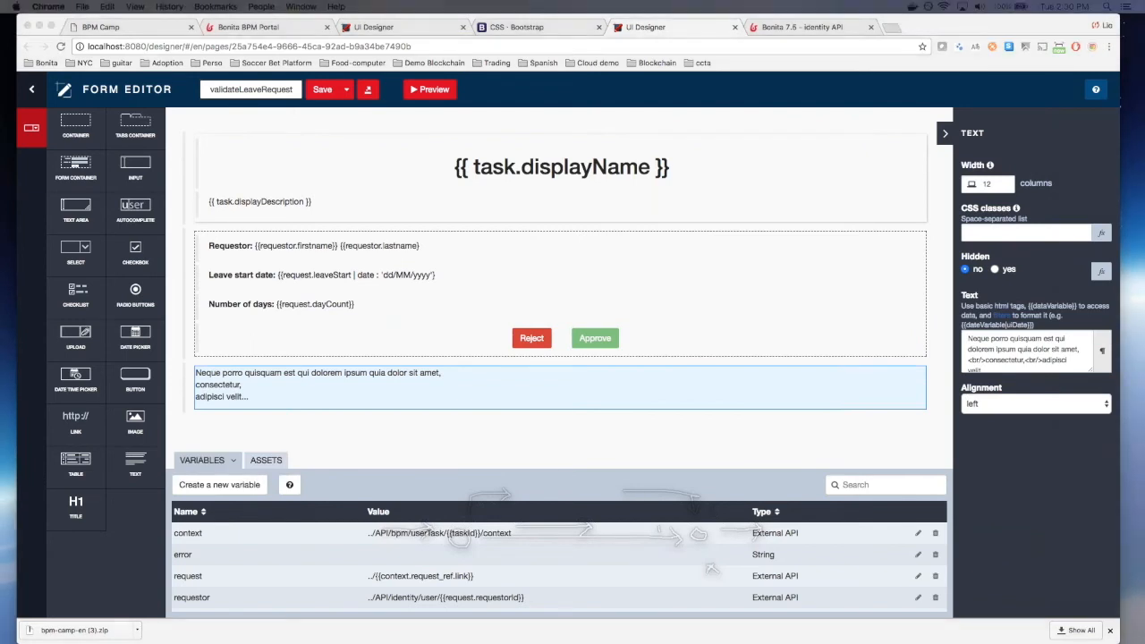
left_click(1003, 358)
triple_click(1004, 359)
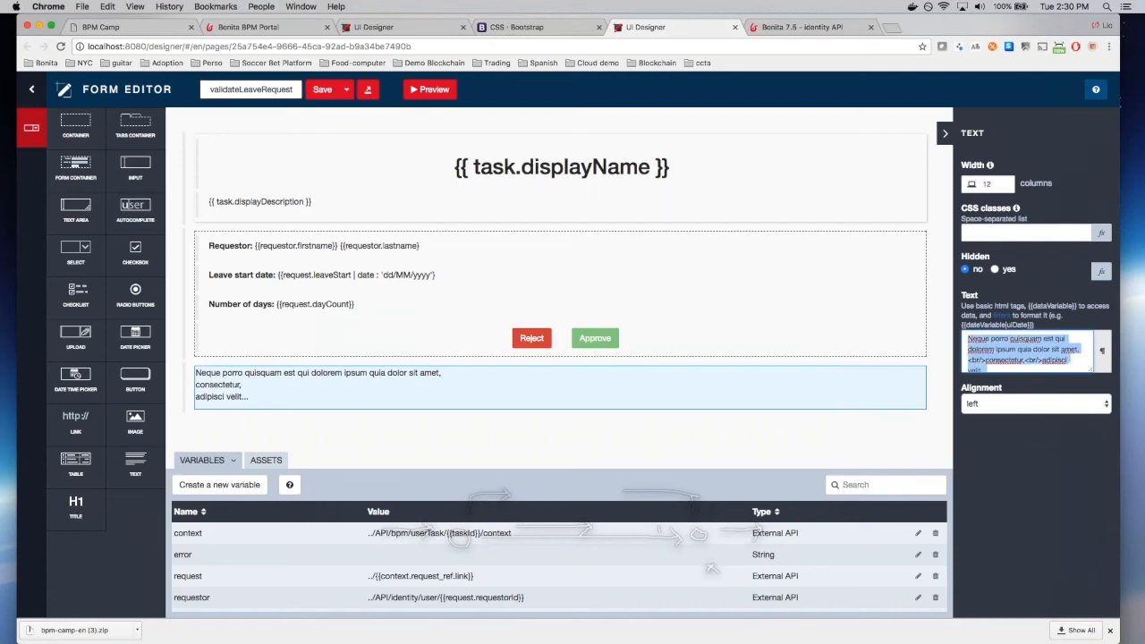
type("<b>Error :</b> {{error | json}}")
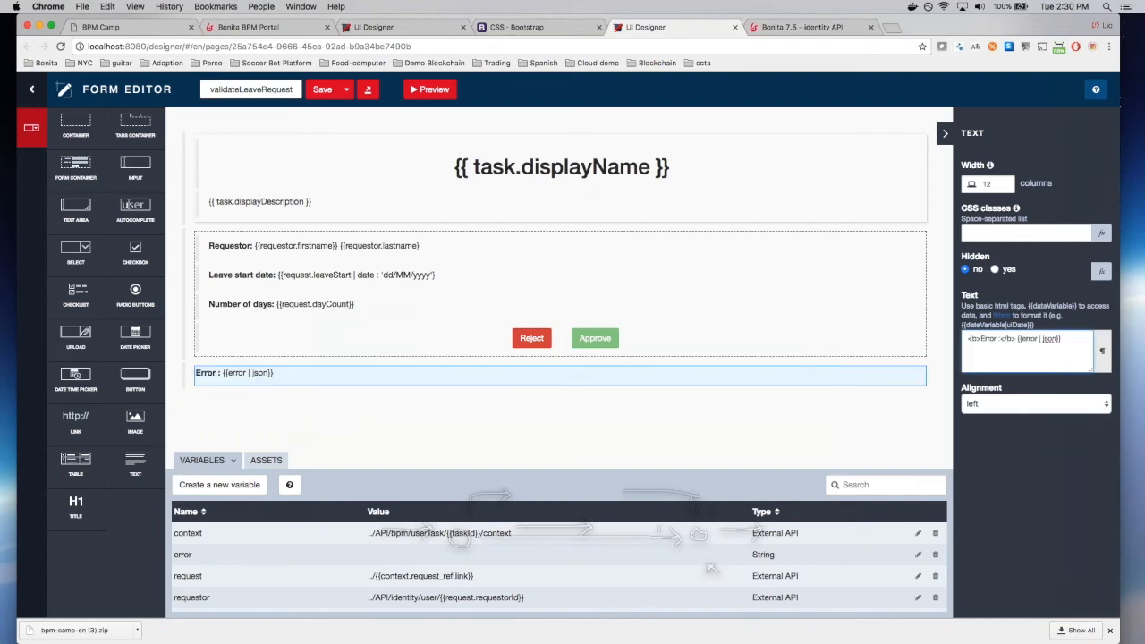
Step: Hide the error text with the expression !error, save the form and preview it
left_click(1101, 270)
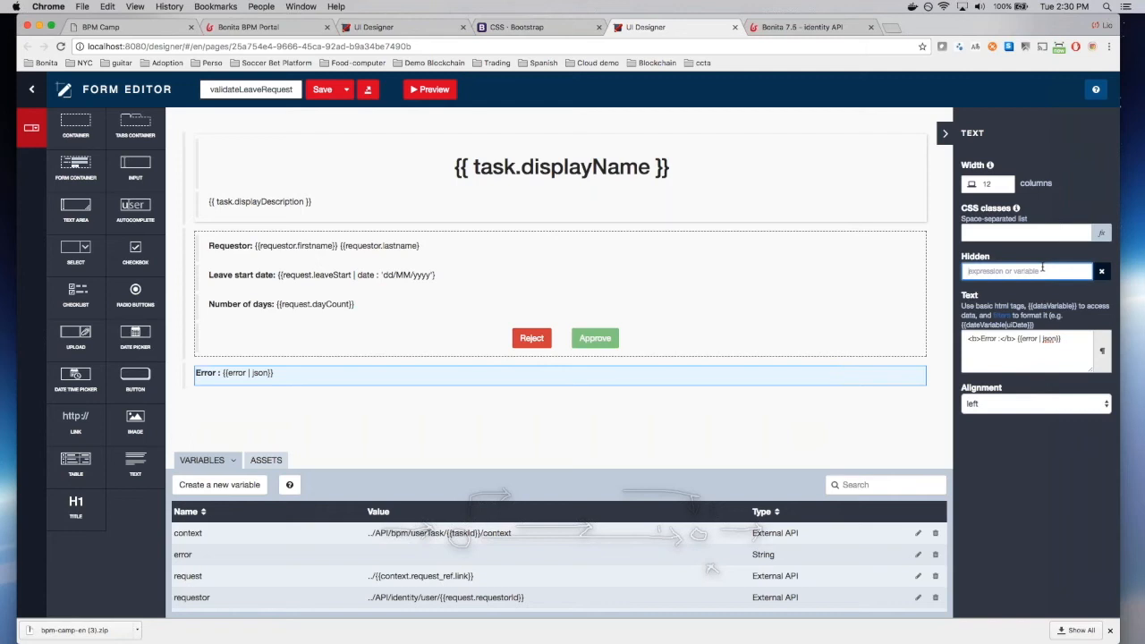
type("!error")
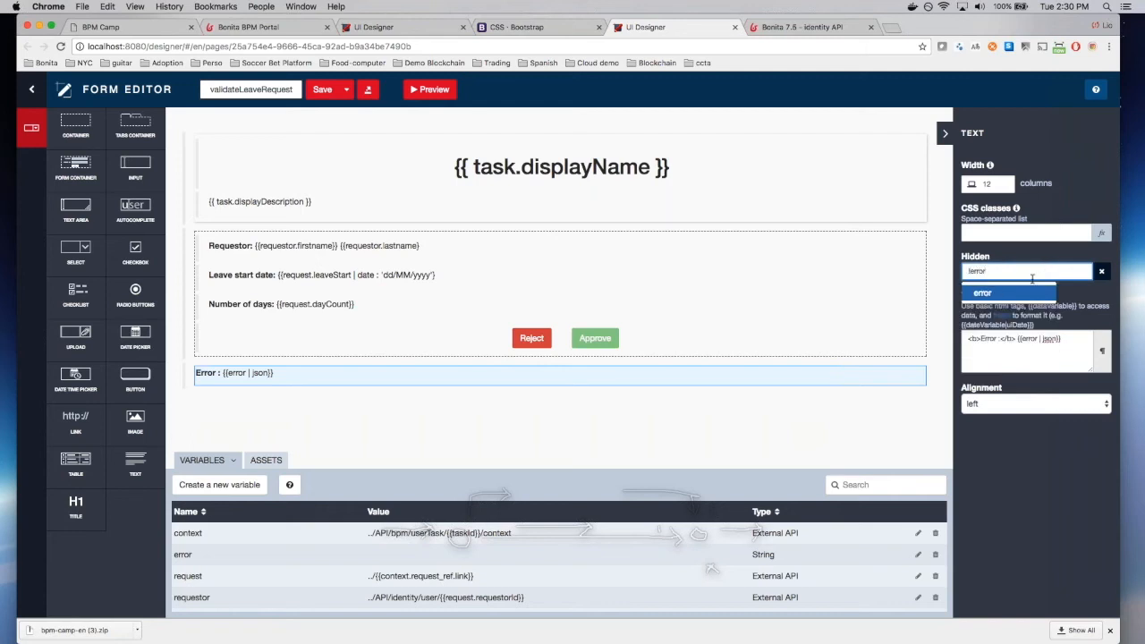
key("Return")
left_click(324, 90)
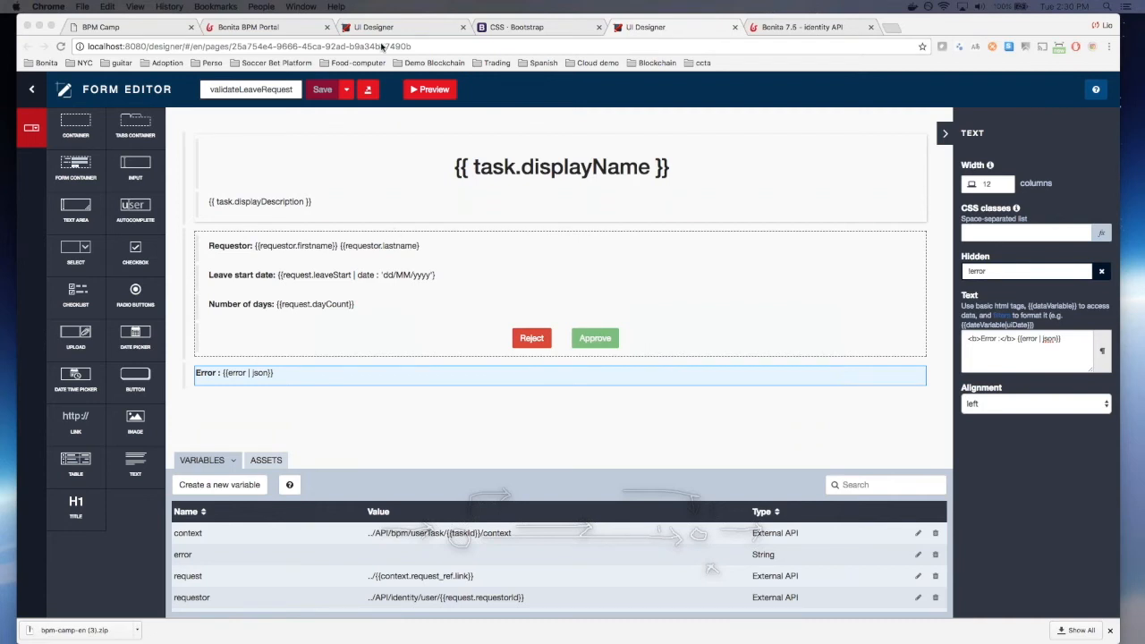
left_click(422, 89)
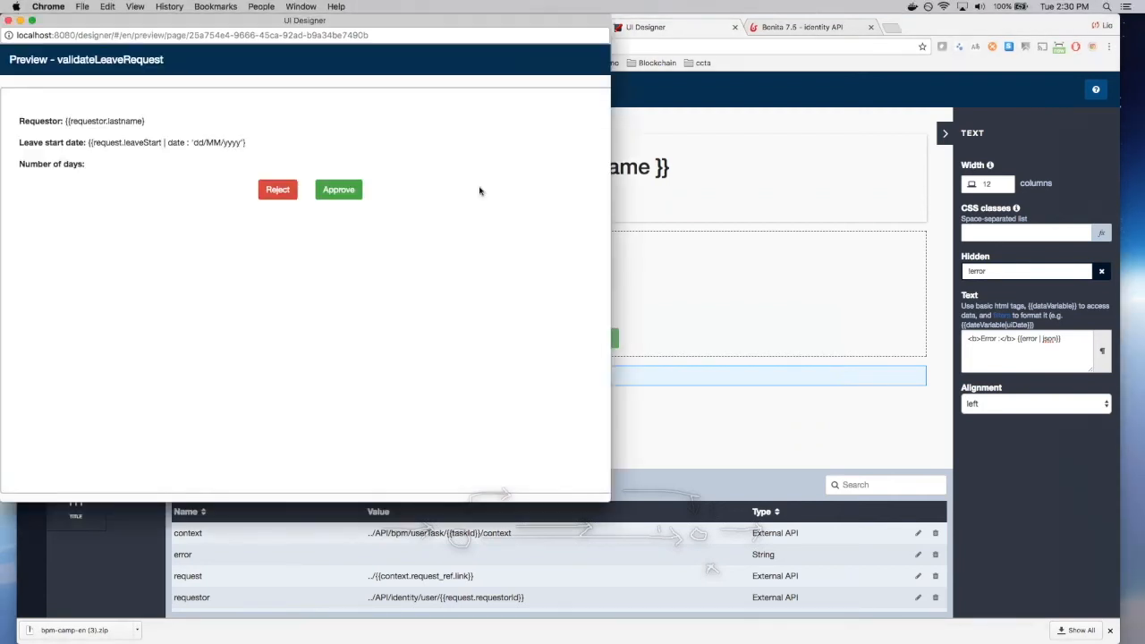
Step: Close the preview, retitle the form 'Validate a leave request' and save
left_click_drag(326, 19, 468, 80)
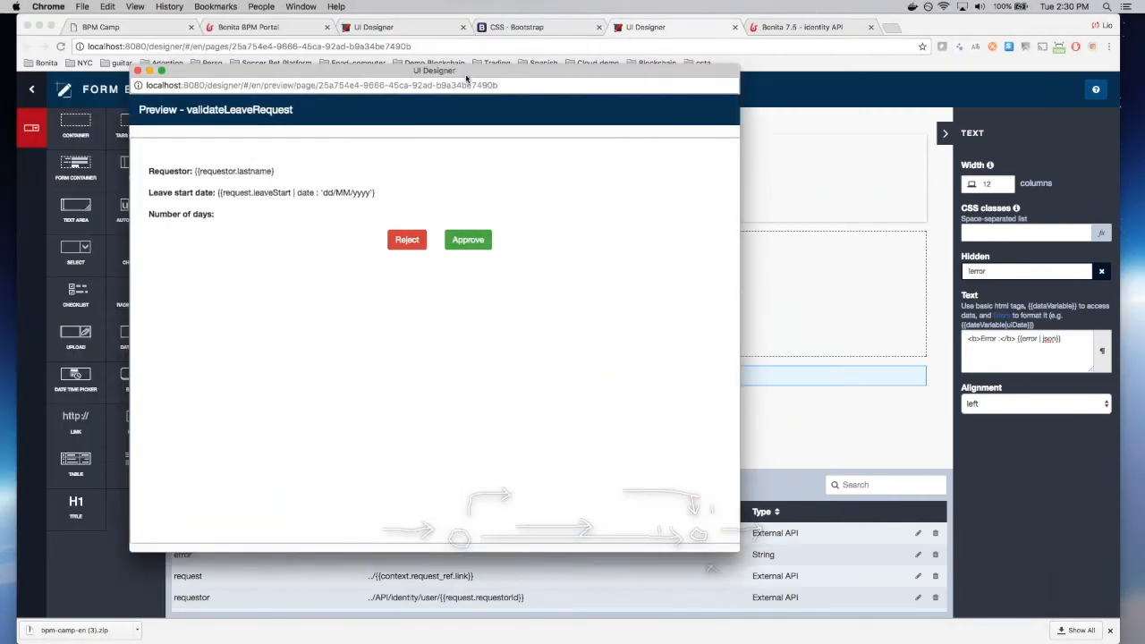
left_click(151, 80)
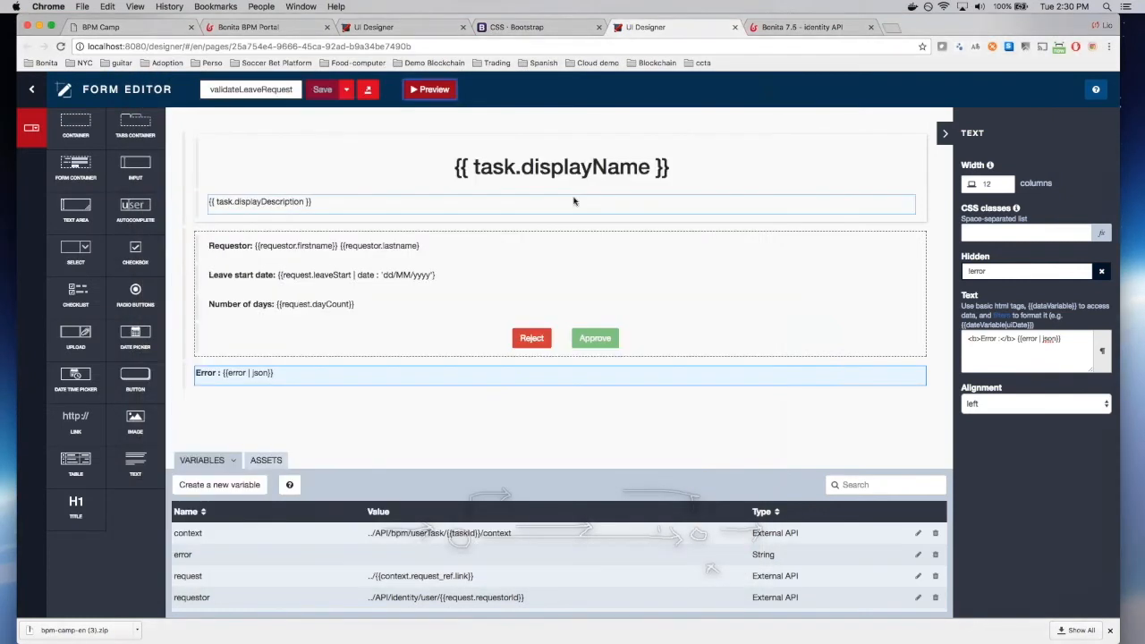
left_click(546, 168)
triple_click(1000, 329)
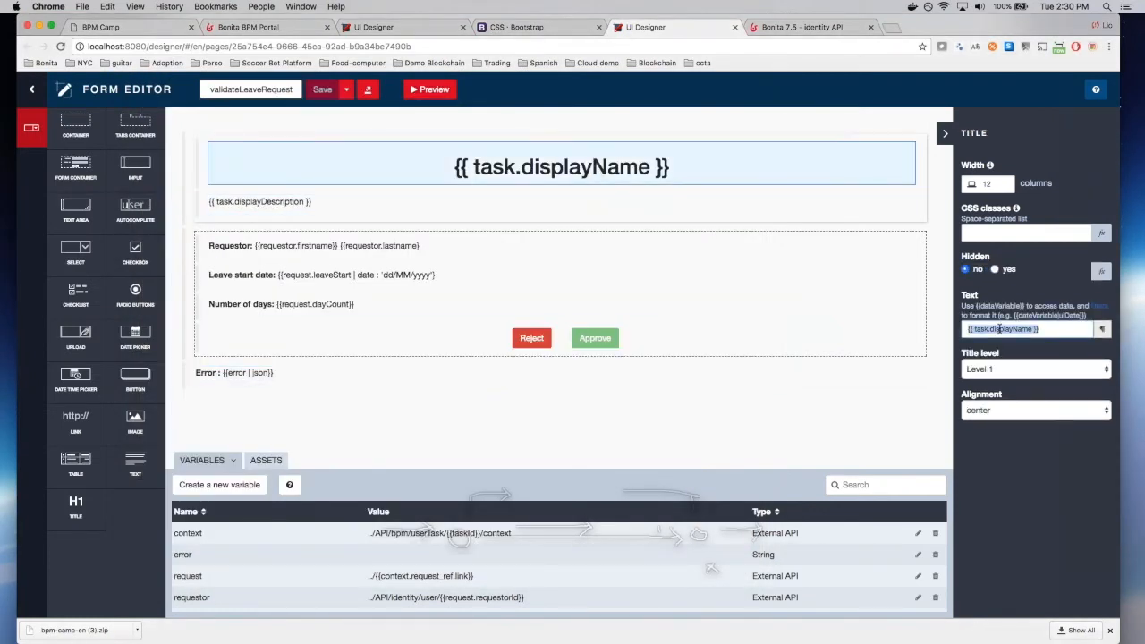
type("Validate a le")
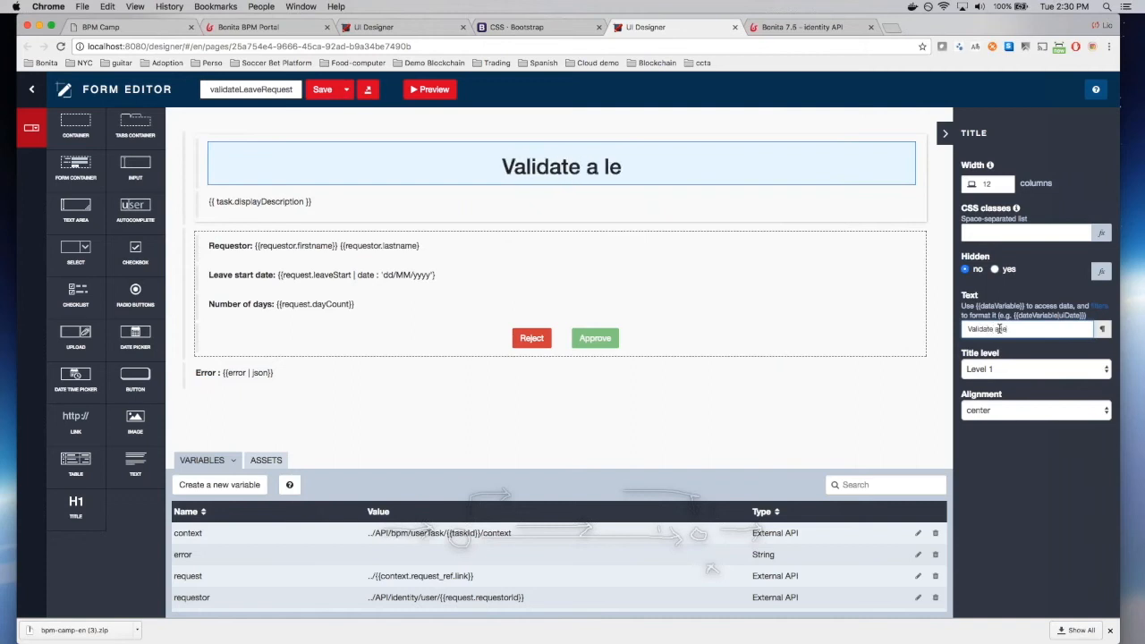
type("ave request")
left_click(326, 92)
Step: Preview the form, note the unresolved requestor name, then inspect the Requestor text's expressions
left_click(430, 90)
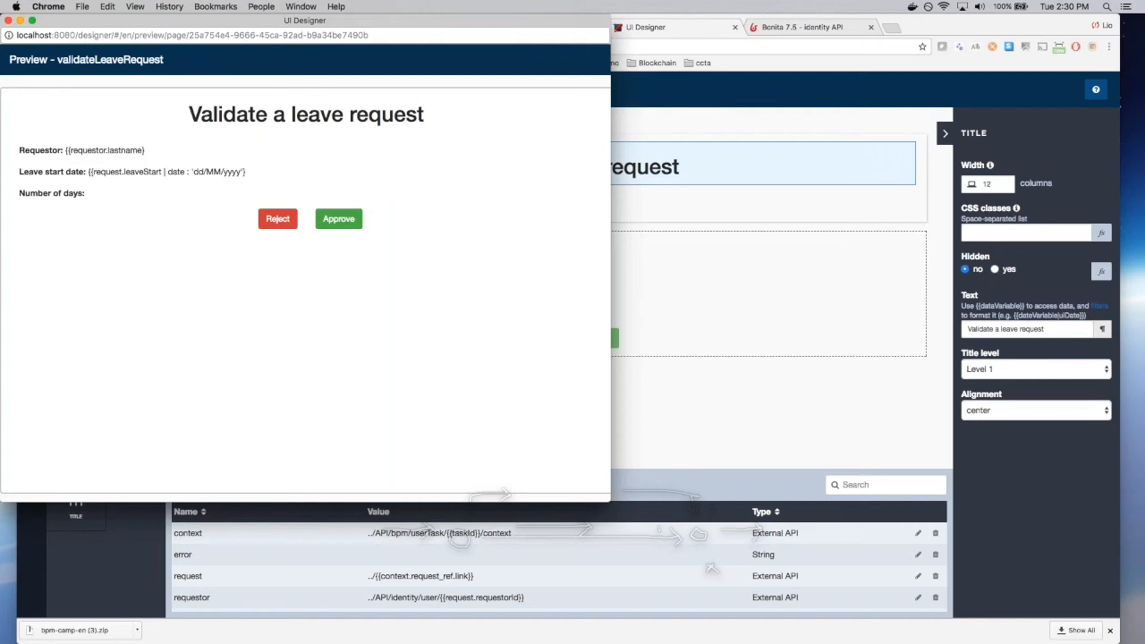
left_click_drag(154, 150, 60, 150)
left_click(173, 153)
left_click_drag(126, 24, 160, 40)
left_click(41, 36)
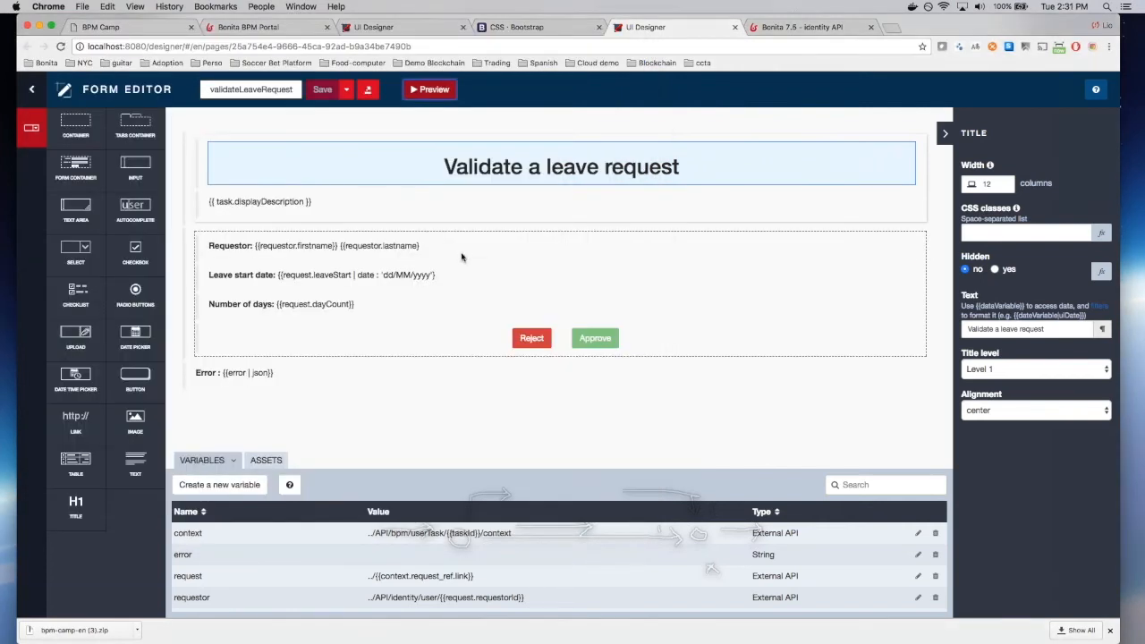
left_click(462, 251)
left_click_drag(968, 349, 1042, 361)
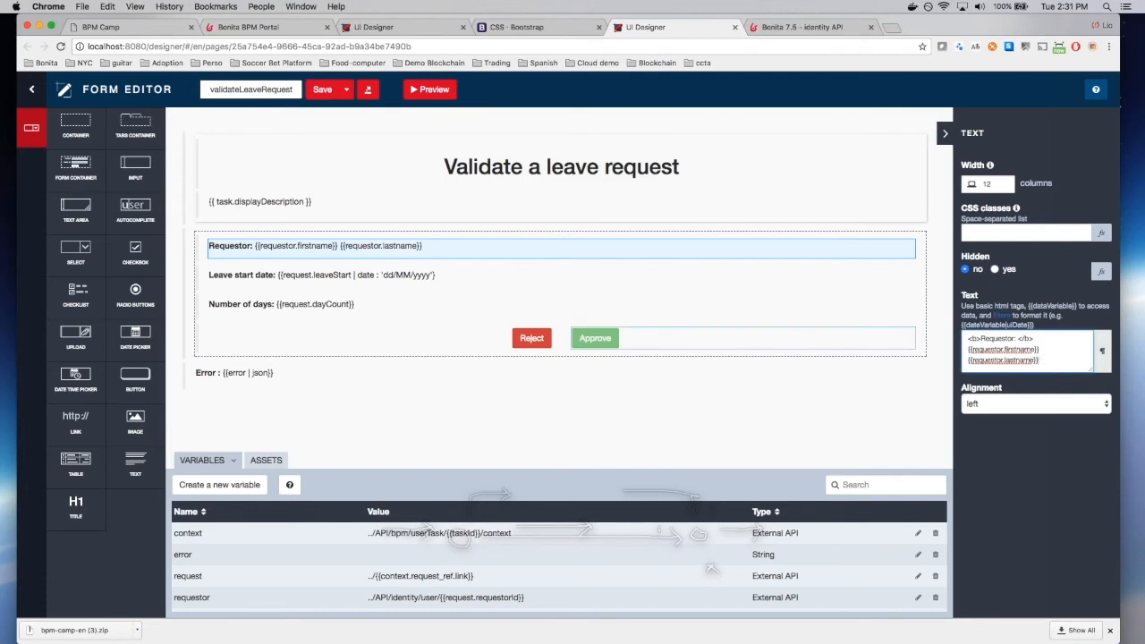
Step: Select the Leave start date text, save the form and dismiss the preview window
left_click(613, 280)
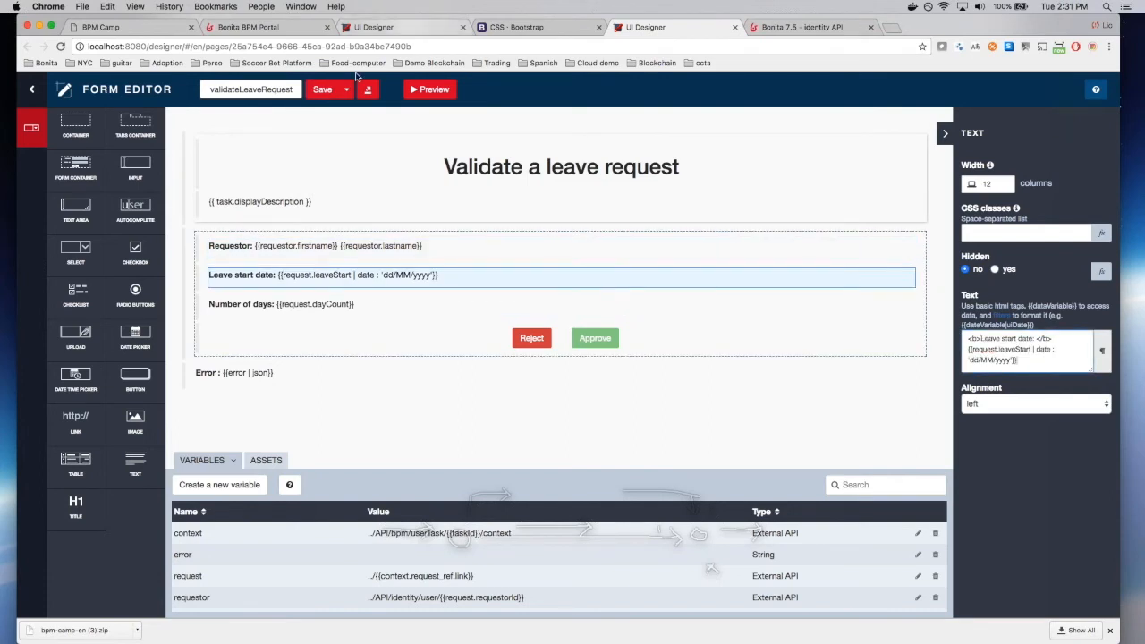
left_click(434, 90)
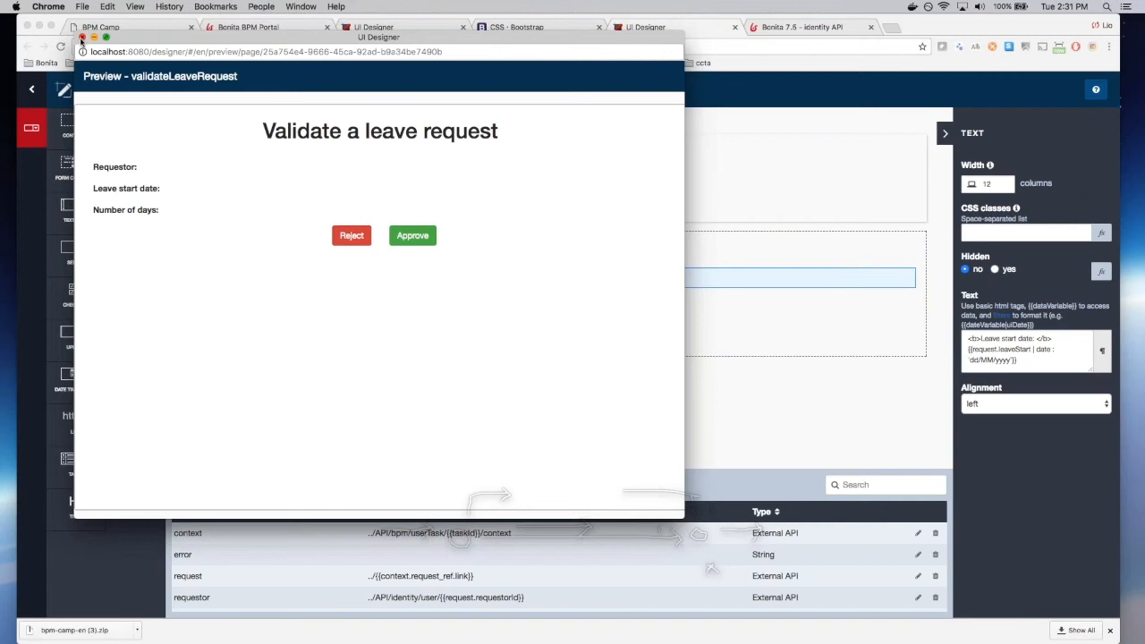
left_click(81, 38)
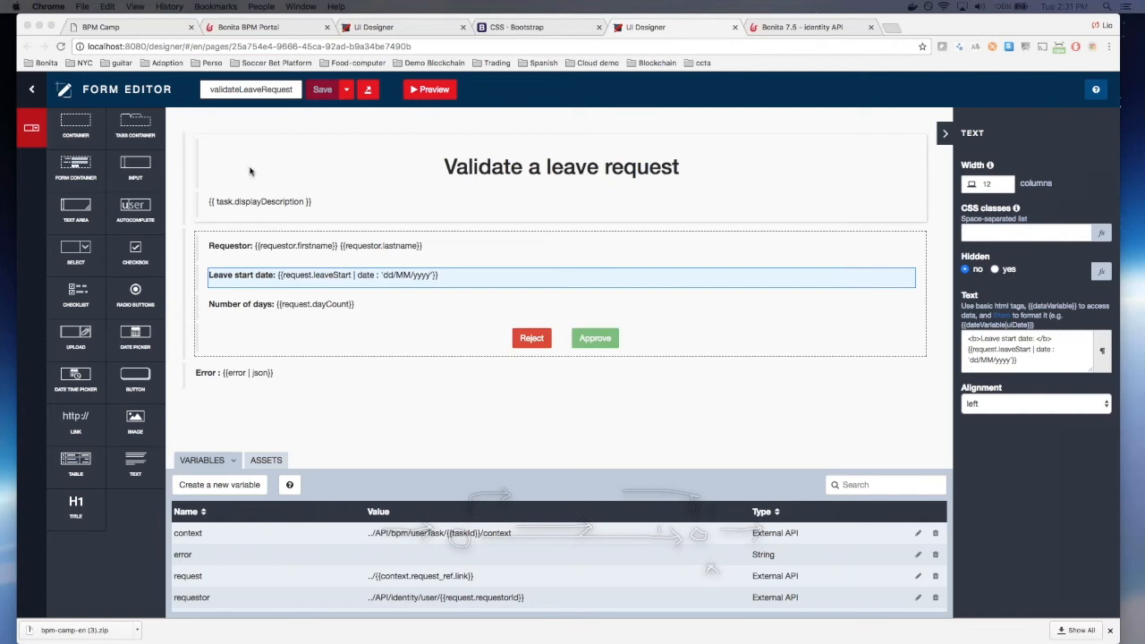
Step: Back in Studio, save the Leave request (3.0) diagram and run the process
key("super+Tab")
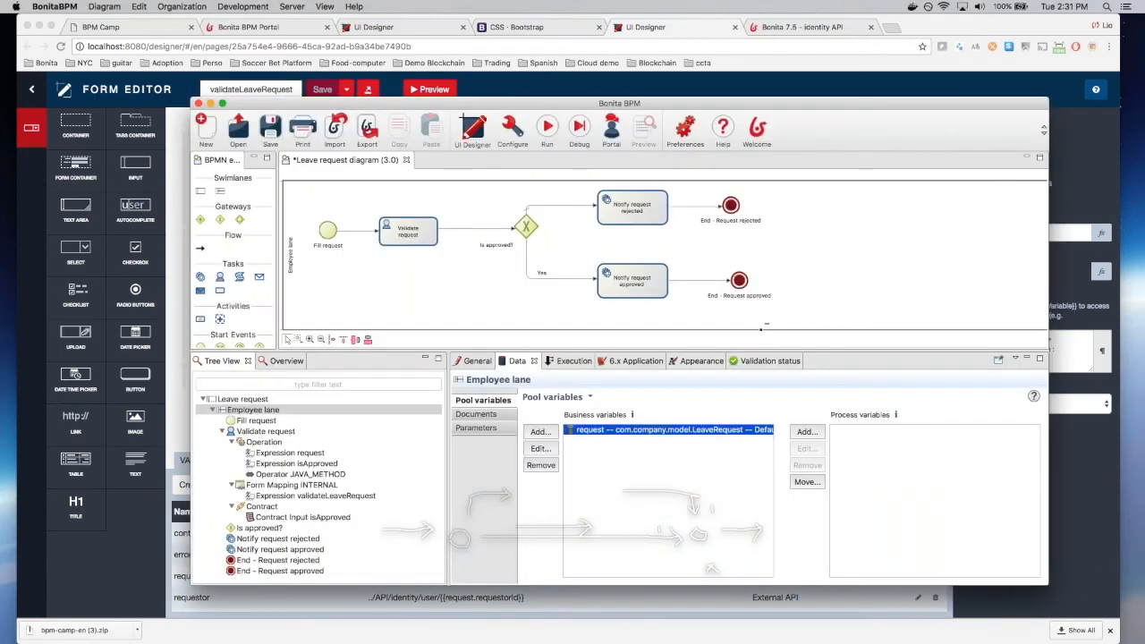
left_click(266, 134)
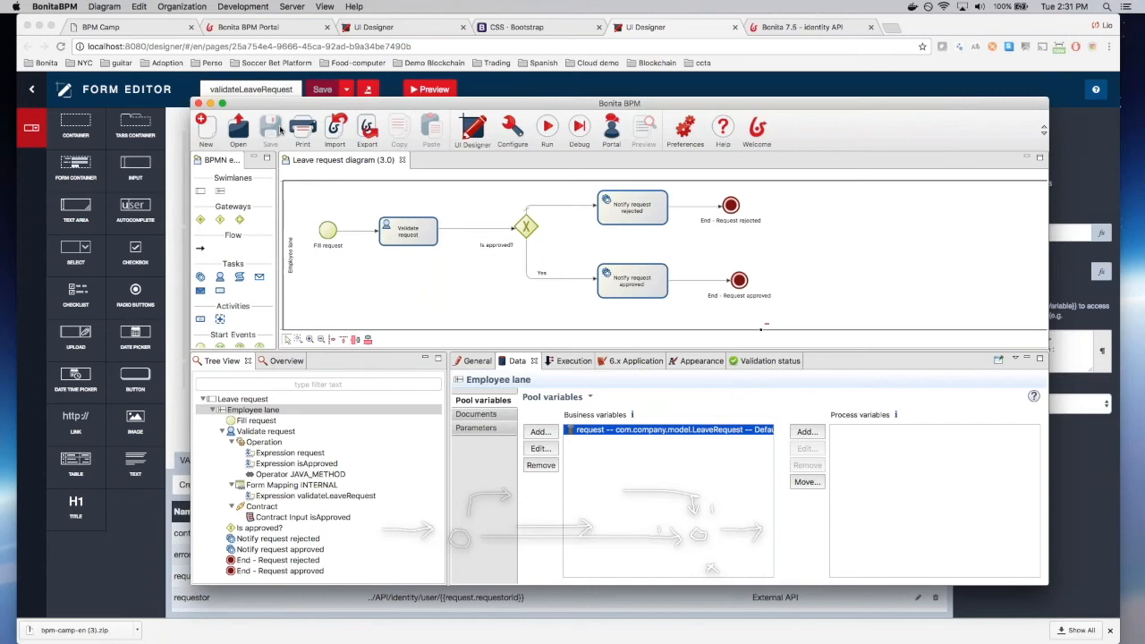
left_click(547, 130)
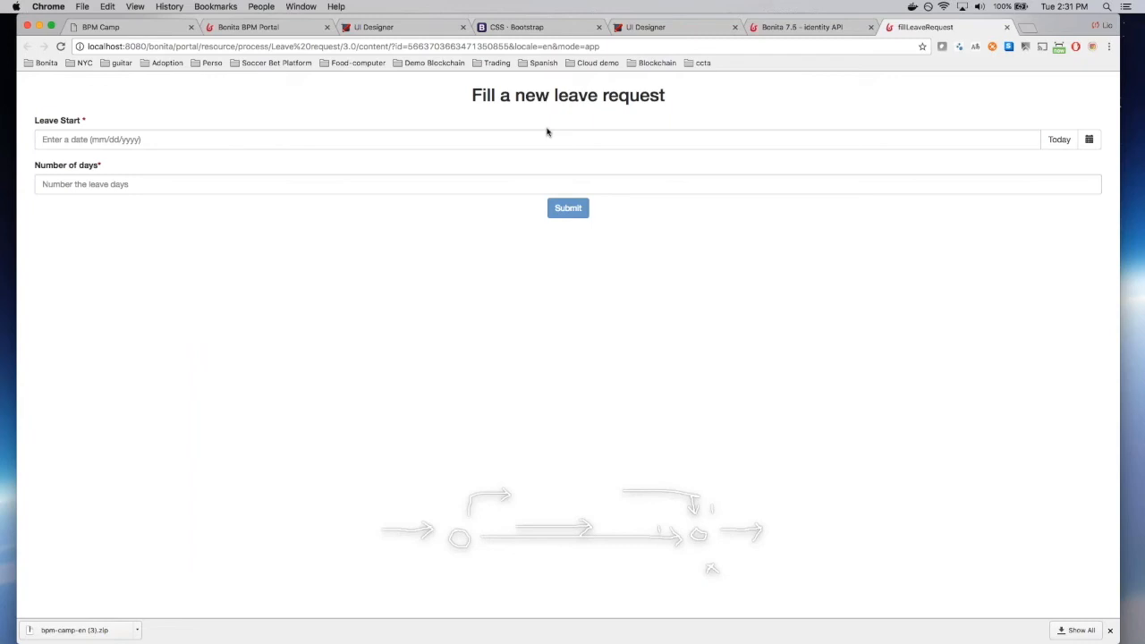
Step: Pick a November 15, 2017 leave start and enter 12 as the number of days
left_click(547, 132)
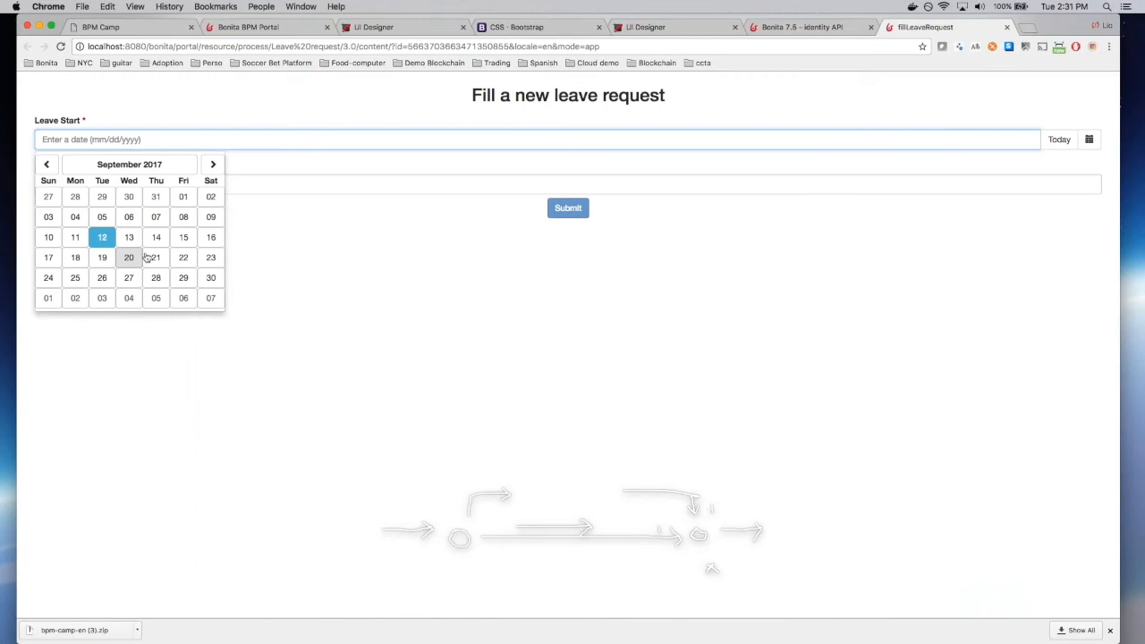
left_click(185, 166)
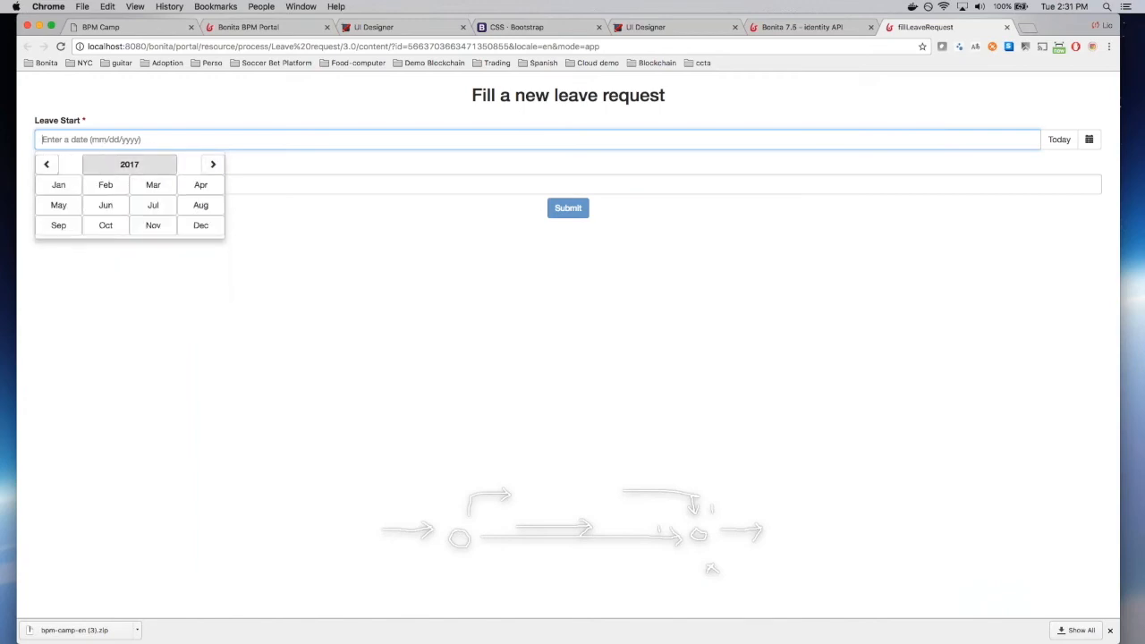
left_click(153, 226)
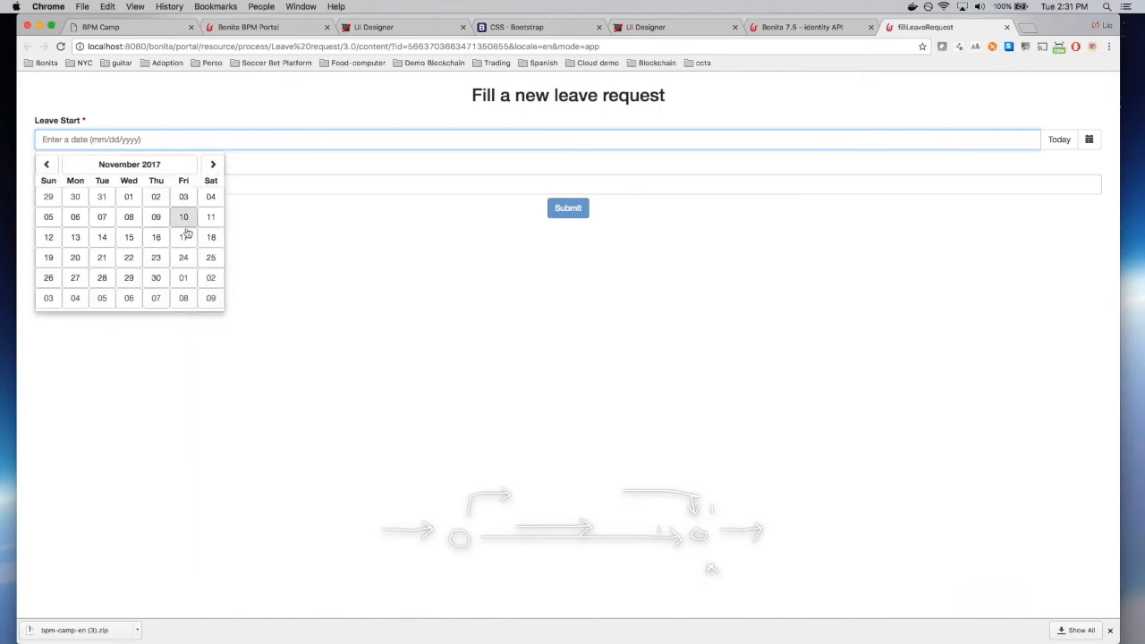
left_click(128, 235)
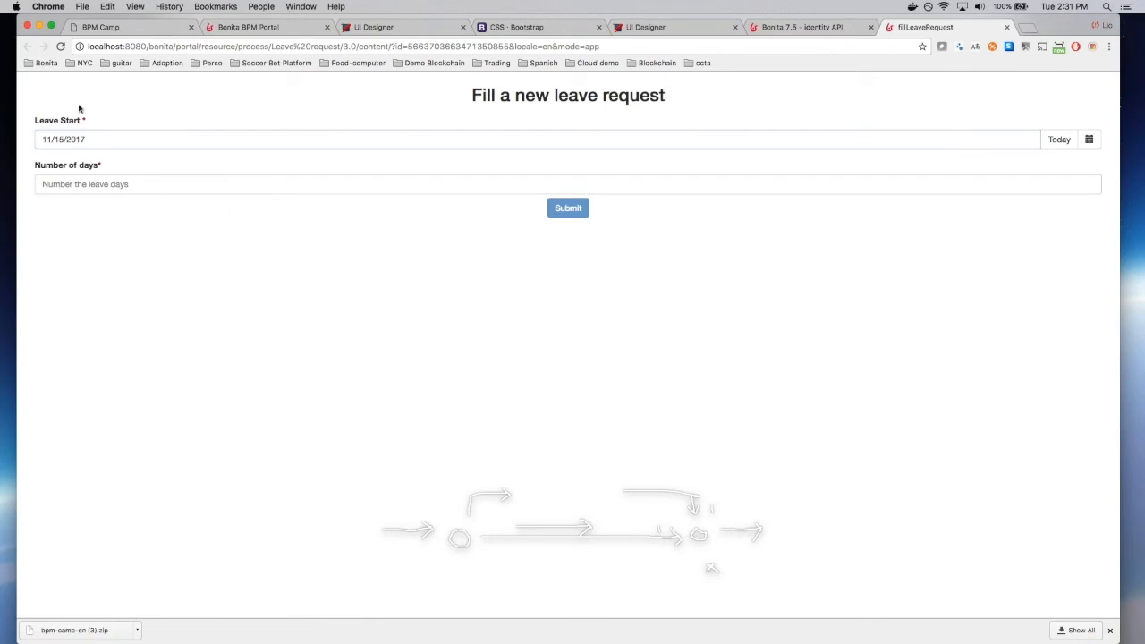
left_click(57, 142)
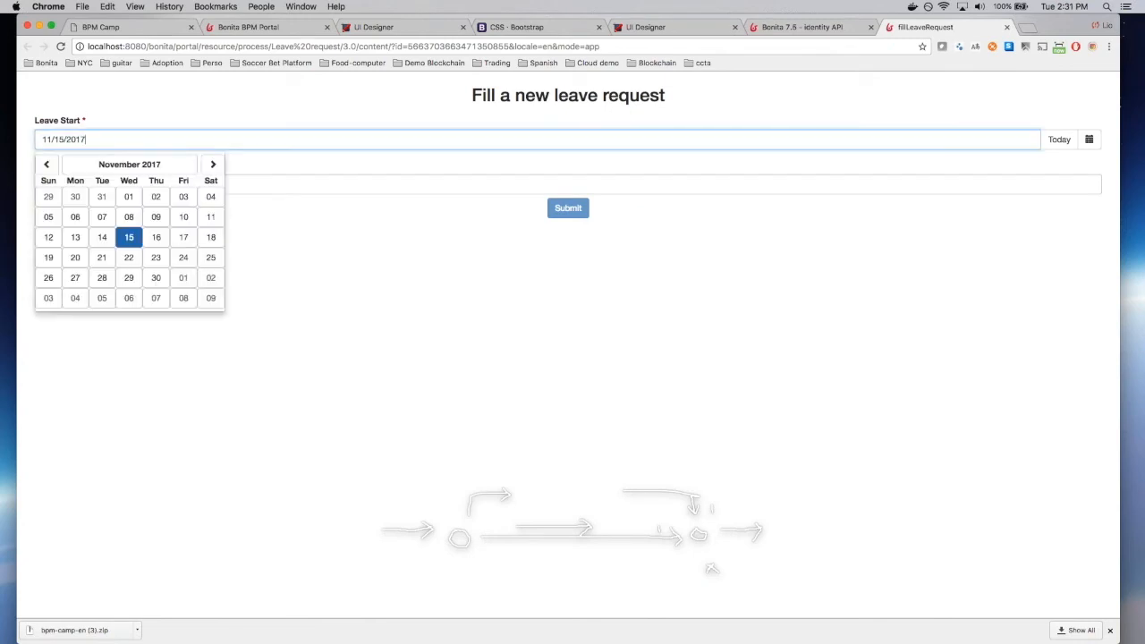
left_click(350, 274)
left_click(215, 188)
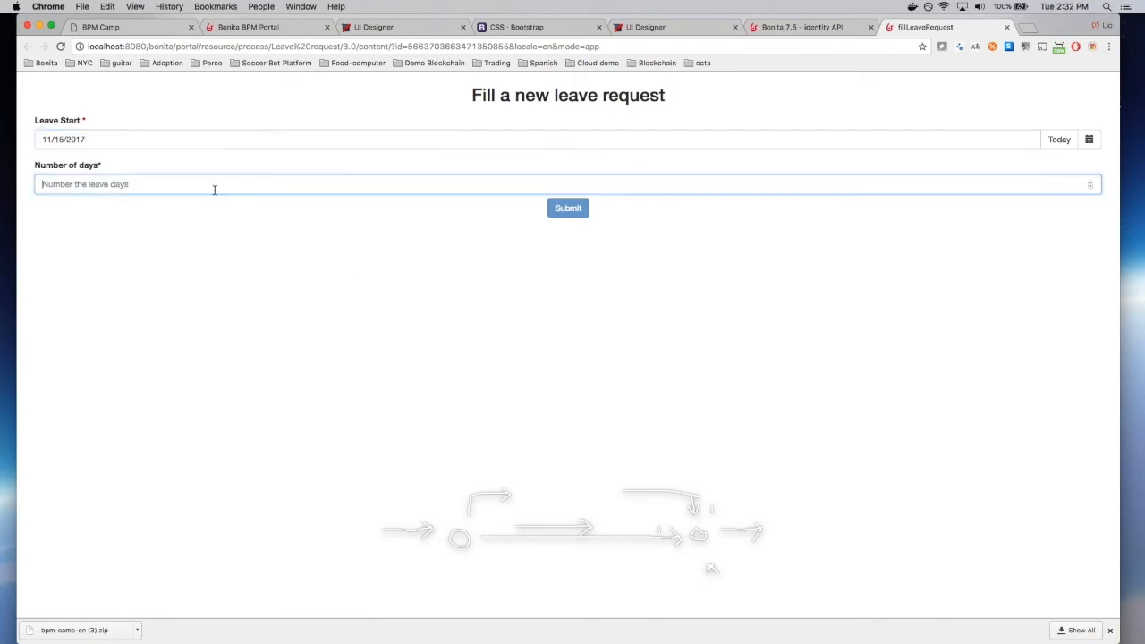
type("12")
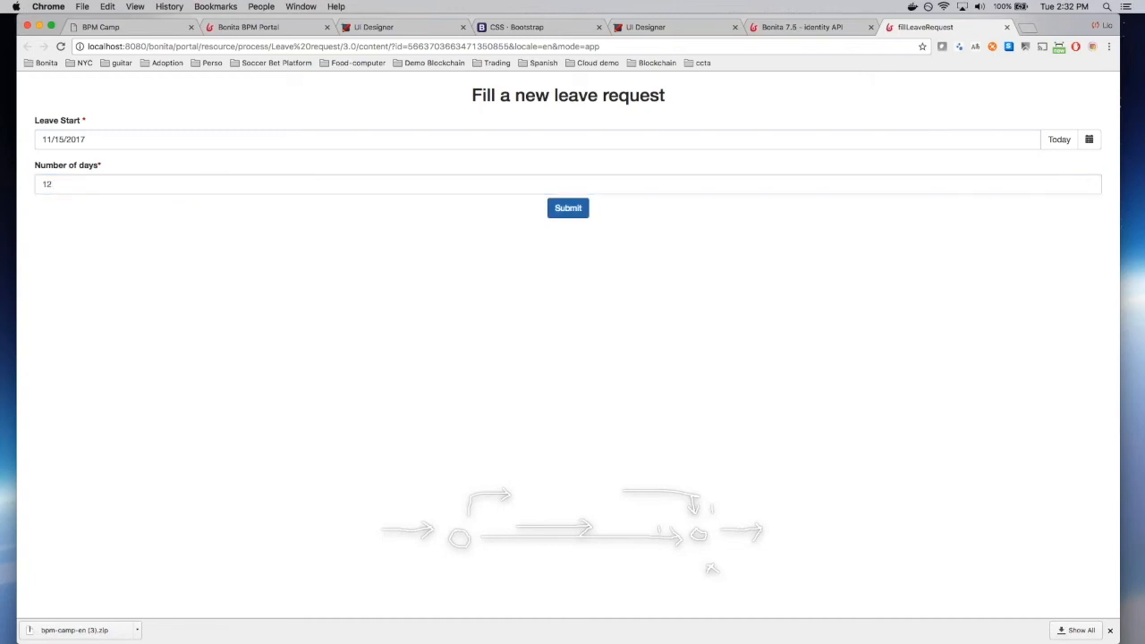
Step: Change the start to 08/15/2017, submit, and review the 'Leave start must be in the future' error
left_click(87, 139)
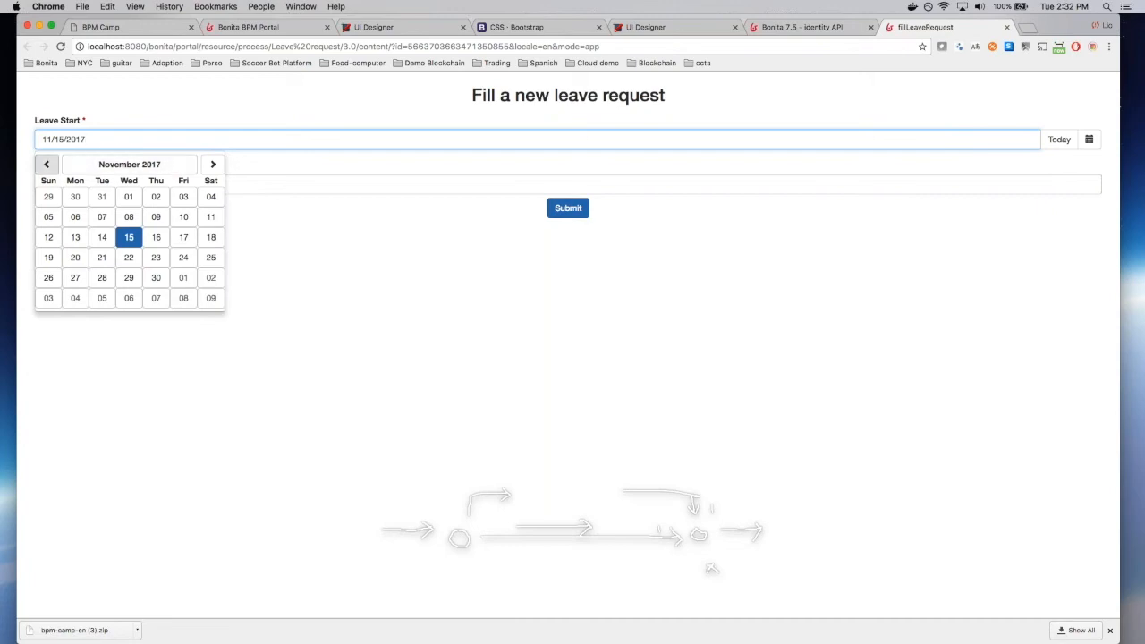
left_click(47, 164)
left_click(47, 164)
left_click(46, 164)
left_click(102, 237)
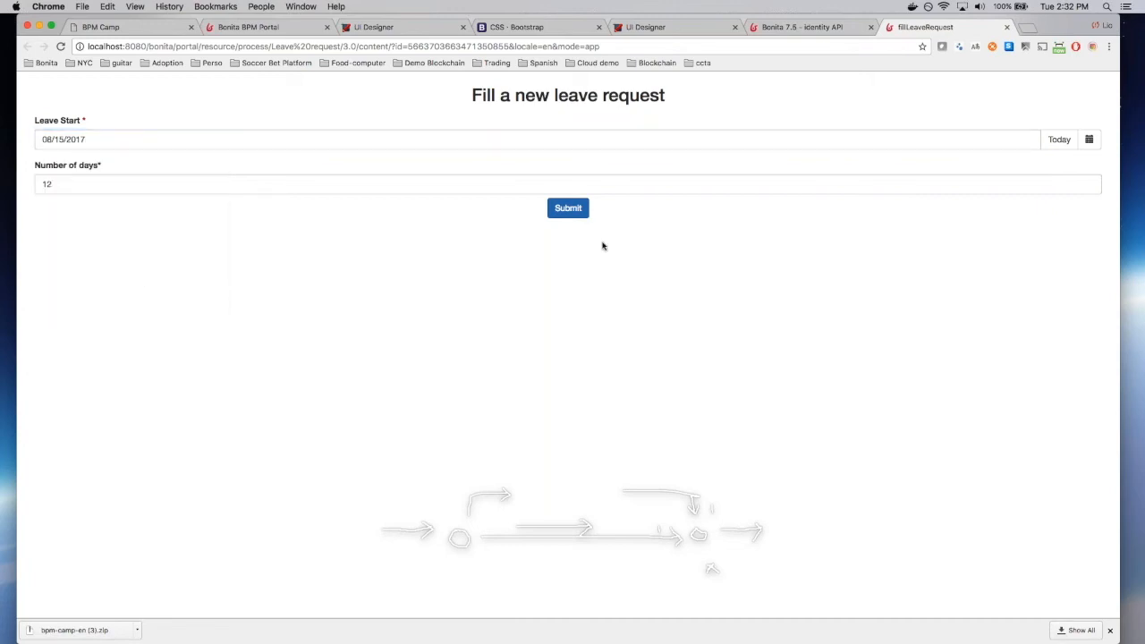
left_click(568, 208)
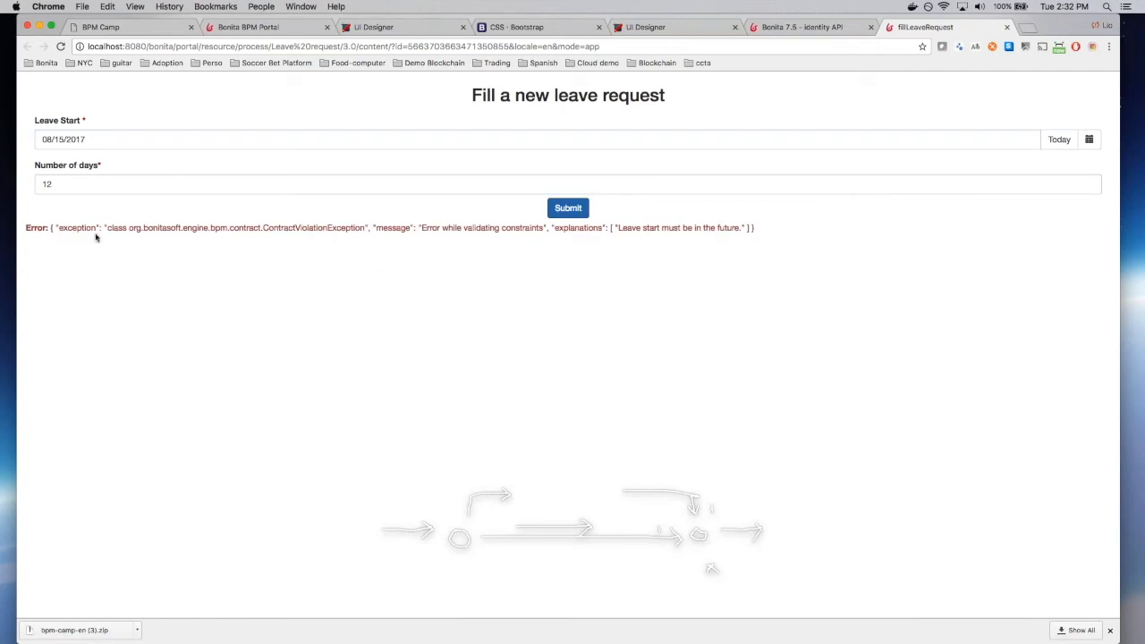
left_click_drag(616, 228, 742, 230)
left_click(743, 231)
left_click_drag(555, 228, 608, 228)
left_click(607, 228)
Step: Change the leave start to 09/14/2017 and submit the corrected request
left_click(543, 144)
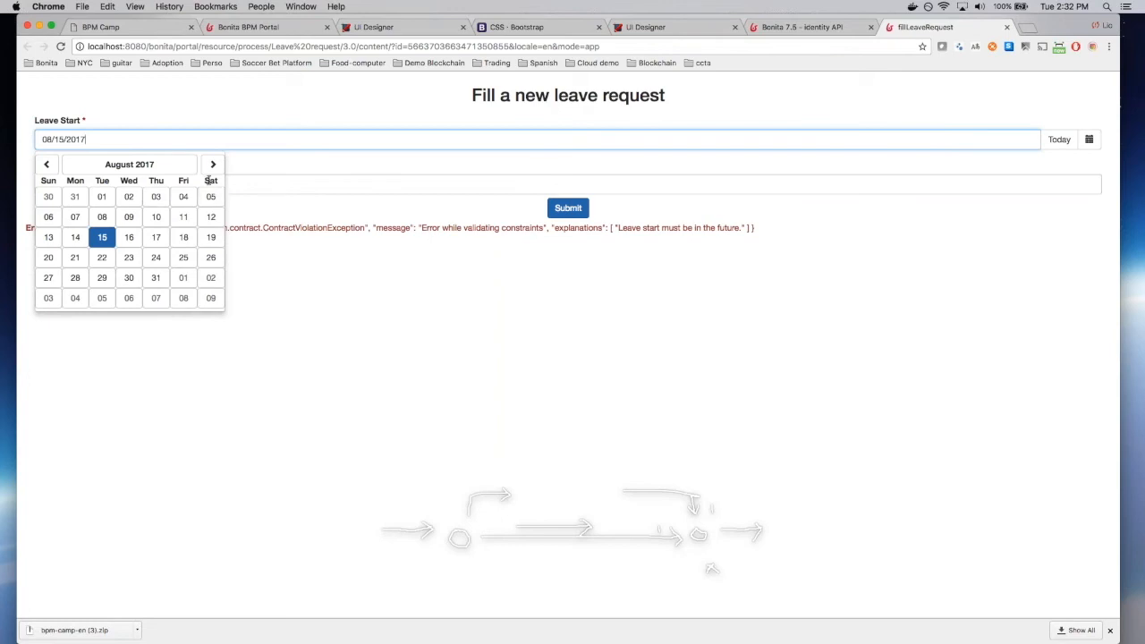
left_click(213, 165)
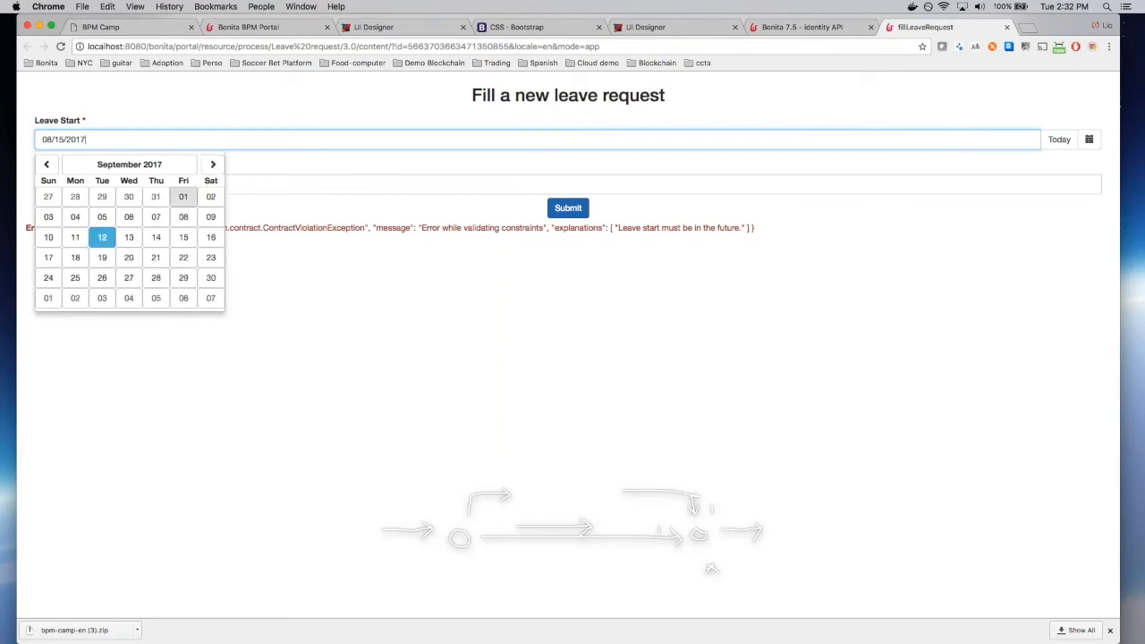
left_click(156, 237)
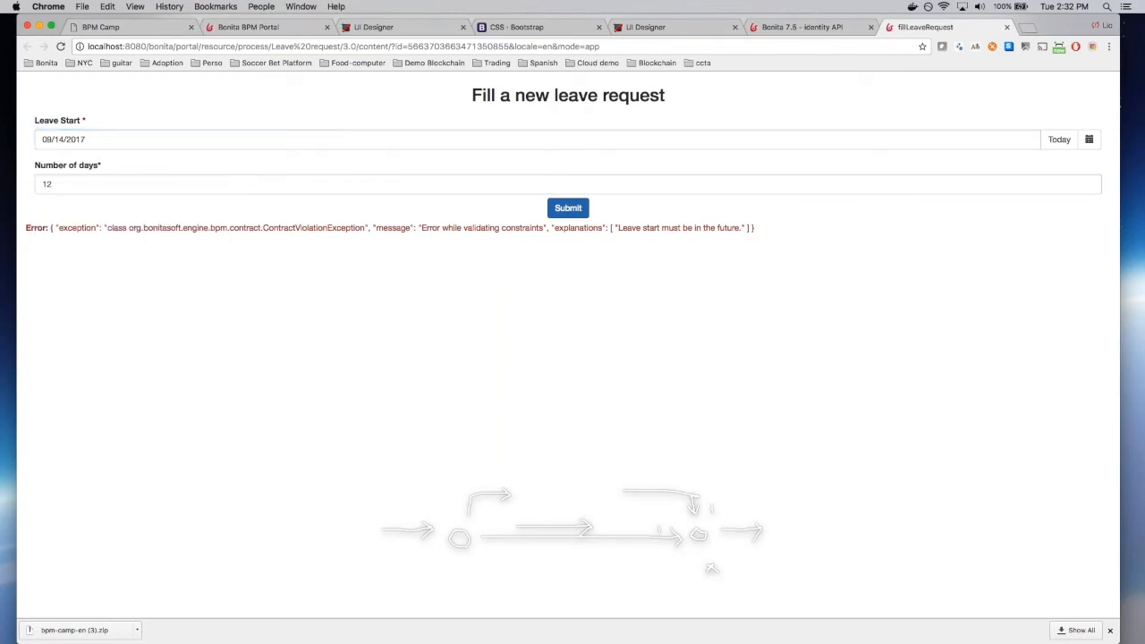
left_click(568, 208)
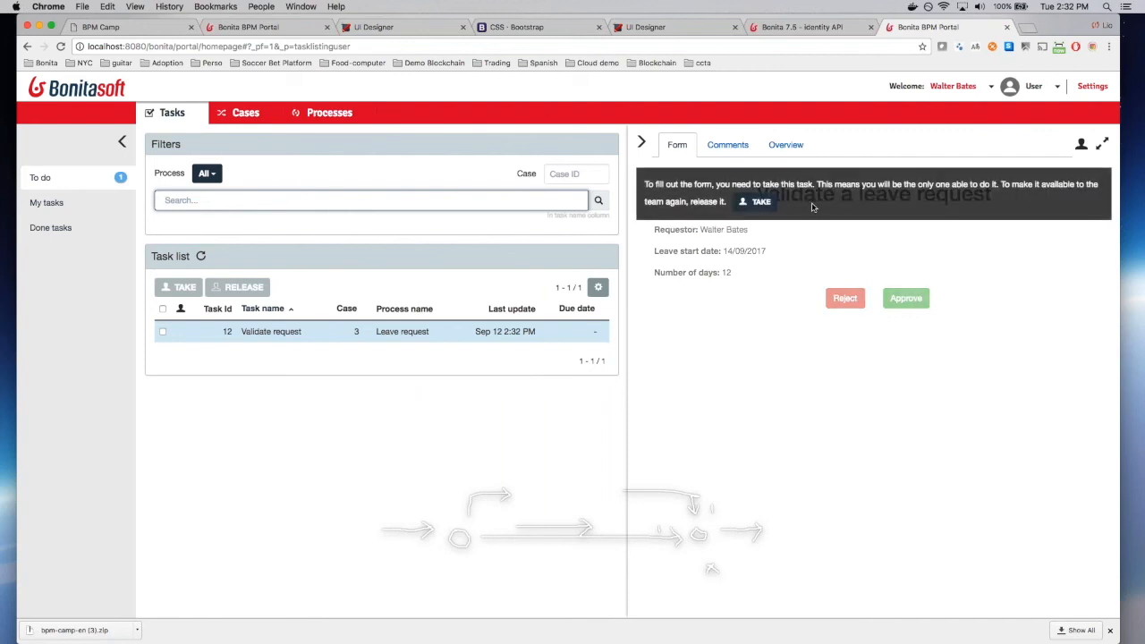
Step: Take the Validate request task, view its form full-size, and open DevTools' Network panel
left_click(761, 201)
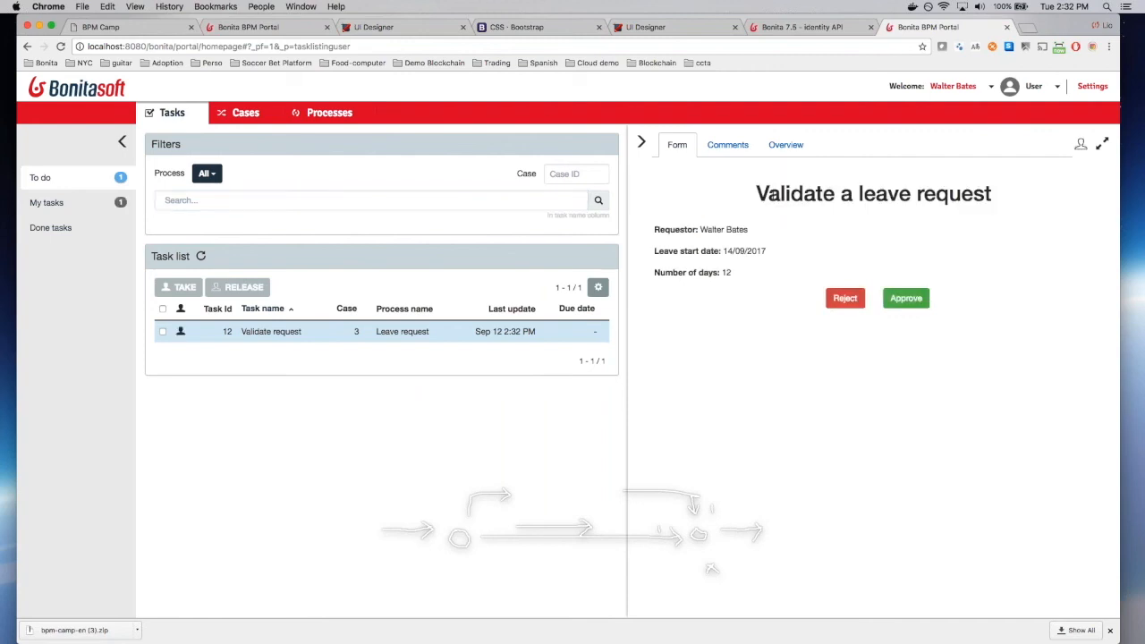
left_click(1101, 144)
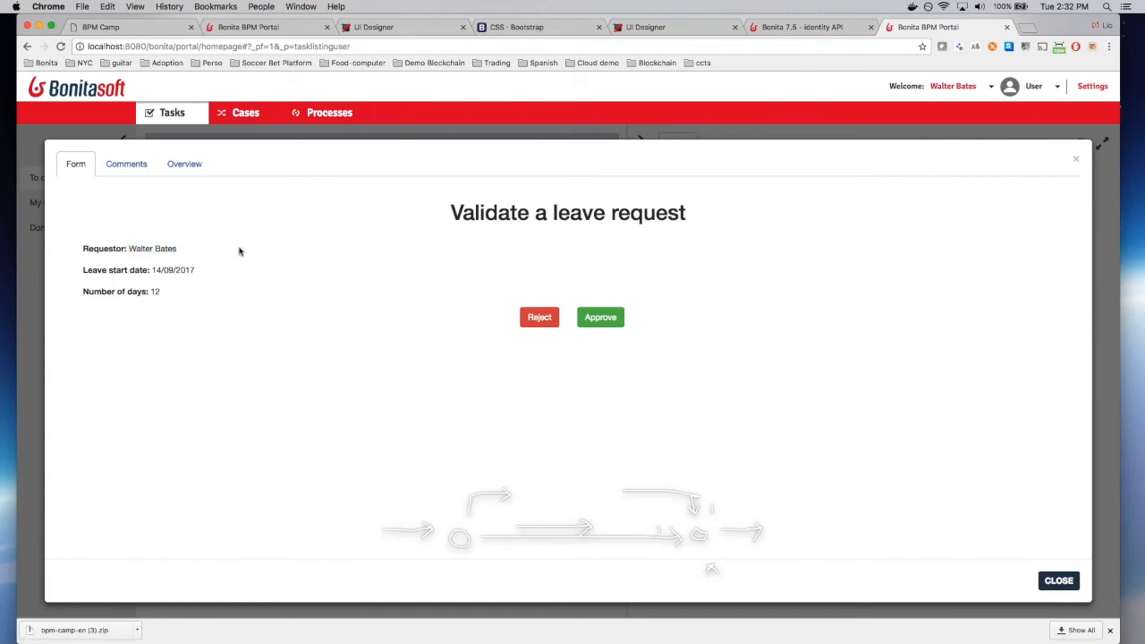
left_click_drag(153, 269, 166, 270)
left_click(226, 296)
key("super+alt+j")
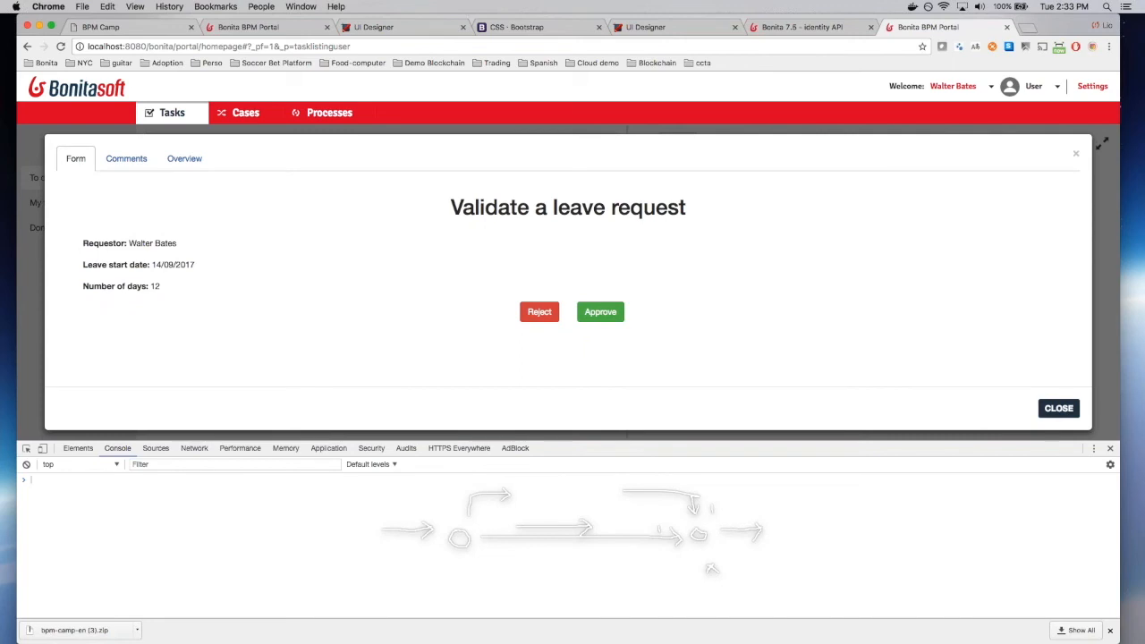
left_click(194, 448)
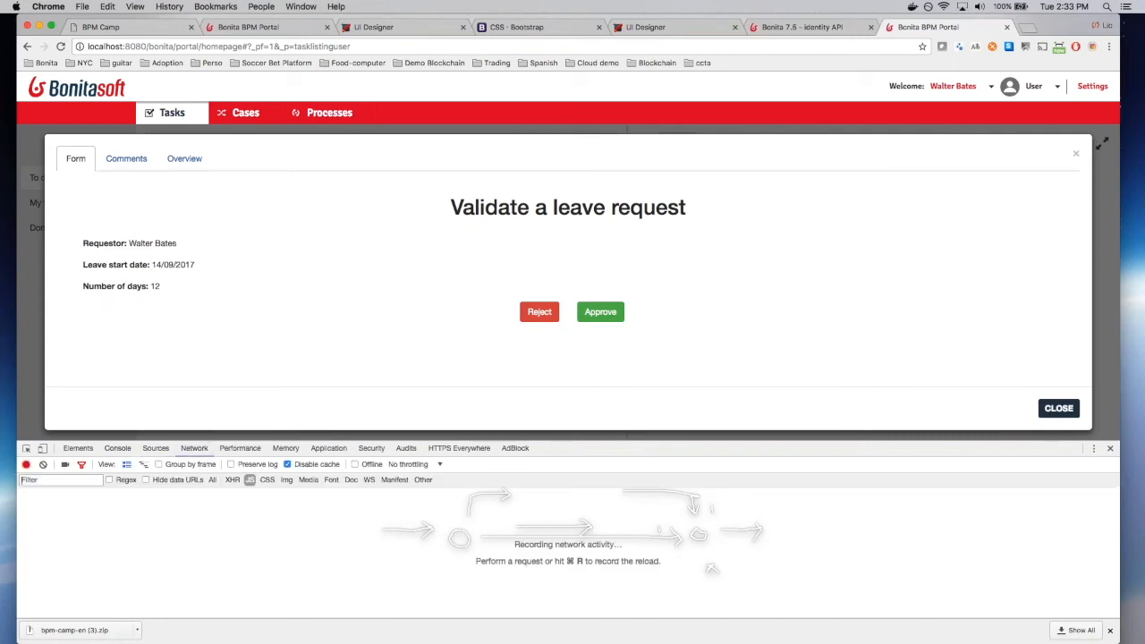
Step: Filter the Network panel to show only XHR requests
right_click(229, 334)
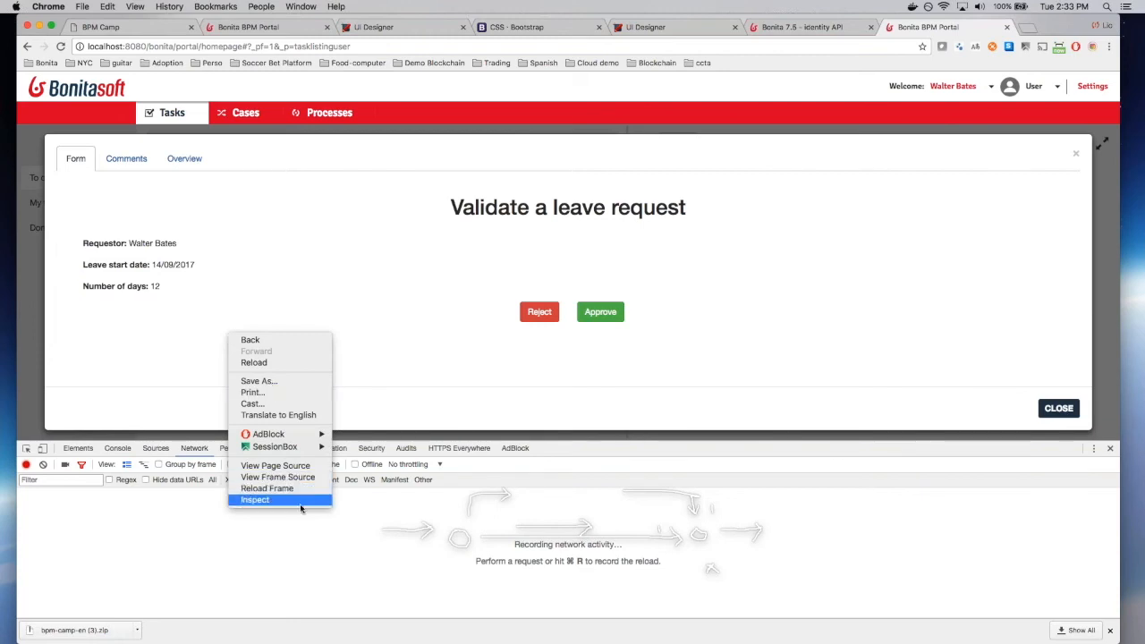
key("Escape")
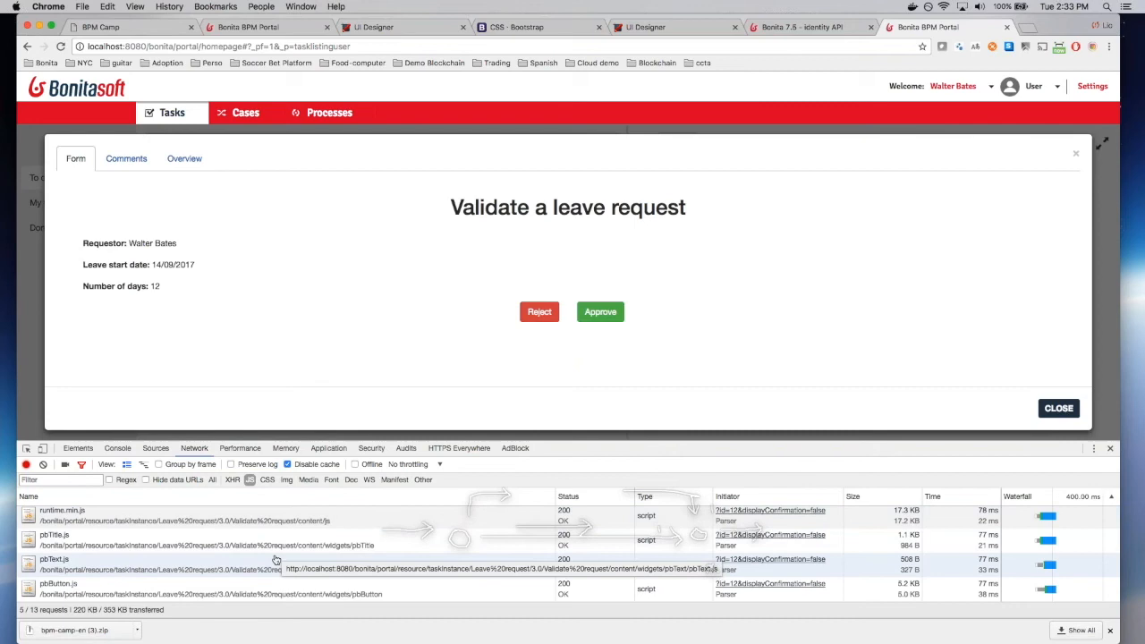
scroll(276, 560, "up", 1)
scroll(277, 559, "down", 1)
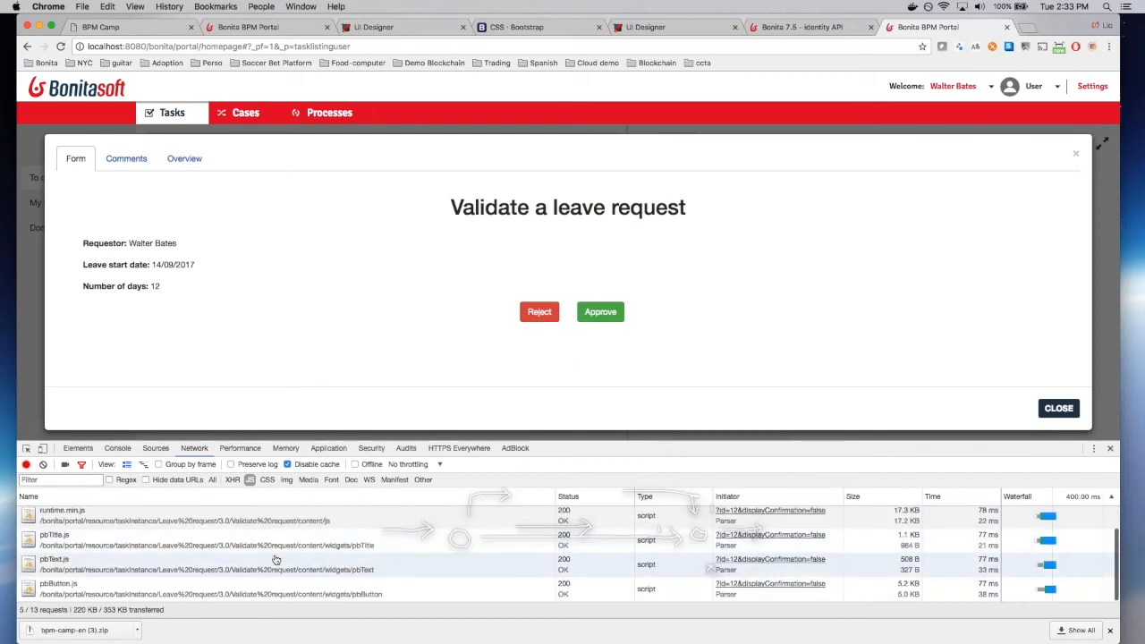
left_click(231, 480)
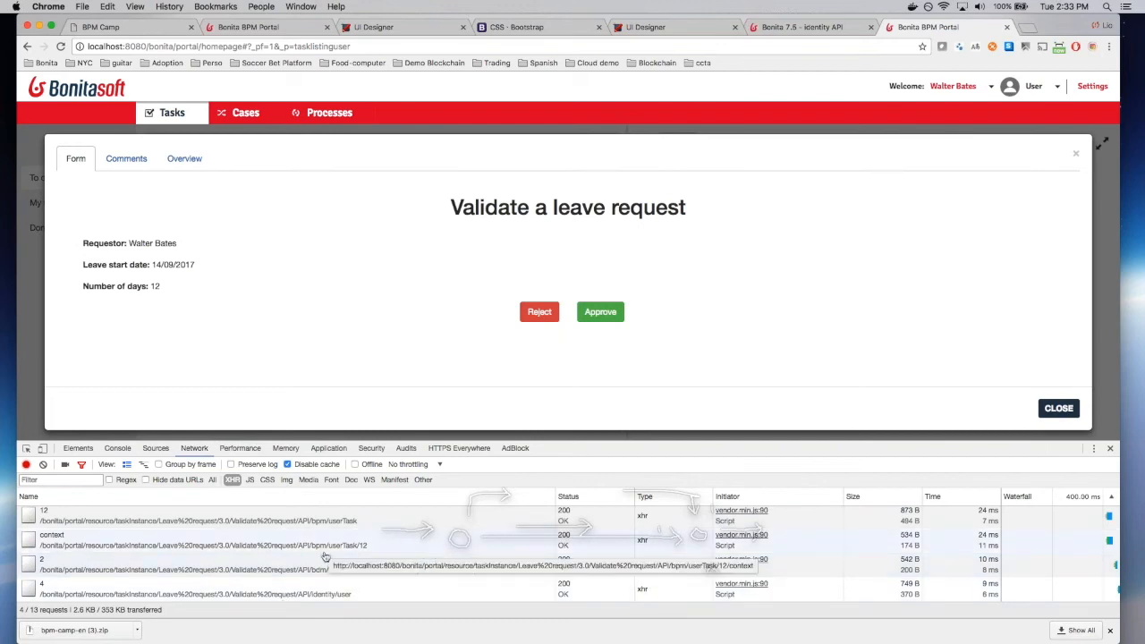
scroll(325, 556, "up", 1)
scroll(325, 556, "down", 1)
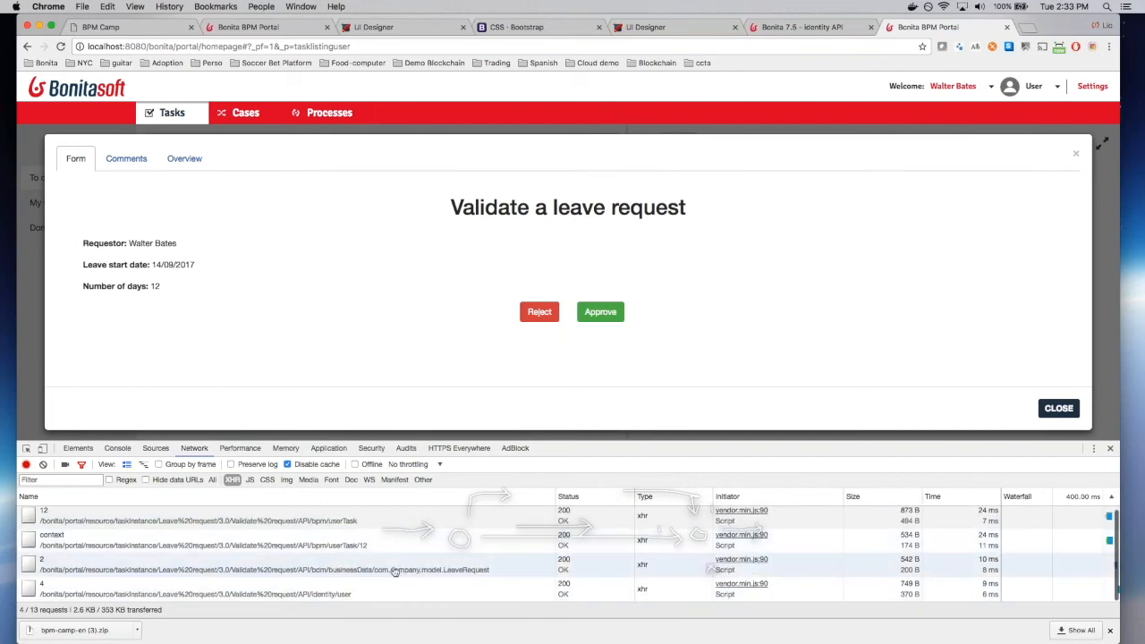
Step: Inspect the businessData and context JSON responses, then close DevTools
left_click(444, 571)
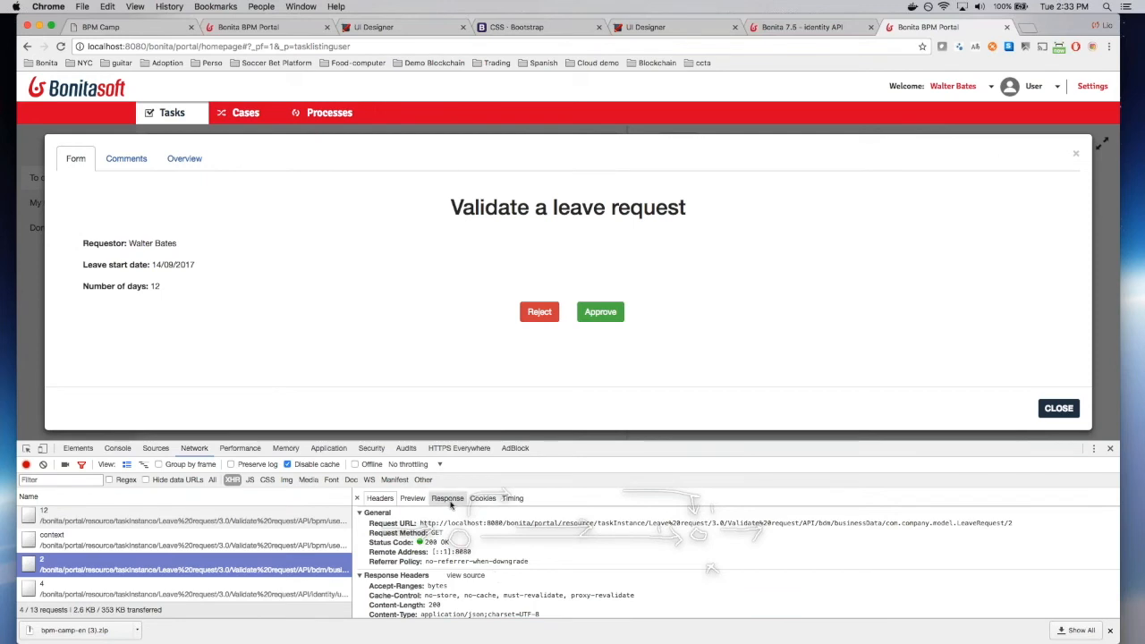
left_click(446, 502)
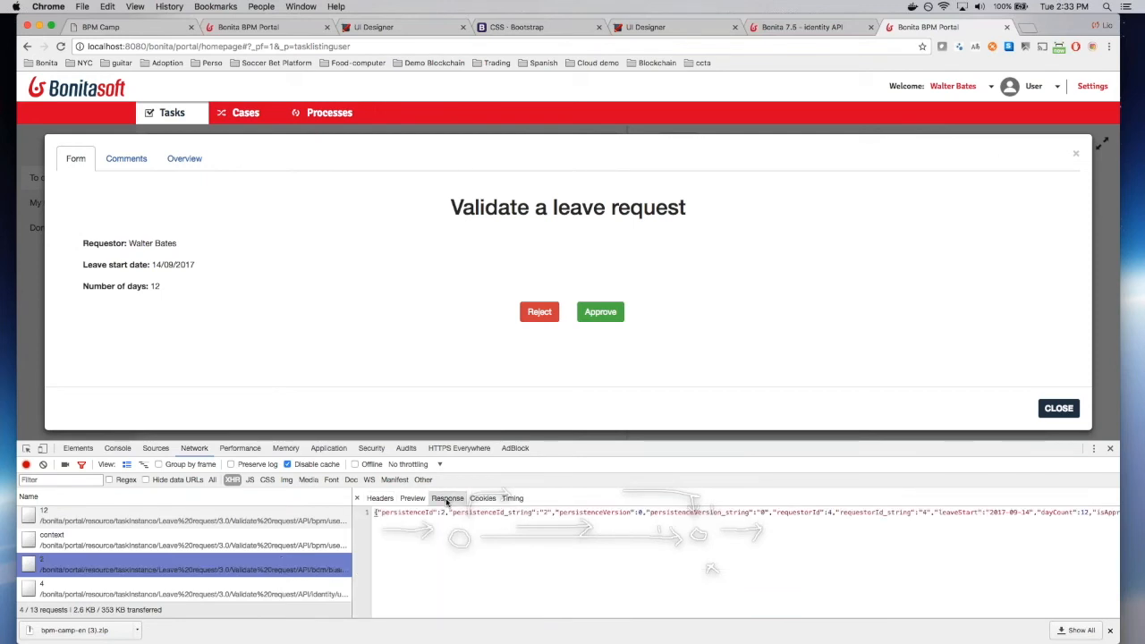
scroll(636, 515, "right", 3)
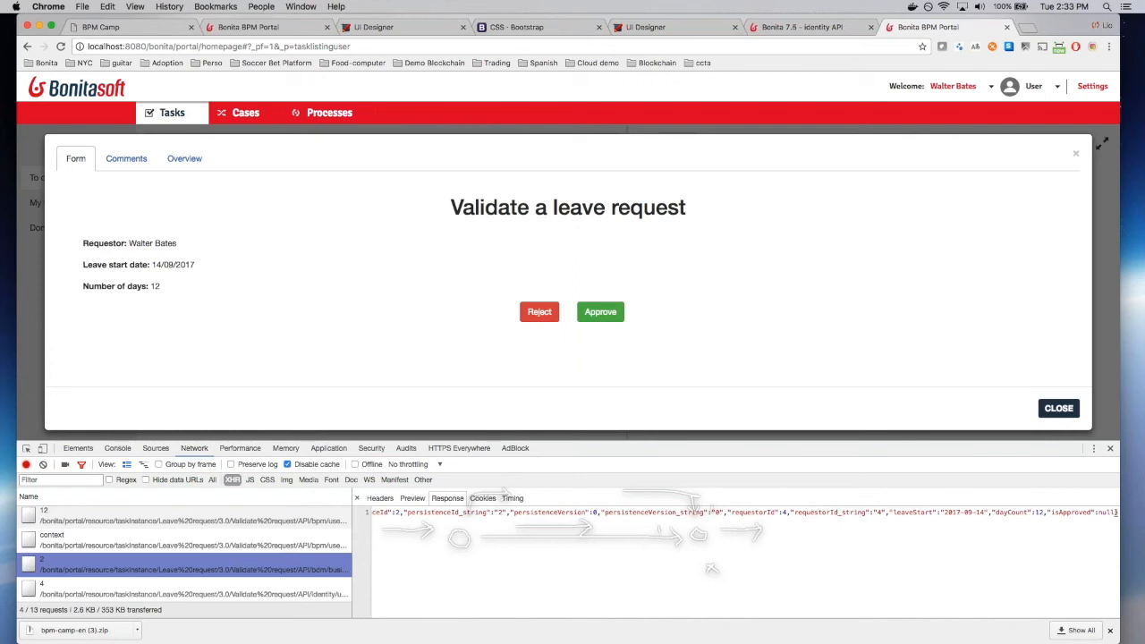
scroll(742, 512, "left", 3)
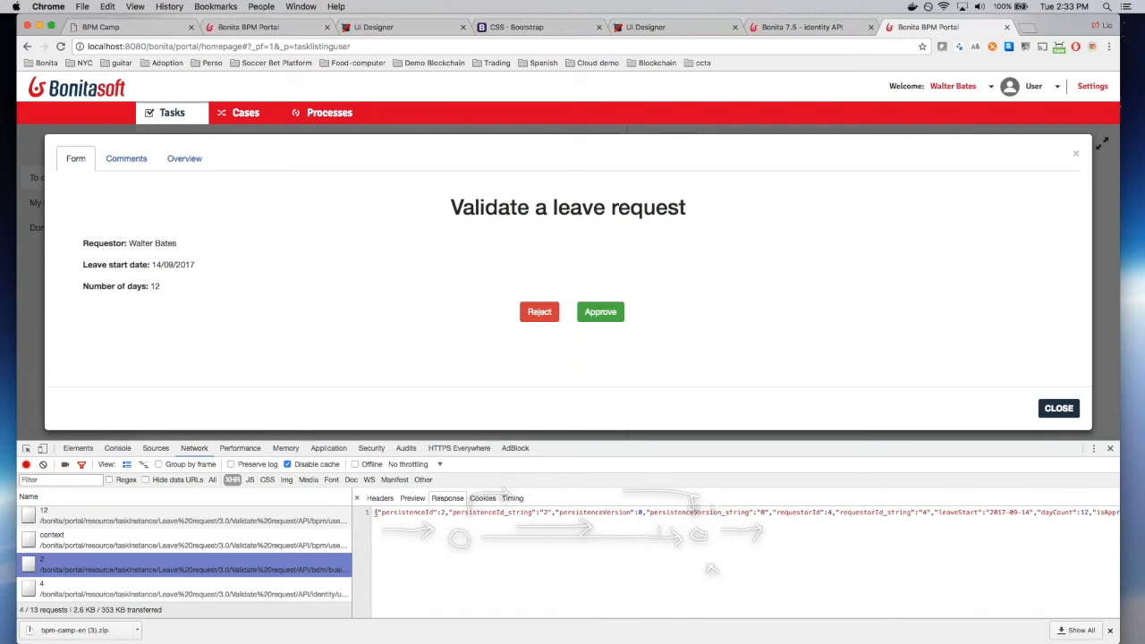
left_click(299, 544)
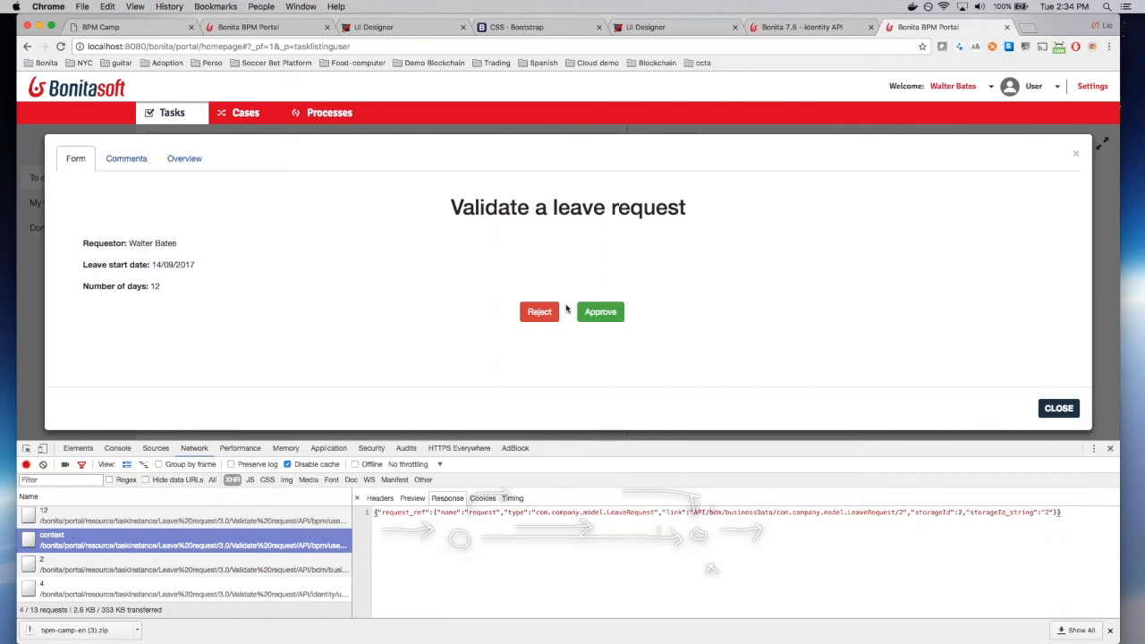
left_click(1110, 448)
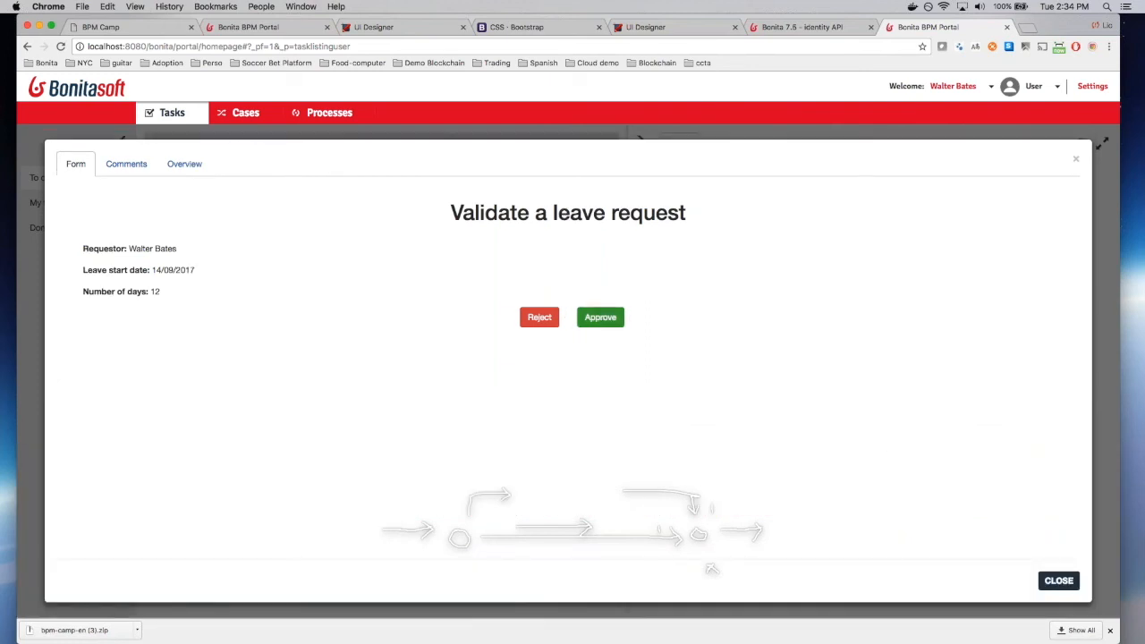
Step: Submit the leave request decision, leaving an empty To do list, and return to Studio
left_click(600, 316)
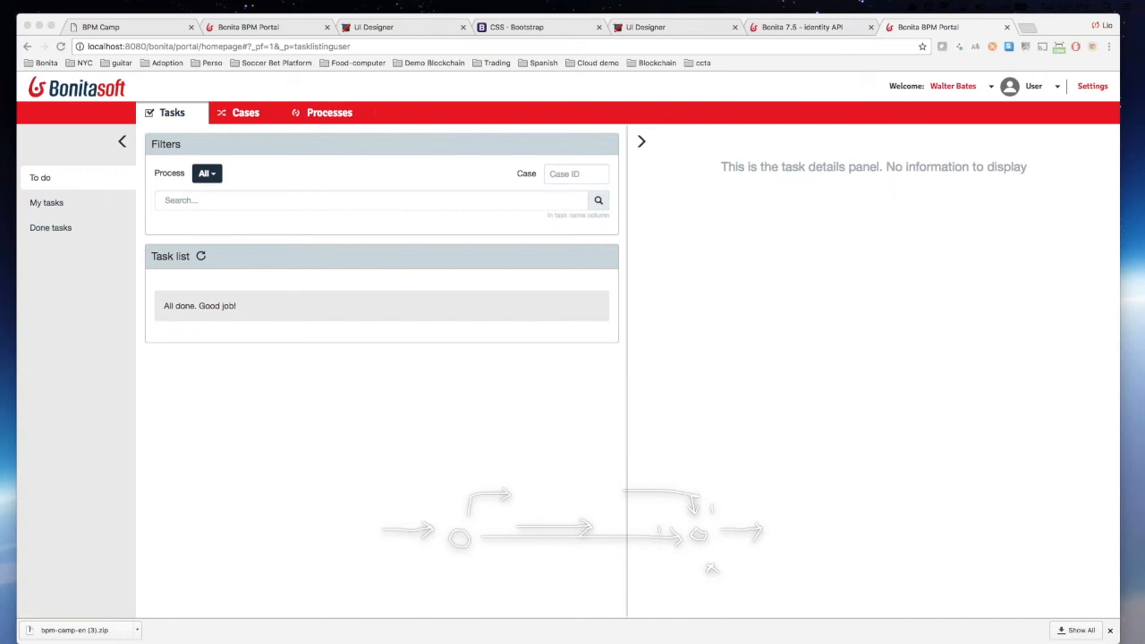
key("super+Tab")
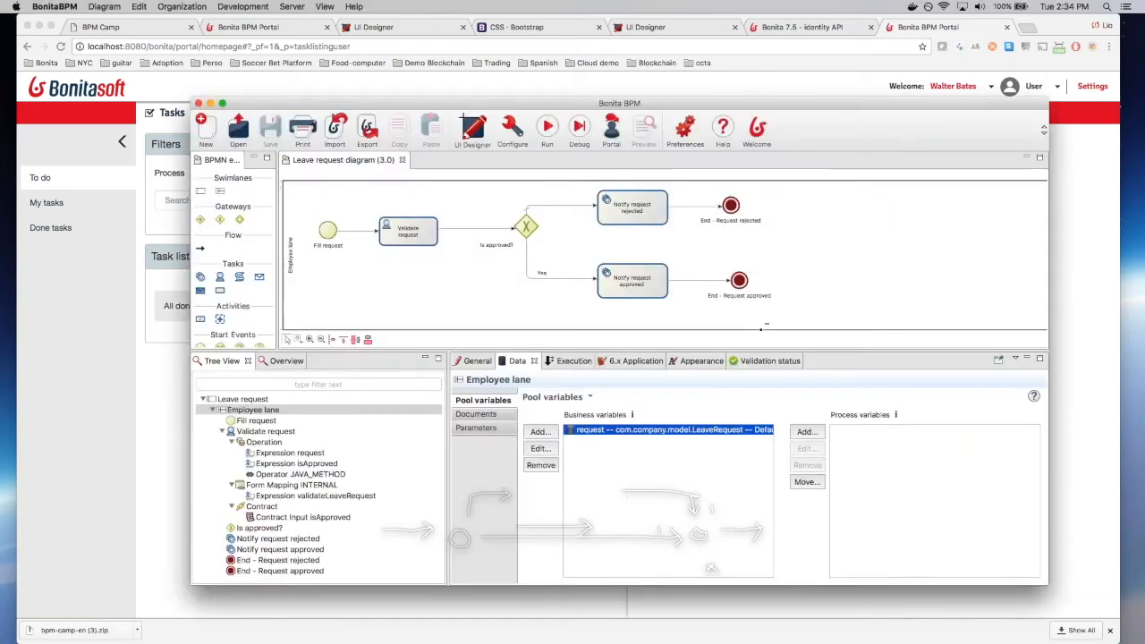
Step: Set the Validate request task's iteration to Standard loop, then try Parallel multi-instantiation
left_click(408, 232)
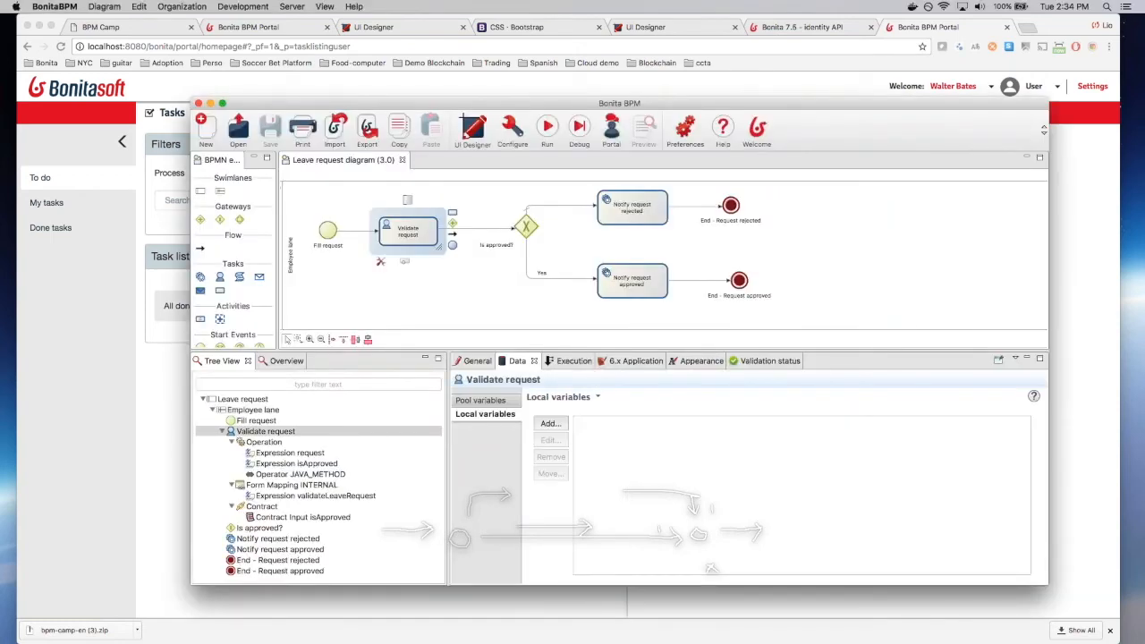
left_click(569, 362)
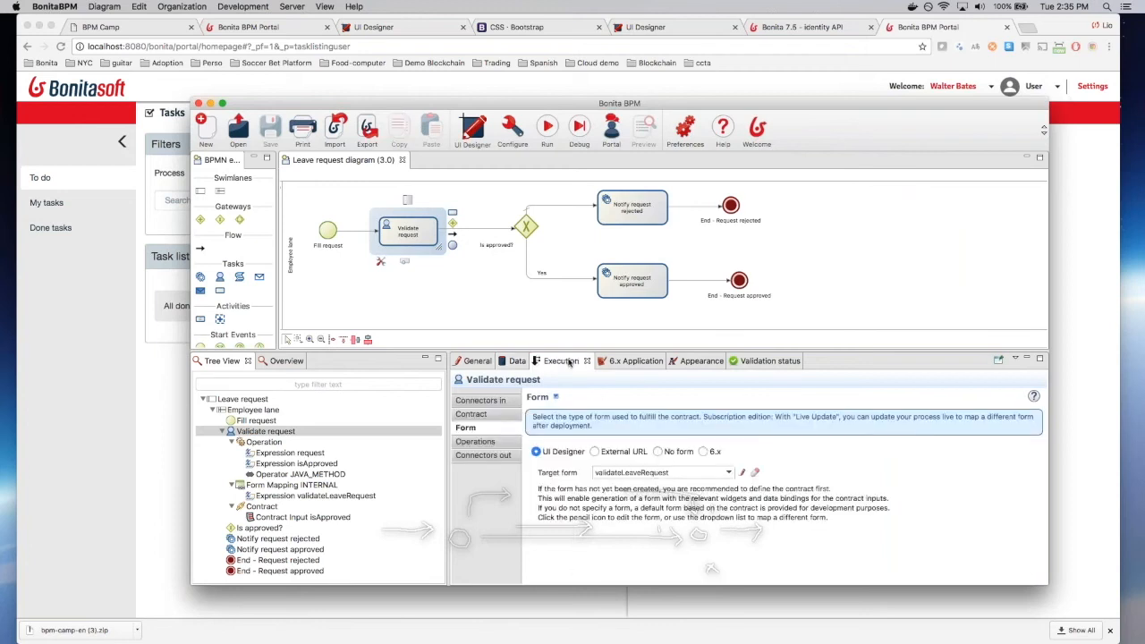
left_click(466, 362)
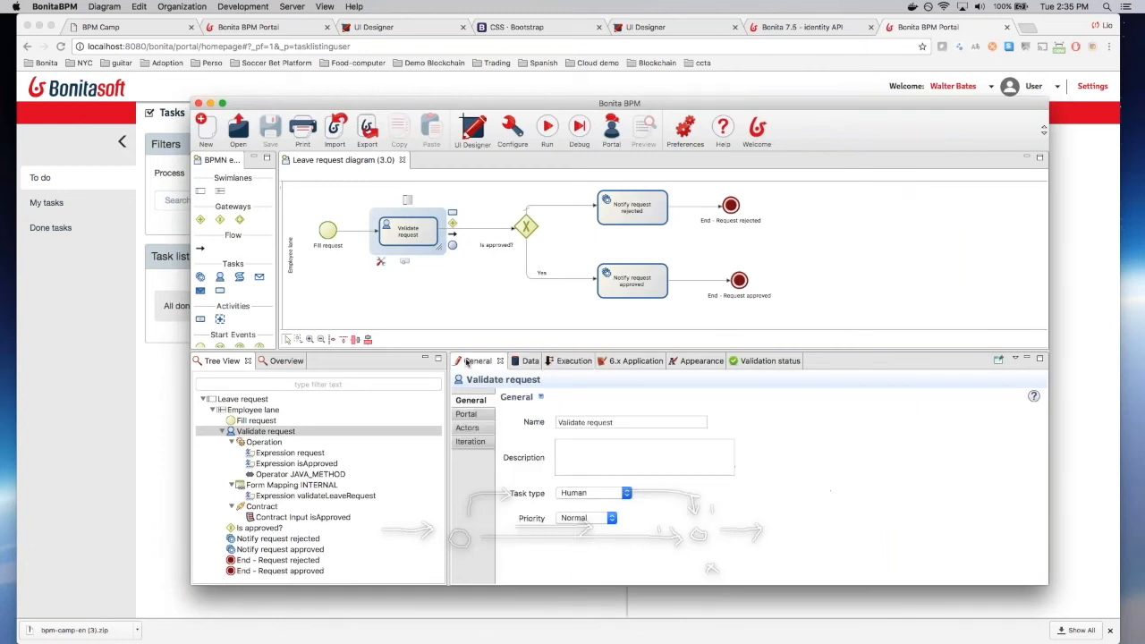
left_click(471, 442)
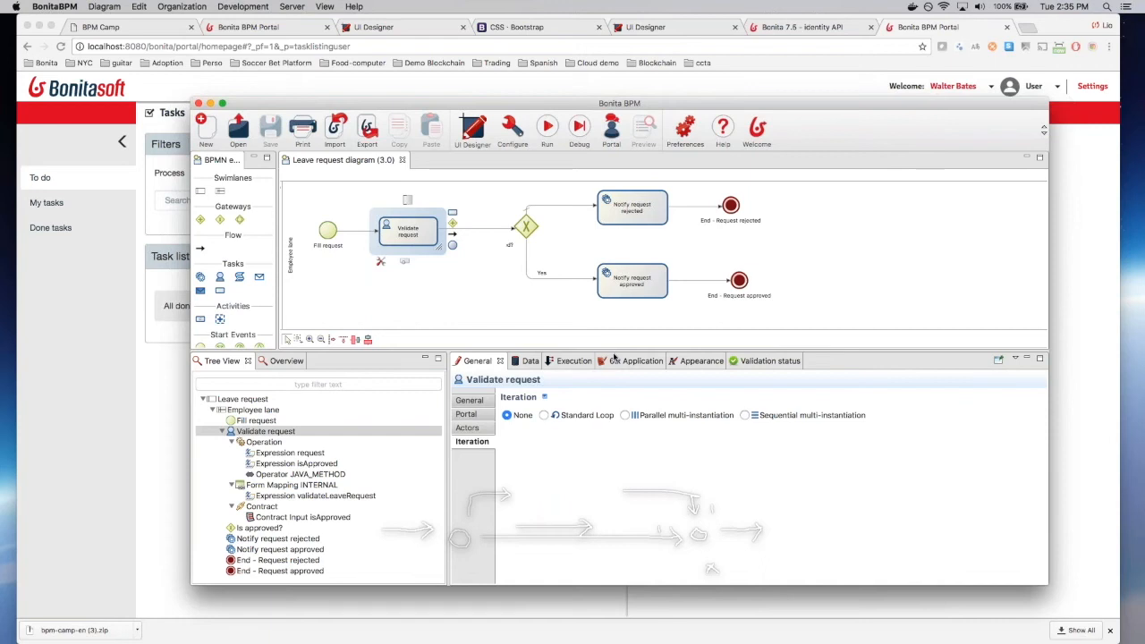
left_click(543, 416)
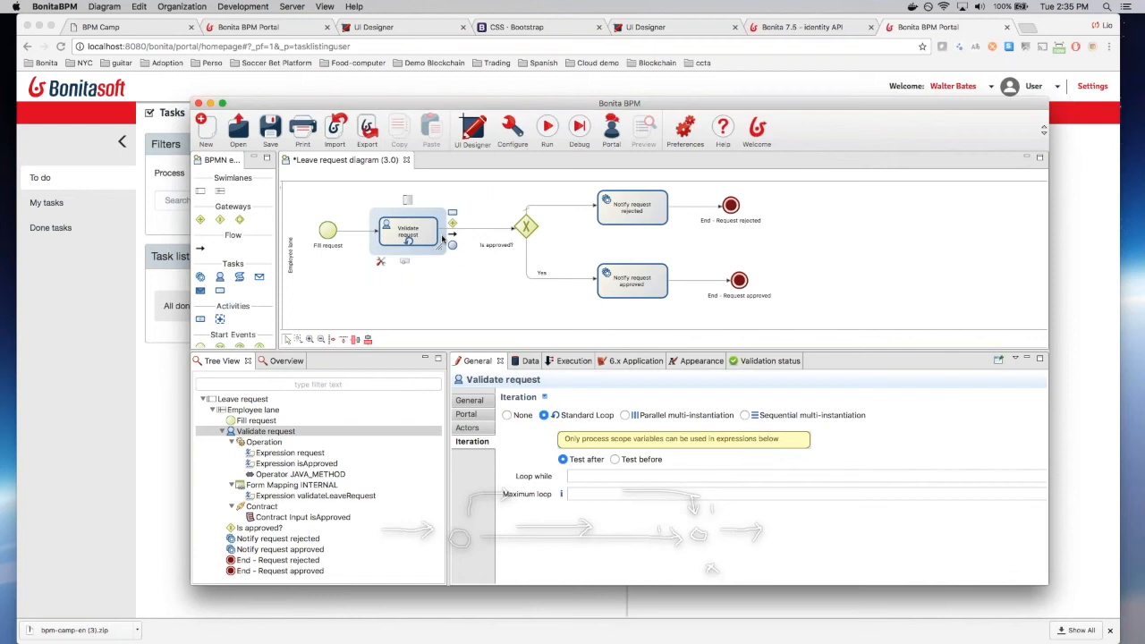
left_click(686, 416)
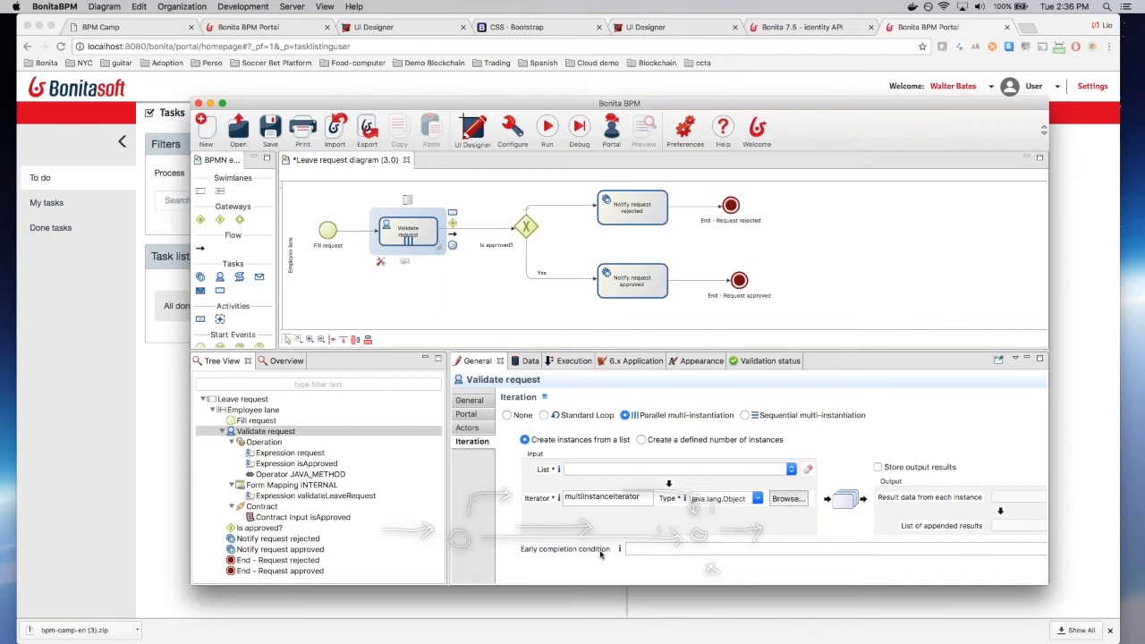
Step: Set the Validate request task's iteration back to None
left_click(508, 416)
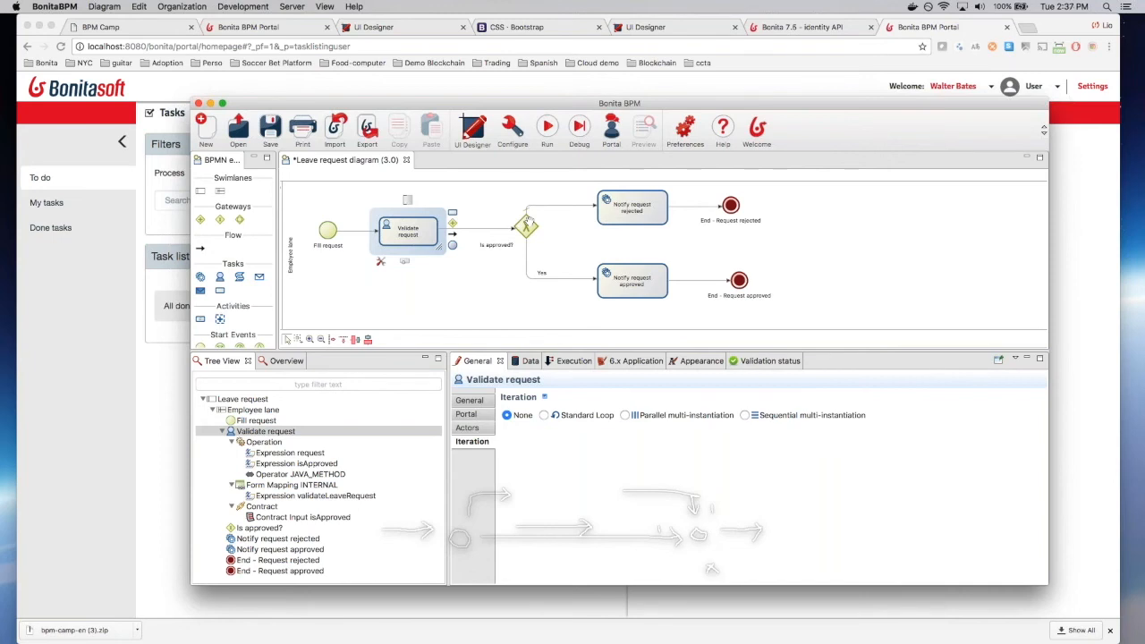
scroll(228, 277, "down", 3)
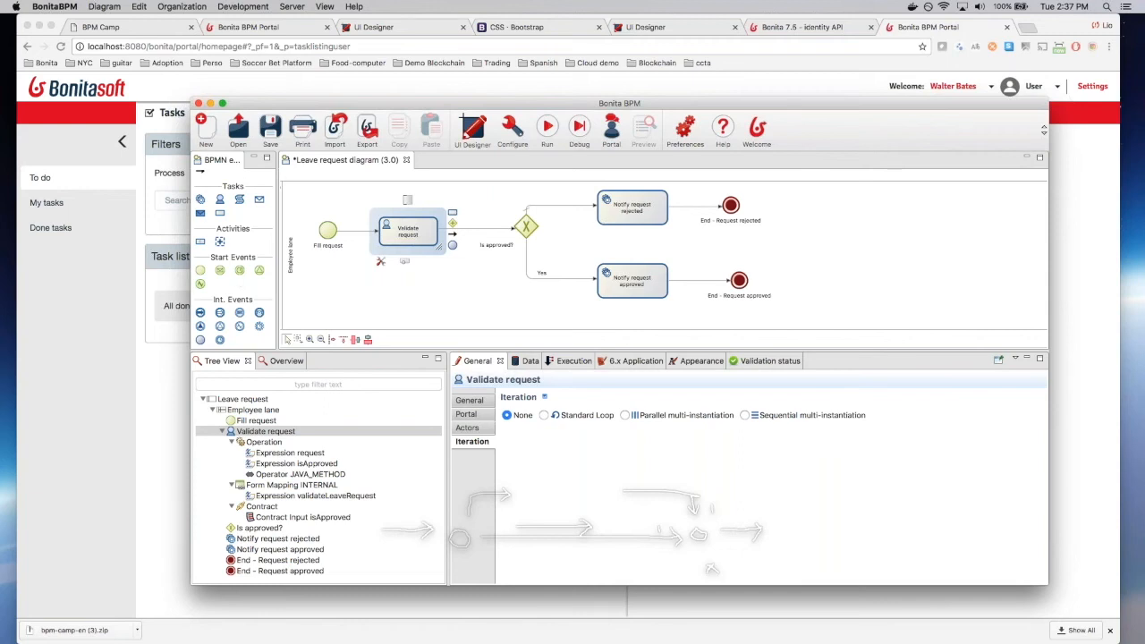
key("super+Tab")
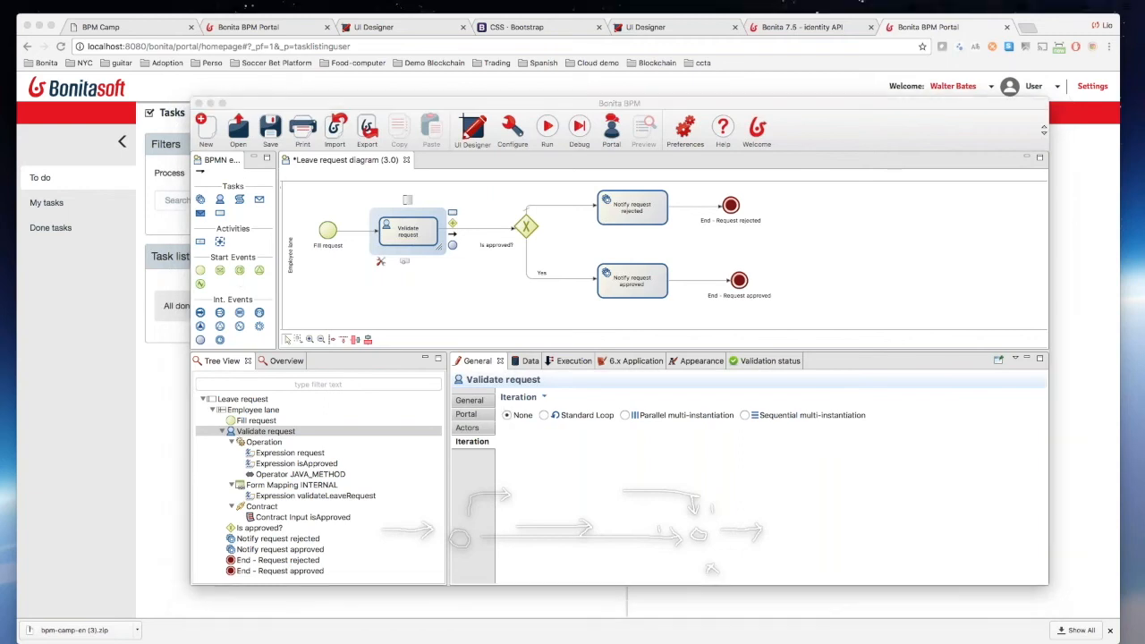
left_click(540, 96)
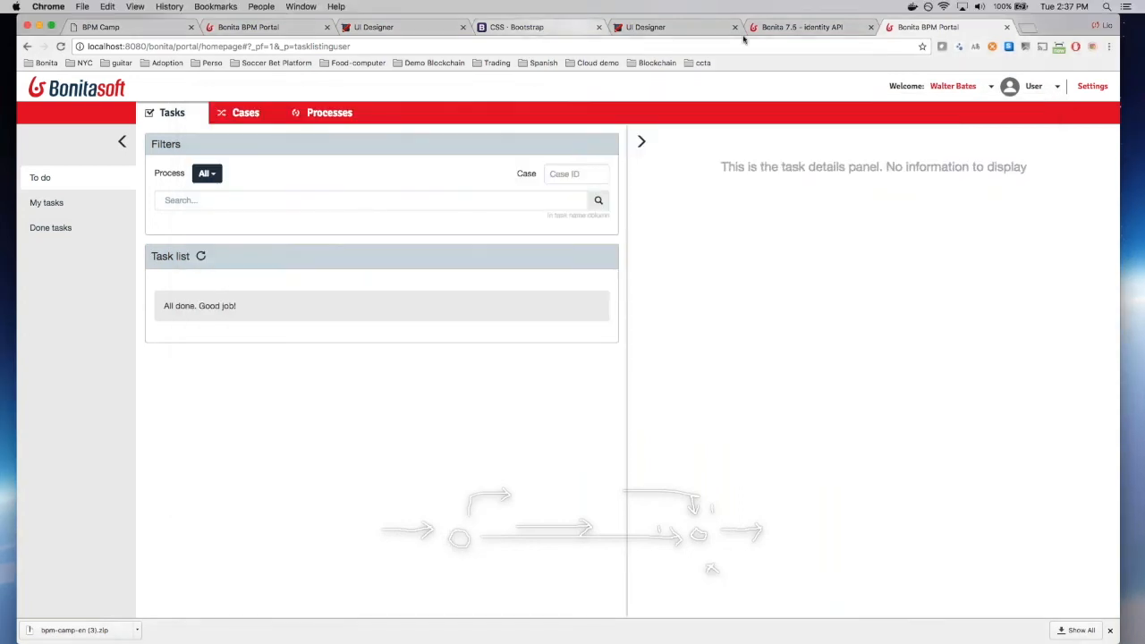
Step: Browse the open Chrome tabs: identity API documentation, portal task list, CSS Bootstrap page and validation form
left_click(803, 27)
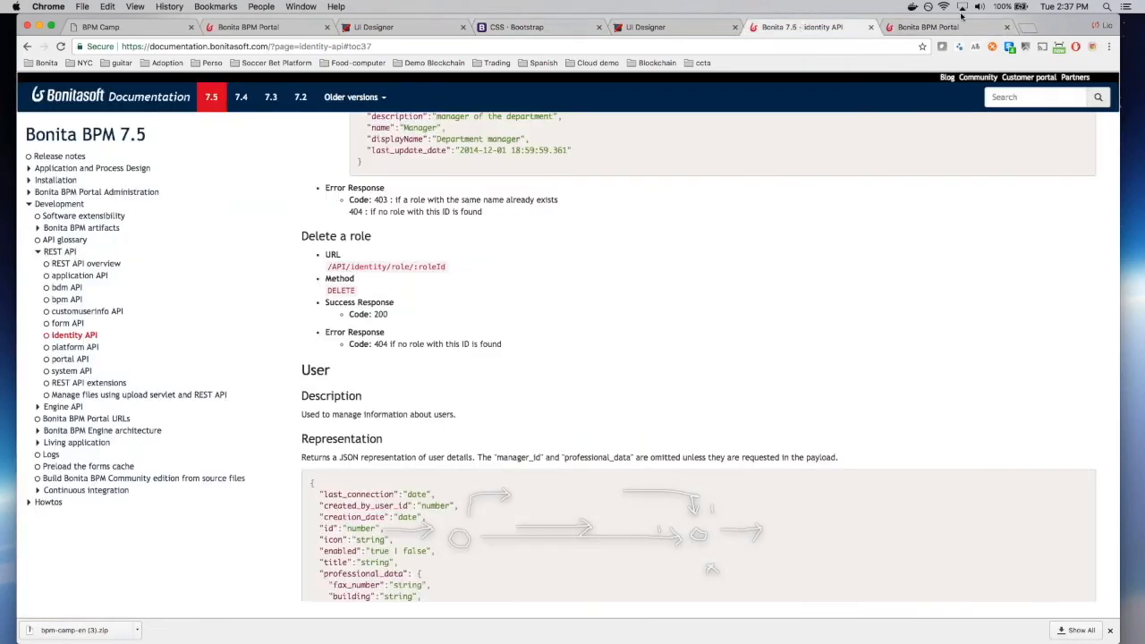
left_click(933, 29)
left_click(833, 27)
left_click(934, 28)
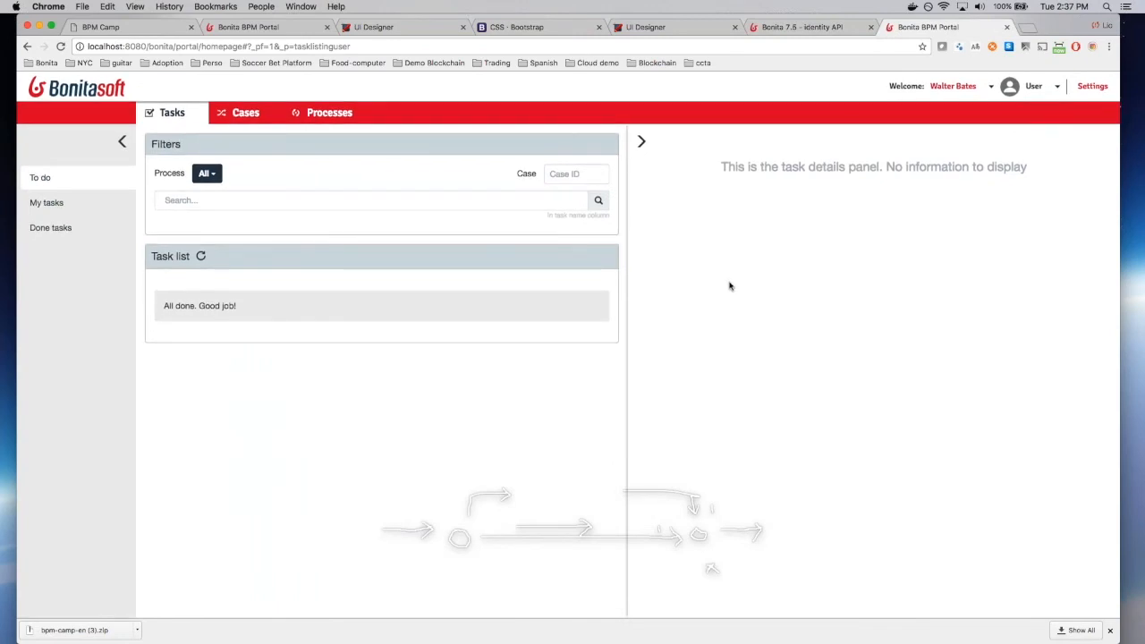
left_click(567, 29)
left_click(652, 29)
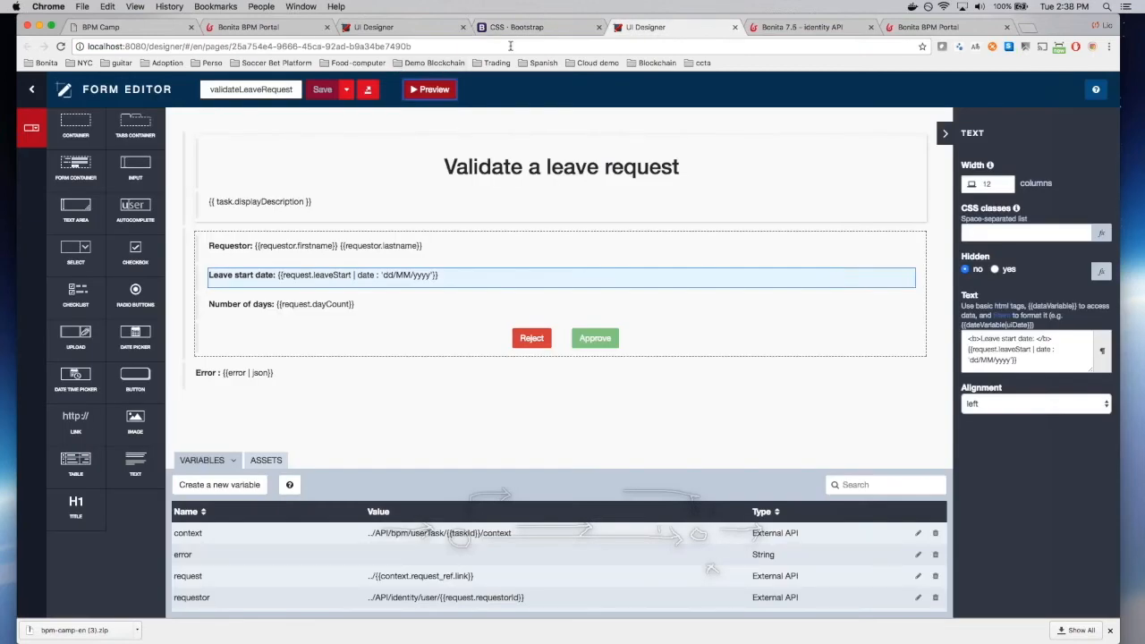
Step: Present the BPM Camp slides full screen and advance to the ACTORS slide
left_click(398, 26)
left_click(138, 27)
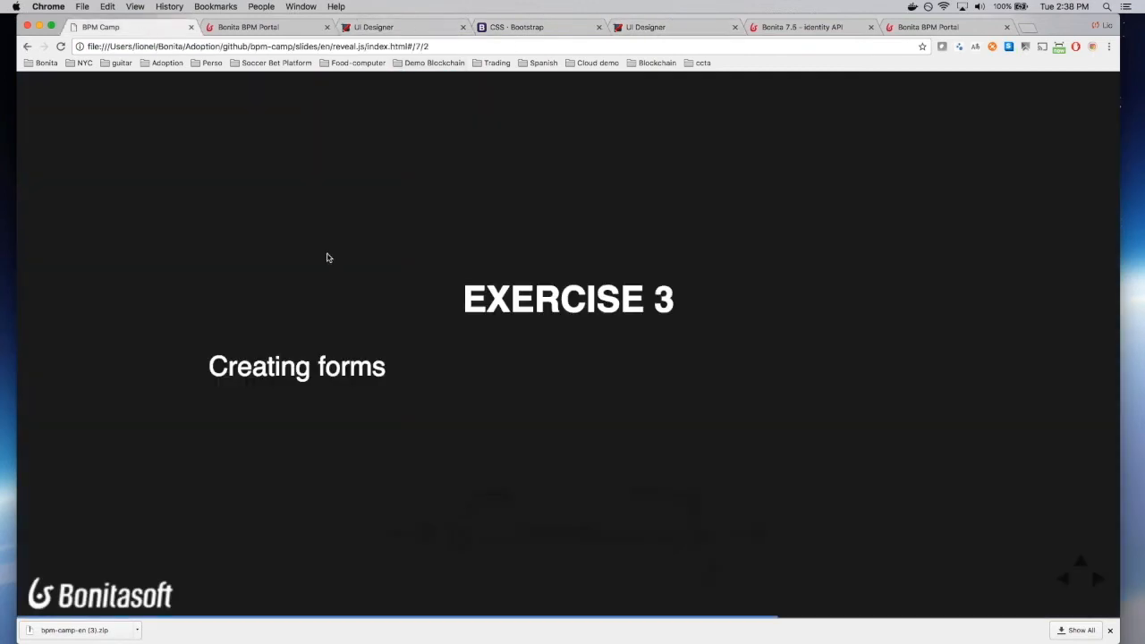
key("f")
key("Right")
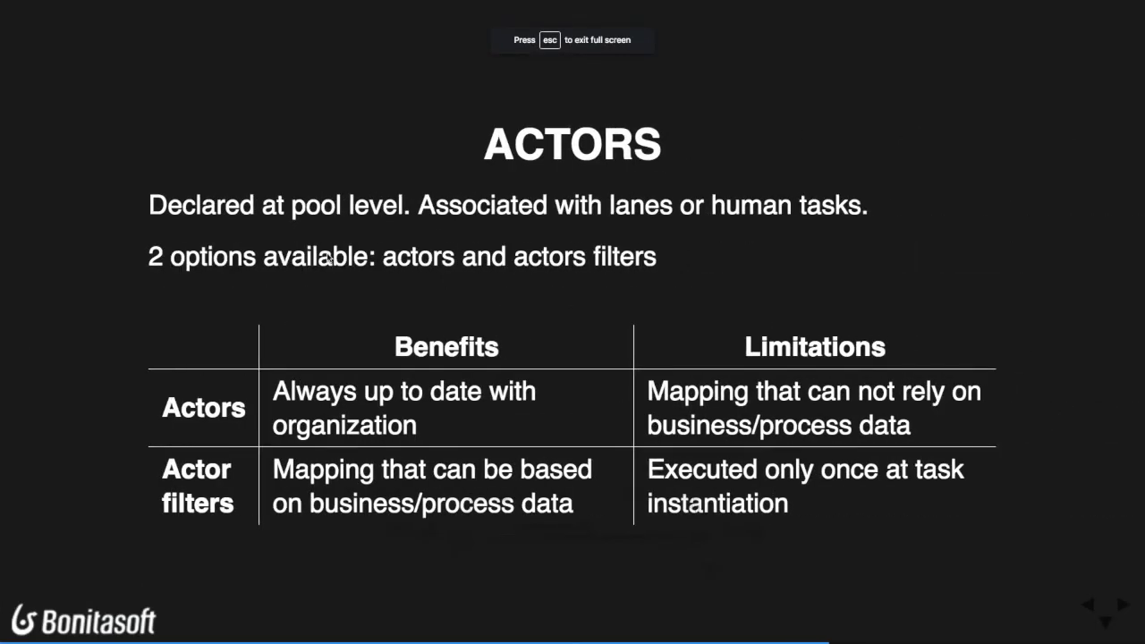
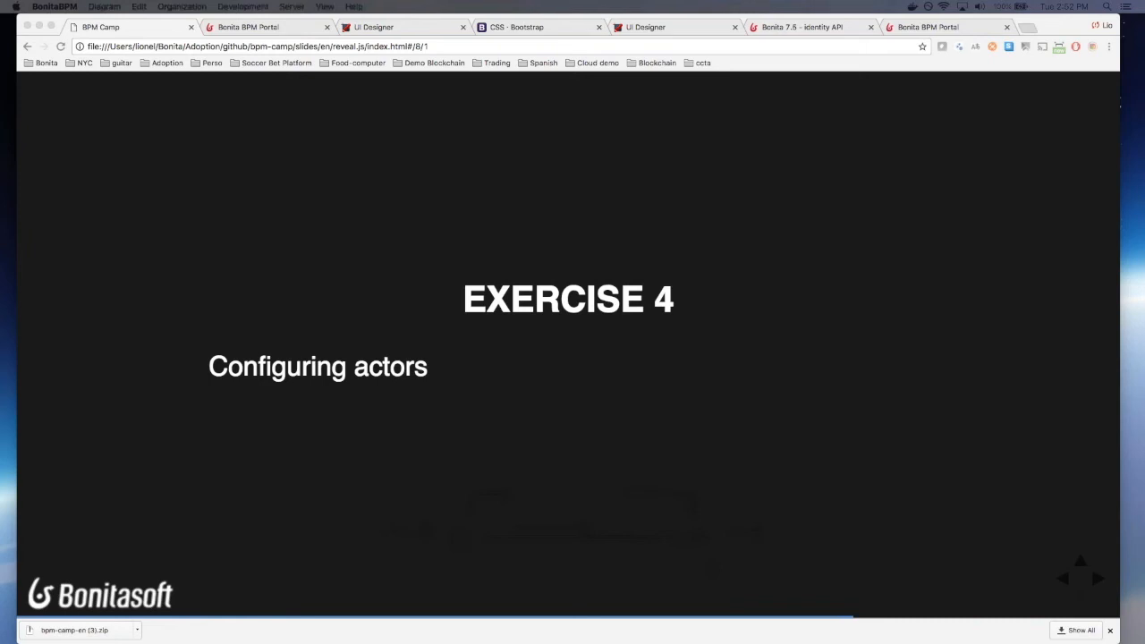
Step: Bring the Bonita BPM Studio window over the slides
left_click_drag(1, 93, 488, 88)
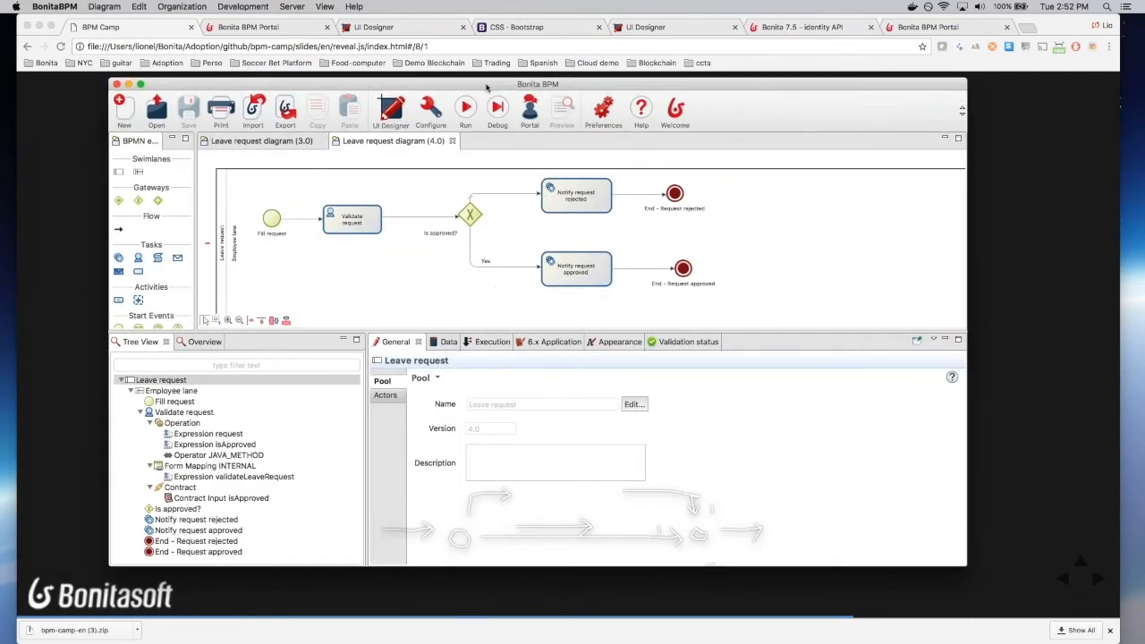
Step: Read the exercise PDF in Preview, move it aside, and close the version 3.0 diagram
key("super+Tab")
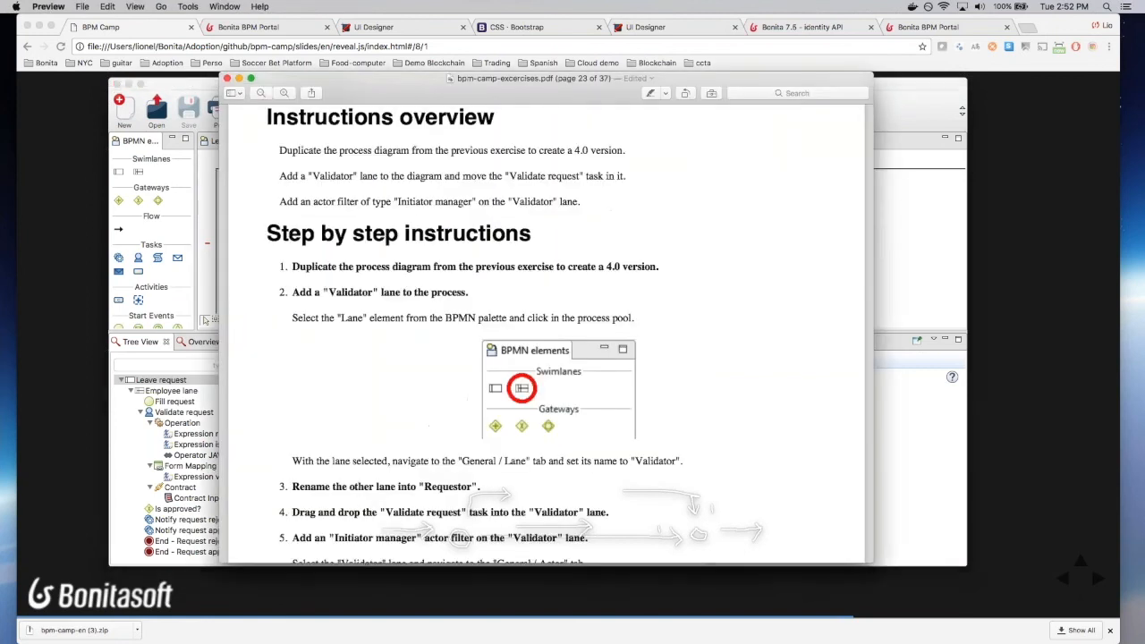
left_click_drag(537, 80, 0, 45)
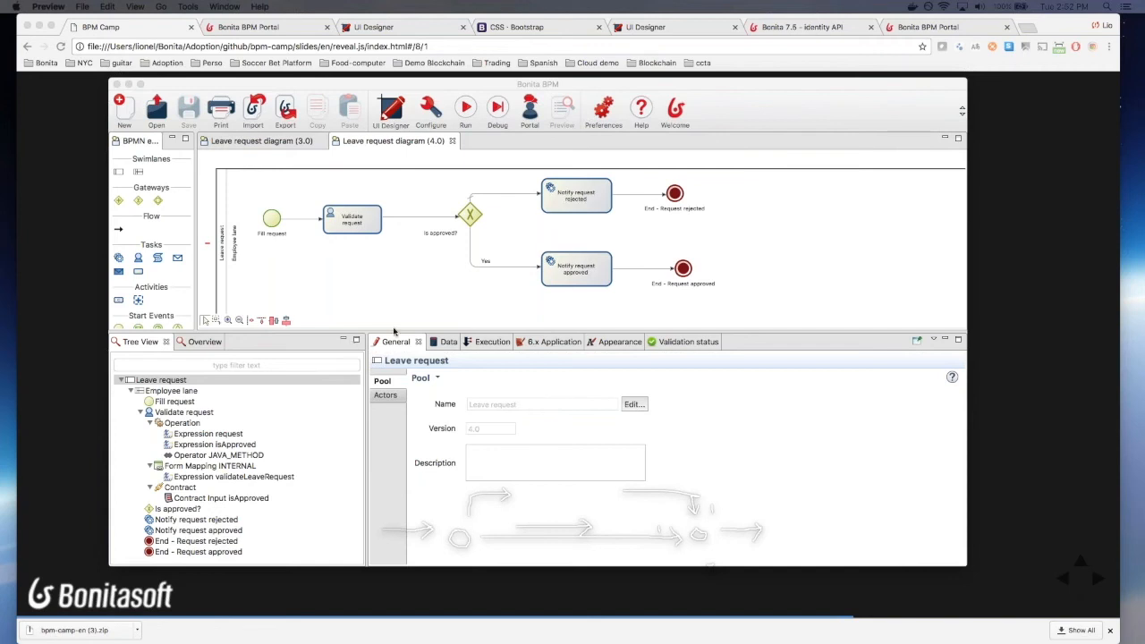
left_click(321, 140)
Step: Reopen only Leave request diagram (4.0) and drop a new Lane1 into its pool
left_click(321, 141)
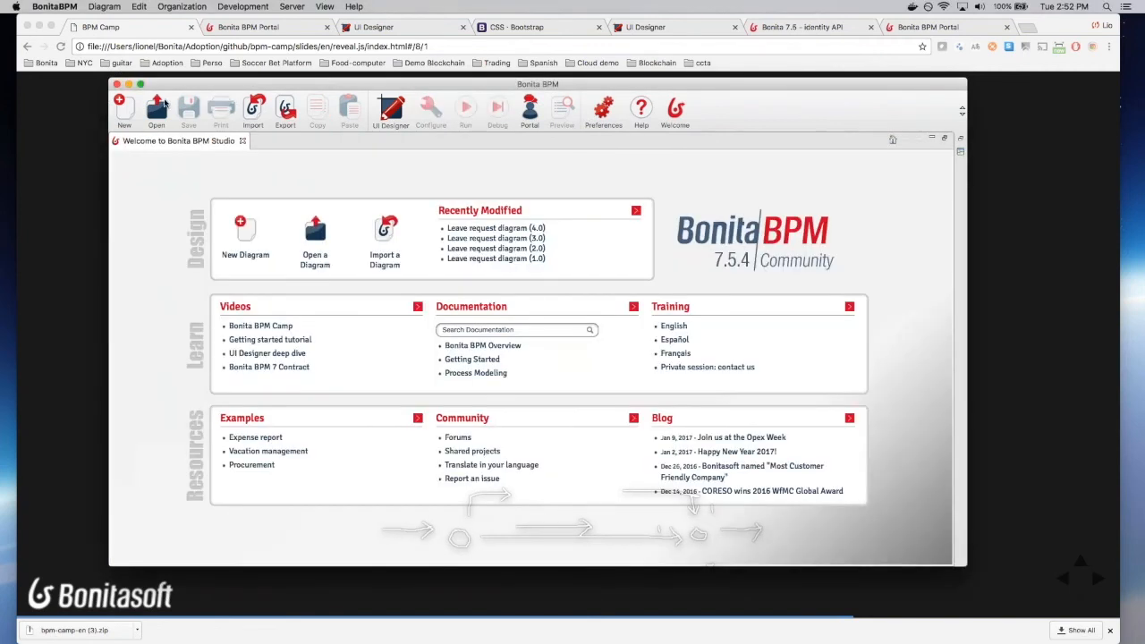
left_click(510, 229)
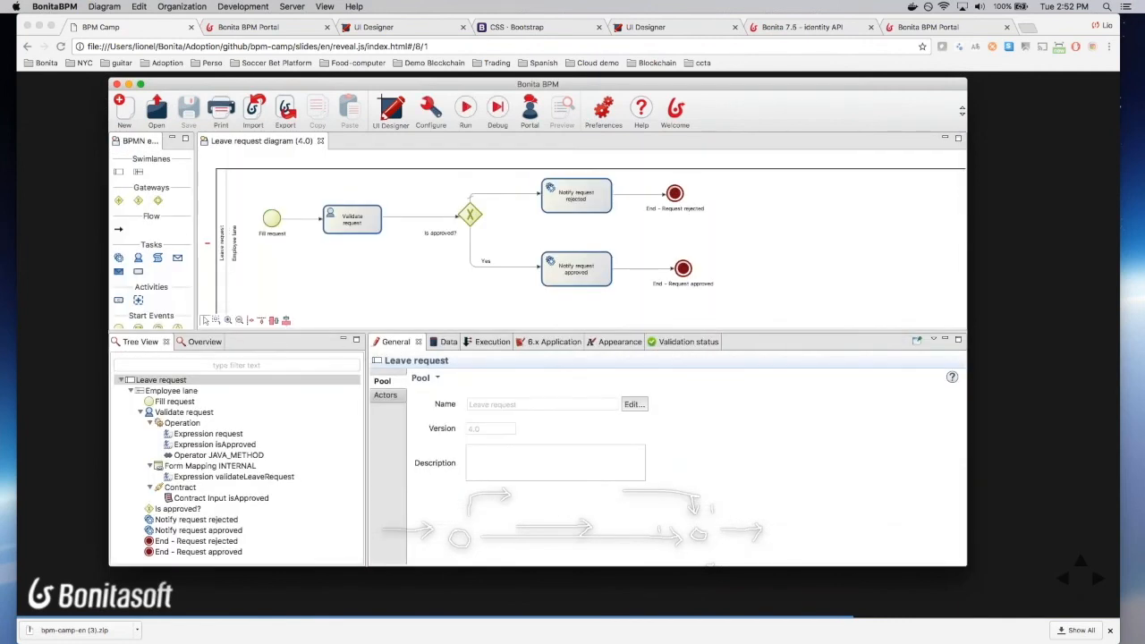
left_click_drag(140, 173, 307, 327)
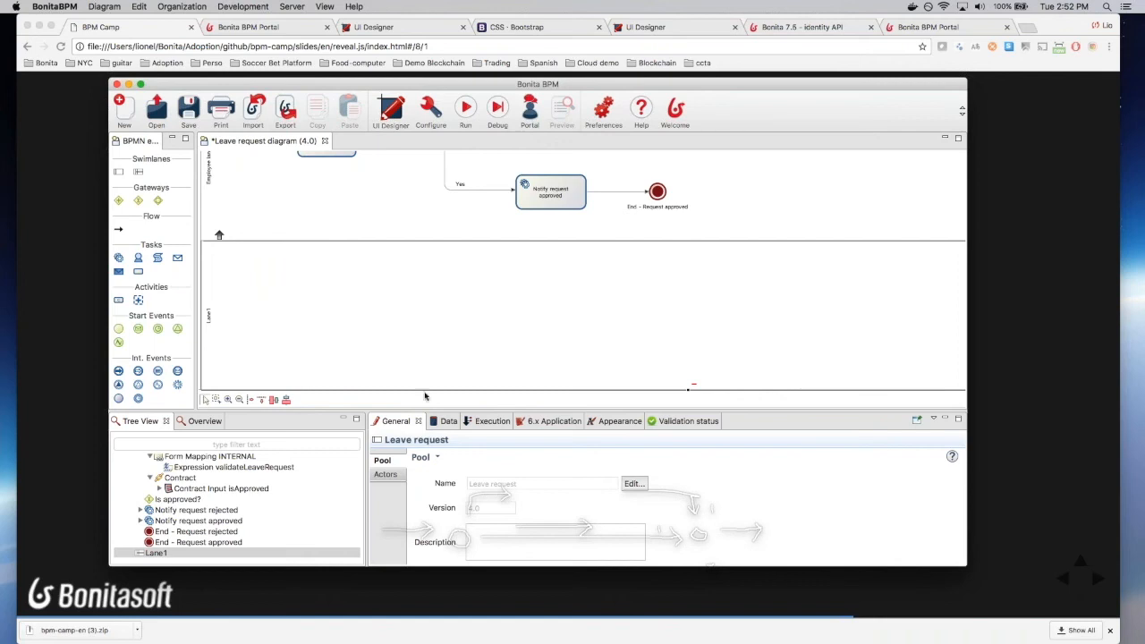
left_click(636, 483)
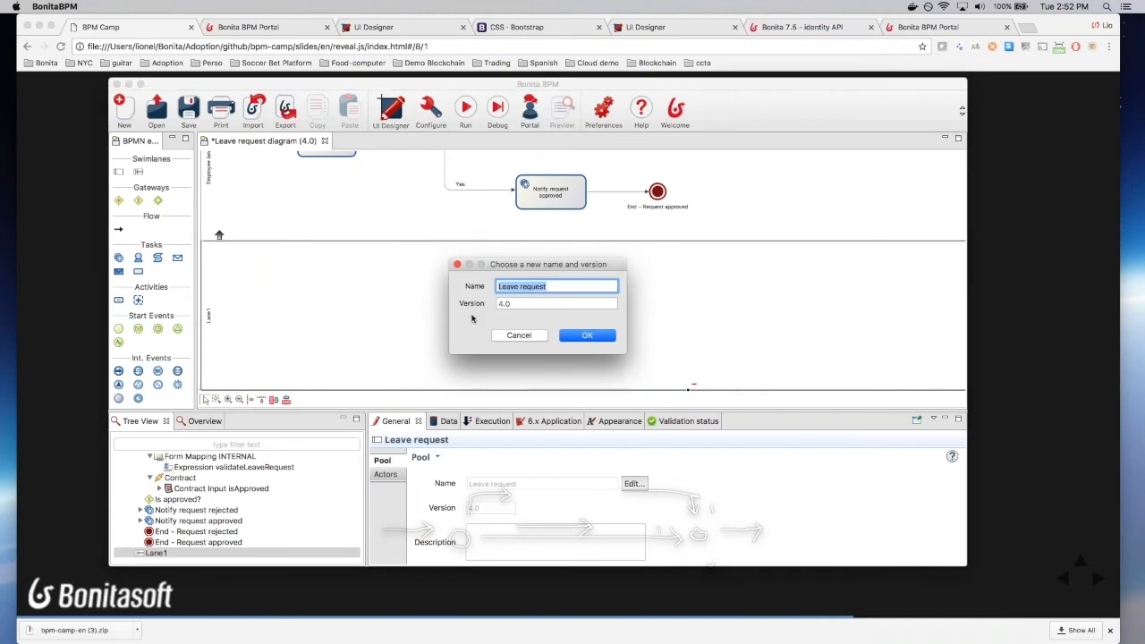
Step: Name the pool LeaveRequest at version 4.0, correcting a mistaken Validator entry
type("Validator")
left_click(603, 337)
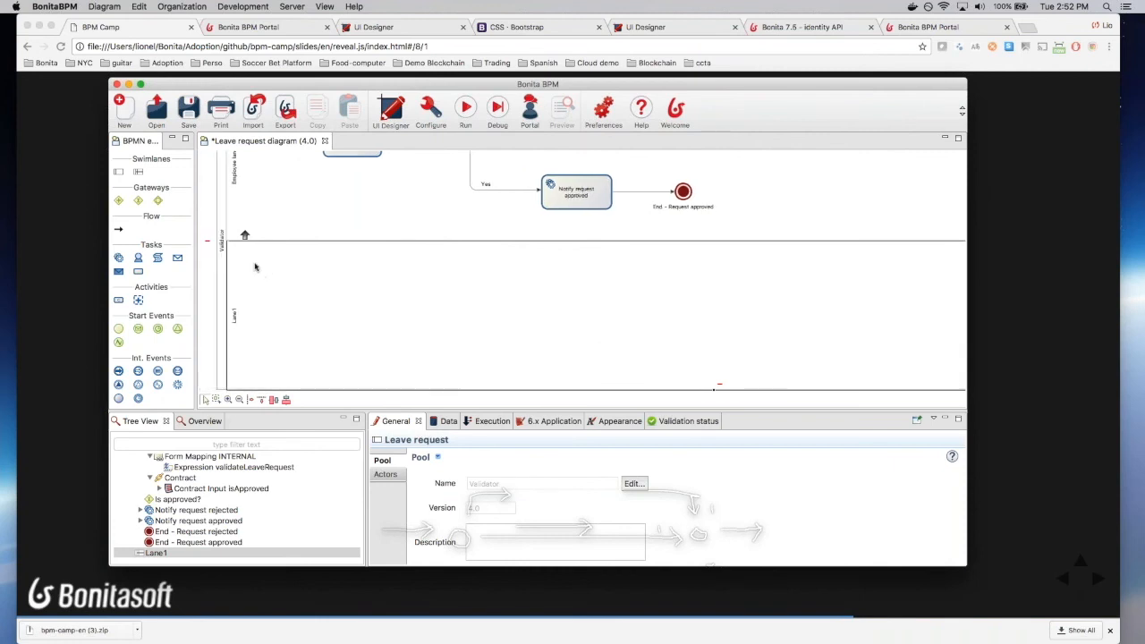
left_click(632, 483)
type("Leave")
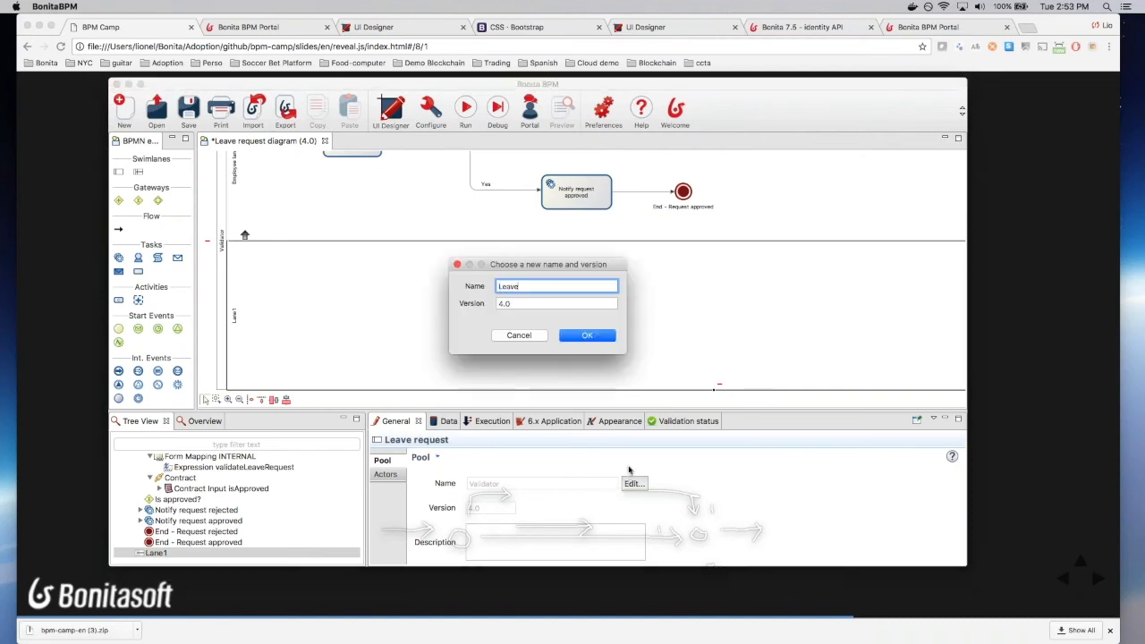
type("Request")
key("Return")
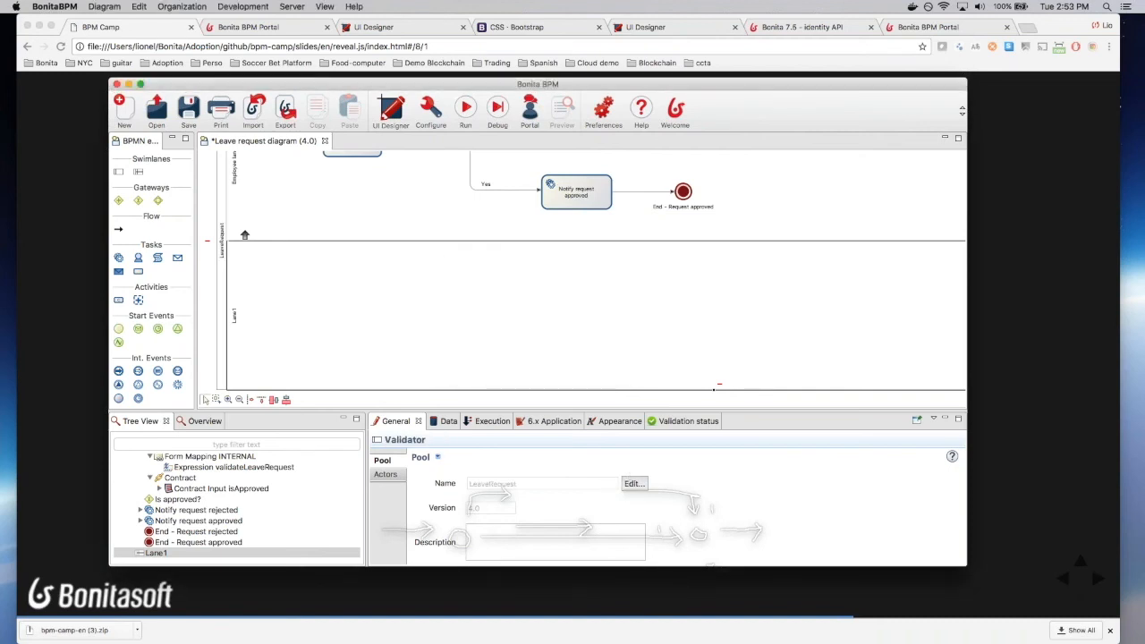
left_click(320, 220)
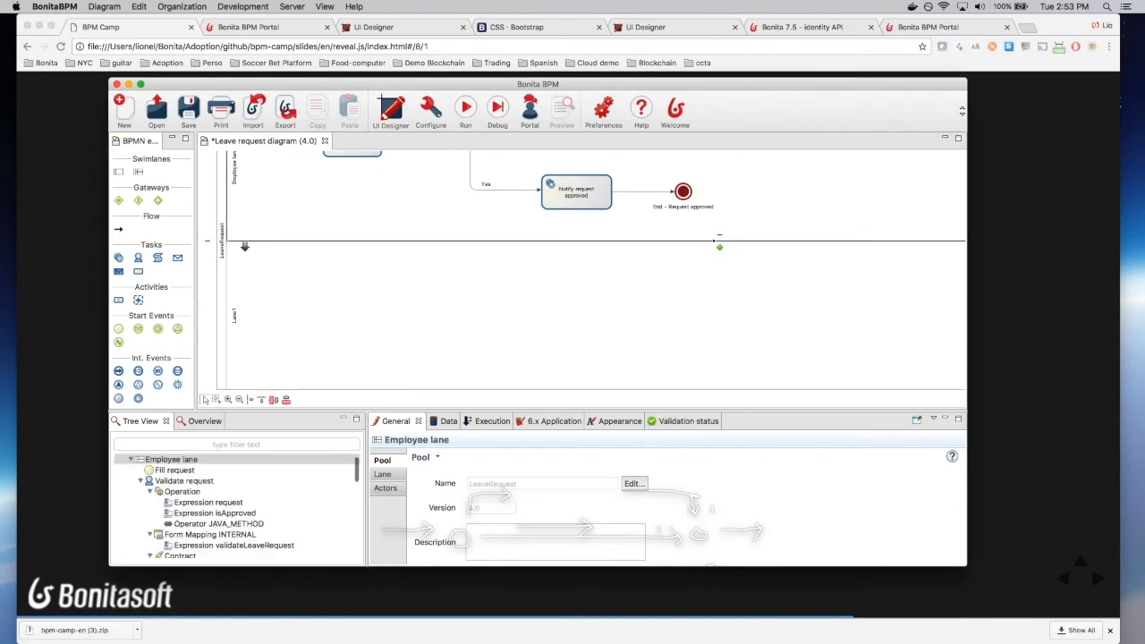
scroll(320, 220, "up", 5)
left_click(581, 347)
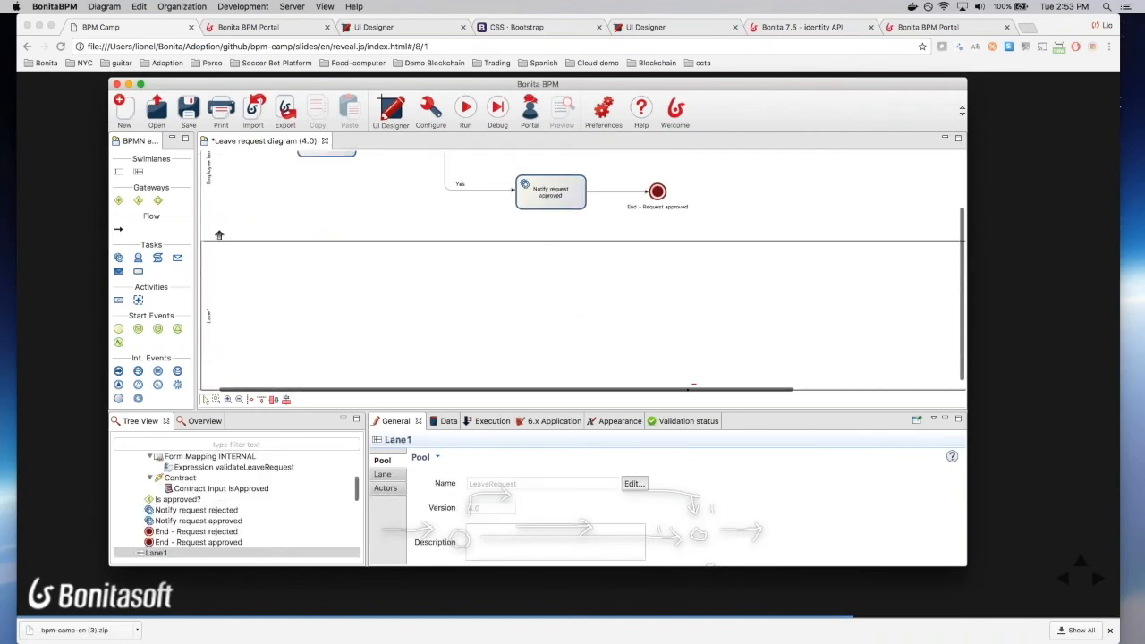
Step: Name the new lane Validator and save the diagram
left_click(383, 475)
key("super+a")
type("Va")
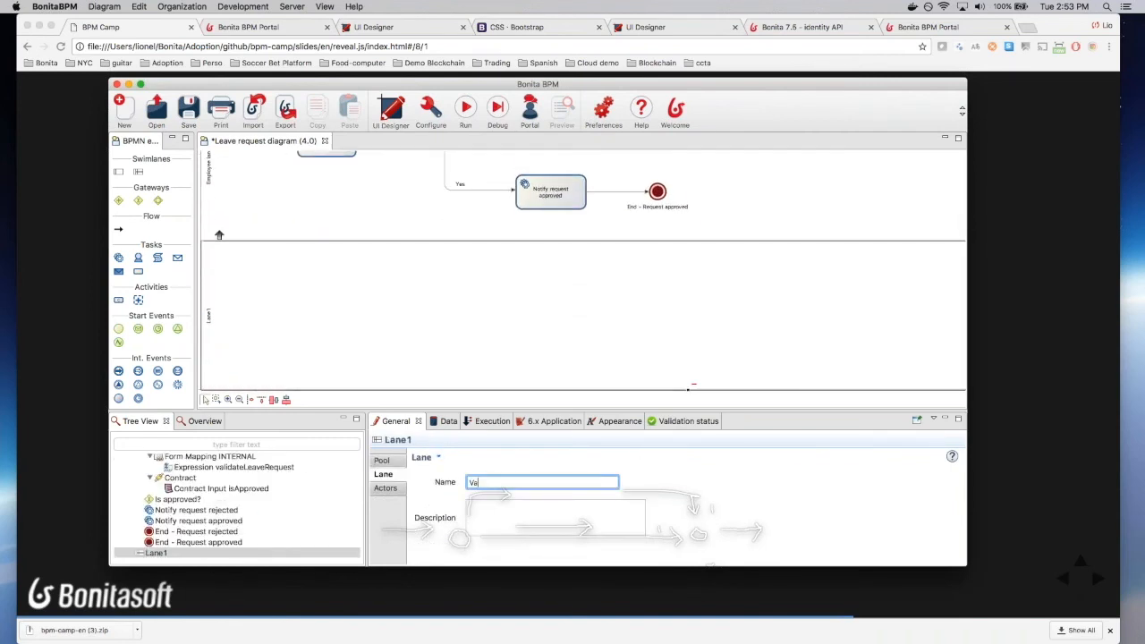
type("lidateor")
left_click(189, 109)
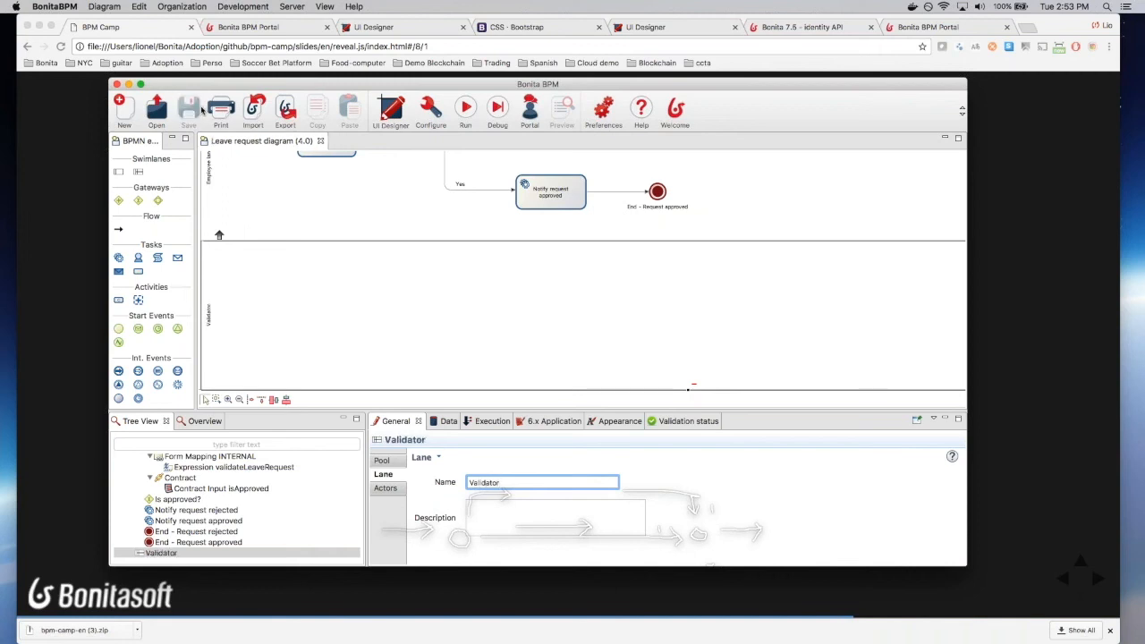
Step: Rename the Employee lane to Requestor and move Validate request into the Validator lane
left_click(269, 190)
triple_click(525, 483)
type("Requestor")
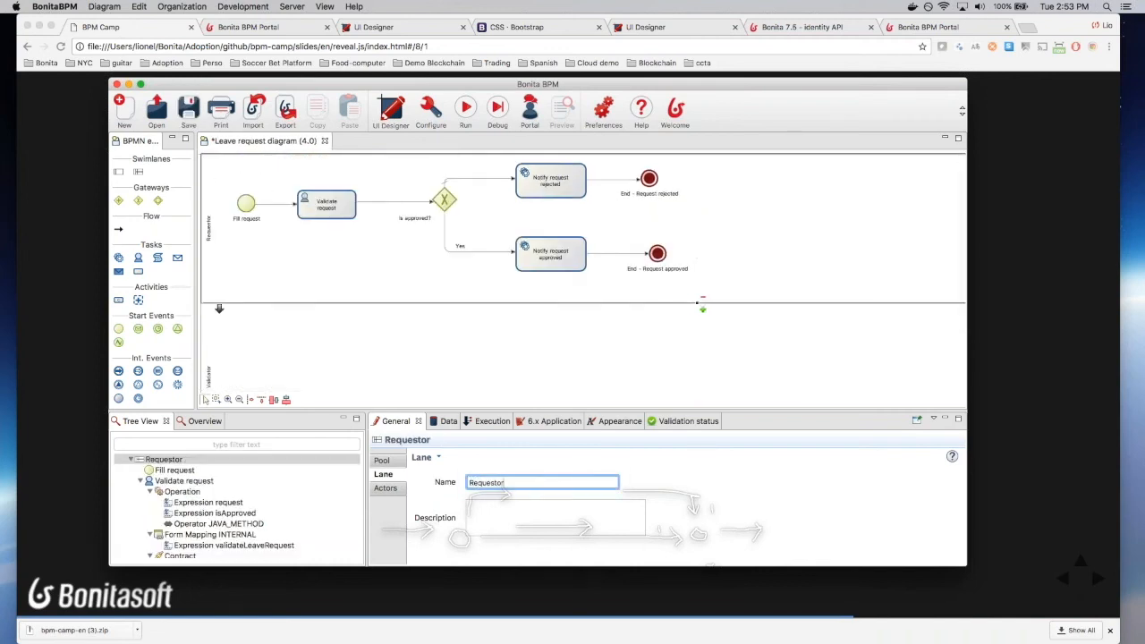
left_click_drag(453, 411, 454, 442)
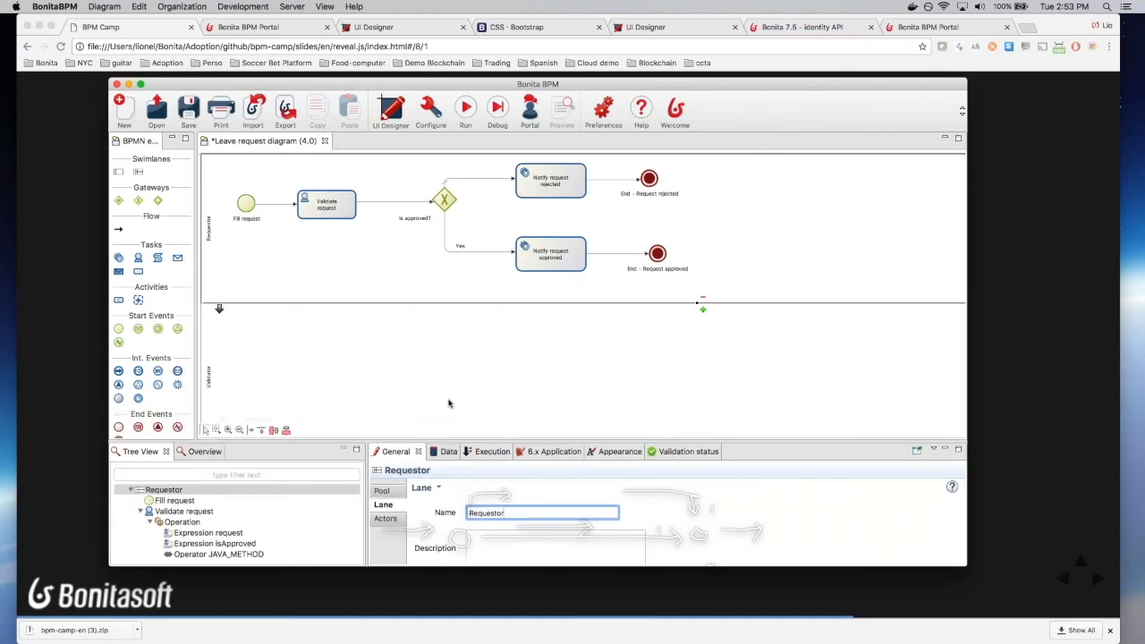
left_click_drag(348, 208, 346, 367)
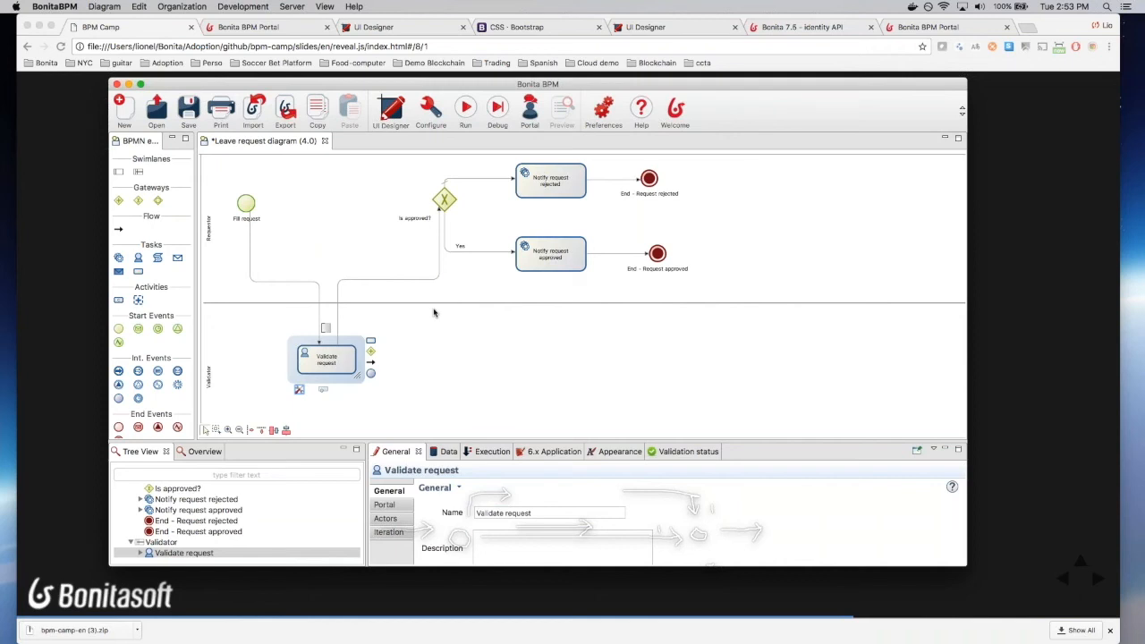
Step: Select the Validator lane and show its Actors settings
scroll(434, 312, "down", 3)
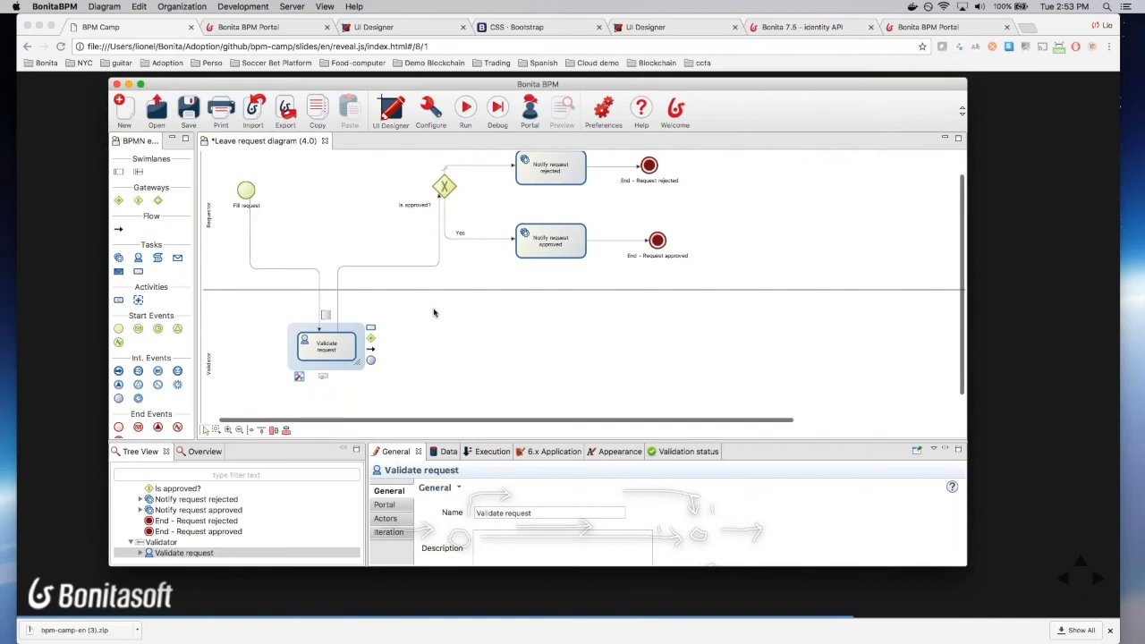
left_click(434, 312)
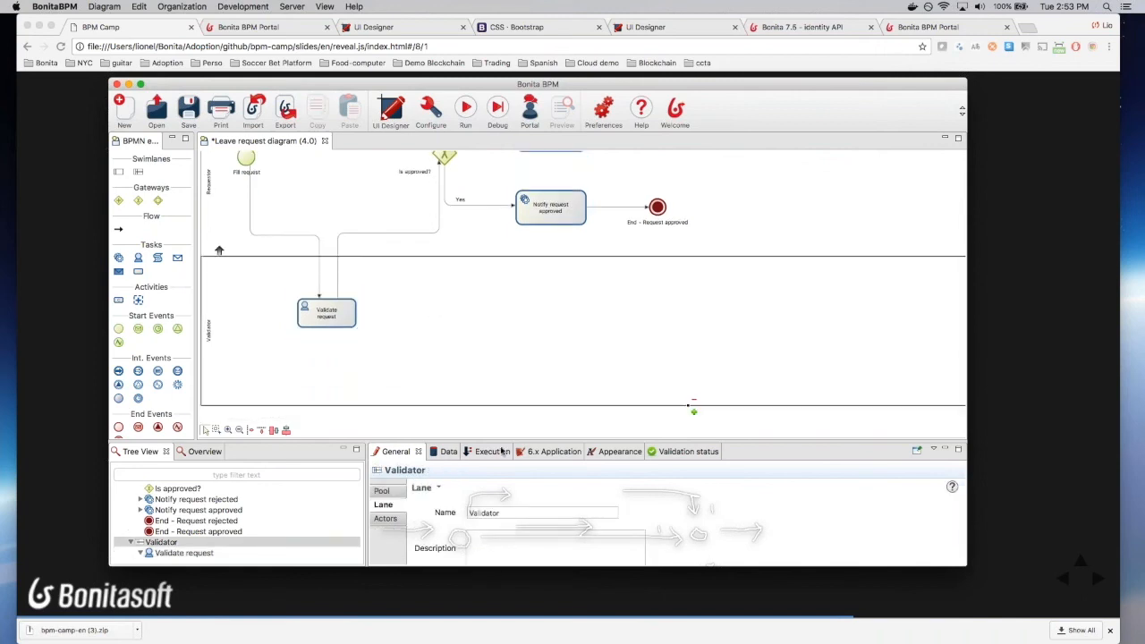
left_click(384, 520)
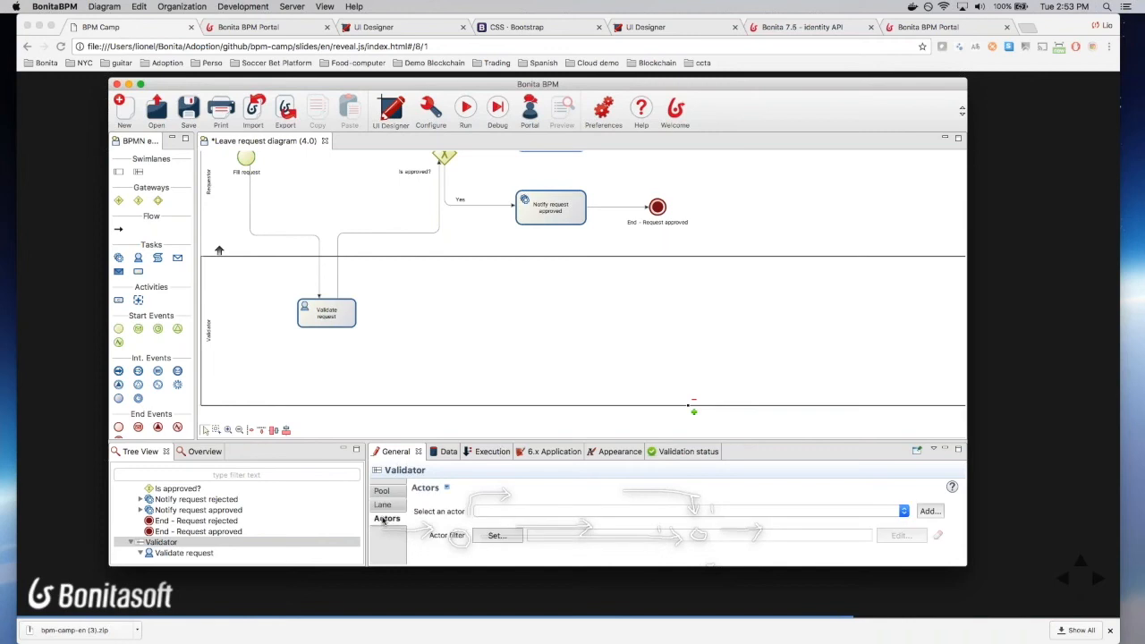
Step: Assign the Employee actor to the Validator lane with an Initiator manager filter named requestorManager
left_click(657, 511)
left_click(657, 511)
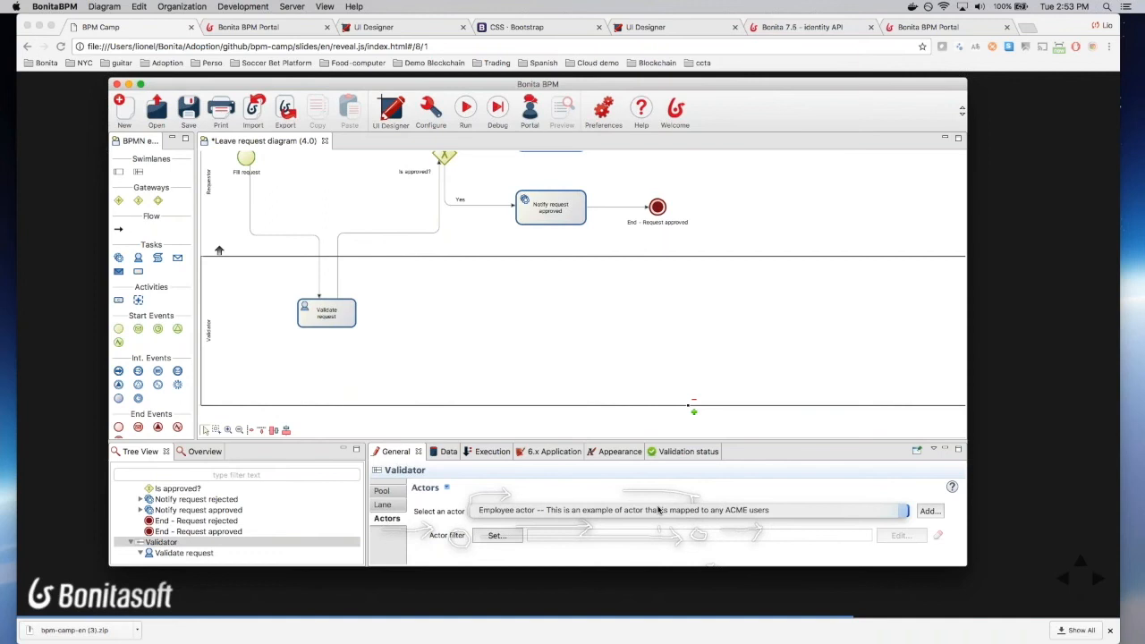
left_click(496, 535)
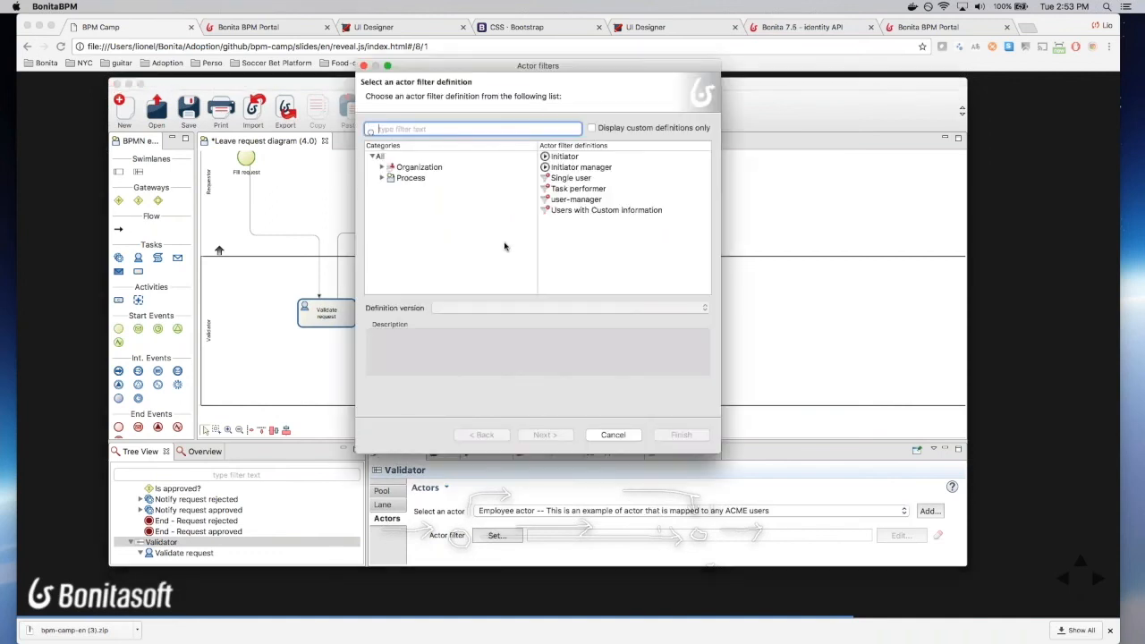
left_click(590, 167)
left_click(540, 433)
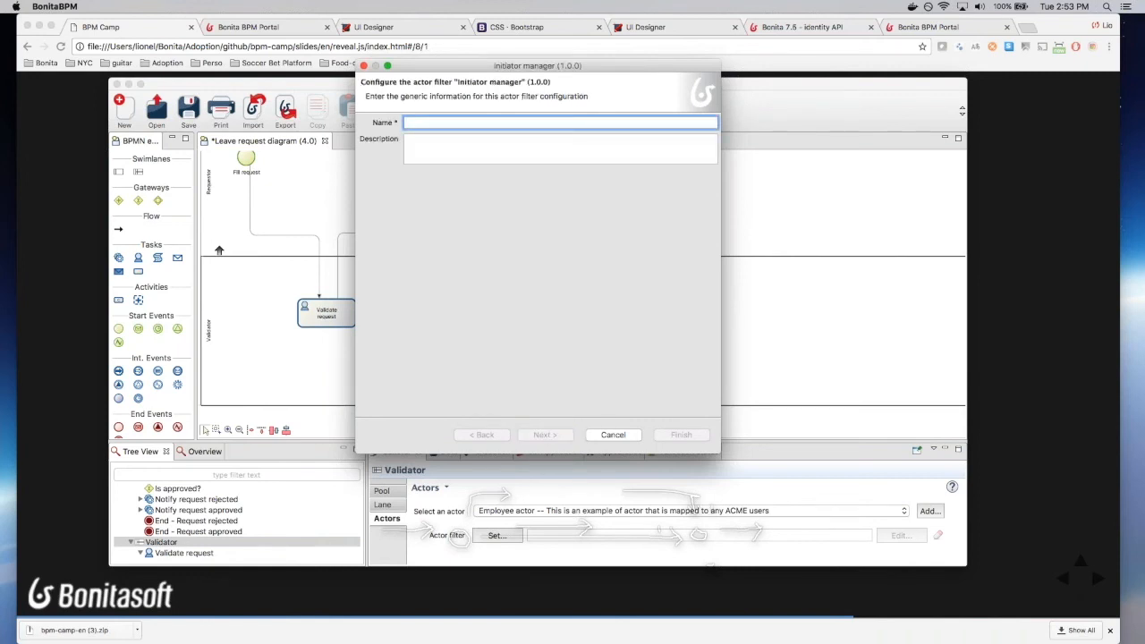
type("req")
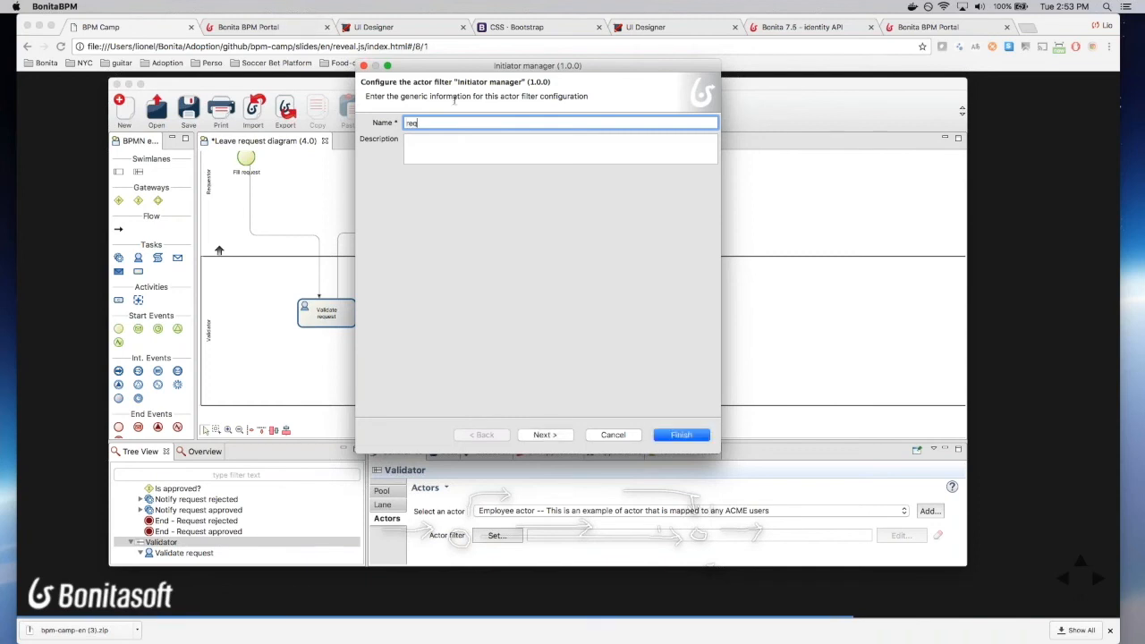
type("uestorManager")
left_click(545, 435)
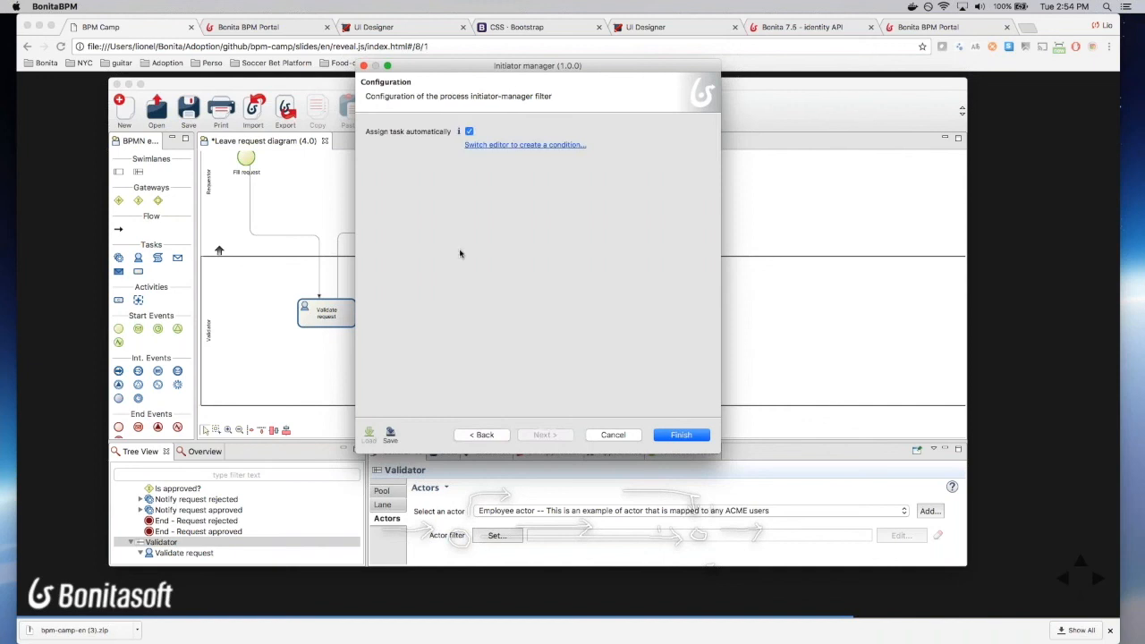
left_click(679, 436)
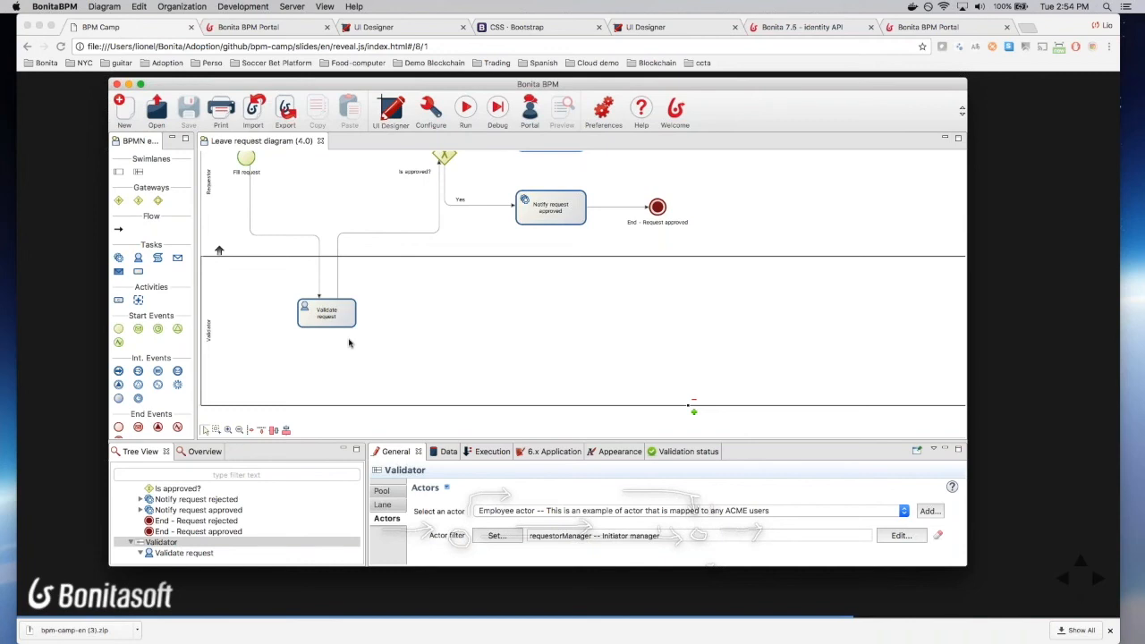
left_click_drag(508, 89, 0, 30)
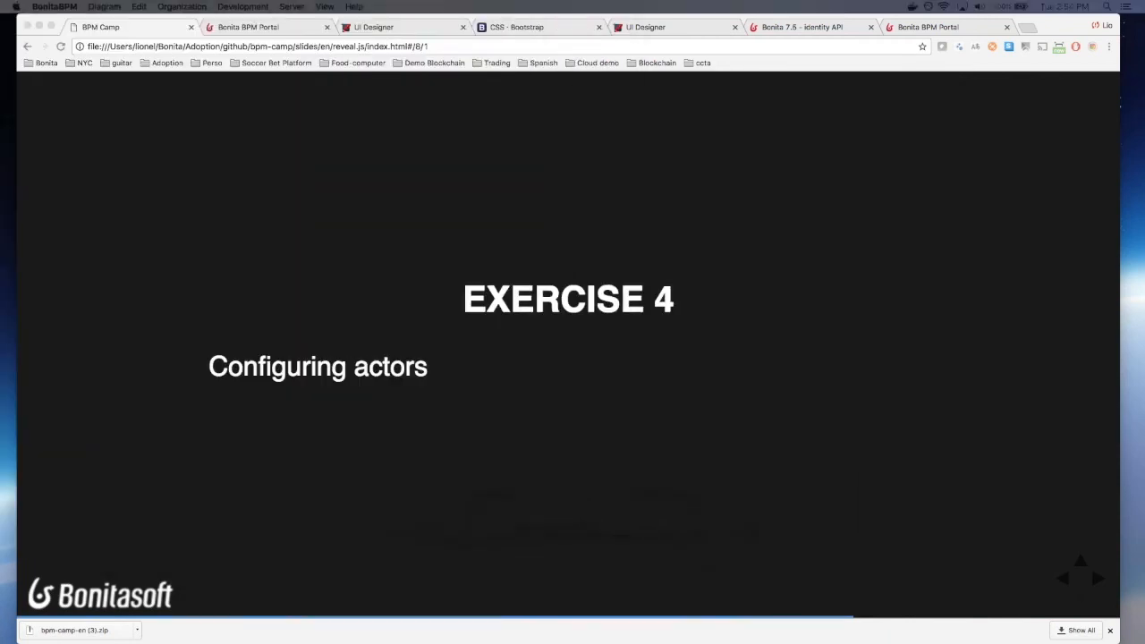
Step: Run LeaveRequest 4.0 from the studio so its leave request form opens in Chrome
left_click_drag(0, 72, 579, 82)
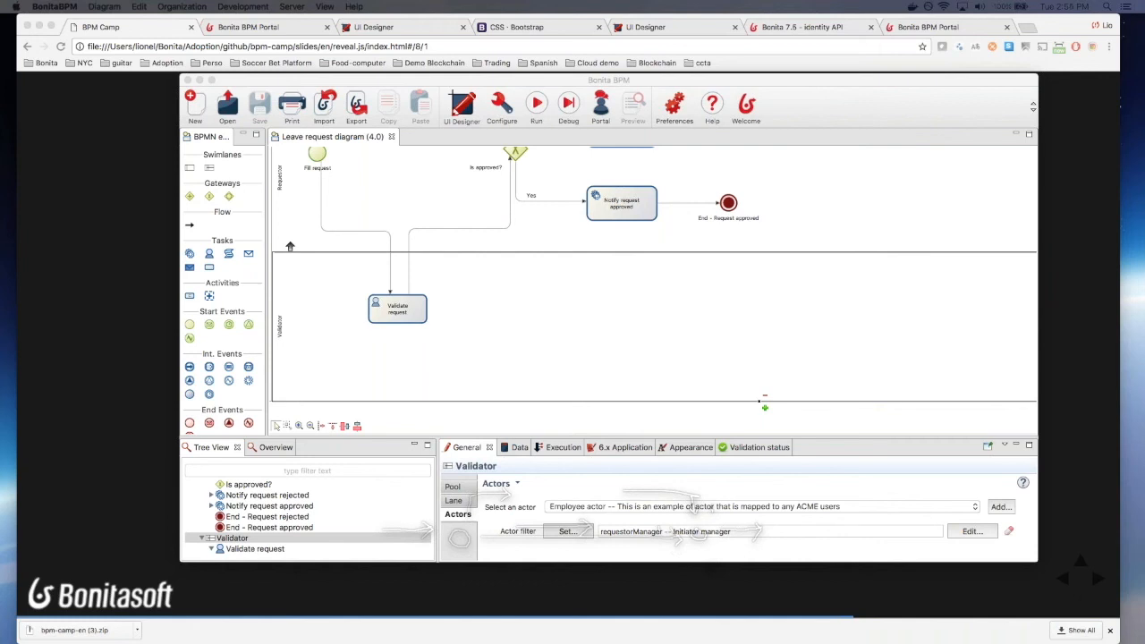
left_click(544, 100)
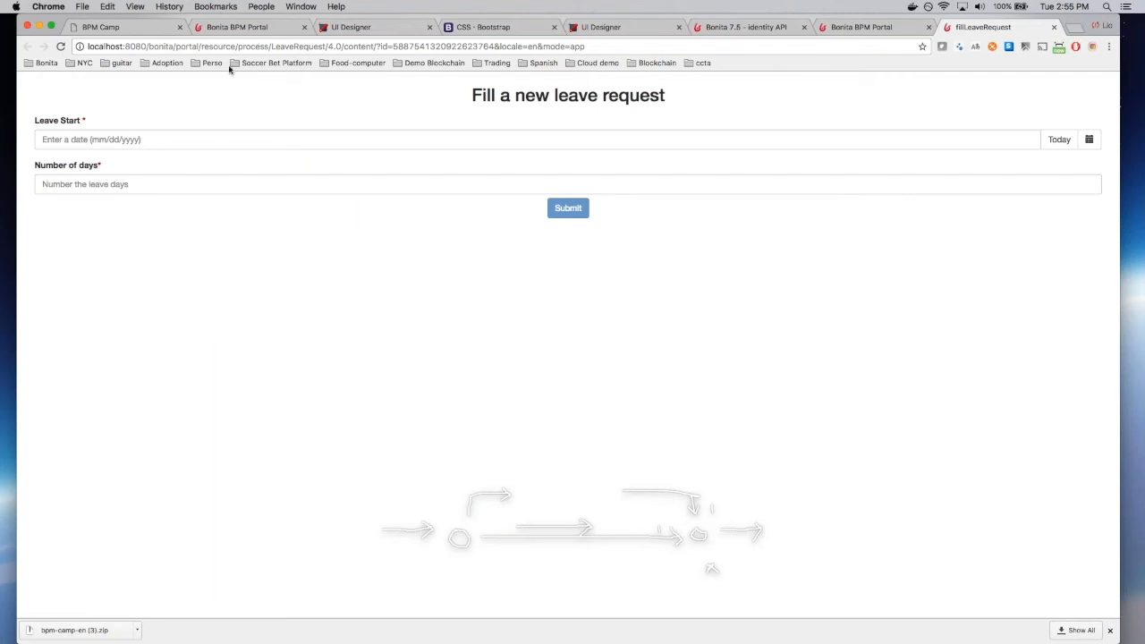
Step: Go to the portal root at localhost:8080/bonita/ and start a new LeaveRequest 4.0 case
left_click_drag(175, 45, 654, 44)
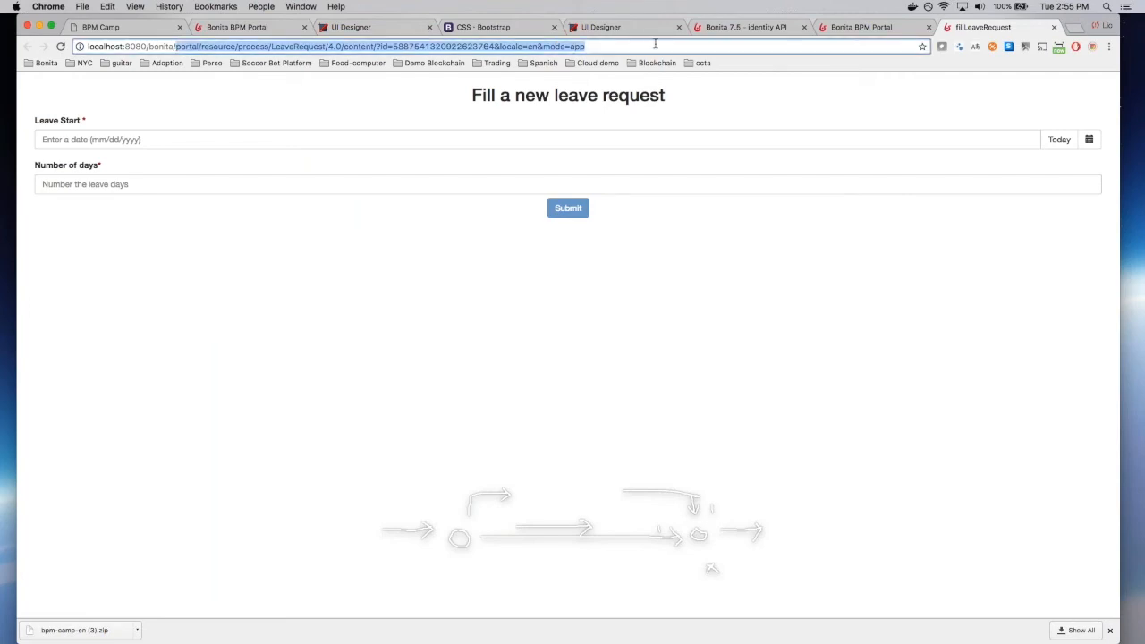
key("BackSpace")
key("Return")
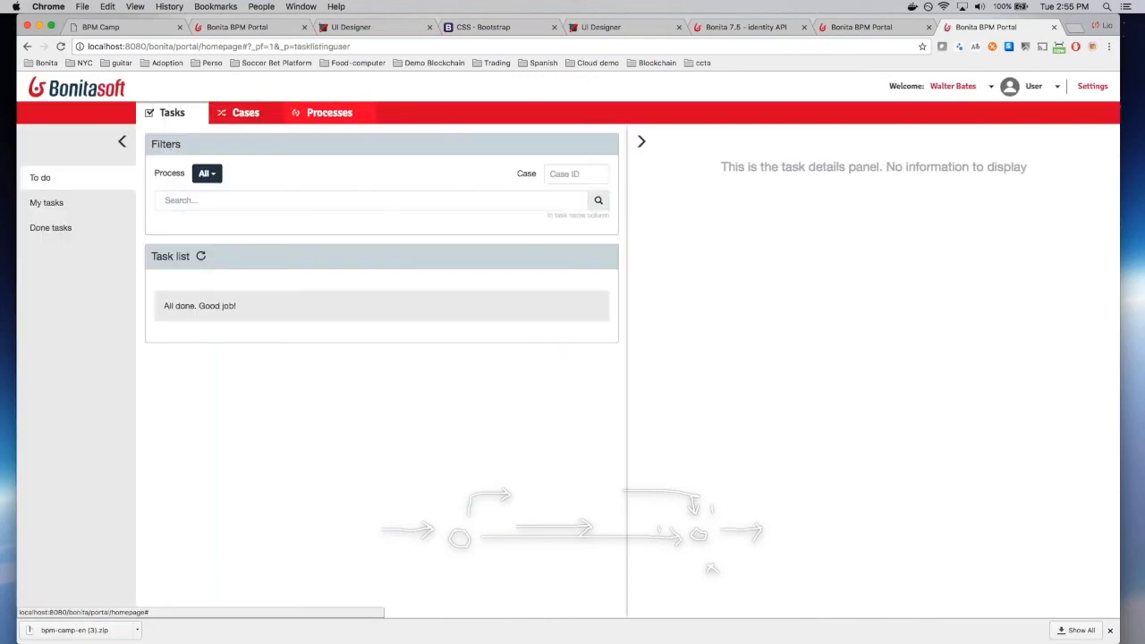
left_click(343, 113)
left_click(344, 336)
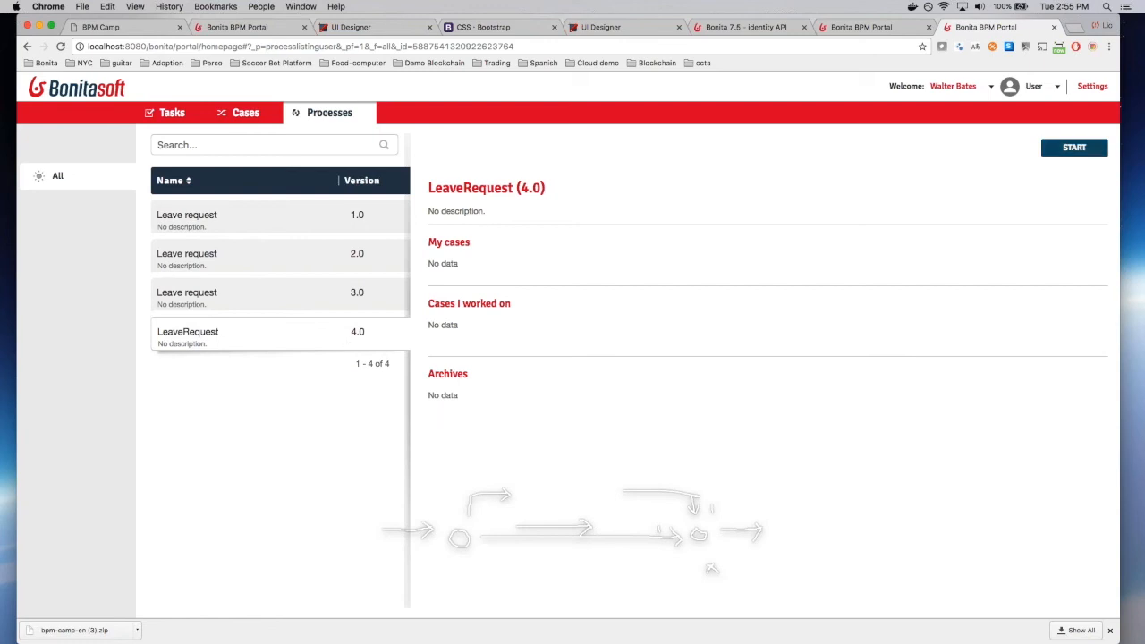
left_click(1056, 153)
Step: Submit a leave request starting 09/13/2017 for 12 days and return to the task list
left_click(148, 191)
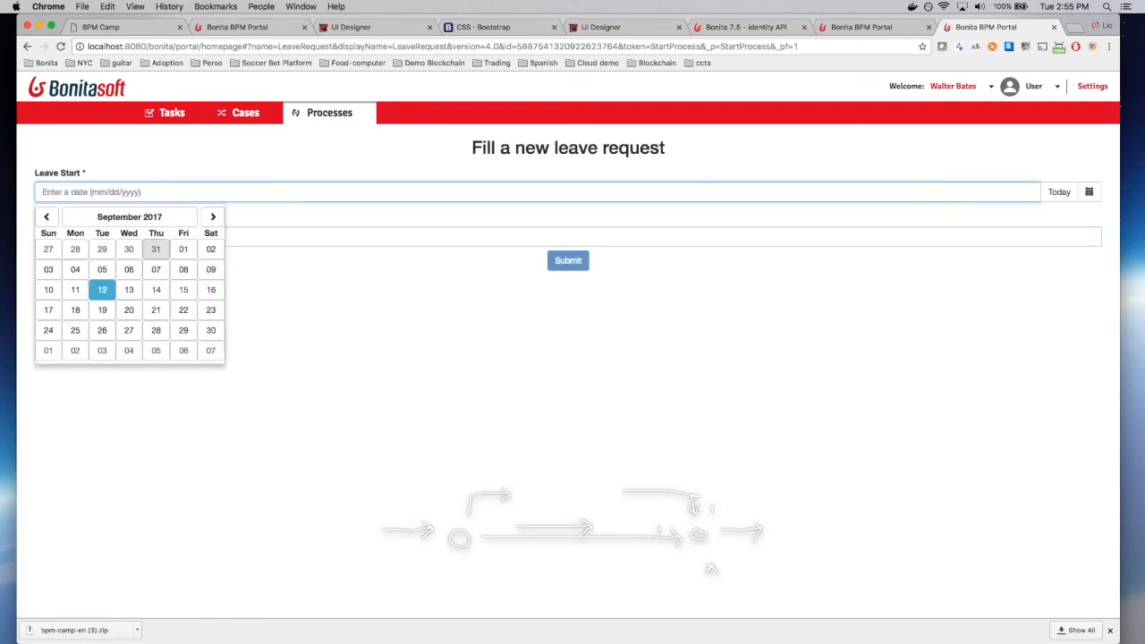
left_click(130, 281)
left_click(128, 234)
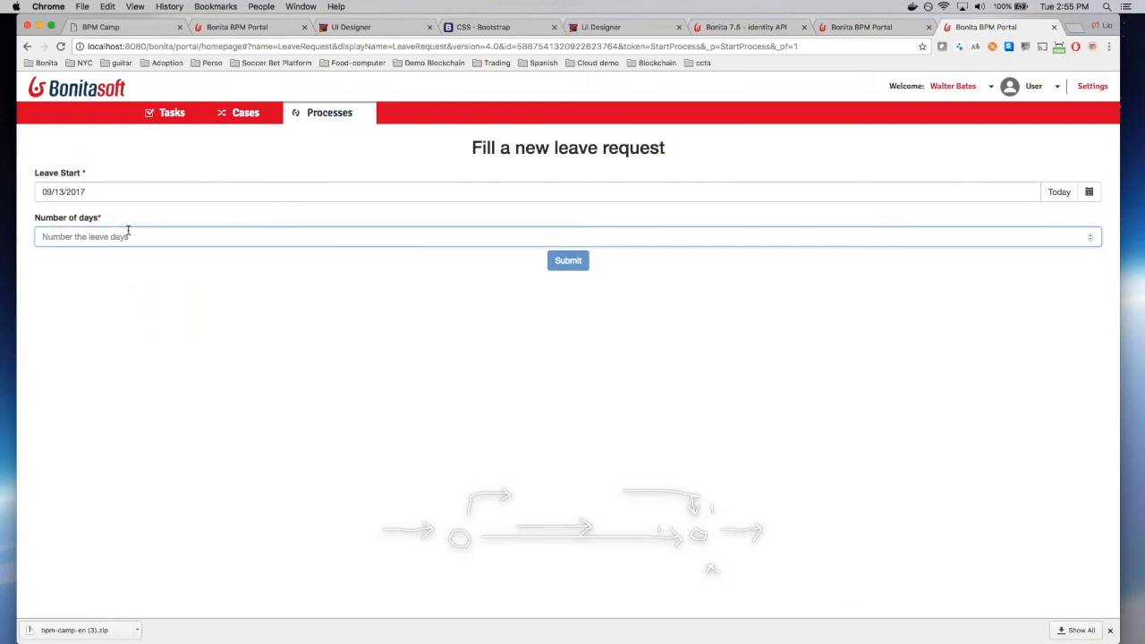
type("12")
key("Tab")
left_click(563, 265)
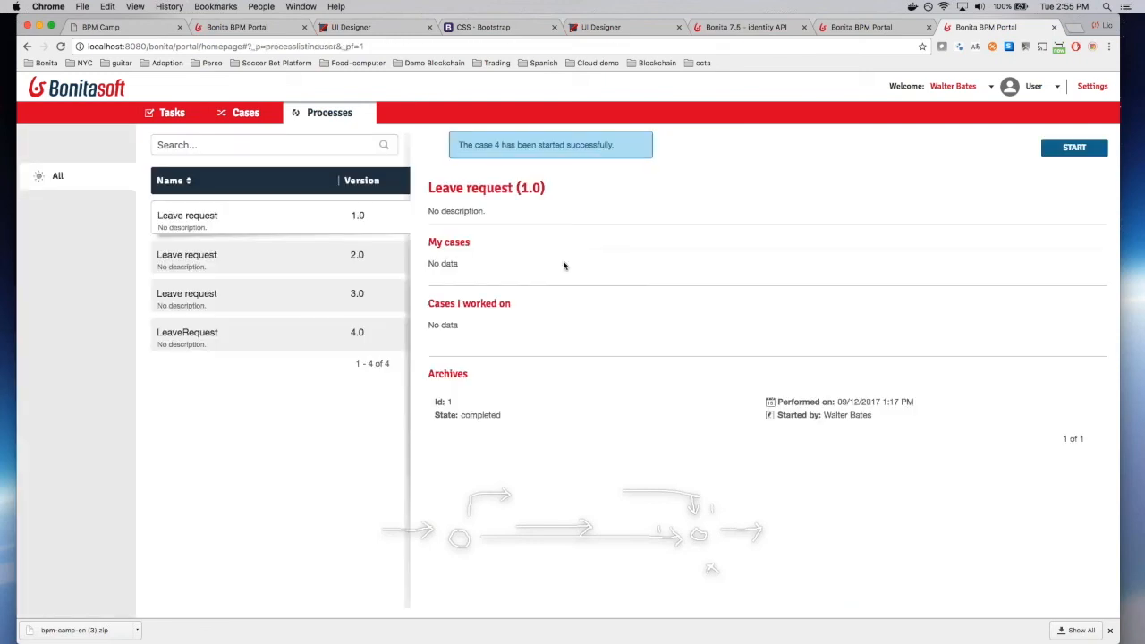
left_click(170, 113)
right_click(392, 480)
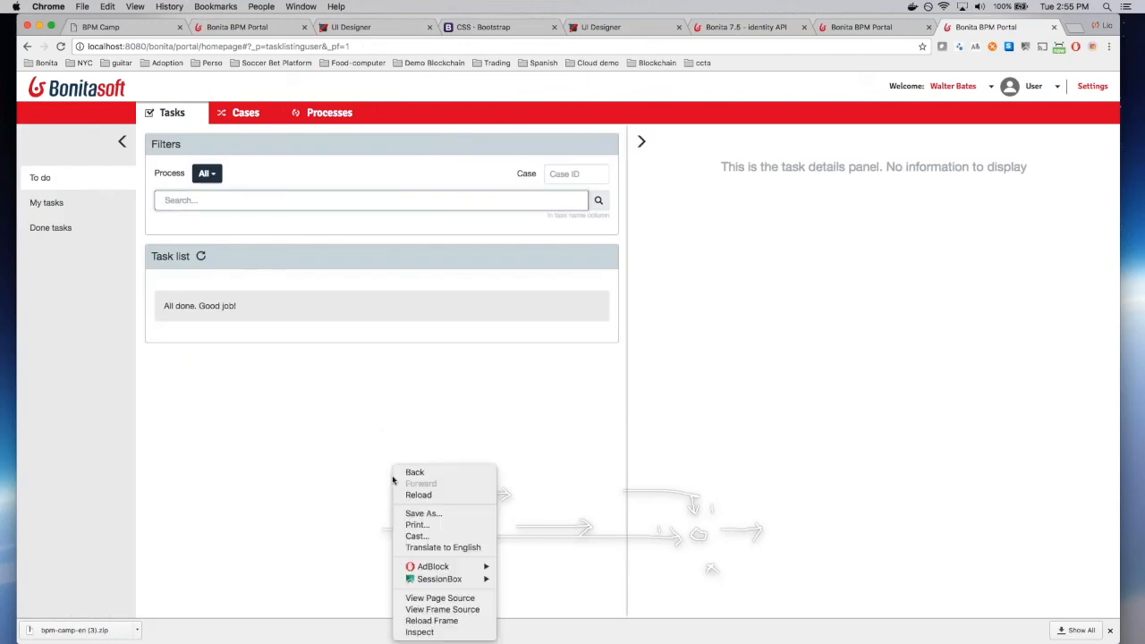
Step: Approve Validate request as the manager in a temporary session, then advance the course slides
mouse_move(464, 580)
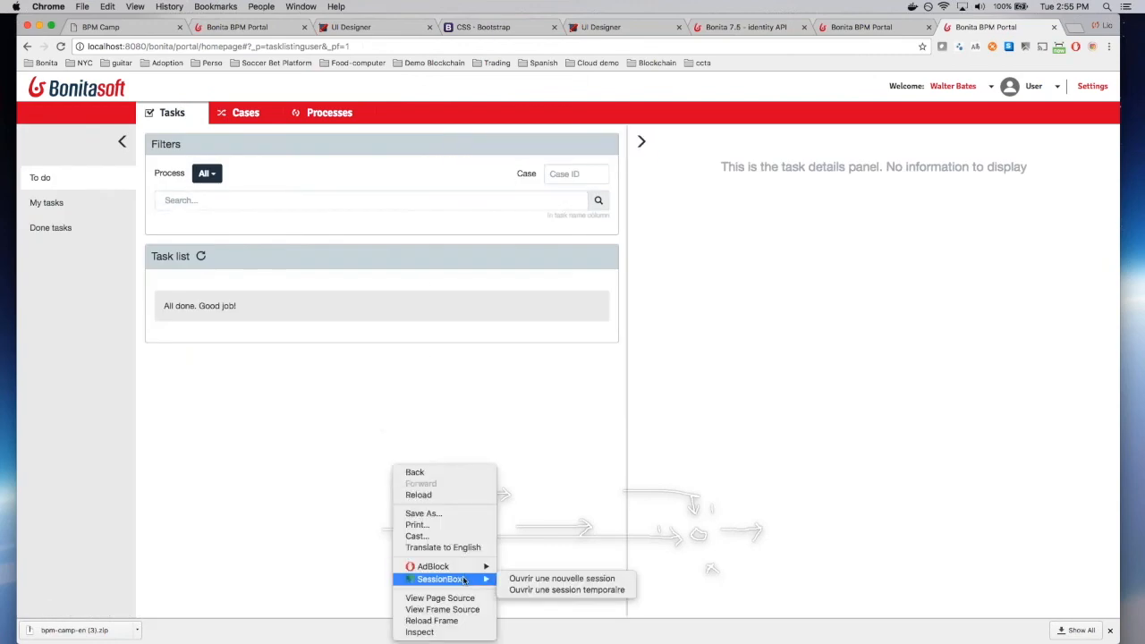
left_click(532, 591)
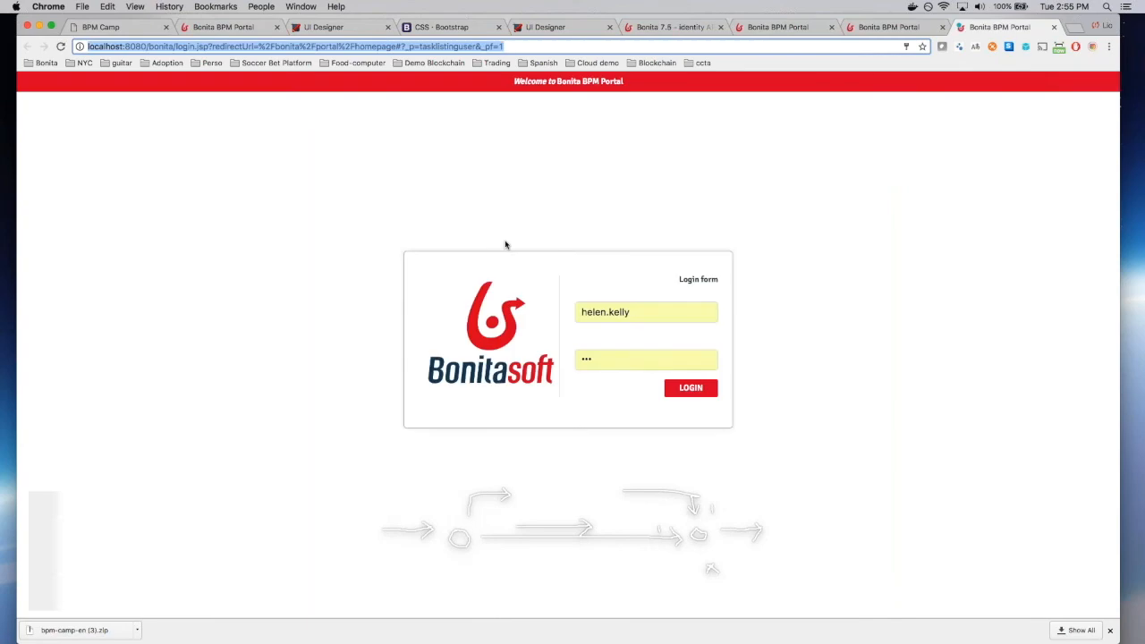
left_click(691, 387)
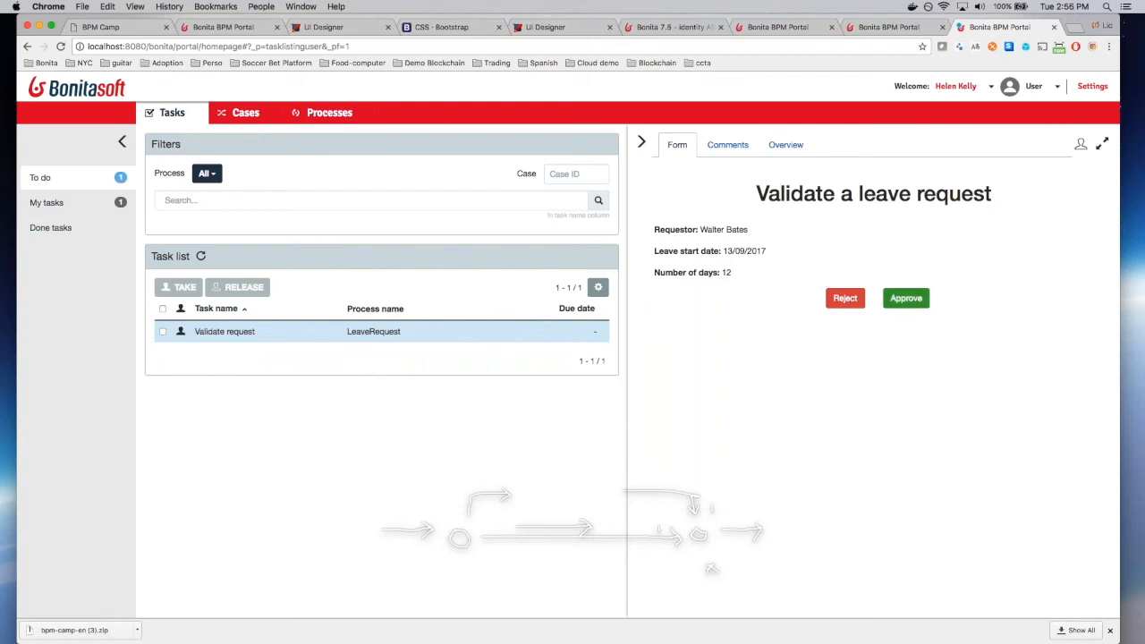
left_click(905, 298)
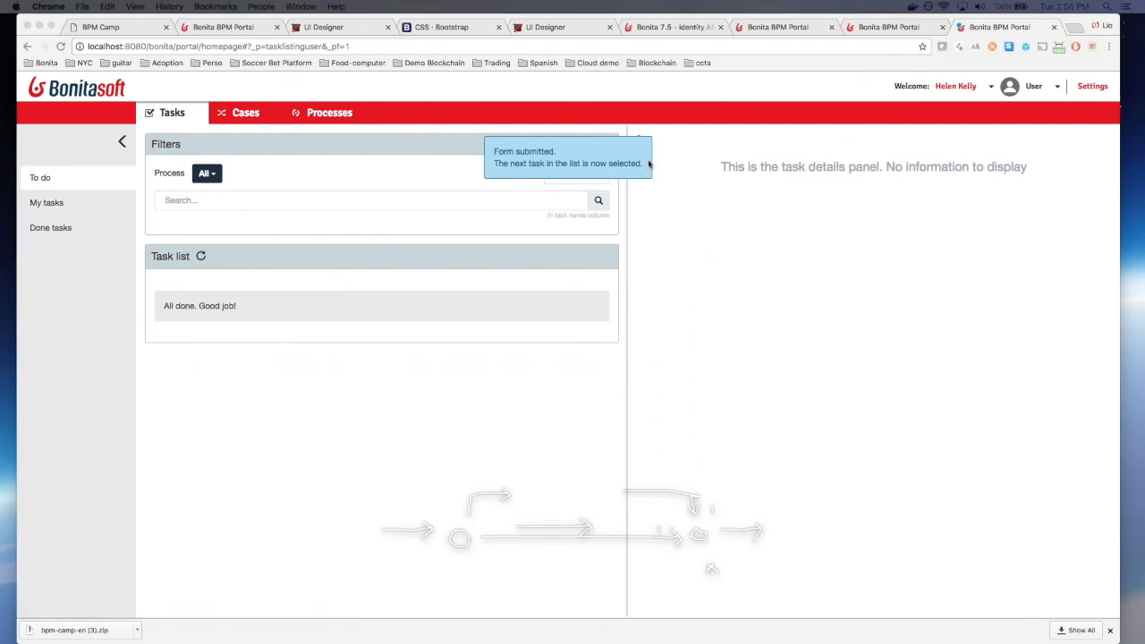
left_click(143, 29)
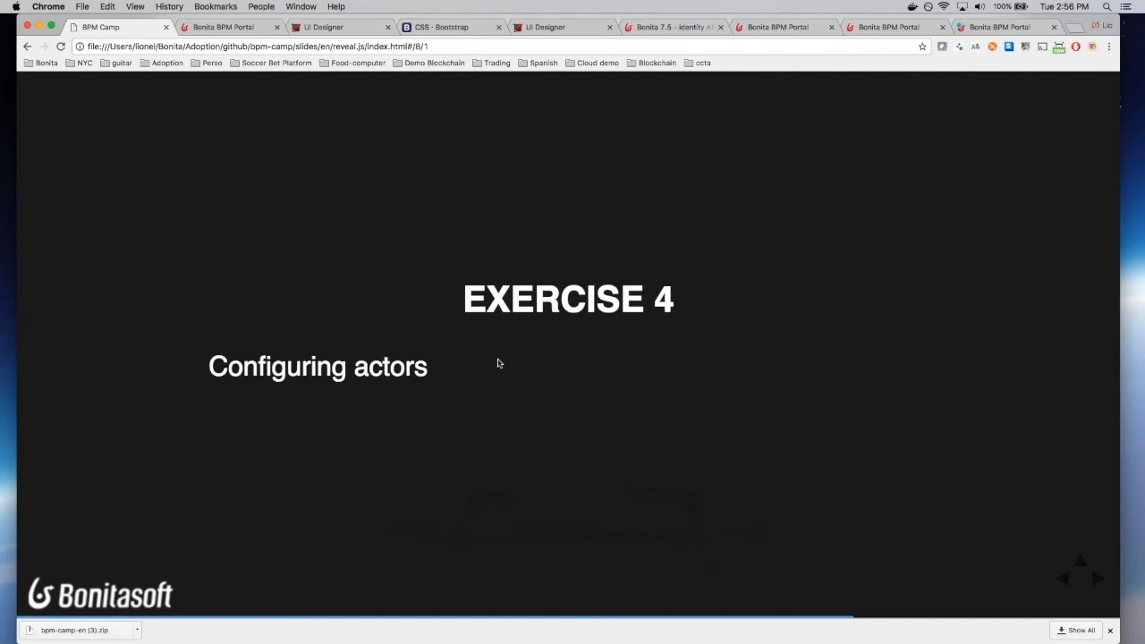
key("Right")
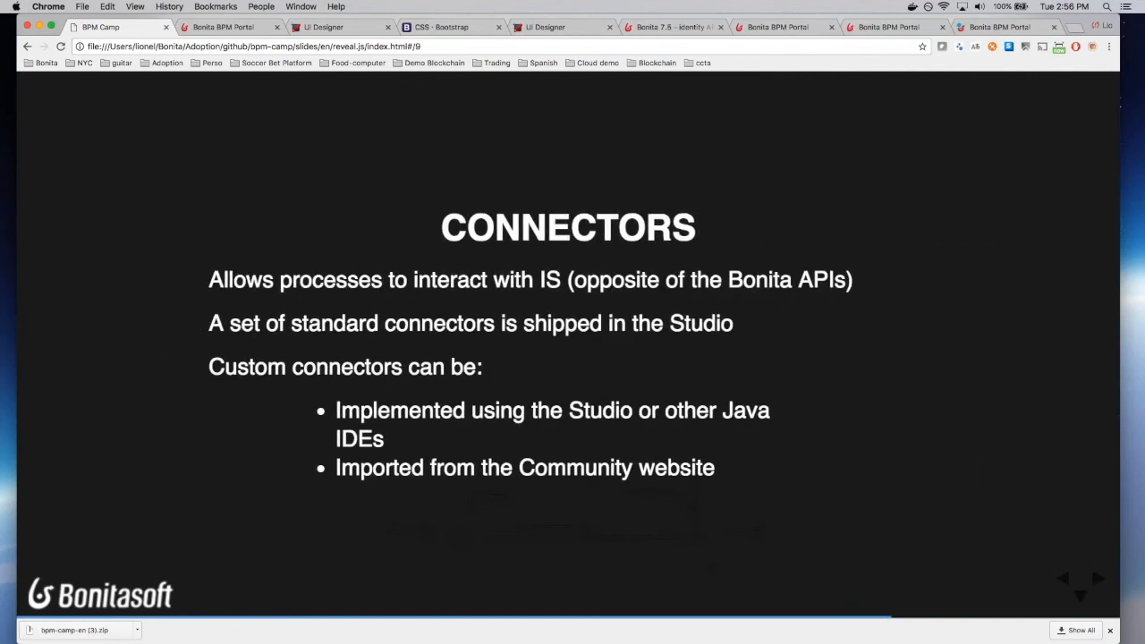
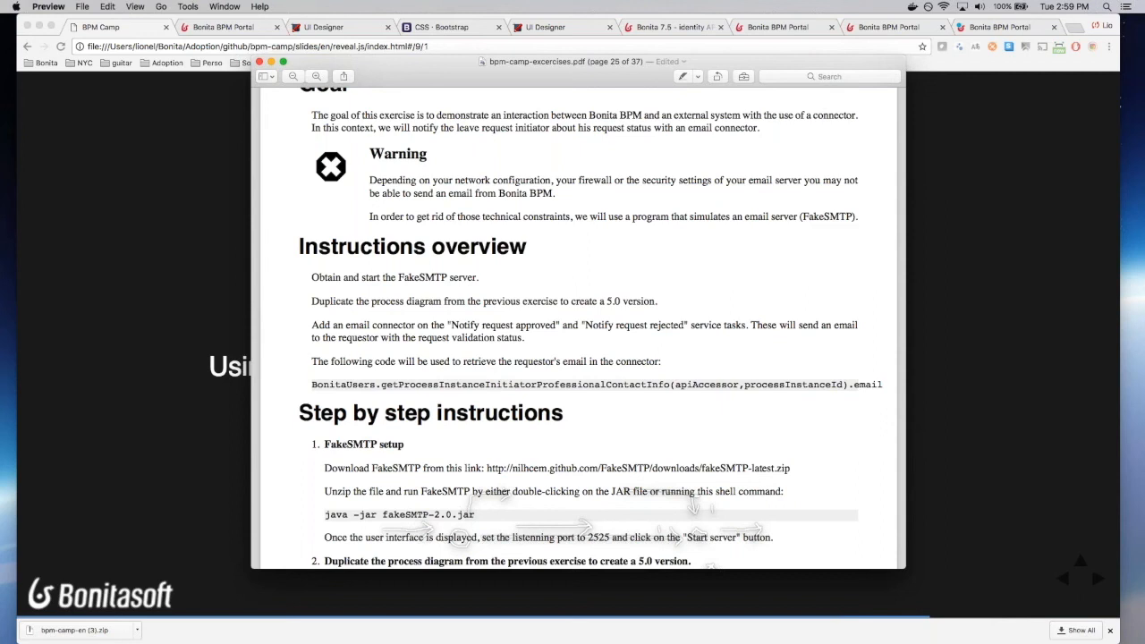
Step: Bring the FakeSMTP Server window from the other display onto the screen above the PDF
key("super+Tab")
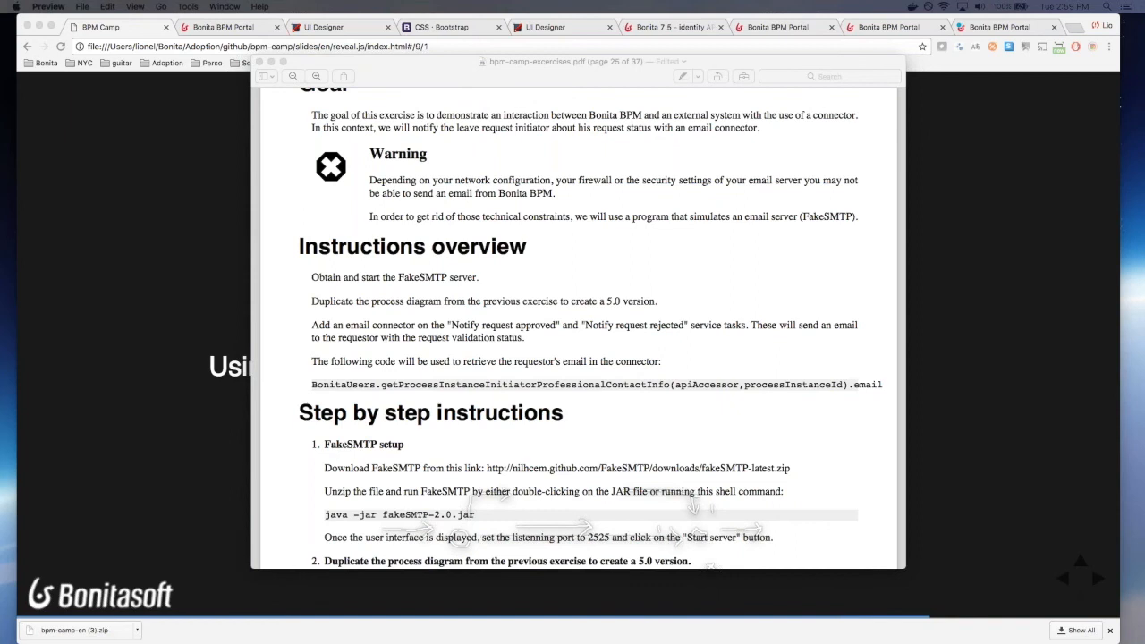
left_click_drag(0, 161, 772, 150)
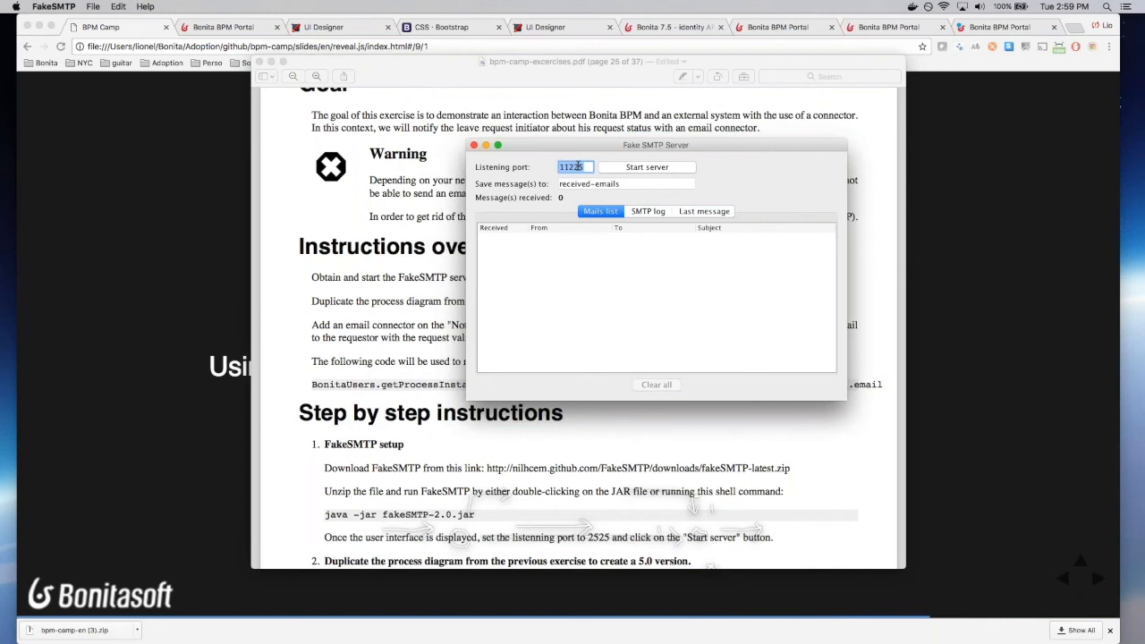
Step: Start the FakeSMTP server on listening port 2525, move its window aside, and refocus the PDF
type("2525")
left_click(638, 169)
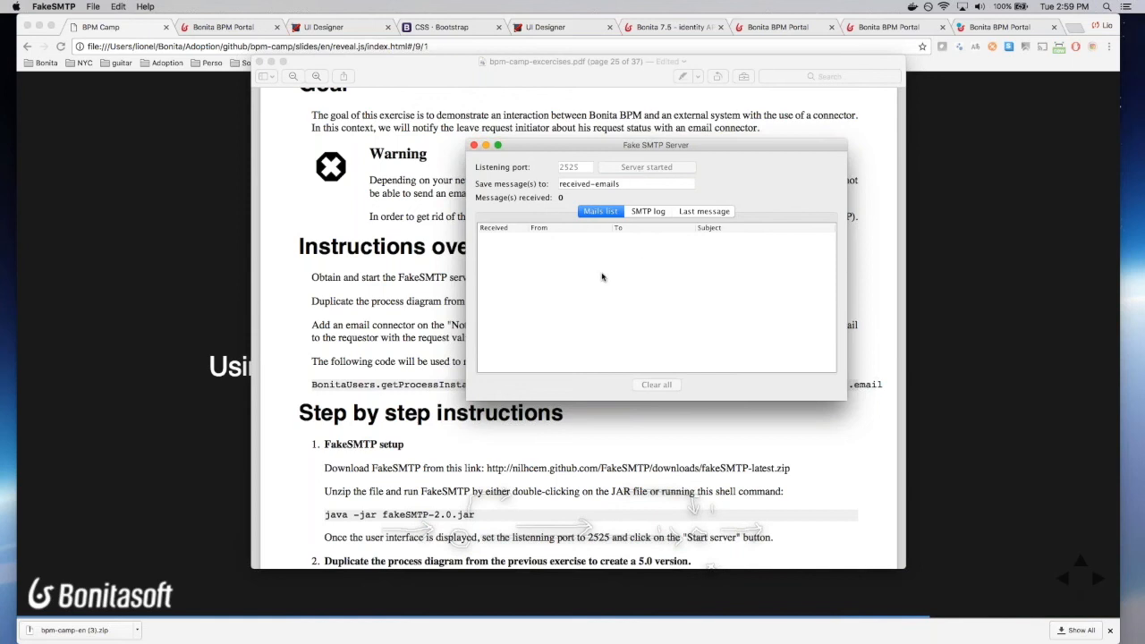
left_click_drag(649, 147, 696, 130)
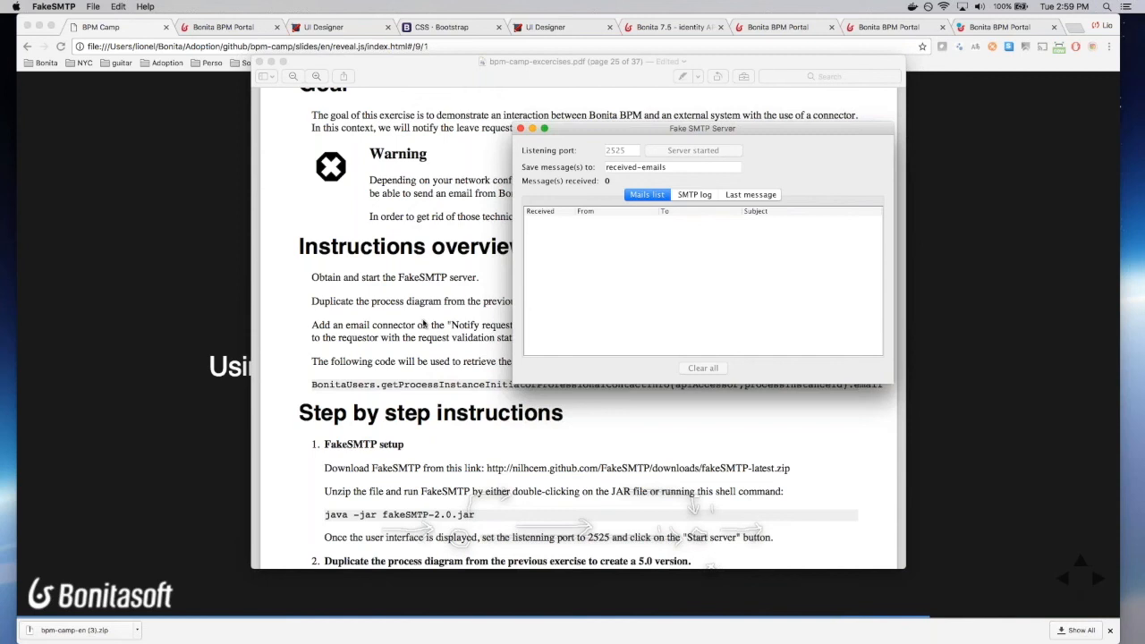
left_click(425, 324)
Step: Read the email connector steps on PDF pages 25–27, then switch to Bonita BPM
scroll(425, 324, "down", 2)
scroll(579, 326, "down", 15)
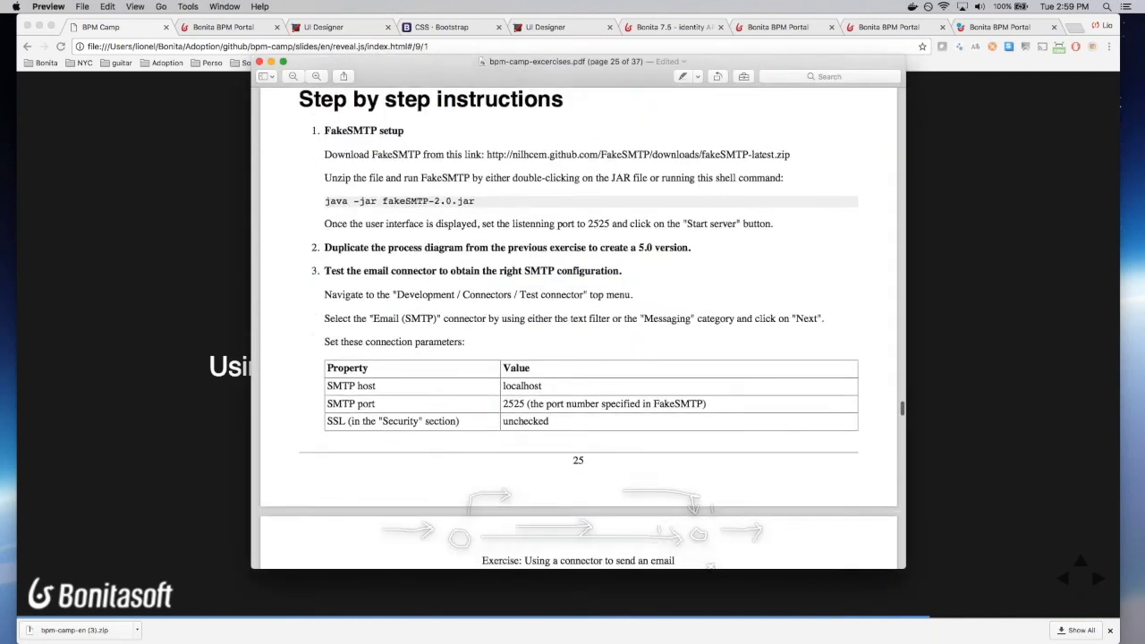
scroll(578, 326, "down", 8)
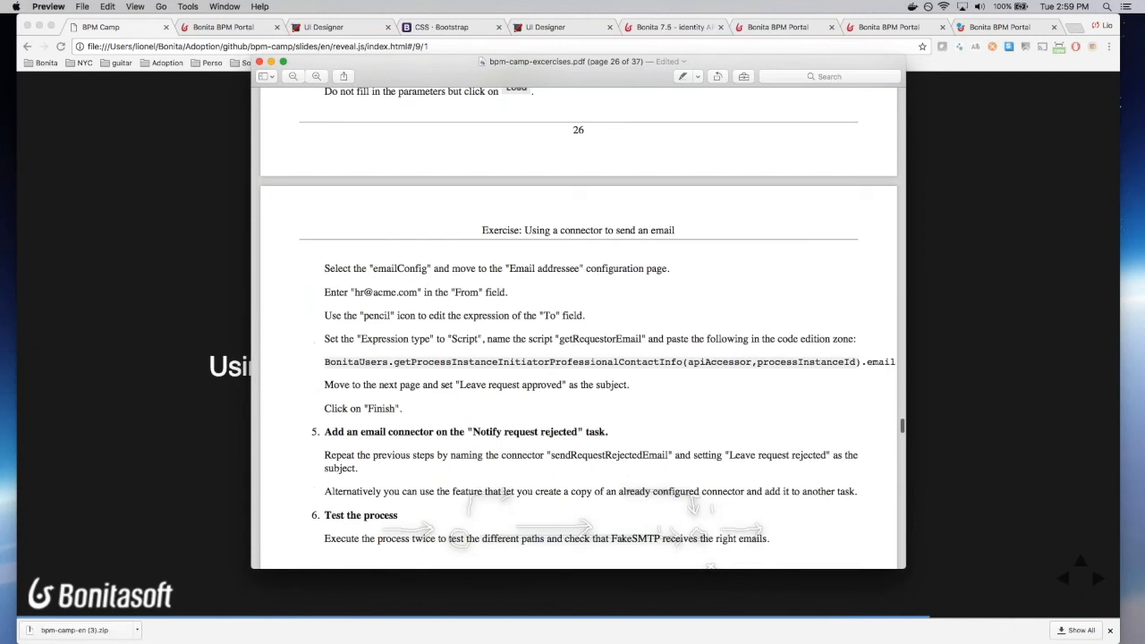
scroll(578, 326, "down", 2)
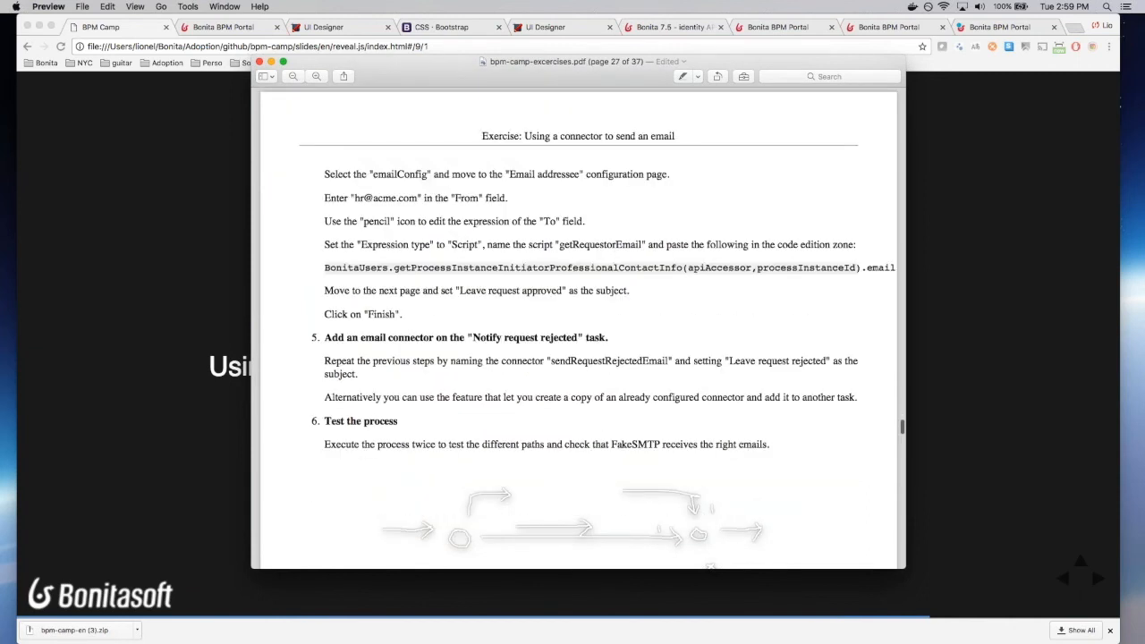
scroll(578, 326, "down", 5)
scroll(578, 327, "up", 8)
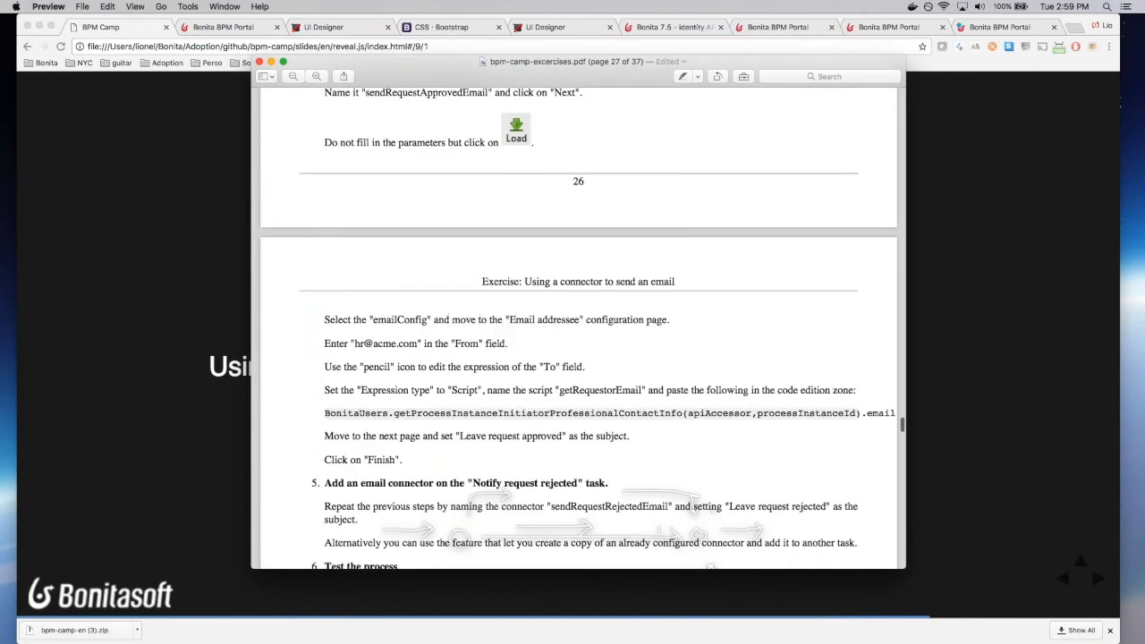
scroll(577, 327, "up", 16)
scroll(578, 327, "up", 8)
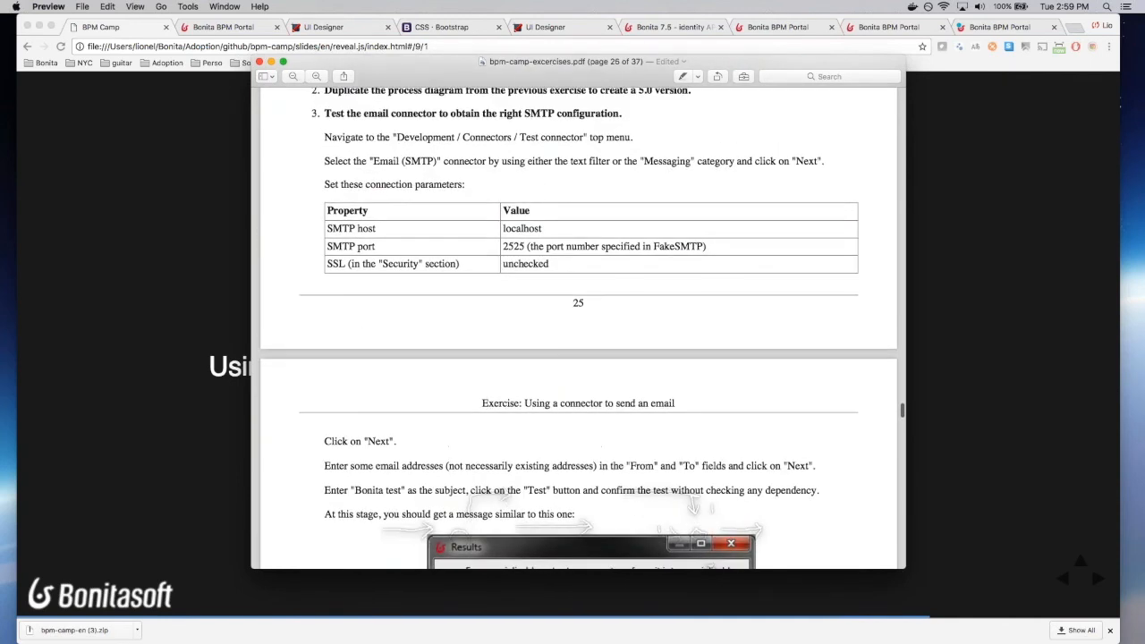
key("super+Tab")
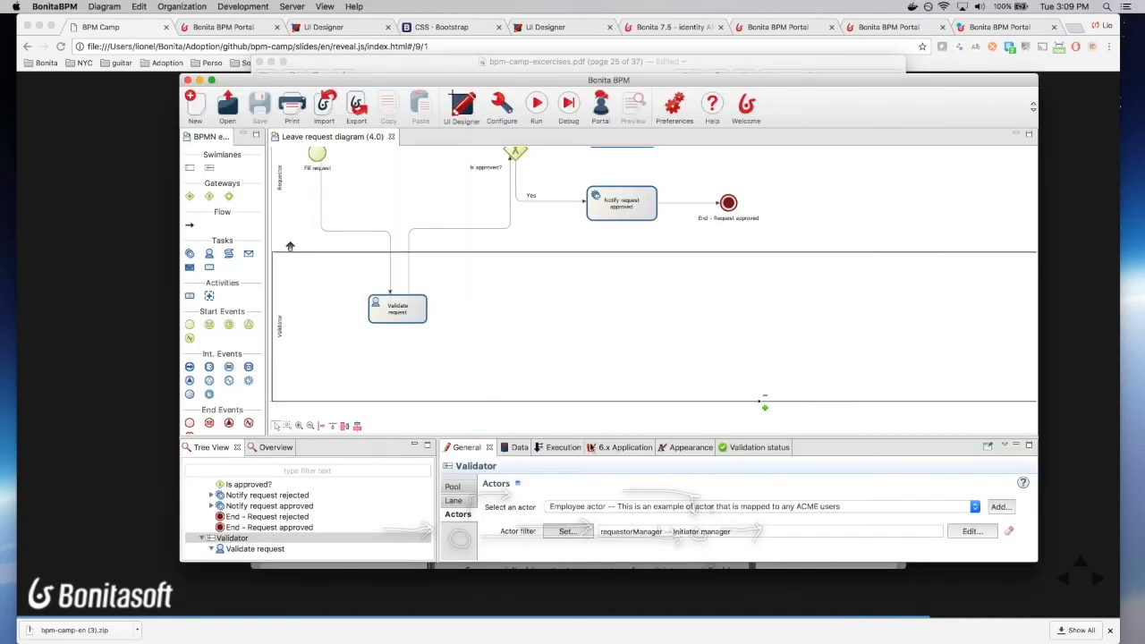
Step: Begin a Single user actor filter for the Validator lane and enter a filter name
left_click_drag(593, 438, 592, 367)
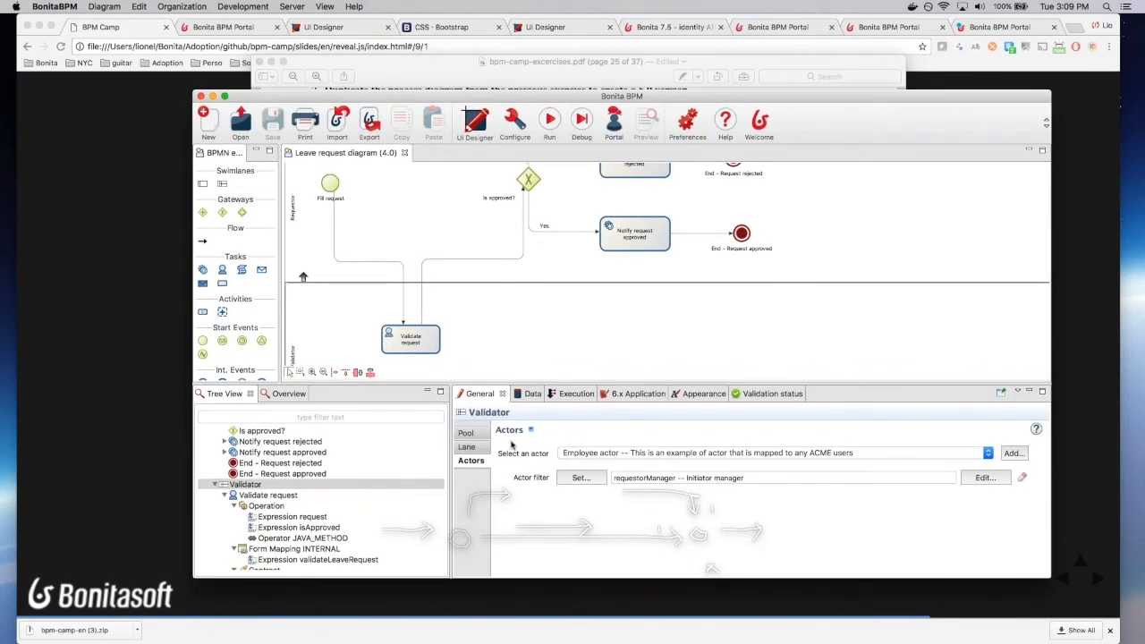
left_click(582, 477)
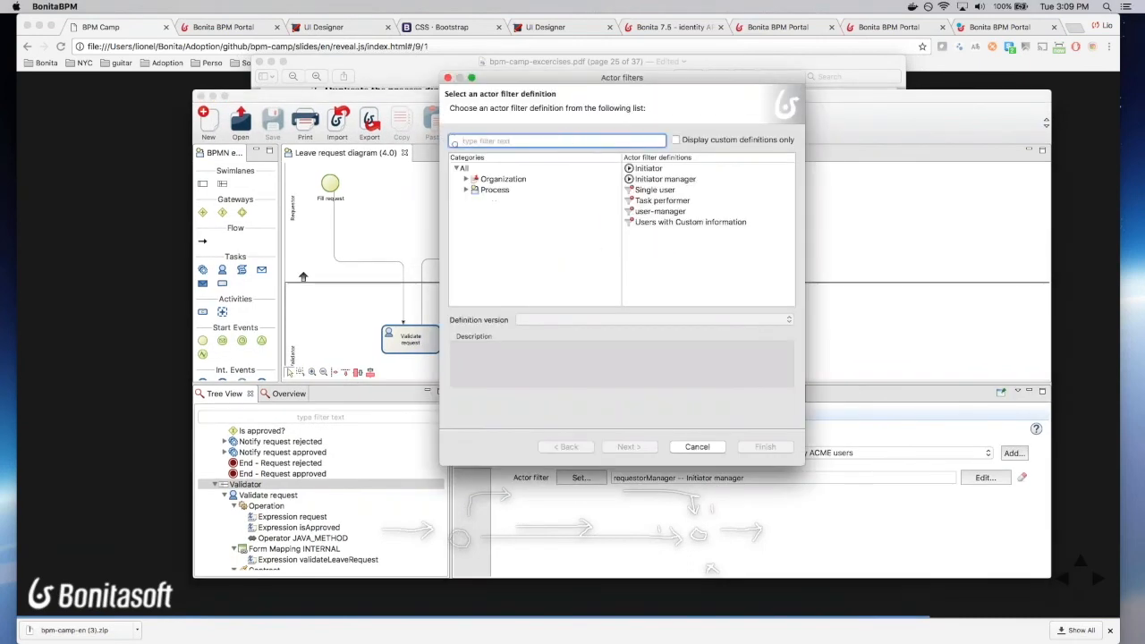
left_click(663, 190)
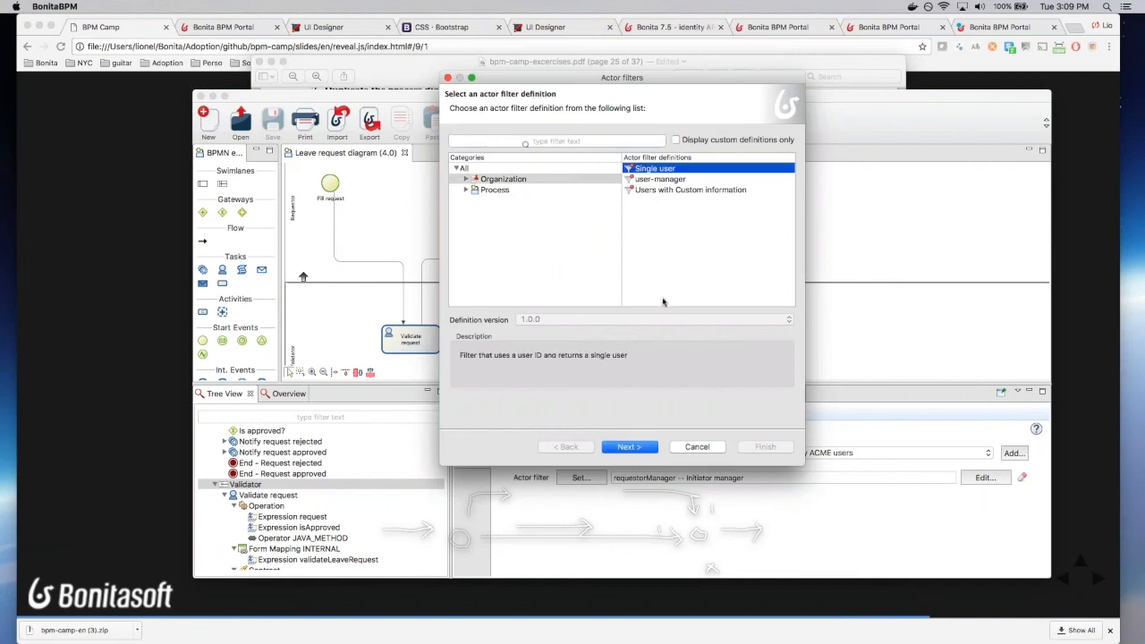
left_click(629, 446)
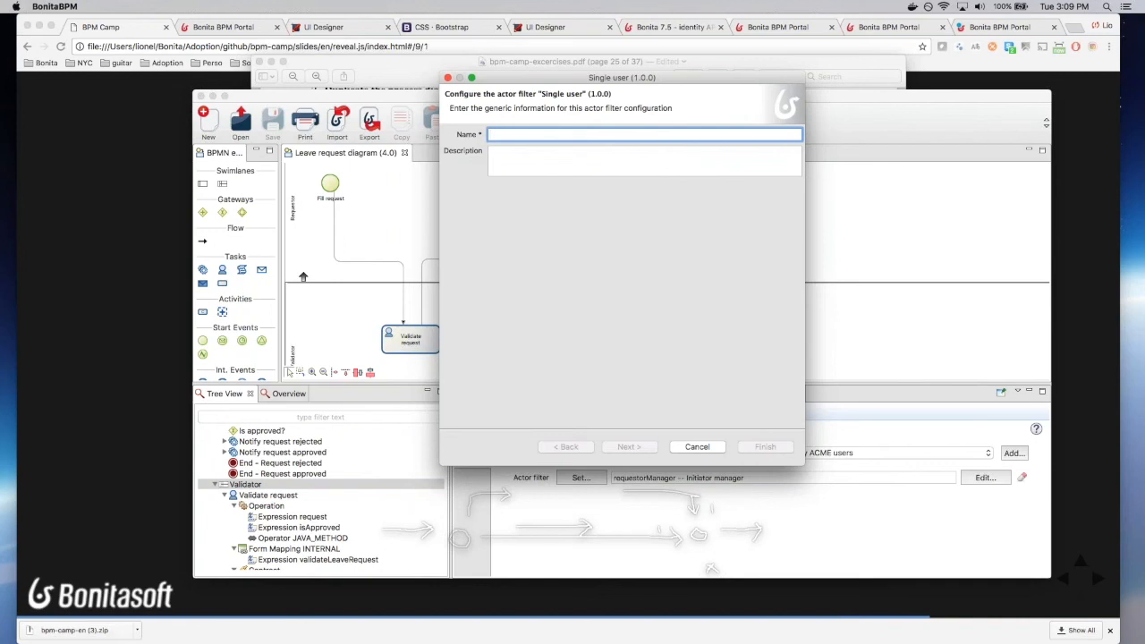
type("A sign")
key("BackSpace")
key("BackSpace")
type("n")
key("BackSpace")
key("BackSpace")
key("BackSpace")
type("specific user")
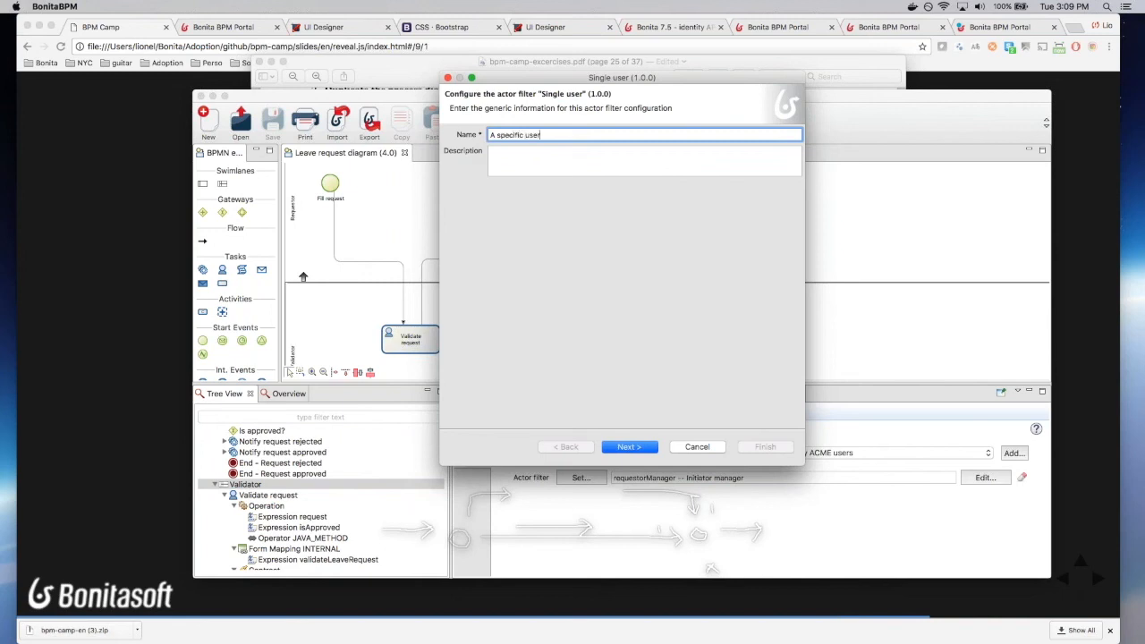
Step: Set the filter's user id to the Java getRequestorId expression, then cancel the filter
left_click(644, 447)
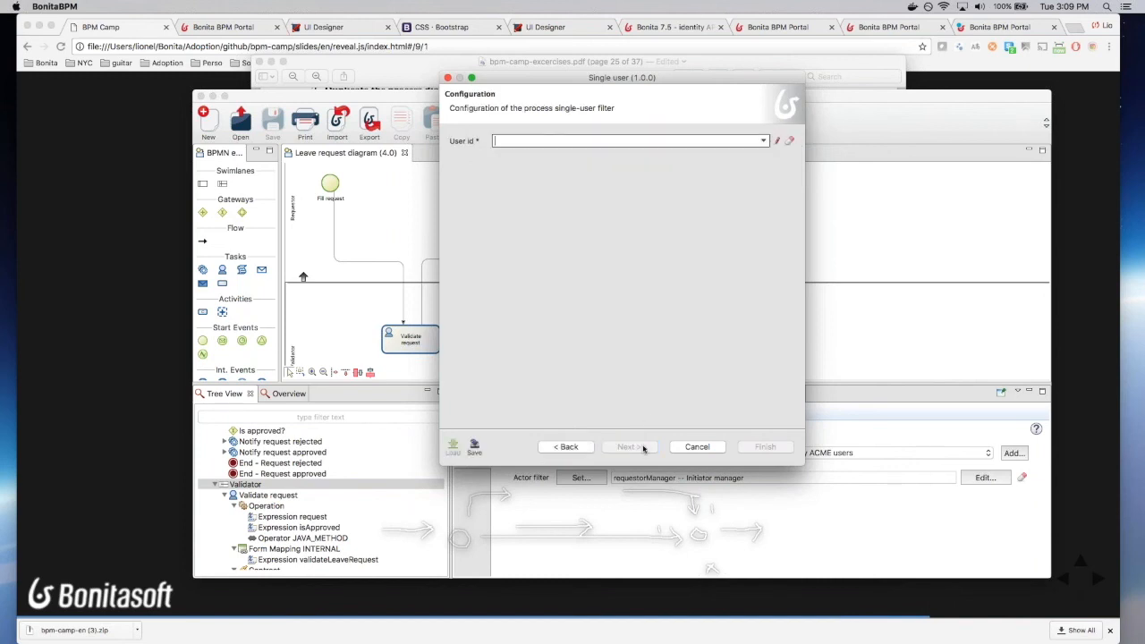
left_click(778, 141)
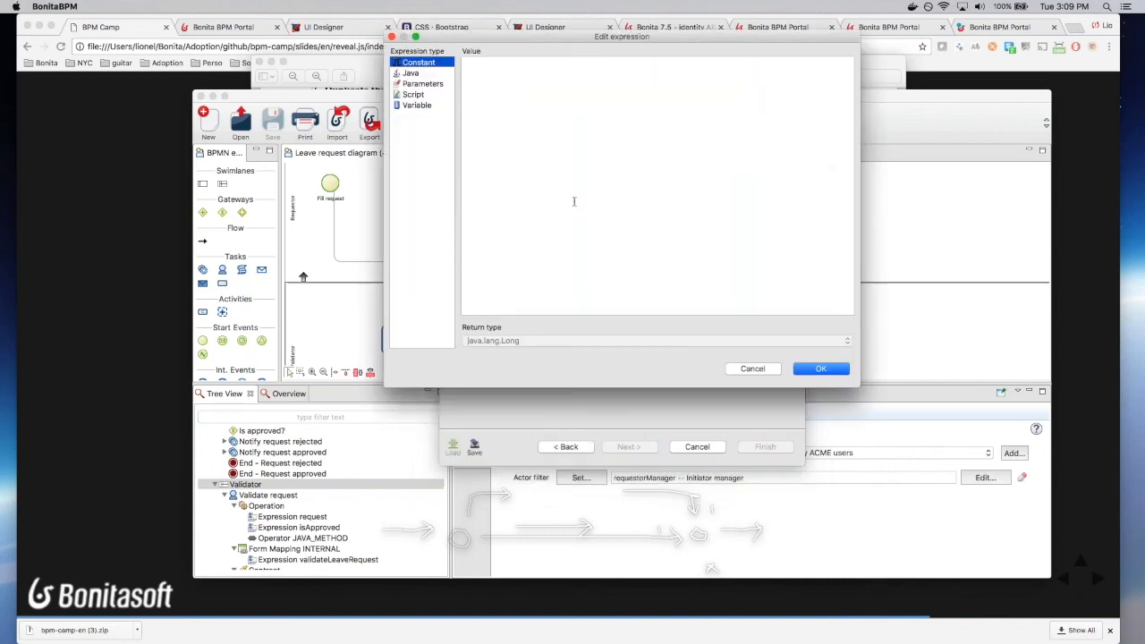
left_click(427, 73)
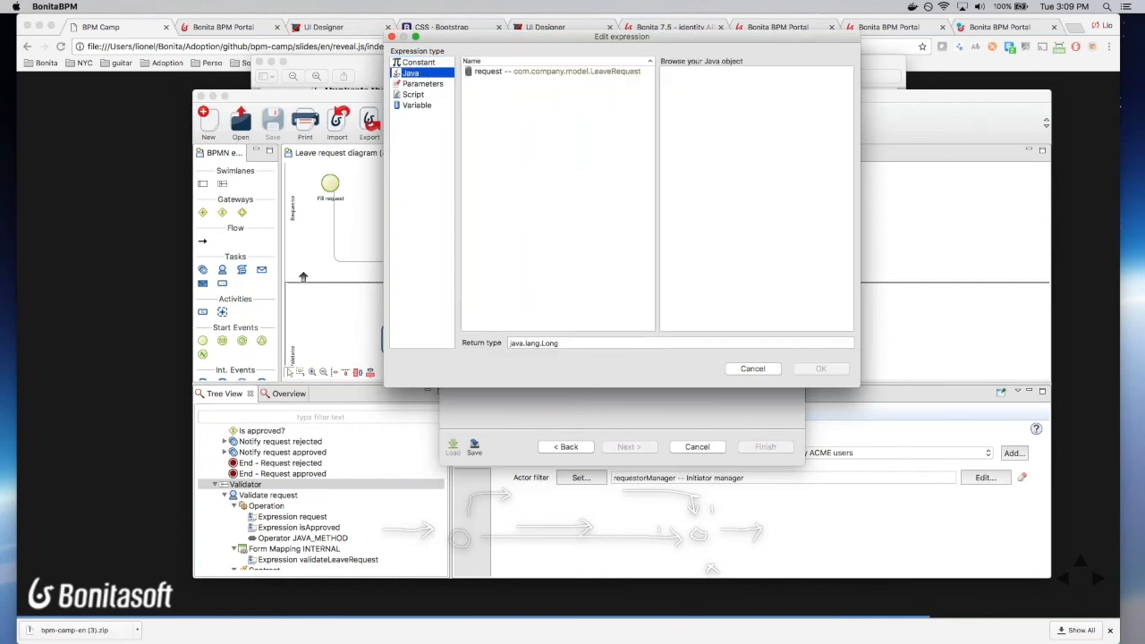
left_click(547, 73)
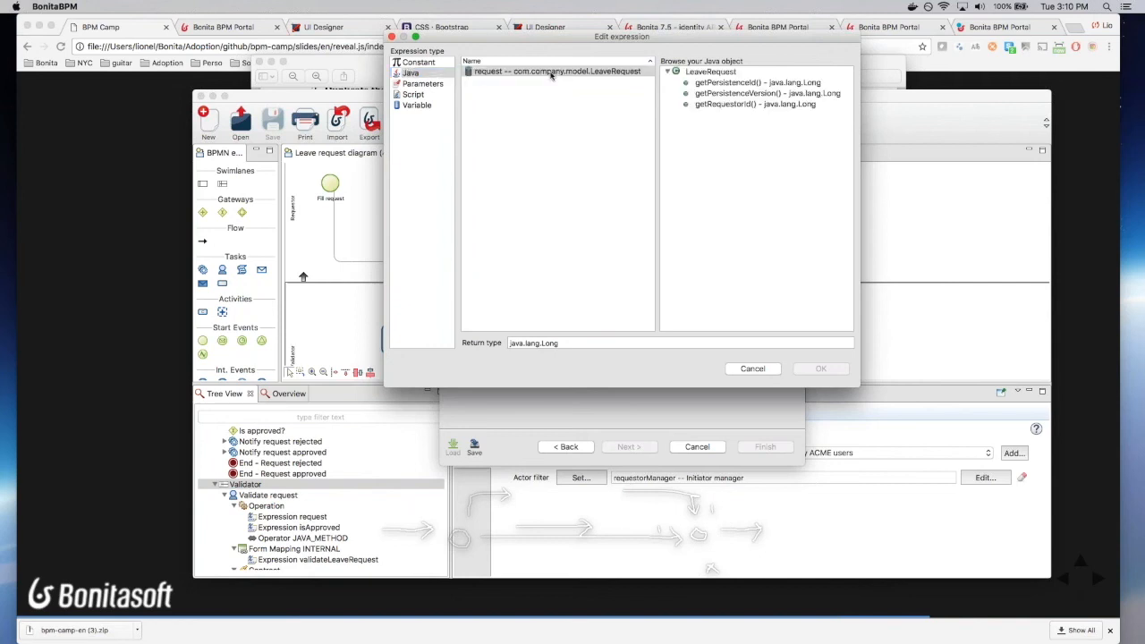
left_click(735, 106)
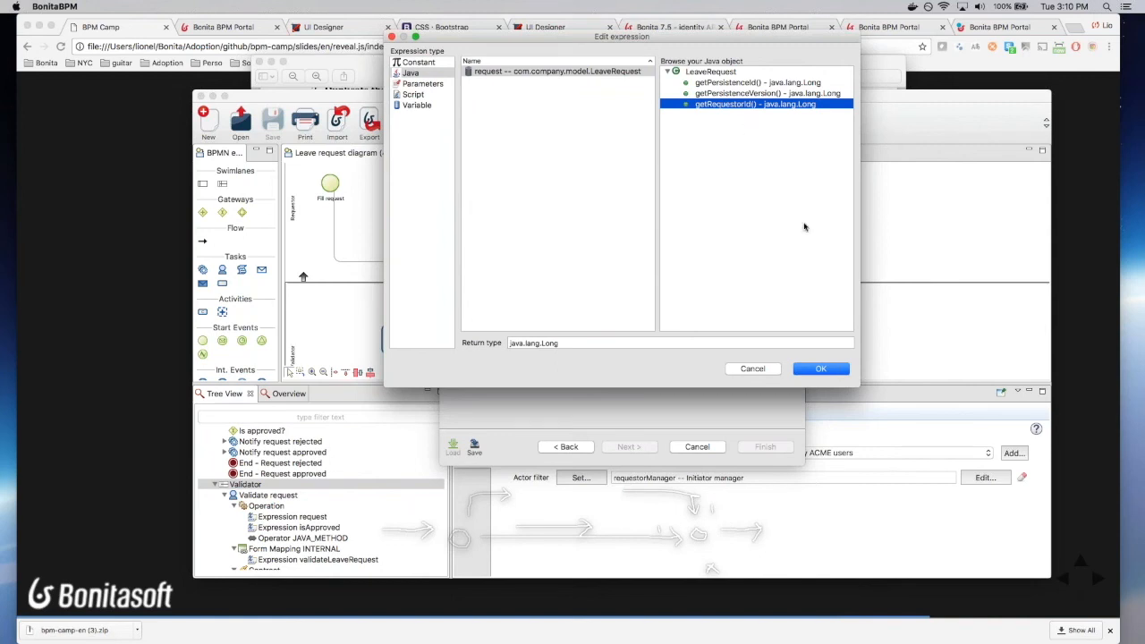
left_click(821, 368)
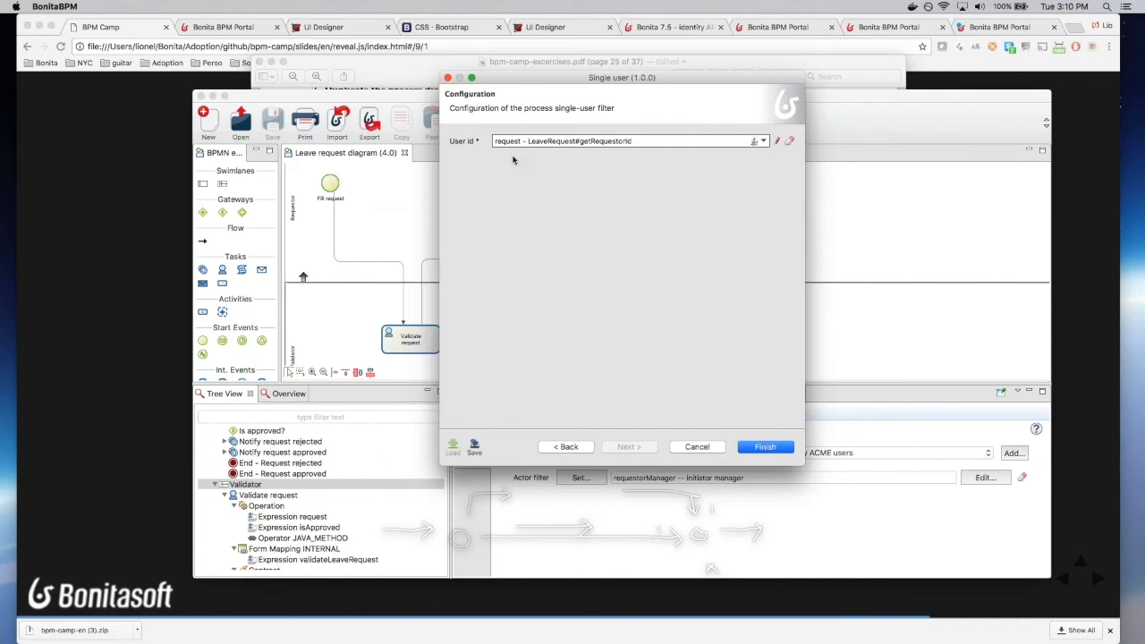
left_click(713, 447)
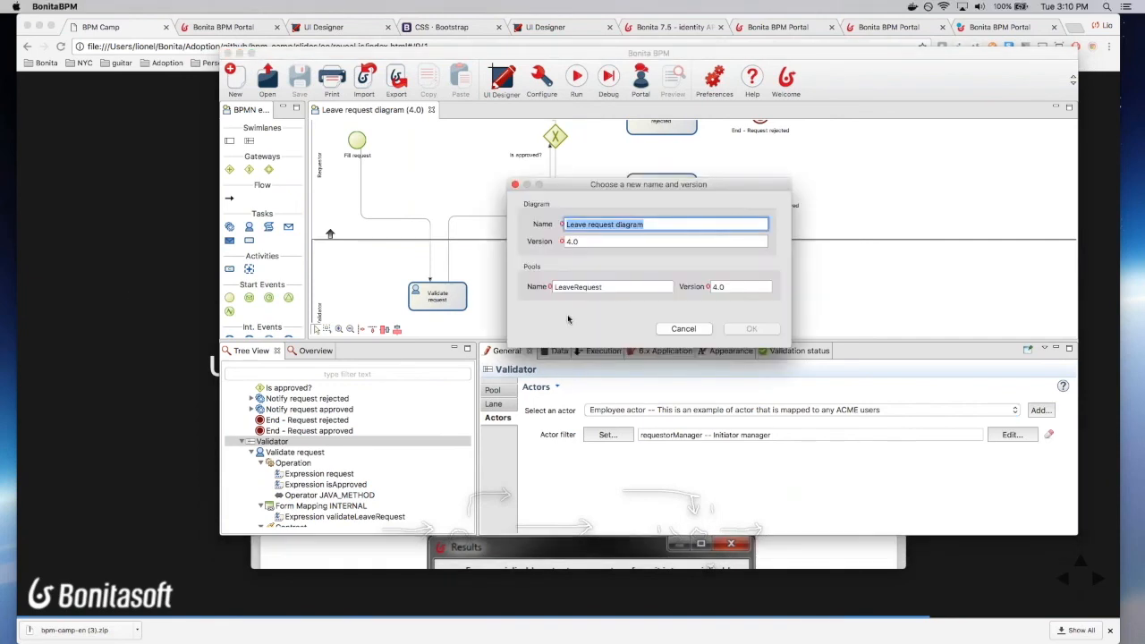
Step: Duplicate the diagram with both diagram and pool versions set to 5.0
left_click(572, 242)
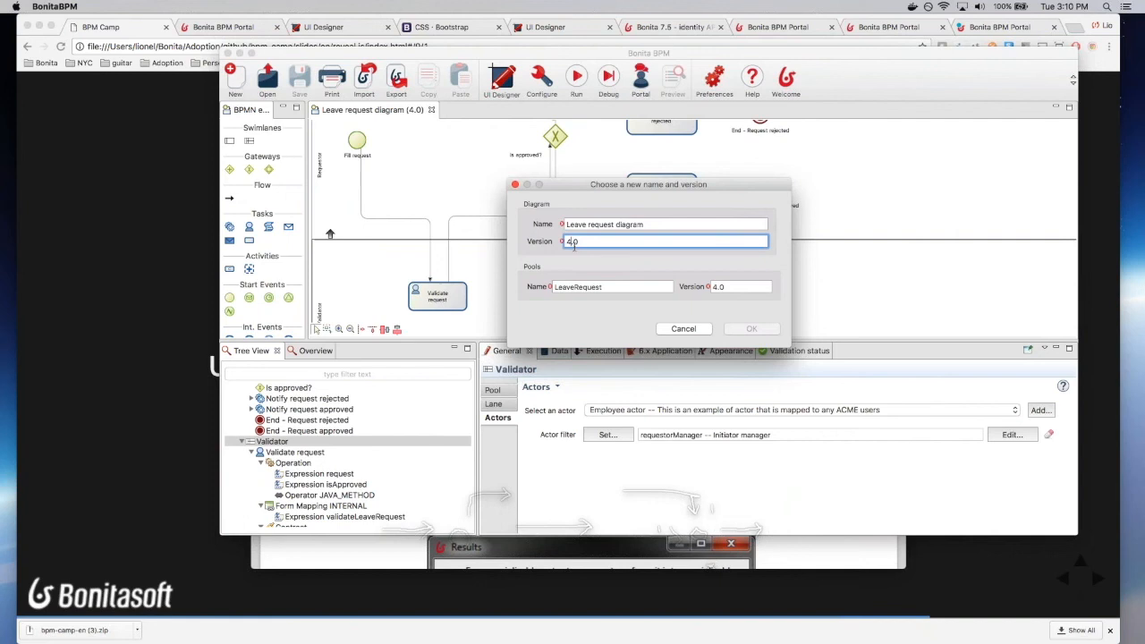
key("BackSpace")
type("5")
left_click(716, 287)
key("BackSpace")
type("5")
left_click(752, 329)
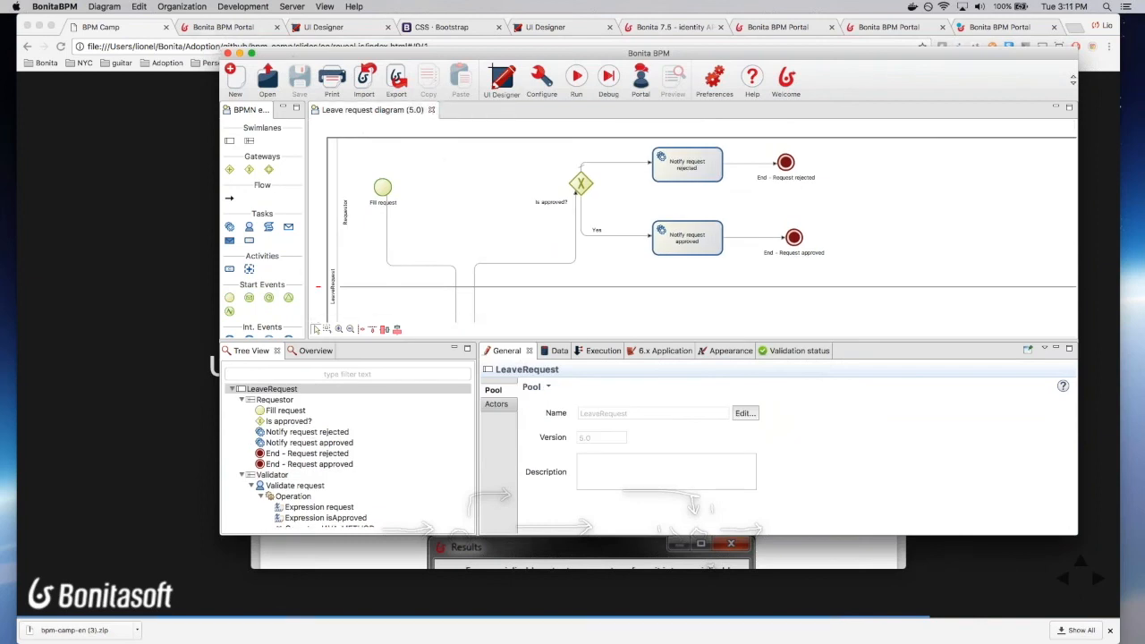
Step: Check the exercise PDF, then bring the Bonita BPM window back over the slide
key("super+Tab")
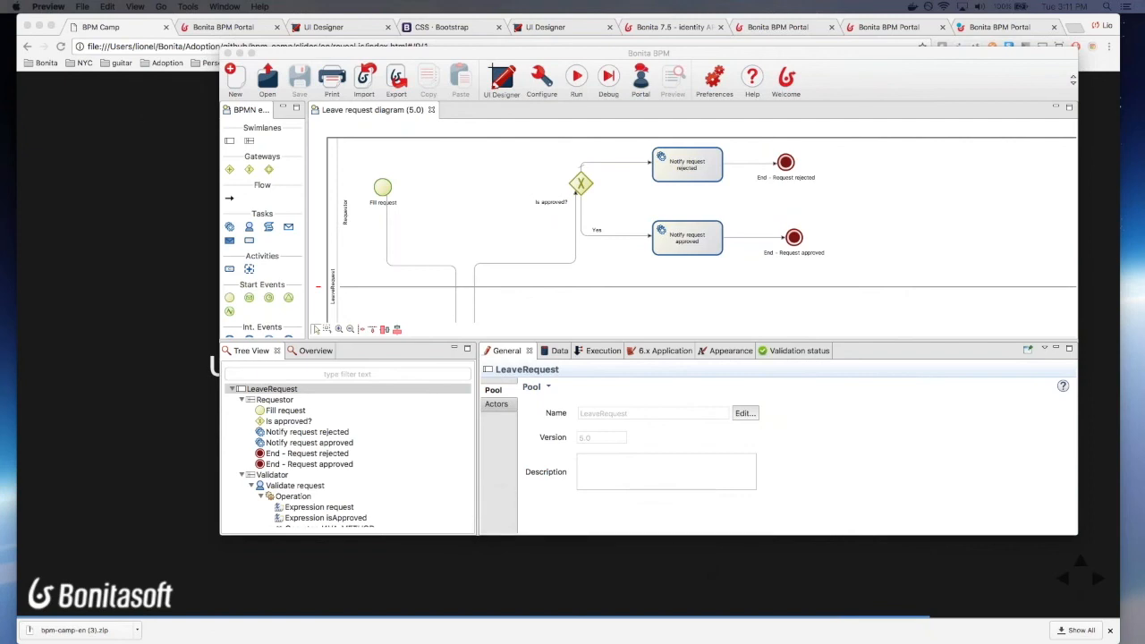
left_click_drag(515, 55, 0, 18)
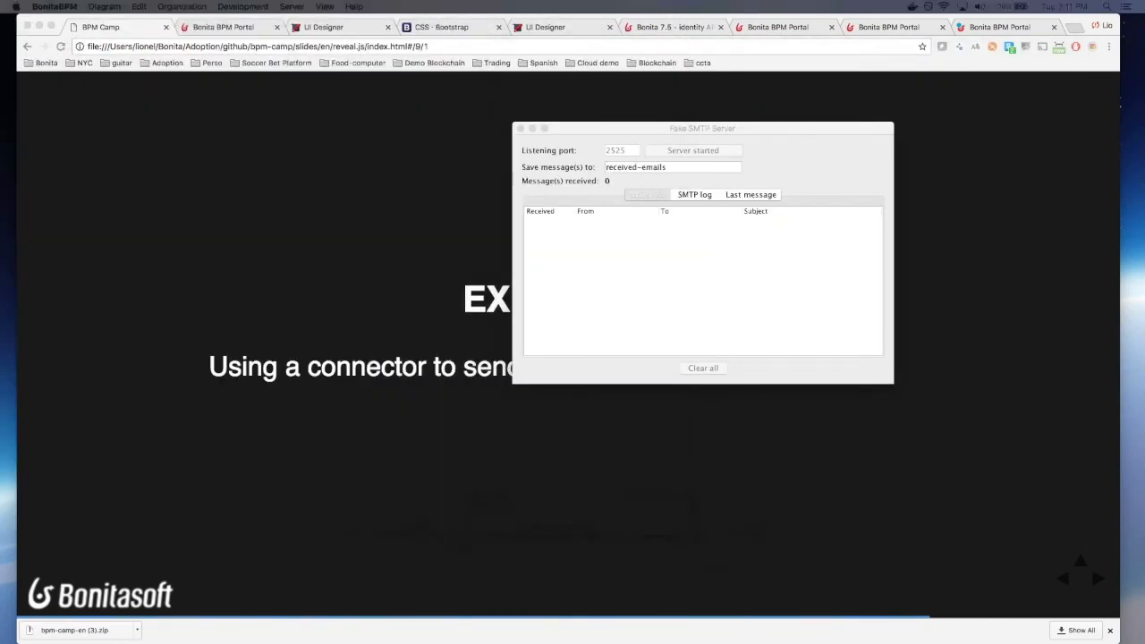
left_click_drag(0, 69, 343, 103)
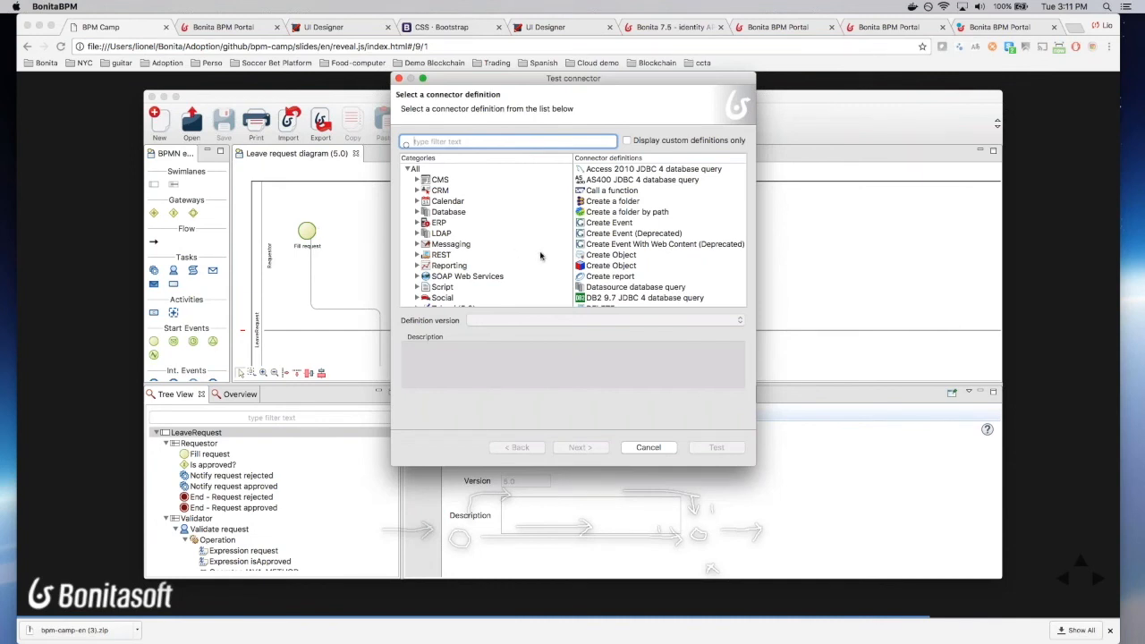
Step: Pick the Messaging category's Email (SMTP) connector for a test run and continue to its connection settings
scroll(597, 255, "down", 10)
scroll(492, 261, "down", 1)
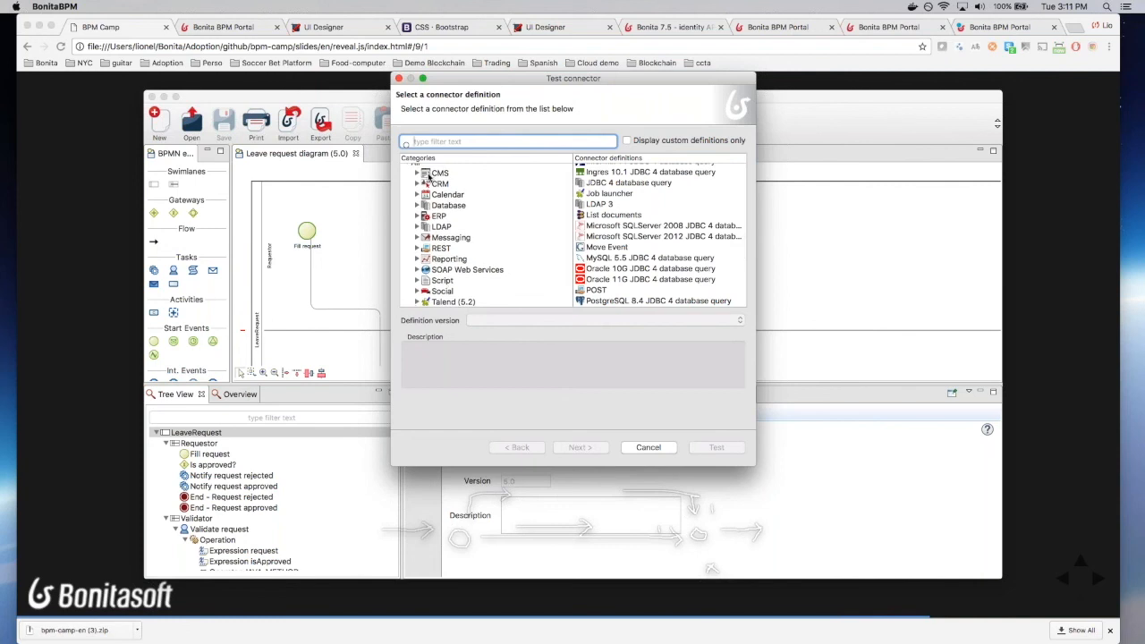
left_click(437, 258)
left_click(437, 248)
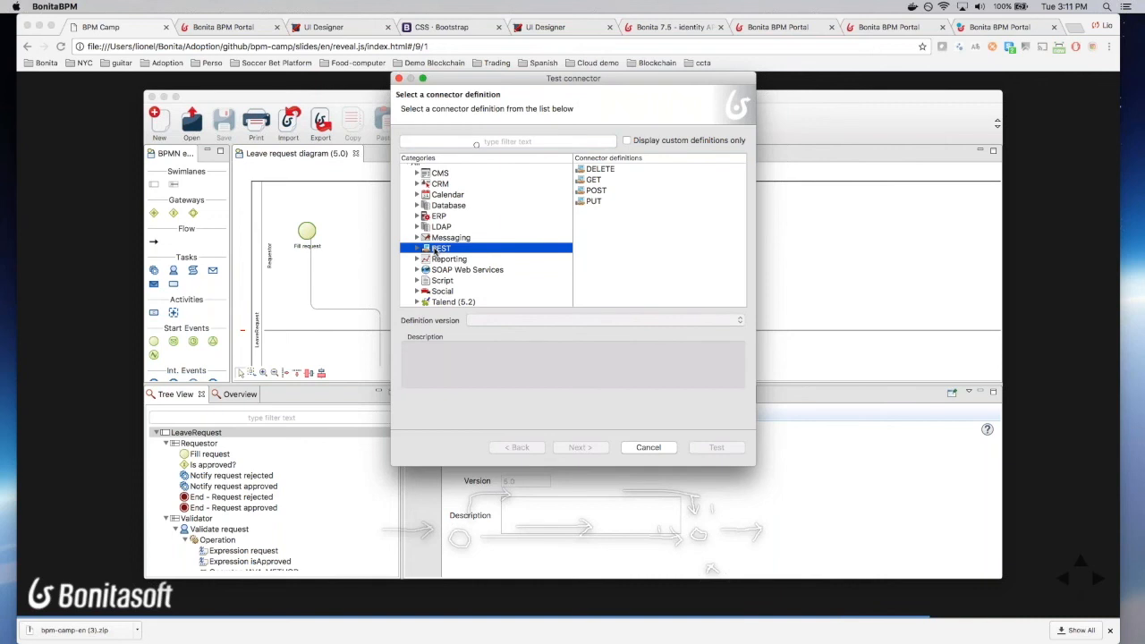
left_click(447, 204)
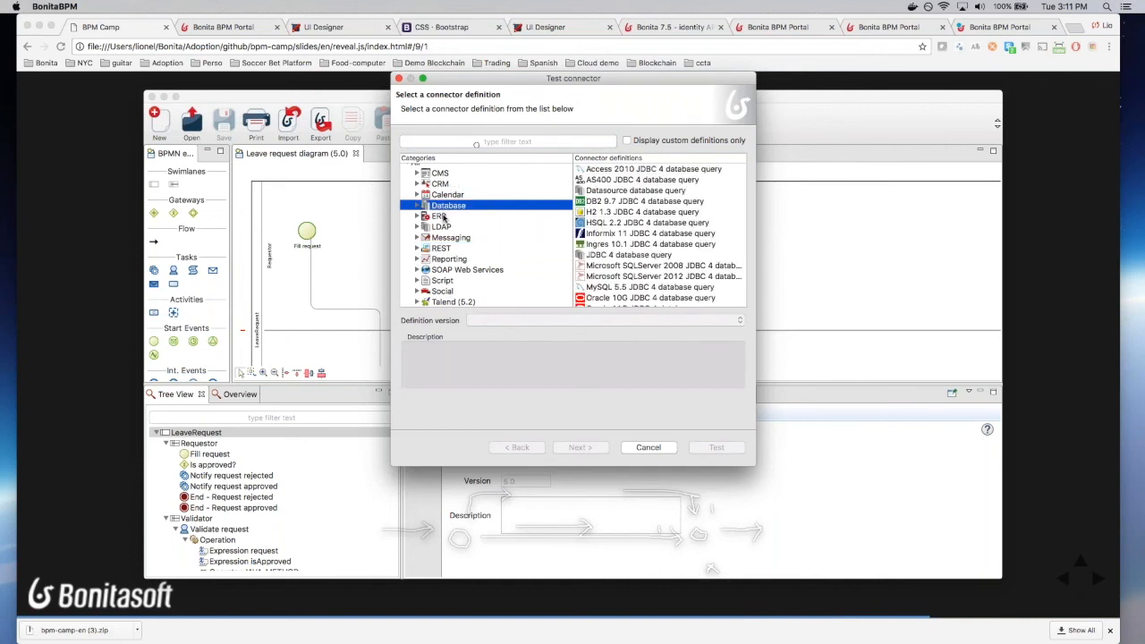
left_click(450, 238)
left_click(598, 171)
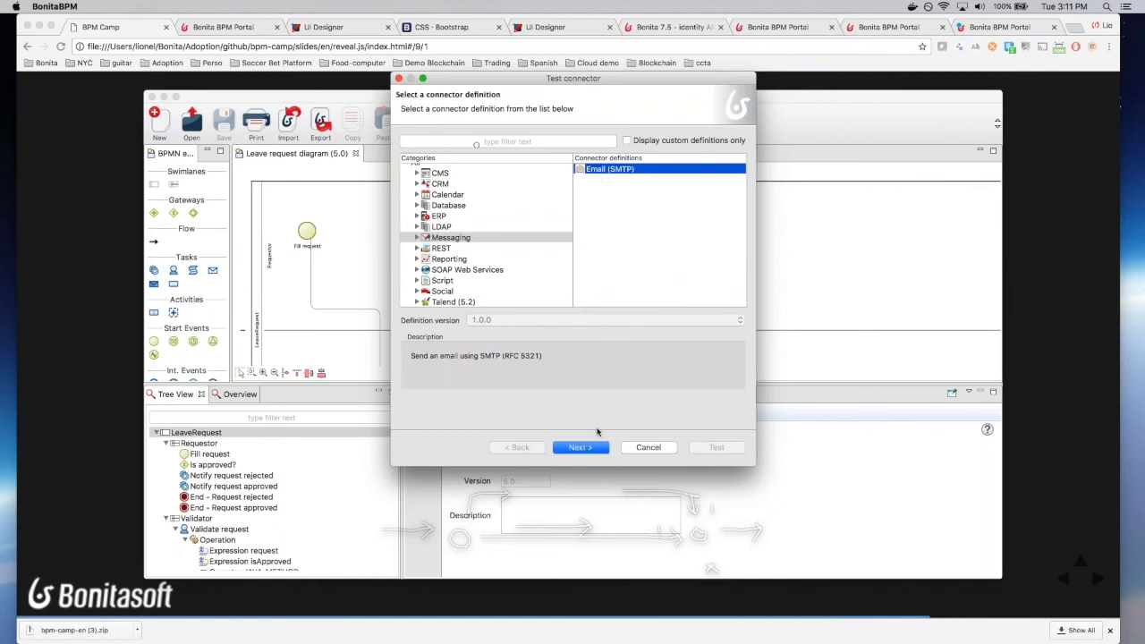
left_click(577, 447)
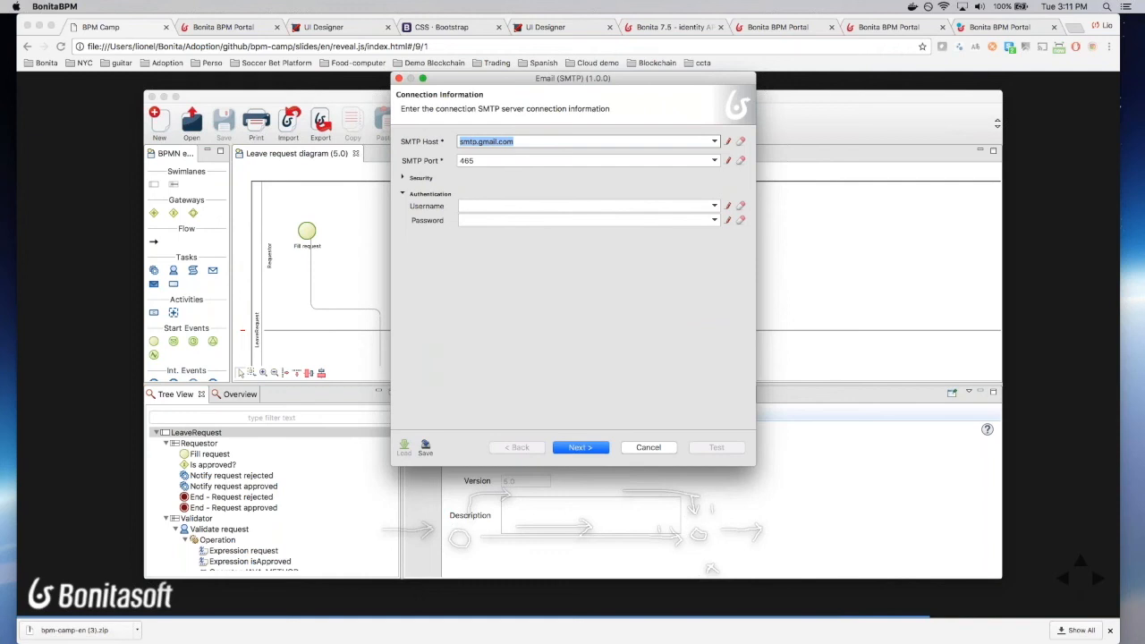
Step: Set SMTP host to localhost and port 2525, with SSL turned off
type("localhost")
left_click(510, 161)
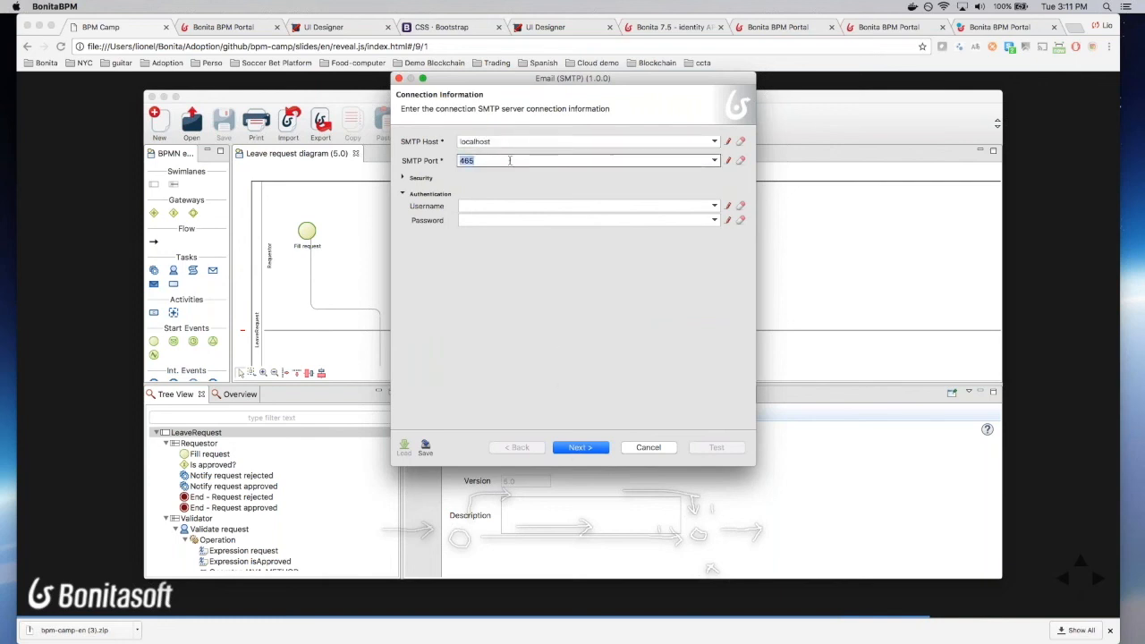
type("2525")
left_click(418, 179)
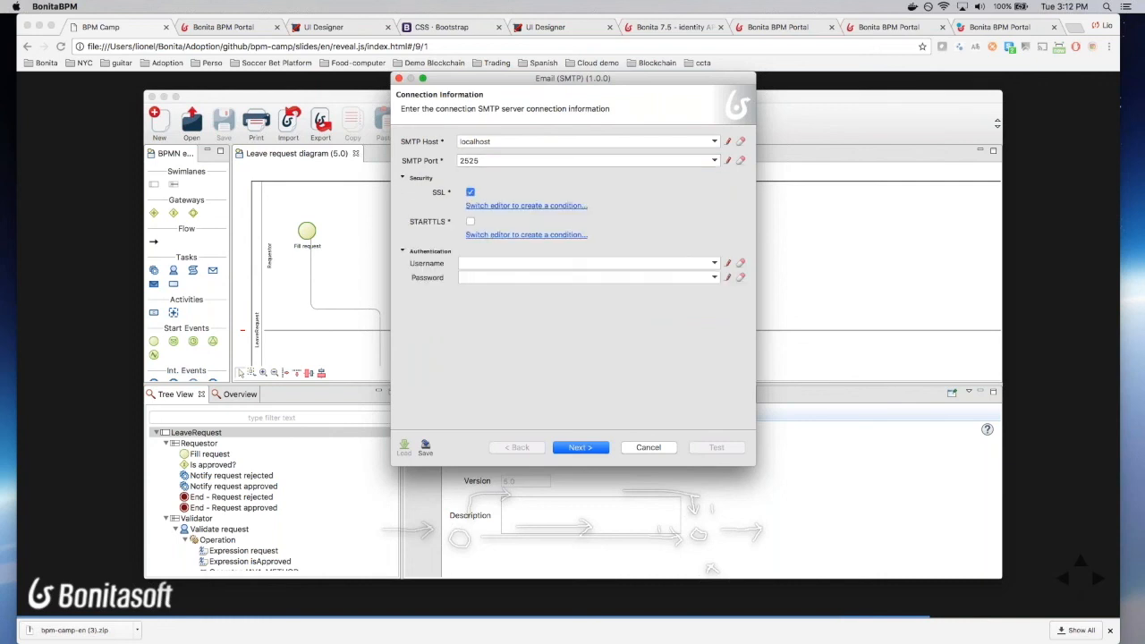
left_click(471, 193)
left_click(580, 448)
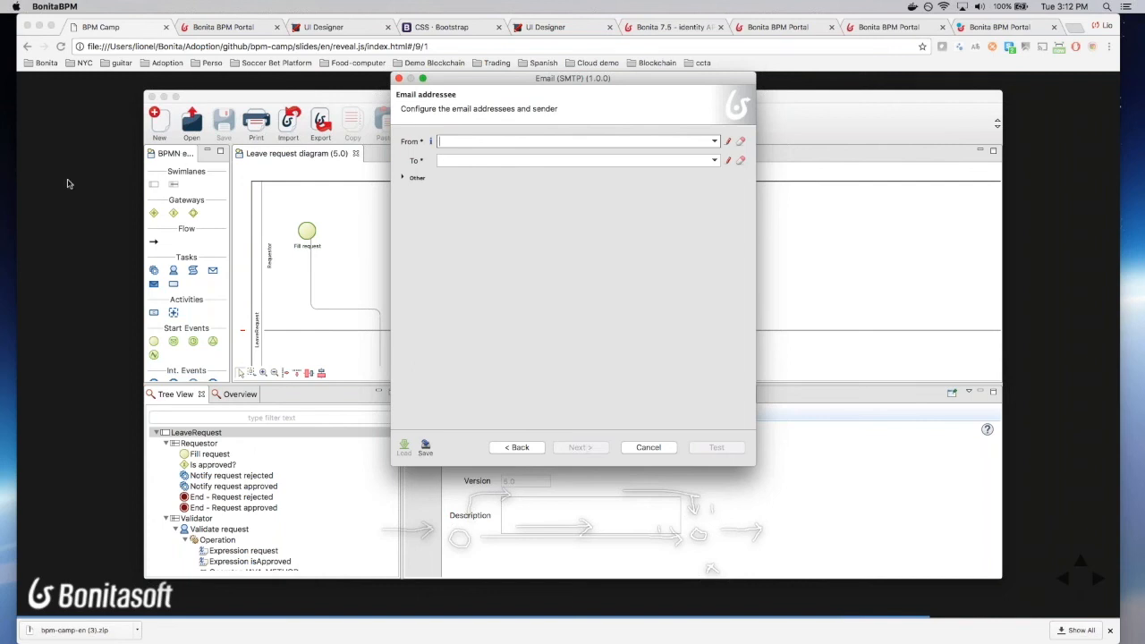
Step: Fill in the sender and recipient email addresses
type("from@acme.com")
key("Tab")
type("to@acme.com")
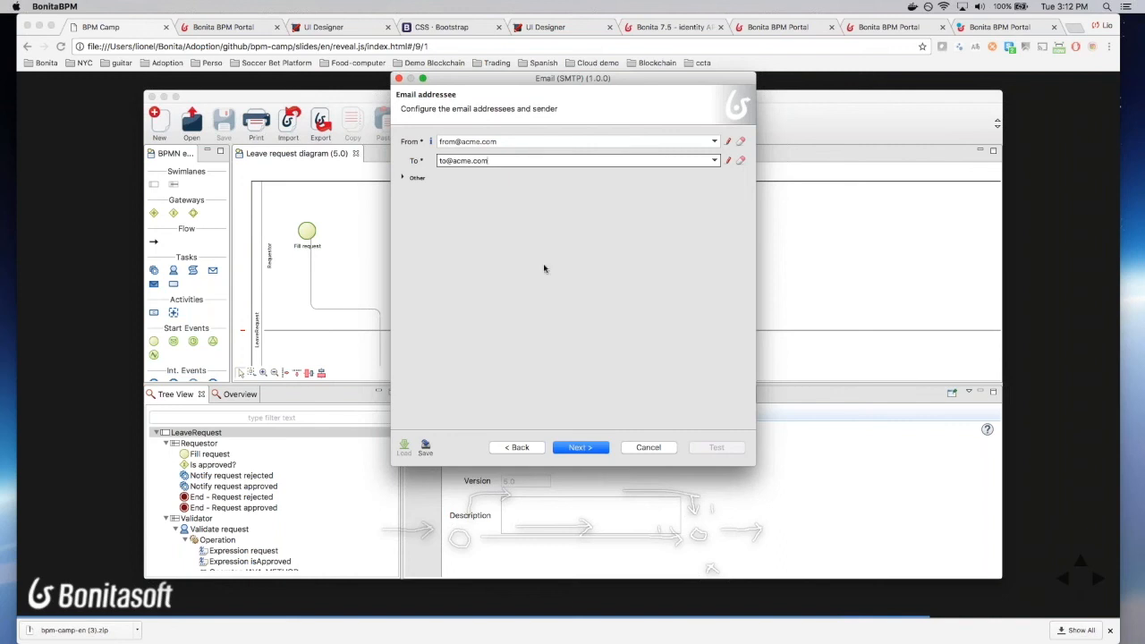
left_click(580, 447)
Step: Enter subject 'Bonita test', run the test without extra dependencies, and dismiss the results
type("Bonita test")
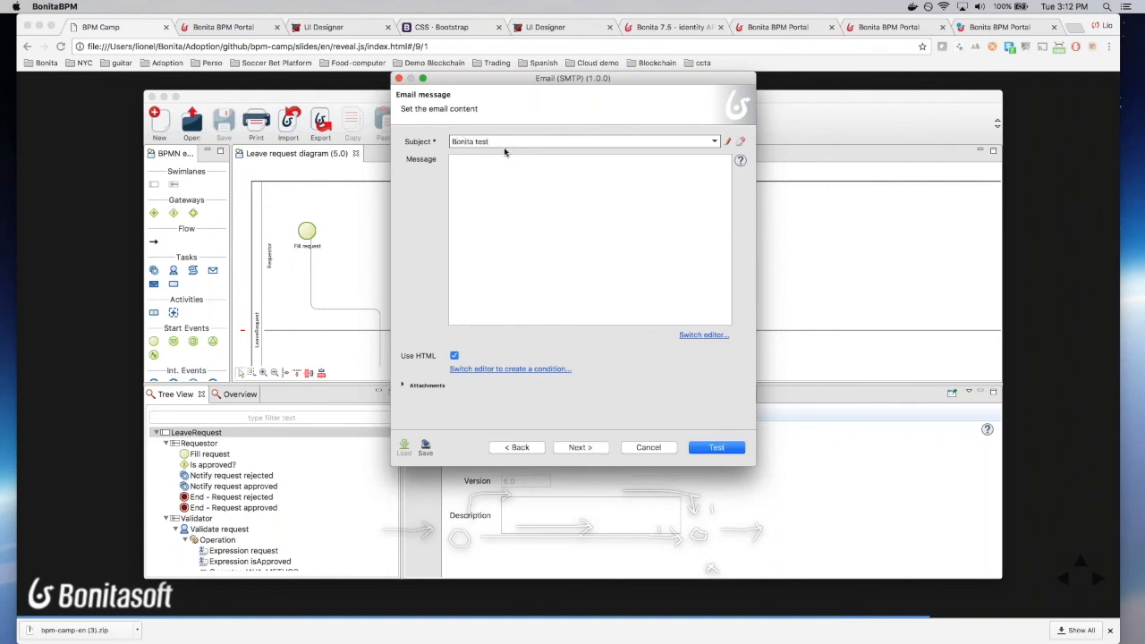
left_click(716, 448)
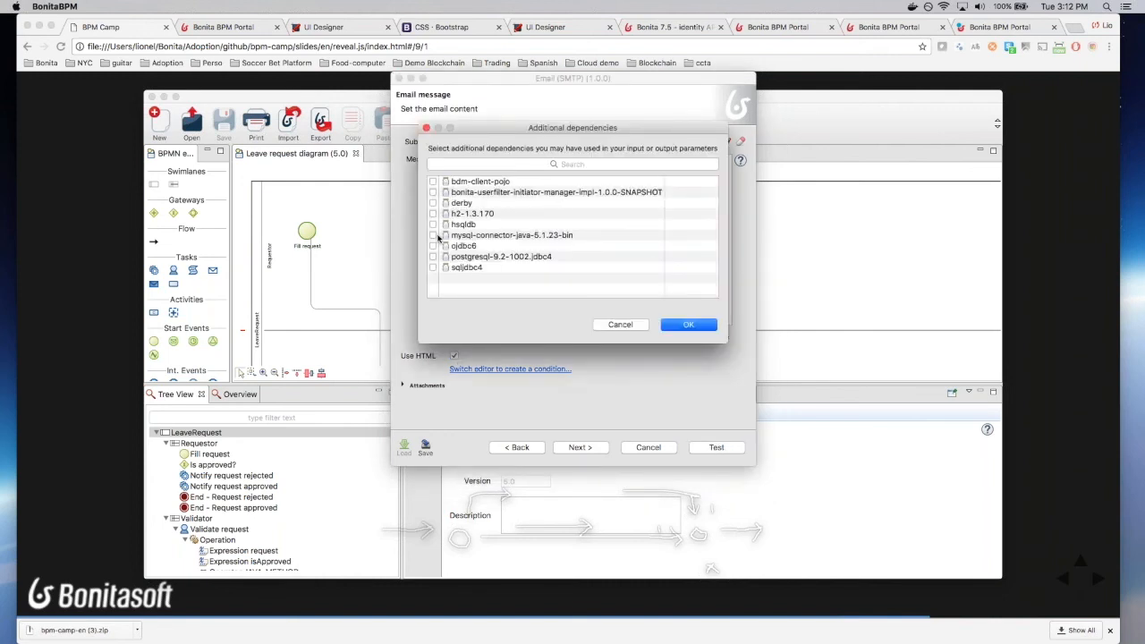
left_click(704, 327)
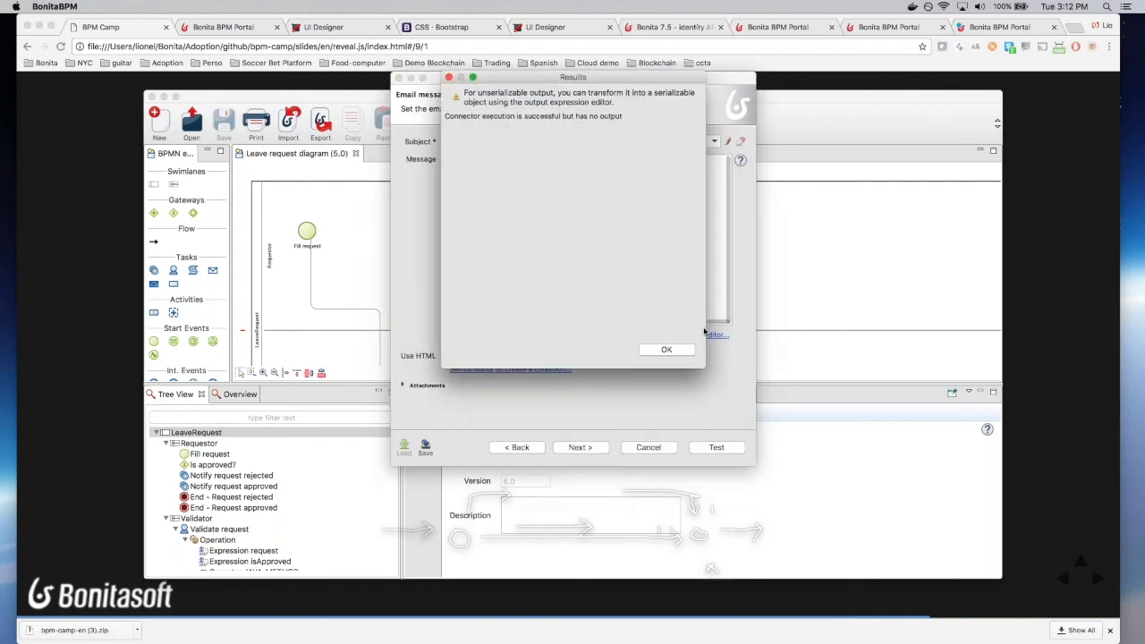
left_click(660, 349)
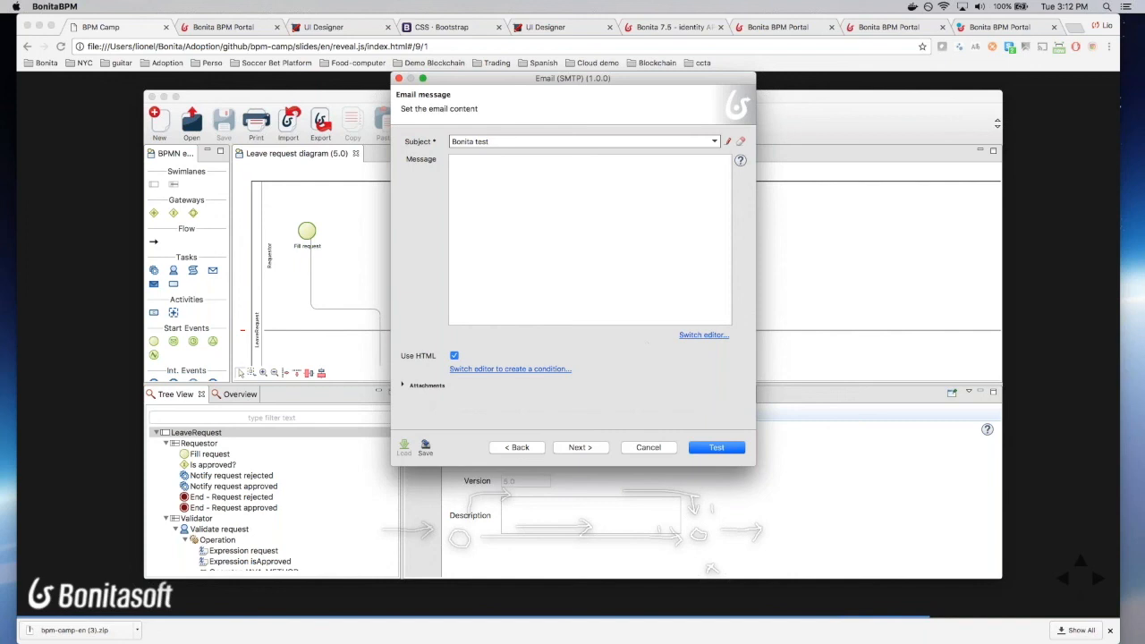
Step: Open the received 'Bonita test' email in FakeSMTP, clear all saved emails, and return to Bonita
key("super+Tab")
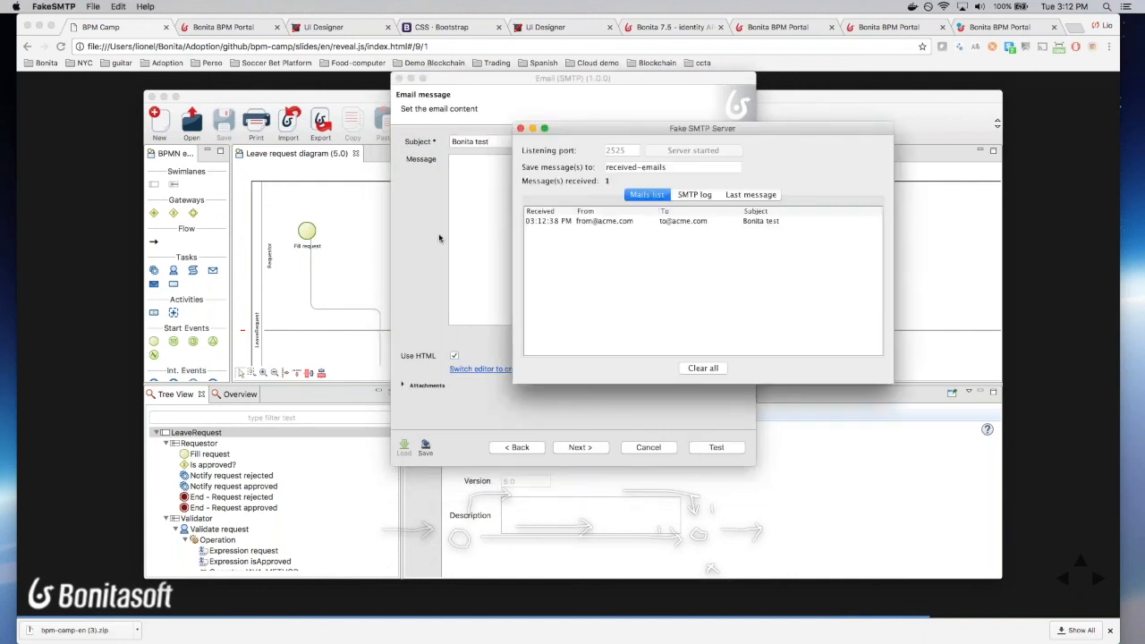
left_click(623, 221)
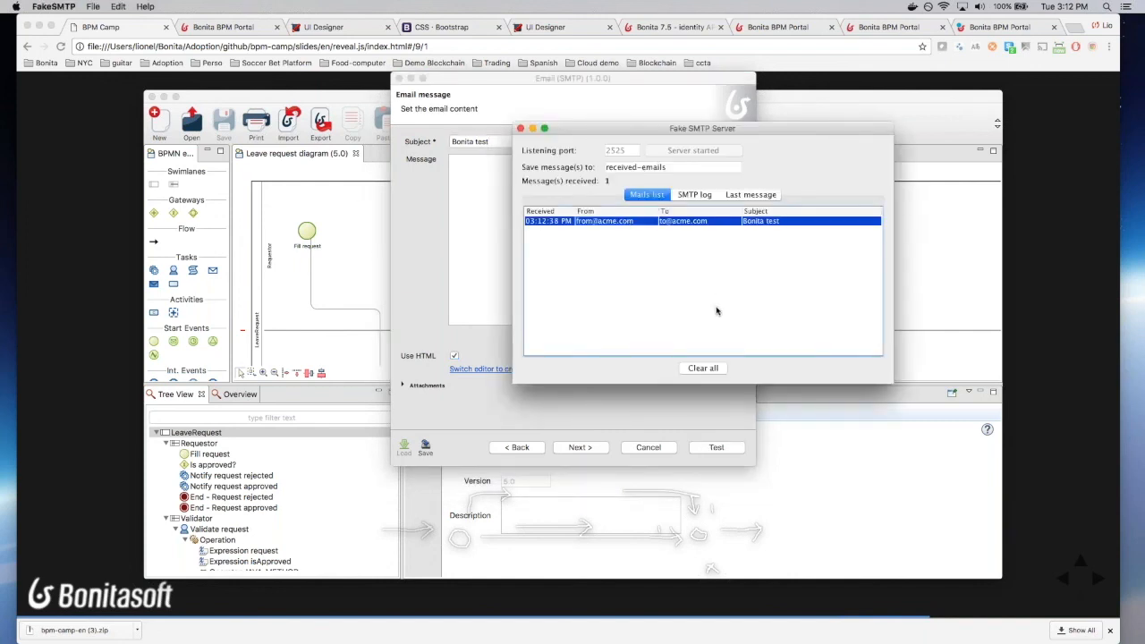
left_click(696, 370)
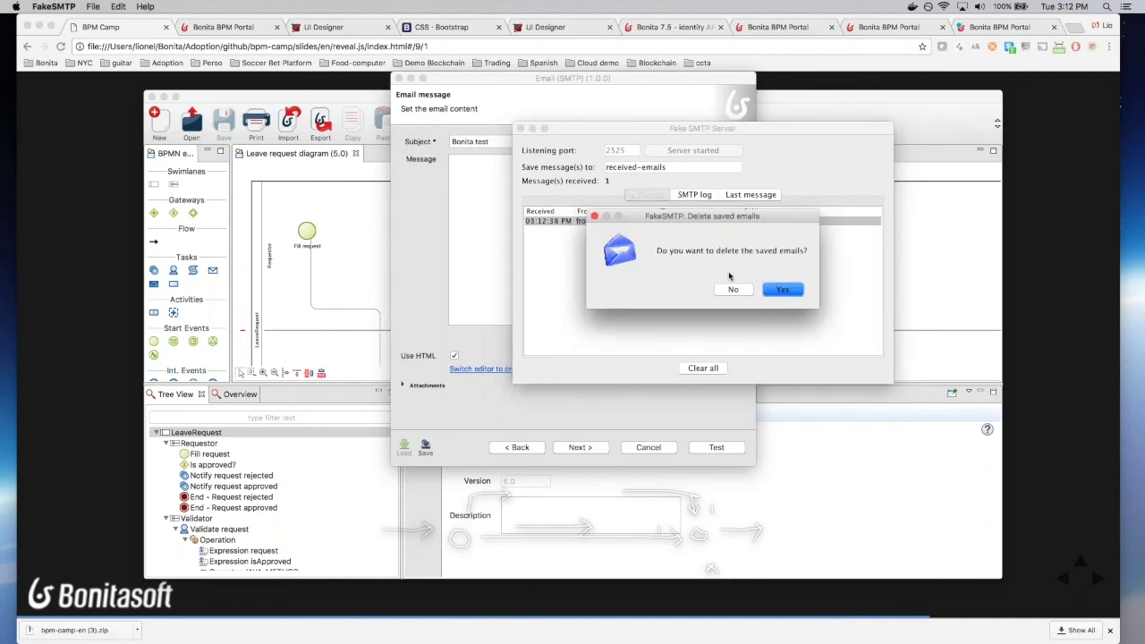
left_click(782, 291)
left_click(430, 328)
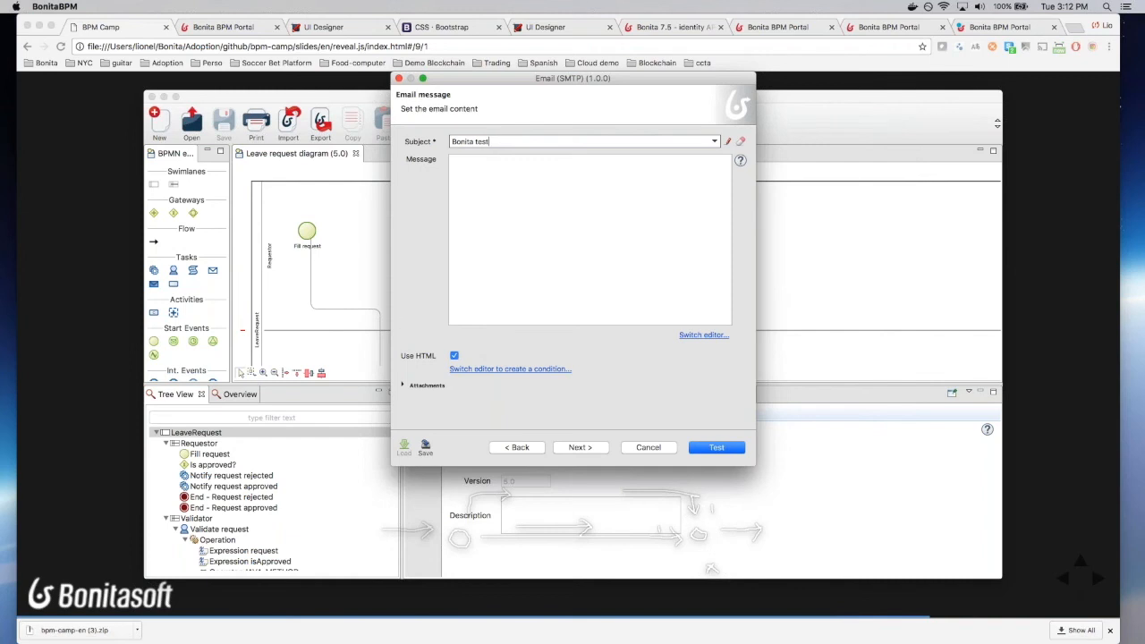
Step: Save the connector settings as configuration 'emailConfig' and cancel out of the test wizard
left_click(425, 448)
left_click(478, 290)
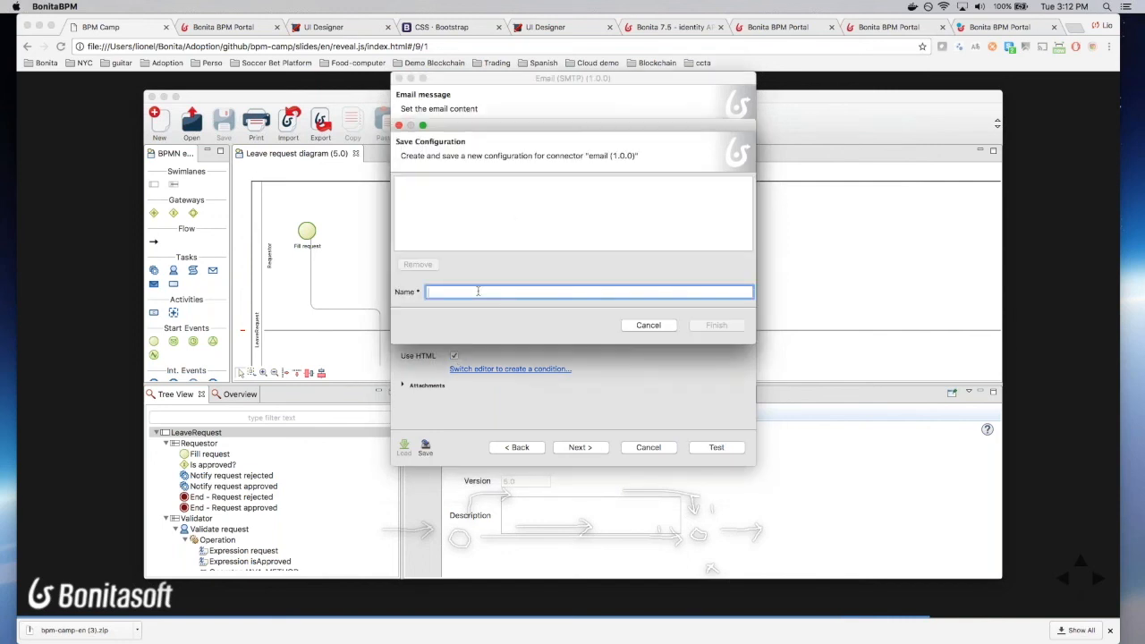
type("emailConfig")
left_click(729, 328)
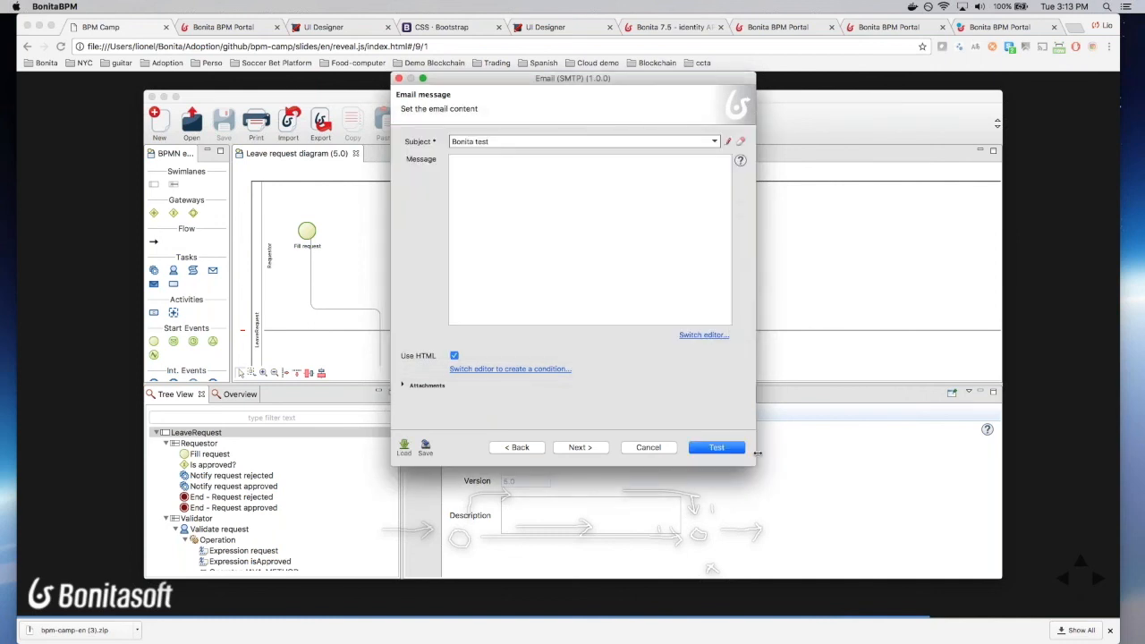
left_click(650, 449)
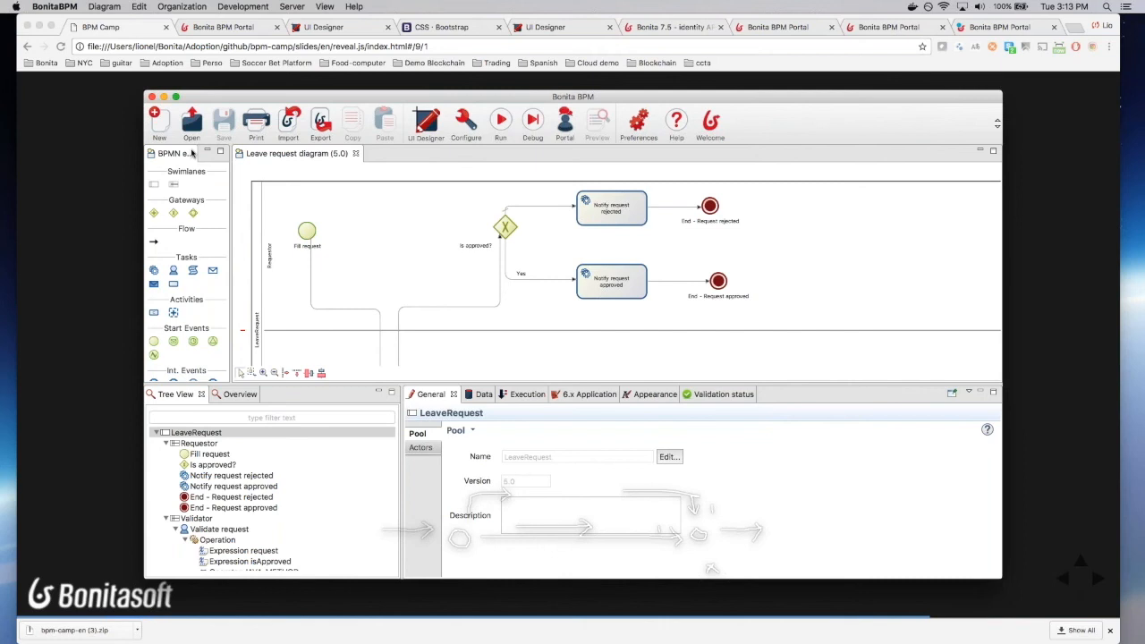
Step: Show the Notify request approved task's Execution settings with its empty connectors list, enlarging the properties panel
left_click(567, 191)
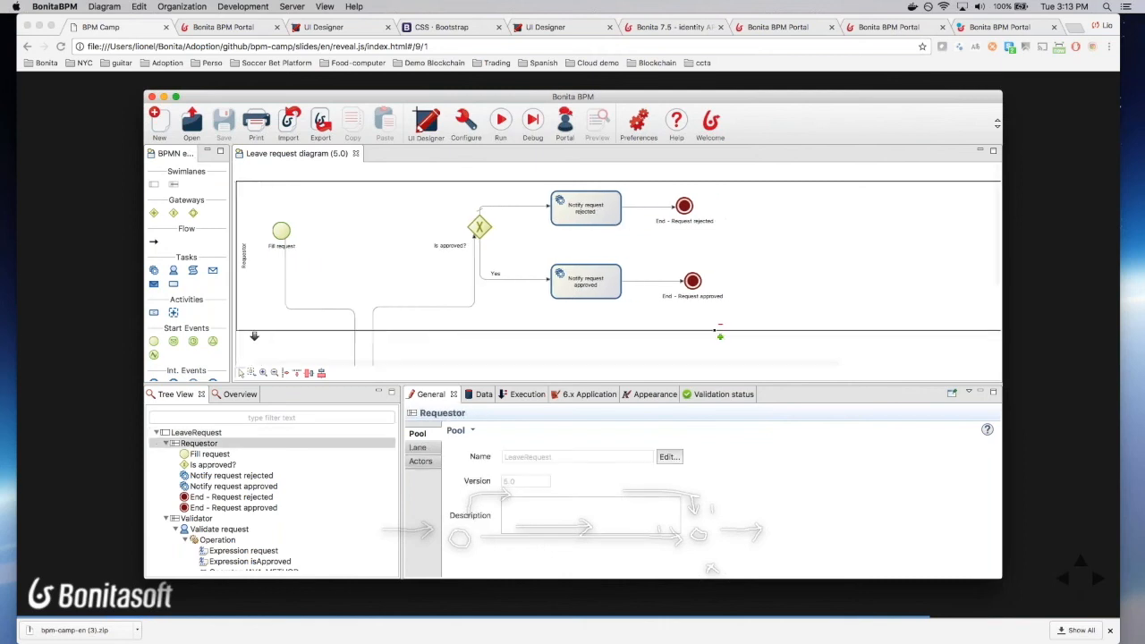
left_click(580, 205)
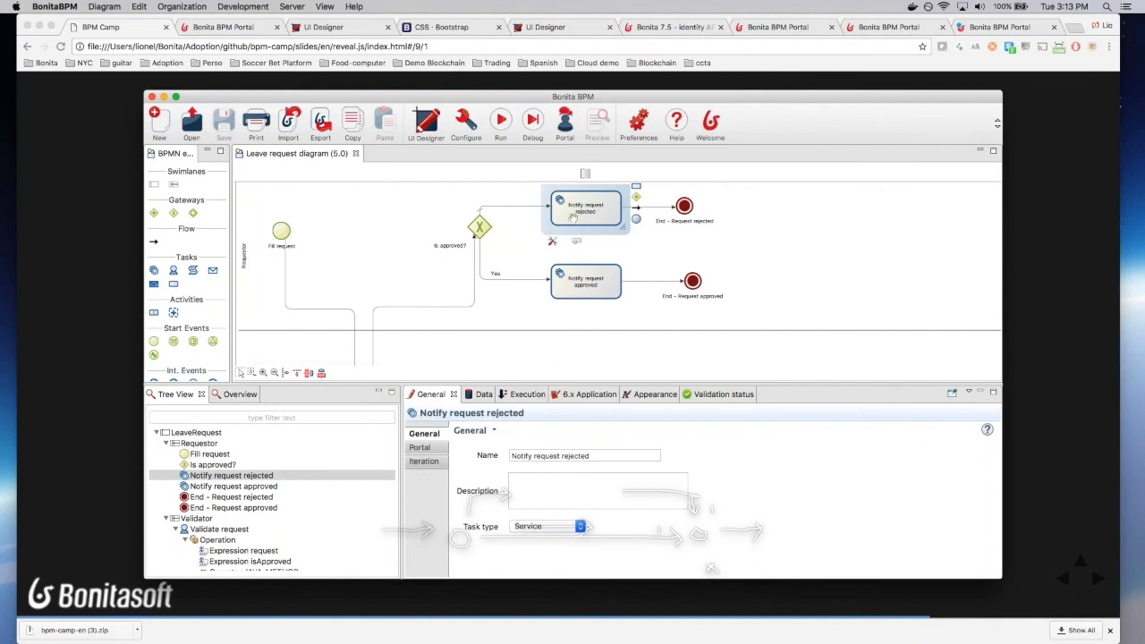
left_click(579, 285)
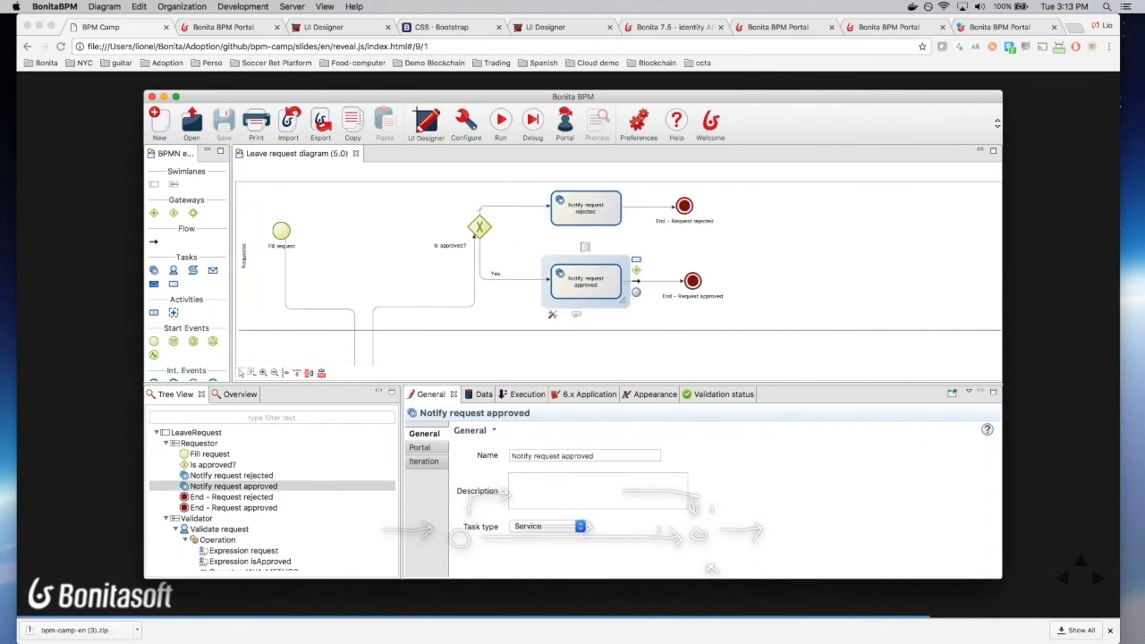
left_click(524, 395)
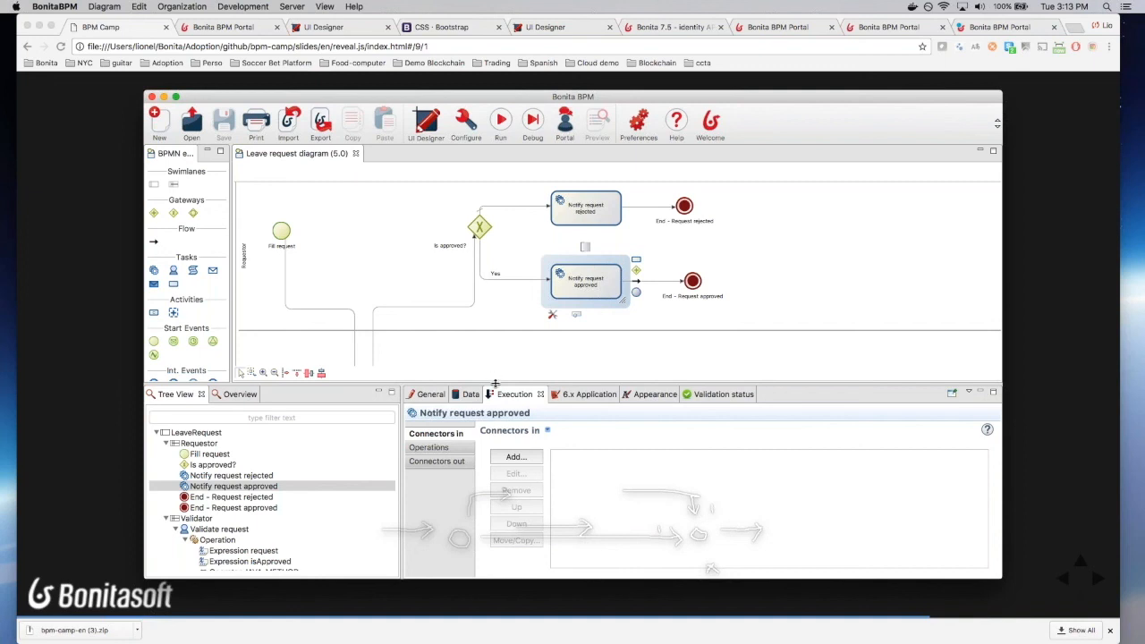
left_click_drag(491, 378, 491, 336)
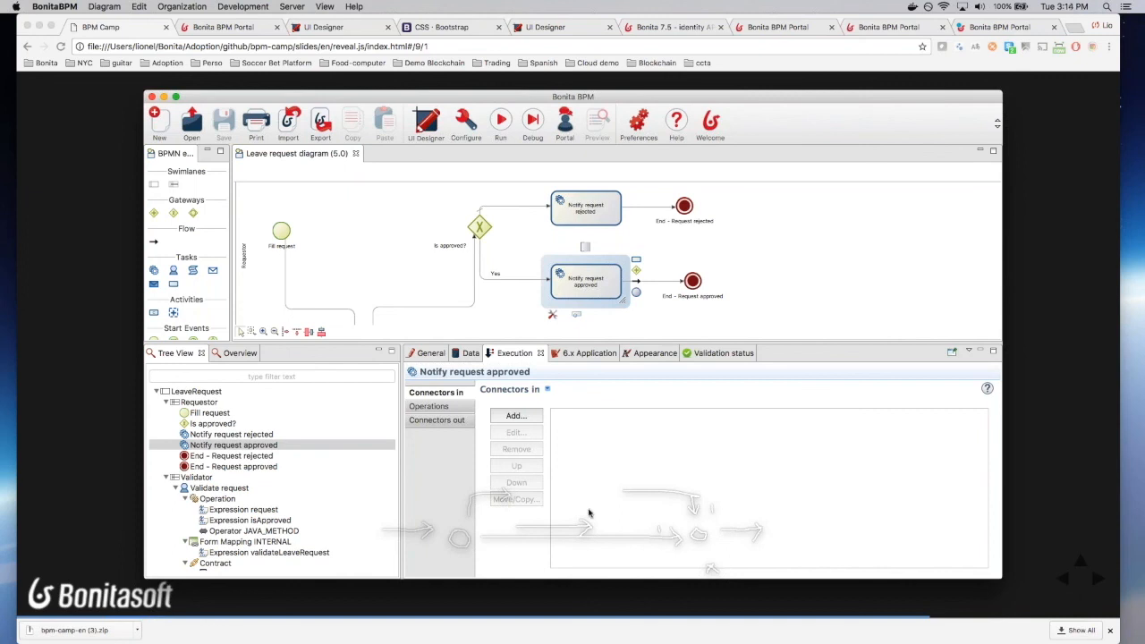
Step: Add an Email (SMTP) input connector named sendRequestApprovedEmail to the task
left_click(516, 416)
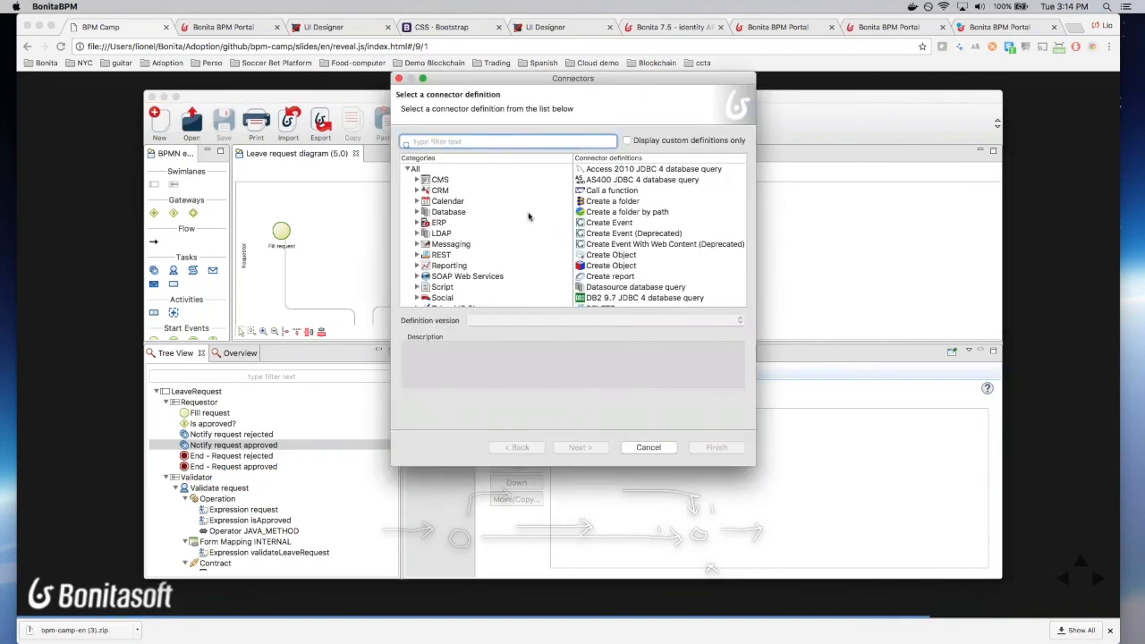
type("email")
left_click(629, 173)
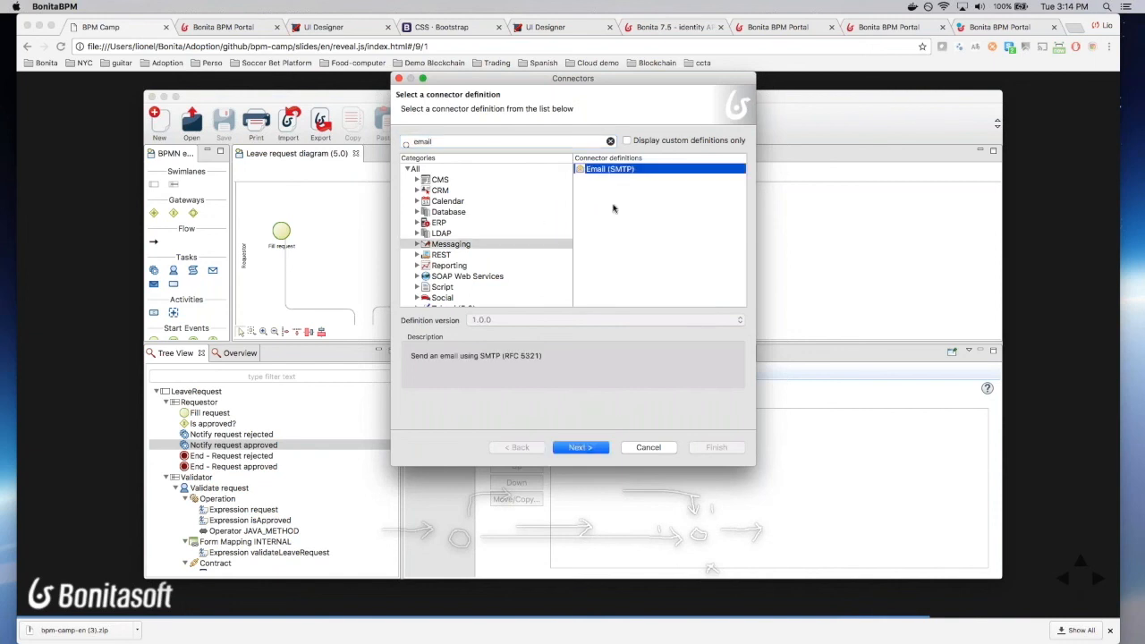
left_click(579, 447)
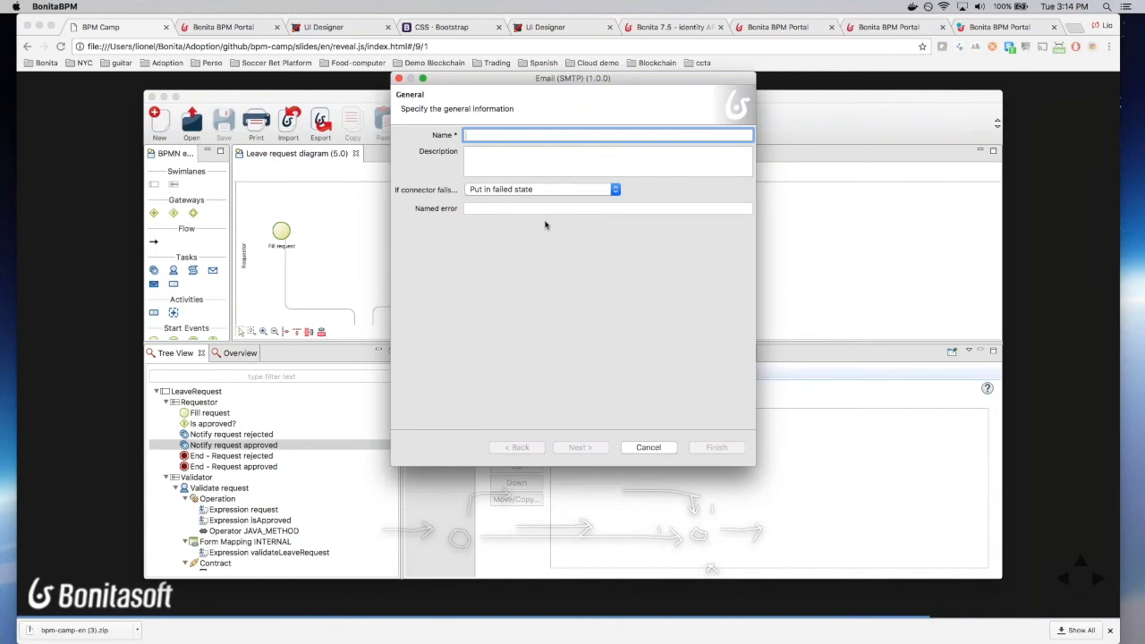
type("sendRequest")
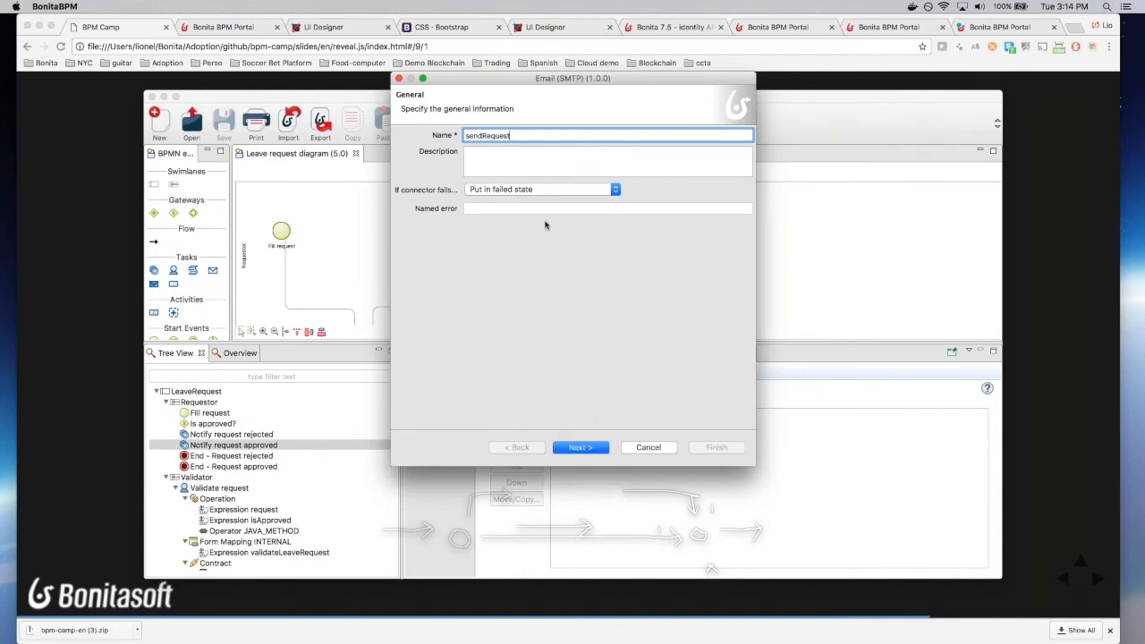
type("ApprovedEmail")
left_click(580, 447)
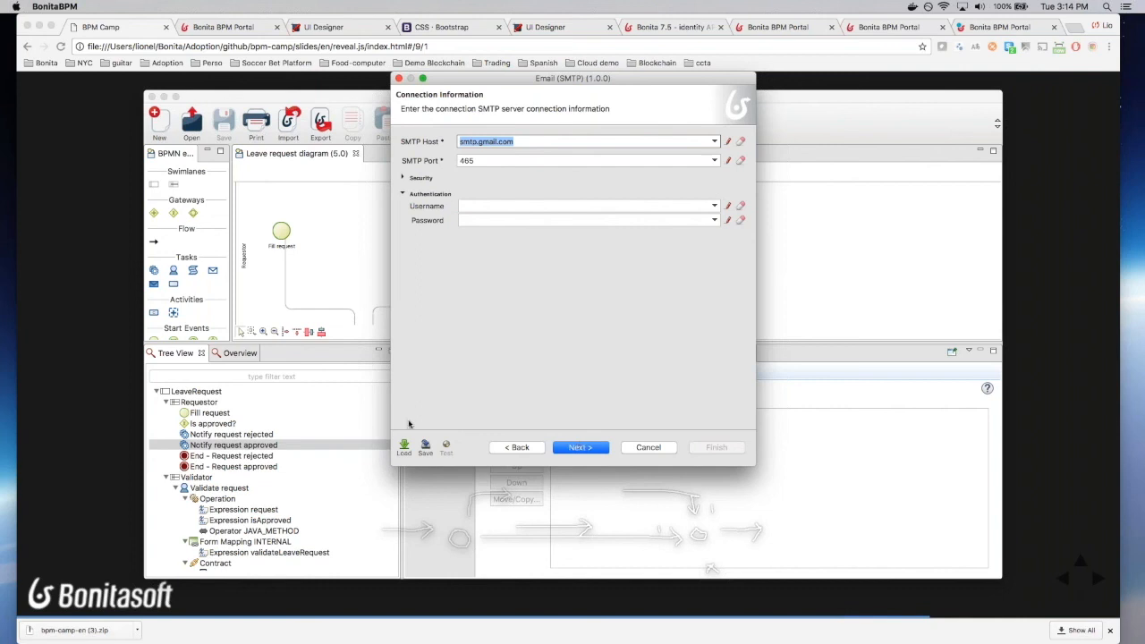
Step: Load the saved emailConfig SMTP settings (localhost, 2525) and continue to the Email addressee page
left_click(404, 449)
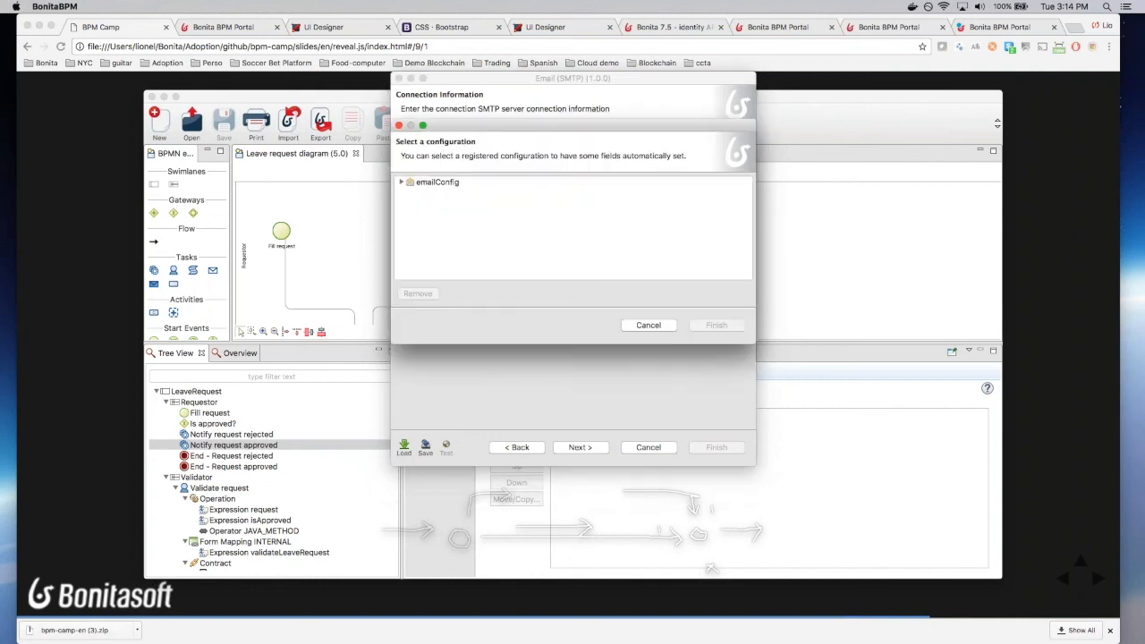
left_click(429, 183)
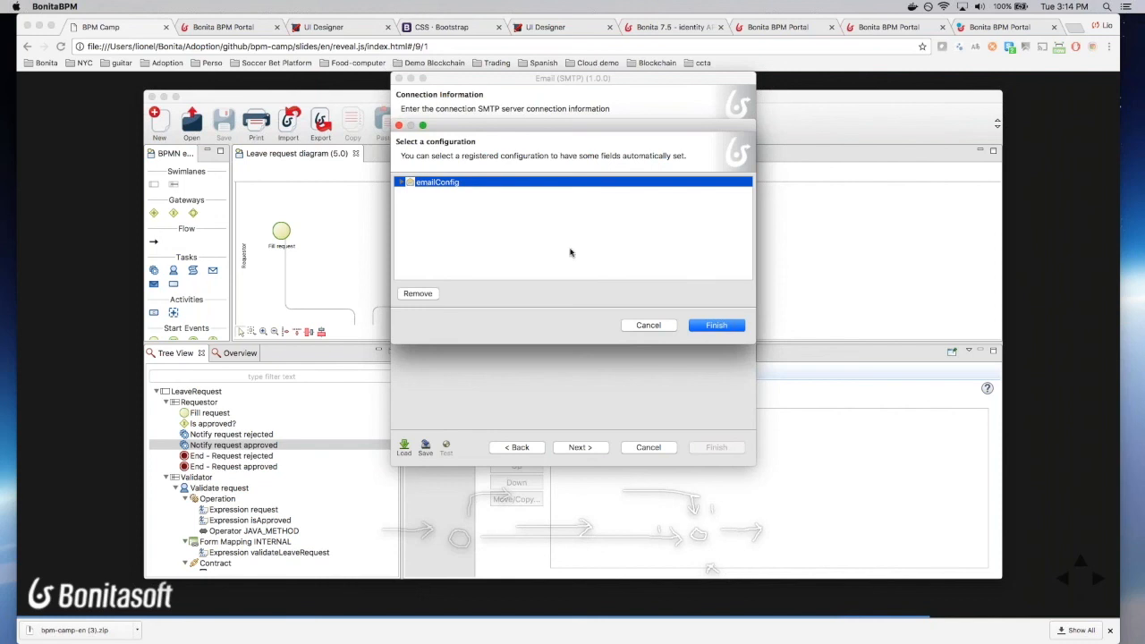
left_click(716, 326)
left_click(700, 242)
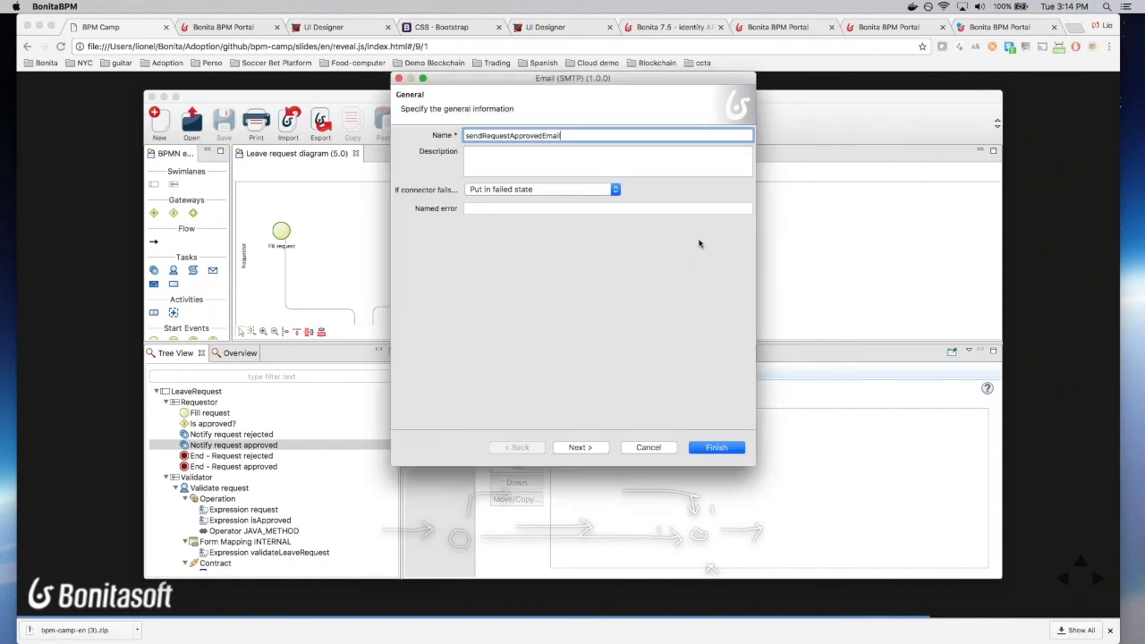
left_click(590, 446)
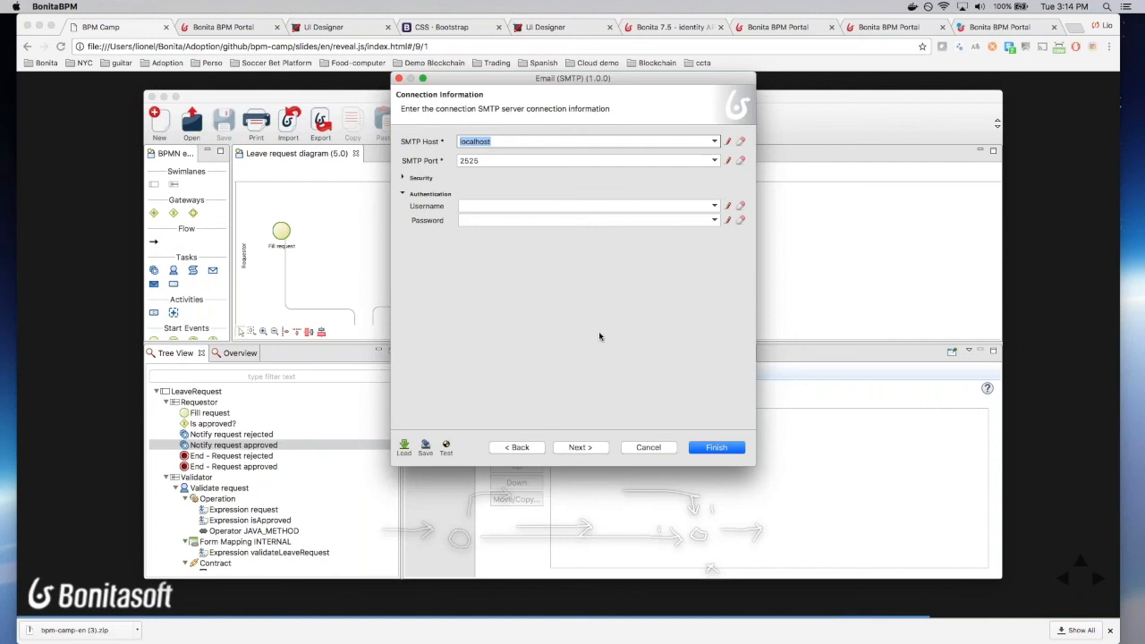
left_click(579, 449)
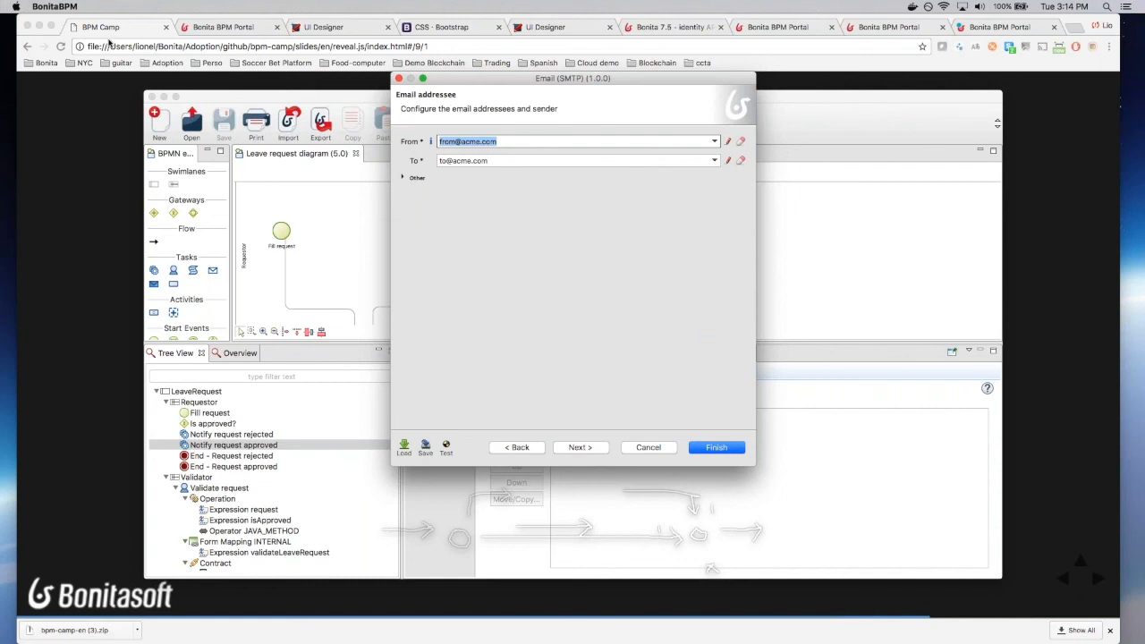
Step: Replace 'from' with 'hr' in the sender address and open the recipient's expression editor
double_click(449, 142)
type("hr")
left_click(730, 162)
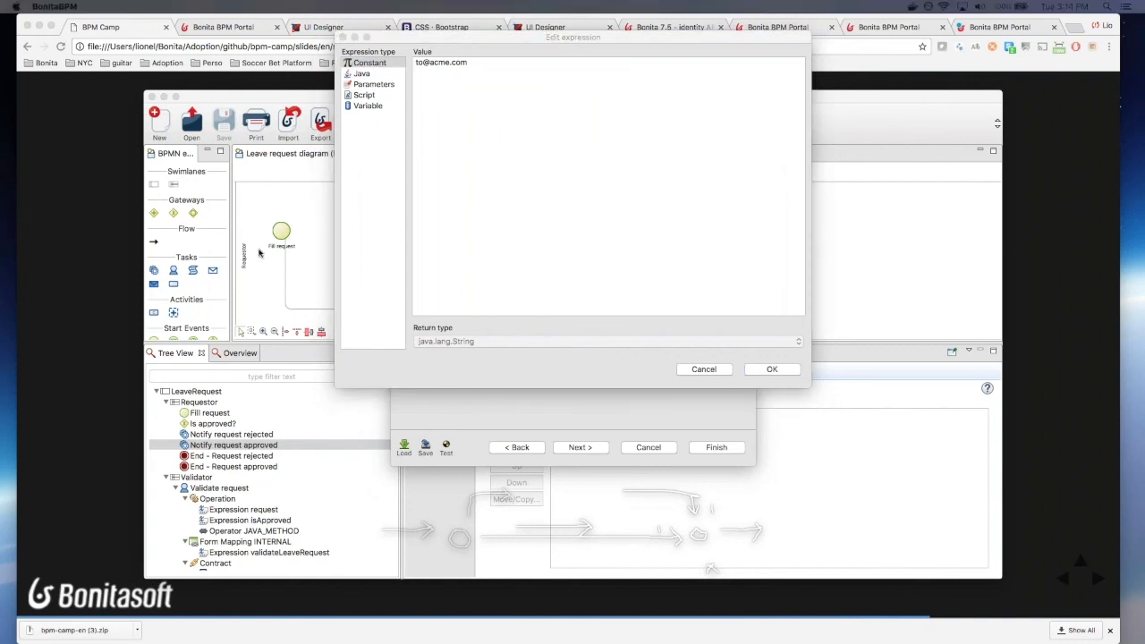
Step: Make the recipient a Script expression named getRequestorEmail containing the pasted initiator email lookup script
left_click(363, 95)
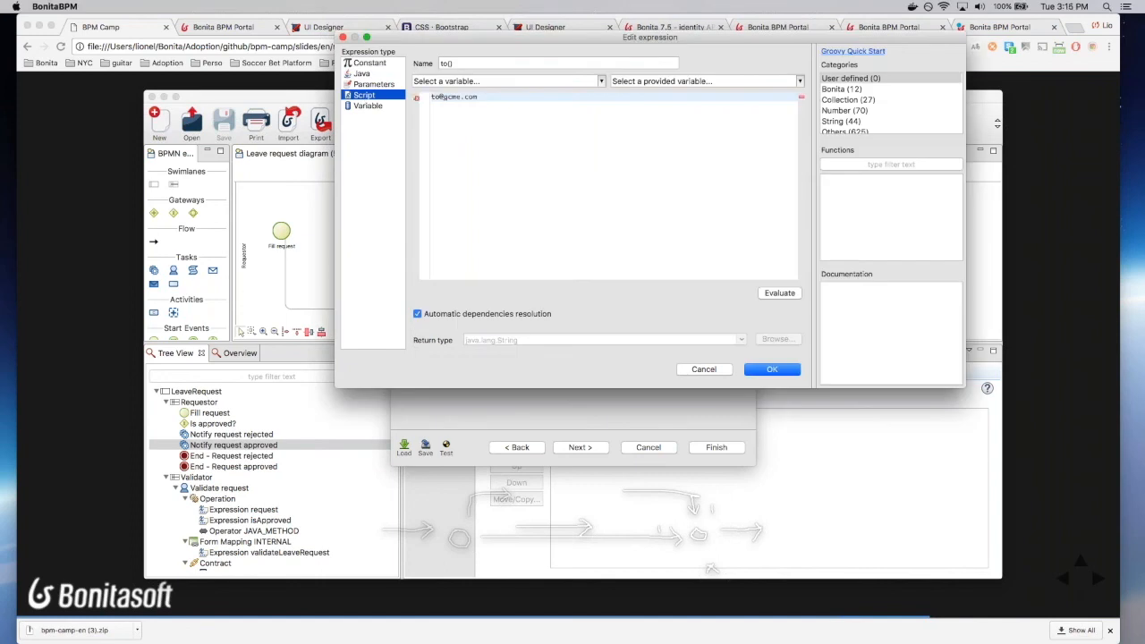
left_click(487, 61)
type("request")
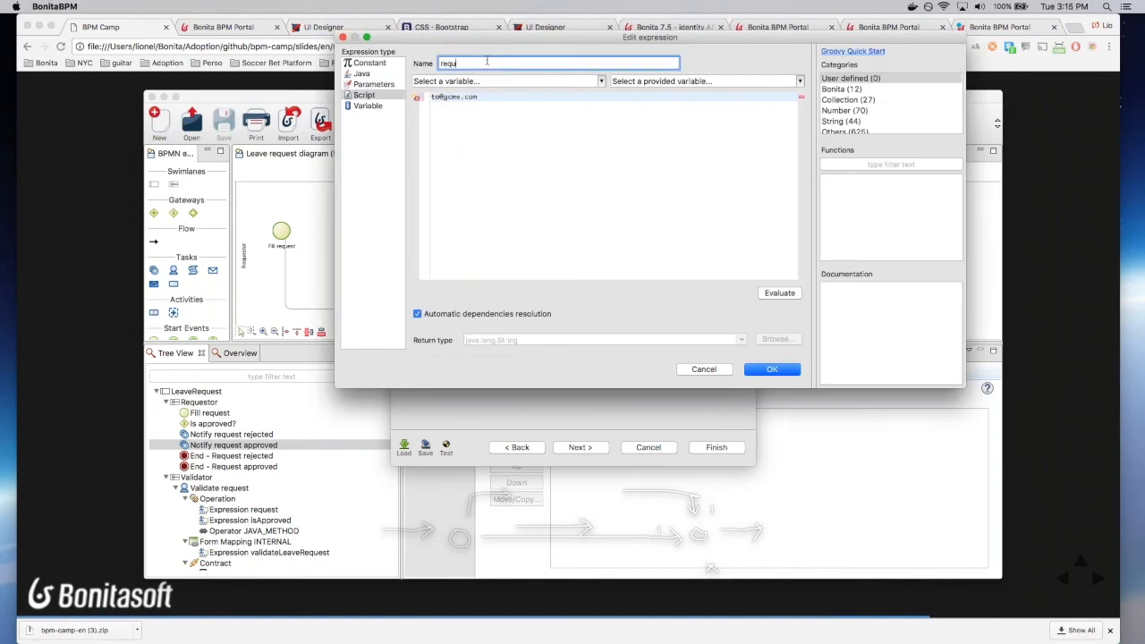
key("BackSpace")
key("BackSpace")
key("BackSpace")
key("BackSpace")
key("BackSpace")
key("BackSpace")
key("BackSpace")
type("getRequestorEmai")
left_click(486, 106)
key("super+a")
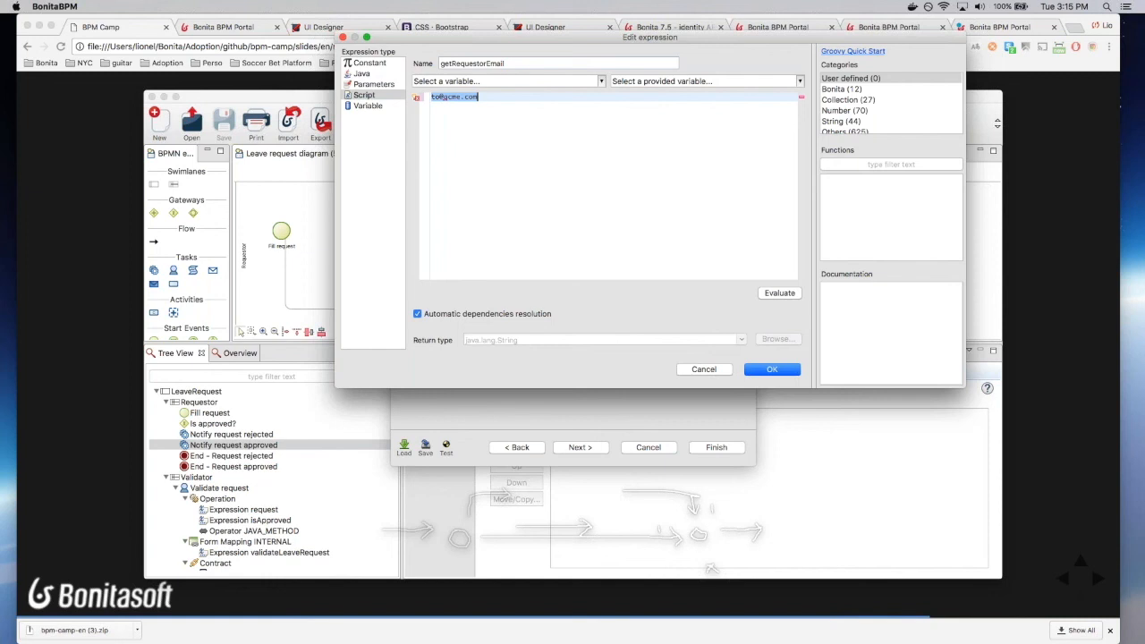
key("super+v")
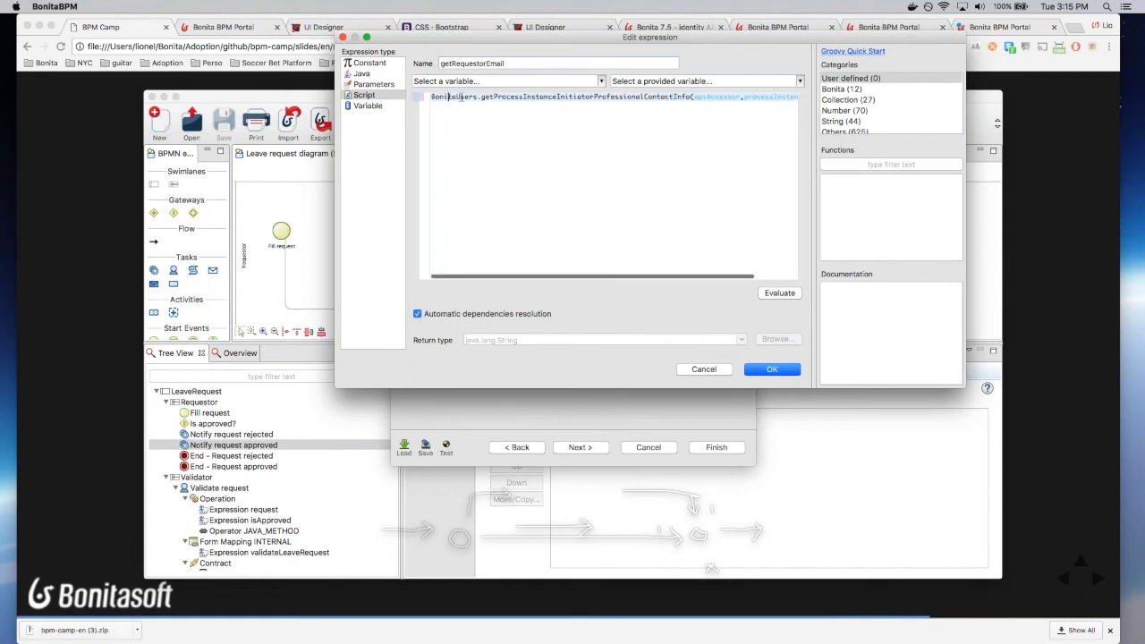
Step: Check the BonitaUsers contact-info documentation and available variables, then add 'return' to the script
double_click(435, 96)
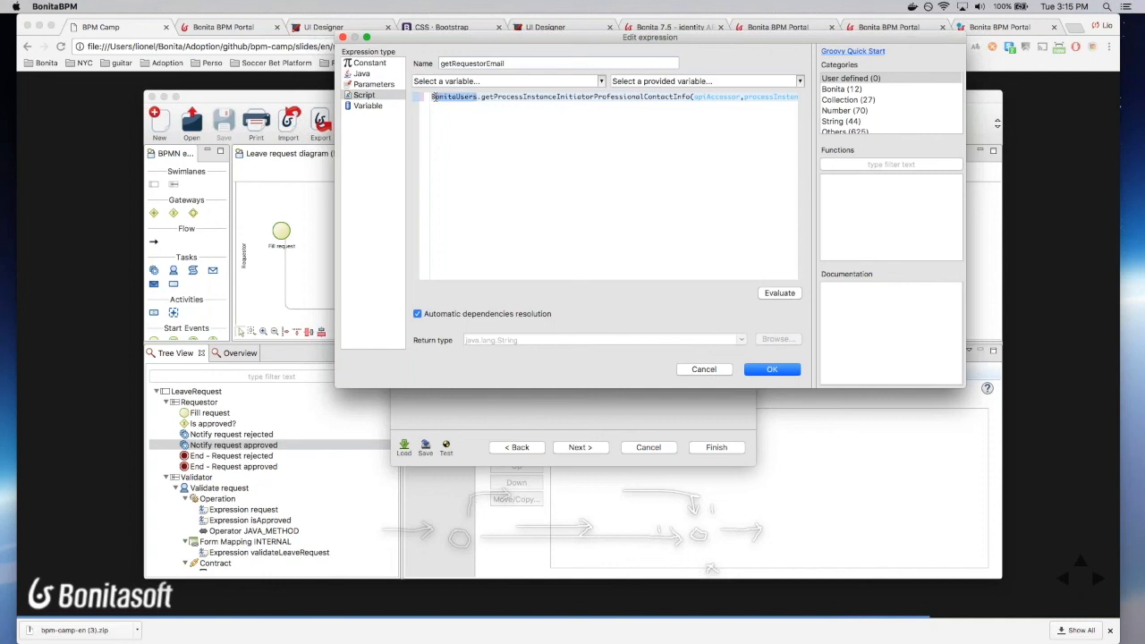
left_click(578, 94)
mouse_move(577, 94)
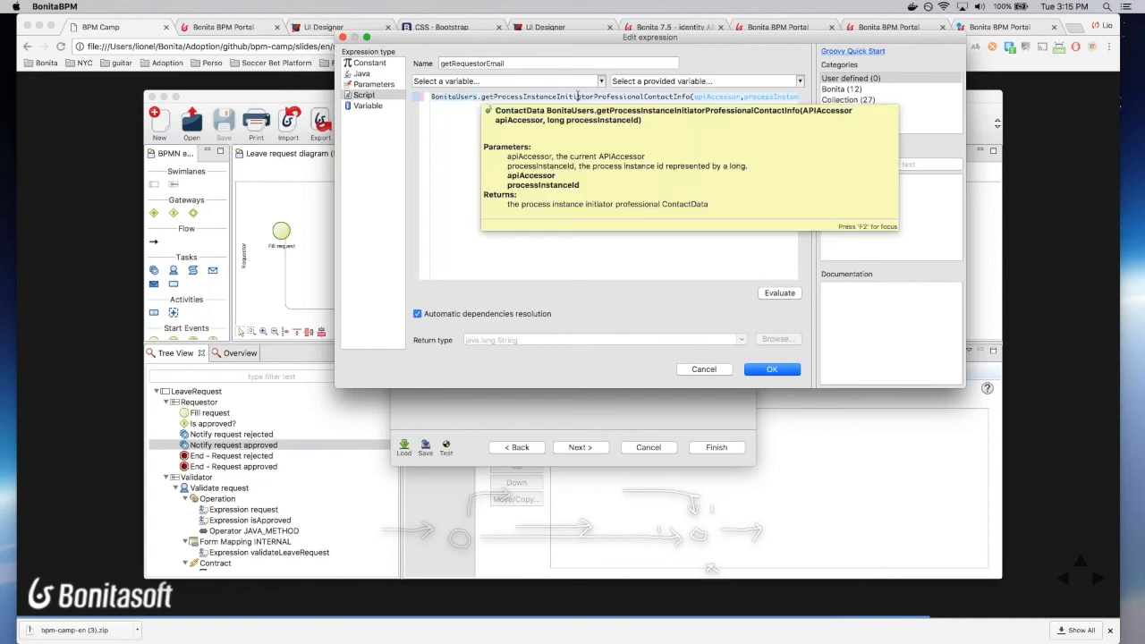
scroll(573, 96, "right", 2)
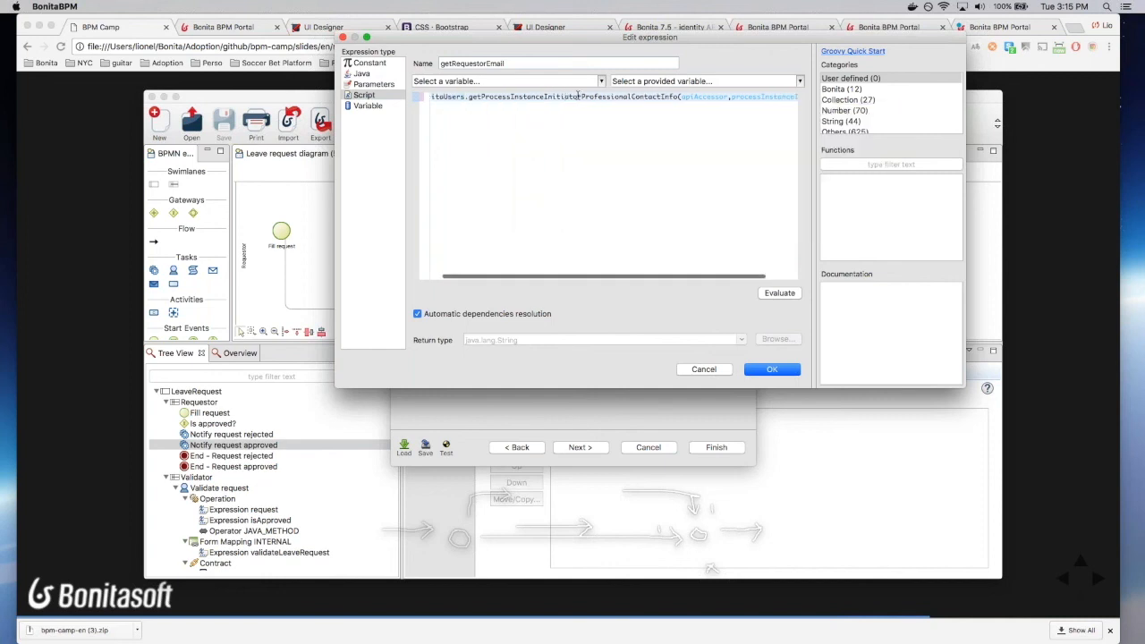
scroll(564, 99, "right", 1)
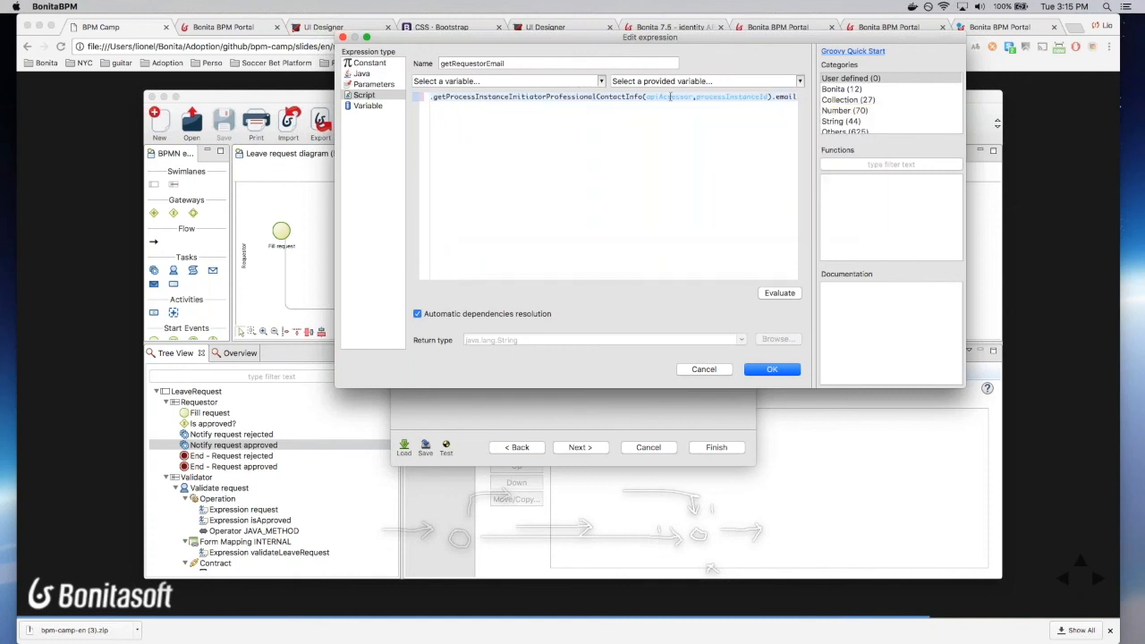
mouse_move(739, 96)
scroll(784, 108, "left", 2)
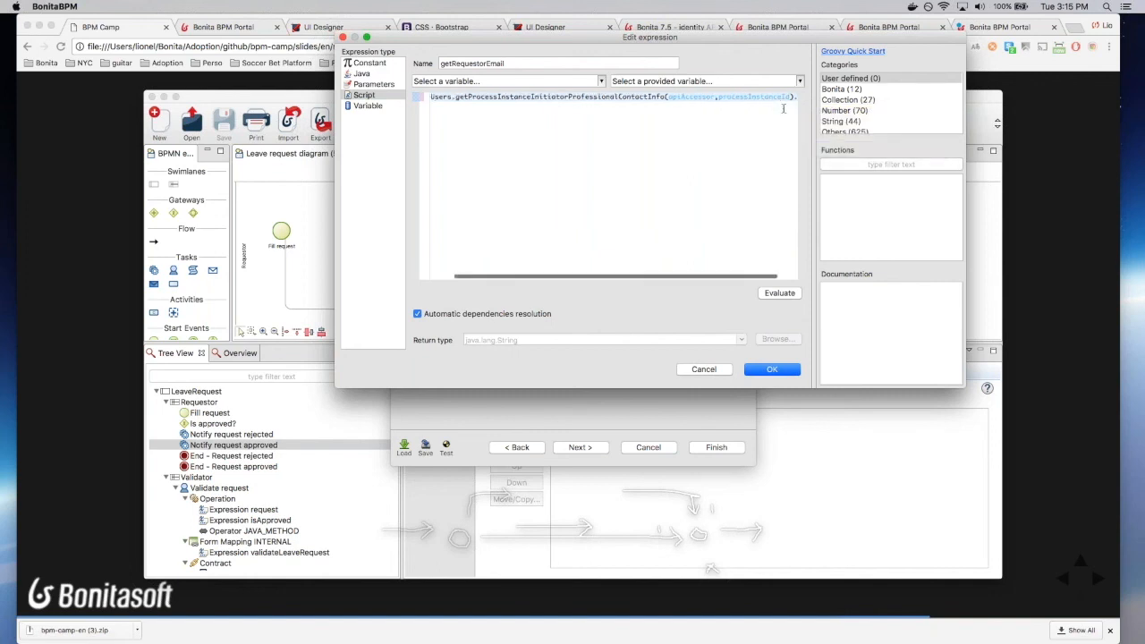
left_click(799, 81)
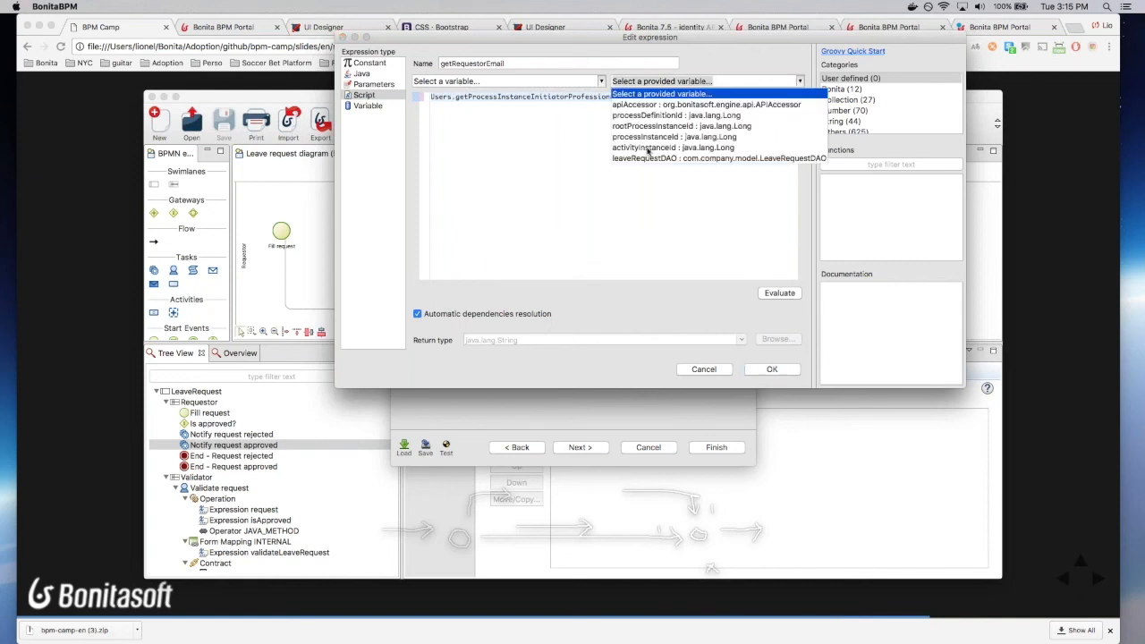
left_click(680, 116)
scroll(627, 154, "left", 3)
left_click(601, 81)
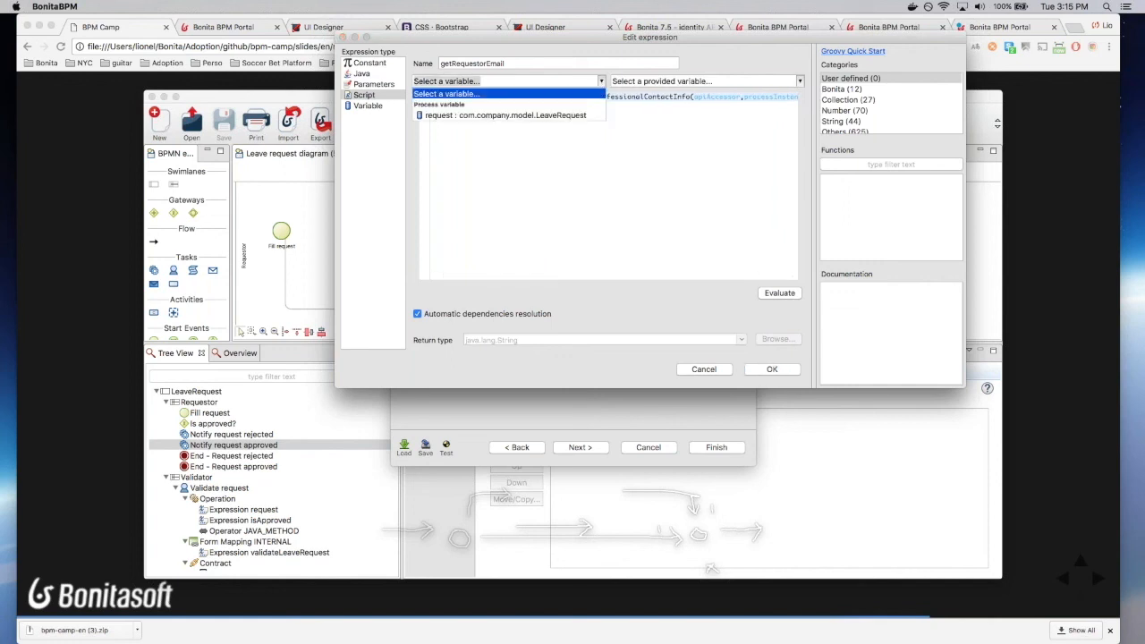
left_click(523, 144)
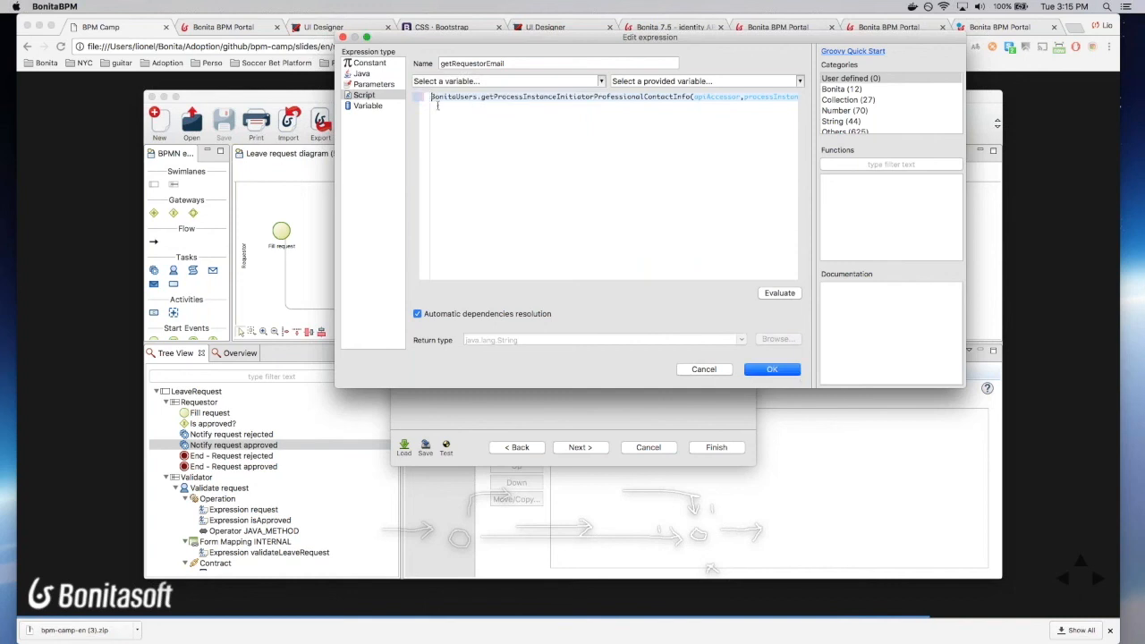
type("return")
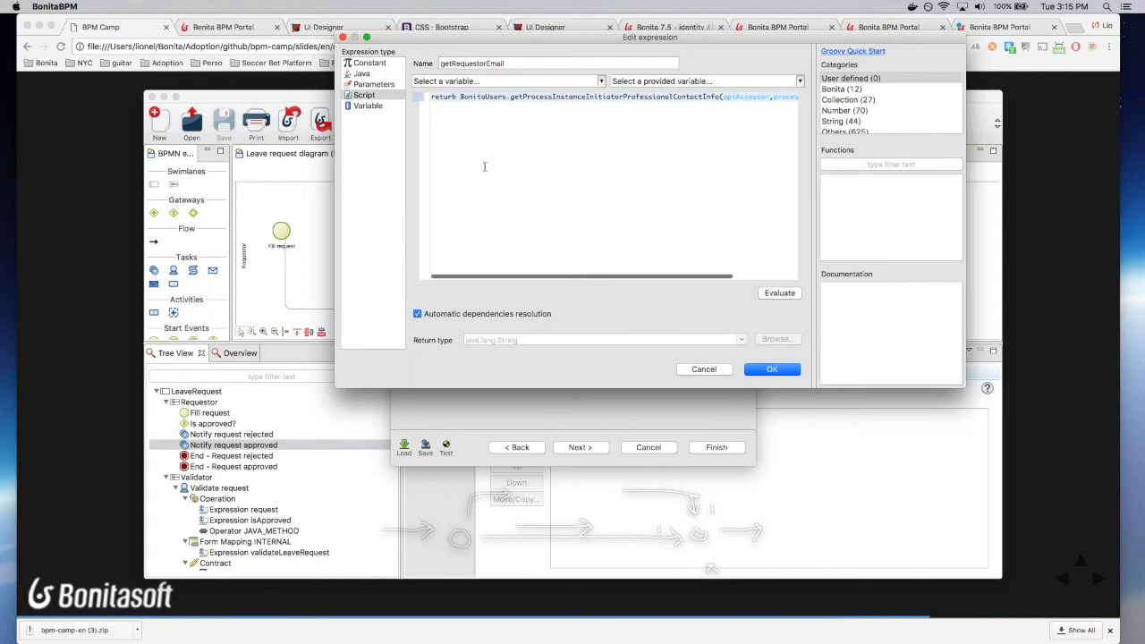
Step: Set the email subject to 'Leave request approved', finish the connector and save the diagram
left_click(772, 370)
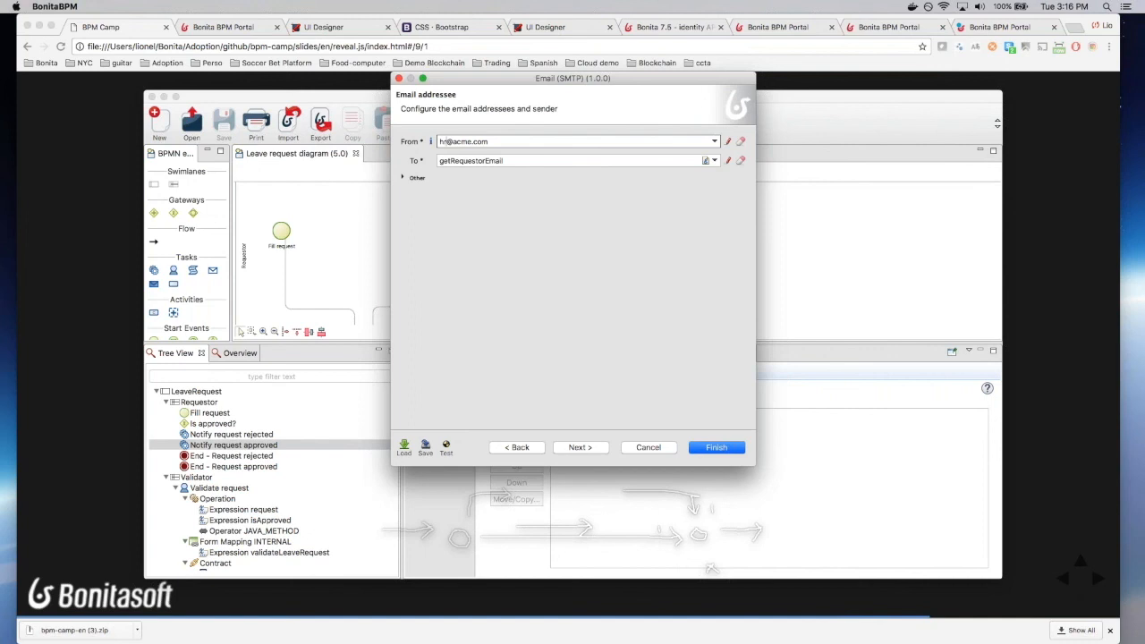
left_click(580, 447)
type("Leave request approved")
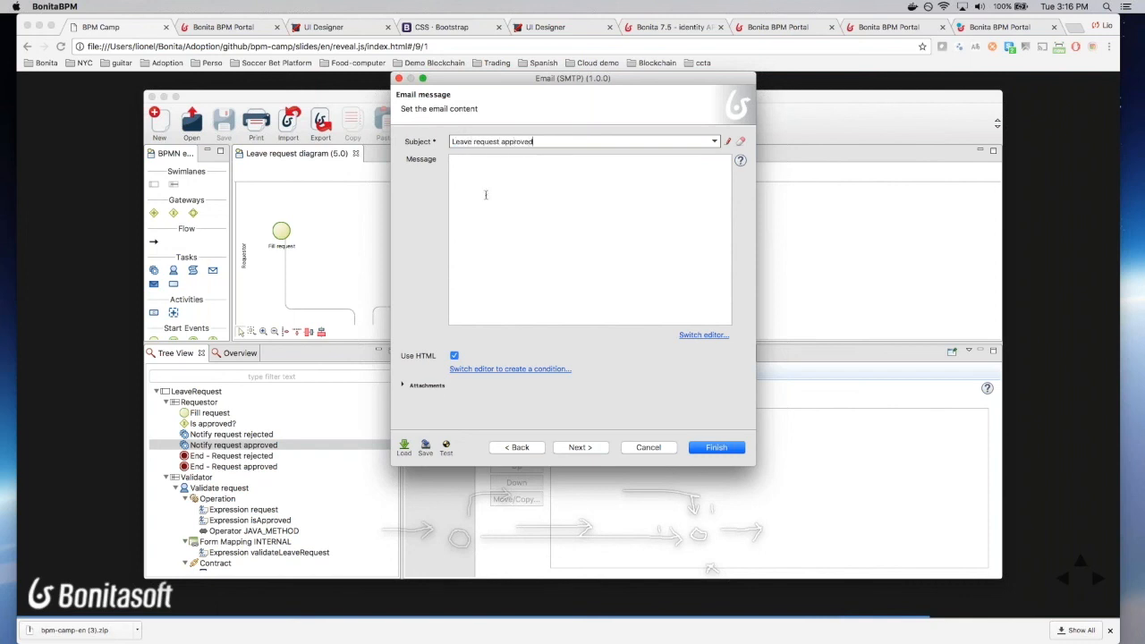
left_click(717, 451)
left_click(224, 121)
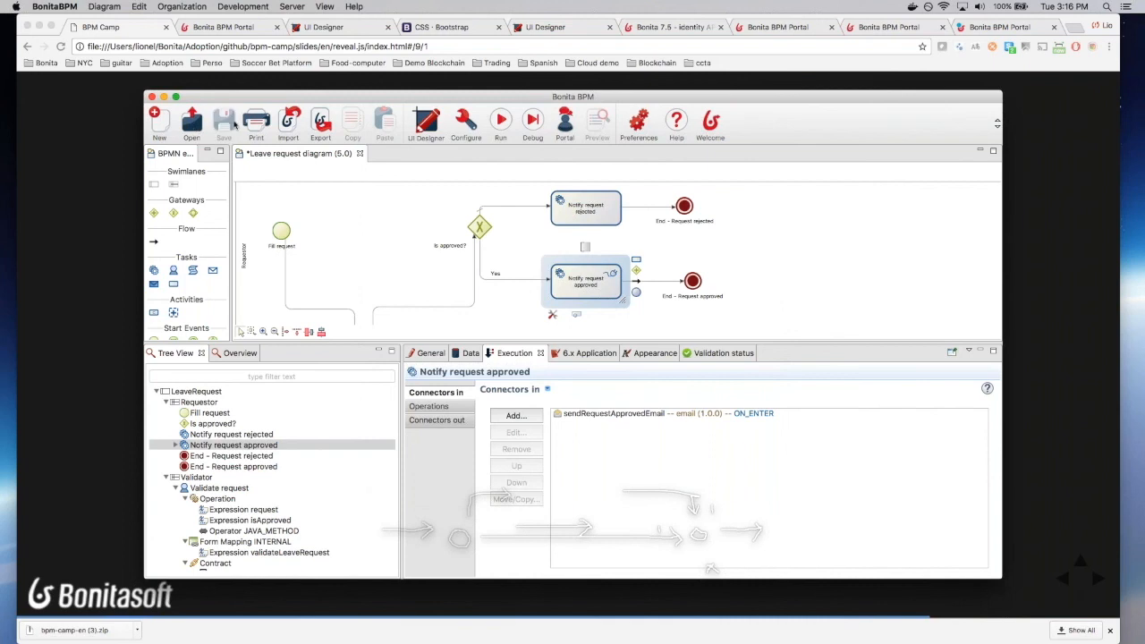
Step: Add an Email (SMTP) connector named sendRequestRejectedEmail to the Notify request rejected task
left_click(566, 213)
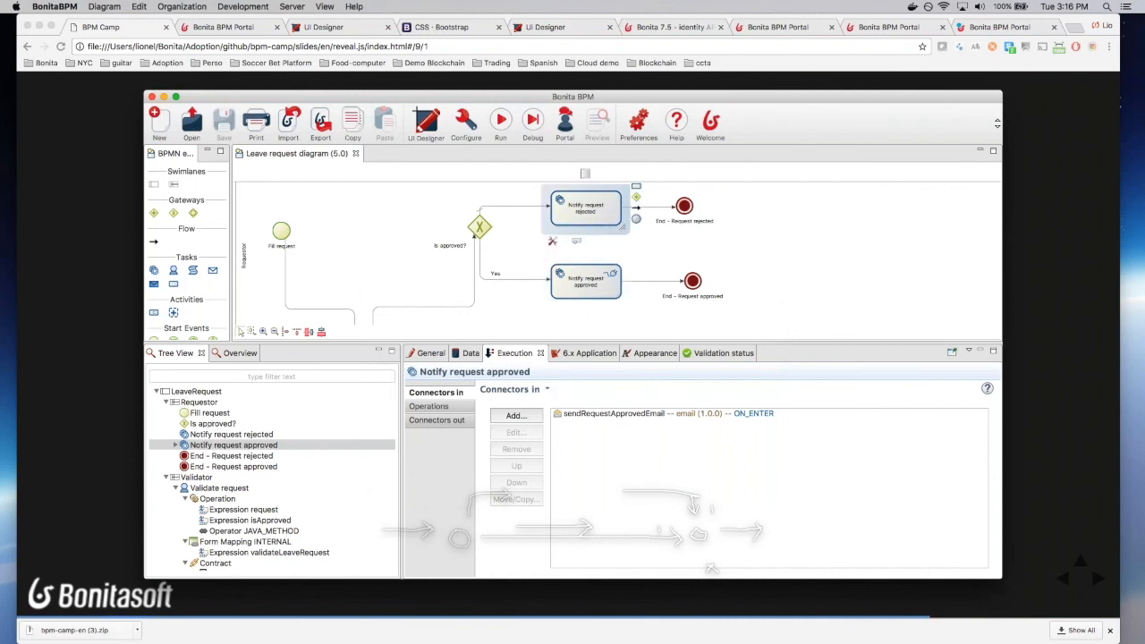
left_click(508, 417)
type("email")
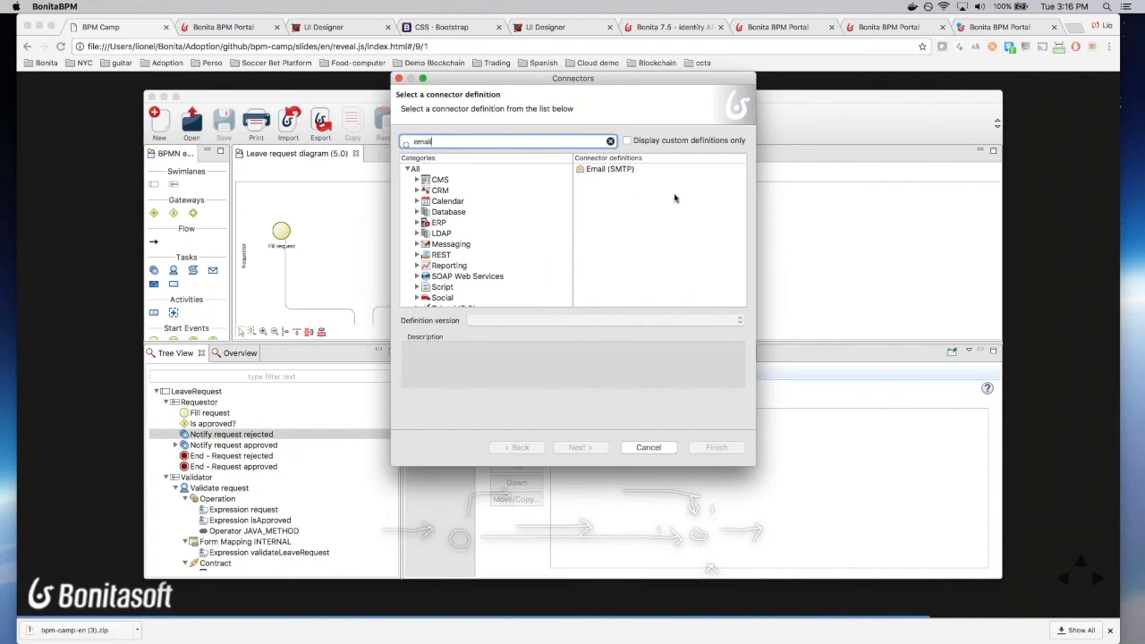
double_click(629, 169)
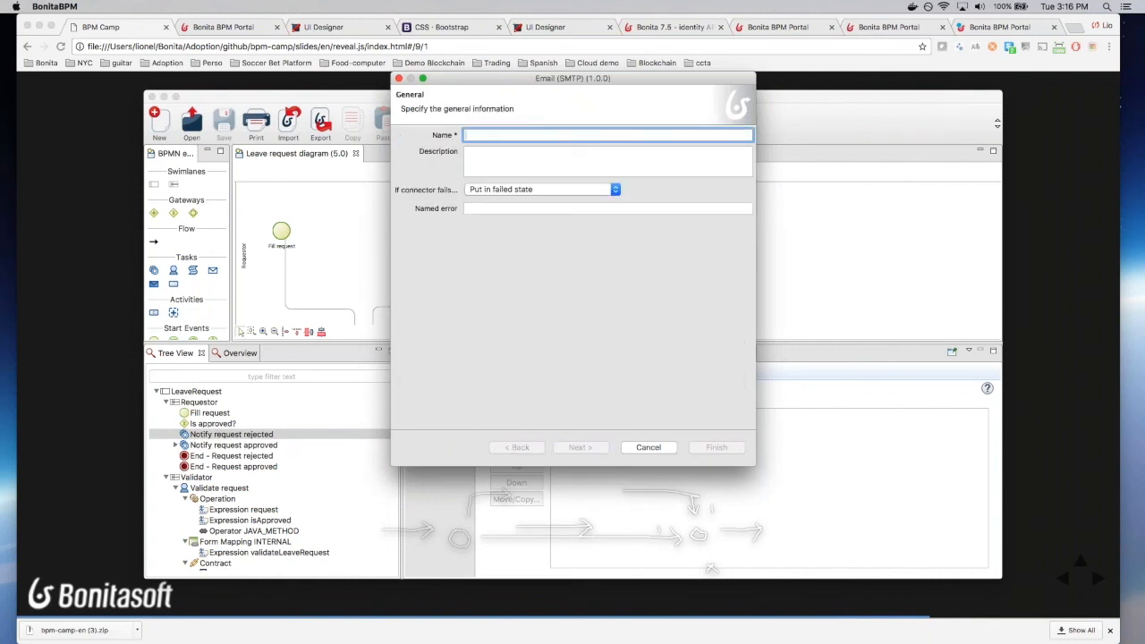
type("send")
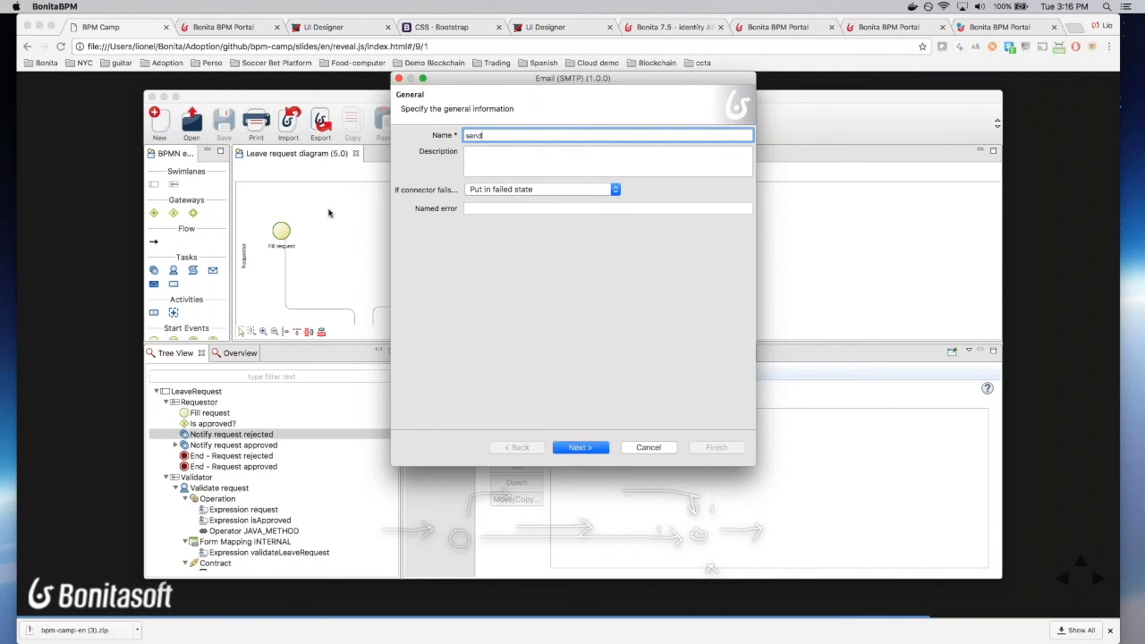
type("RequestRejec")
type("tedM")
type("mail")
left_click(580, 449)
Step: Load the emailConfig SMTP settings, reach the addressee page and select 'from' in the sender address
left_click(403, 449)
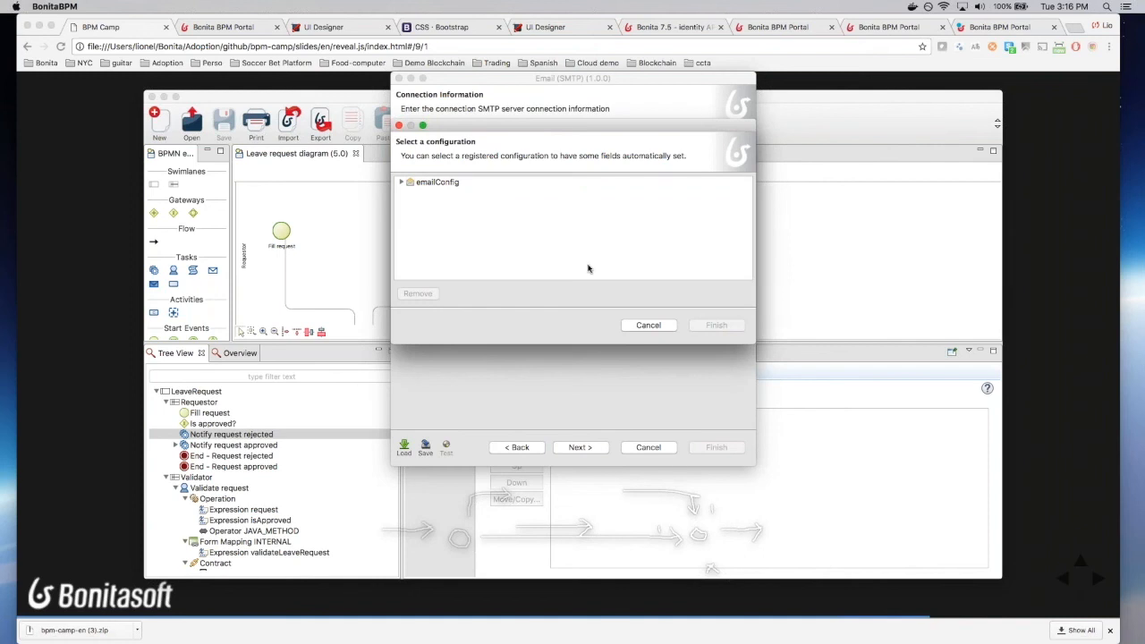
left_click(461, 184)
left_click(716, 326)
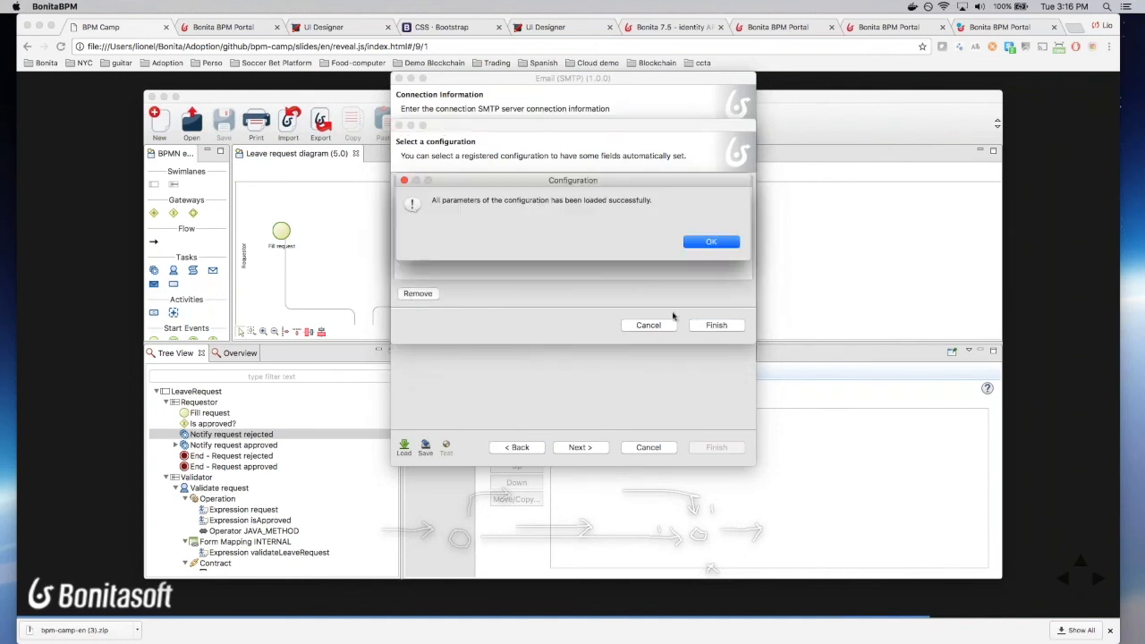
left_click(716, 240)
left_click(591, 448)
left_click(588, 447)
double_click(447, 141)
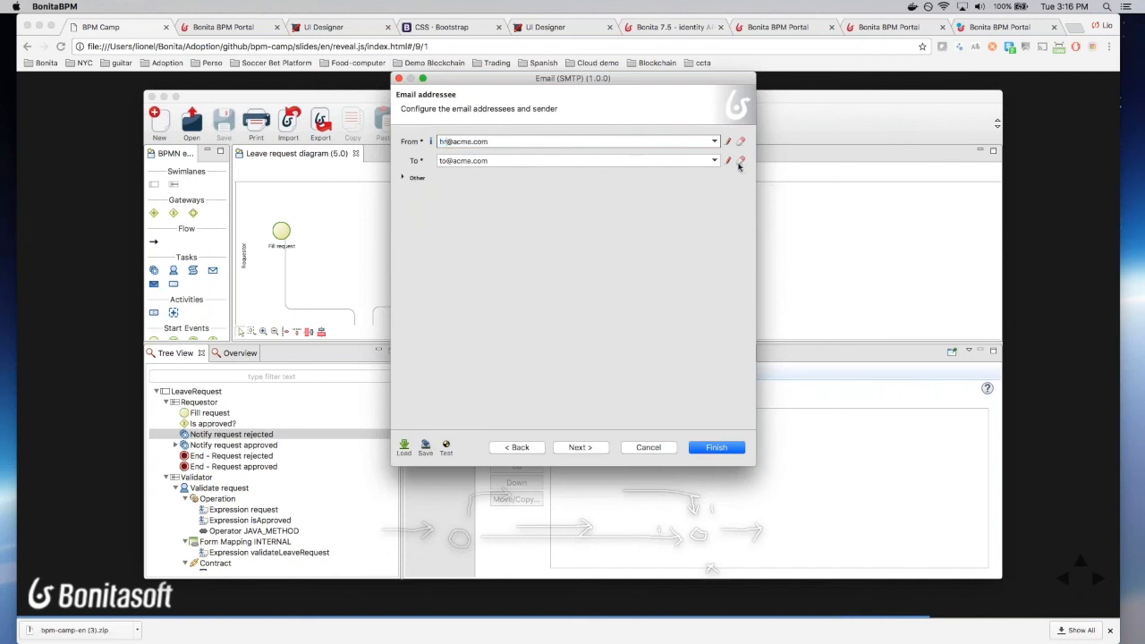
Step: Set the sender to the HR address and the recipient to a getRequestorEmail script returning the requestor's email
left_click(739, 163)
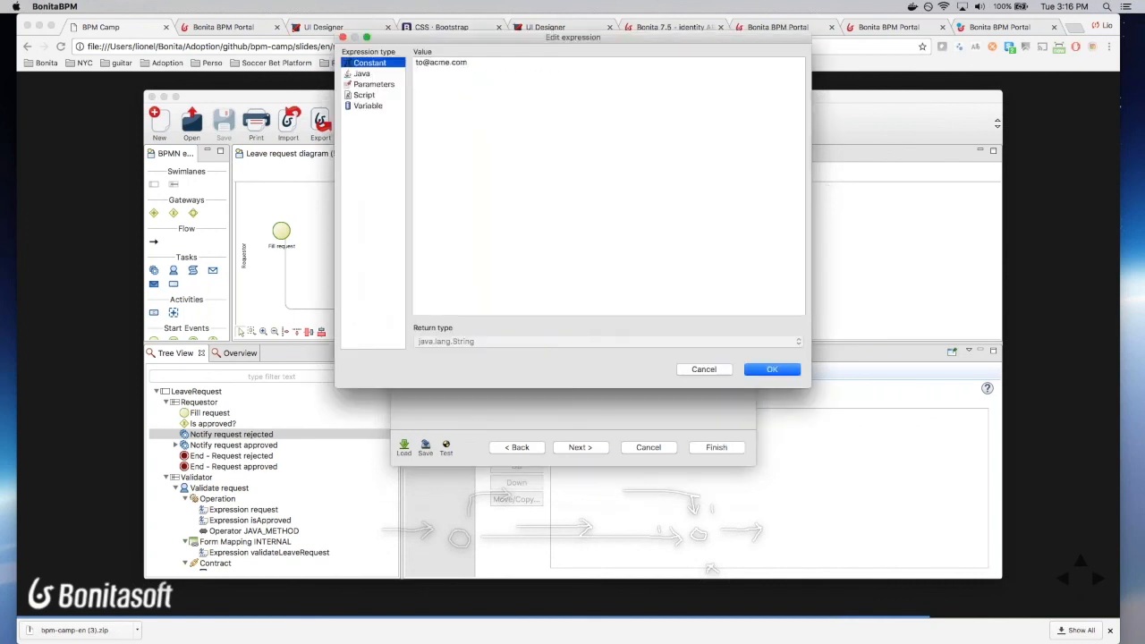
left_click(364, 95)
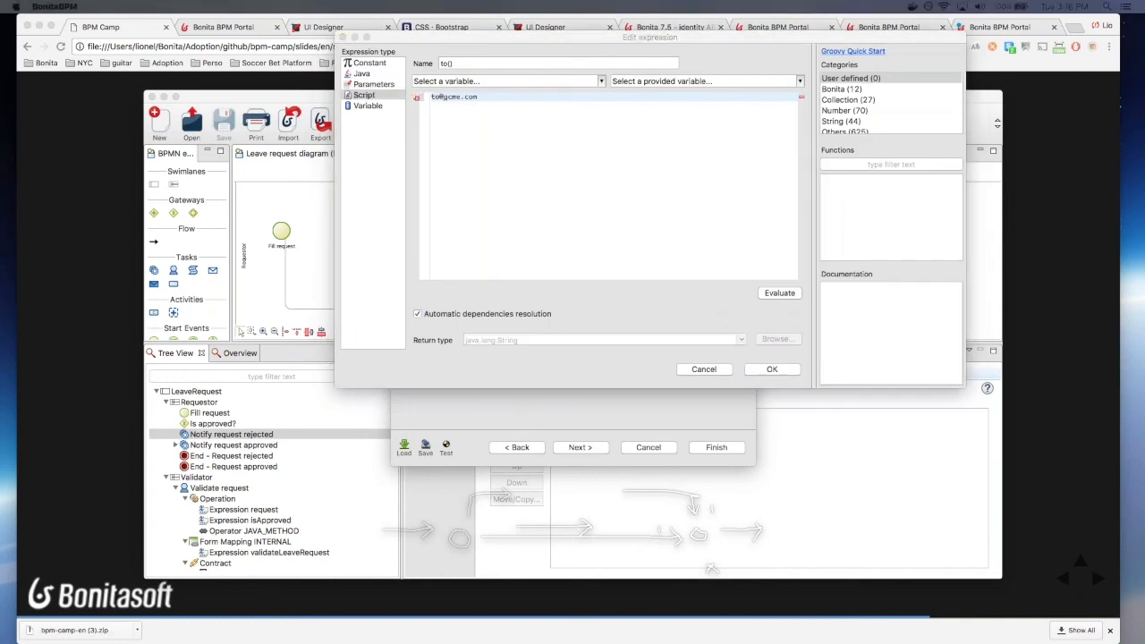
left_click(504, 62)
type("getRequestorEmail")
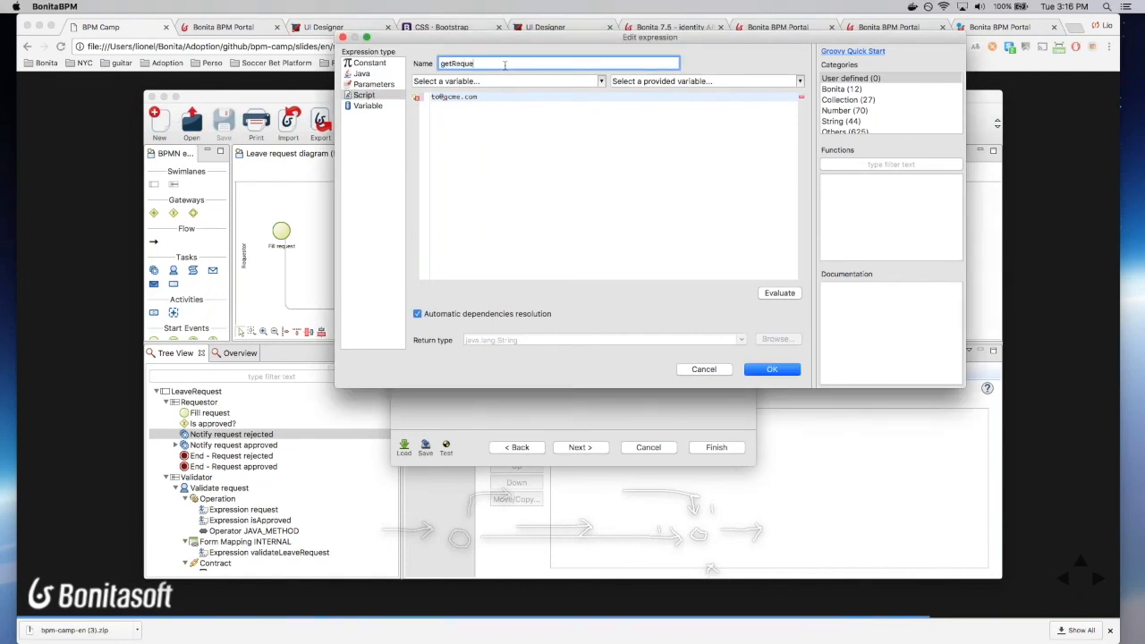
left_click(506, 116)
key("super+a")
key("super+v")
key("super+Left")
type("return")
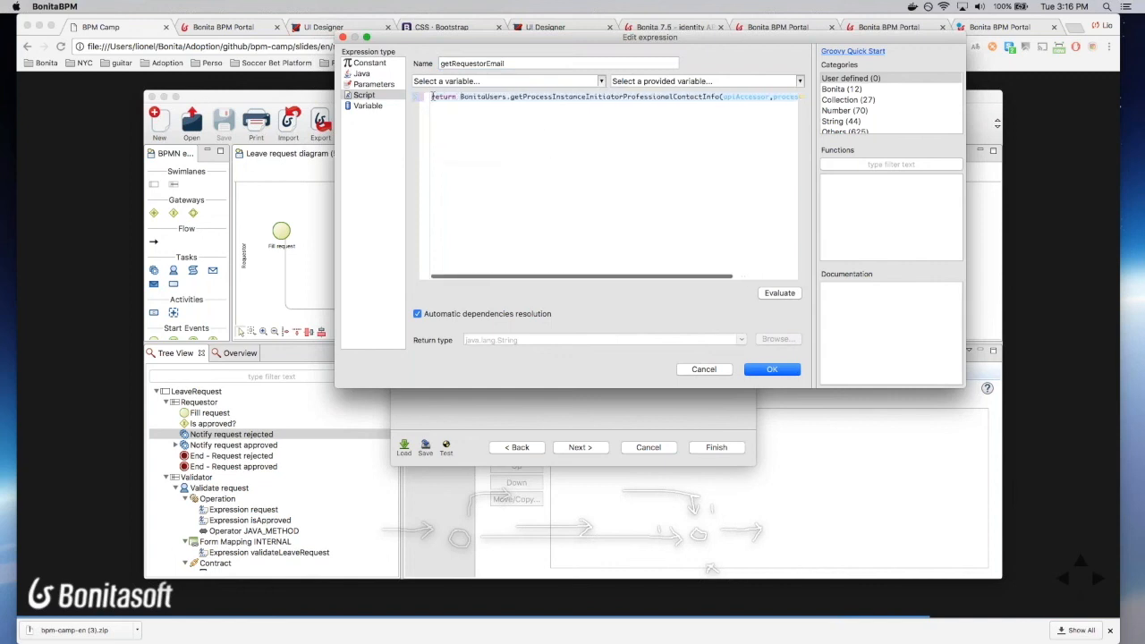
Step: Set the subject to 'Leave request rejected', finish the connector and save the diagram
left_click(772, 369)
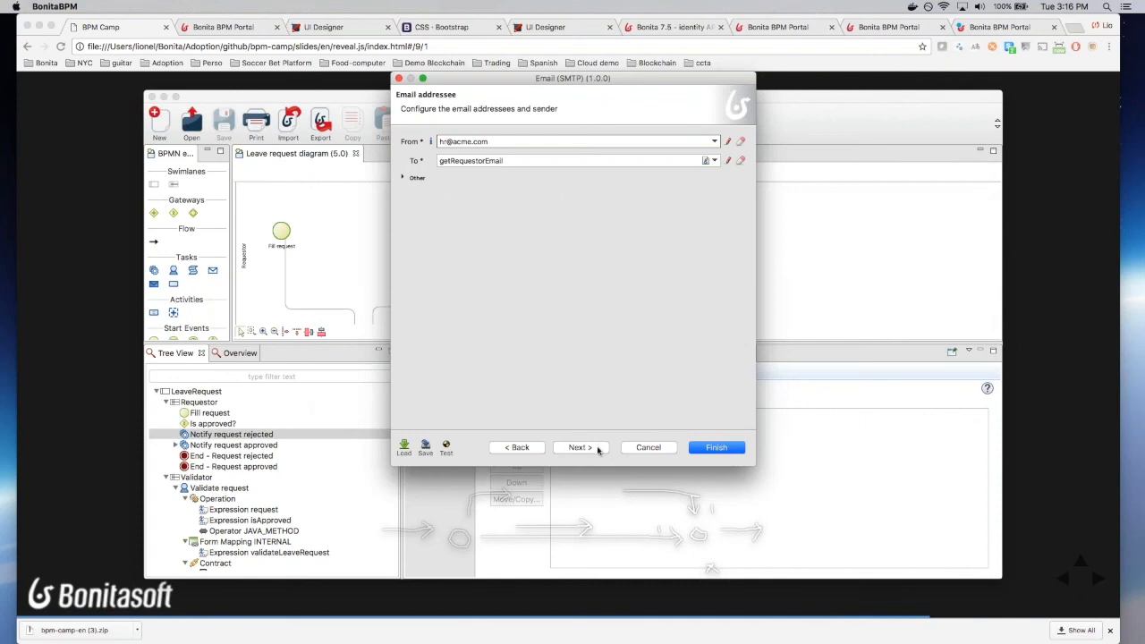
left_click(597, 449)
type("Le")
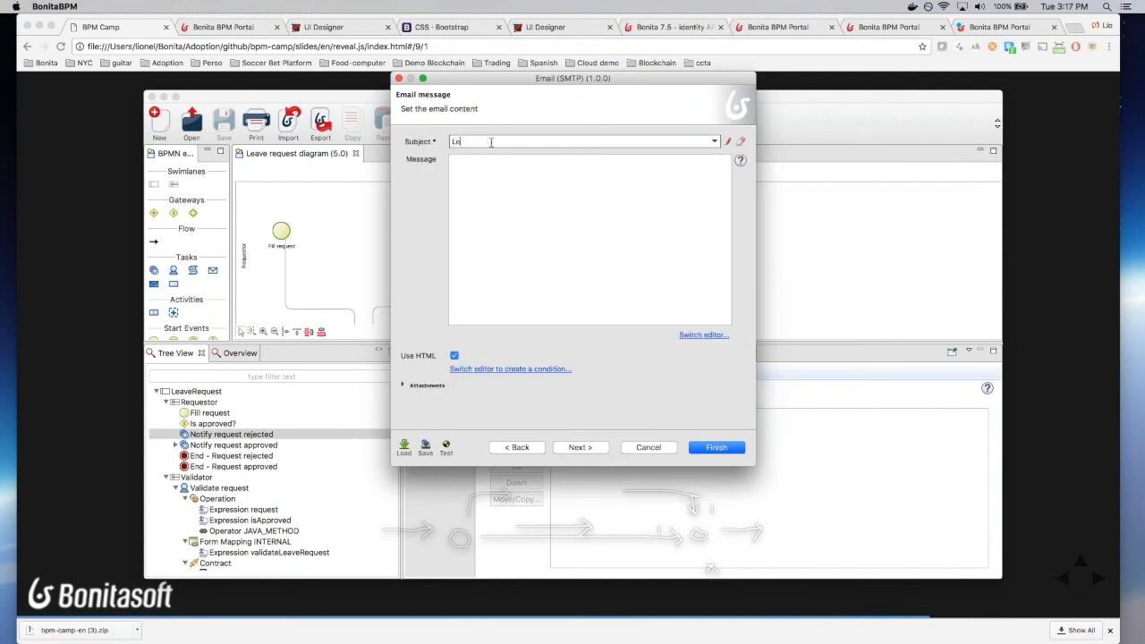
type("ave request rejected")
left_click(726, 448)
left_click(230, 132)
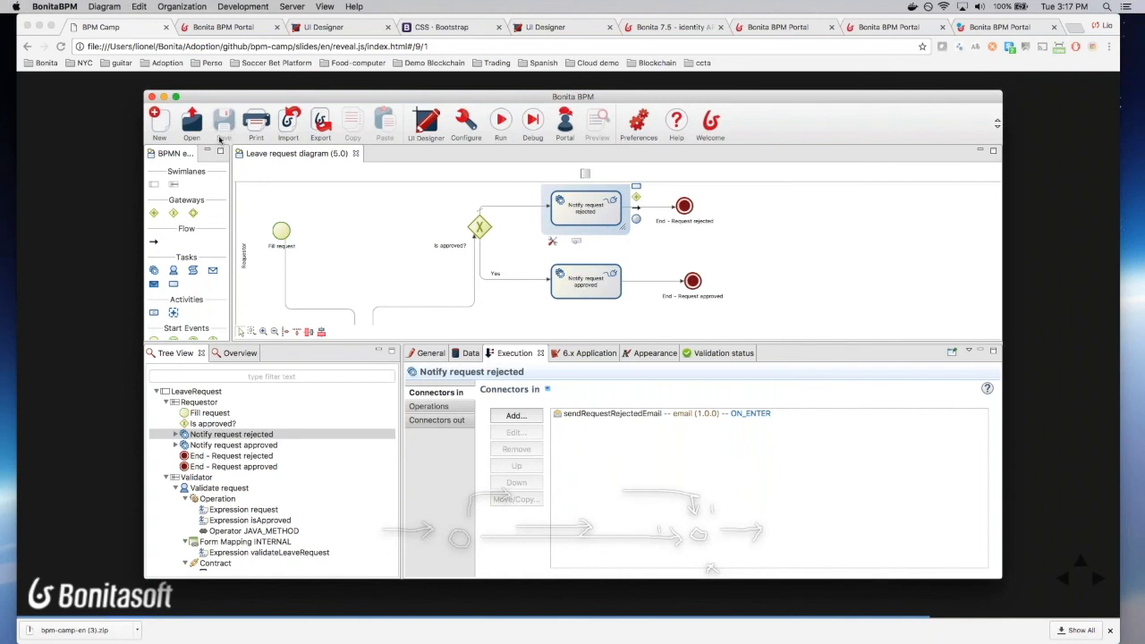
Step: Run the LeaveRequest process and bring its leave request form into the main browser window
left_click(501, 120)
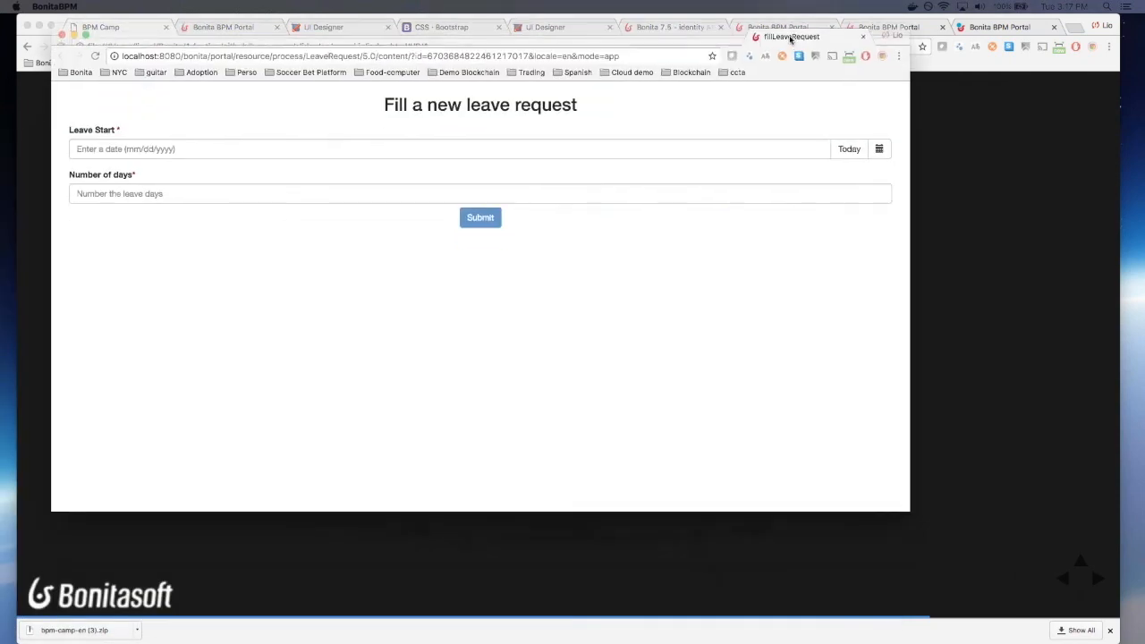
left_click_drag(790, 36, 787, 32)
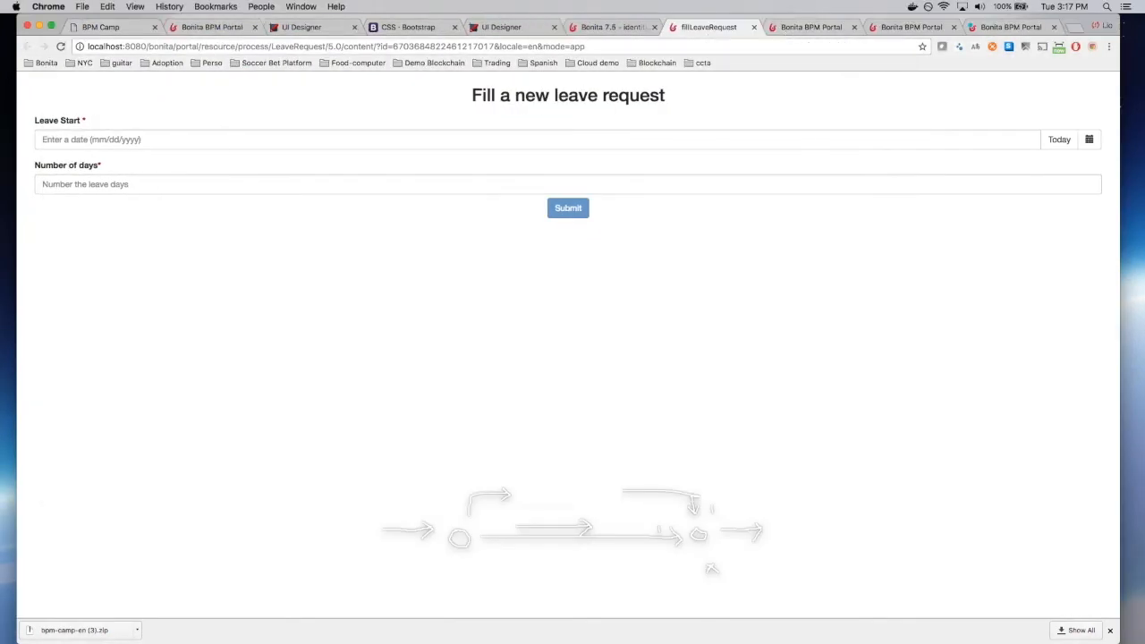
key("super+Tab")
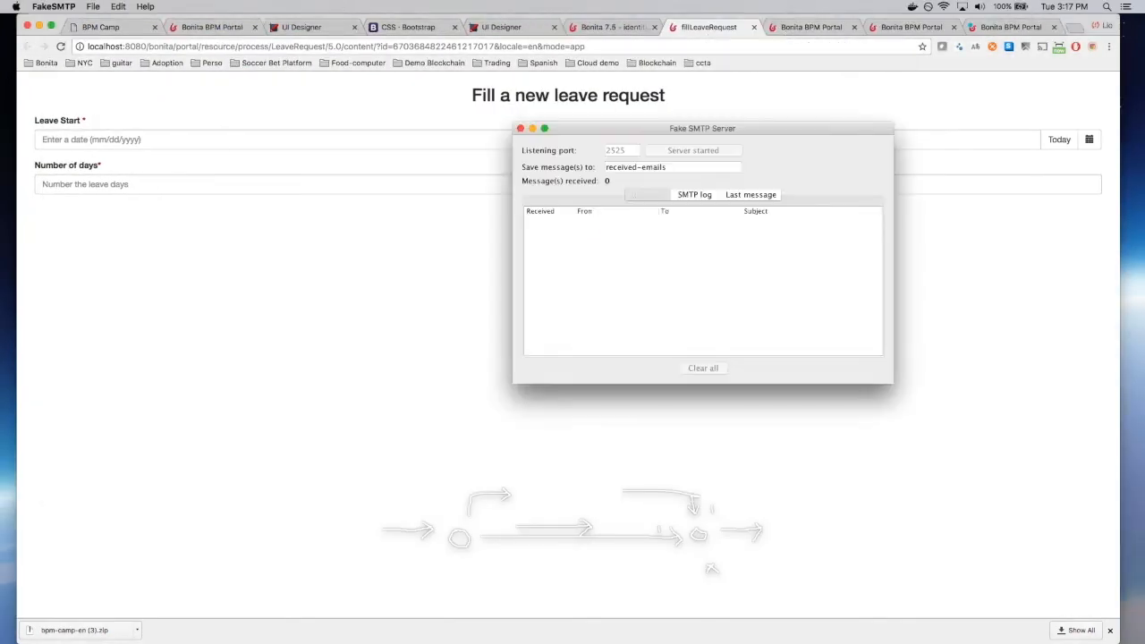
left_click(397, 246)
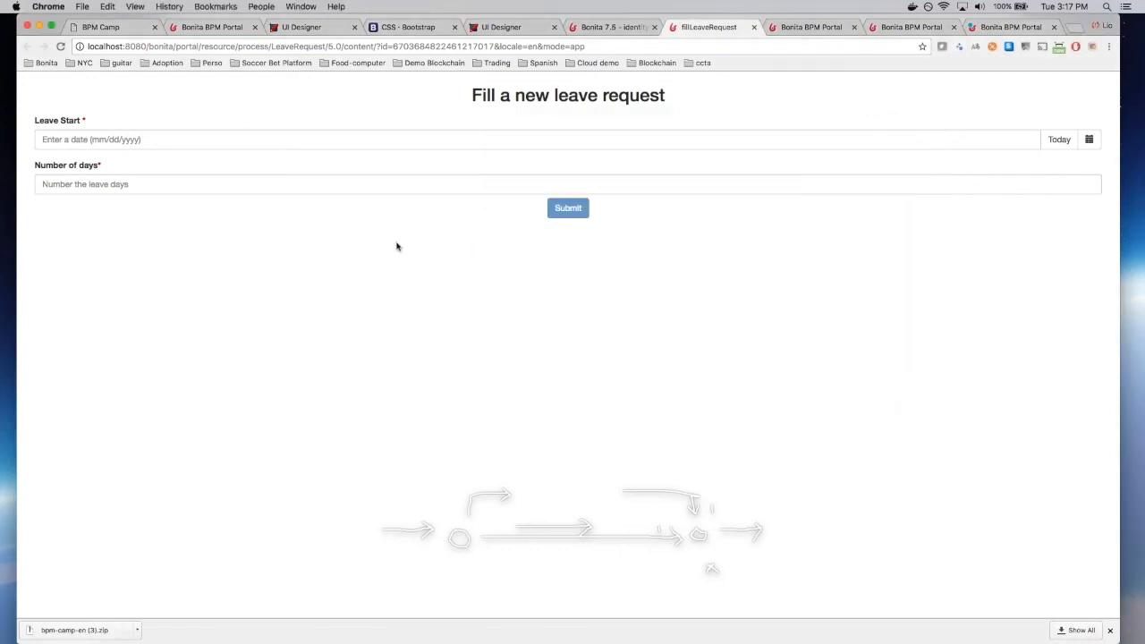
Step: Submit a leave request with Leave Start 09/13/2017 and 12 days
left_click(307, 143)
left_click(130, 237)
left_click(115, 184)
type("12")
left_click(414, 262)
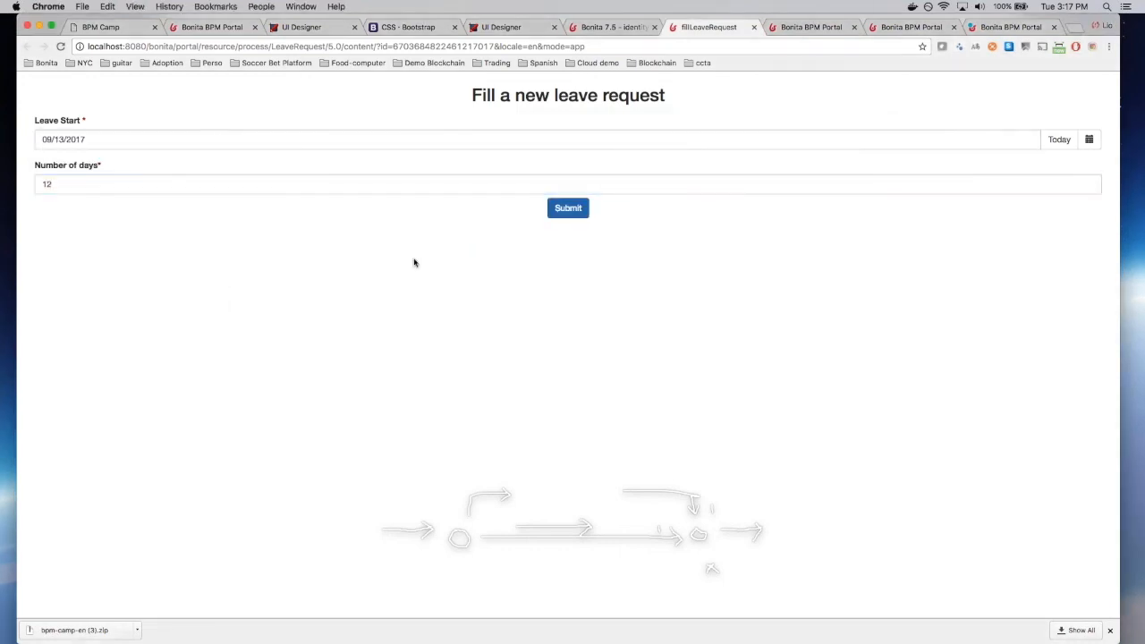
left_click(568, 208)
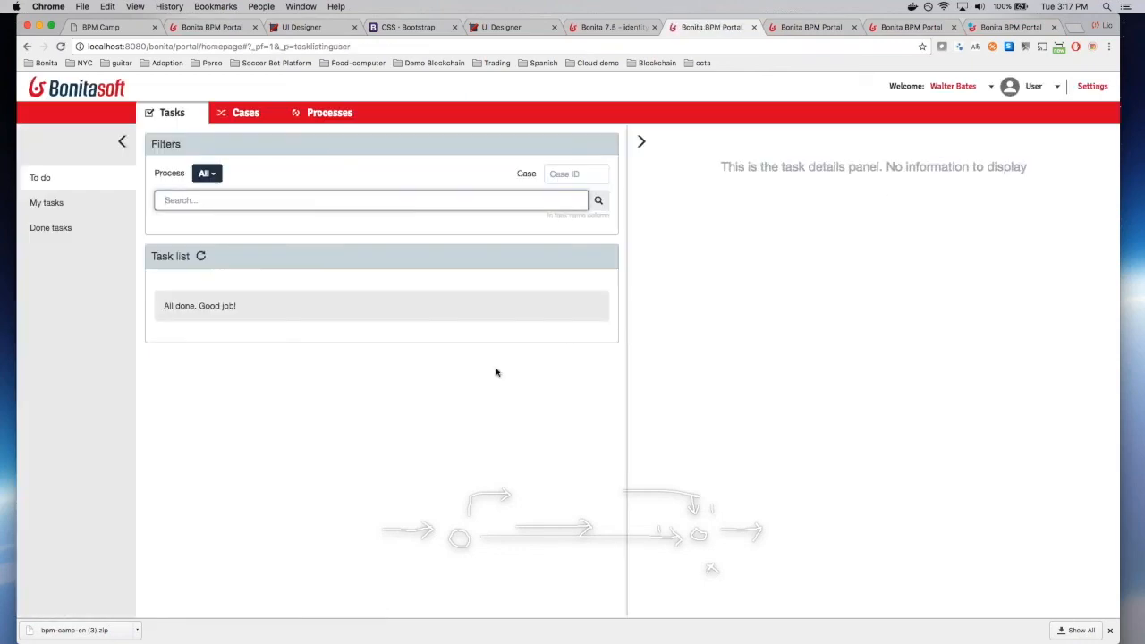
Step: Log in as the validating user in a temporary SessionBox session
right_click(461, 420)
mouse_move(516, 535)
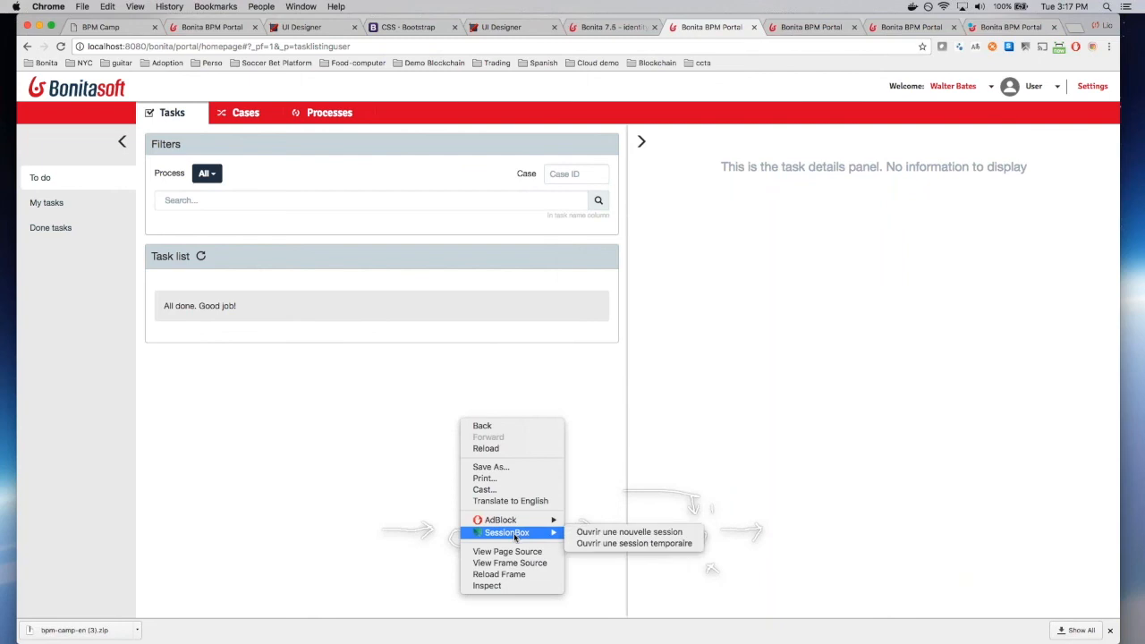
left_click(612, 543)
type("h")
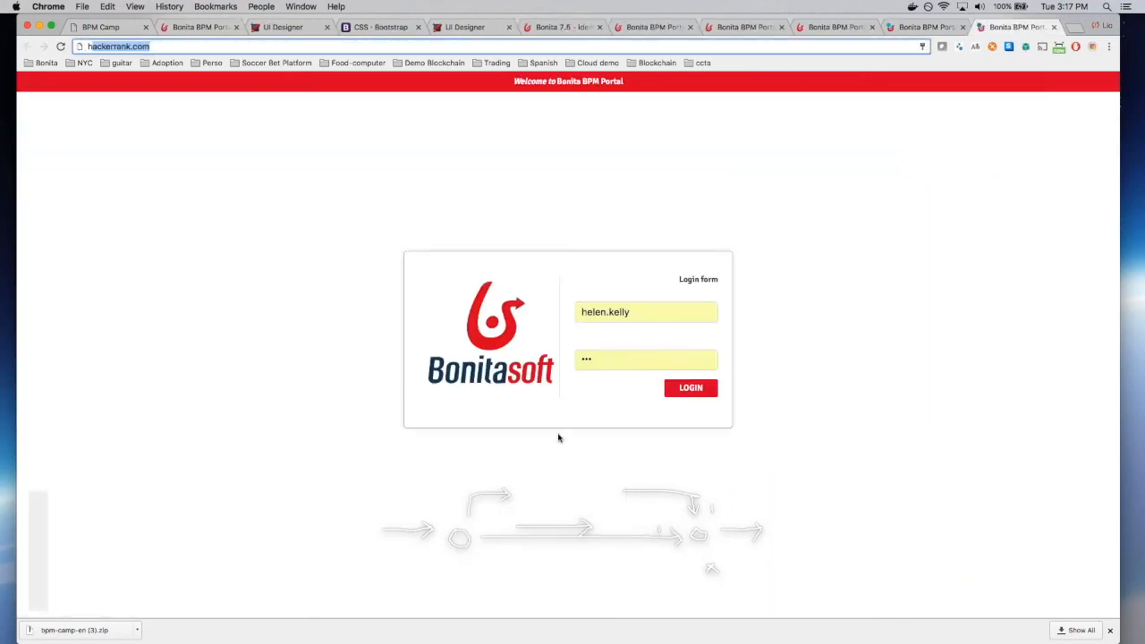
left_click(696, 383)
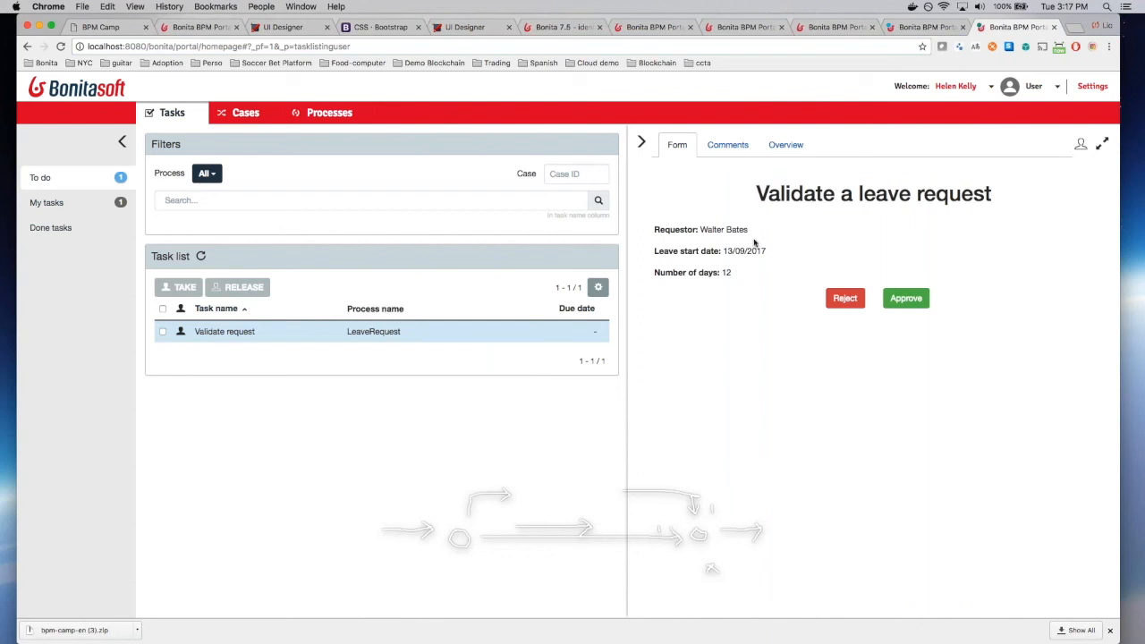
Step: Reject the leave request and view the 'Leave request rejected' email in FakeSMTP
left_click(846, 298)
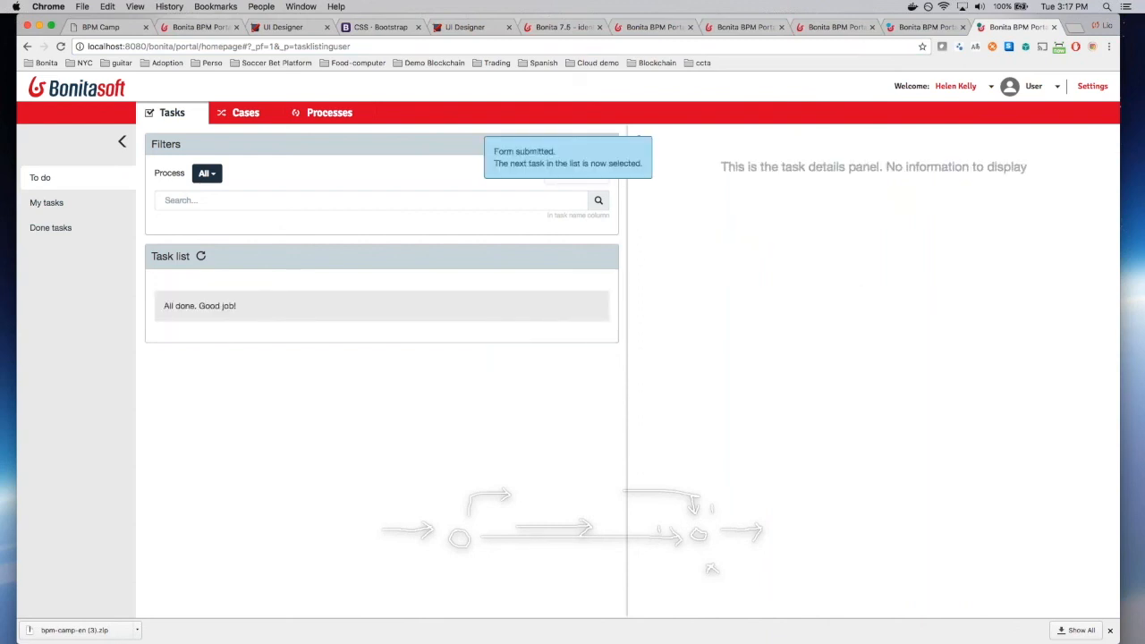
key("super+Tab")
left_click(696, 225)
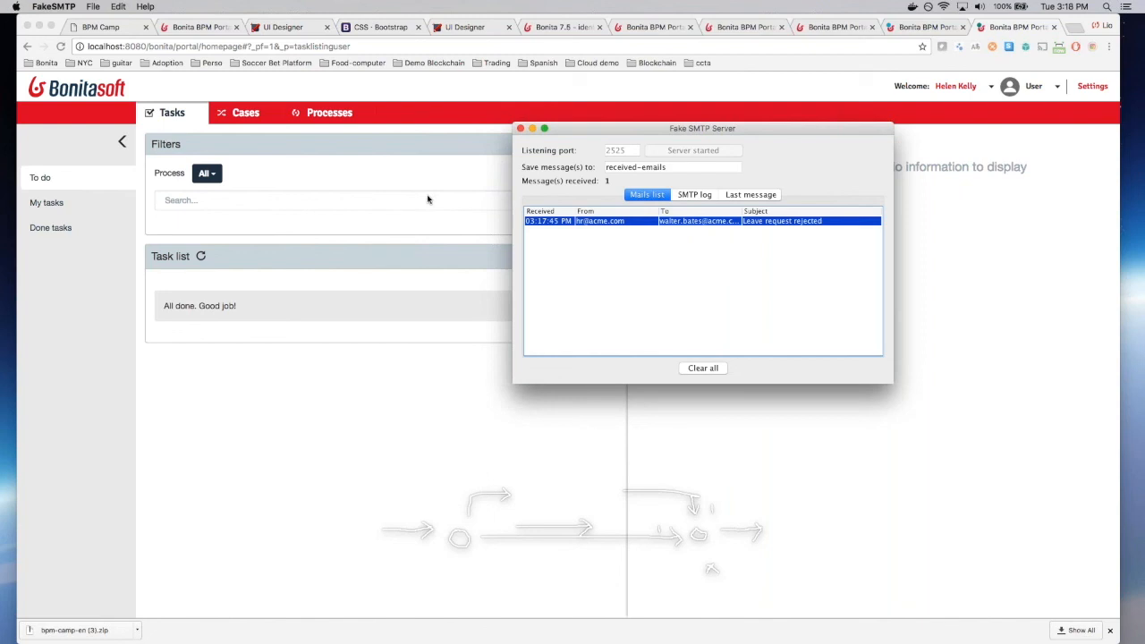
Step: Close the Fake SMTP Server window and advance the BPM Camp slides to 'BPM-Based Applications'
left_click_drag(760, 130, 624, 141)
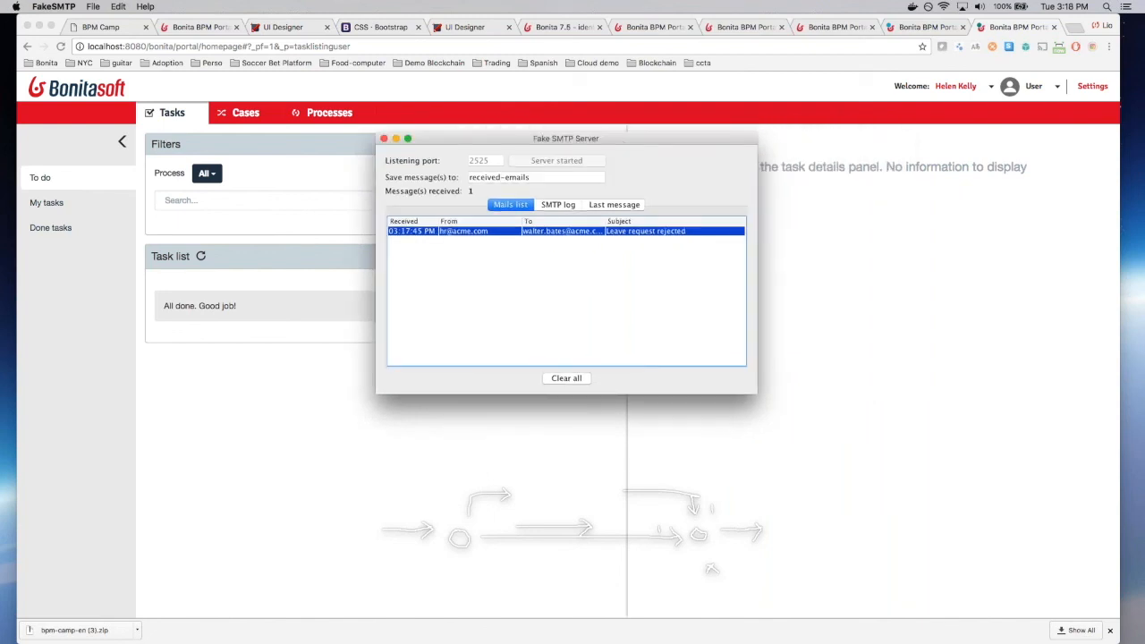
left_click(384, 139)
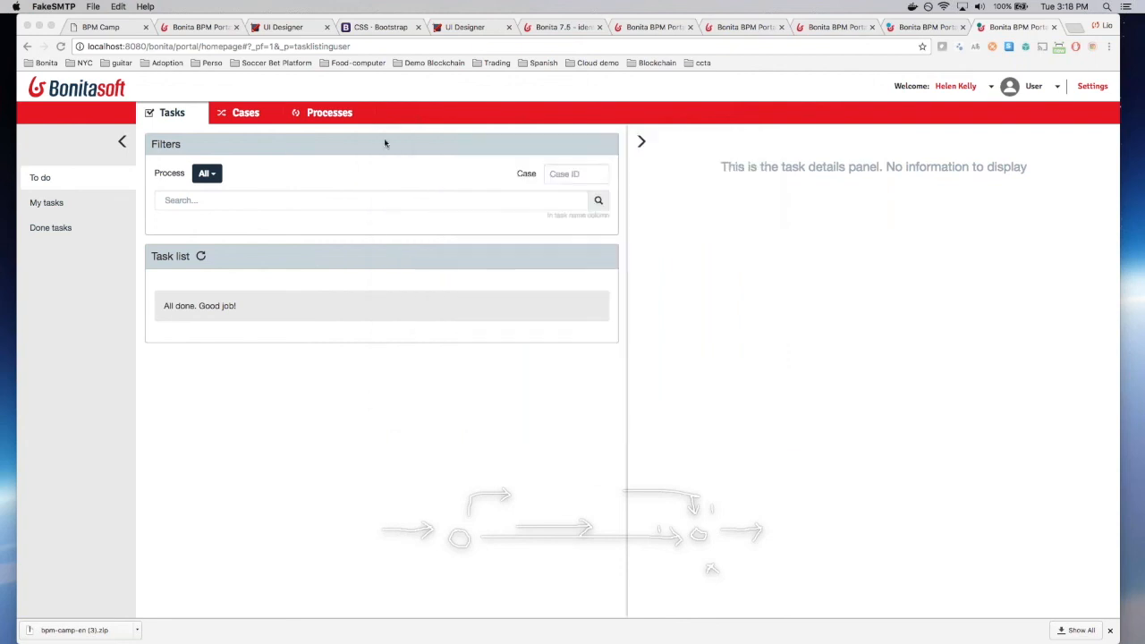
left_click(105, 29)
left_click(105, 28)
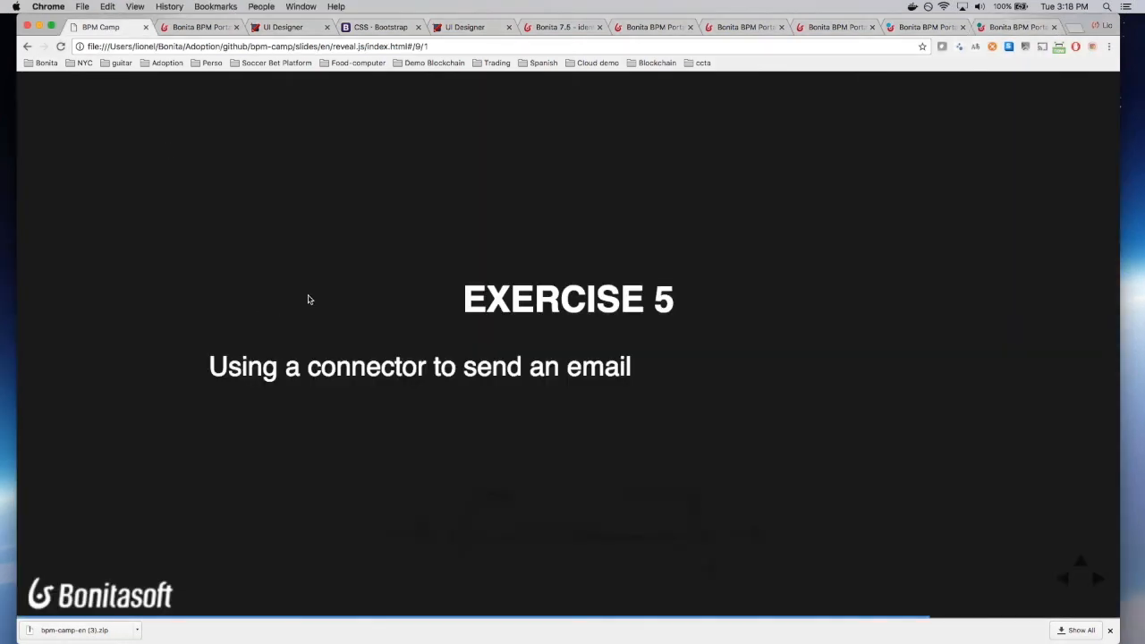
key("Right")
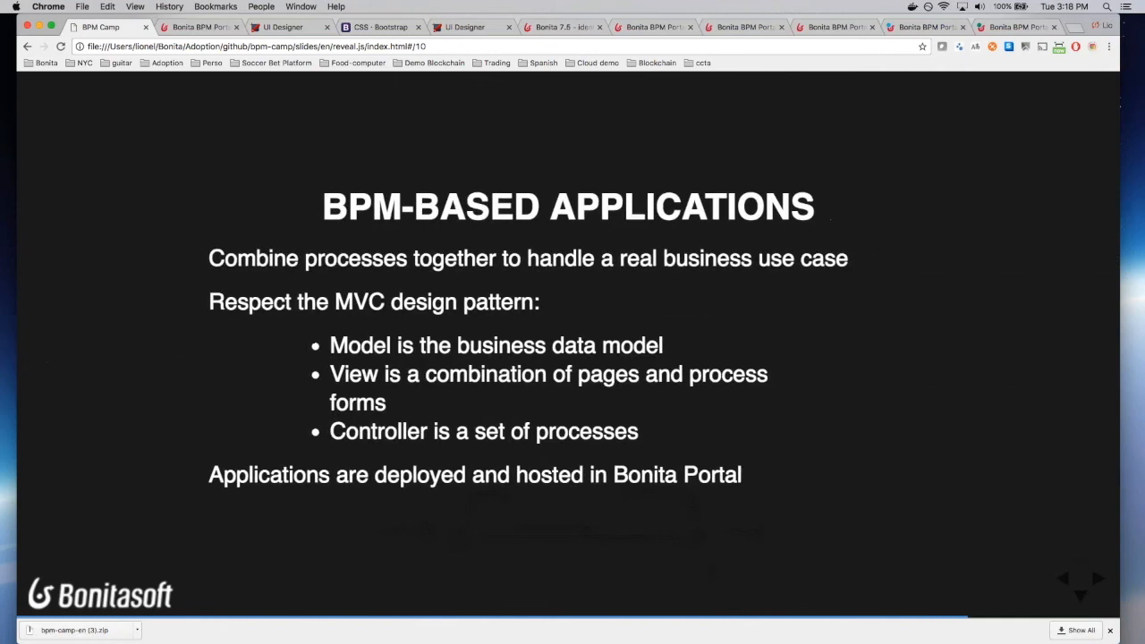
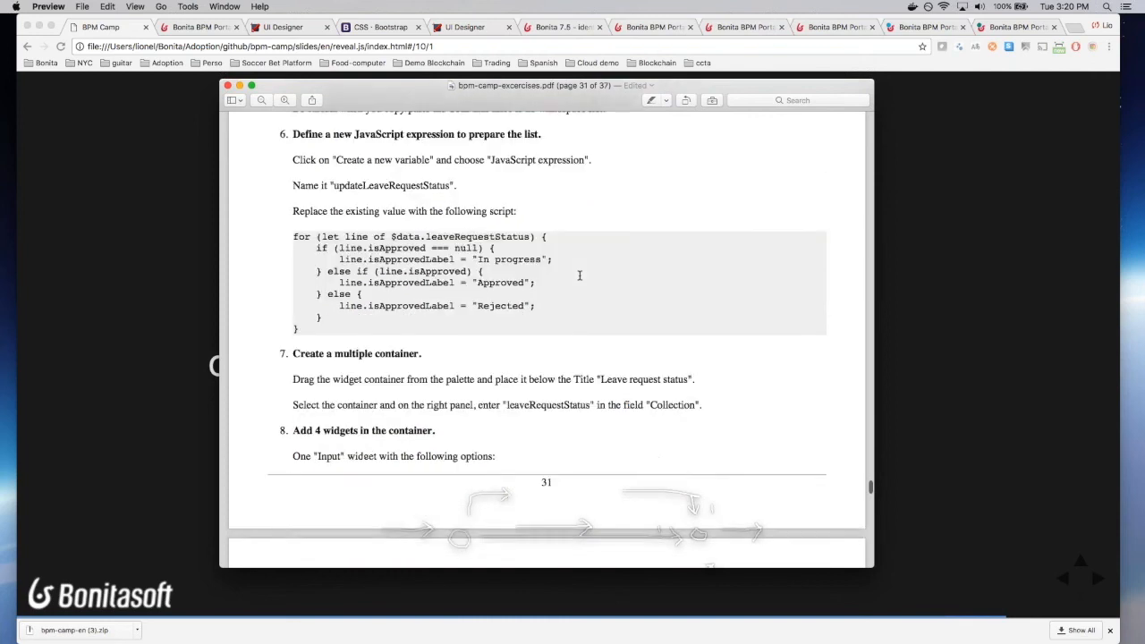
Step: Scroll through the leave request exercise instructions in the Preview PDF
scroll(579, 276, "down", 15)
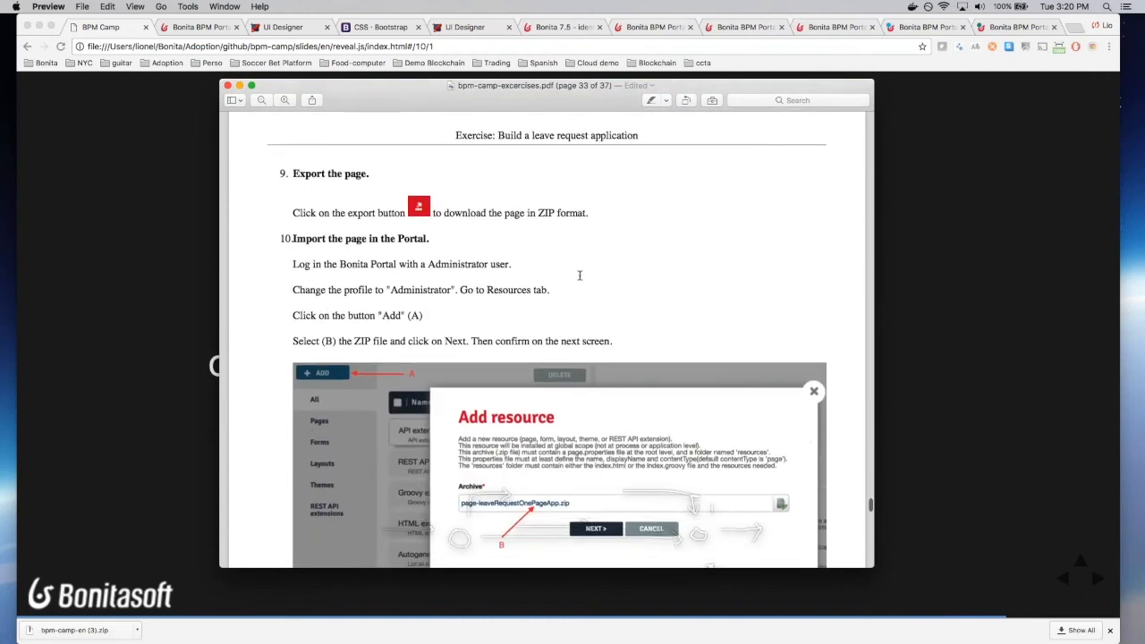
scroll(579, 276, "down", 15)
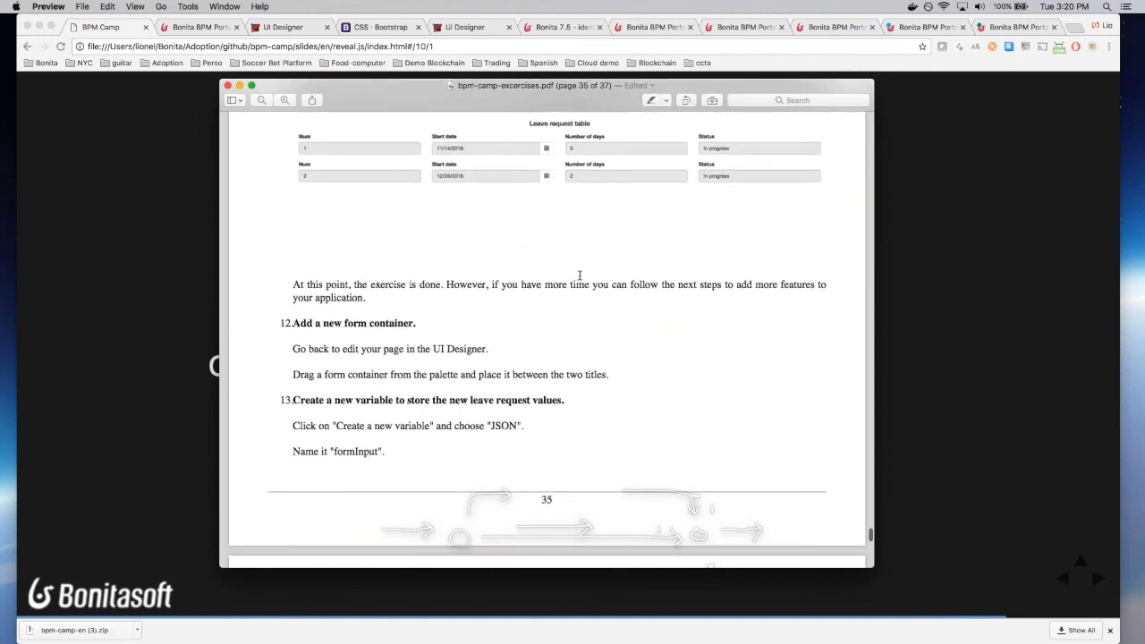
scroll(579, 275, "up", 20)
scroll(579, 277, "up", 20)
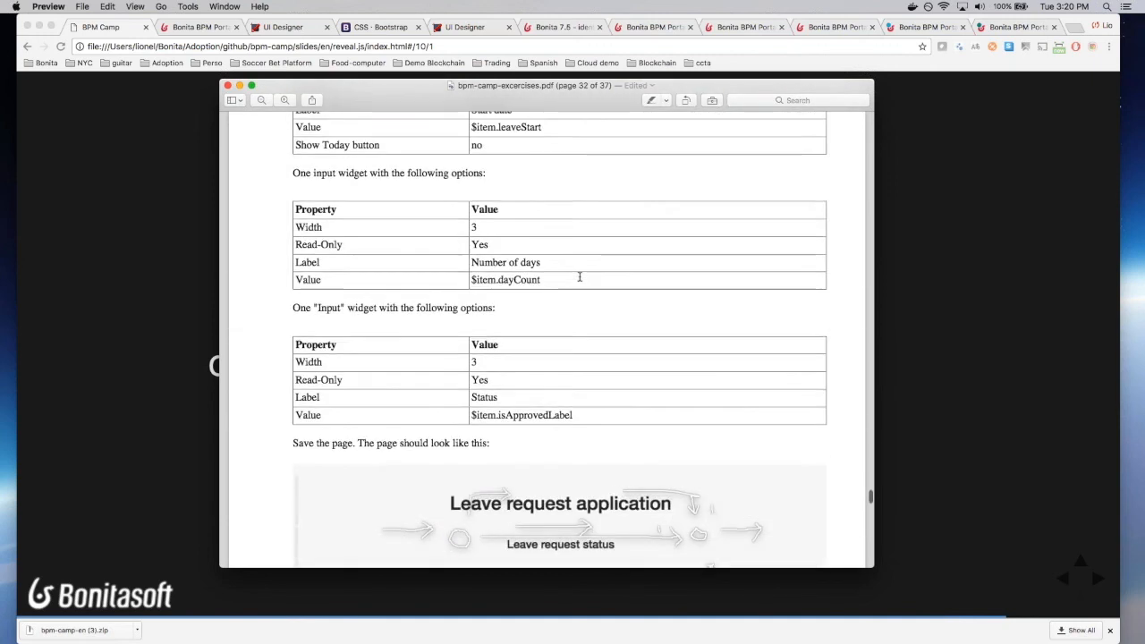
scroll(579, 276, "up", 20)
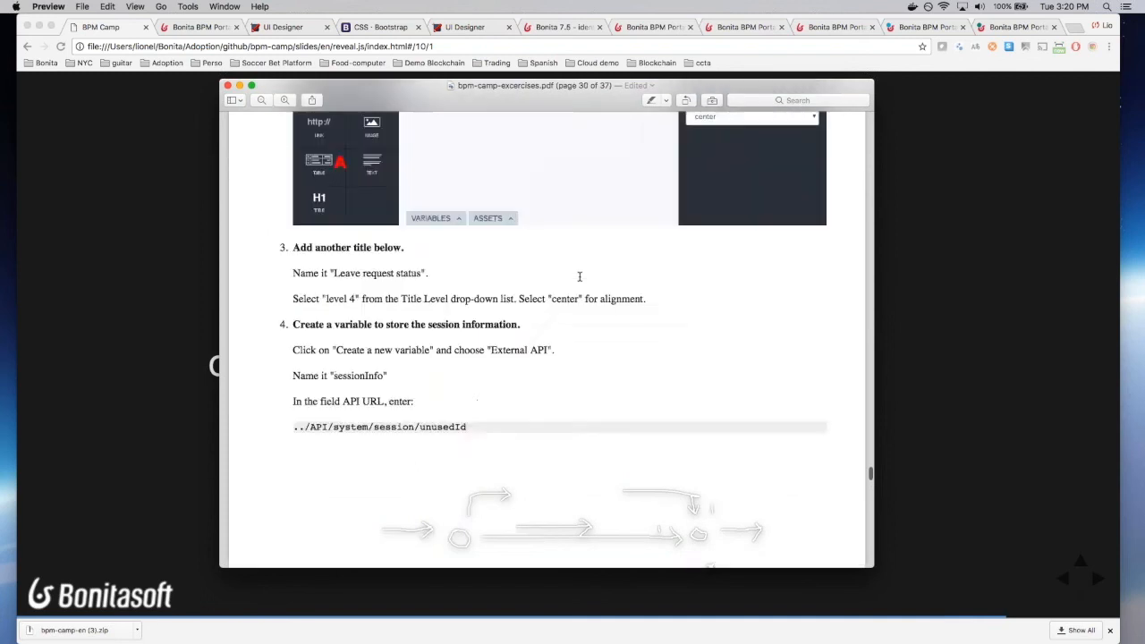
scroll(579, 278, "up", 5)
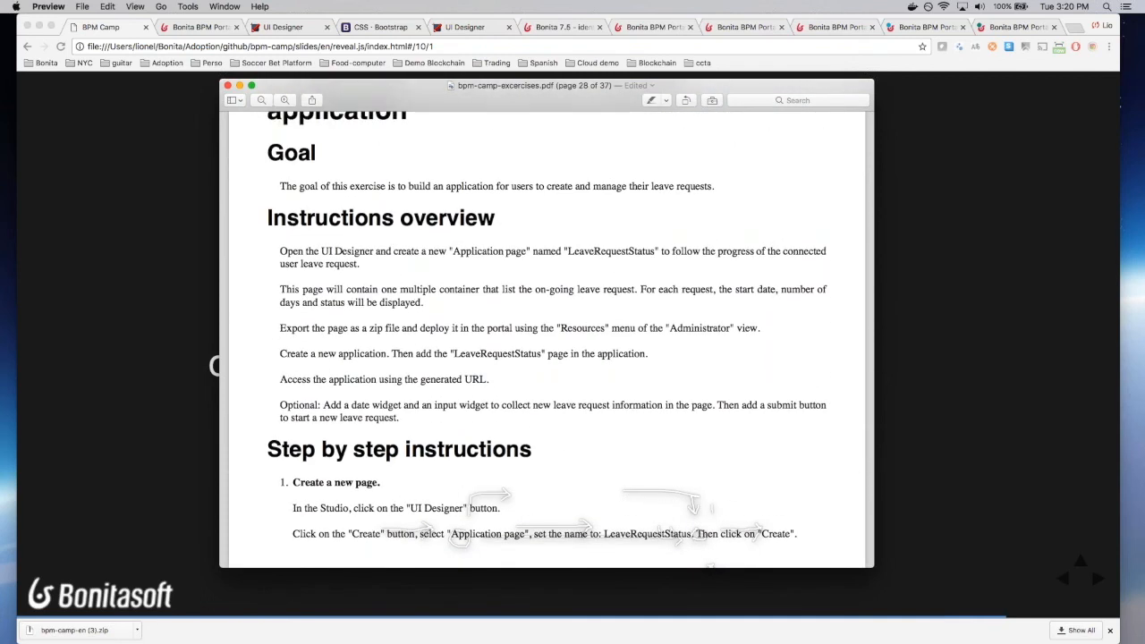
key("super+Tab")
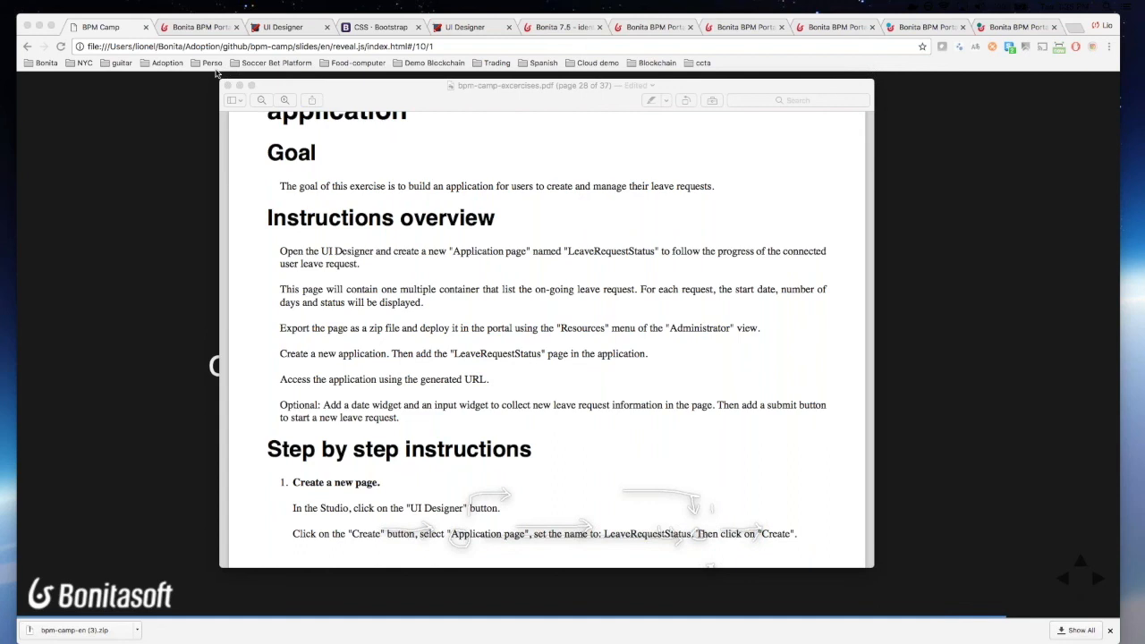
Step: Recheck the exercise overview, then move the PDF aside to reveal the Exercise 6 slide
left_click(468, 213)
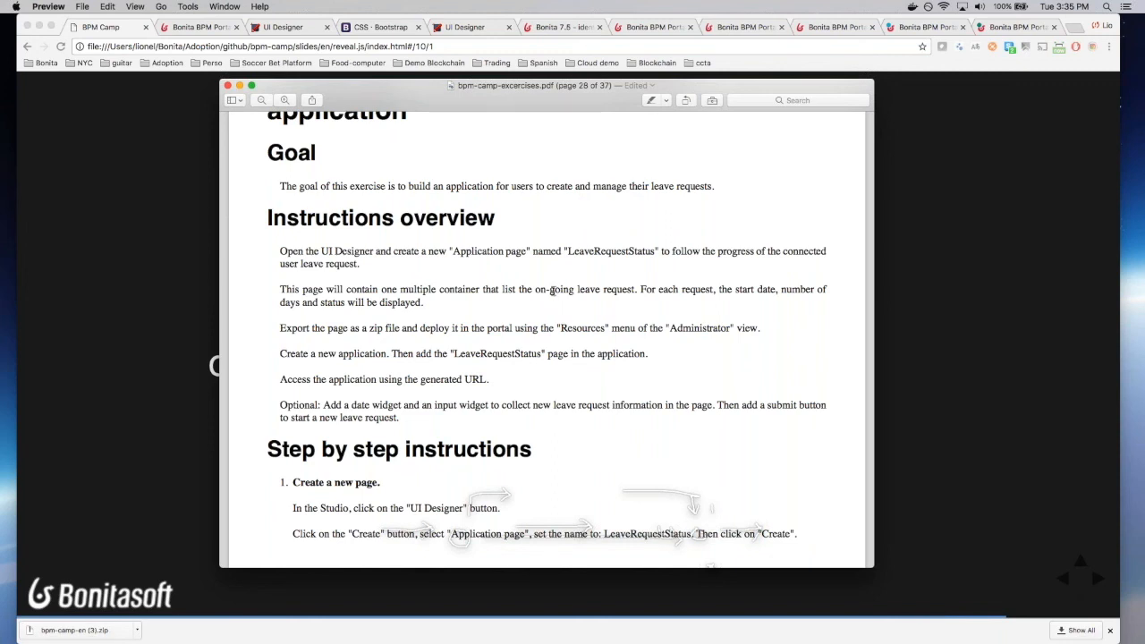
scroll(553, 291, "down", 10)
scroll(553, 290, "down", 10)
scroll(553, 291, "up", 6)
scroll(553, 290, "up", 10)
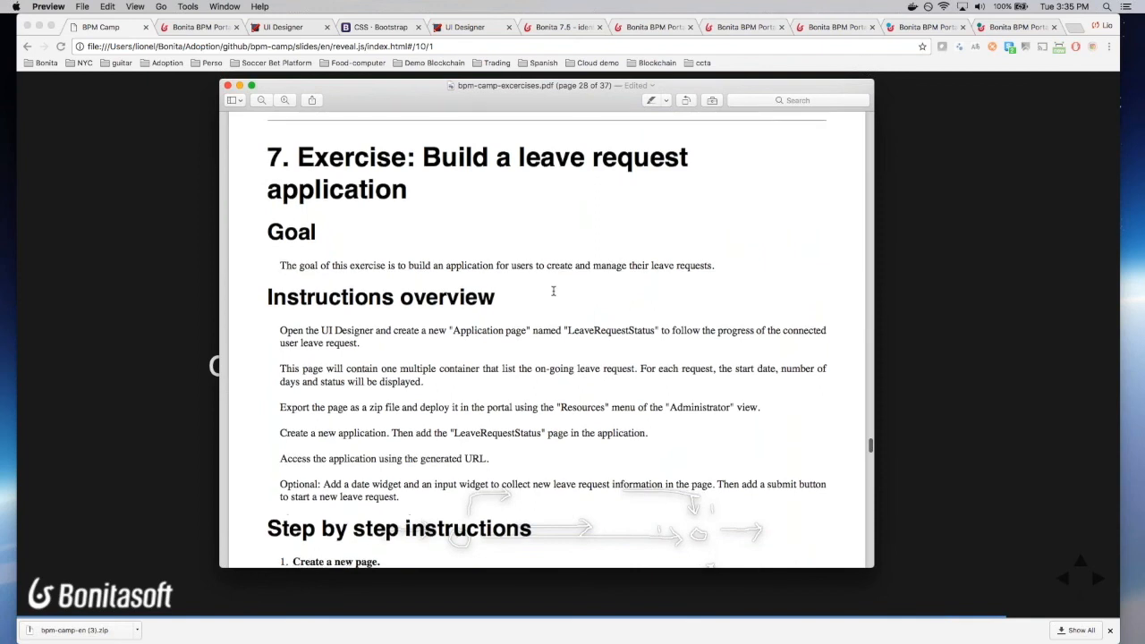
scroll(553, 290, "down", 1)
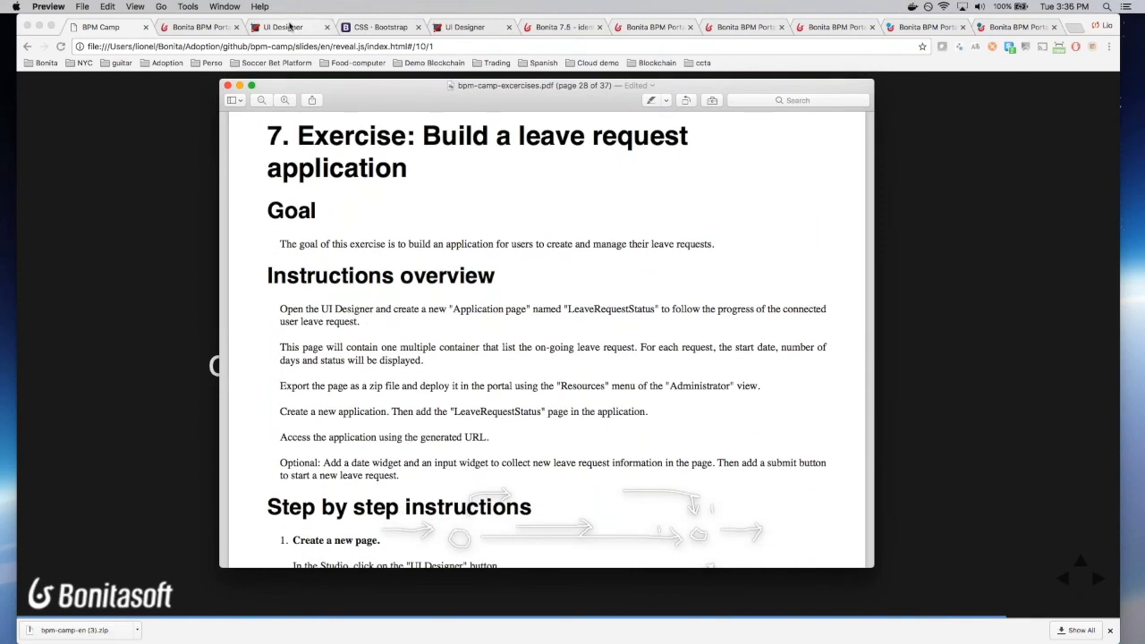
left_click_drag(437, 93, 0, 59)
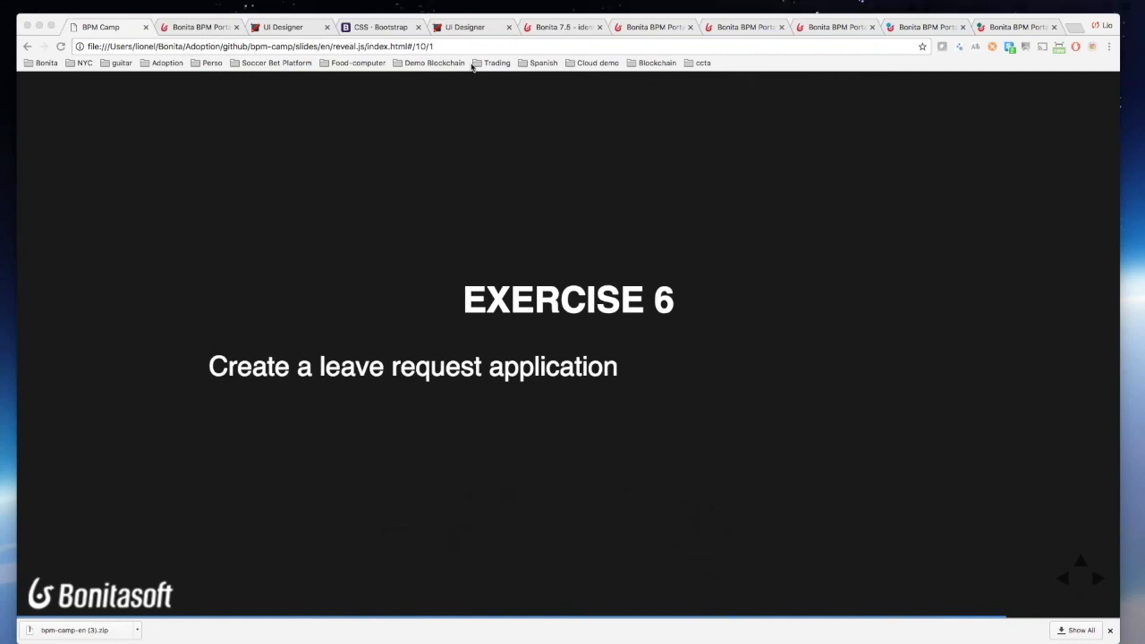
Step: Relaunch UI Designer from Bonita Studio on a fresh home page and start a new artifact
left_click(304, 32)
key("super+r")
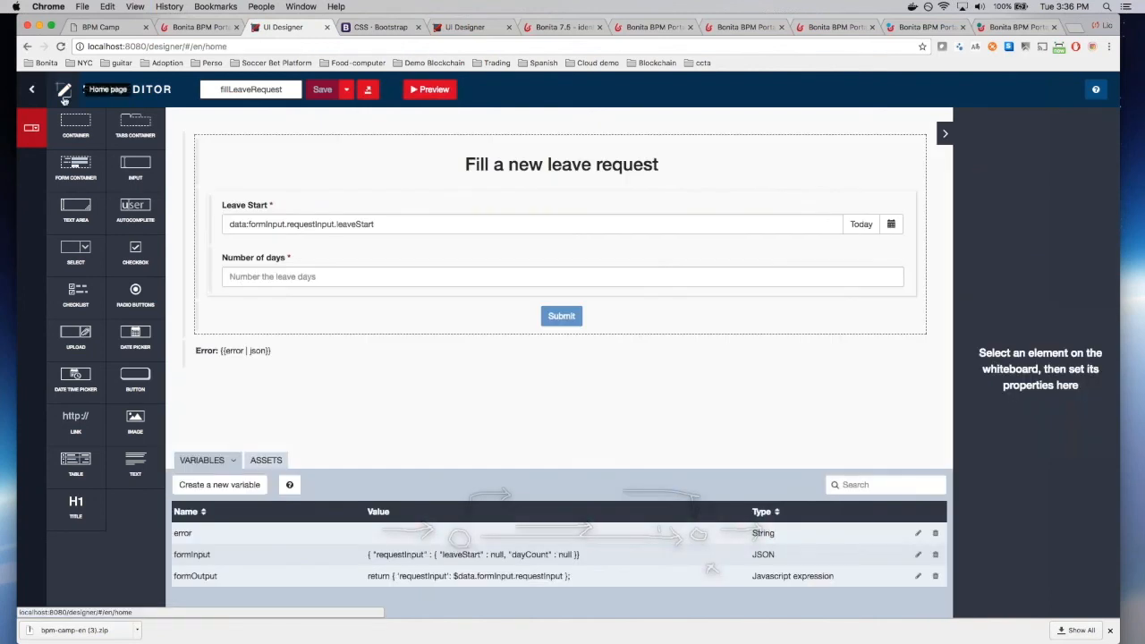
left_click(31, 88)
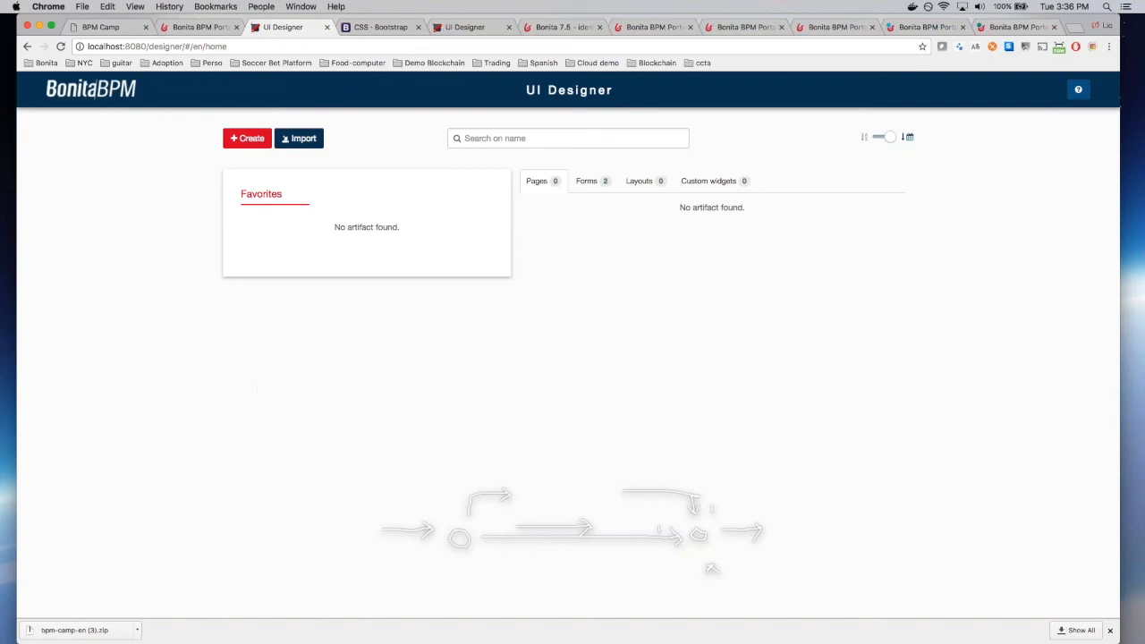
key("super+Tab")
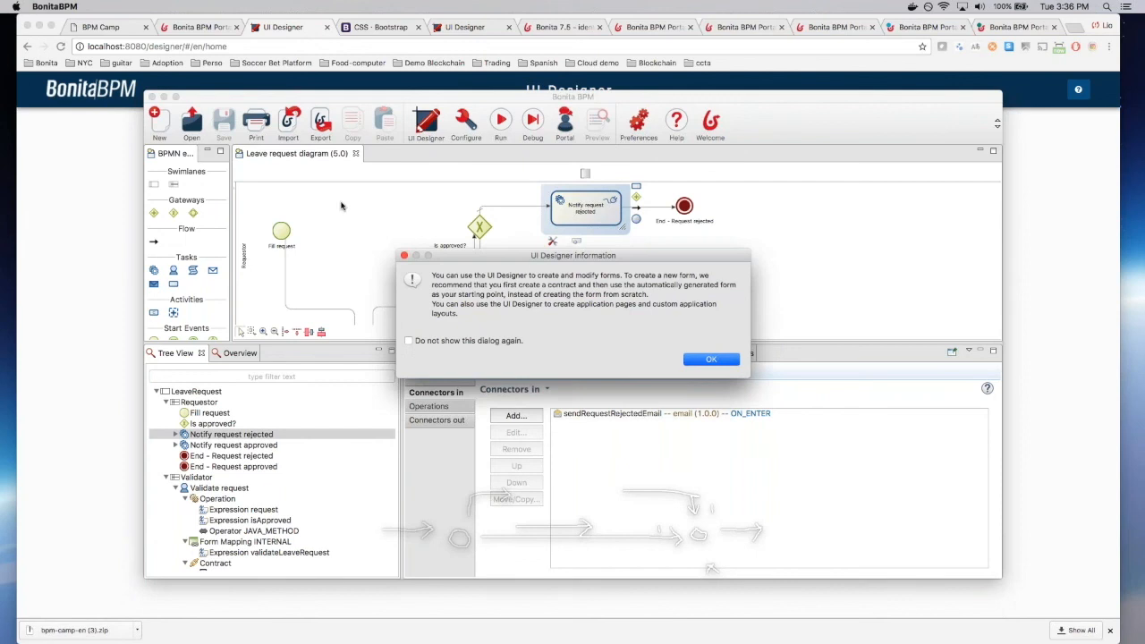
left_click(707, 358)
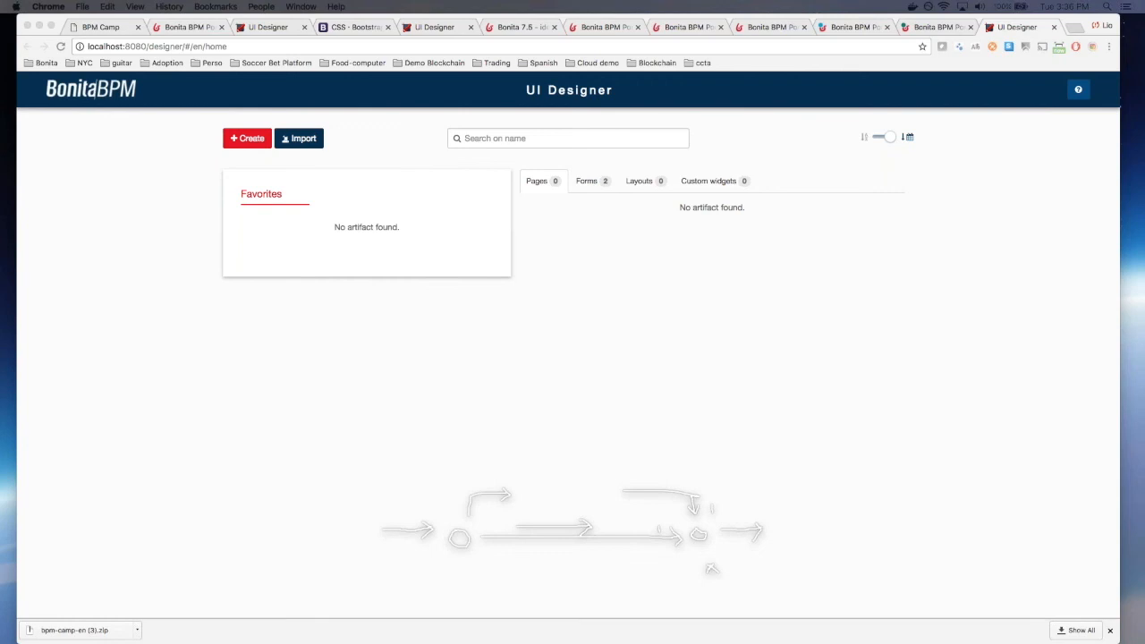
left_click(244, 145)
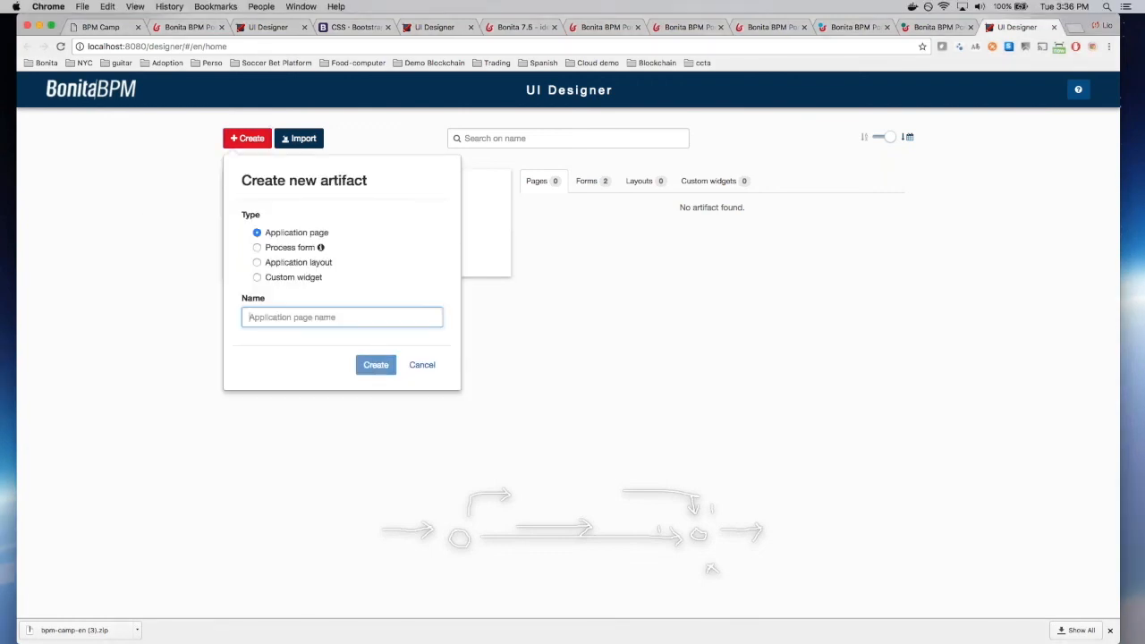
Step: Create an Application page named LeaveRequestStatus
key("Down")
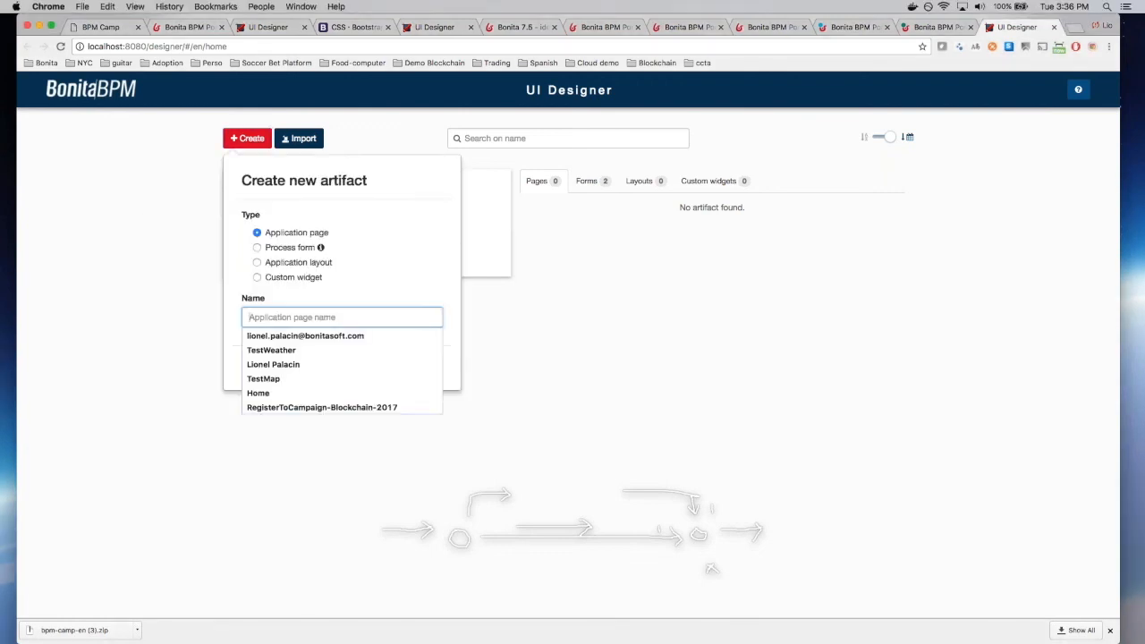
type("L")
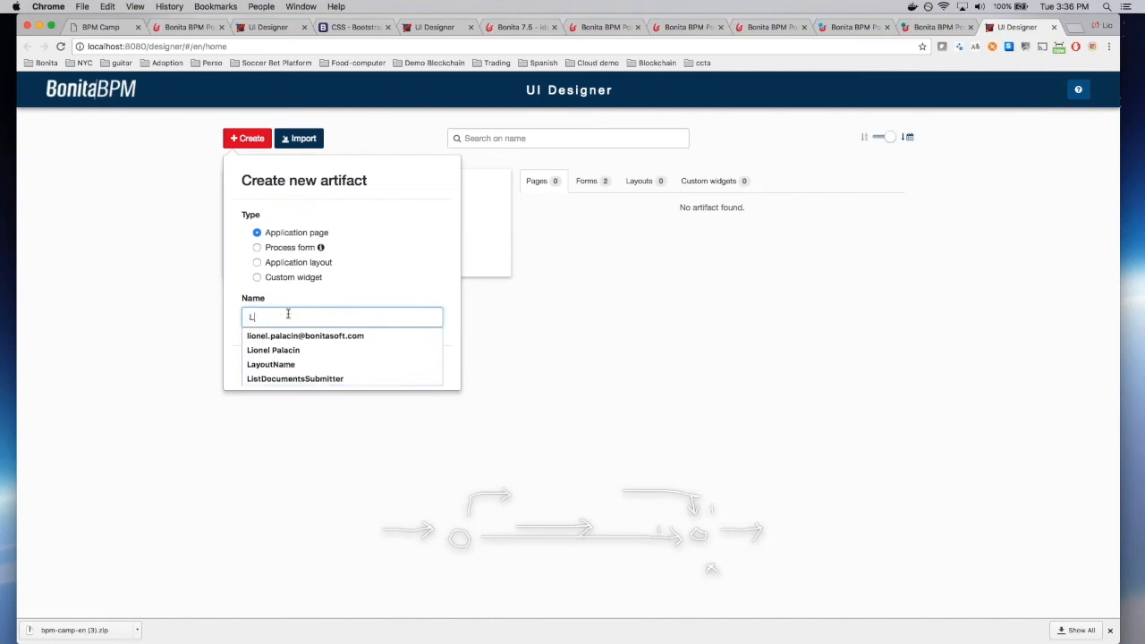
type("eaveRe")
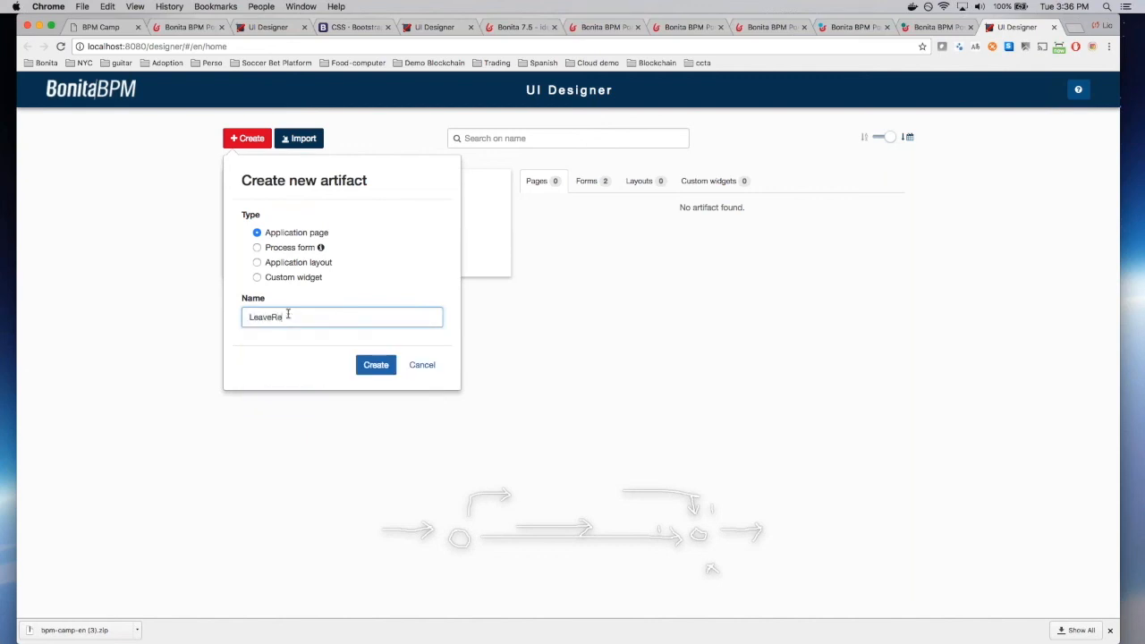
type("questStatus")
left_click(375, 365)
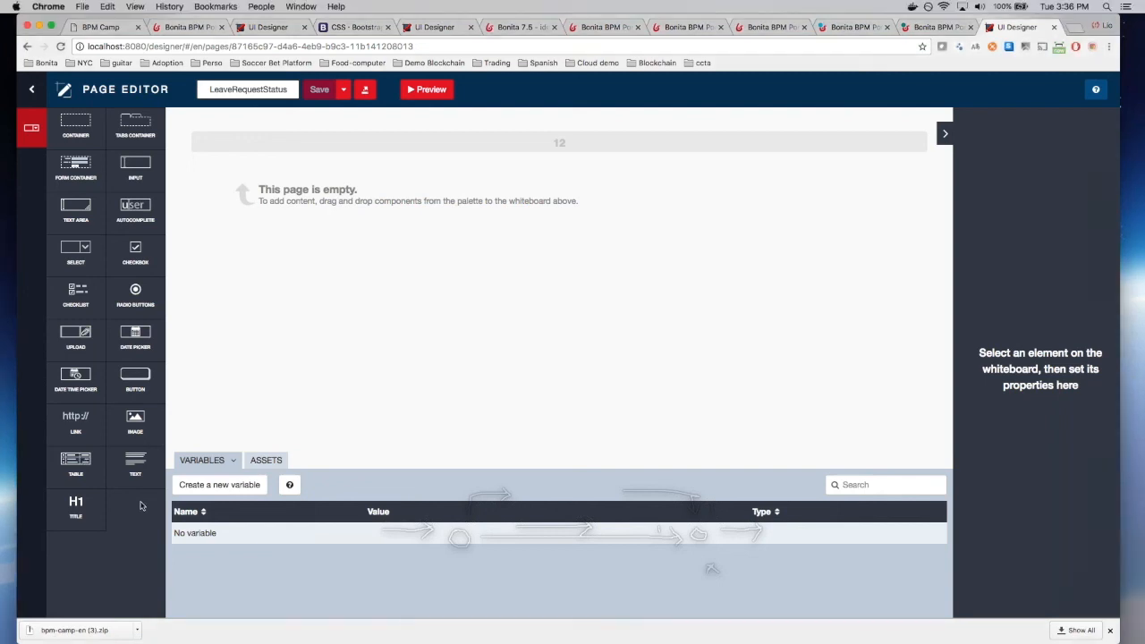
Step: Add a centred 'Leave Request application' title at the top and save the page
left_click_drag(76, 506, 522, 145)
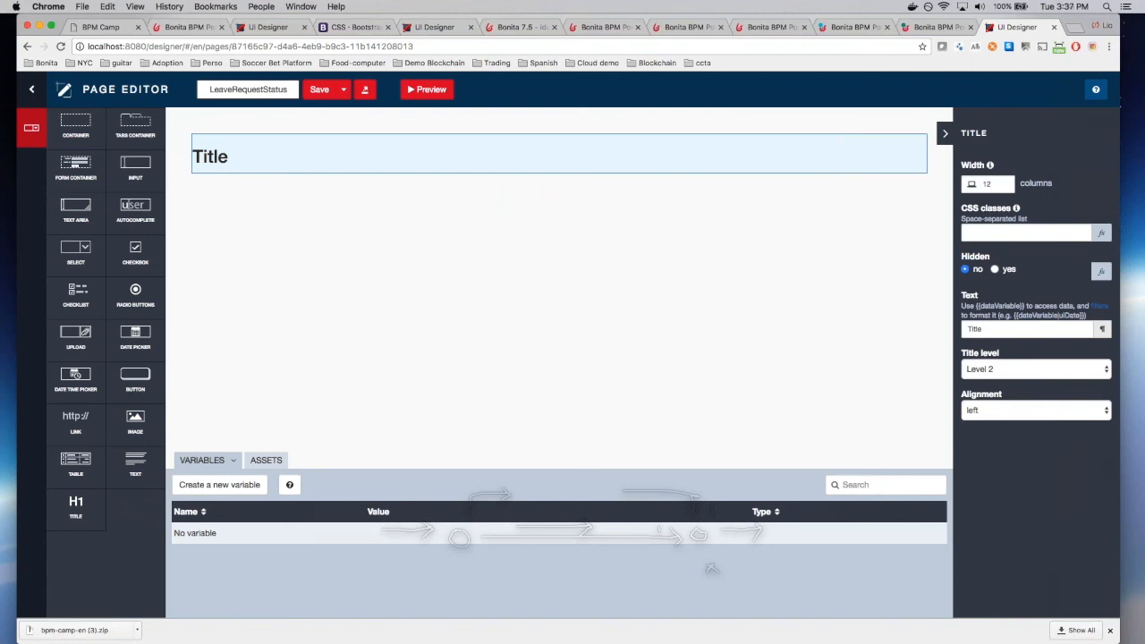
double_click(1026, 328)
type("Leave ")
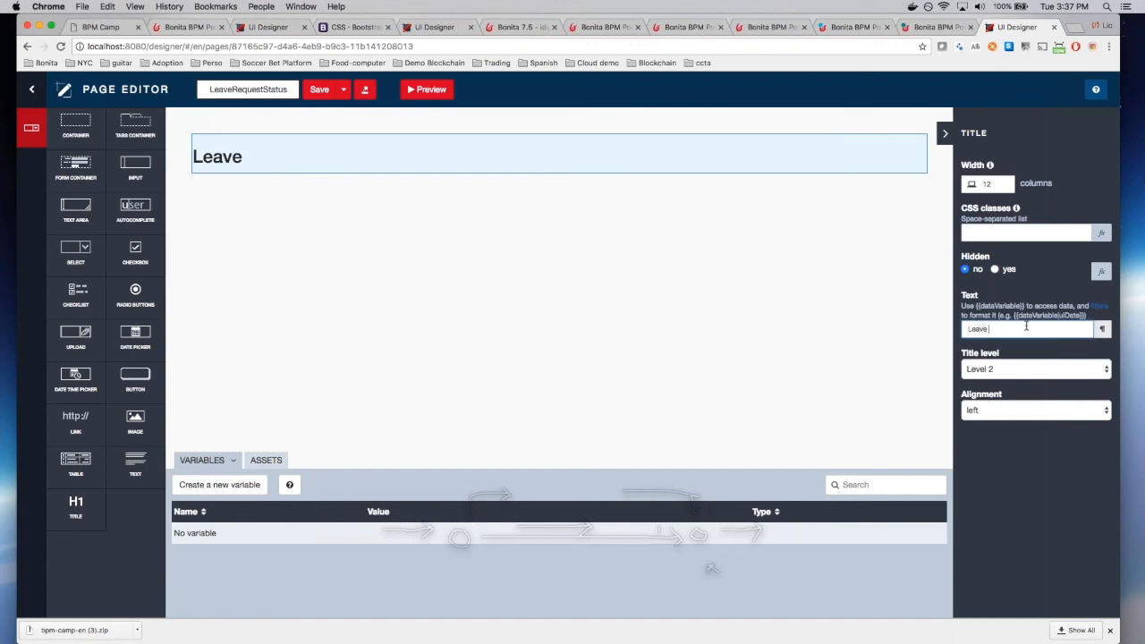
type("Request applicatoi")
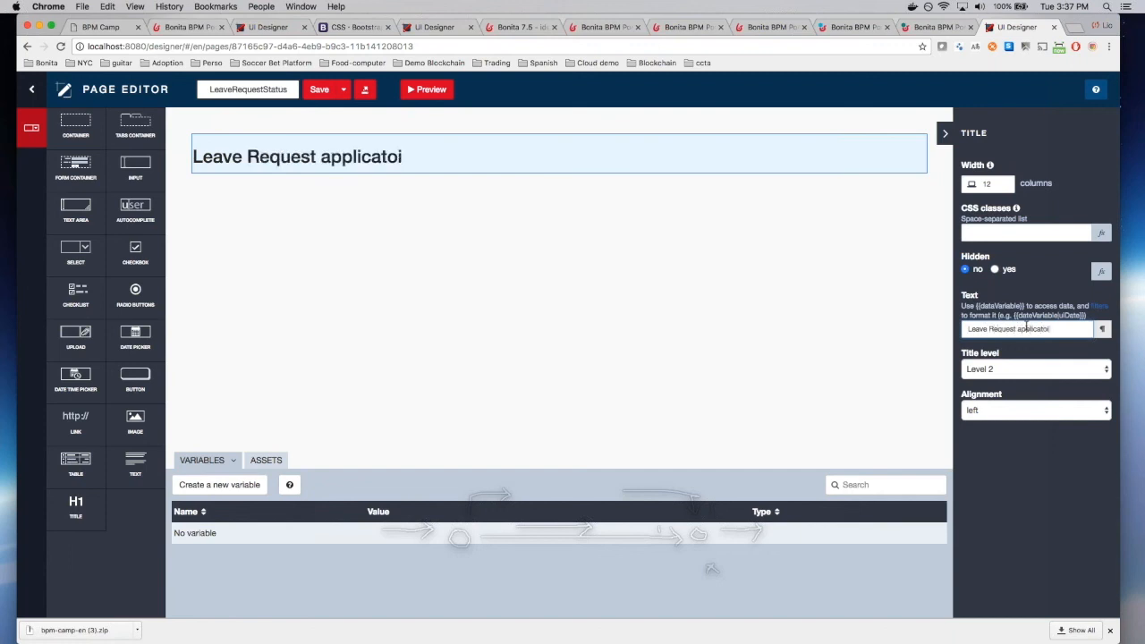
key("BackSpace")
key("BackSpace")
key("BackSpace")
type("tion")
left_click(1034, 410)
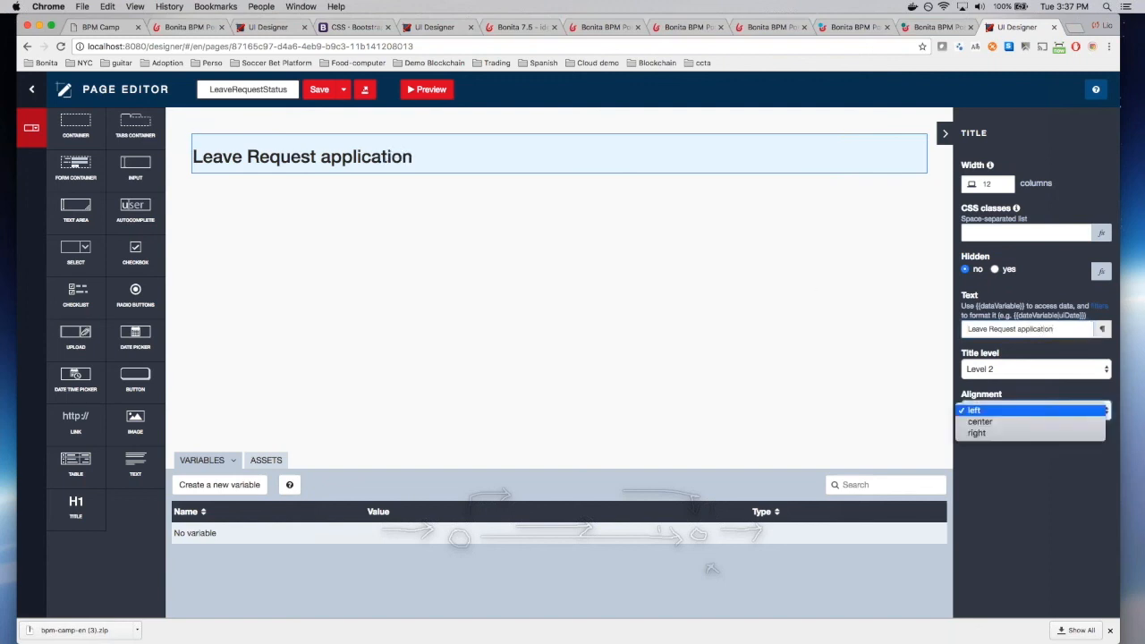
left_click(979, 421)
left_click(319, 89)
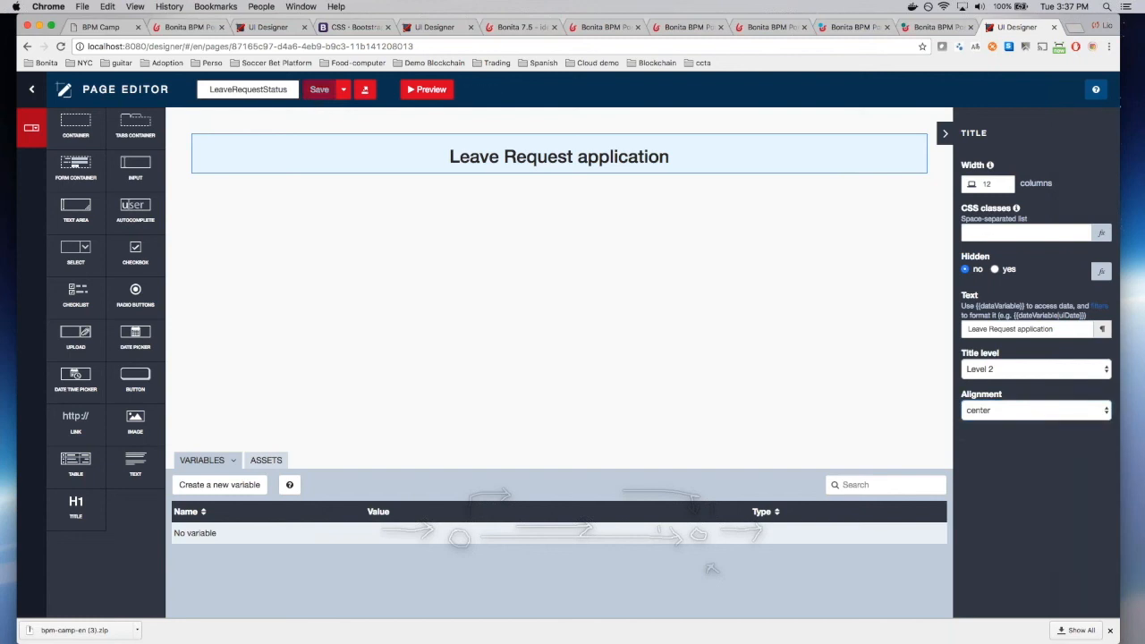
Step: Add a second title 'Leave request status', centred, as a level 4 heading
left_click_drag(76, 505, 608, 188)
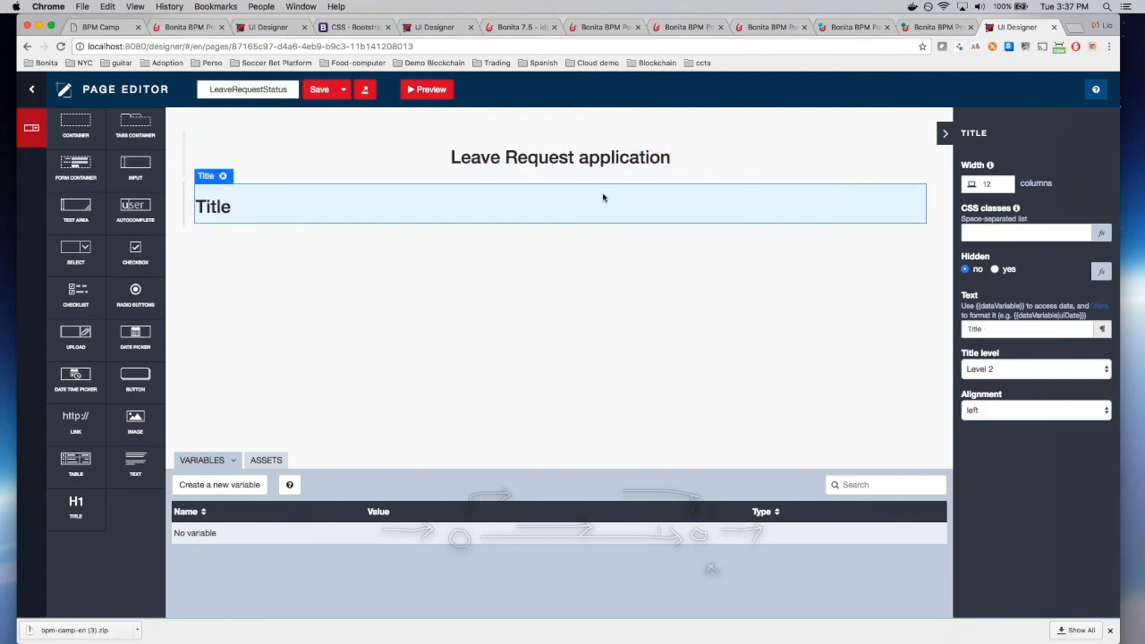
double_click(1027, 327)
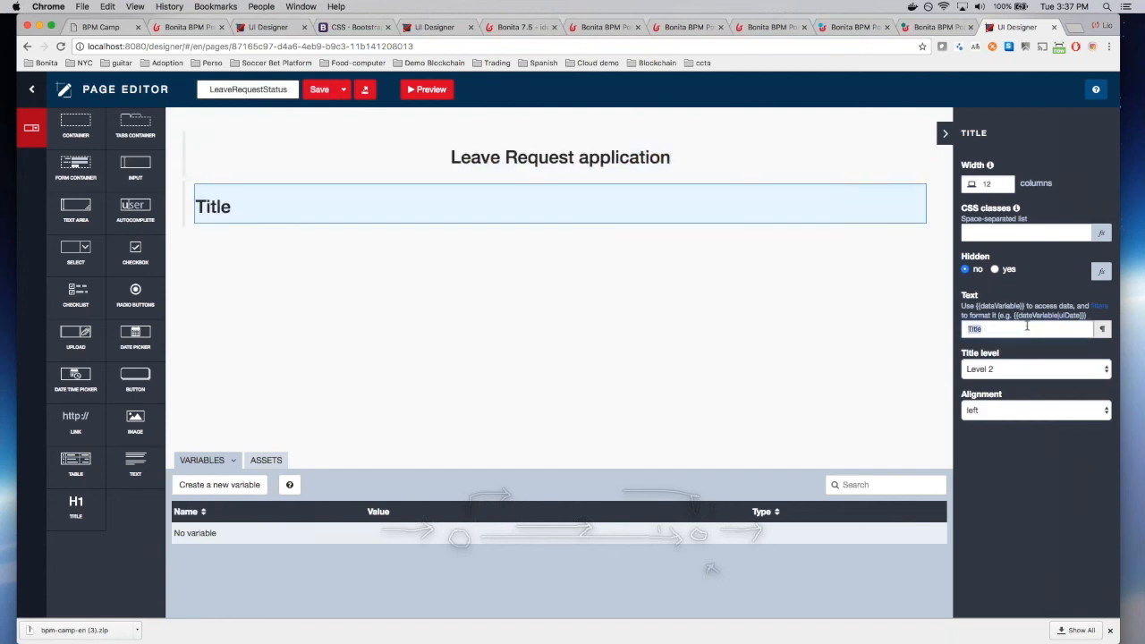
type("Leave request status")
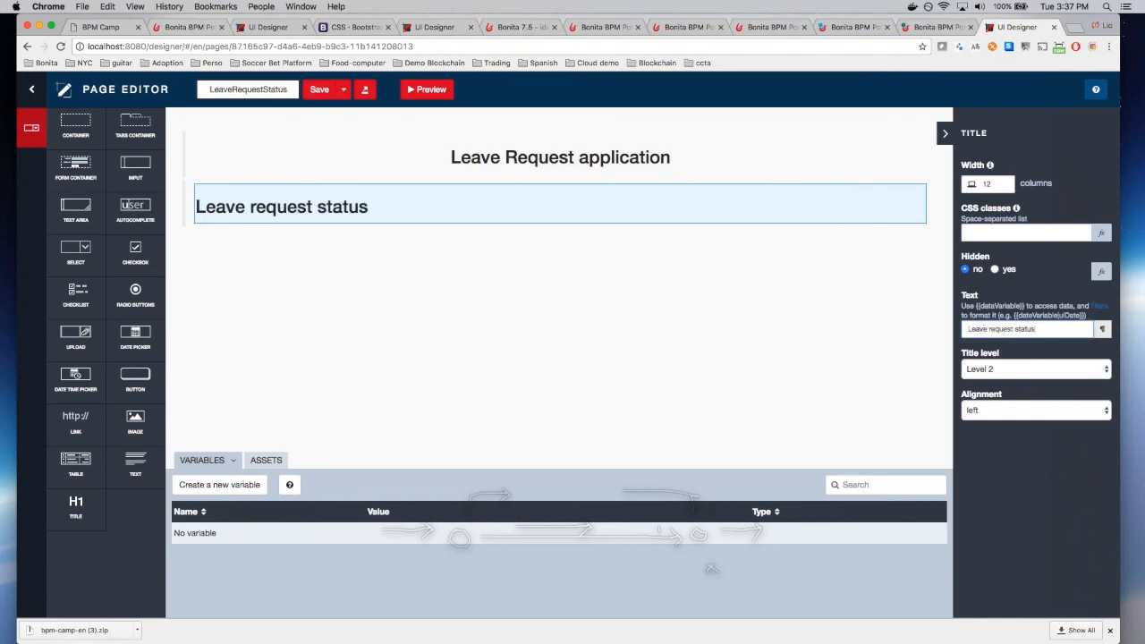
left_click(1063, 410)
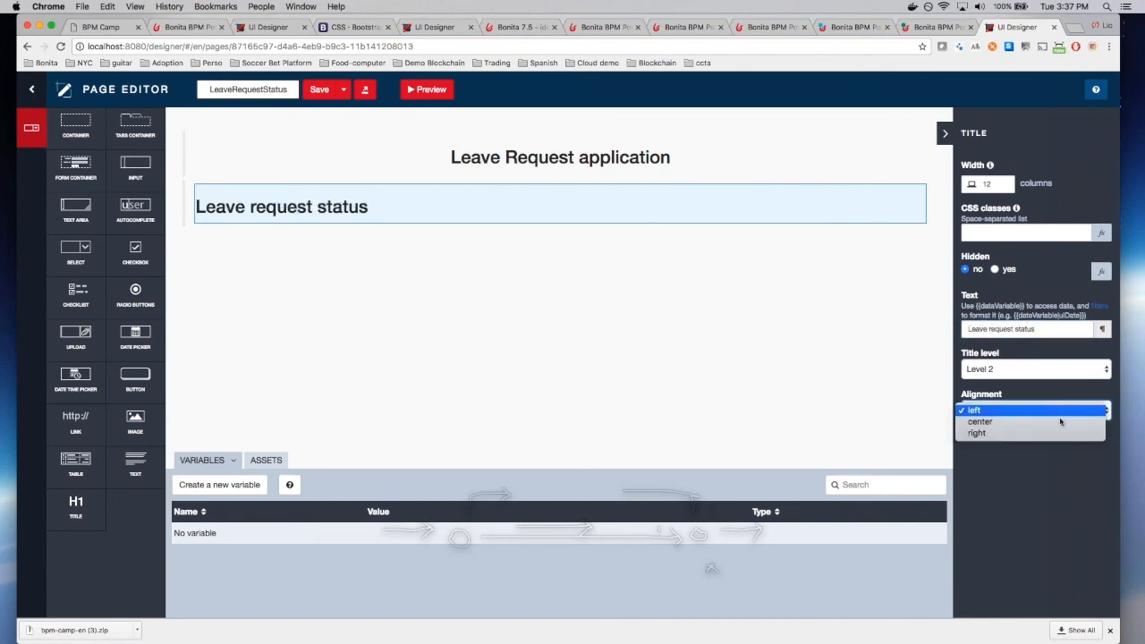
left_click(1061, 421)
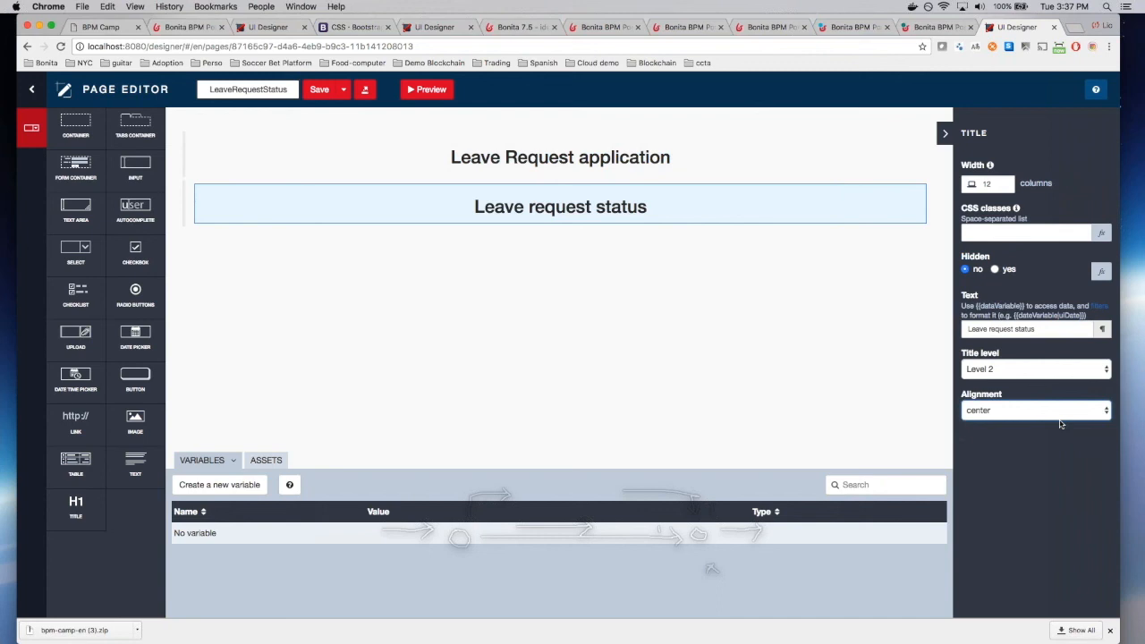
left_click(1056, 369)
left_click(1038, 372)
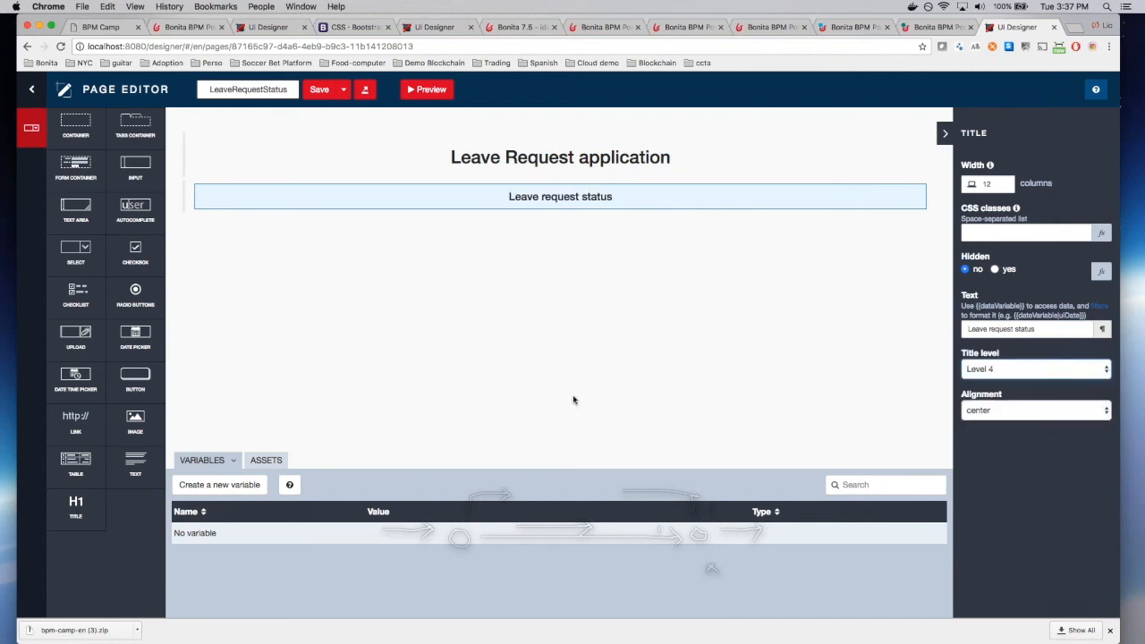
Step: Create the sessionInfo External API variable with URL ../API/system/session/unusedId
left_click(186, 483)
type("sess")
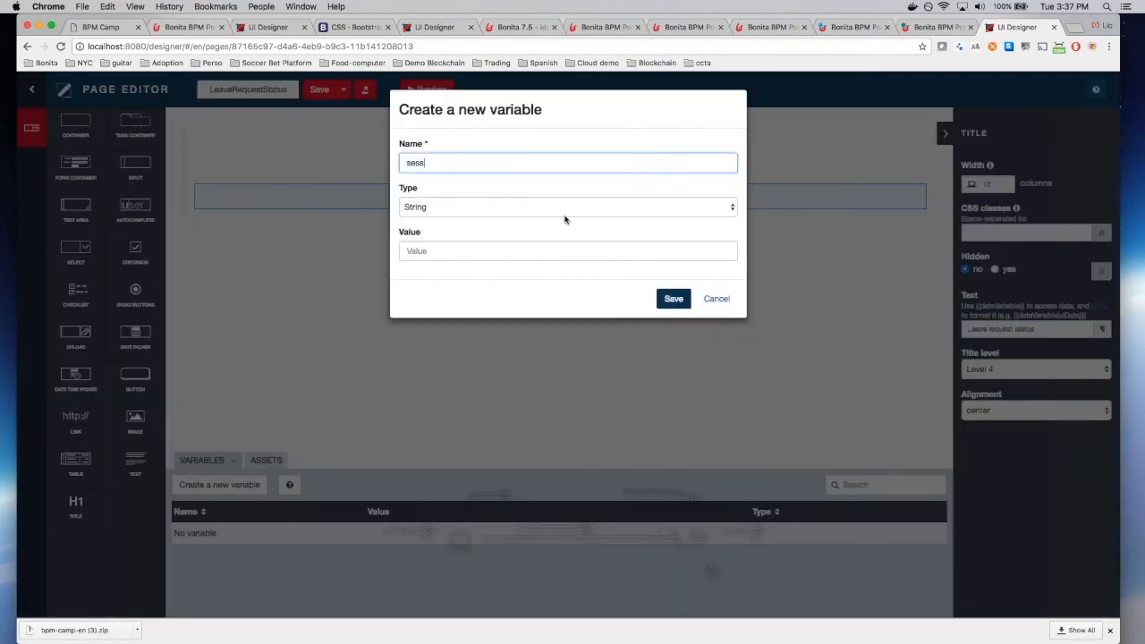
type("ionInfo")
left_click(555, 206)
left_click(547, 241)
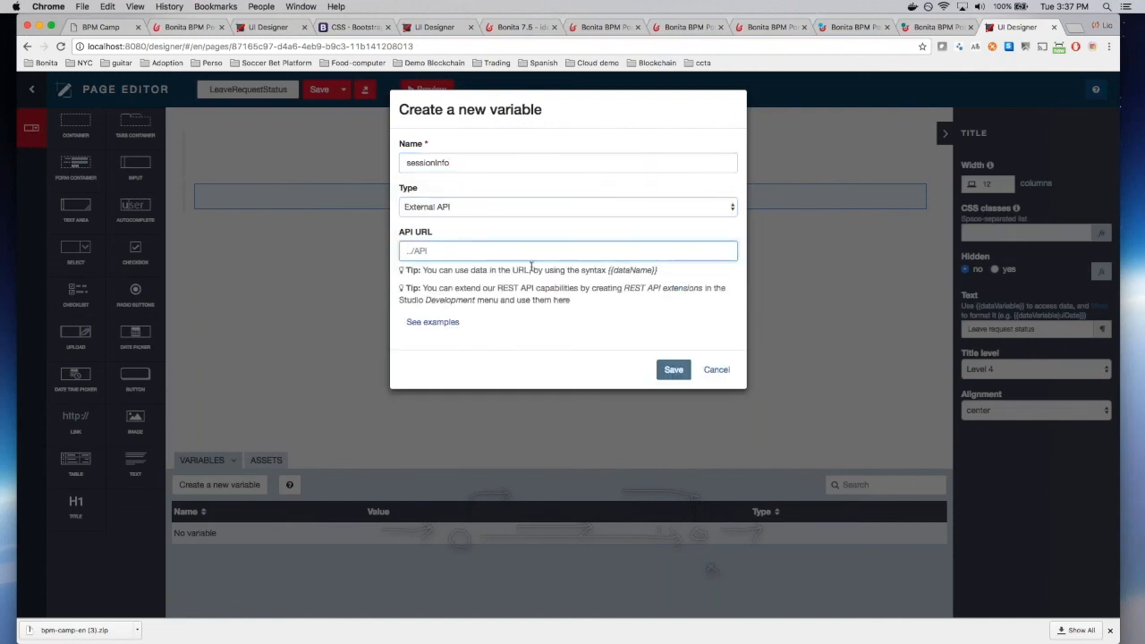
type("../API/")
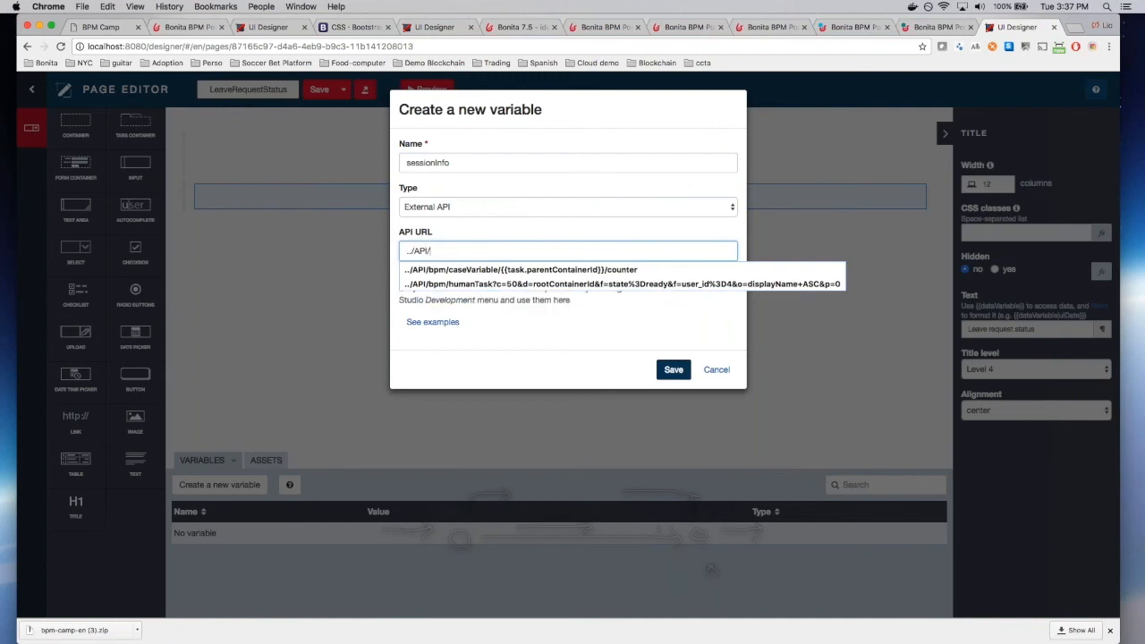
type("ssytem")
key("BackSpace")
key("BackSpace")
key("BackSpace")
key("BackSpace")
type("ystem")
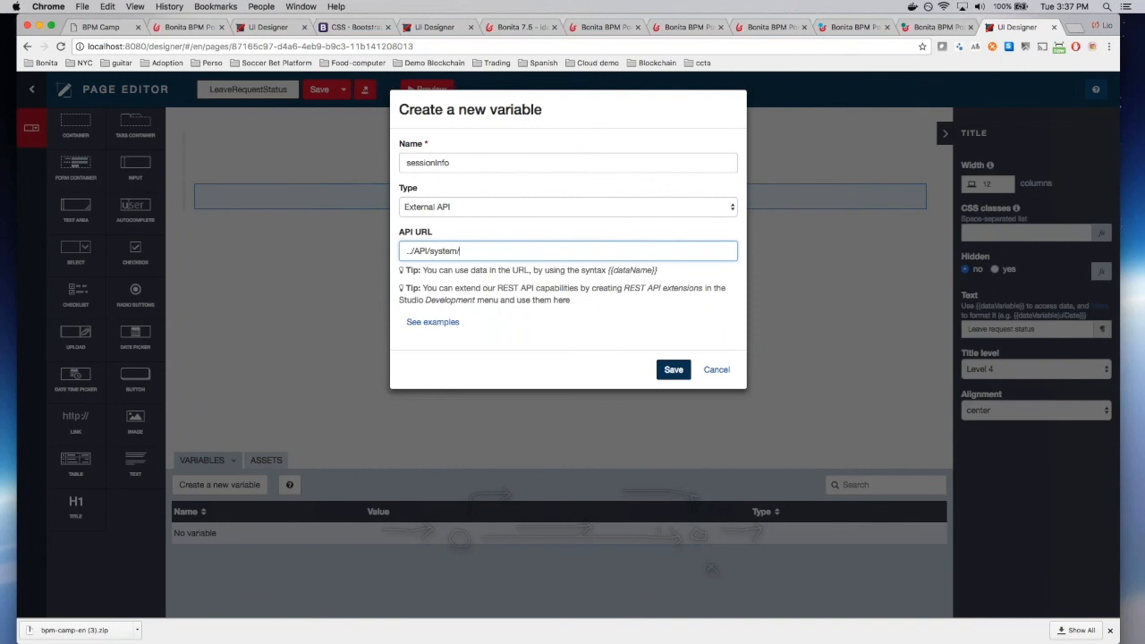
type("/session/unusedId")
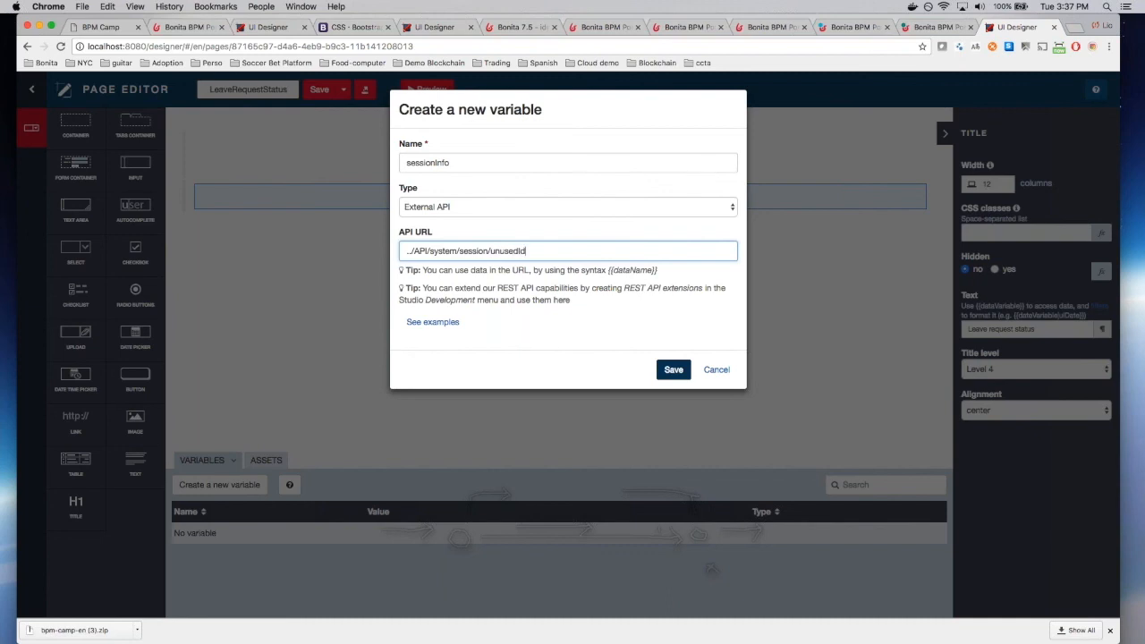
left_click(674, 370)
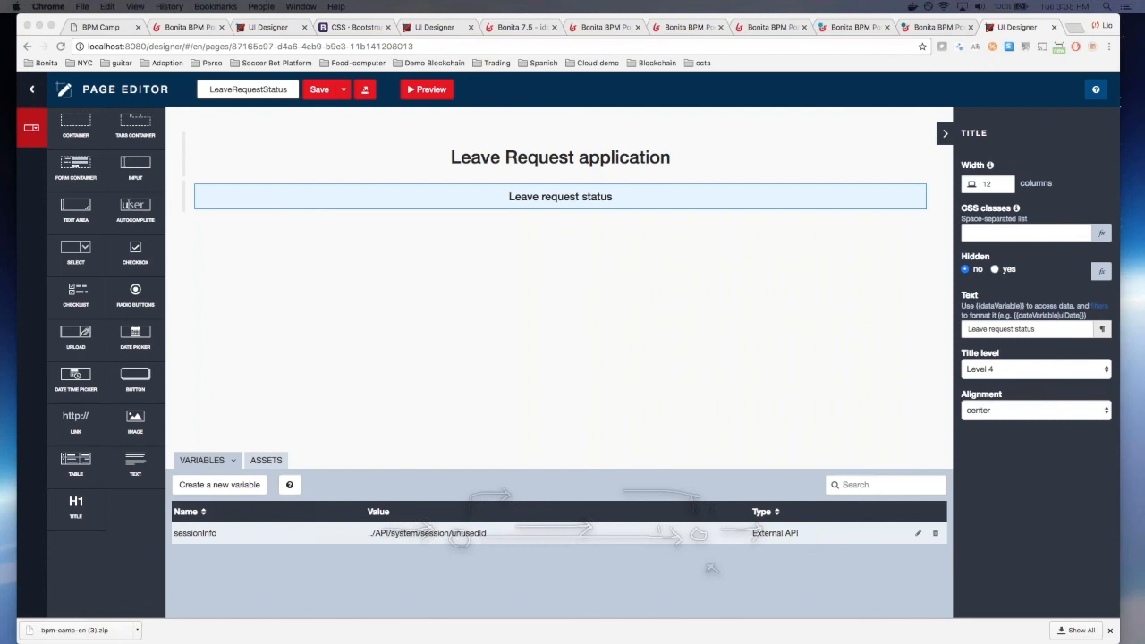
Step: Name a new variable leaveRequestStatus, changing the suggested capital L to lowercase
left_click(220, 485)
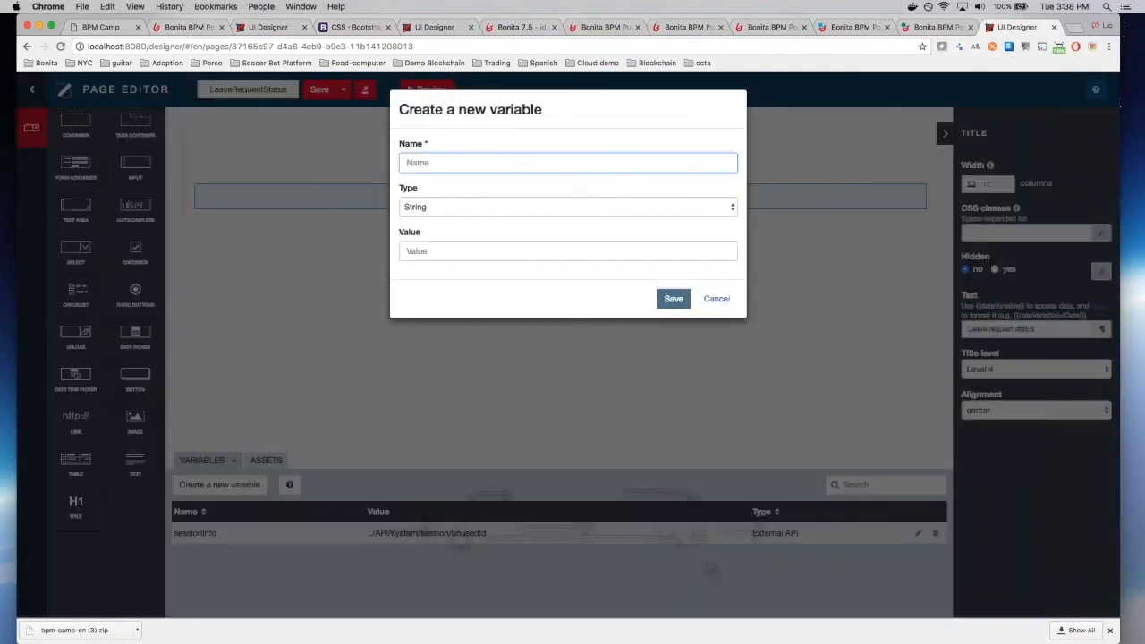
type("lea")
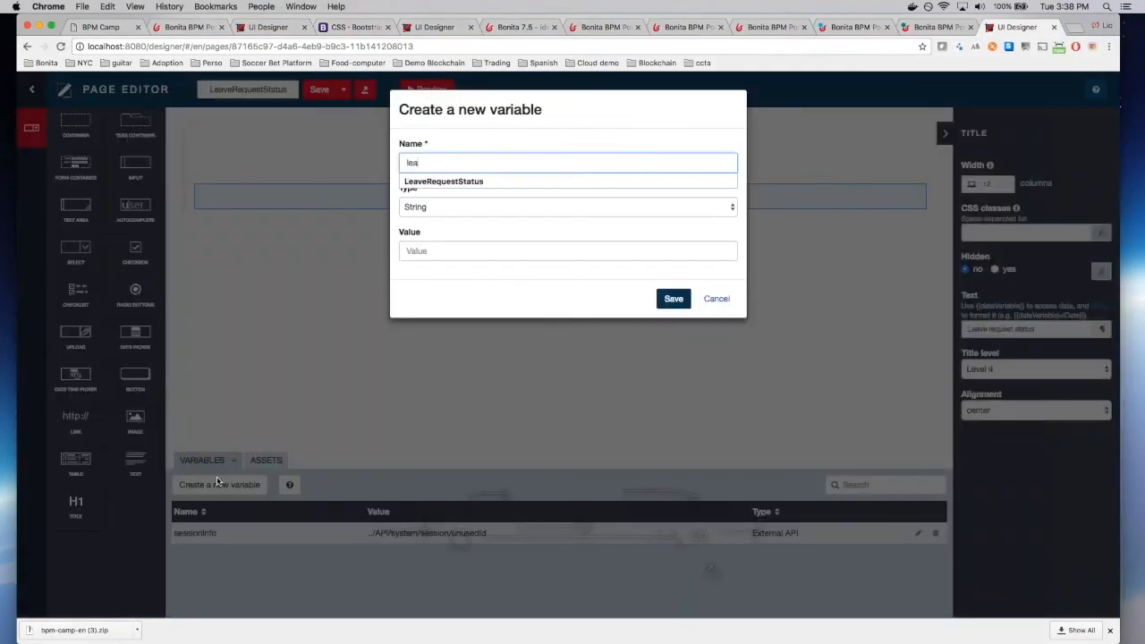
type("veRequ")
key("Down")
key("Return")
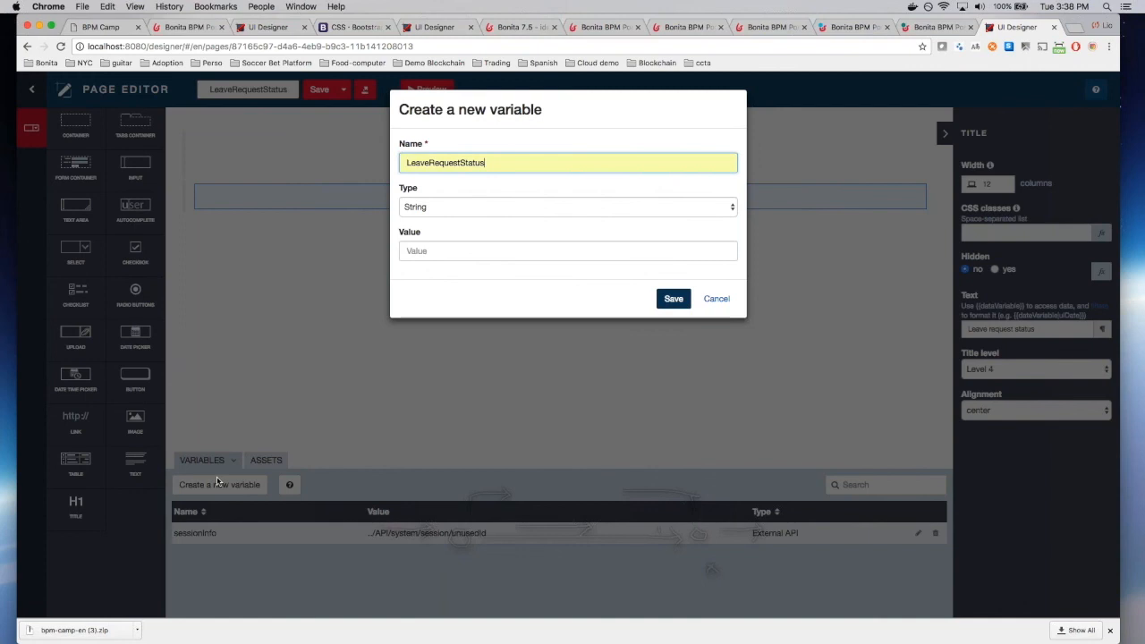
left_click(410, 162)
key("BackSpace")
type("l")
left_click(477, 194)
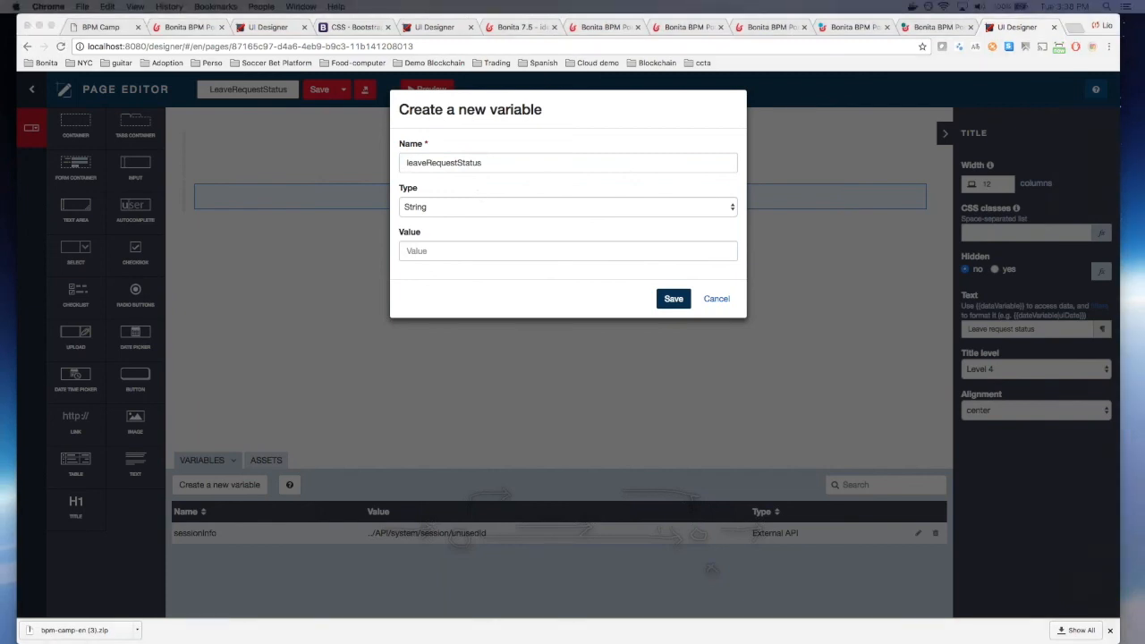
left_click(488, 209)
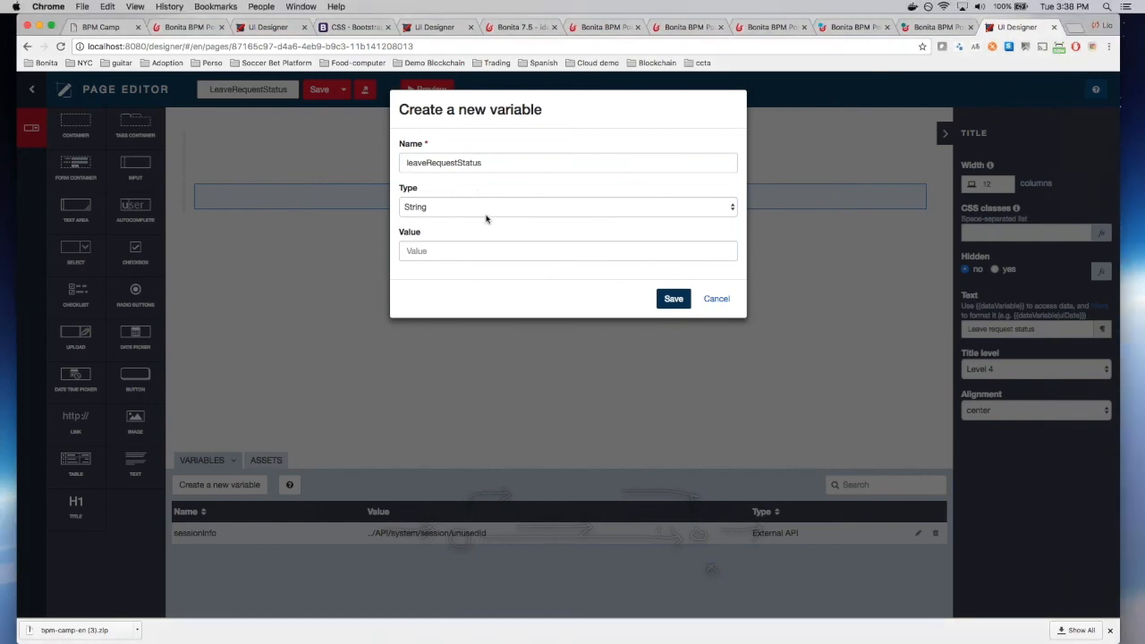
Step: Make it an External API querying LeaveRequest findByRequestorId with p=0&c=100, and save it
left_click(486, 218)
left_click(490, 242)
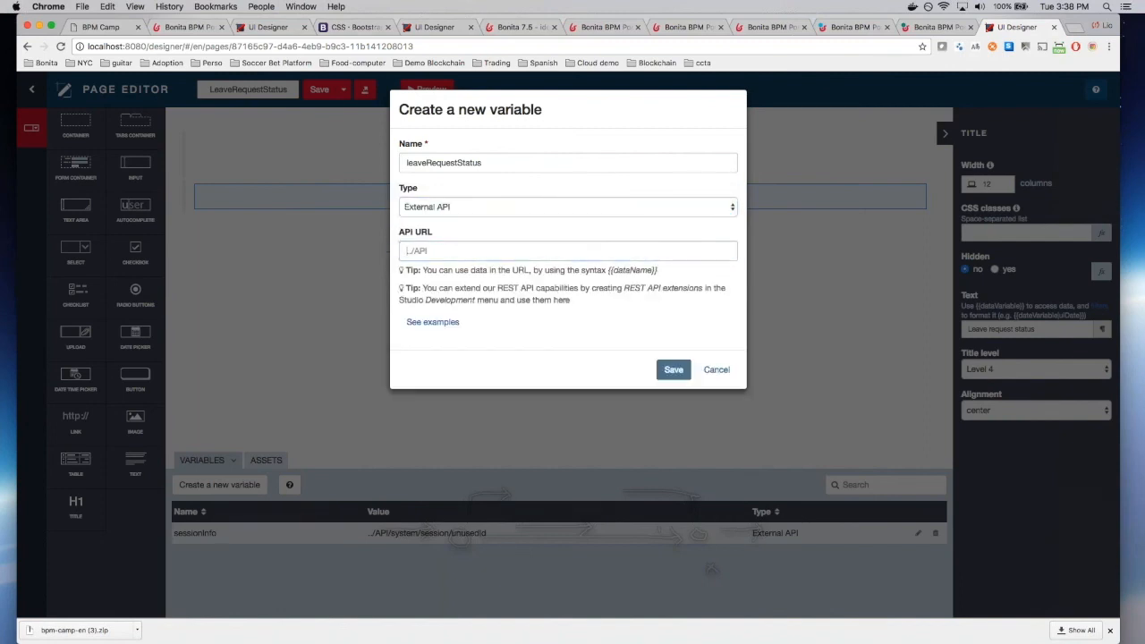
key("super+v")
key("super+a")
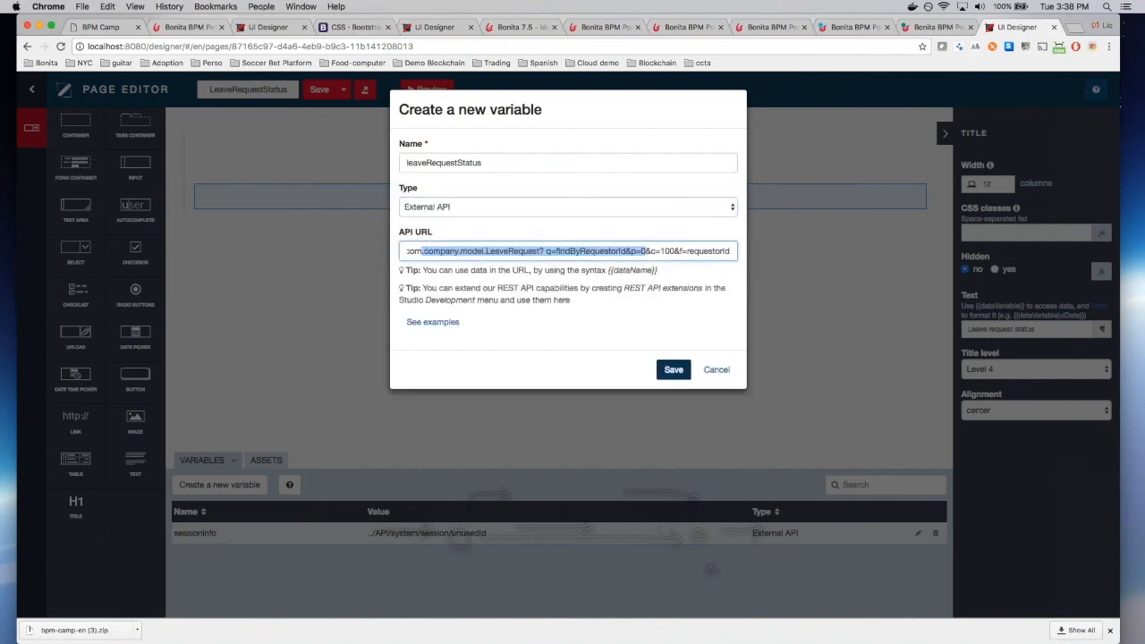
type("orId&")
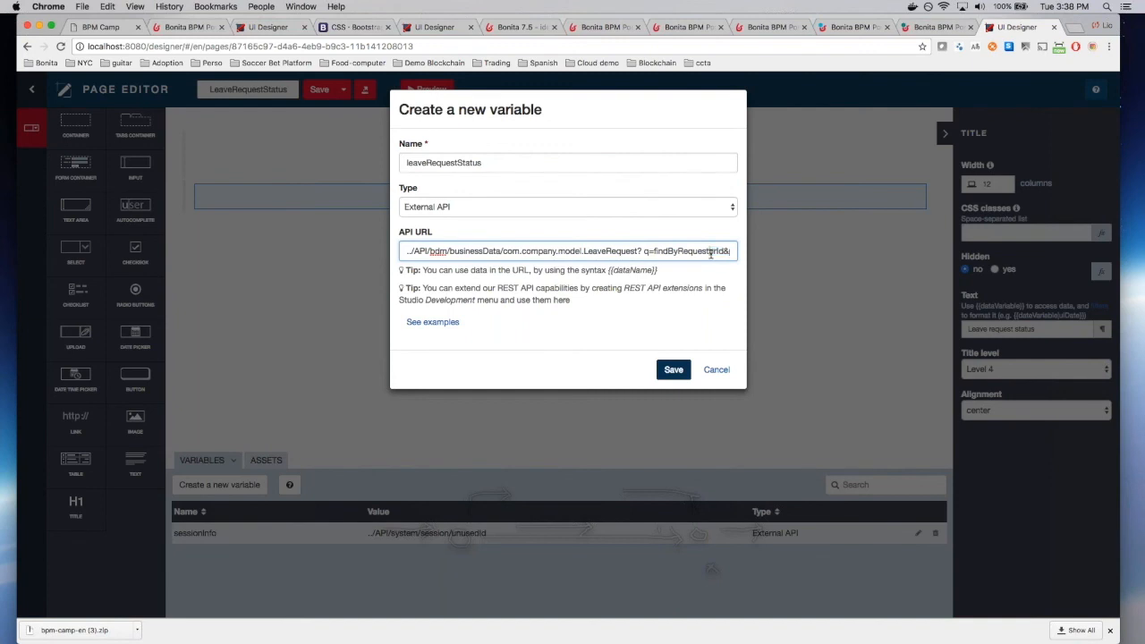
type("p")
left_click_drag(638, 252, 409, 252)
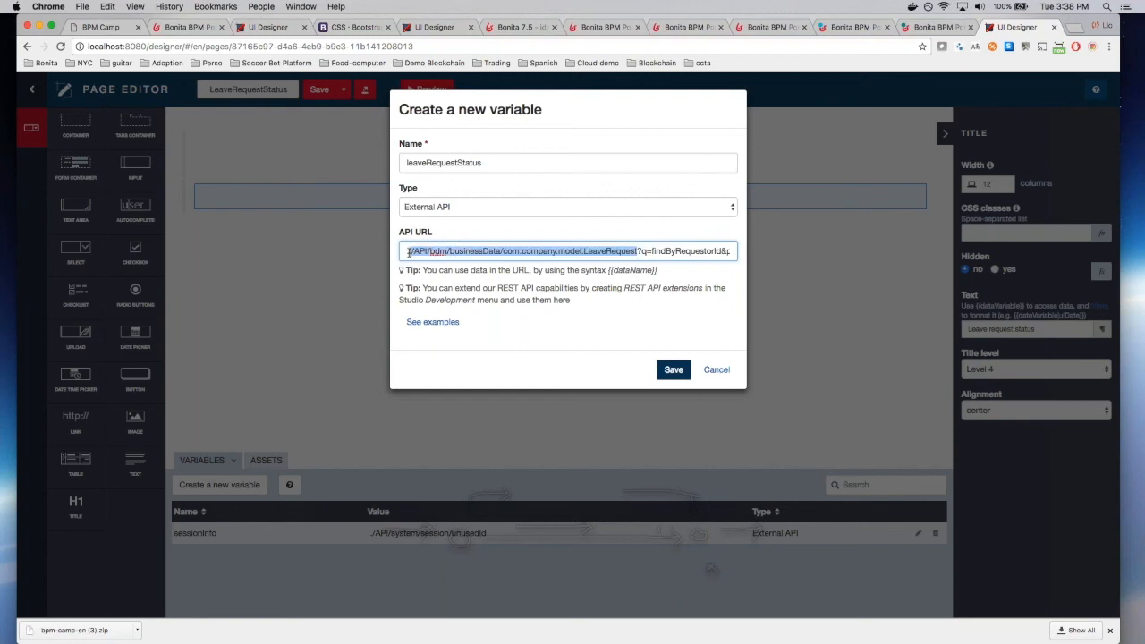
left_click(407, 252)
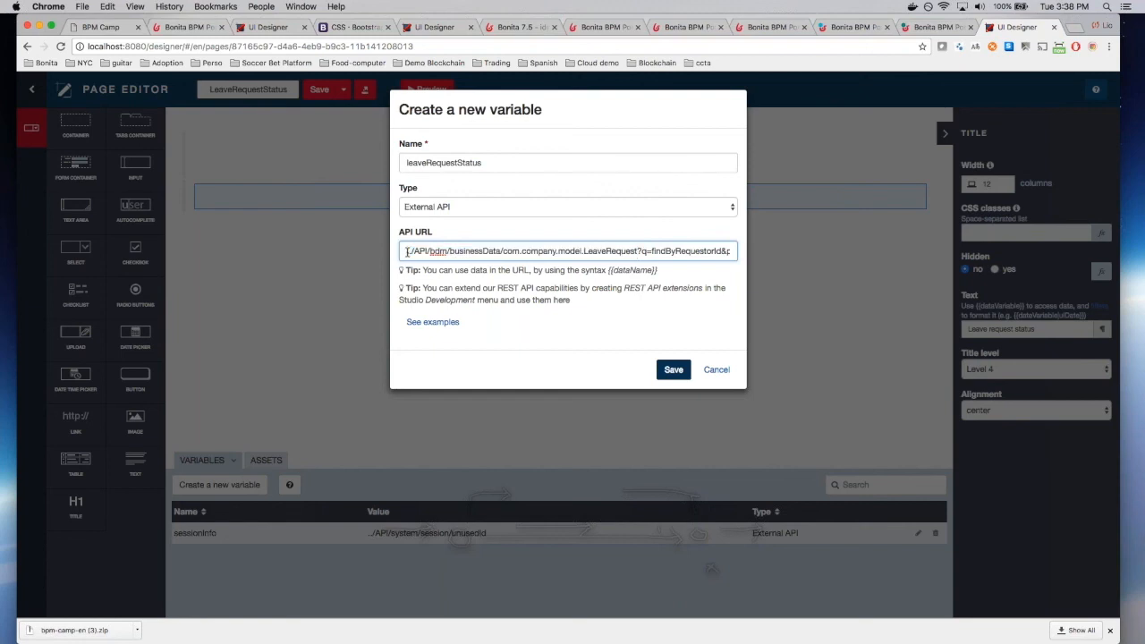
scroll(656, 252, "right", 1)
scroll(656, 251, "right", 1)
left_click_drag(589, 251, 659, 251)
left_click(658, 252)
scroll(658, 251, "right", 2)
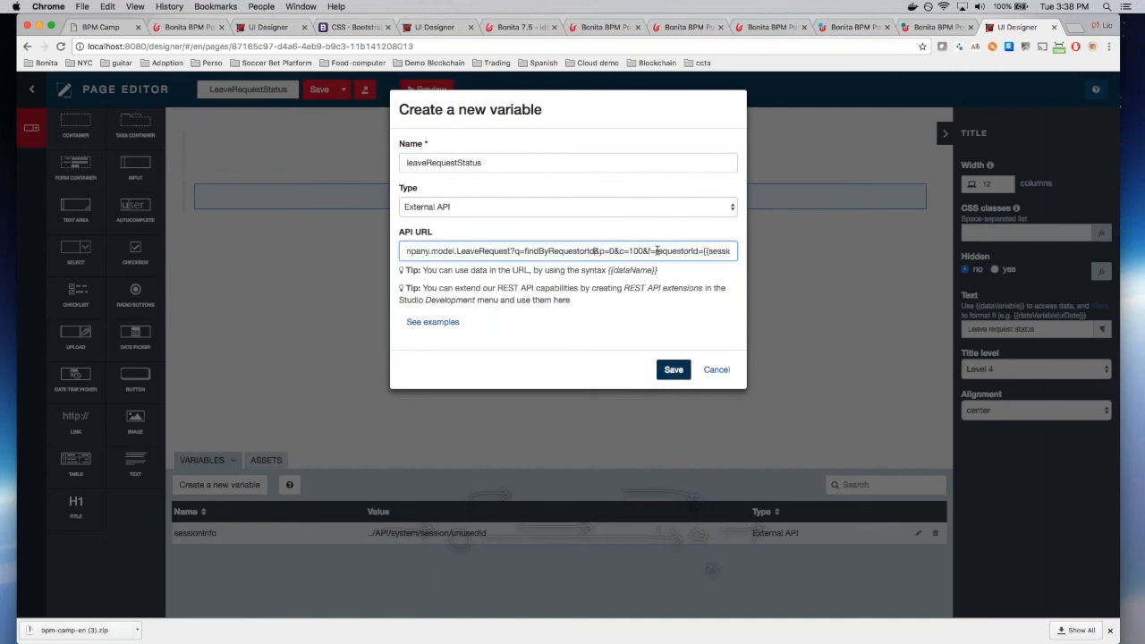
left_click(673, 369)
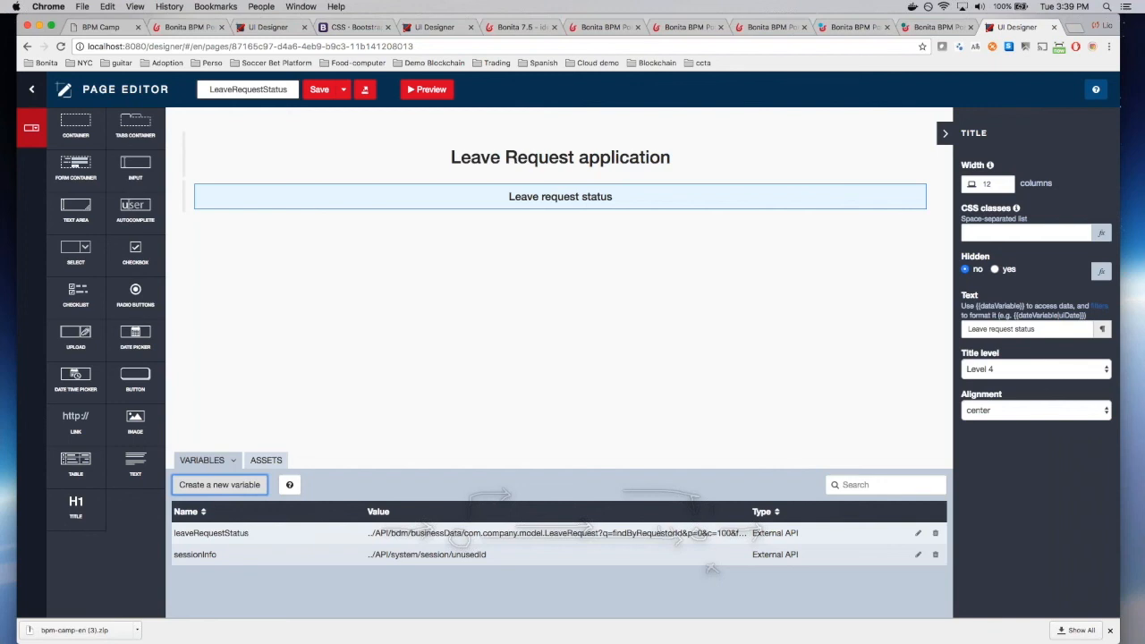
key("super+Tab")
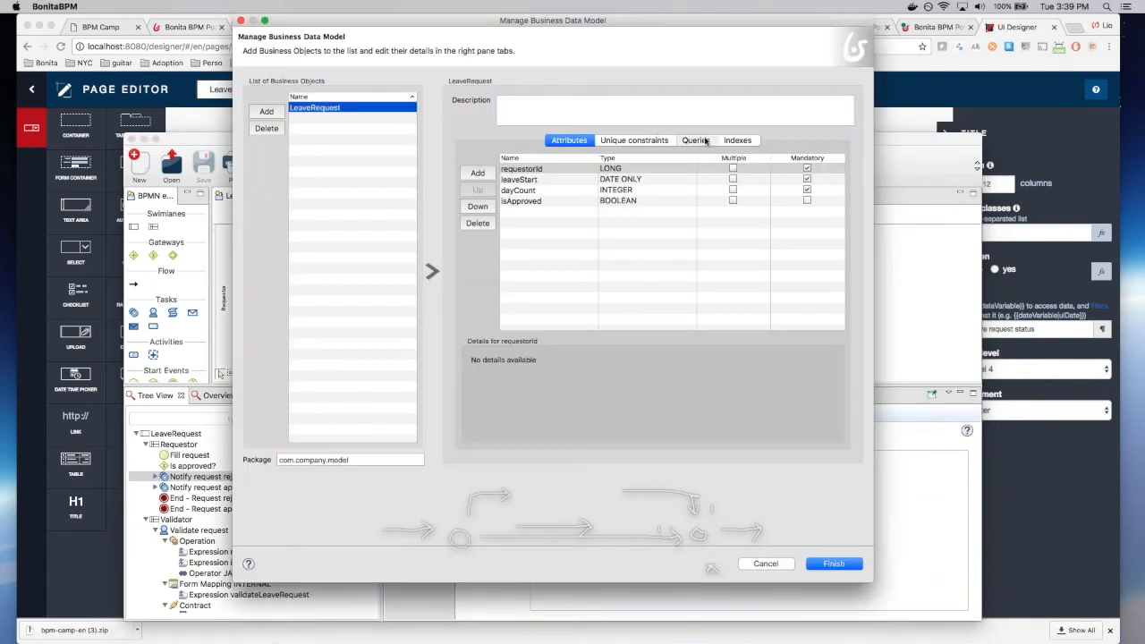
left_click(703, 141)
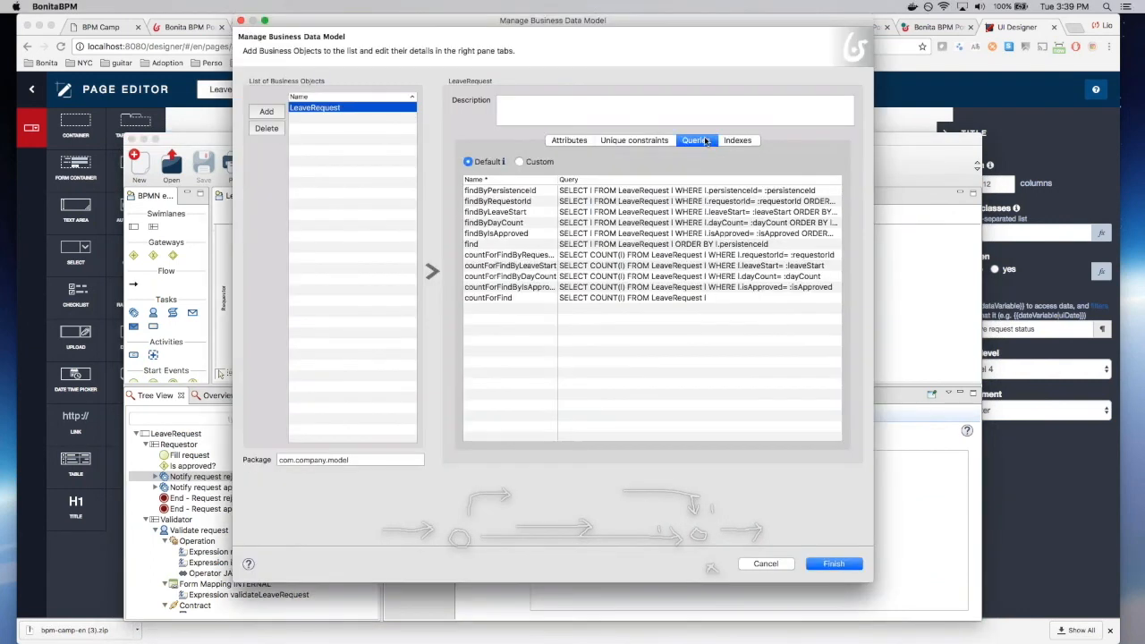
left_click(515, 204)
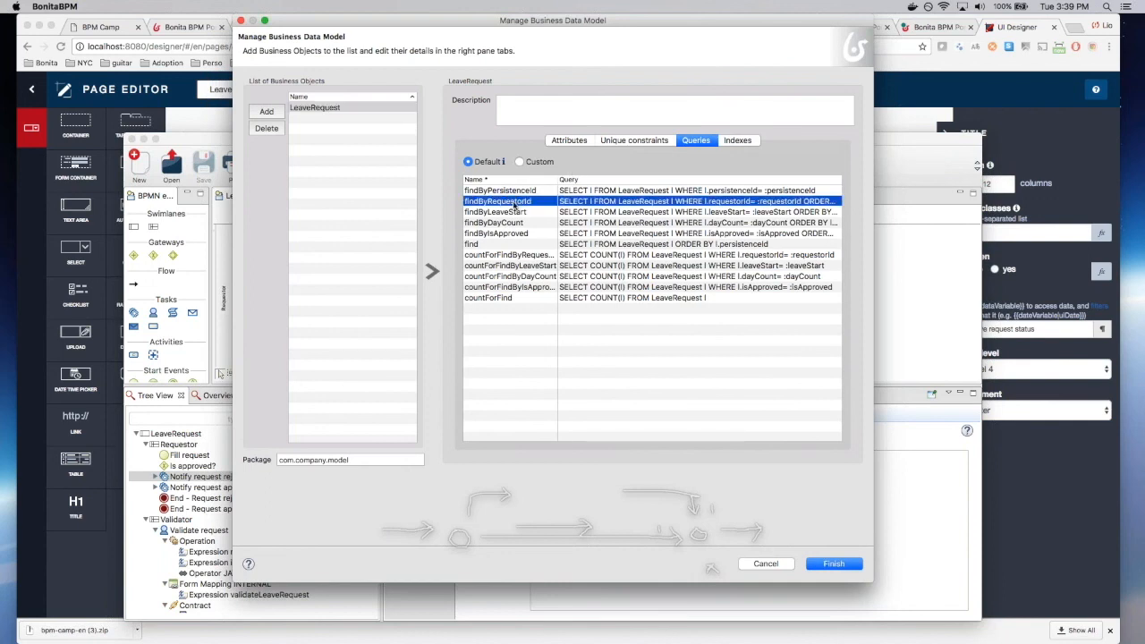
left_click(712, 204)
left_click(833, 201)
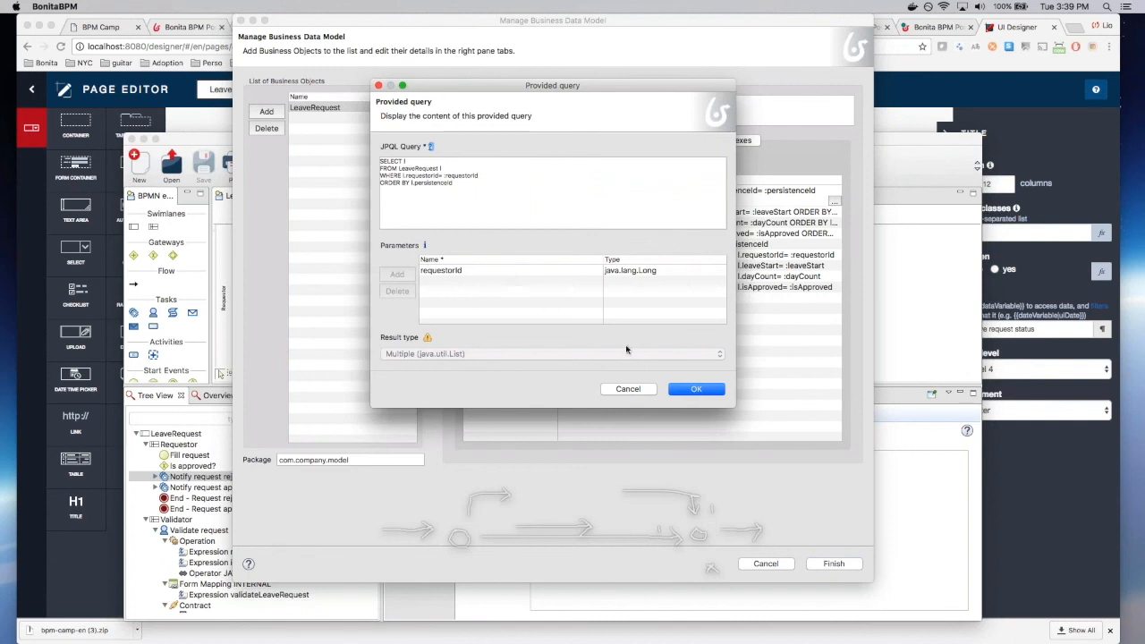
left_click(640, 391)
left_click(773, 566)
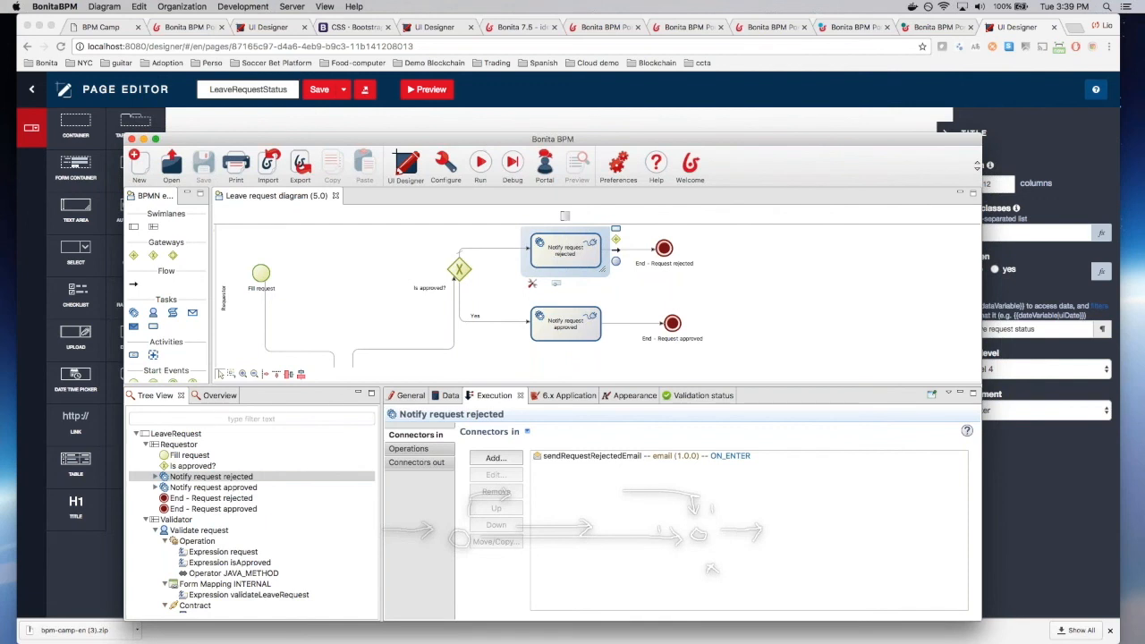
left_click(605, 38)
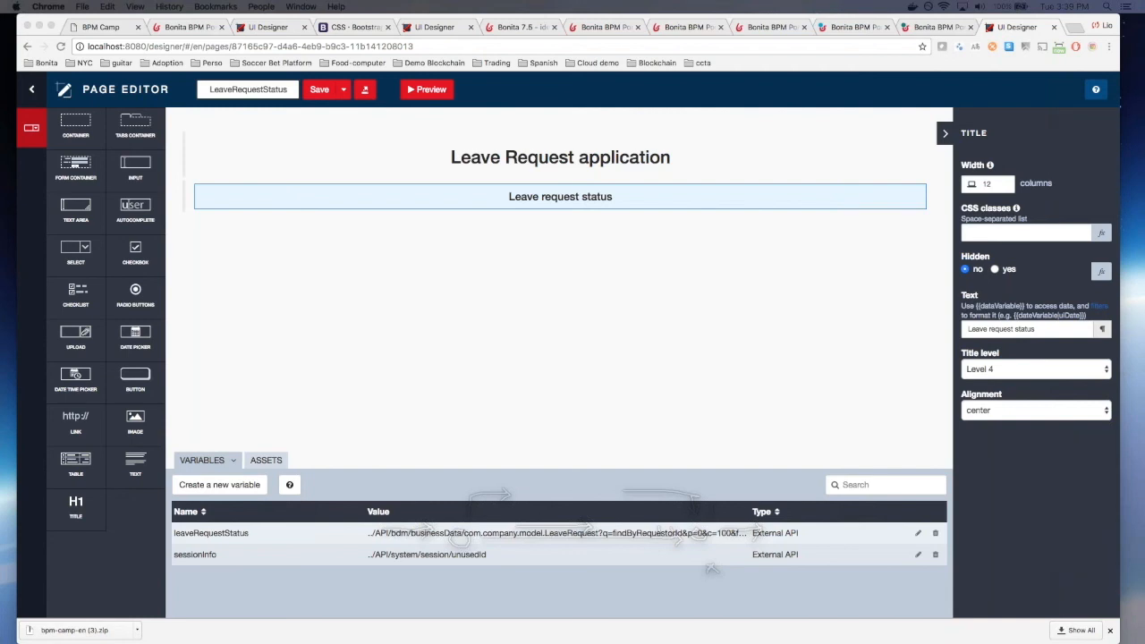
Step: Add Javascript variable updateLeaveRequestStatus labelling requests In progress, Approved or Rejected, and save the page
left_click(220, 486)
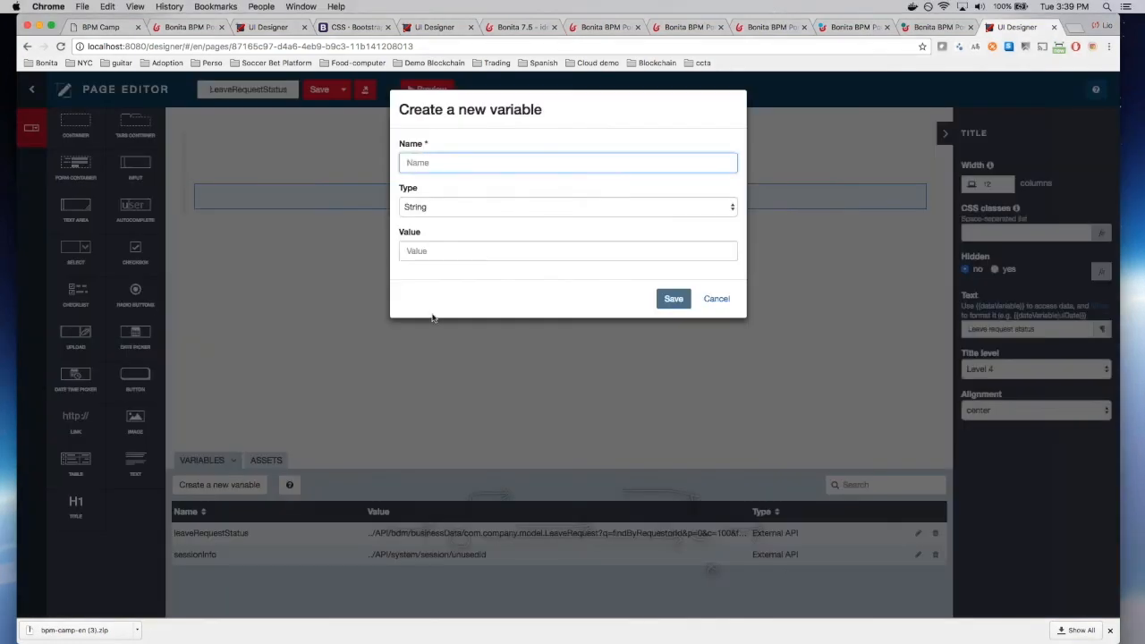
type("updateLeave")
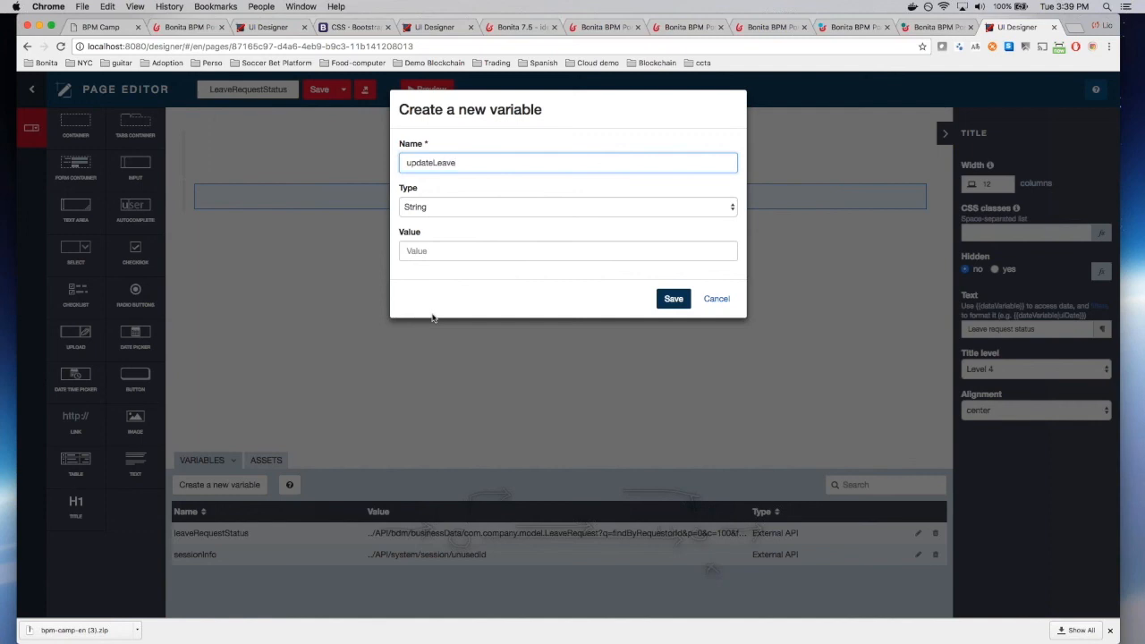
type("RequestStatus")
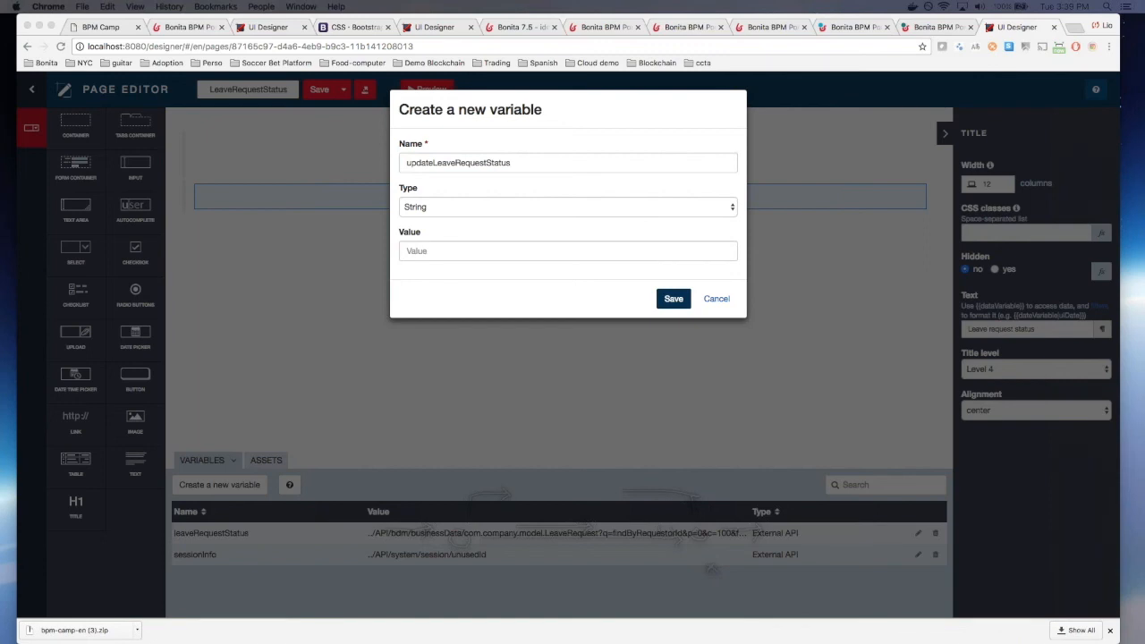
left_click(565, 208)
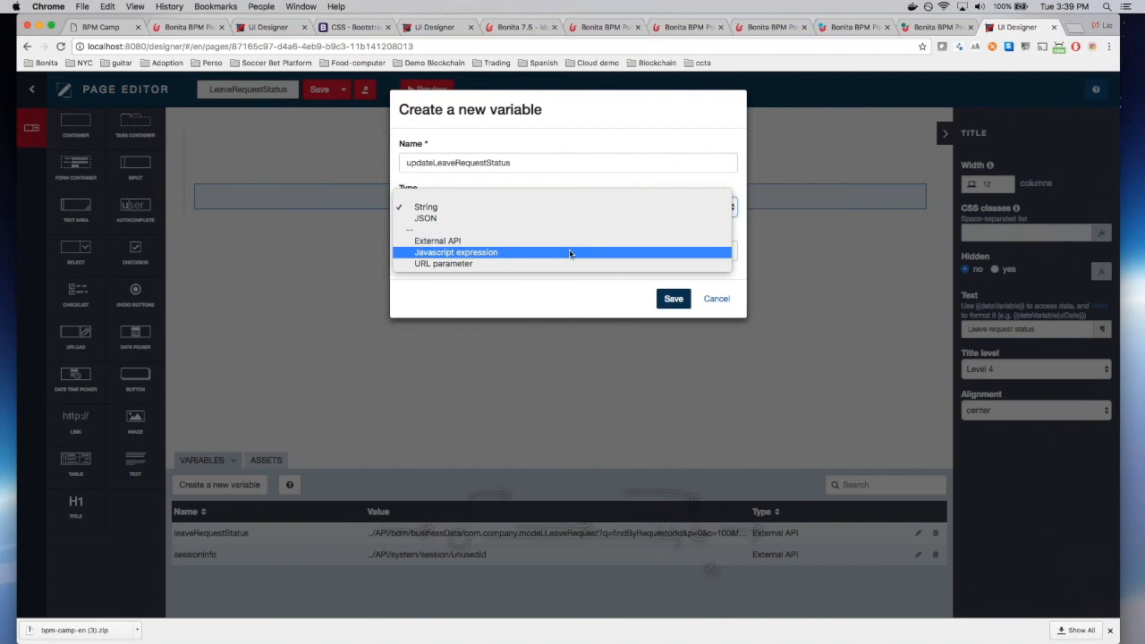
left_click(569, 254)
left_click(567, 254)
key("super+a")
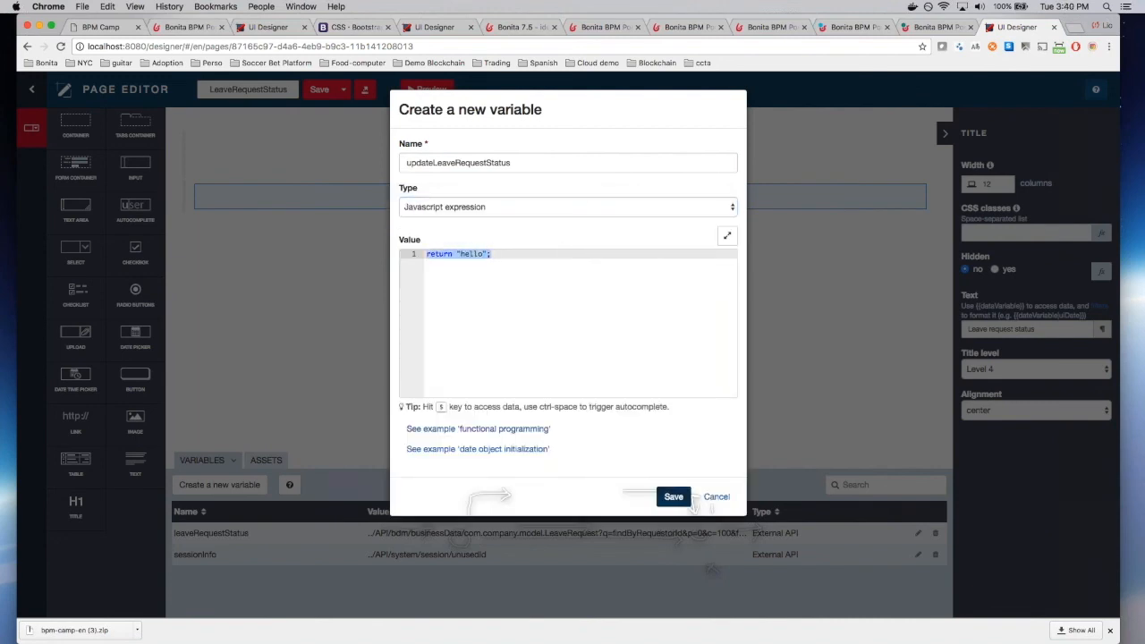
type("for (let line of $data.leaveRequestStatus) {     if (line.isApproved === null) {         line.isApprovedLabel = \"In progress\";     } else if (line.isApproved) {         line.isApprovedLabel = \"Approved\";     } else {         line.isApprovedLabel = \"Rejected\";     } }")
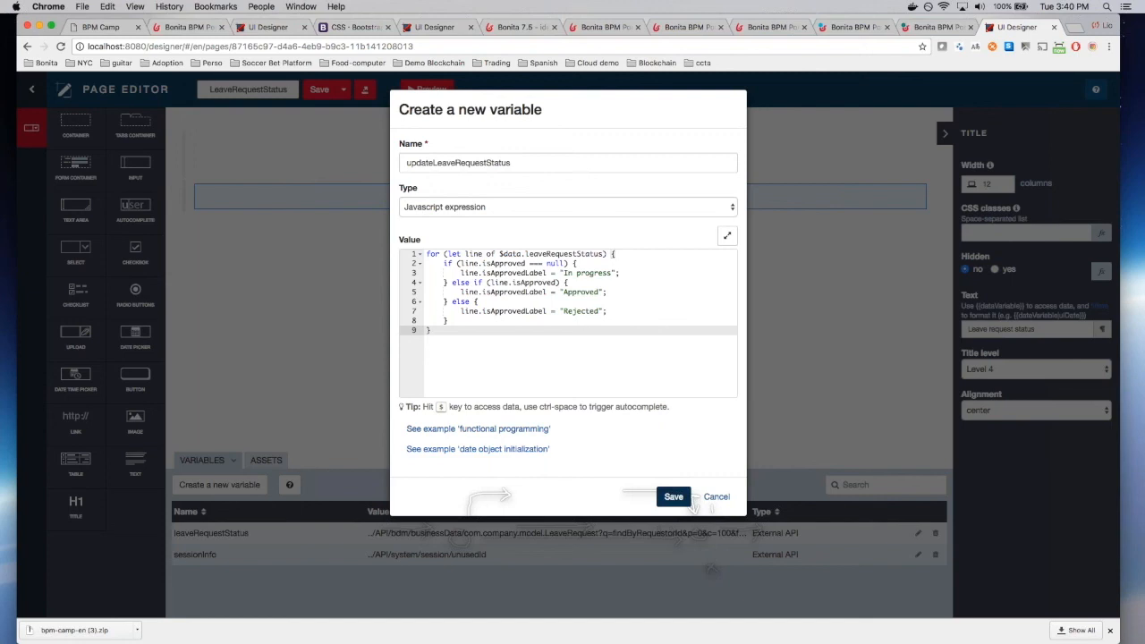
left_click(683, 498)
left_click(314, 90)
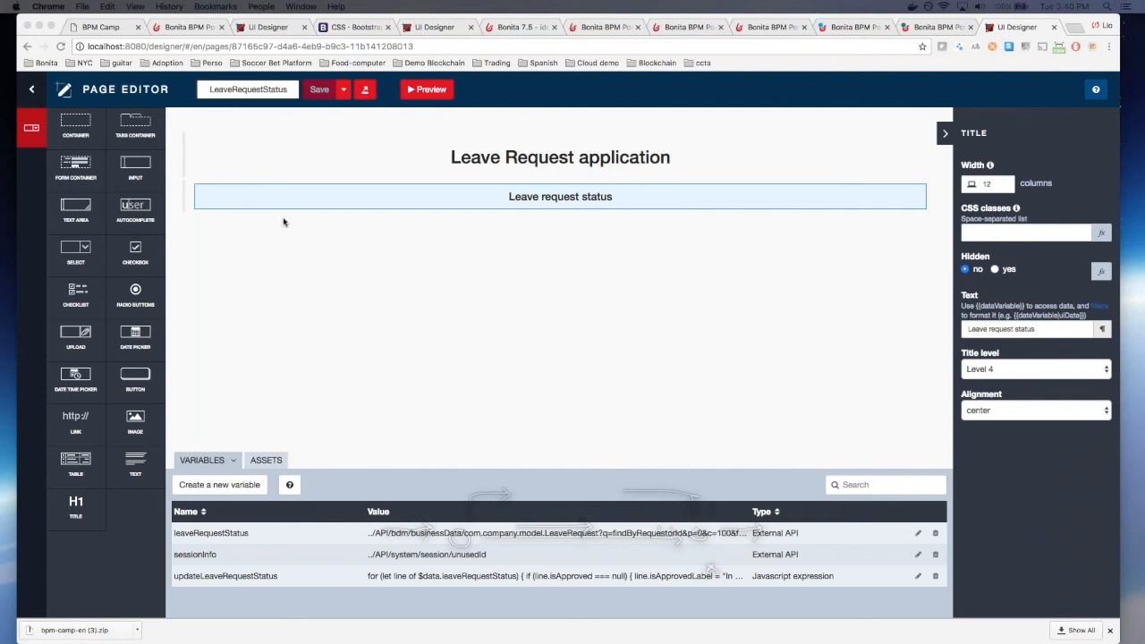
Step: Place a container below the status title repeating over leaveRequestStatus, and save the page
left_click(114, 141)
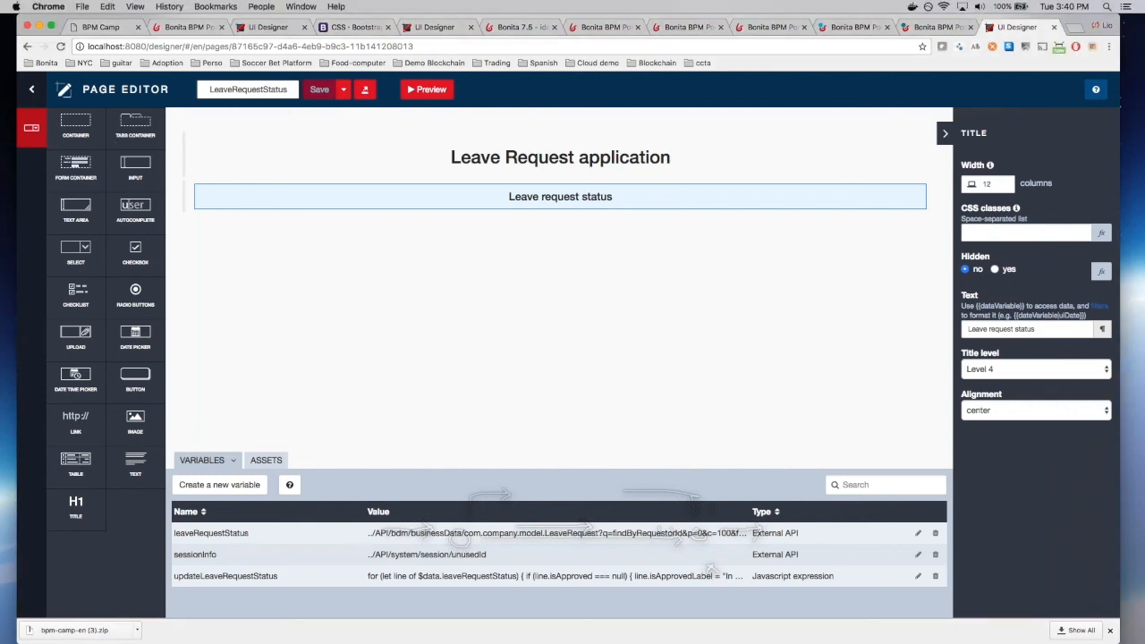
left_click_drag(79, 120, 377, 228)
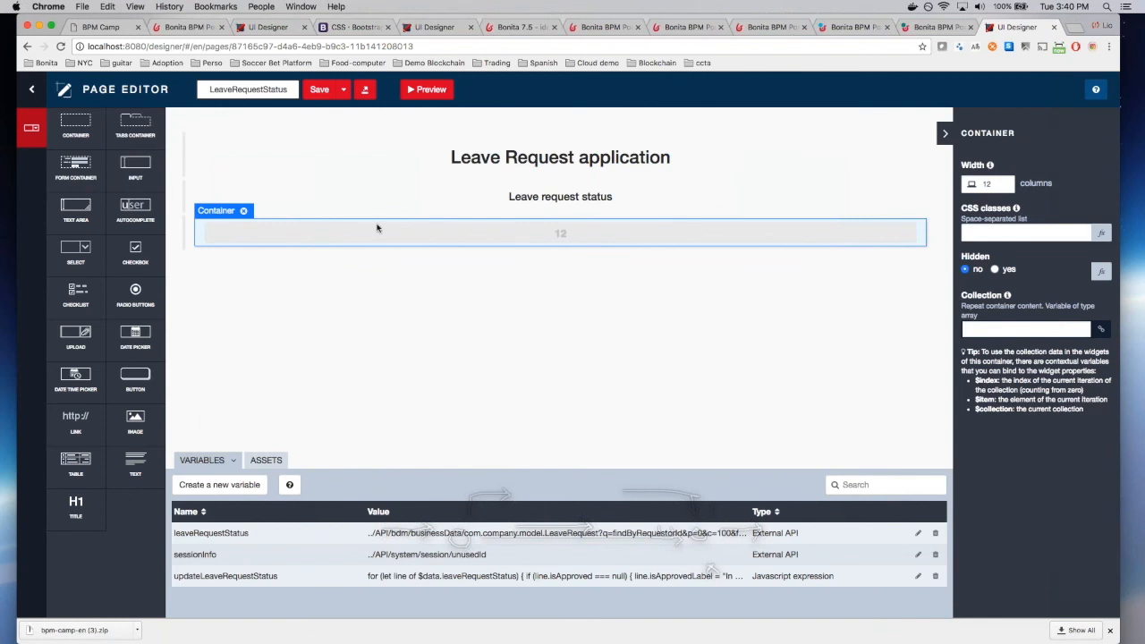
left_click(1027, 329)
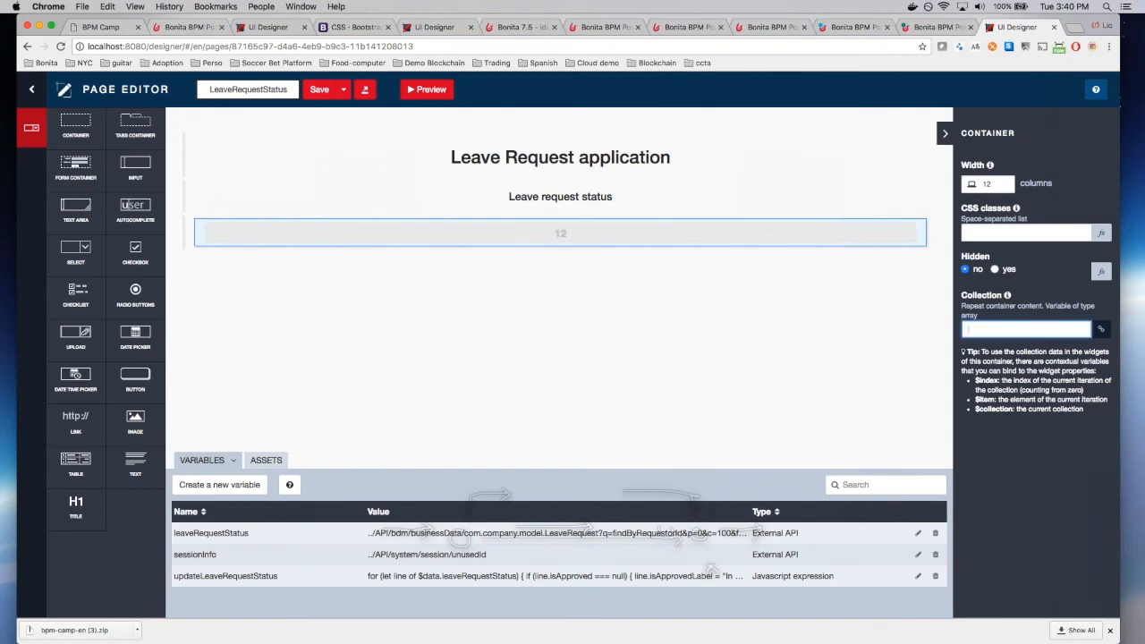
type("leaveRequestStatus")
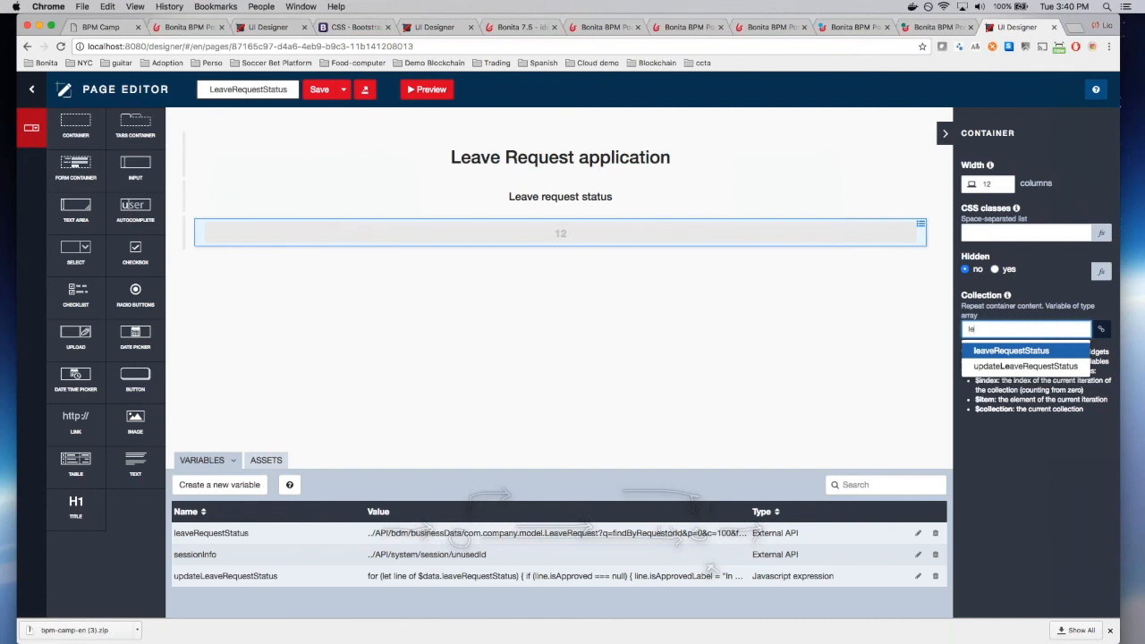
key("Return")
left_click(316, 90)
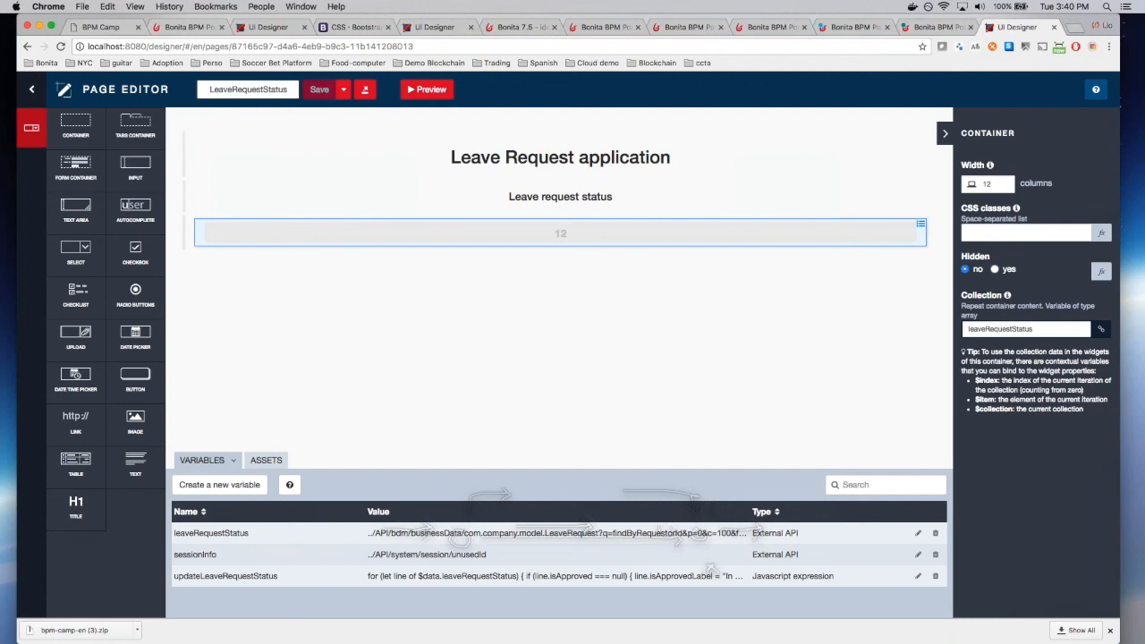
Step: Add a read-only Num input of width 3 showing $index + 1 to the container, and save
left_click_drag(113, 159, 391, 235)
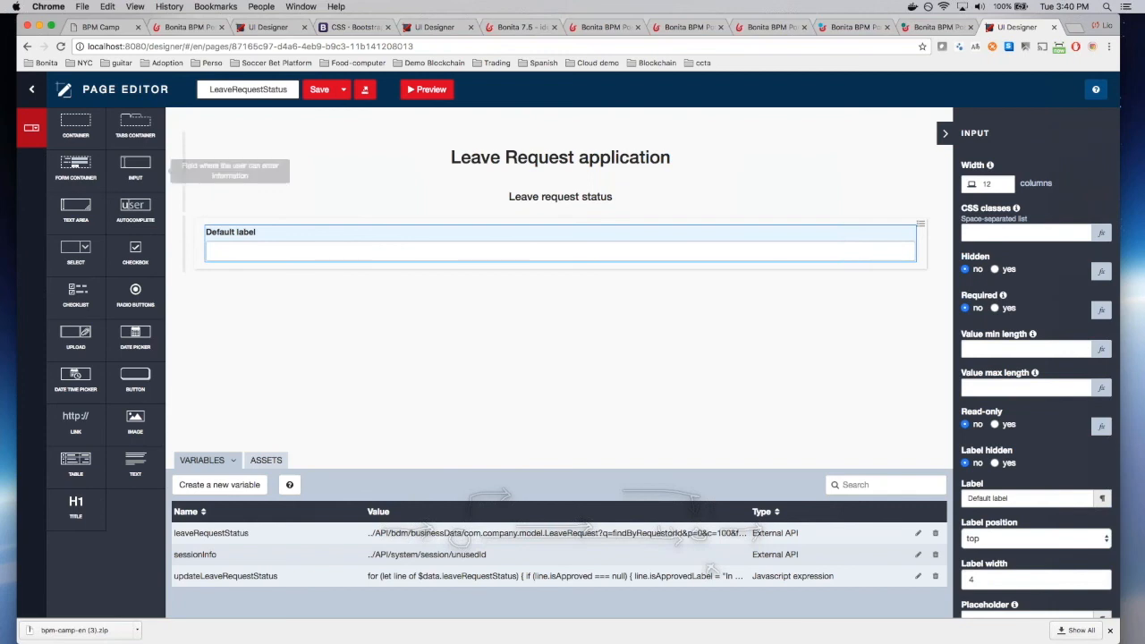
double_click(985, 182)
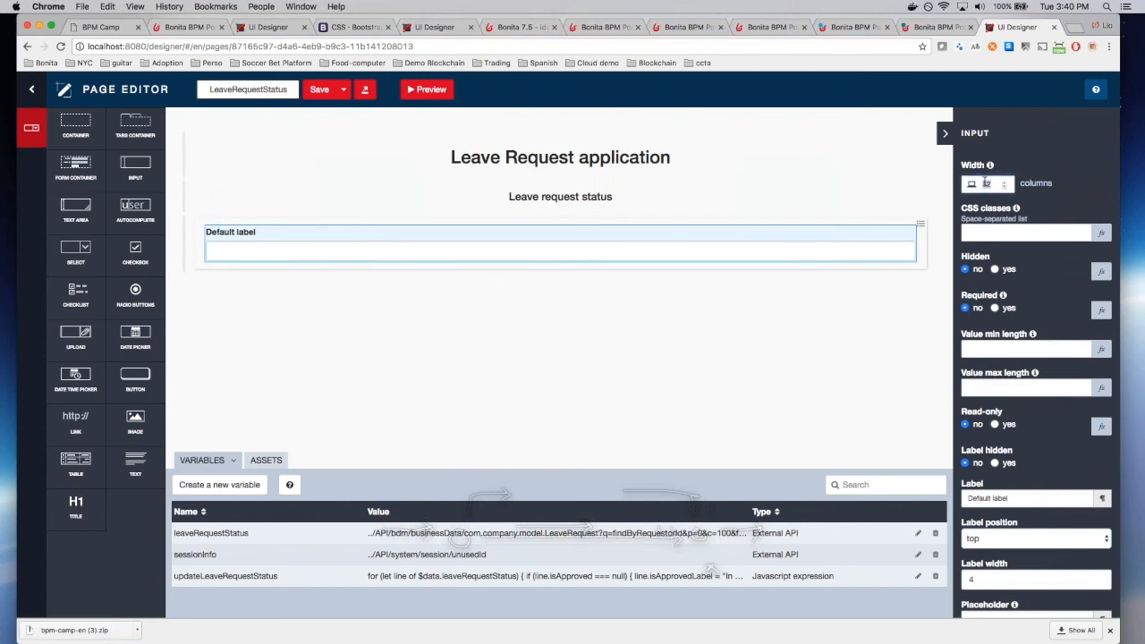
type("3")
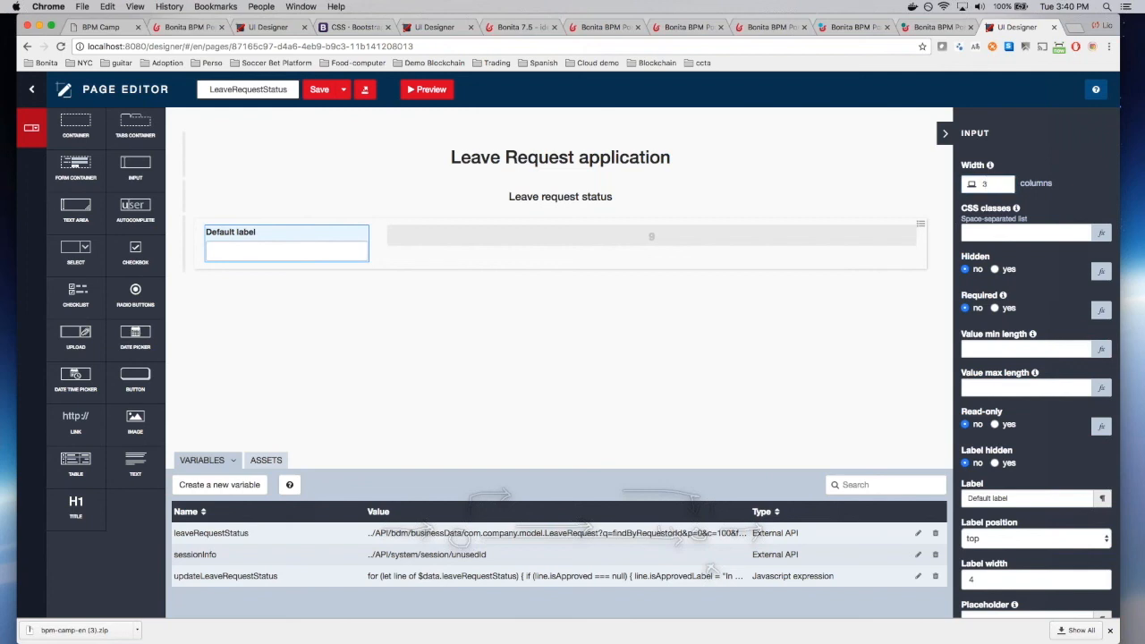
left_click(994, 425)
triple_click(991, 498)
type("Num")
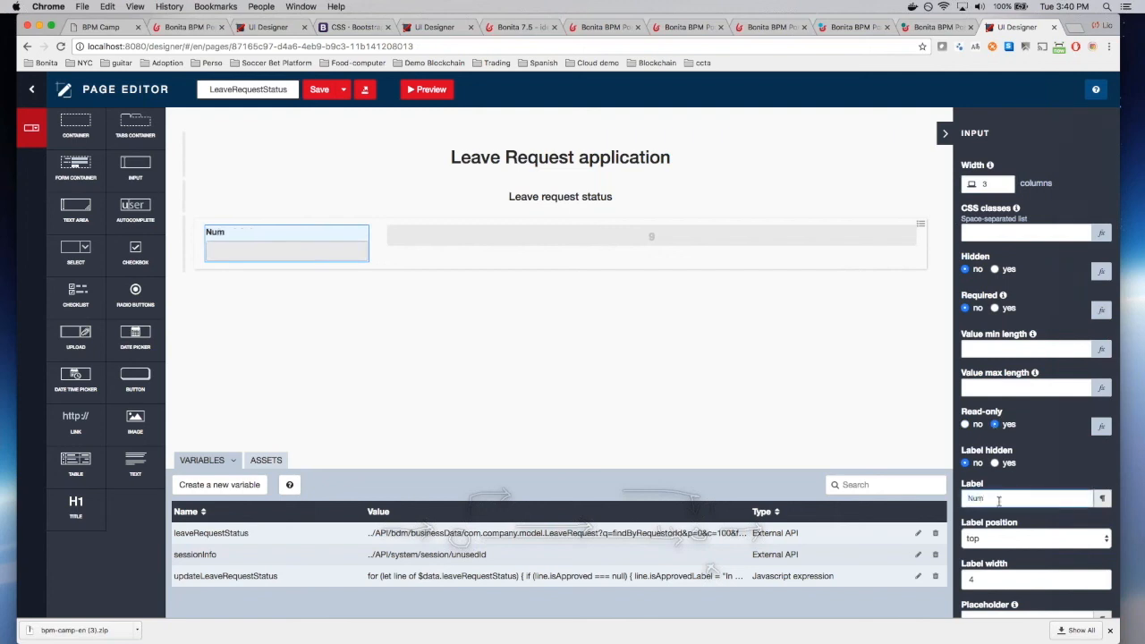
scroll(995, 499, "down", 3)
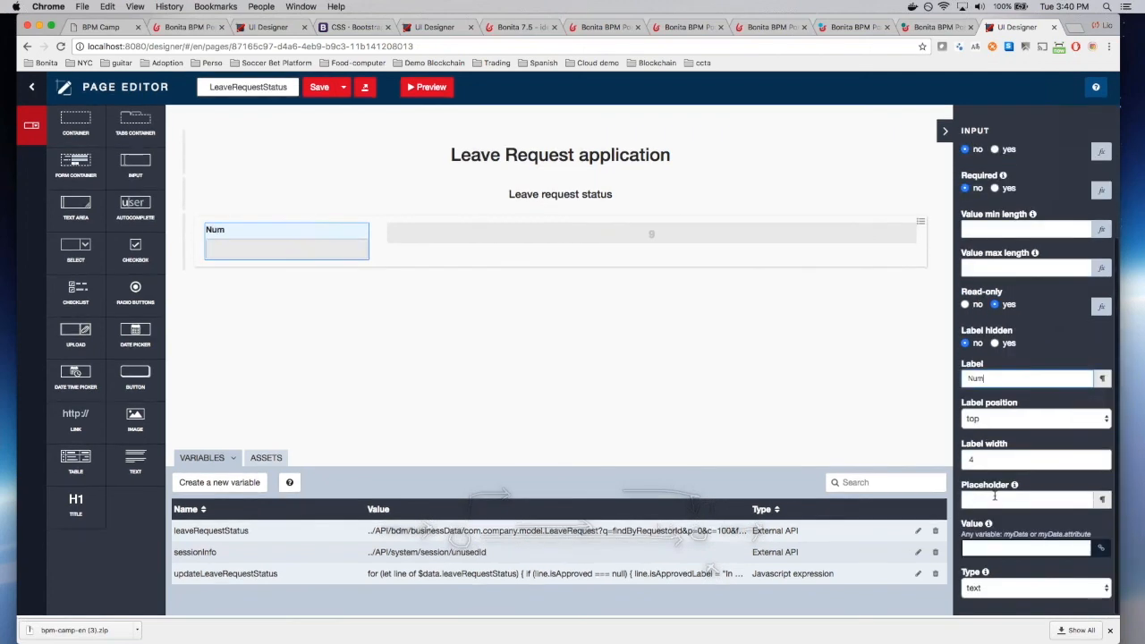
left_click(991, 549)
type("$i")
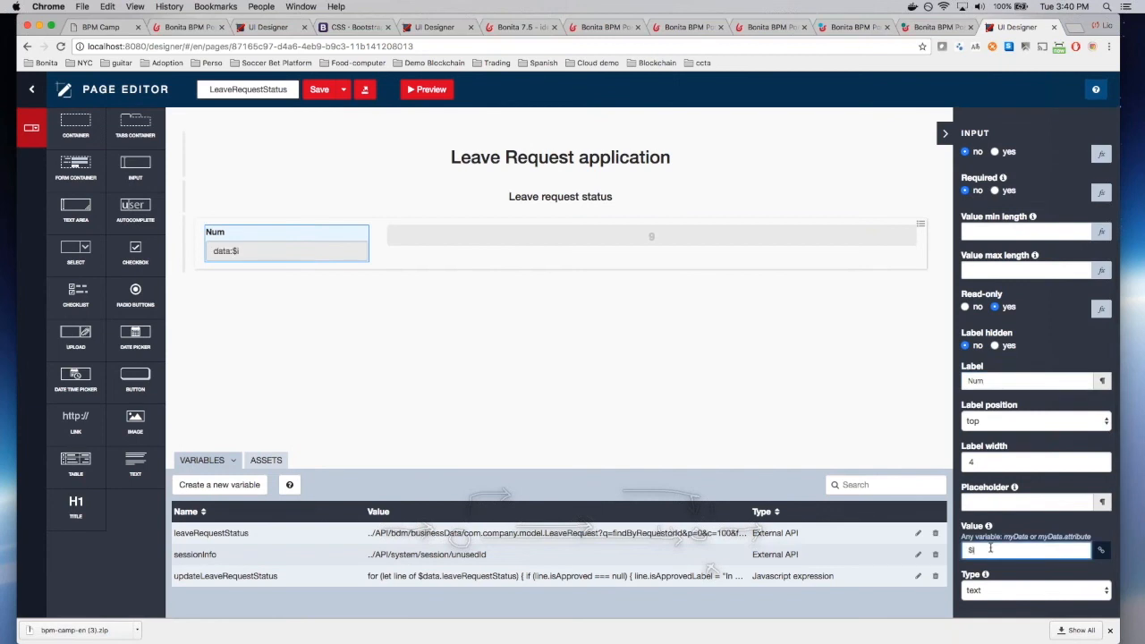
type("ndex + 1")
left_click(322, 93)
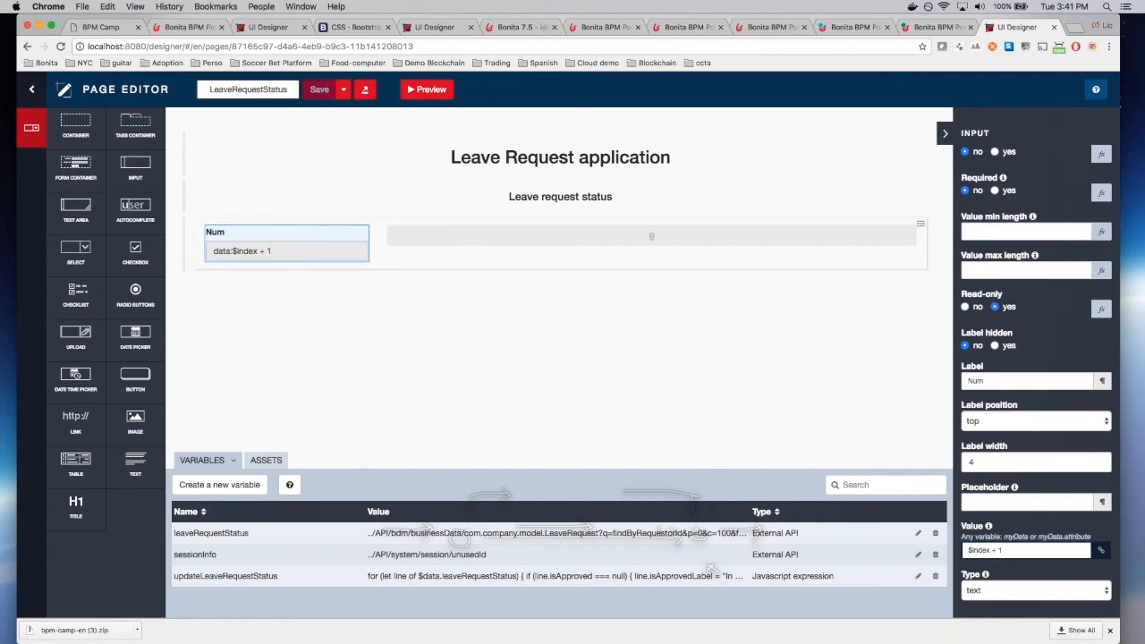
Step: Add a read-only date picker of width 3 beside the Num field
left_click_drag(135, 336, 527, 237)
scroll(1034, 358, "up", 3)
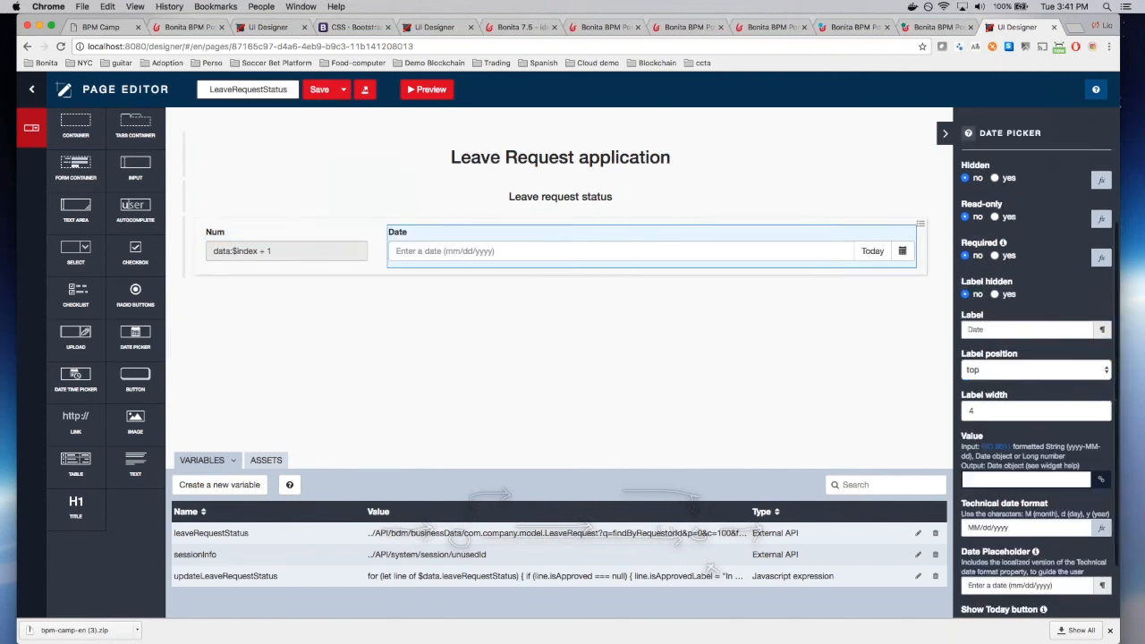
type("3")
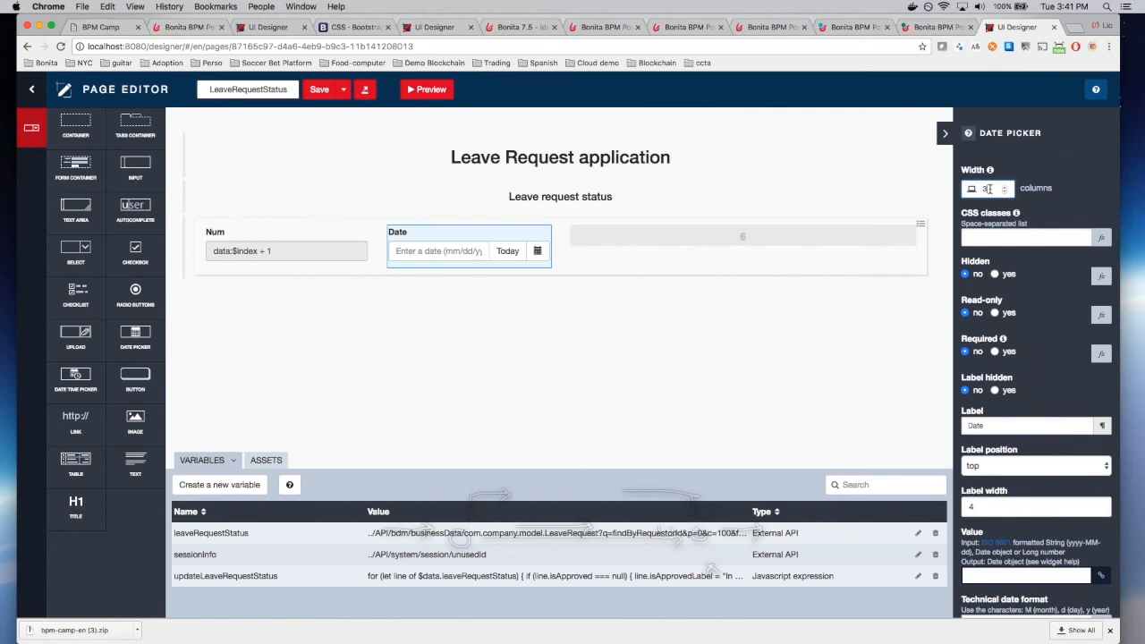
scroll(988, 189, "down", 1)
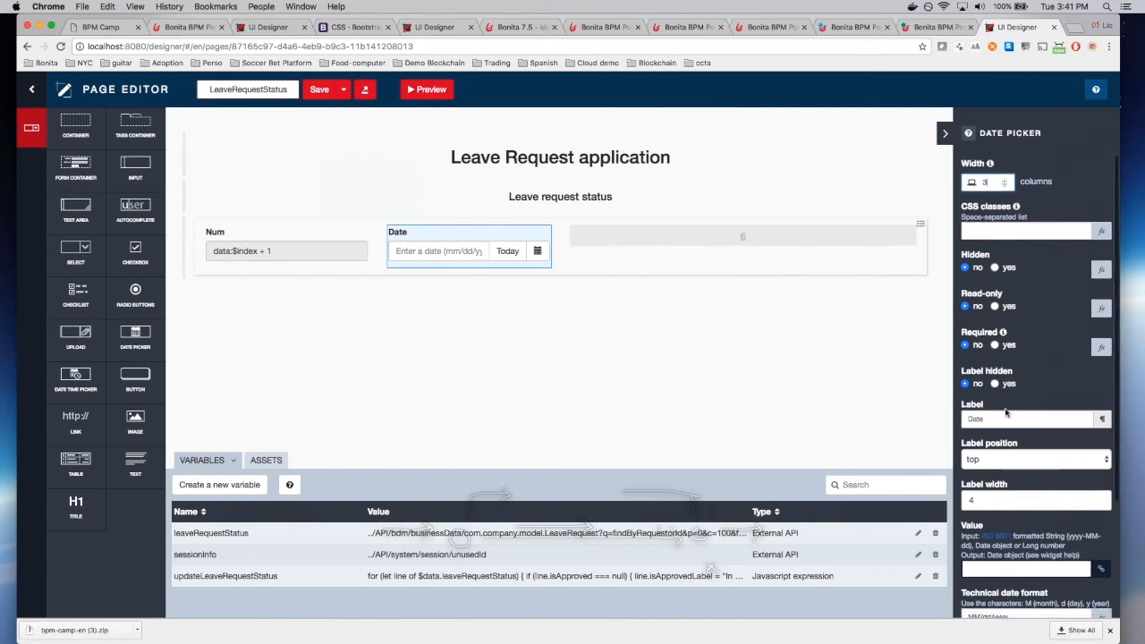
left_click(995, 306)
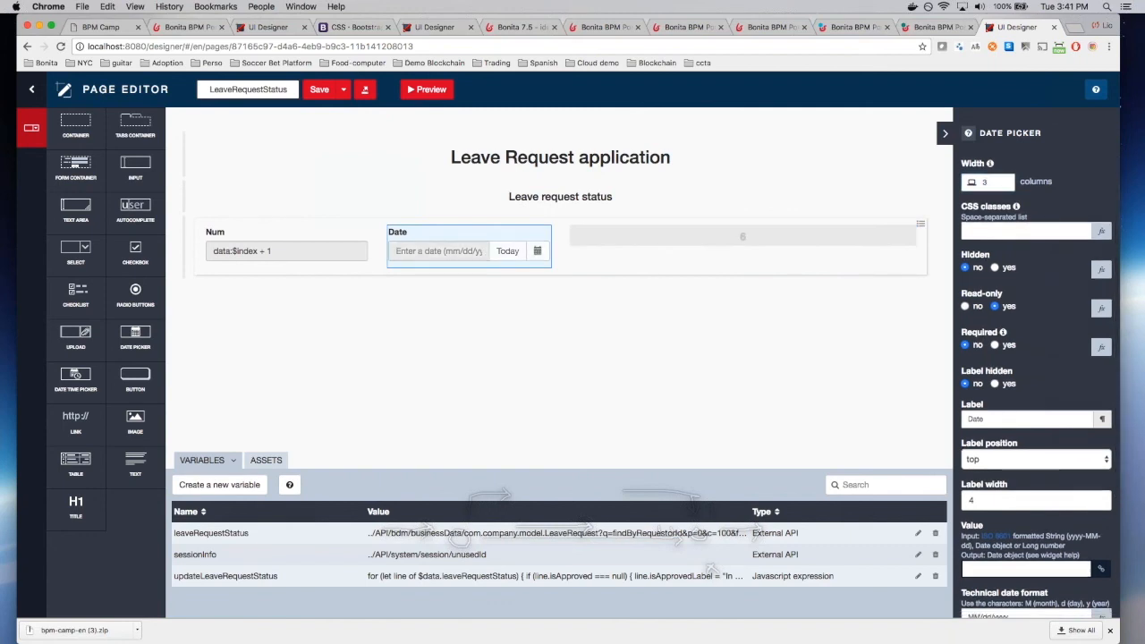
scroll(1035, 376, "down", 3)
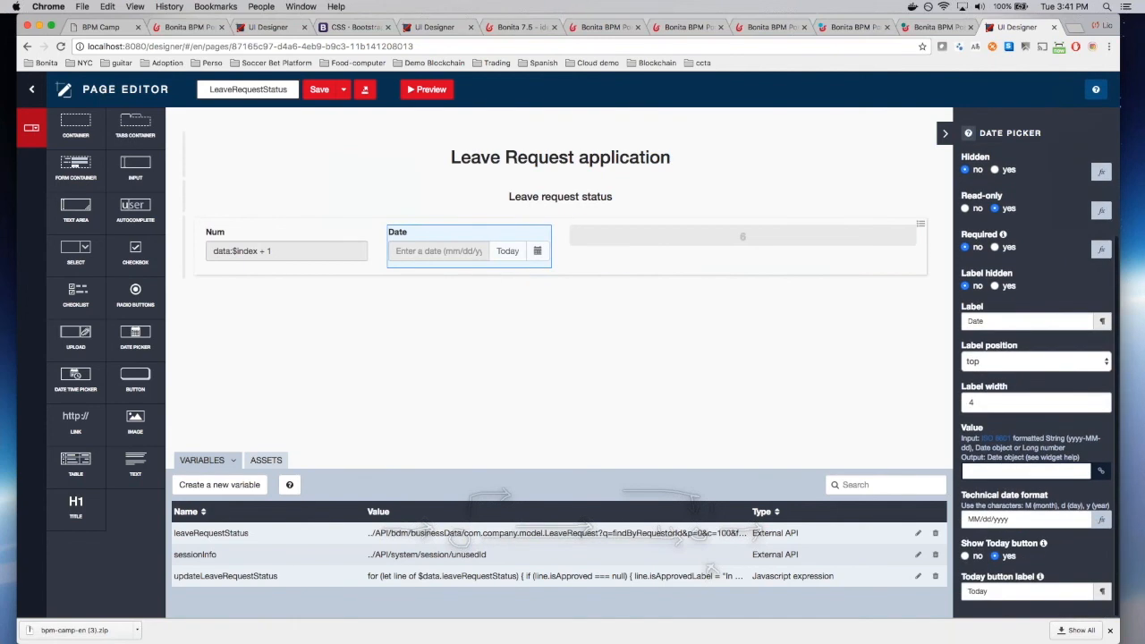
Step: Label the date picker Start, bind it to $item.leaveStart, hide its Today button, and save
left_click(970, 322)
type("St")
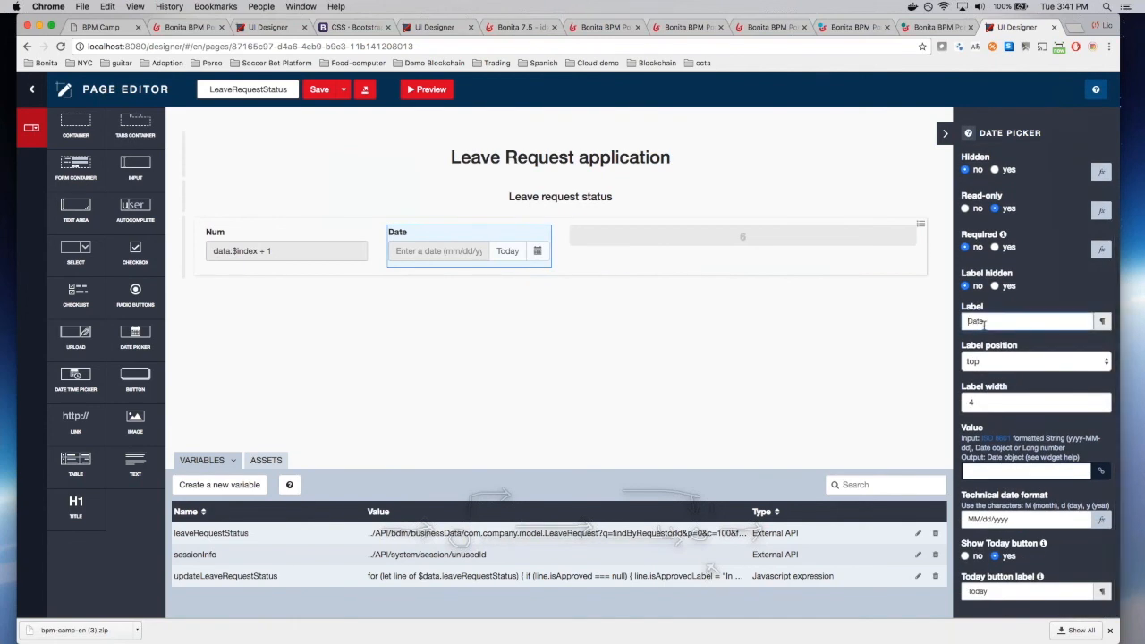
type("art")
left_click(1024, 471)
type("$item.leaveStart")
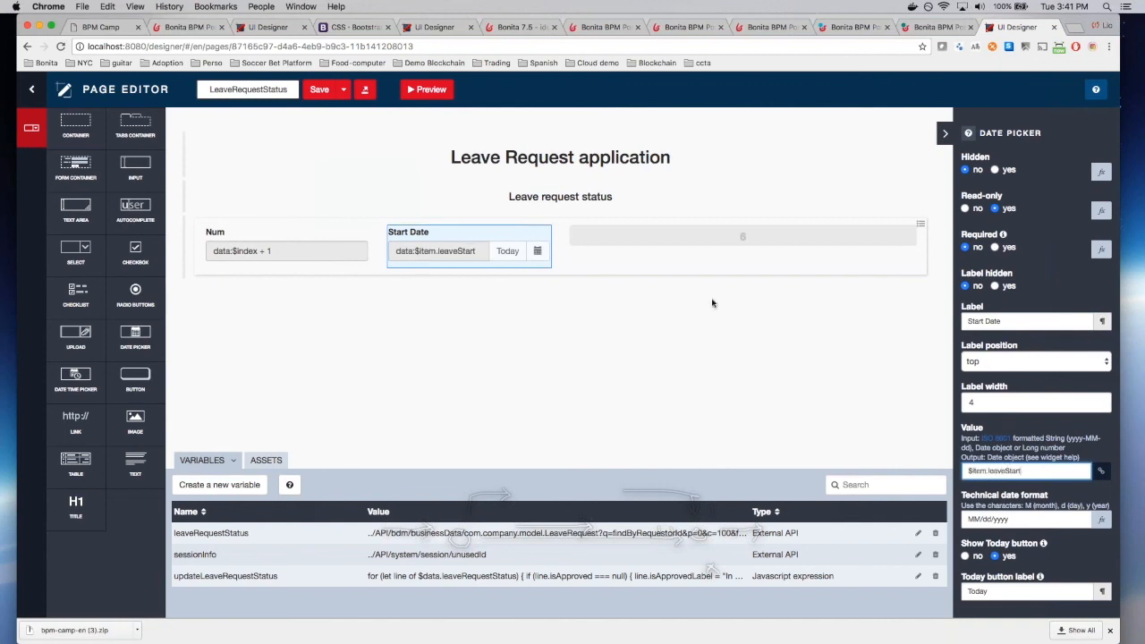
left_click(319, 89)
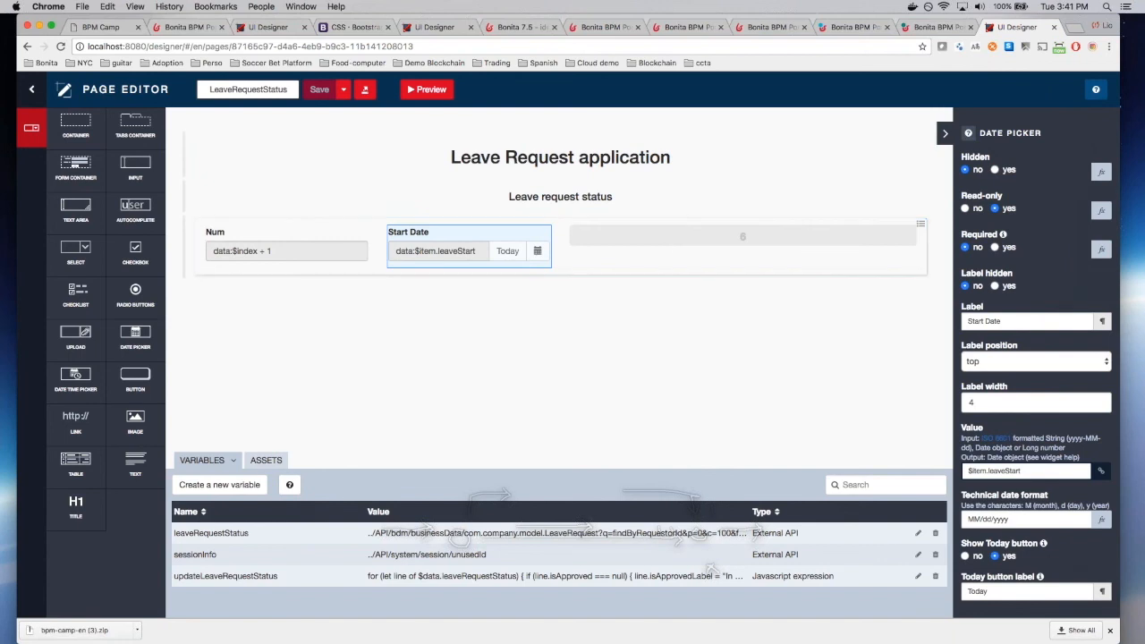
left_click(965, 556)
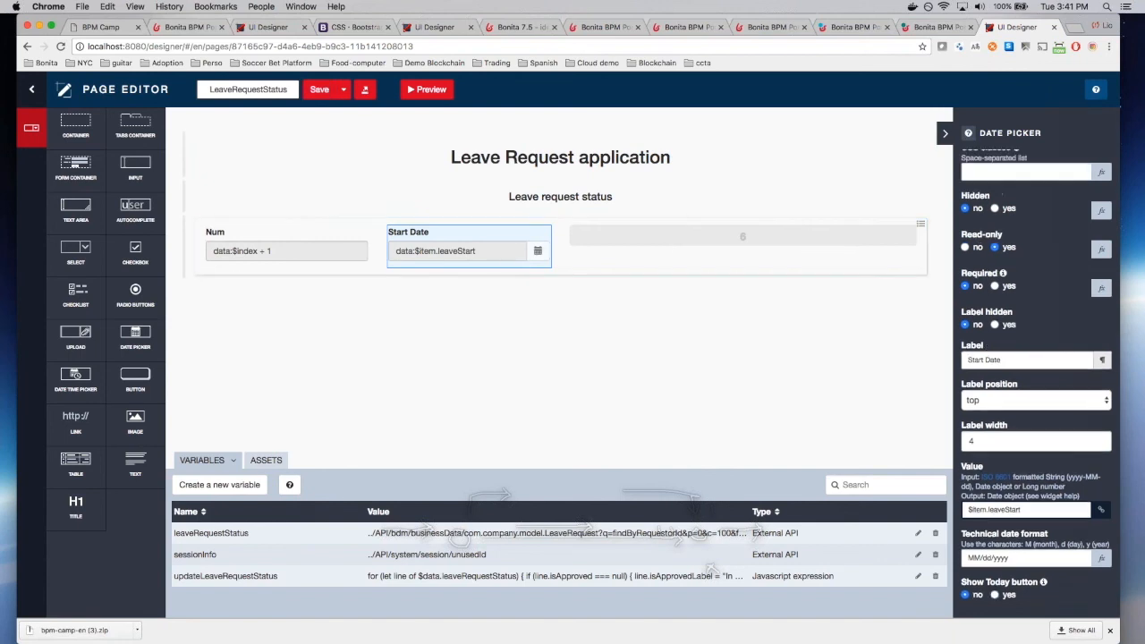
left_click(319, 91)
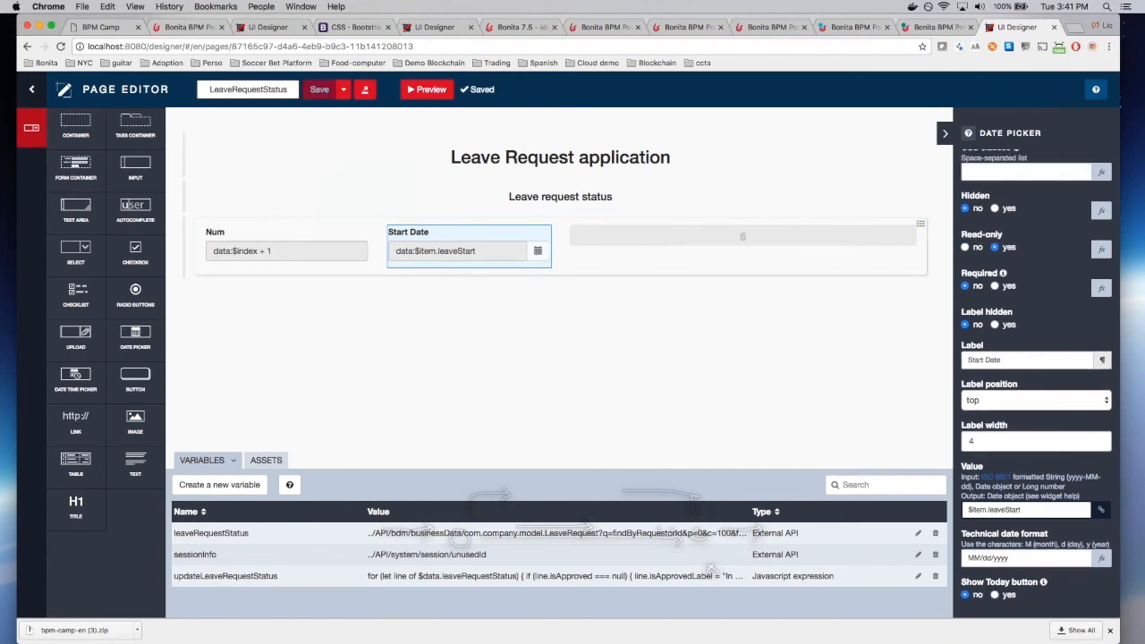
Step: Place a new Input after Start Date with column width 3, set to read-only
left_click_drag(135, 167, 638, 248)
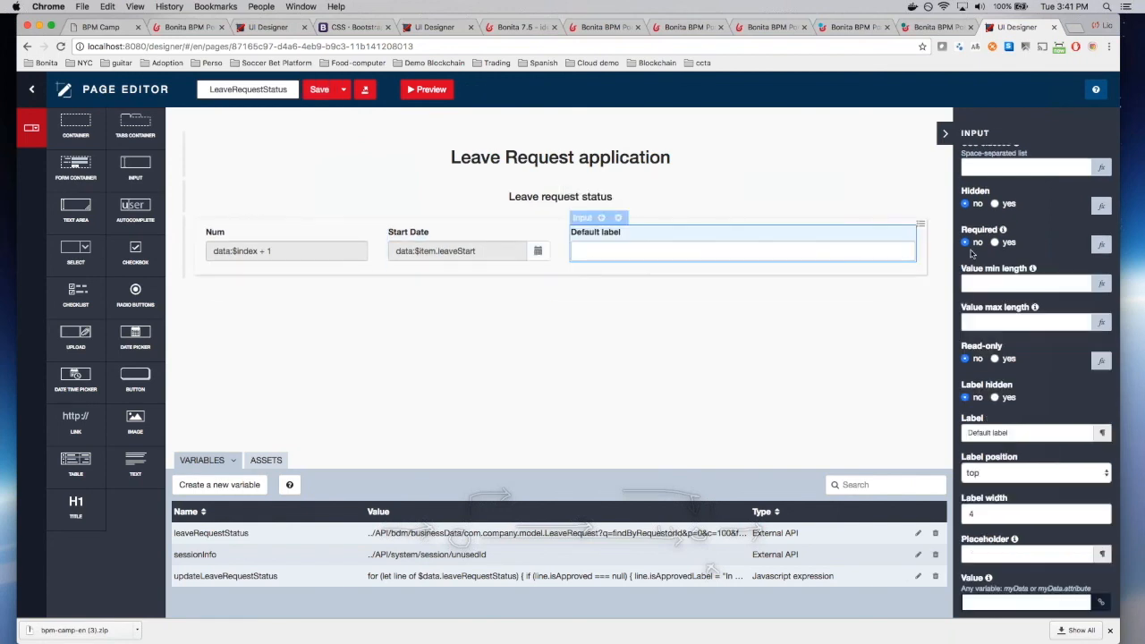
double_click(985, 184)
type("3")
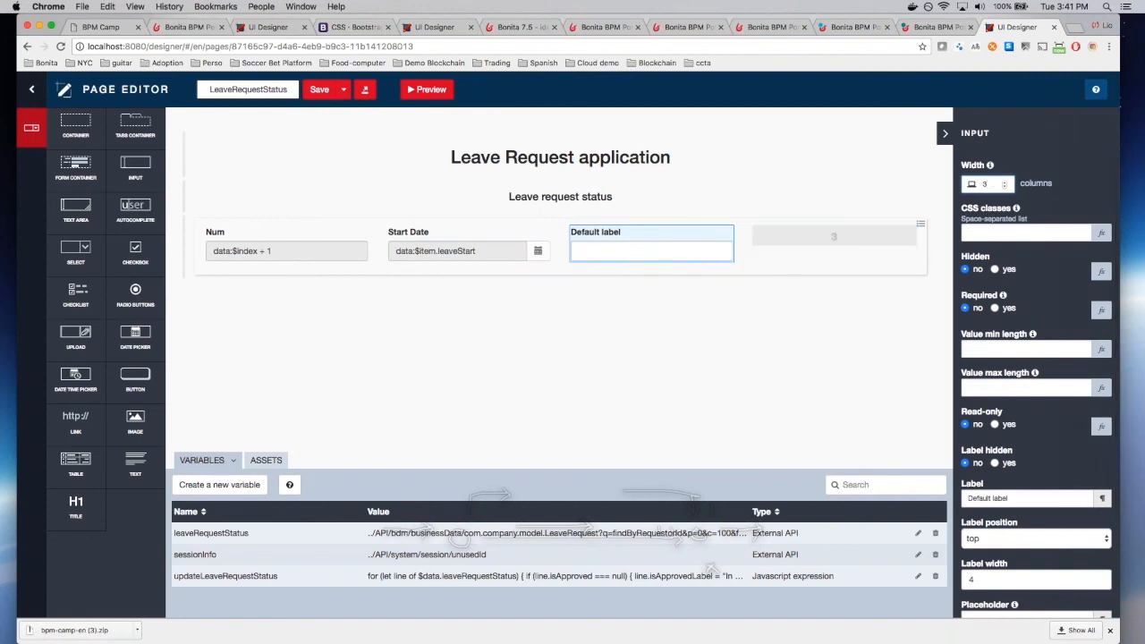
left_click(994, 425)
scroll(1002, 447, "down", 3)
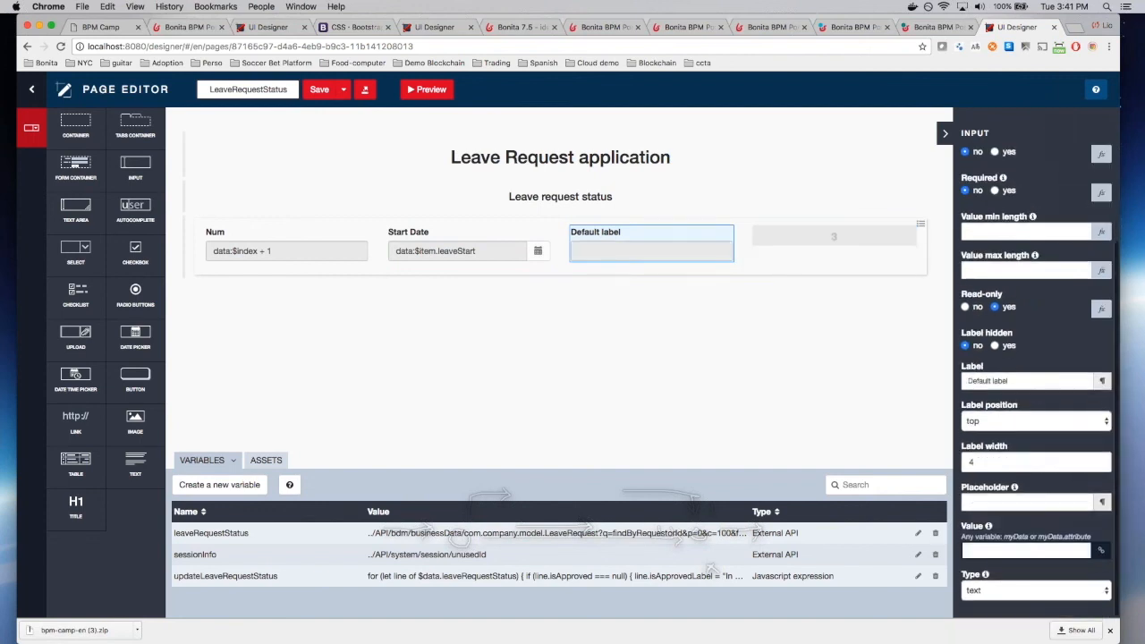
Step: Label the input 'Number of days' and bind its value to $item.dayCount
triple_click(1001, 380)
type("Number of days")
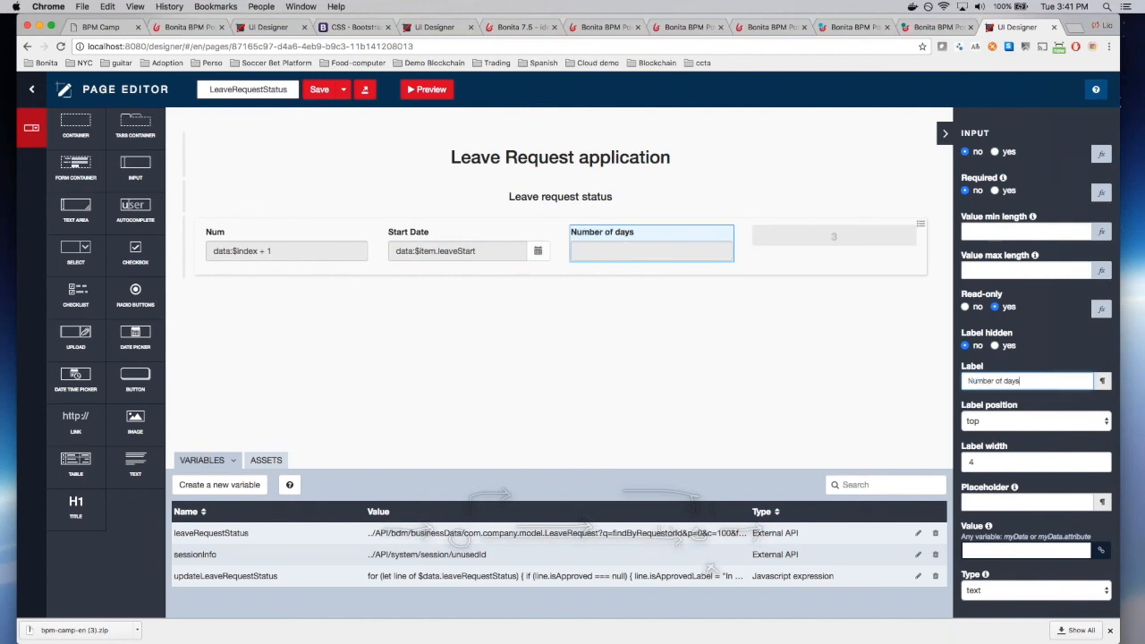
left_click(1025, 551)
type("$")
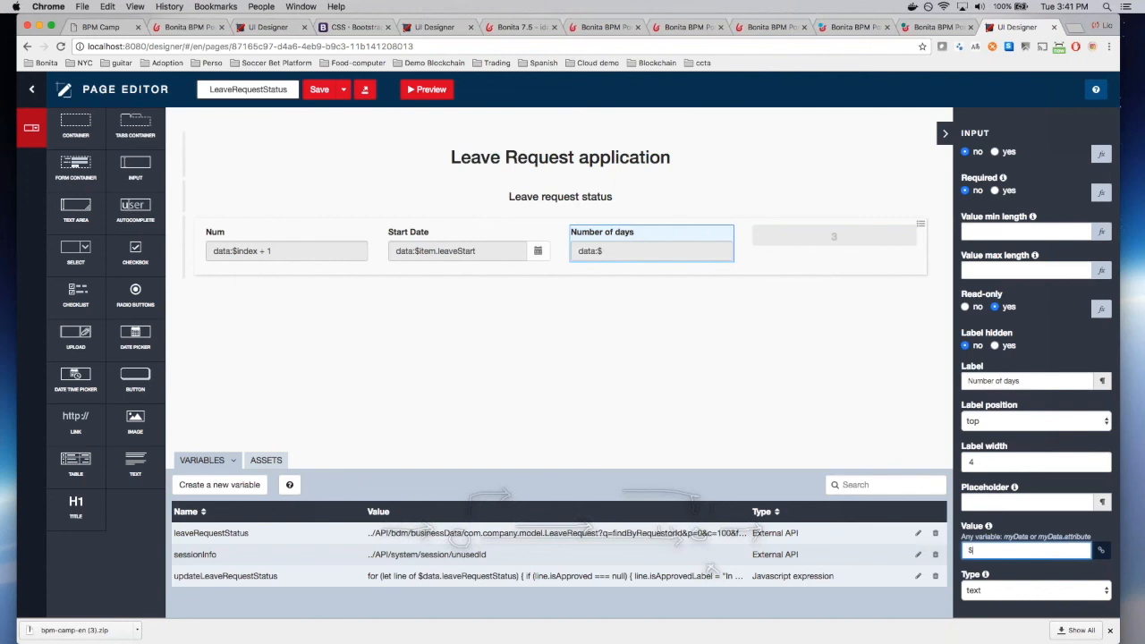
type("item/dayCount")
left_click(992, 551)
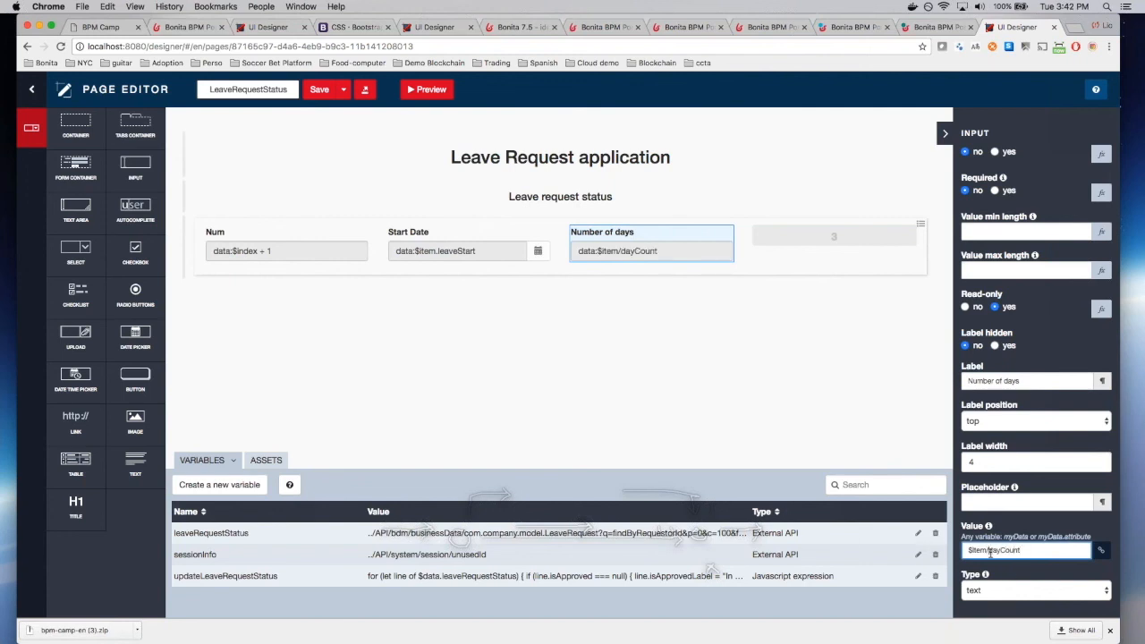
key("BackSpace")
Step: Finish the $item.dayCount binding, save, and add a read-only Input in the last column slot
type(".")
left_click(321, 91)
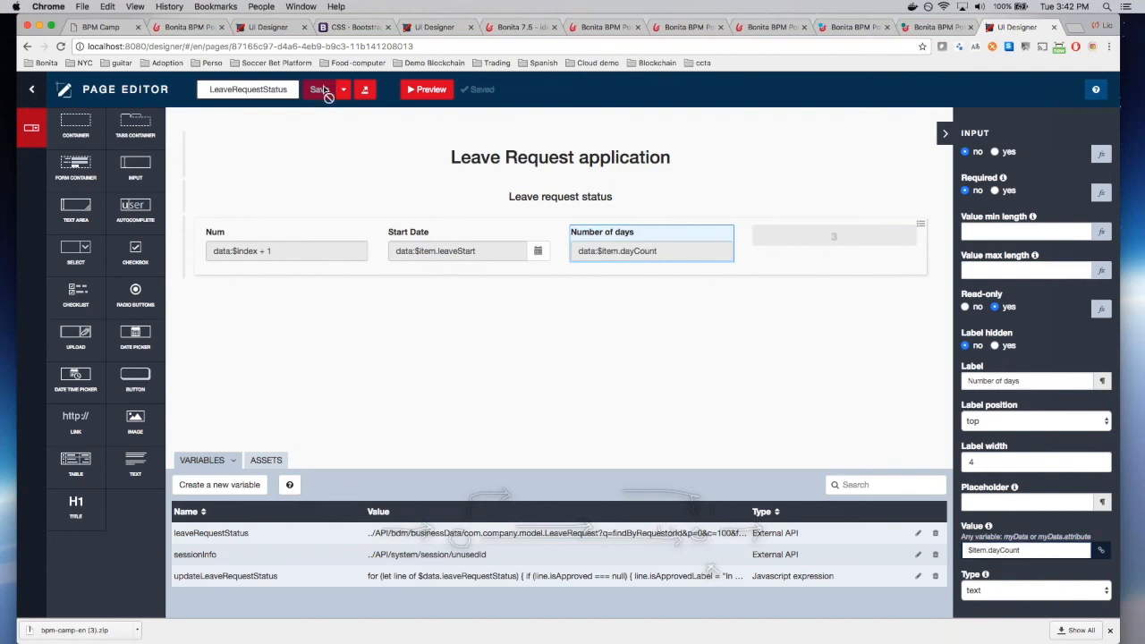
left_click_drag(135, 167, 861, 239)
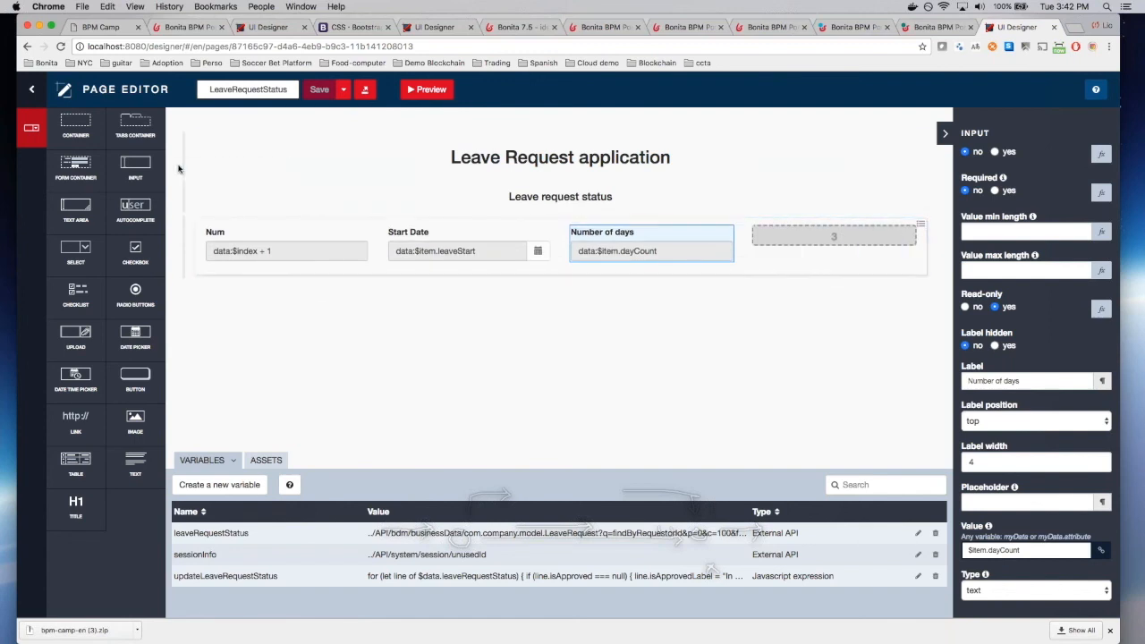
left_click_drag(135, 166, 832, 243)
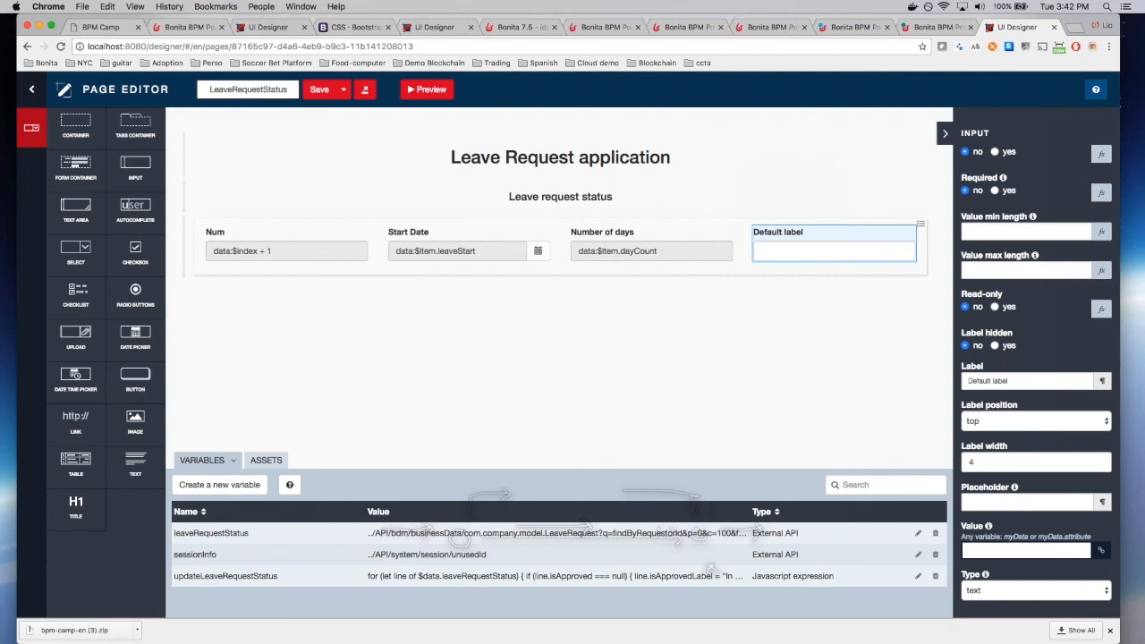
left_click(994, 307)
Step: Label the input 'Status', bind its value to $item.isApprovedLabel, and save the page
left_click_drag(1008, 381, 966, 381)
type("Status")
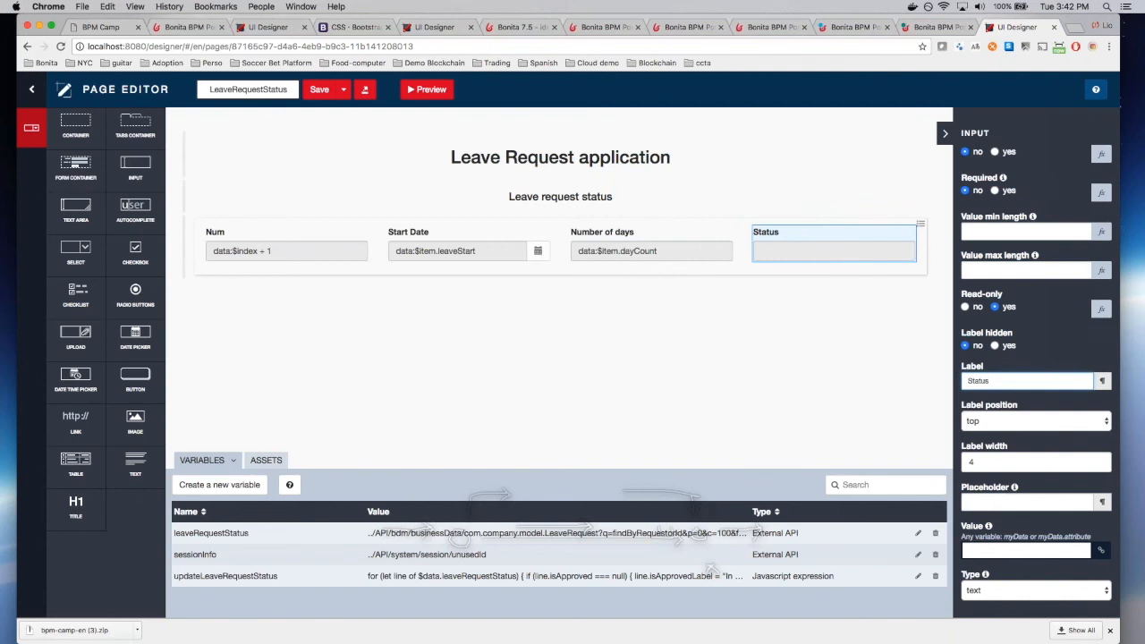
scroll(966, 381, "down", 1)
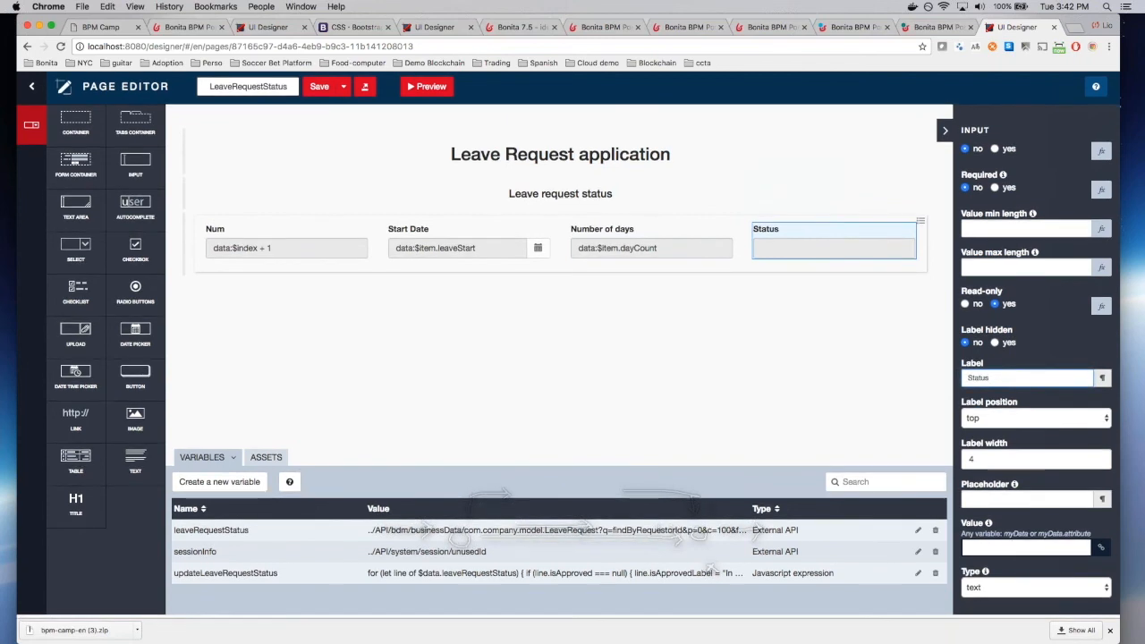
left_click(1015, 551)
type("$item.")
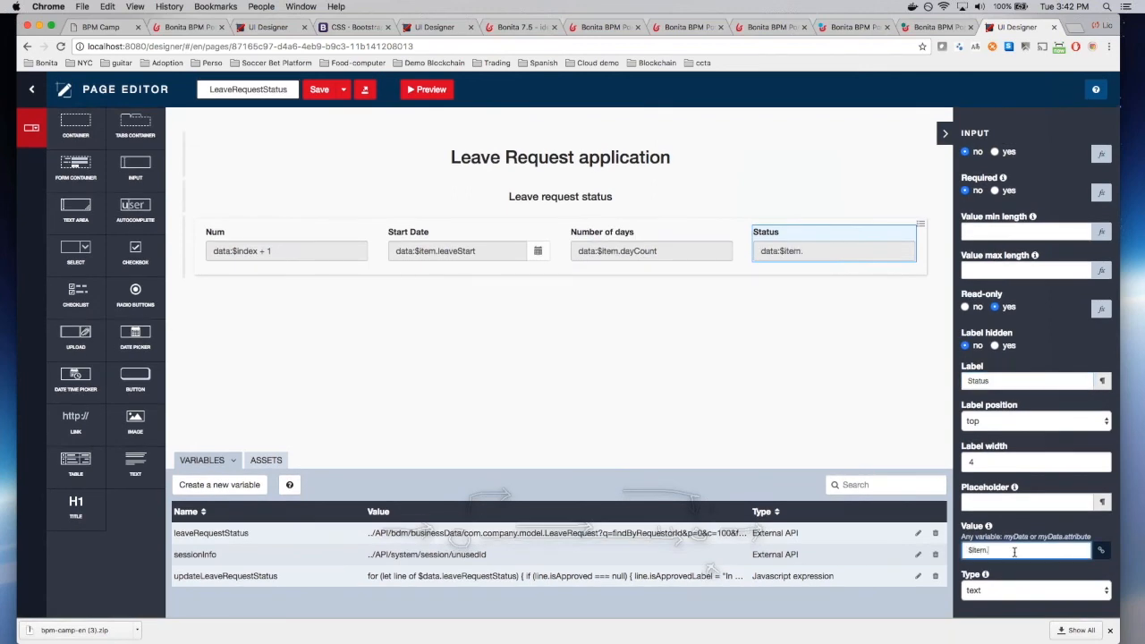
type("isApprovedLabel")
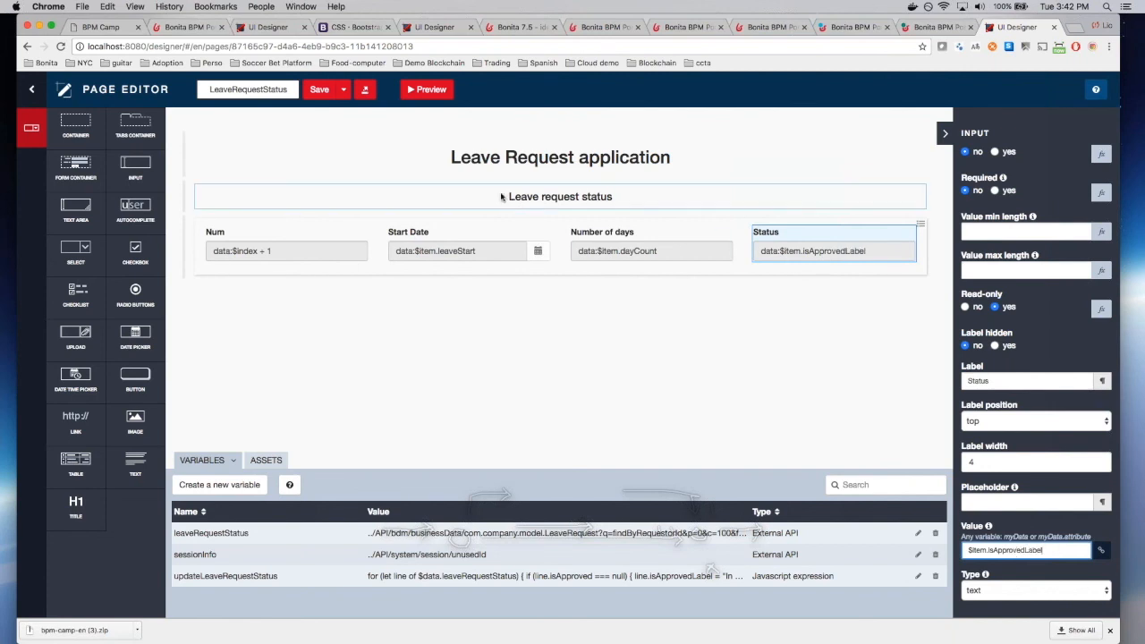
left_click(318, 94)
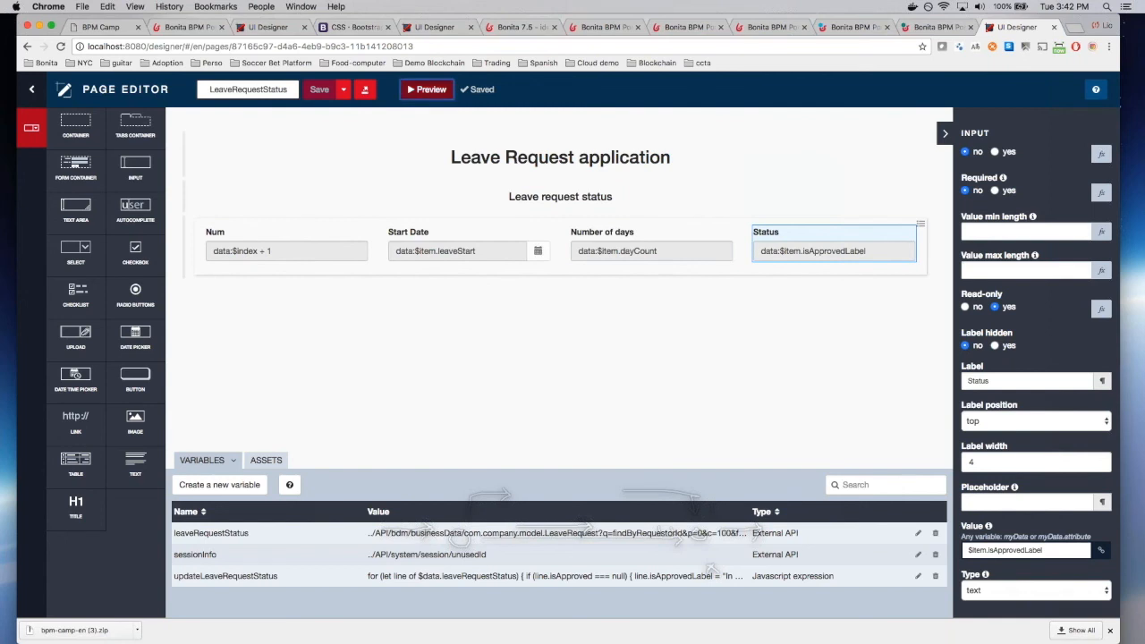
left_click(427, 90)
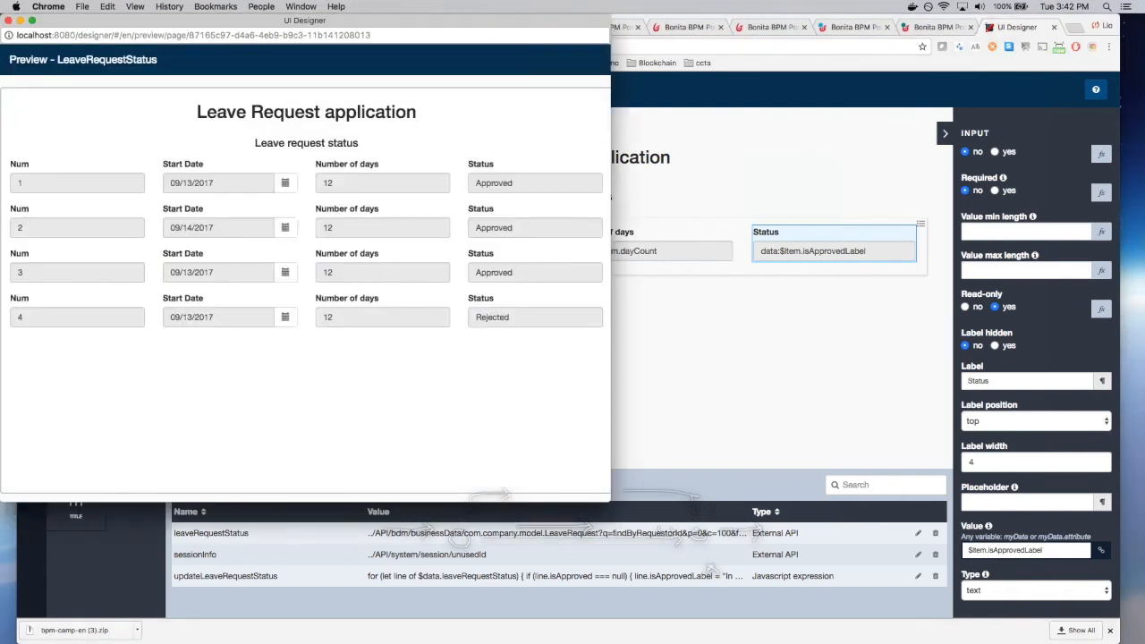
left_click_drag(424, 20, 576, 72)
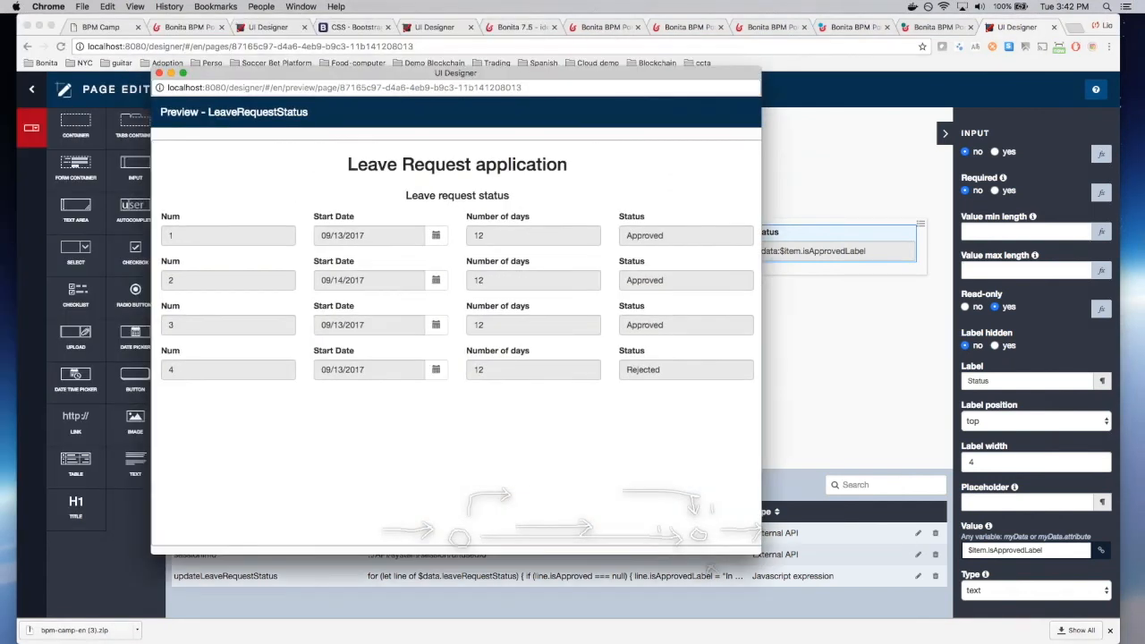
key("super+Tab")
left_click(159, 73)
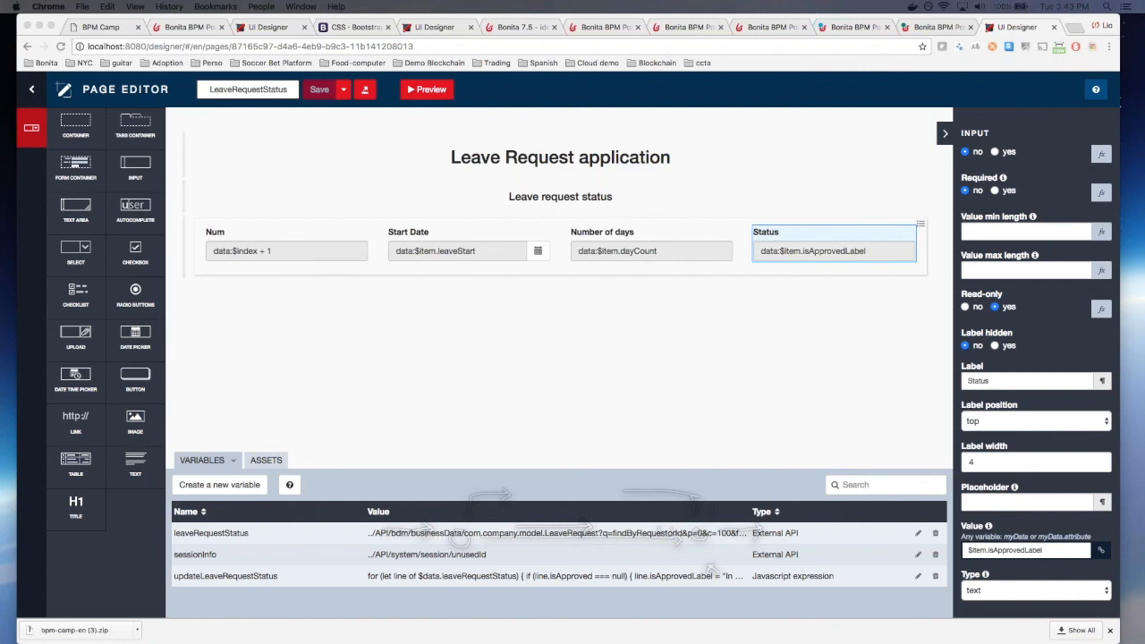
Step: Export LeaveRequestStatus as a zip, close the tabs to the right, and open a blank tab
left_click(365, 90)
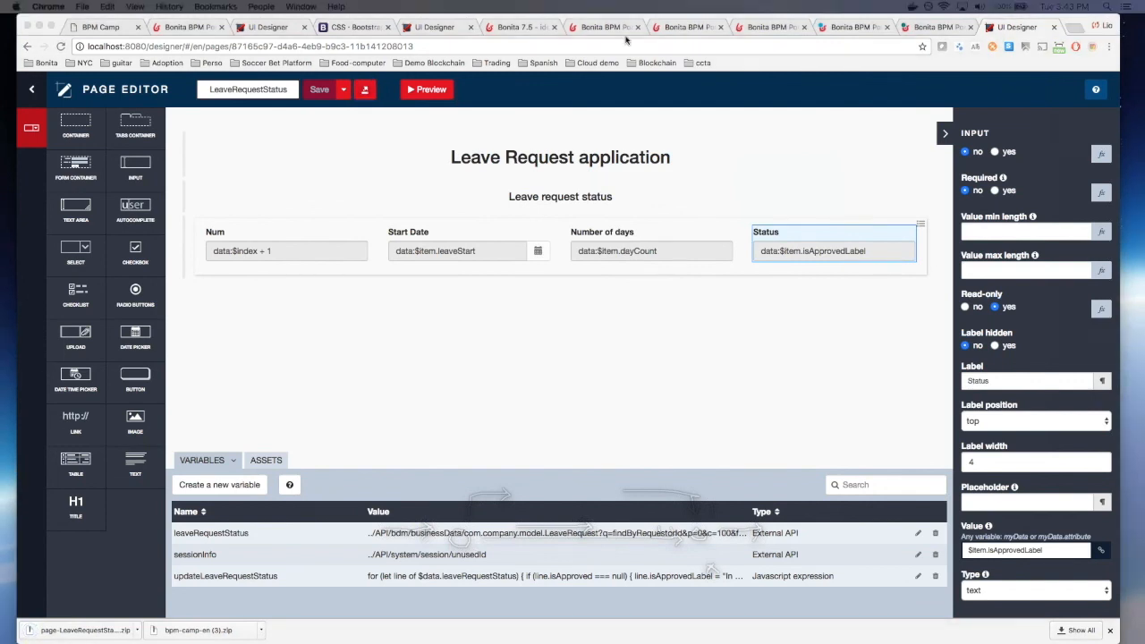
left_click_drag(1033, 29, 380, 26)
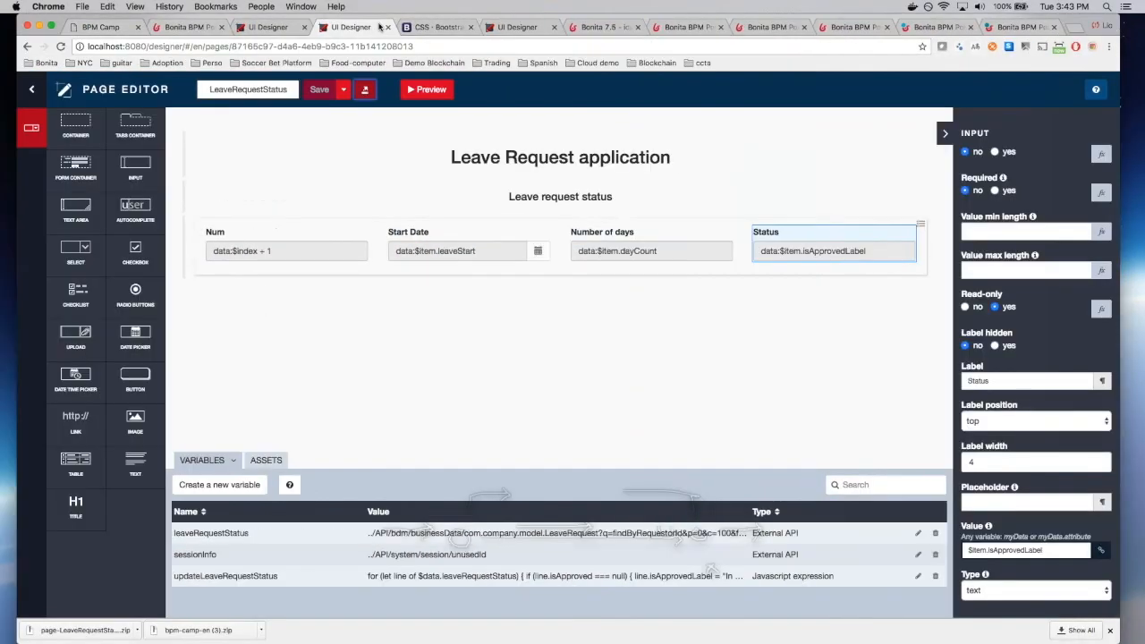
right_click(379, 26)
left_click(778, 69)
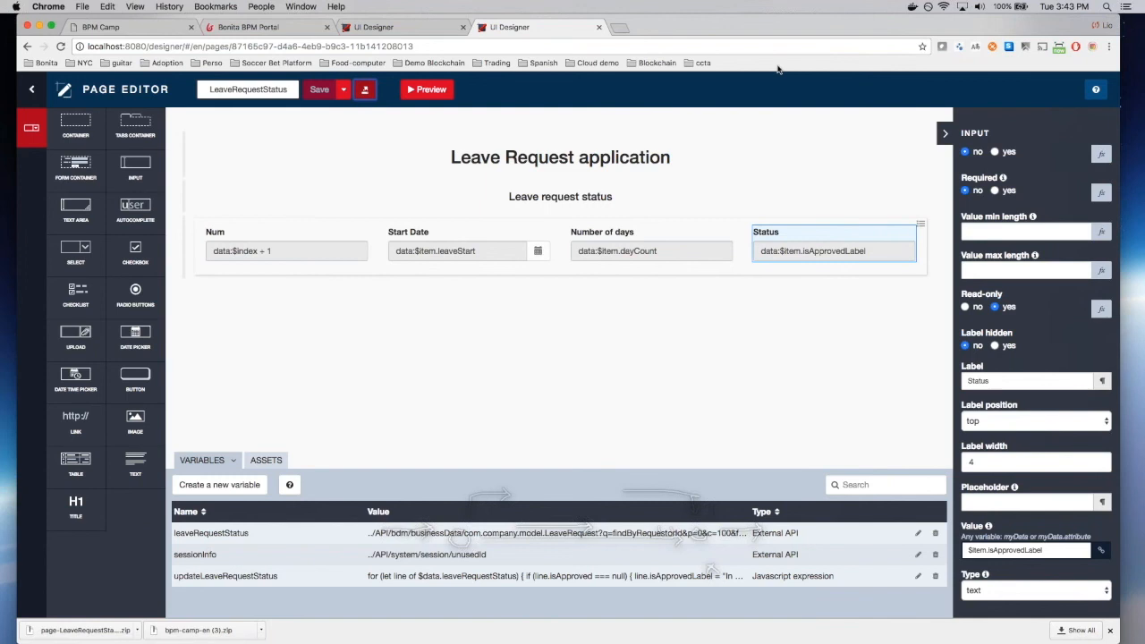
left_click(621, 28)
Step: Load the local Bonita portal and go to Resources under the Administrator profile
type("localhost:8080/bonita")
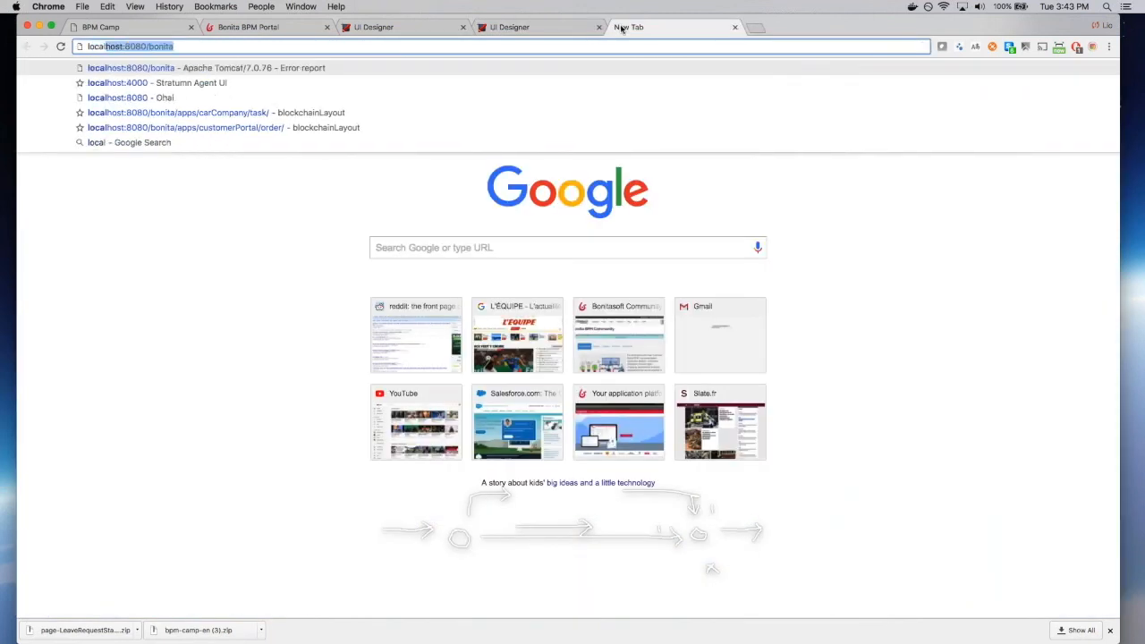
key("Return")
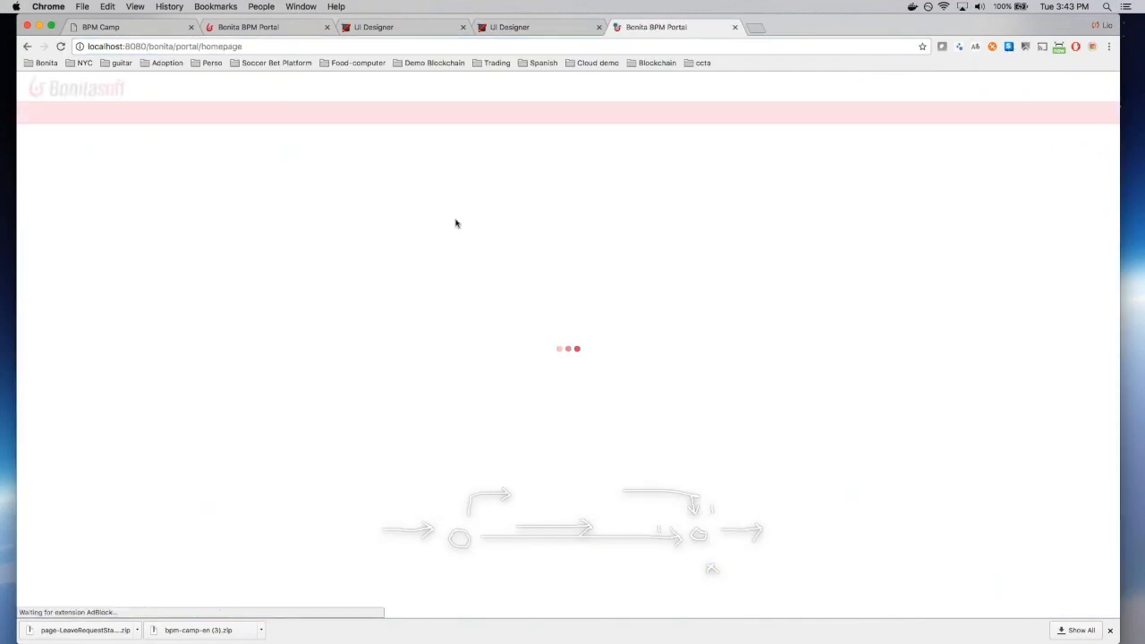
left_click(1033, 86)
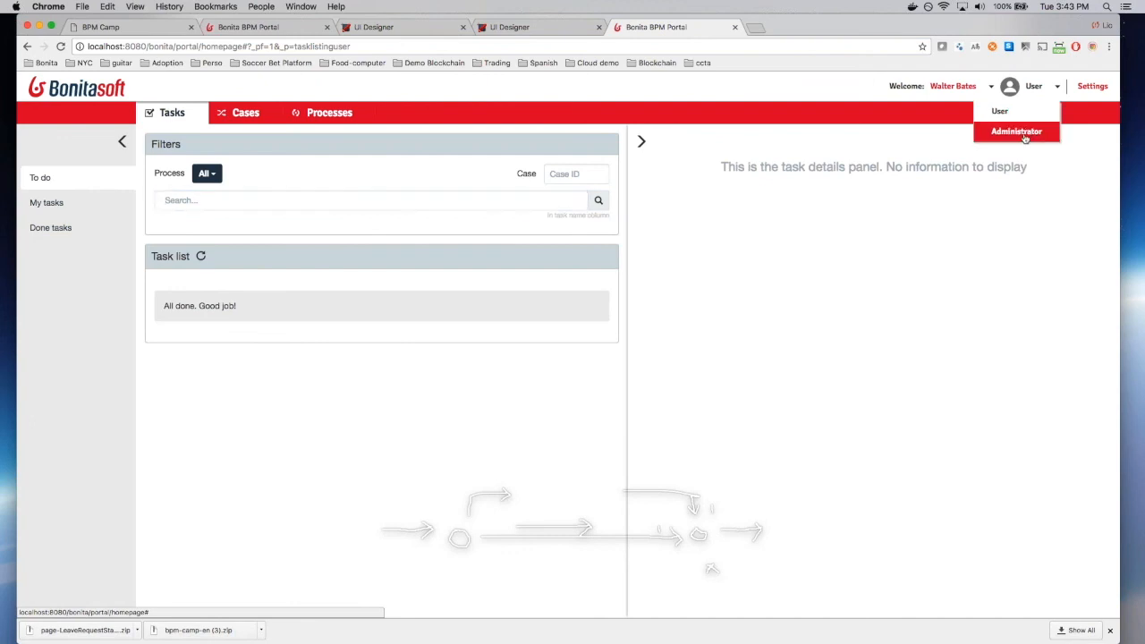
left_click(1025, 133)
left_click(382, 116)
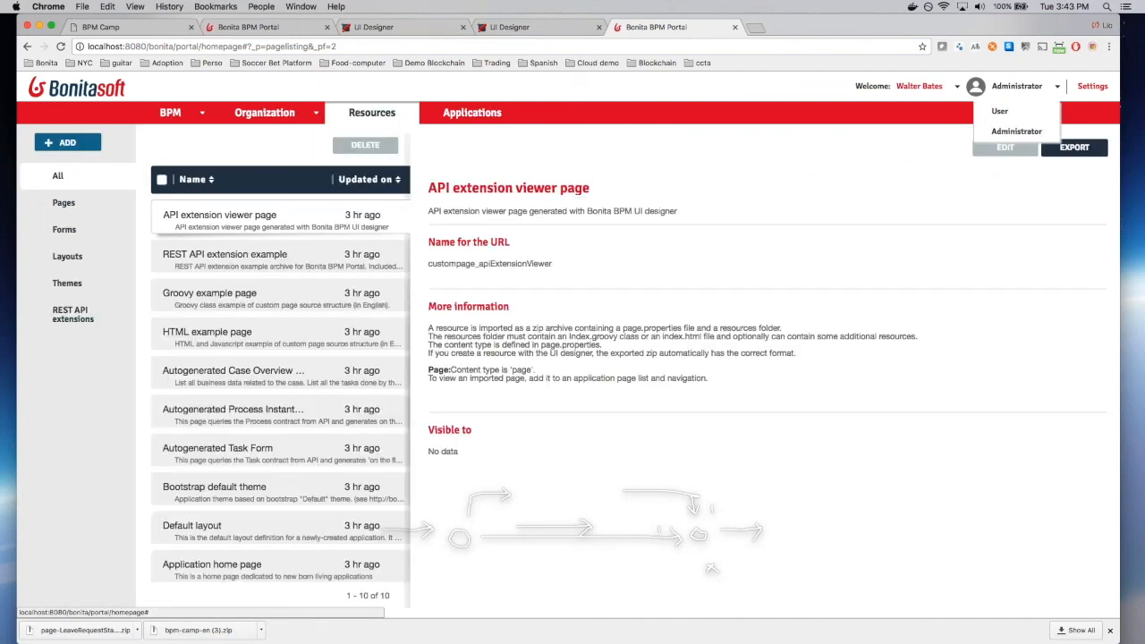
Step: Import page-LeaveRequestStatus (1).zip from Downloads as a new resource, then view Applications
left_click(77, 143)
left_click(504, 305)
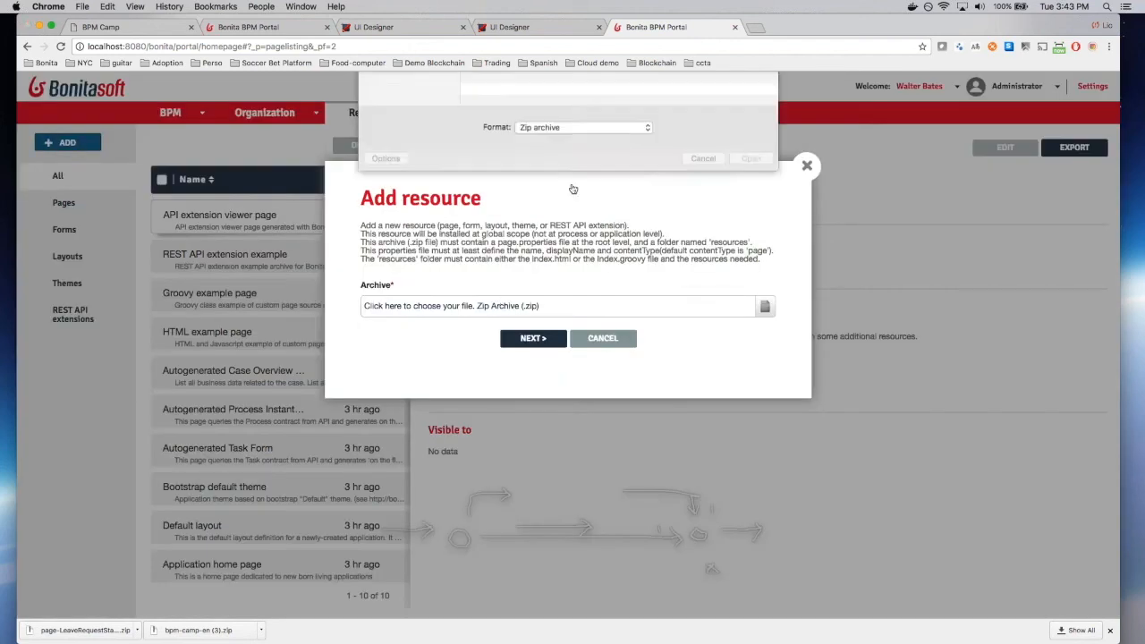
scroll(408, 222, "down", 2)
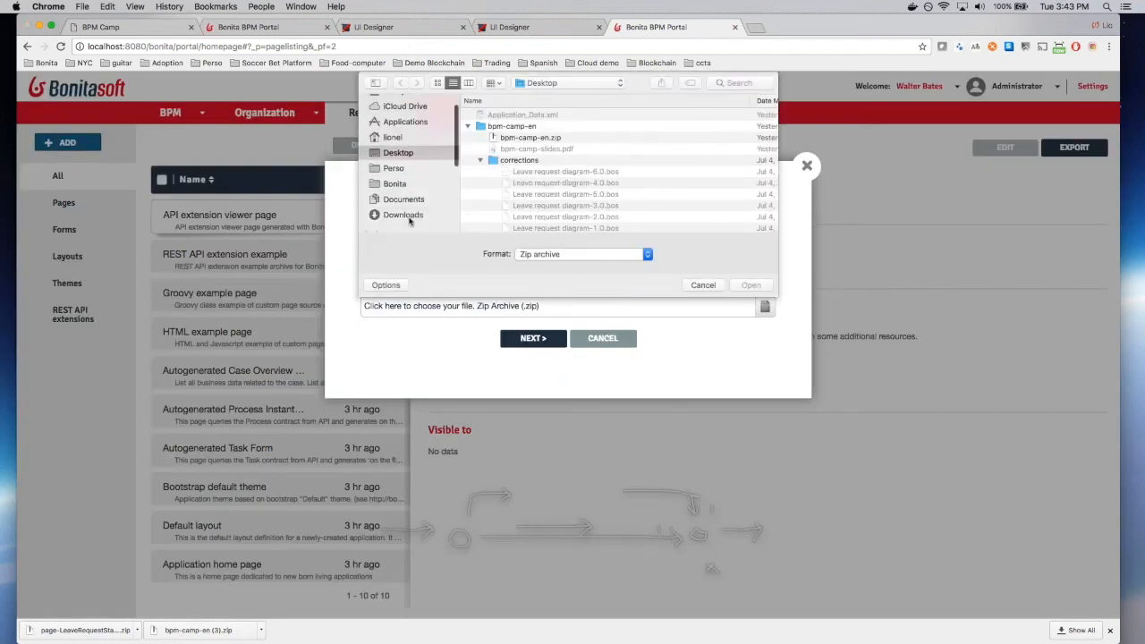
left_click(402, 212)
double_click(544, 115)
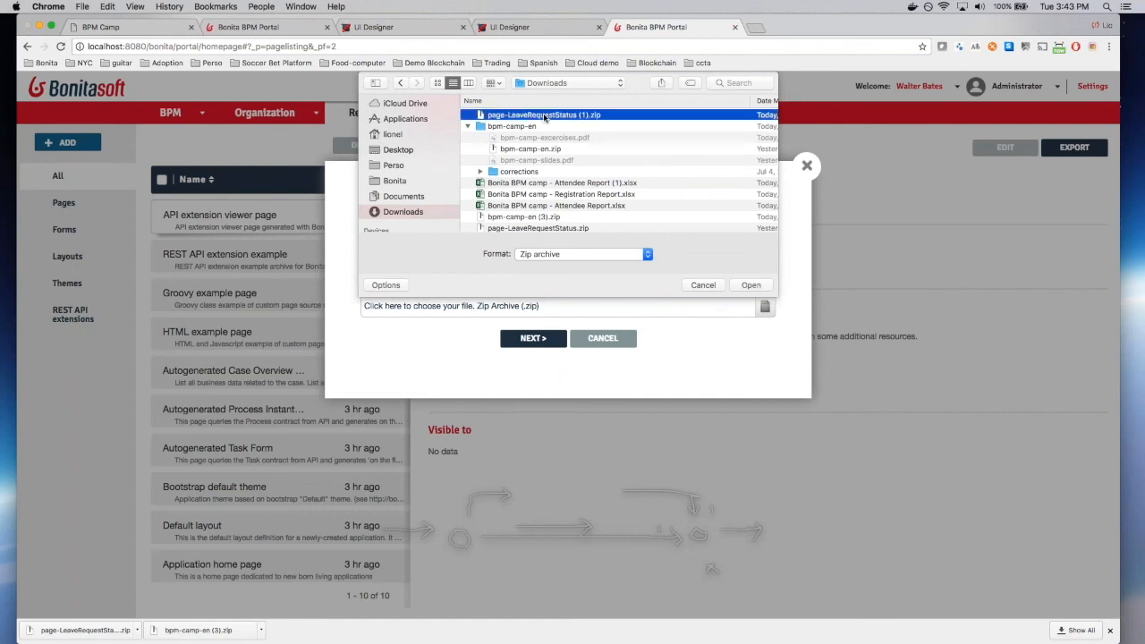
left_click(547, 338)
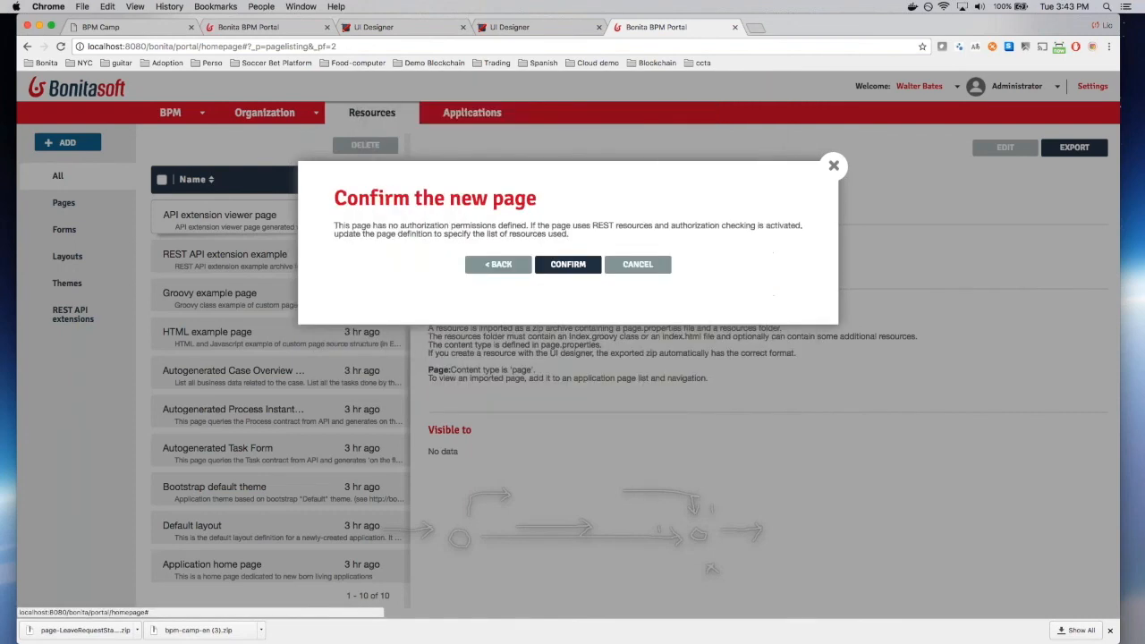
left_click(568, 265)
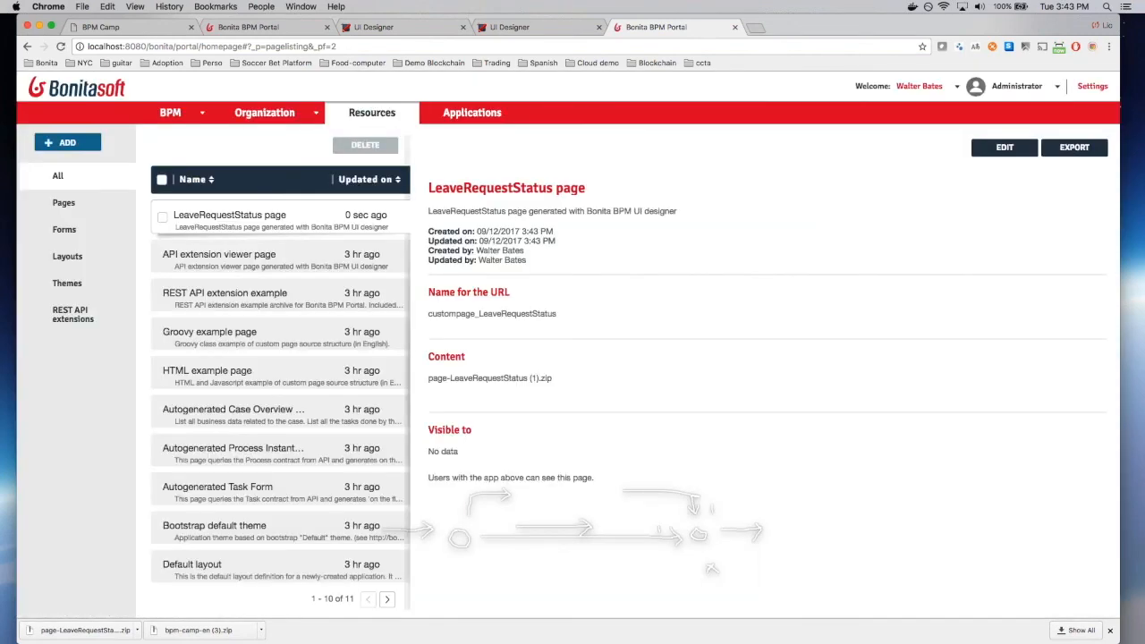
key("super+Tab")
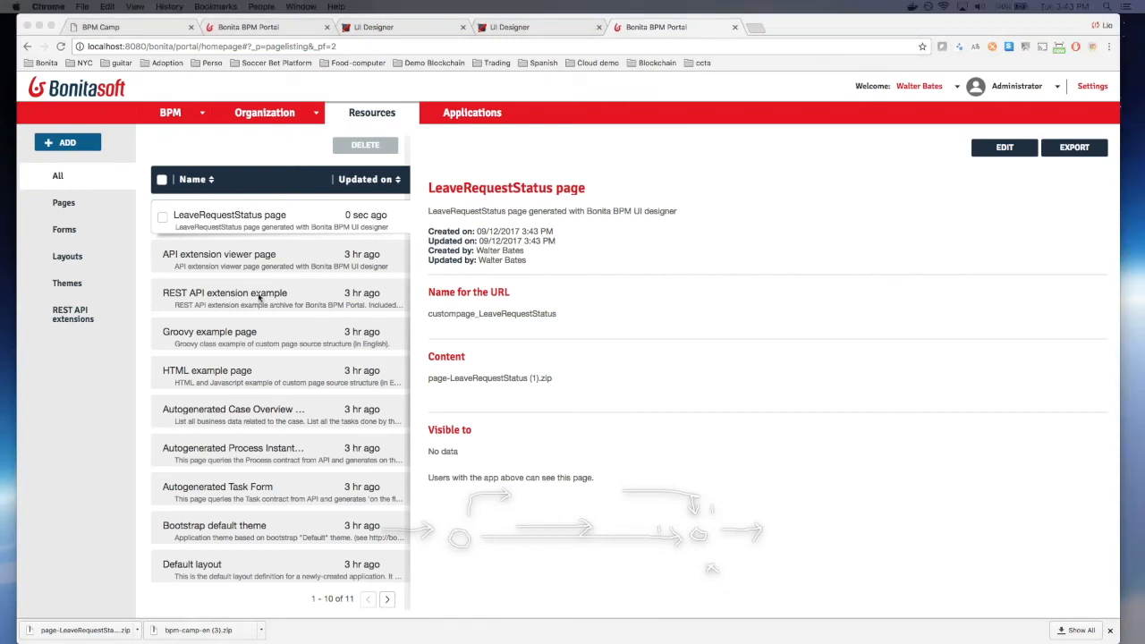
left_click(473, 113)
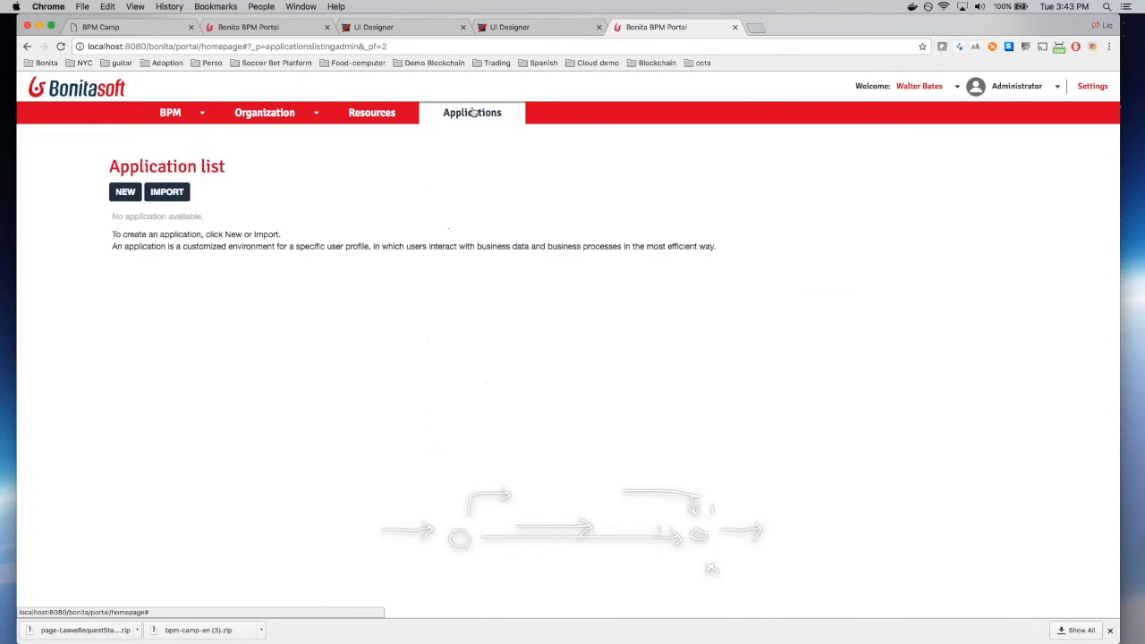
Step: Create 'Leave request app' 1.0 at URL leaveRequest with the User profile, then view its details
left_click(126, 193)
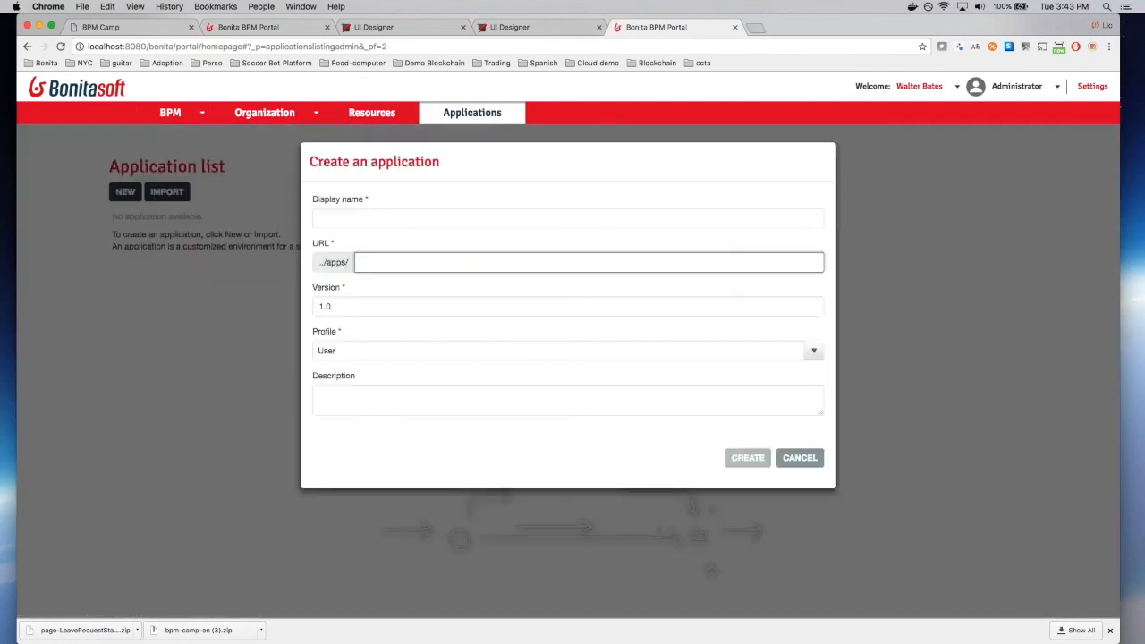
left_click(486, 216)
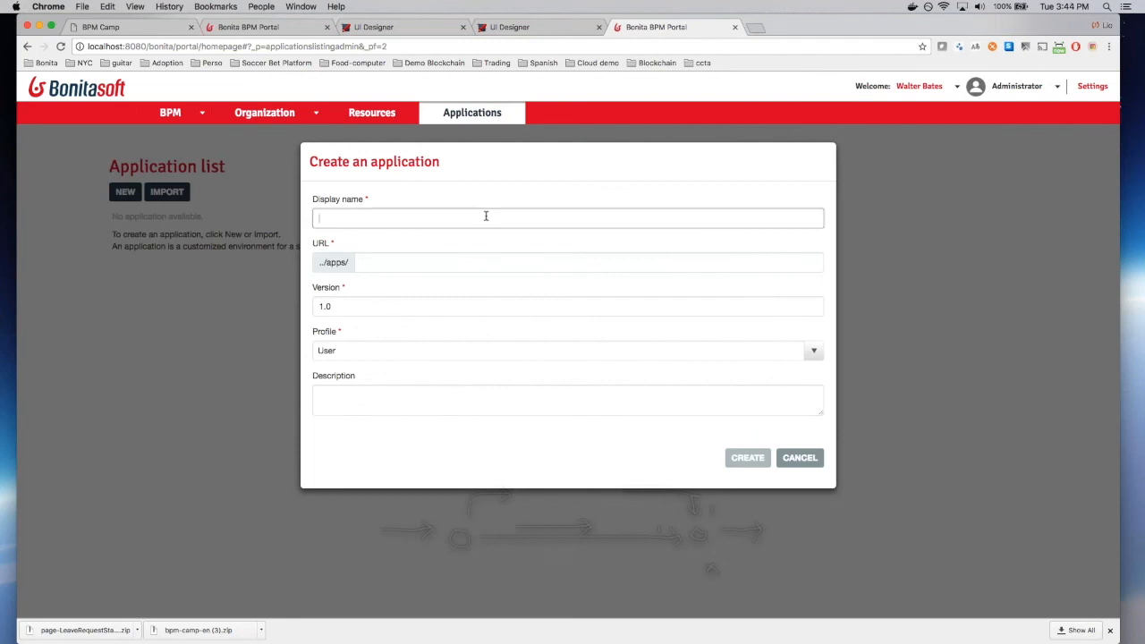
type("Leave request app")
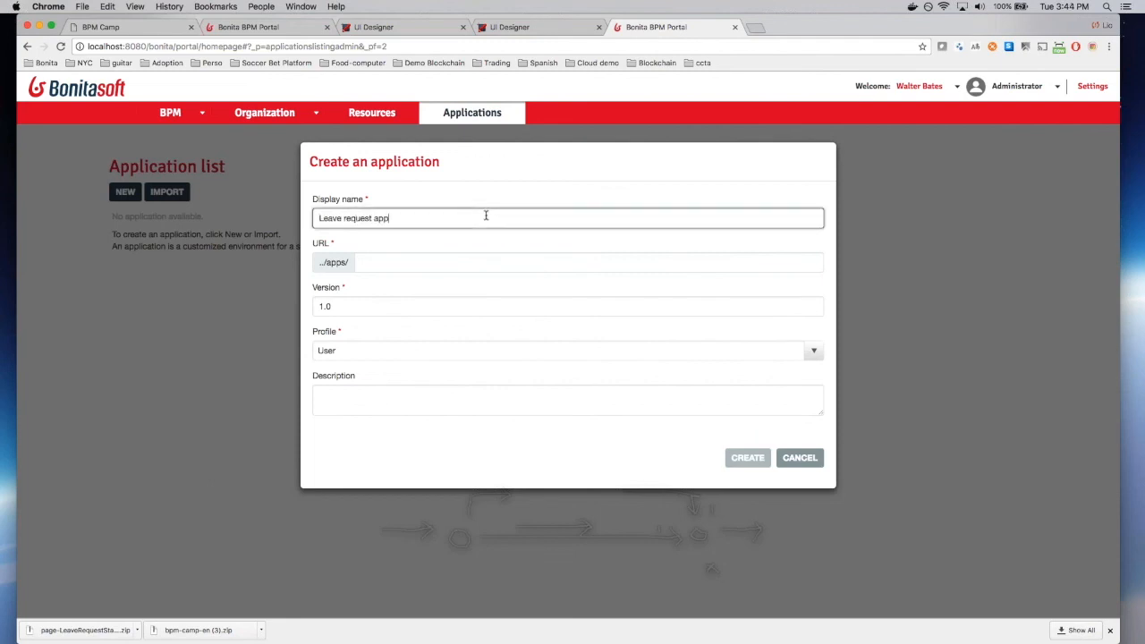
key("Tab")
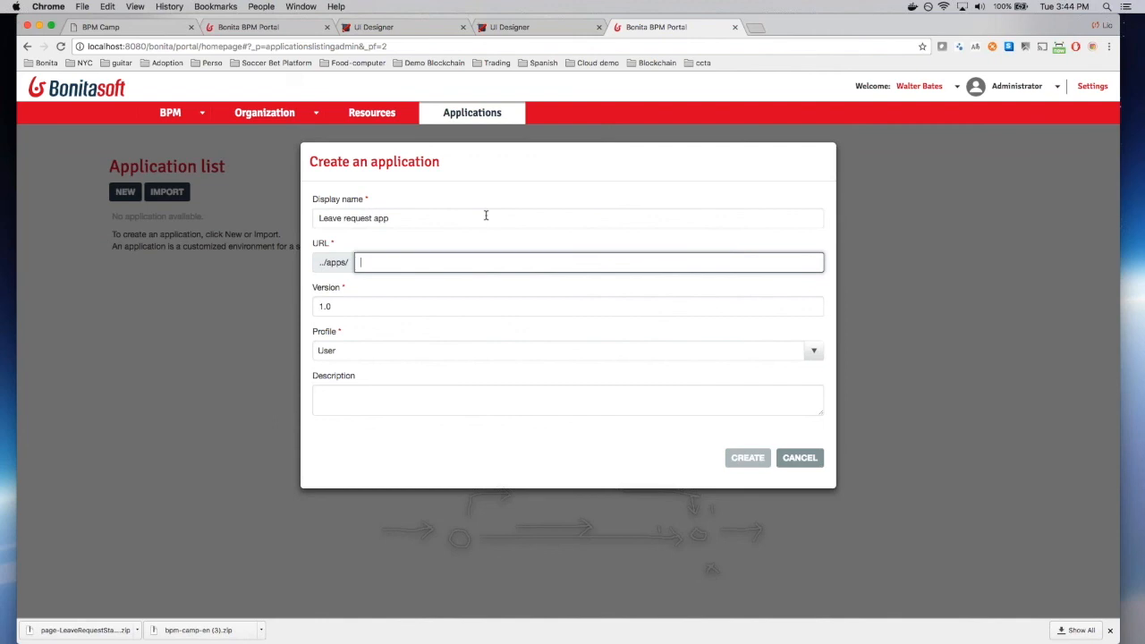
type("leaveRequest")
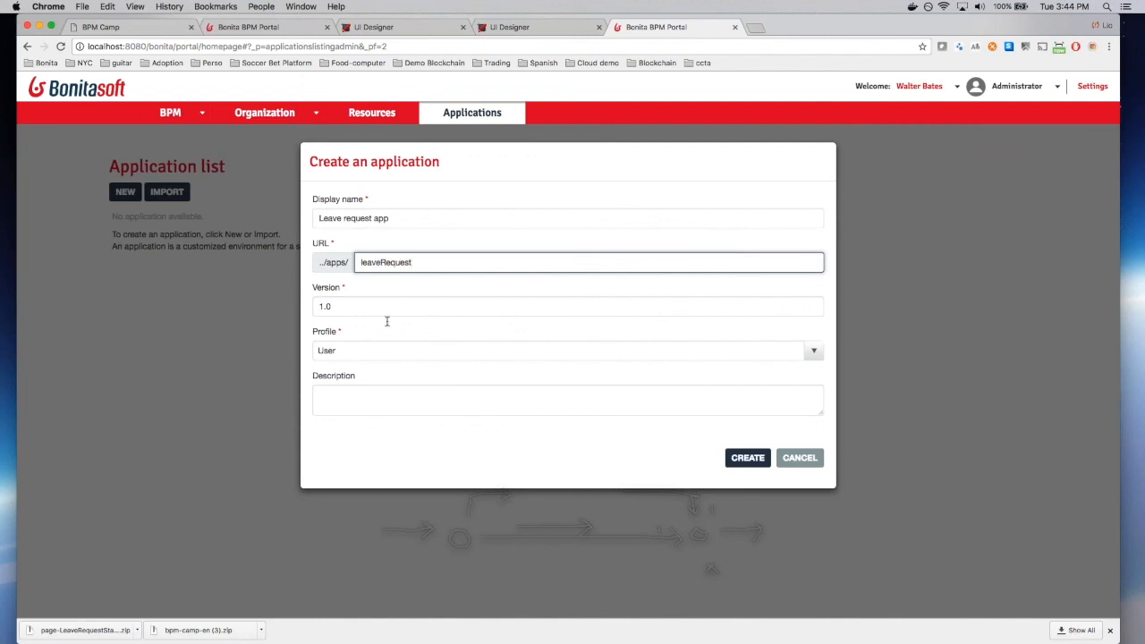
left_click(390, 350)
left_click(499, 377)
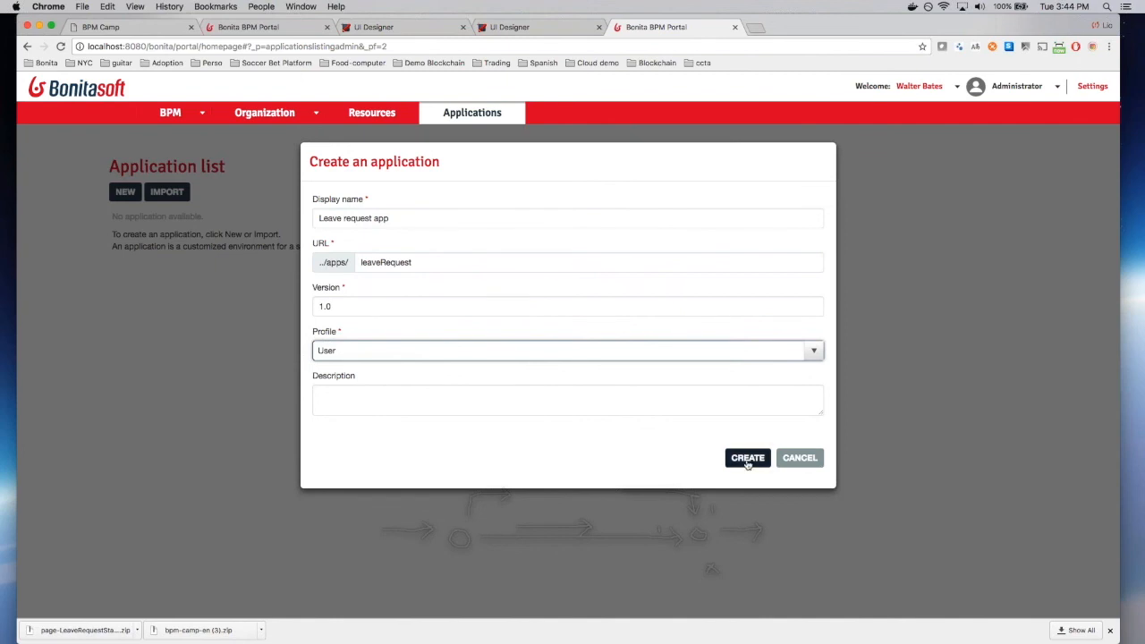
left_click(747, 459)
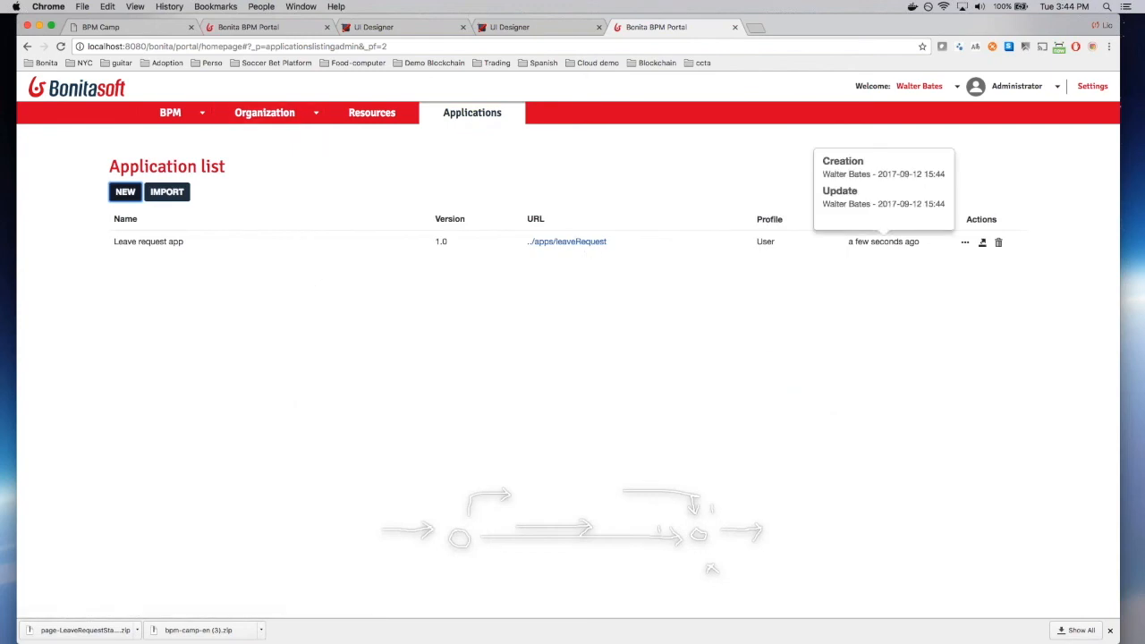
left_click(965, 242)
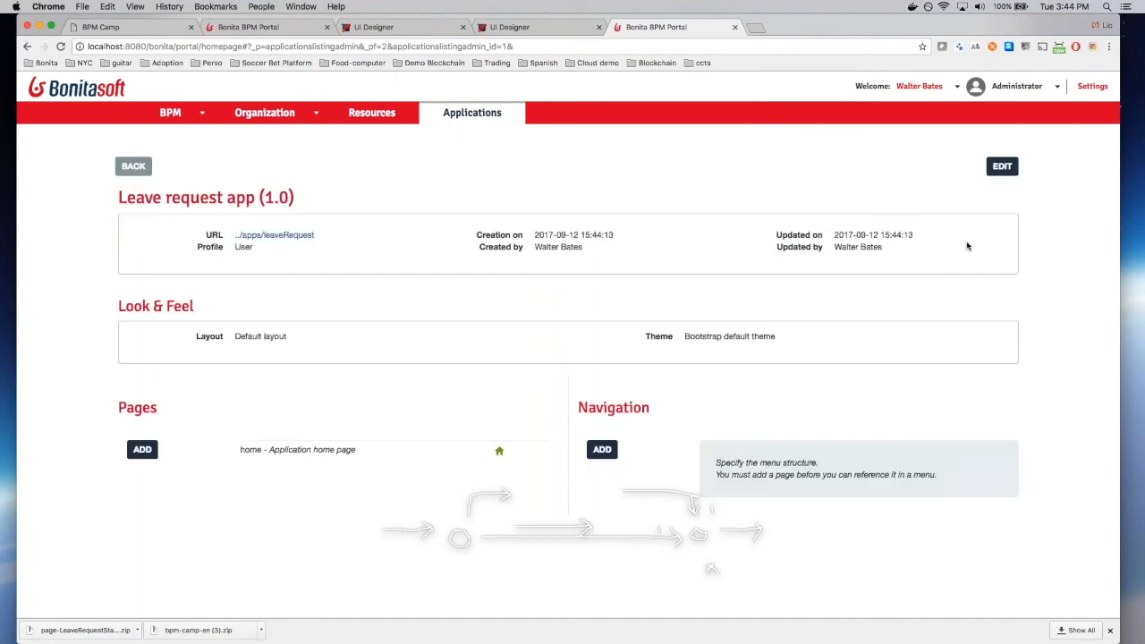
left_click(273, 235)
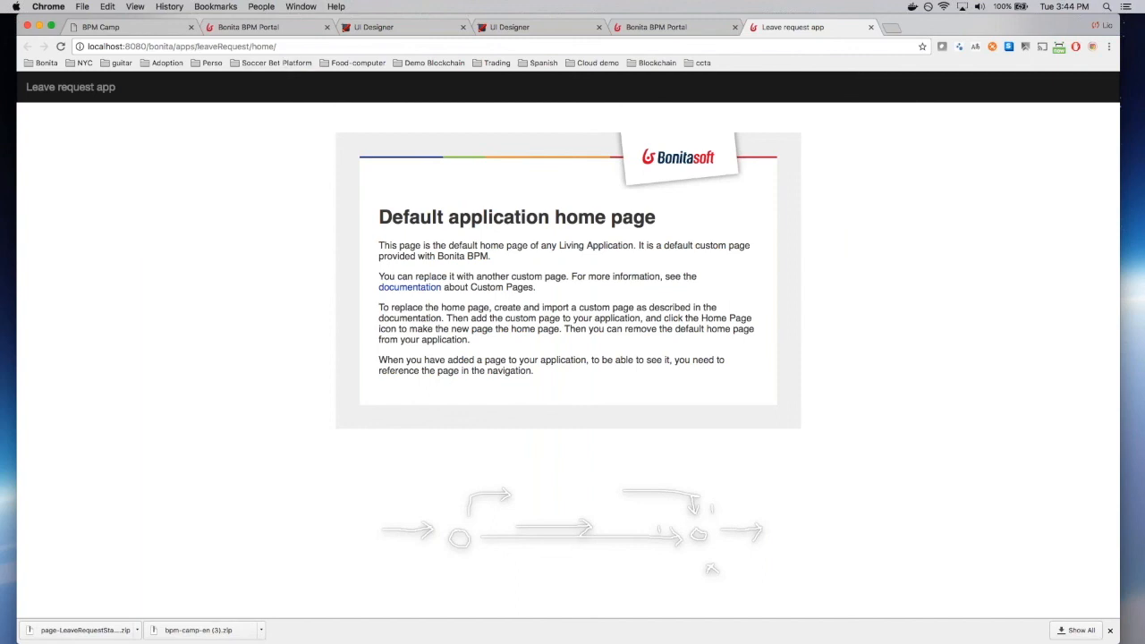
left_click(693, 31)
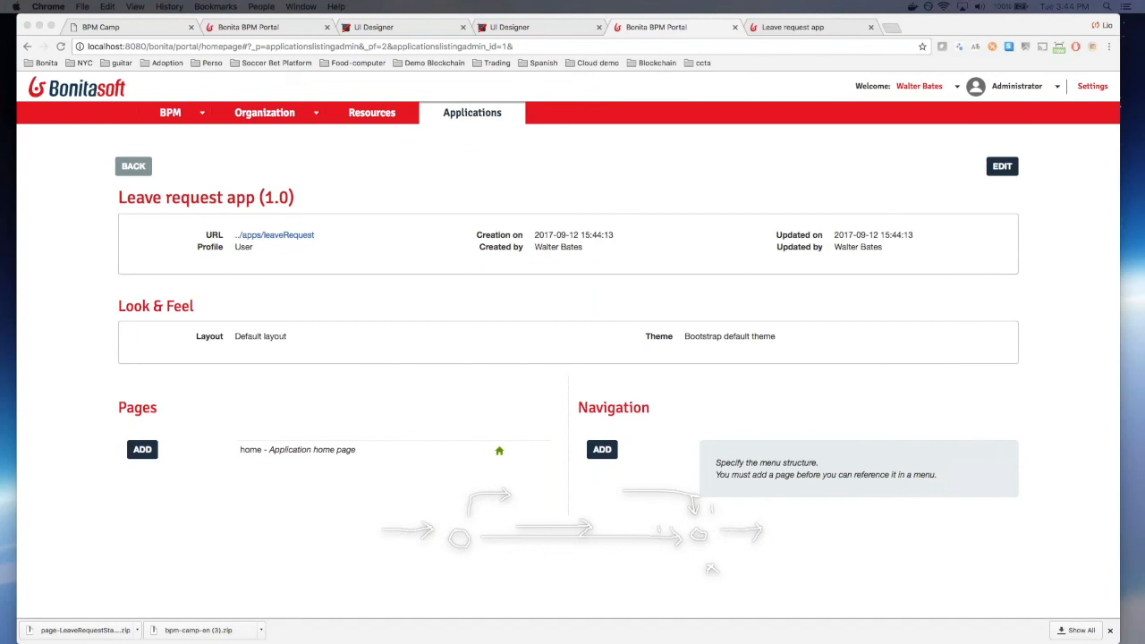
left_click(420, 411)
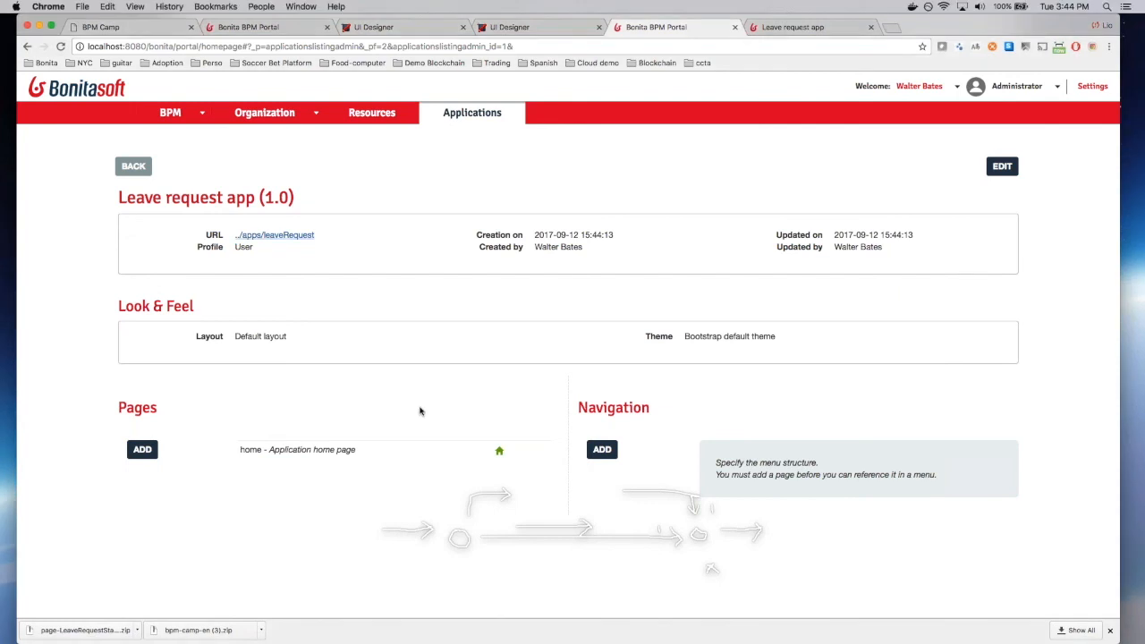
Step: Add customPage_LeaveRequestStatus at URL status, make it the home page, and delete the old home
left_click(143, 449)
left_click(433, 221)
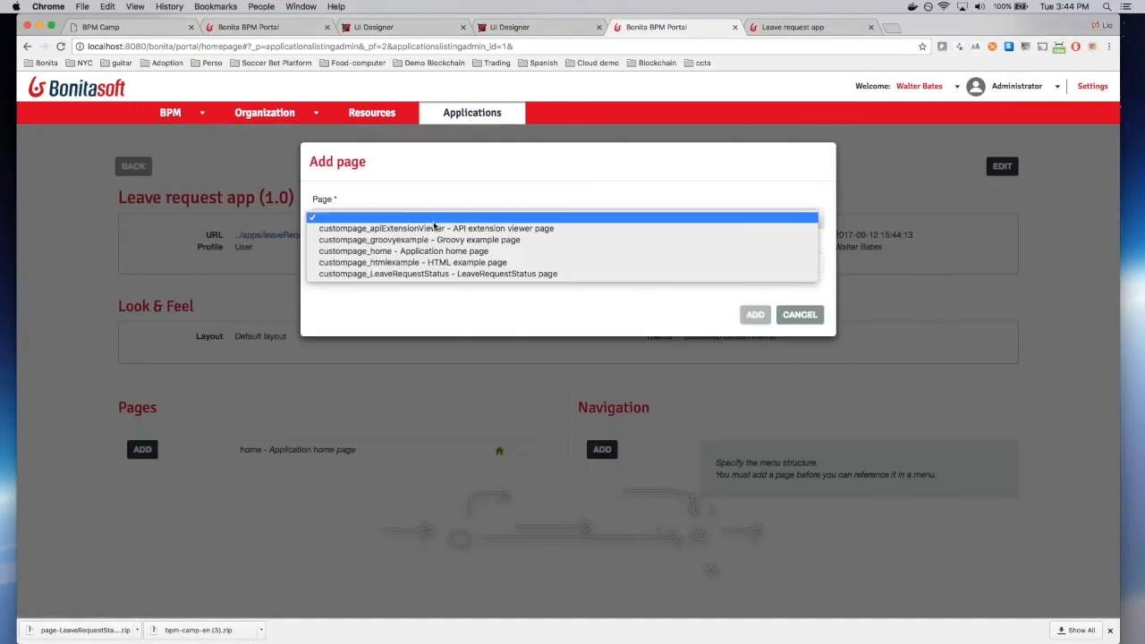
left_click(451, 274)
left_click(462, 261)
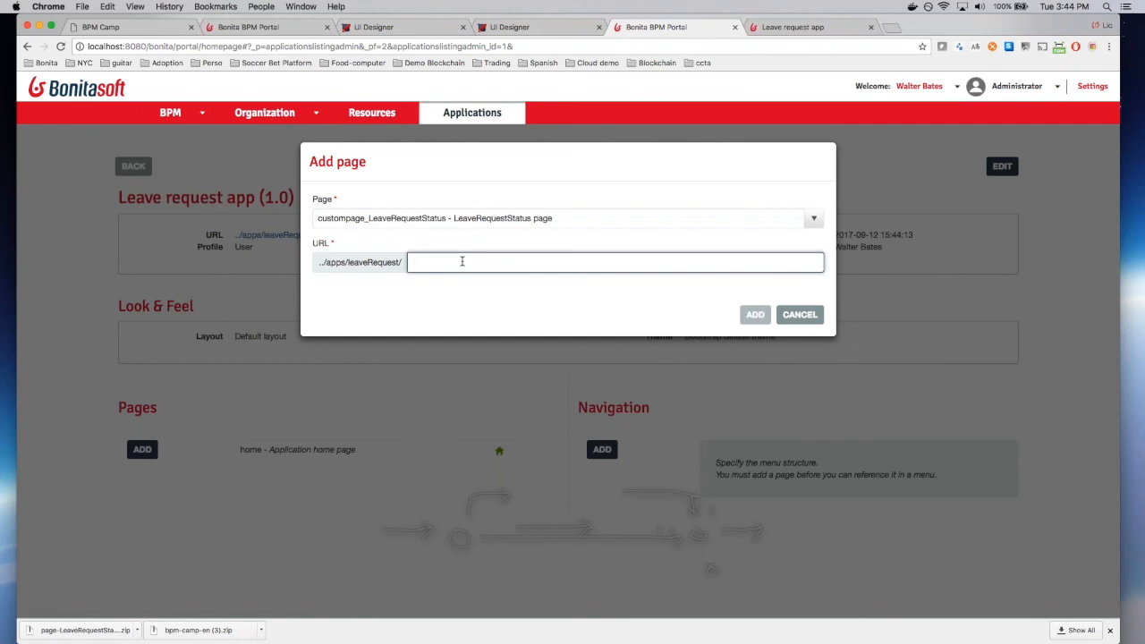
type("status")
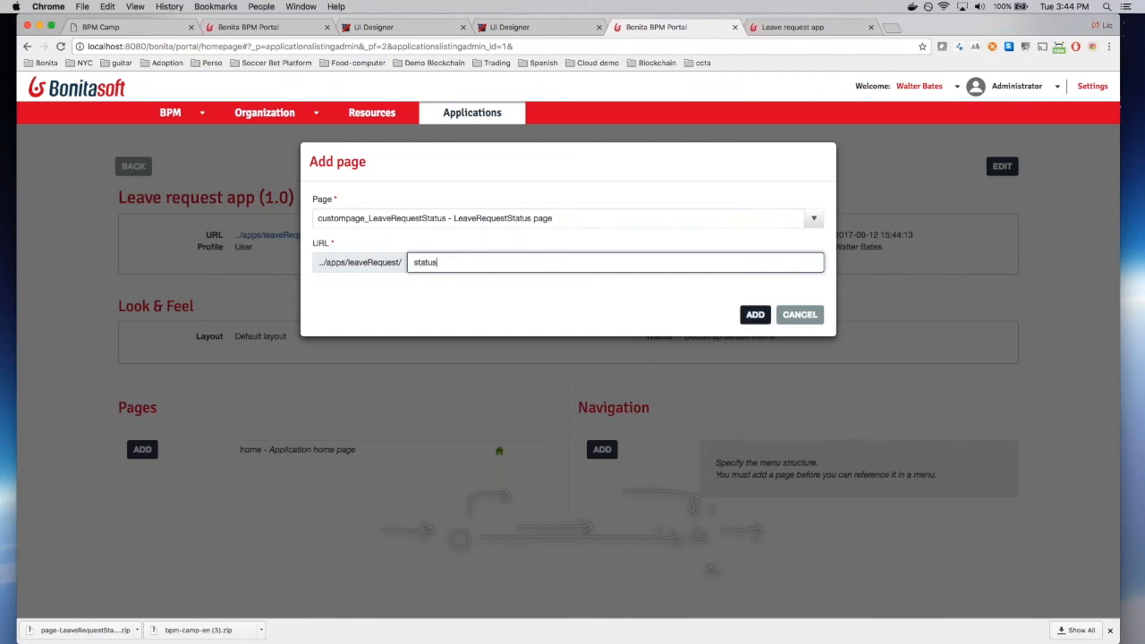
left_click(755, 314)
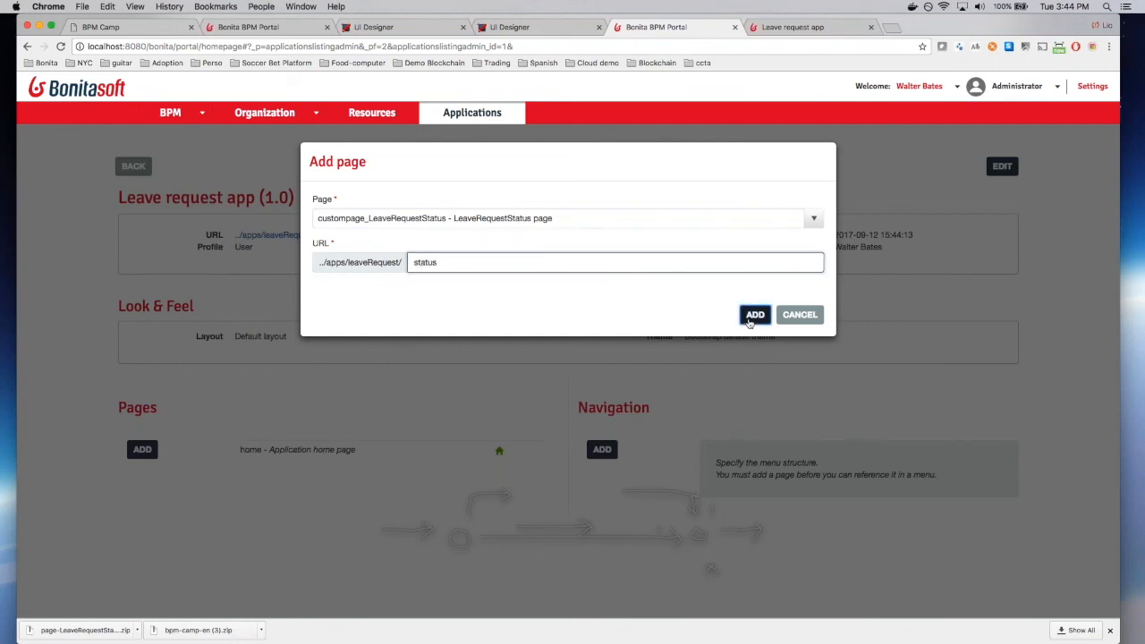
left_click(499, 473)
left_click(530, 450)
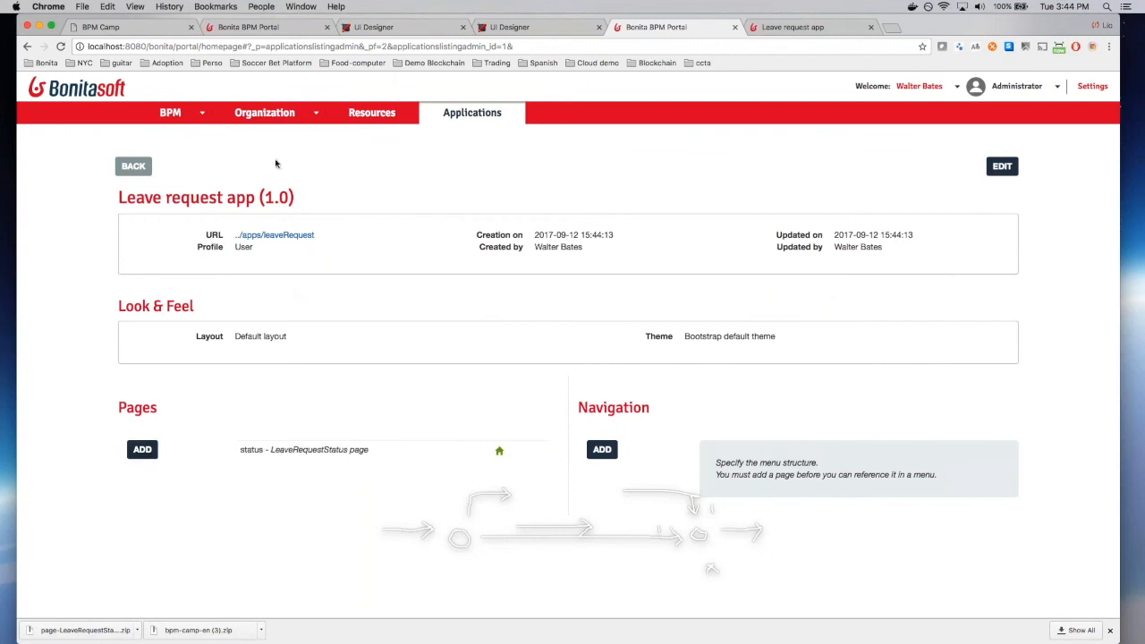
Step: View the four status rows at ../apps/leaveRequest, then advance the BPM Camp slides
left_click(274, 235)
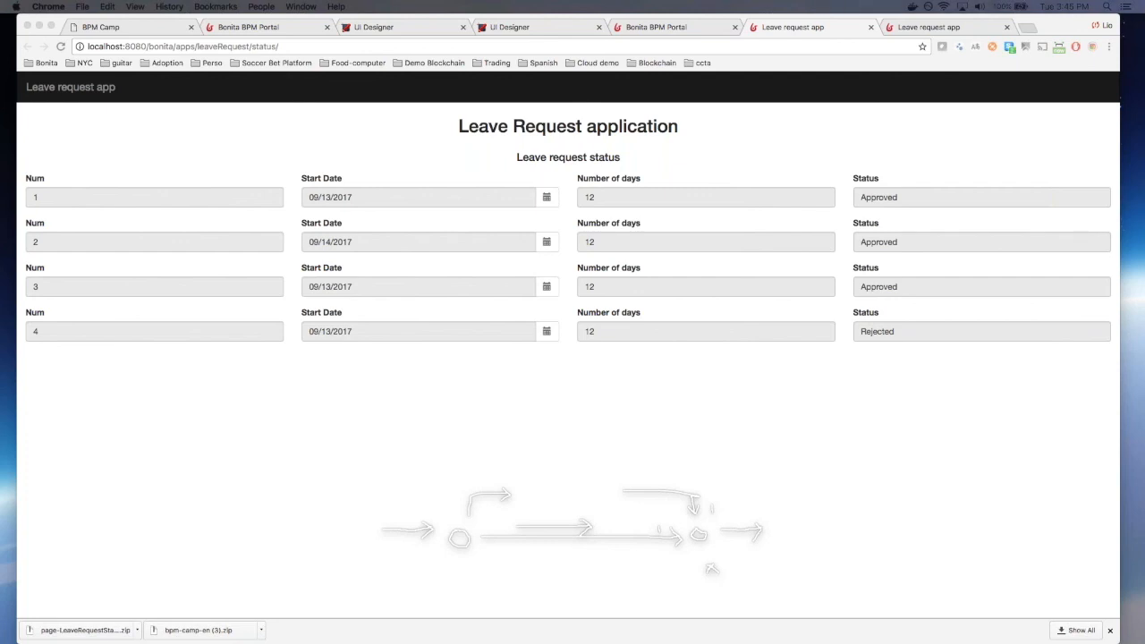
left_click(412, 140)
left_click(154, 28)
key("Right")
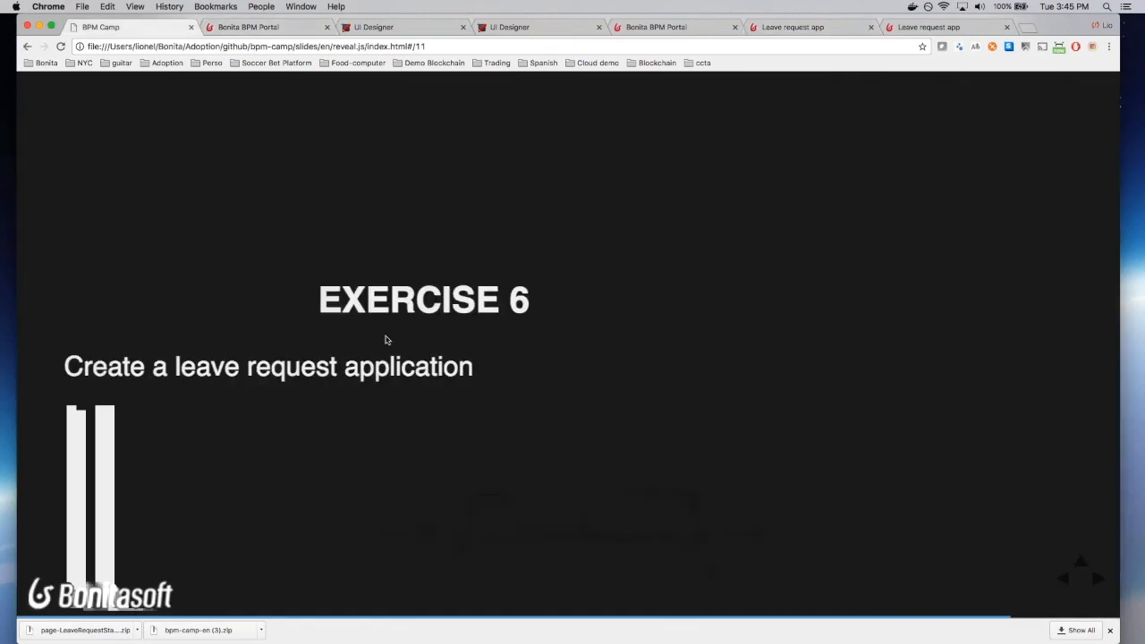